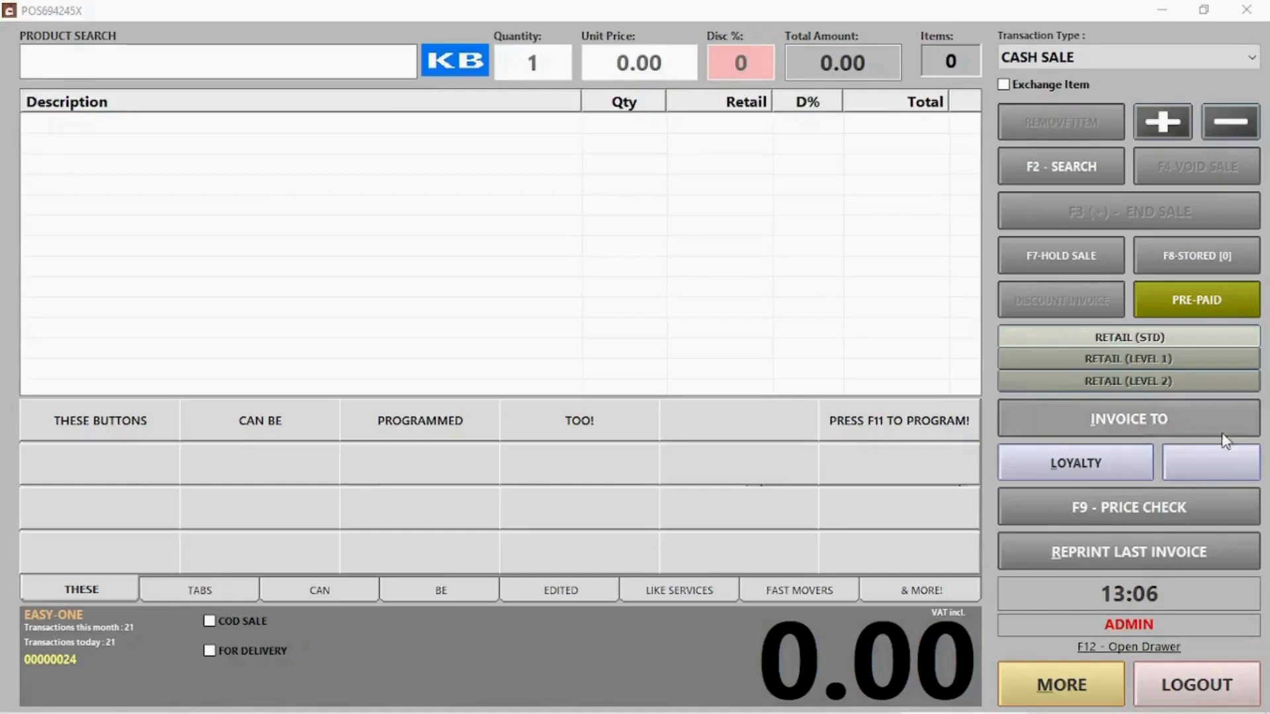
Search products for 'wash' and add one WASH to the sale
click(153, 57)
text(wash)
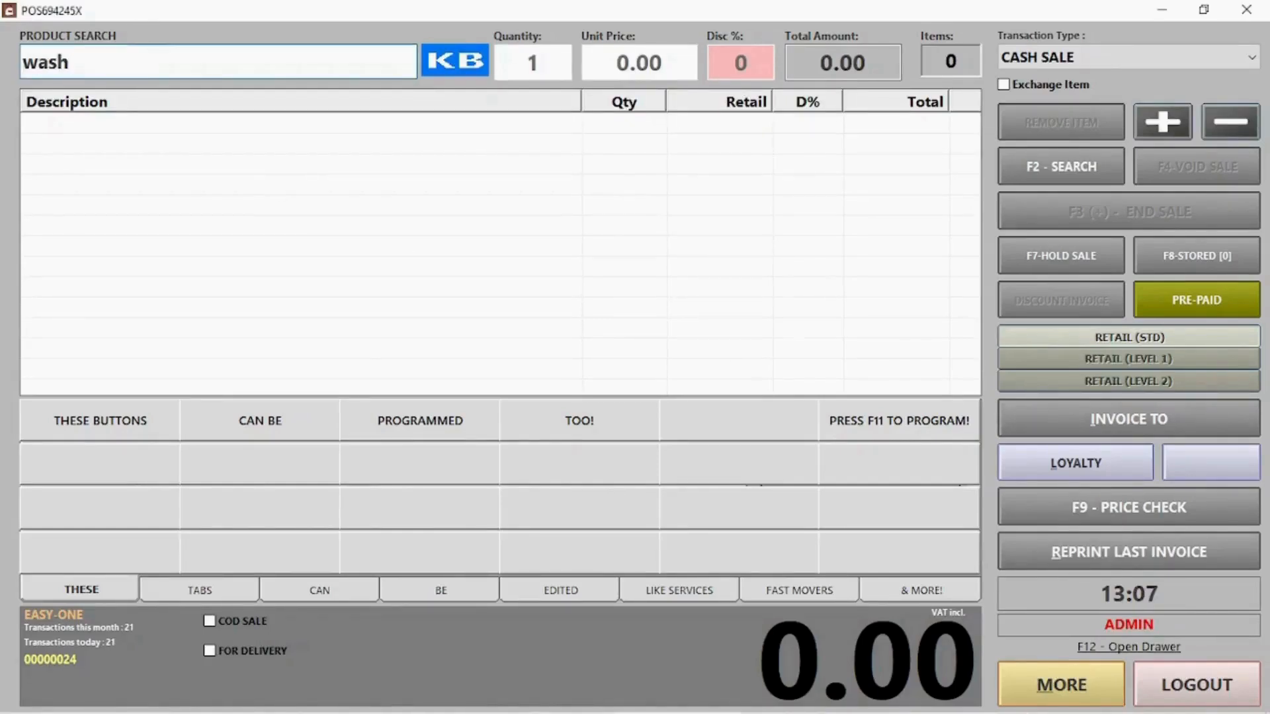
key(Return)
double_click(137, 143)
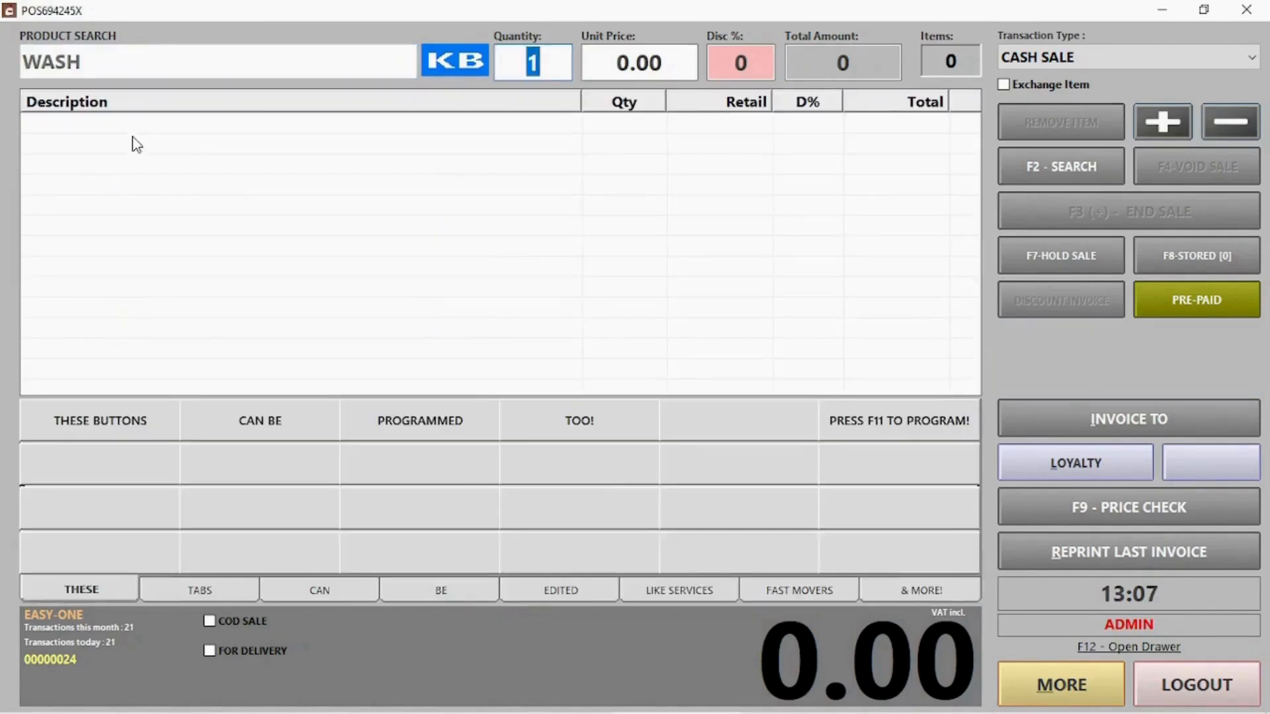
key(Return)
key(Return)
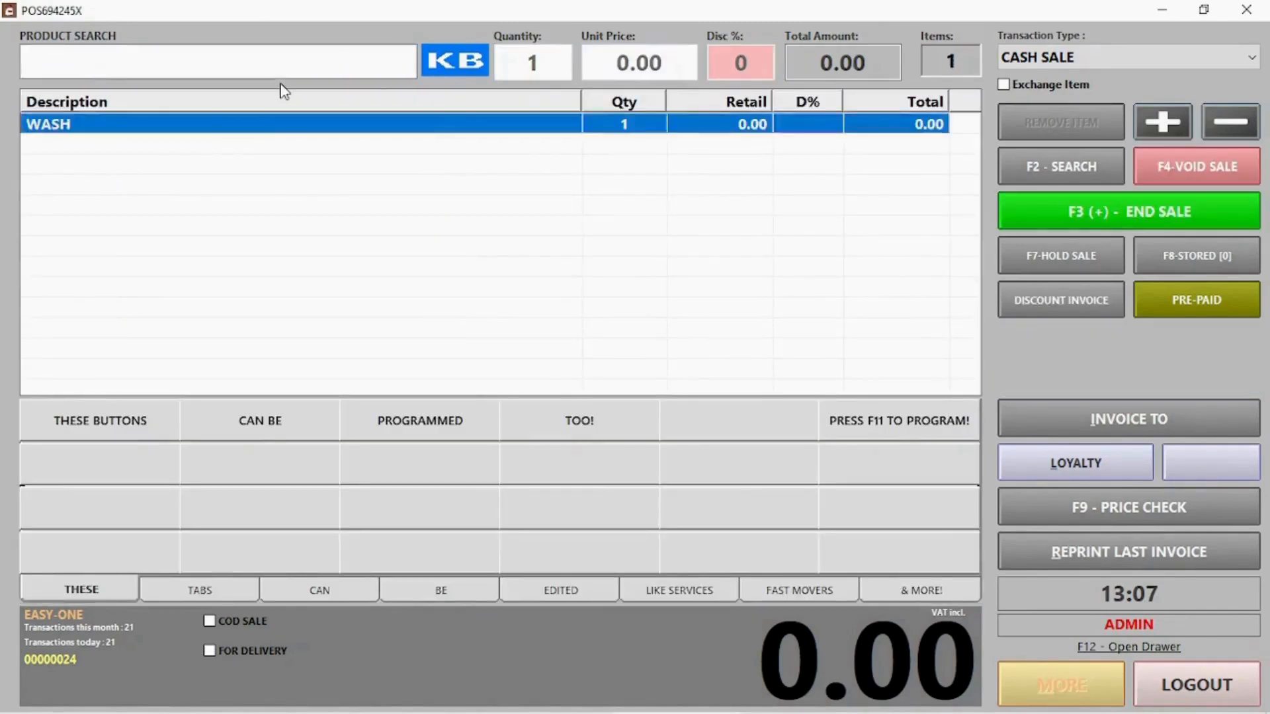
Add a second WASH by typing 'wa' on the on-screen keyboard
click(462, 68)
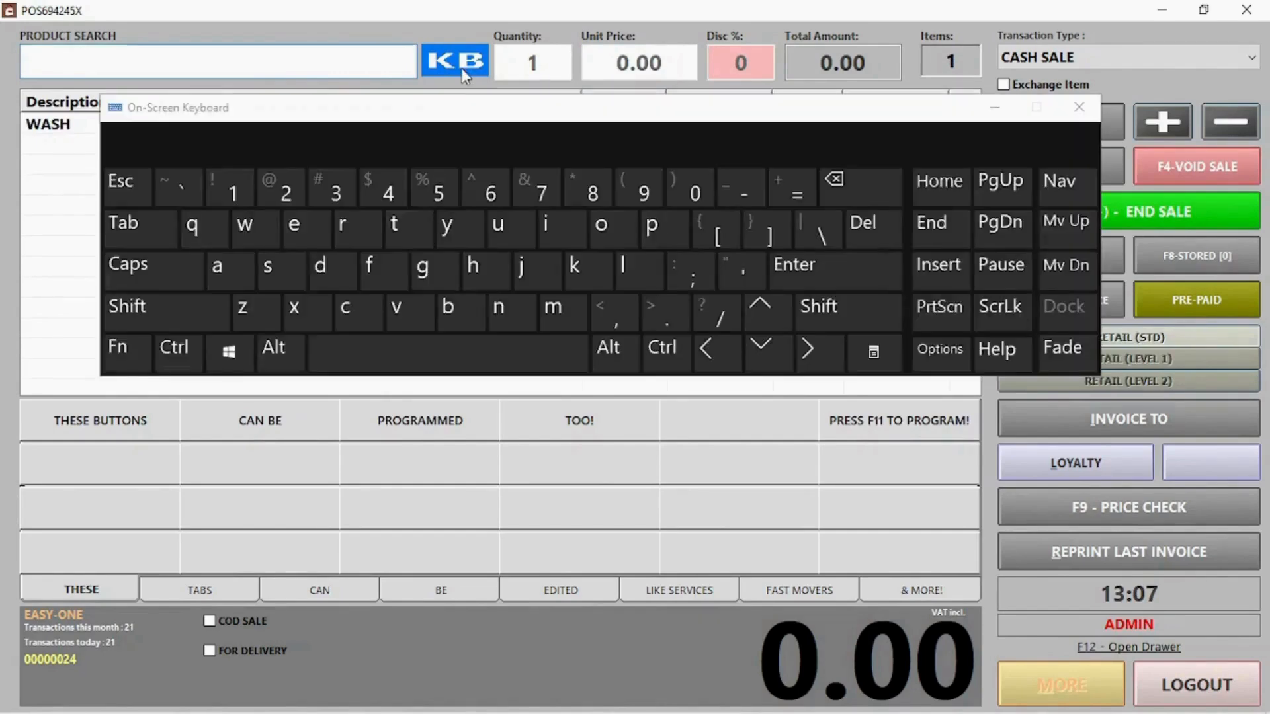
click(244, 232)
click(219, 263)
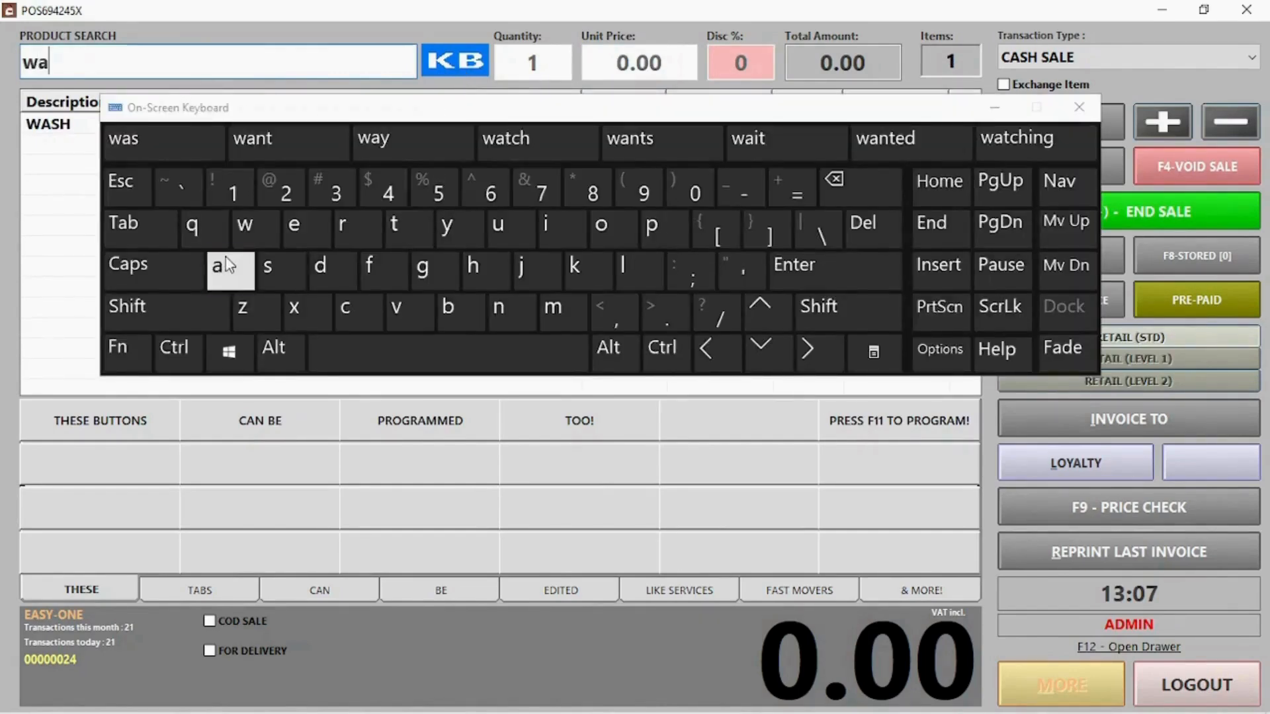
double_click(86, 147)
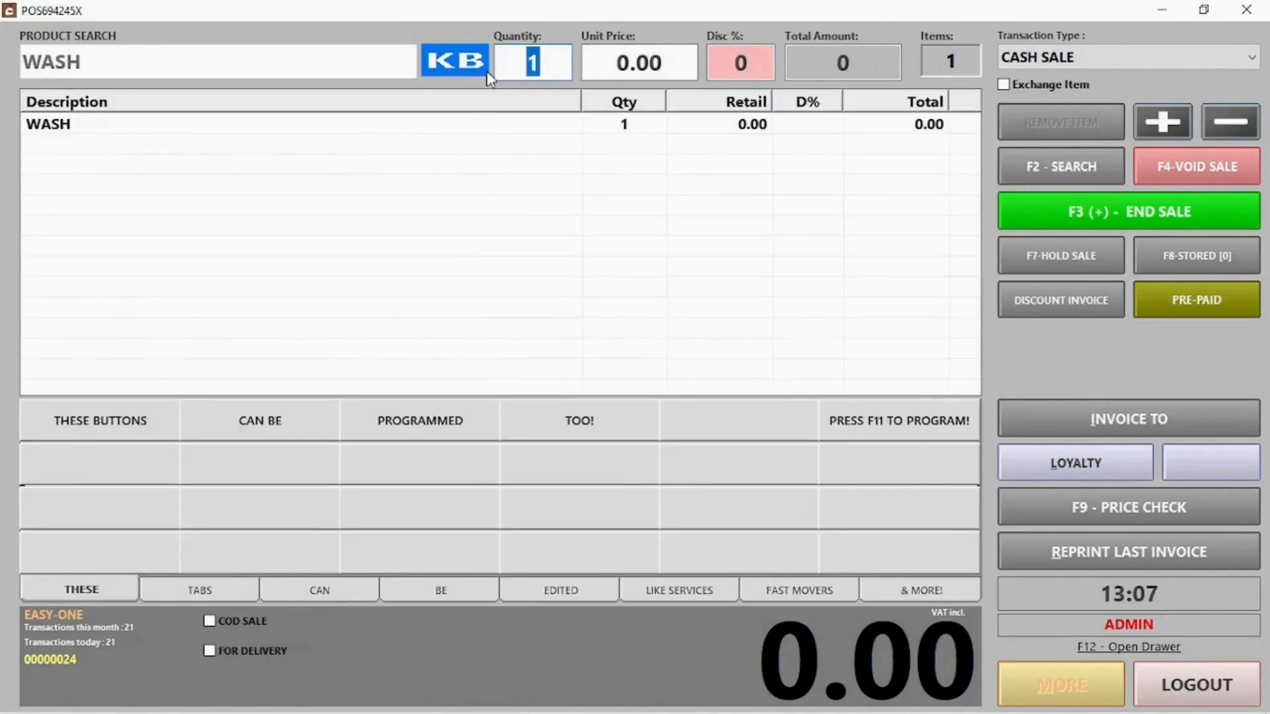
key(Return)
key(Return)
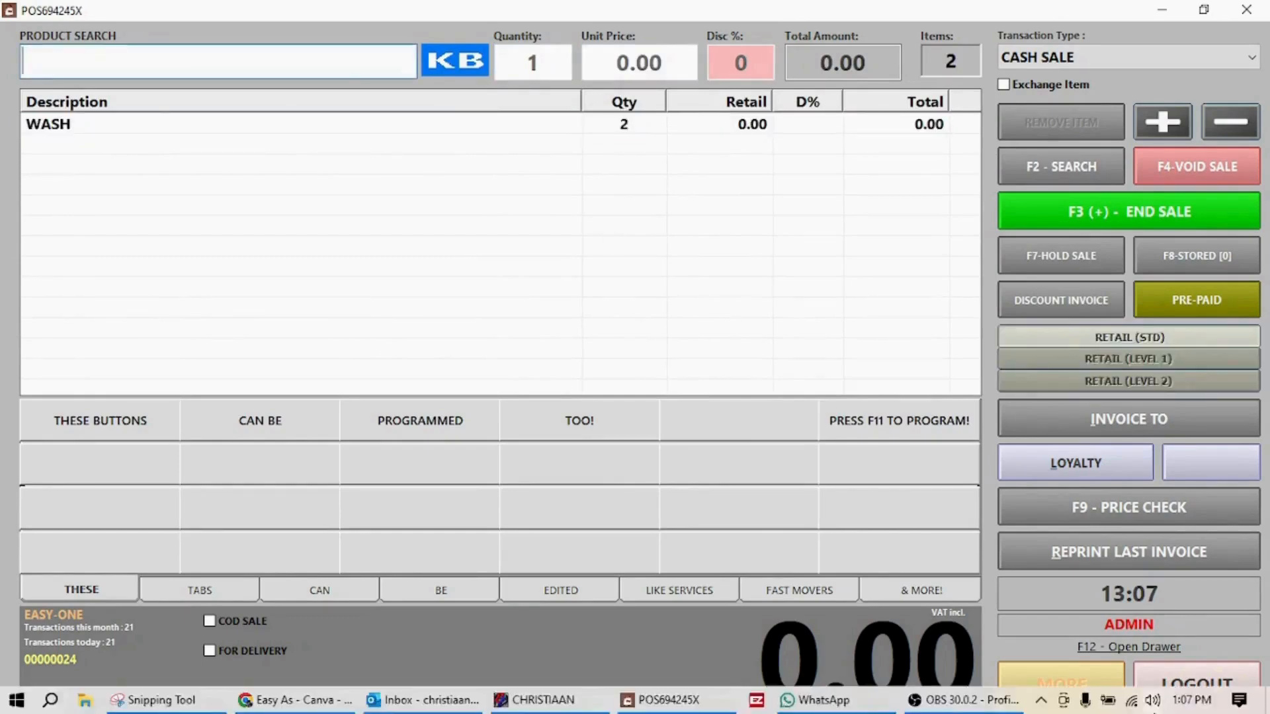
Add OMO twice by product code 000006, then select the WASH line
click(128, 54)
text(000006)
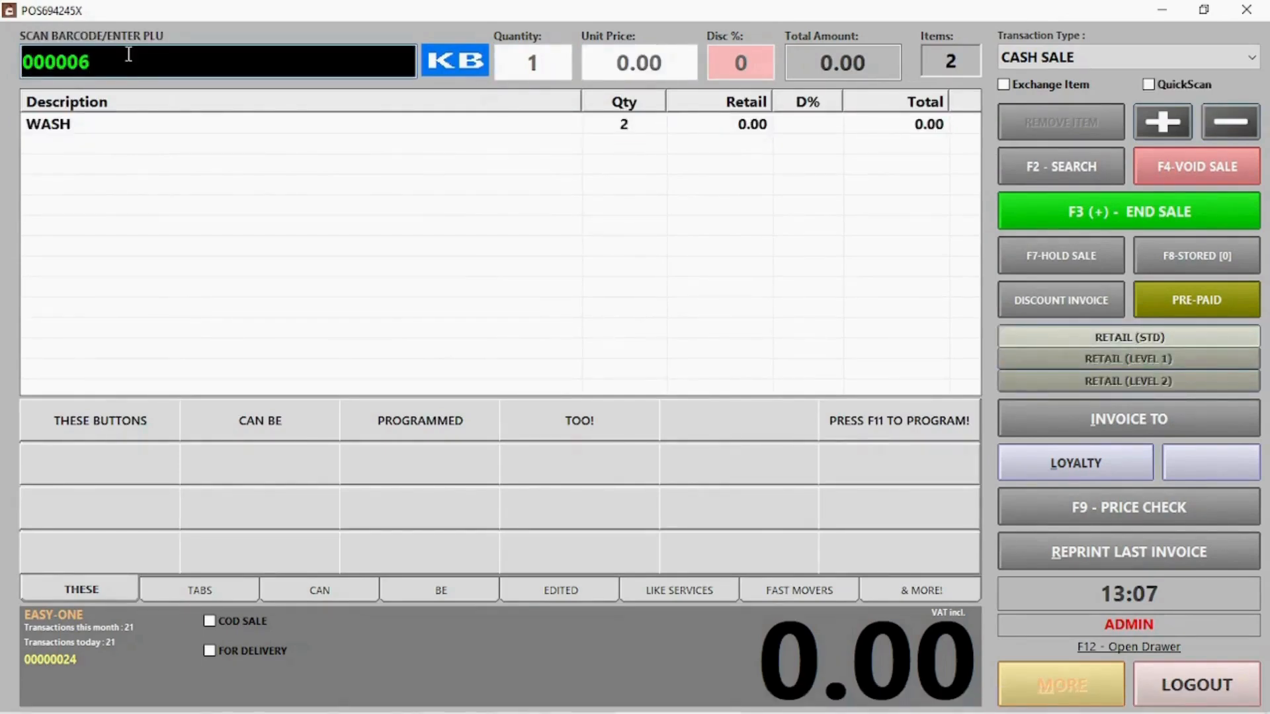
key(Return)
key(Return)
key(Return)
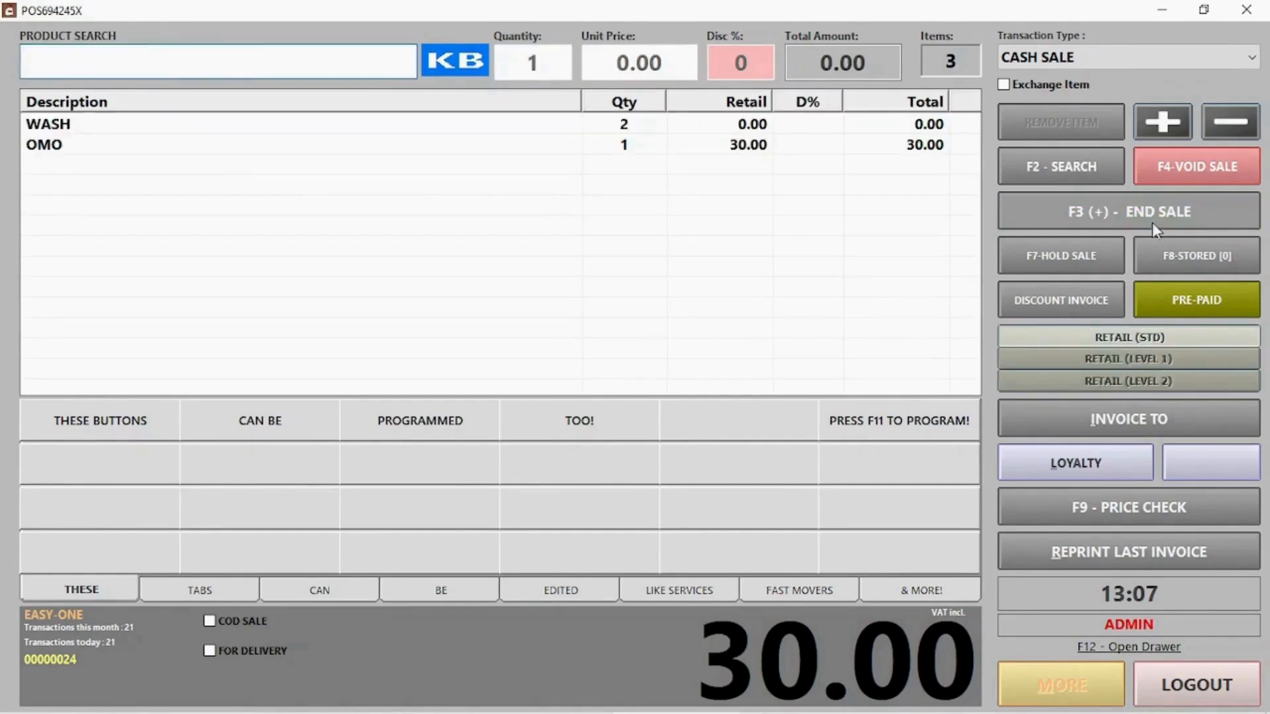
click(1045, 169)
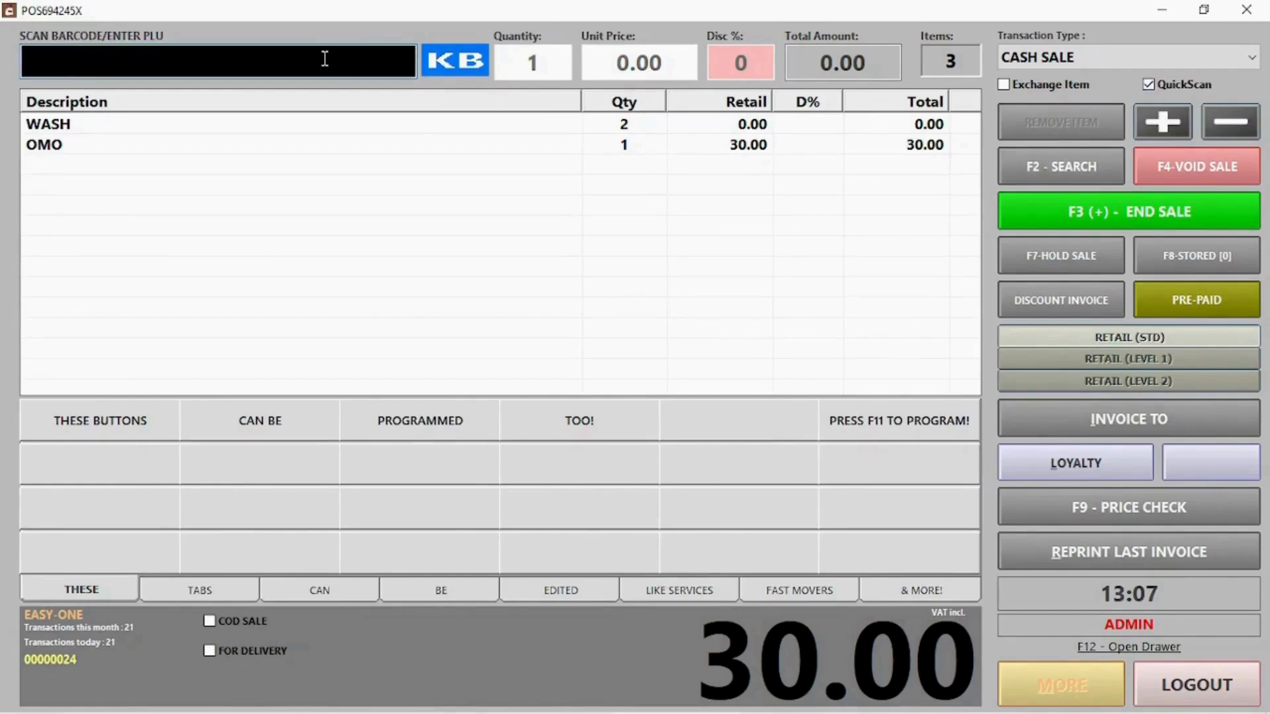
text(000006)
key(Return)
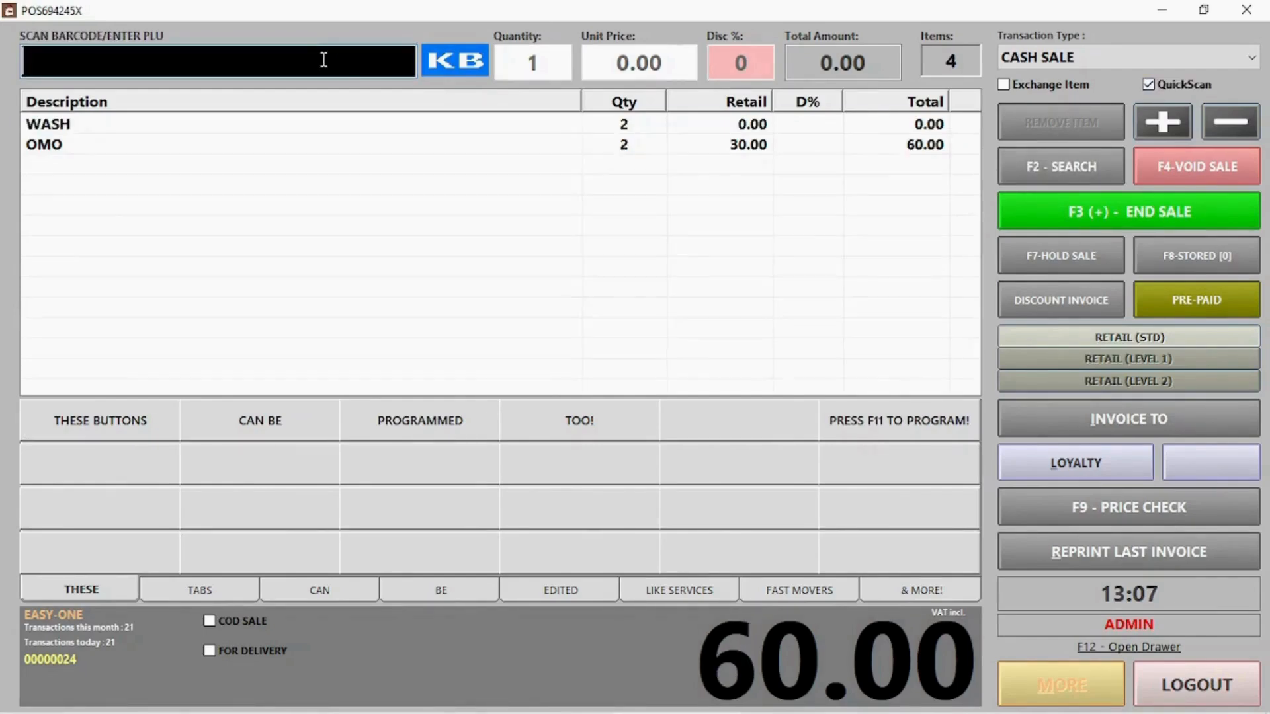
click(669, 248)
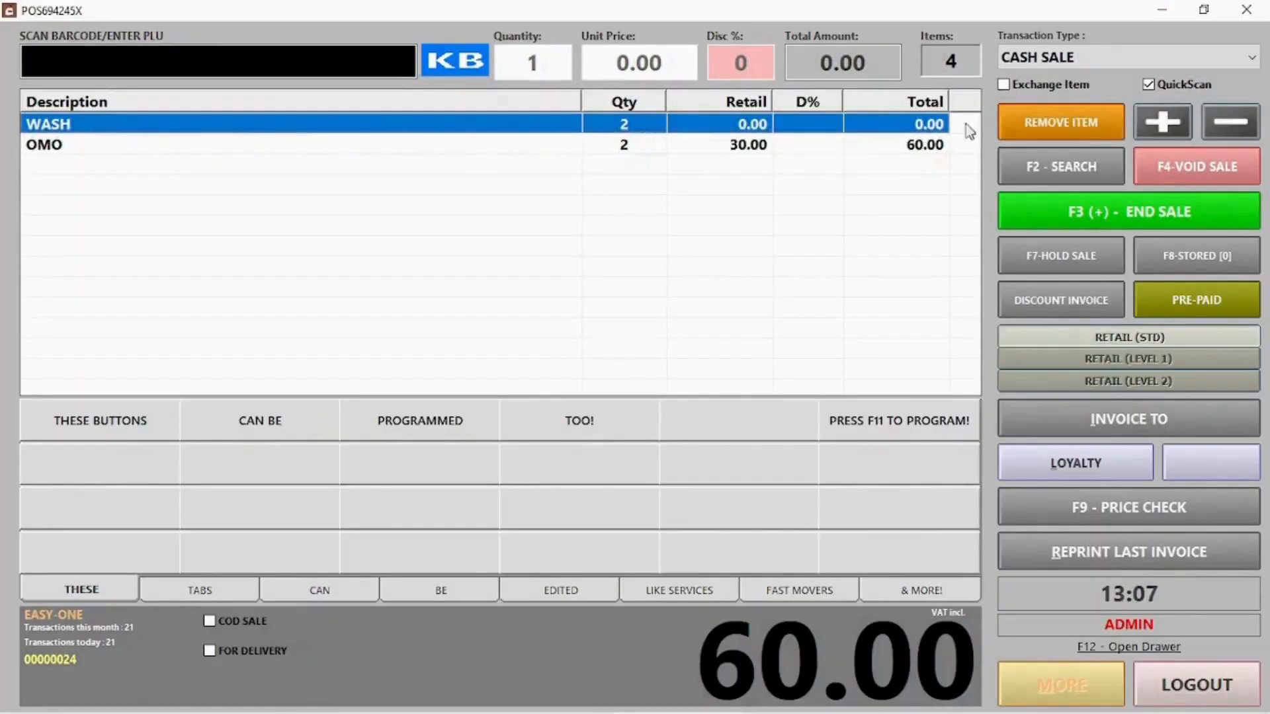
Remove the WASH line and raise OMO's quantity to 3
click(1080, 121)
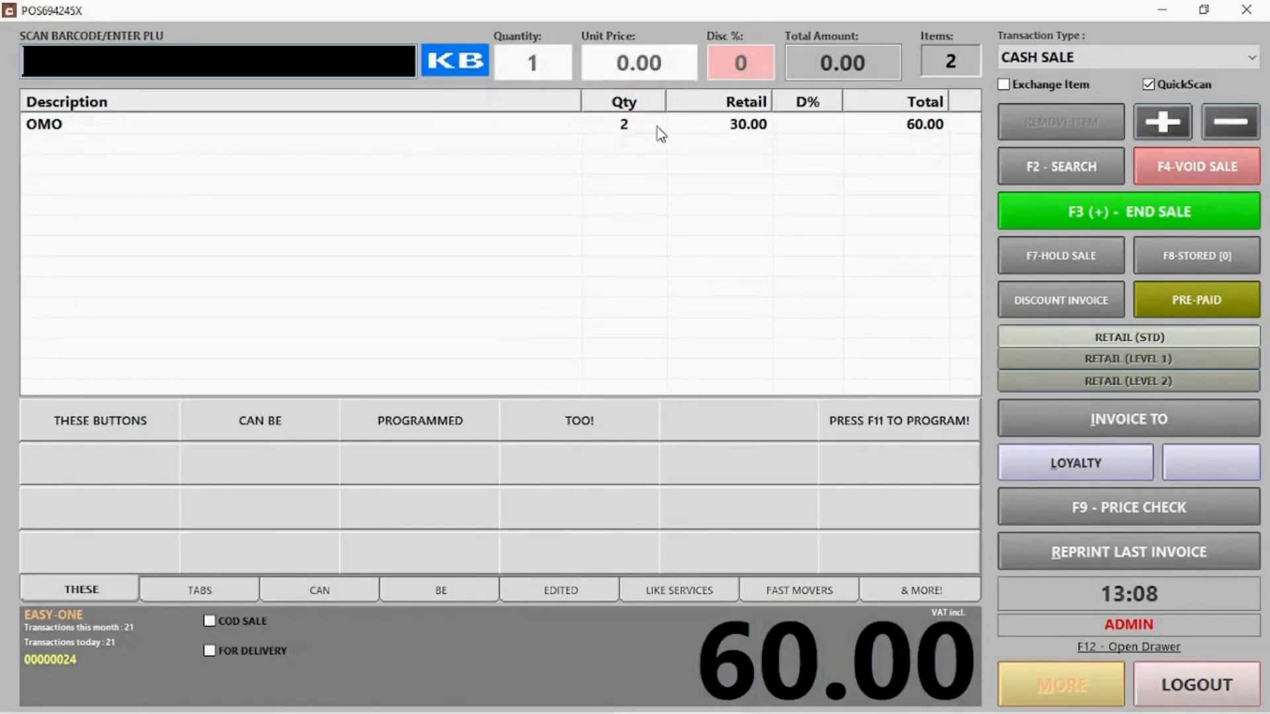
click(639, 129)
click(1148, 123)
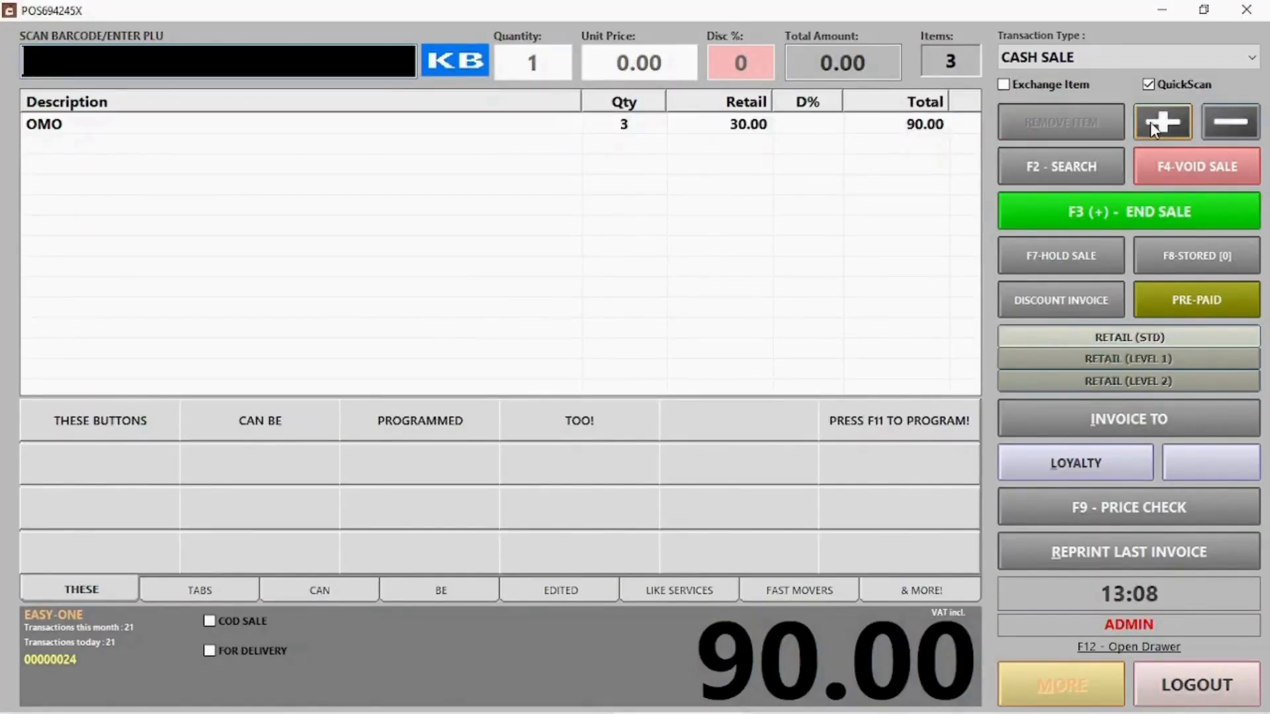
Lower OMO back to quantity 2, then void the entire sale
click(625, 127)
click(1221, 131)
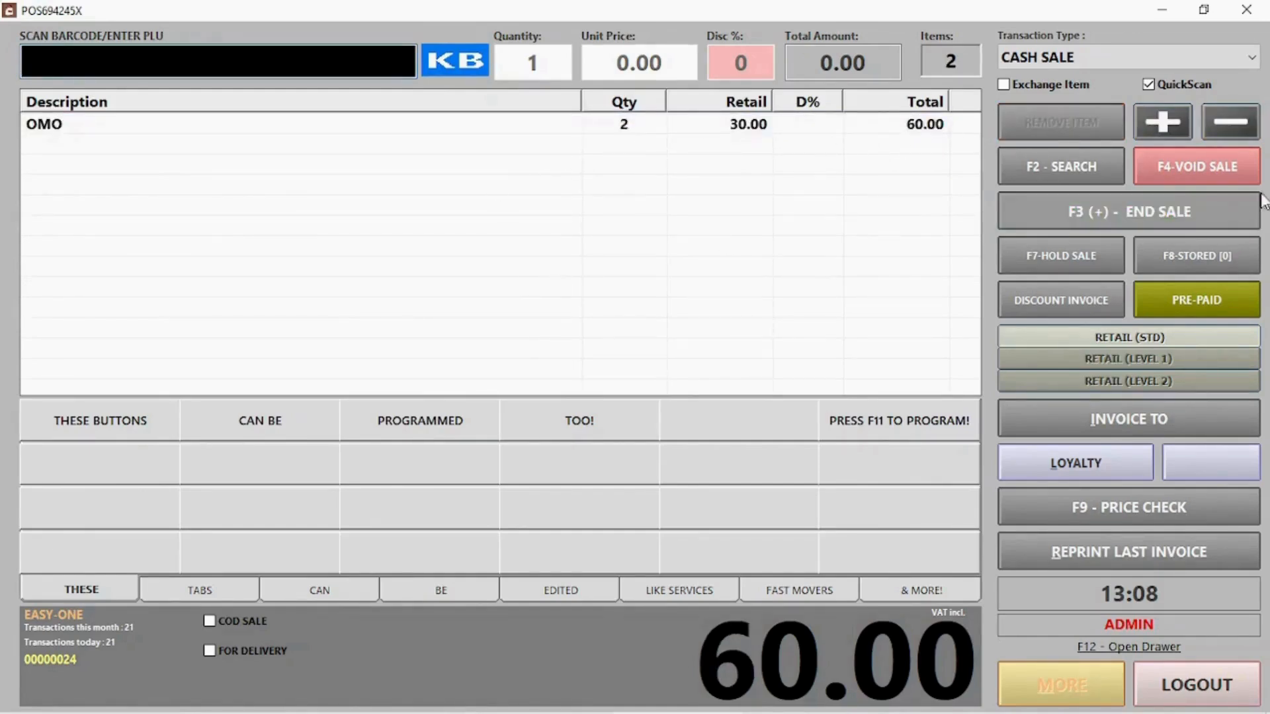
click(1189, 179)
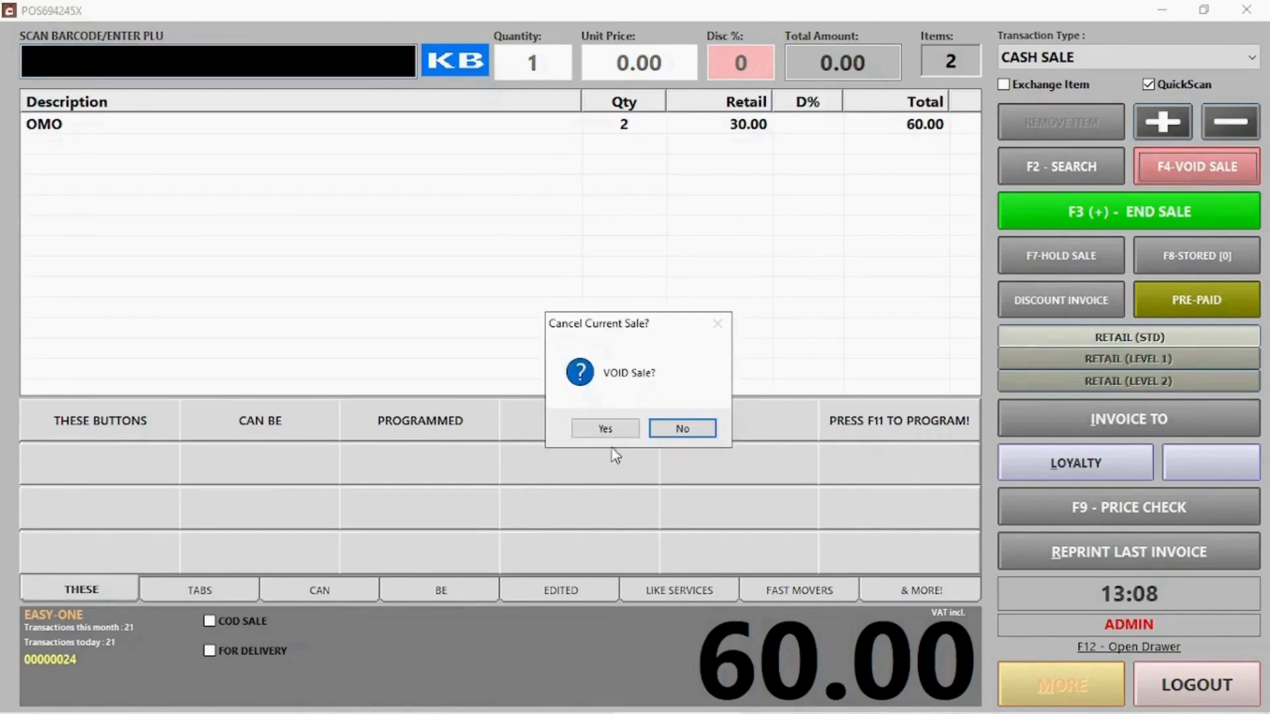
click(605, 428)
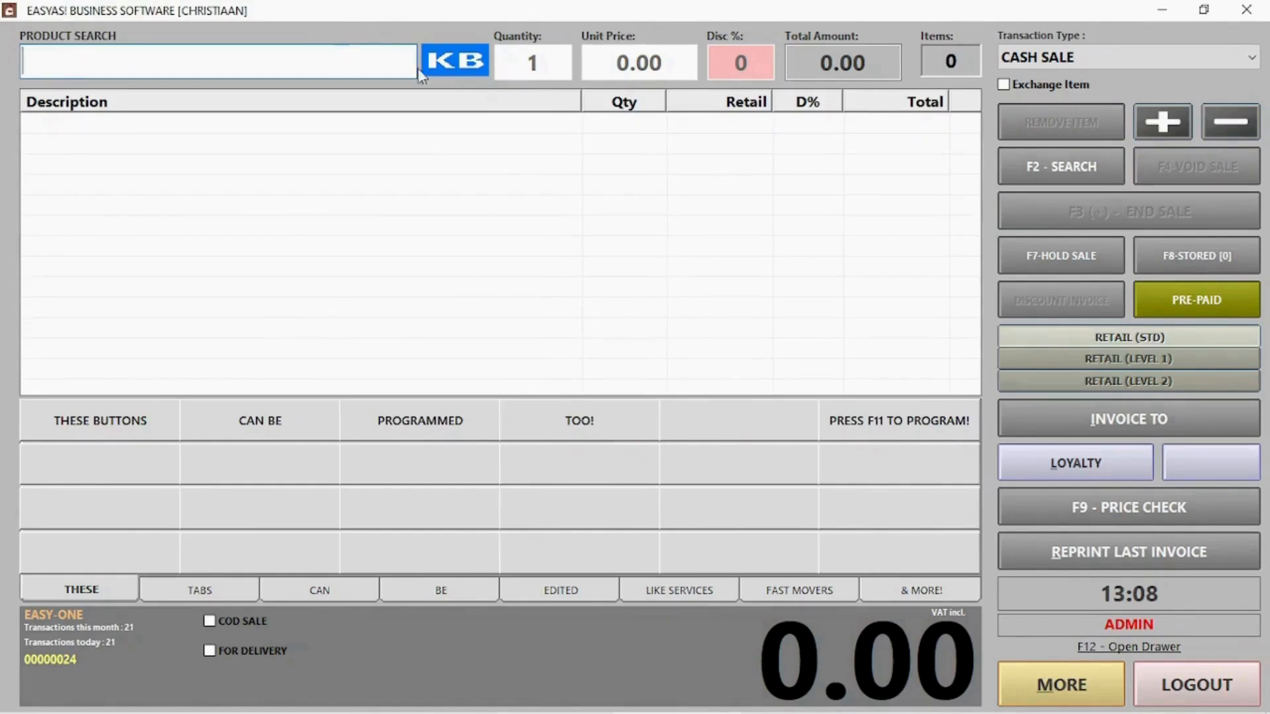
Add one OMO at 30.00 by code 000006 and hold the sale without a stub
click(1057, 152)
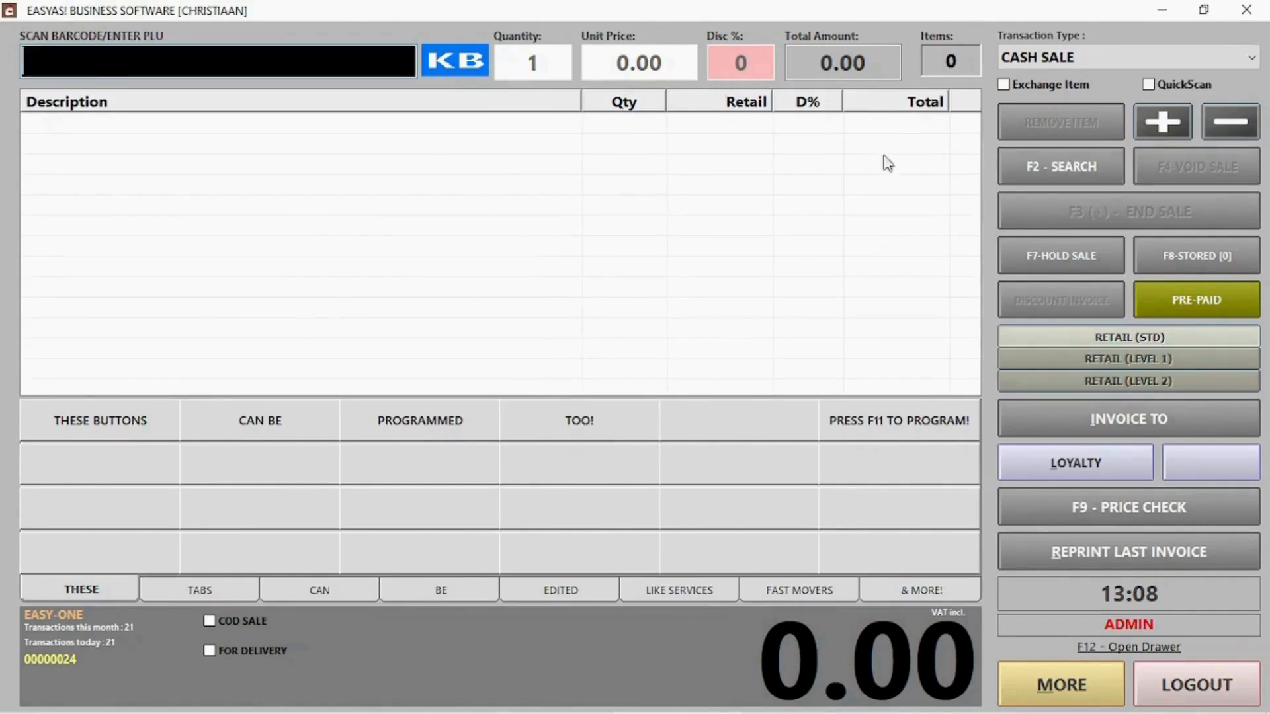
text(000006)
key(Return)
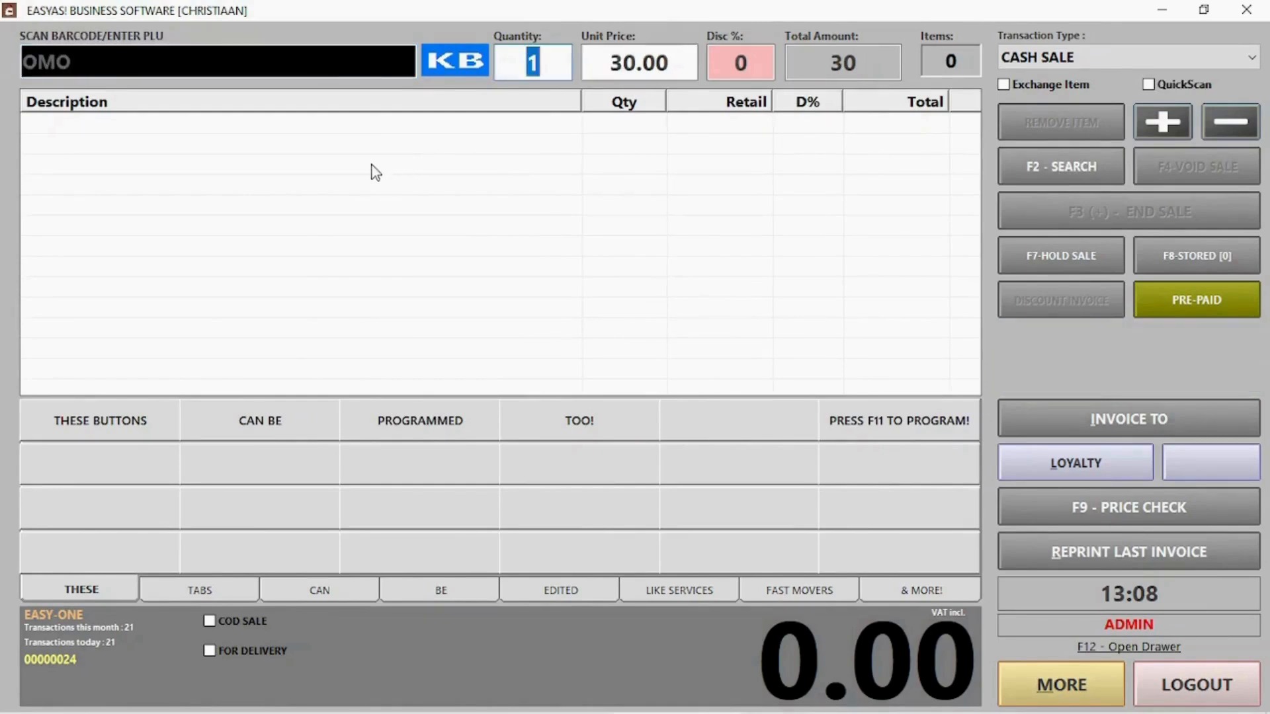
key(Return)
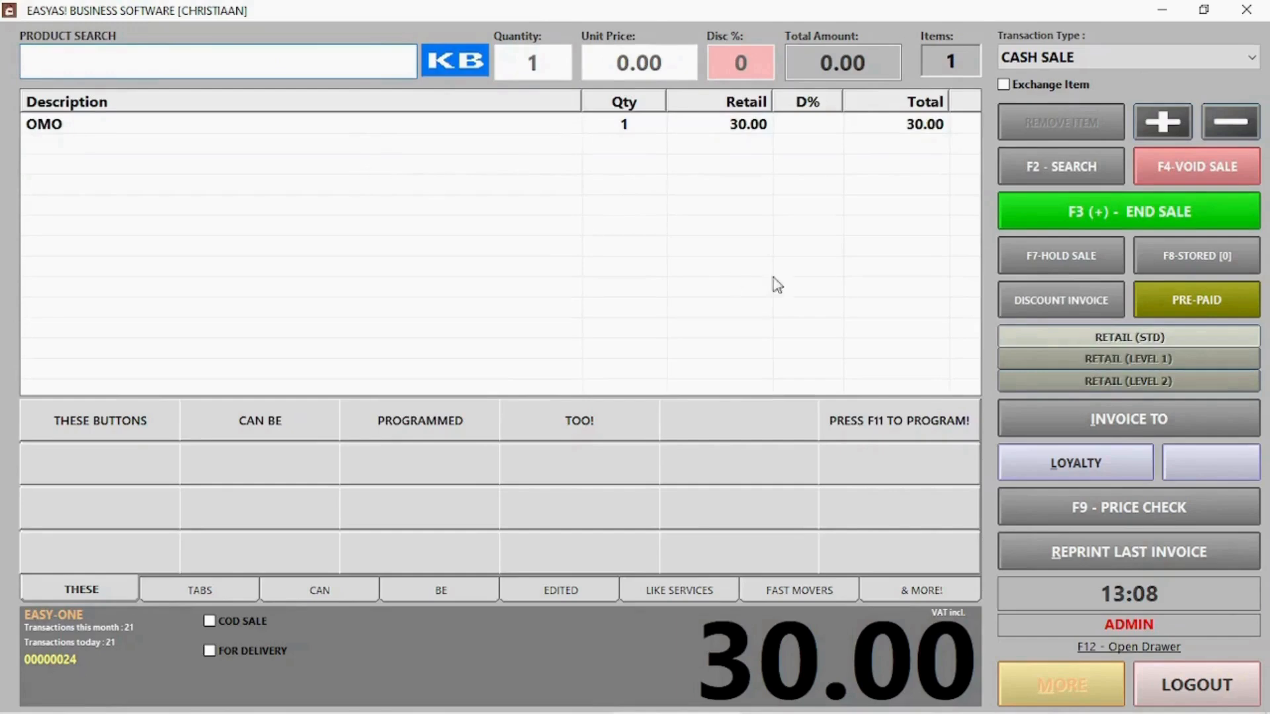
click(1070, 253)
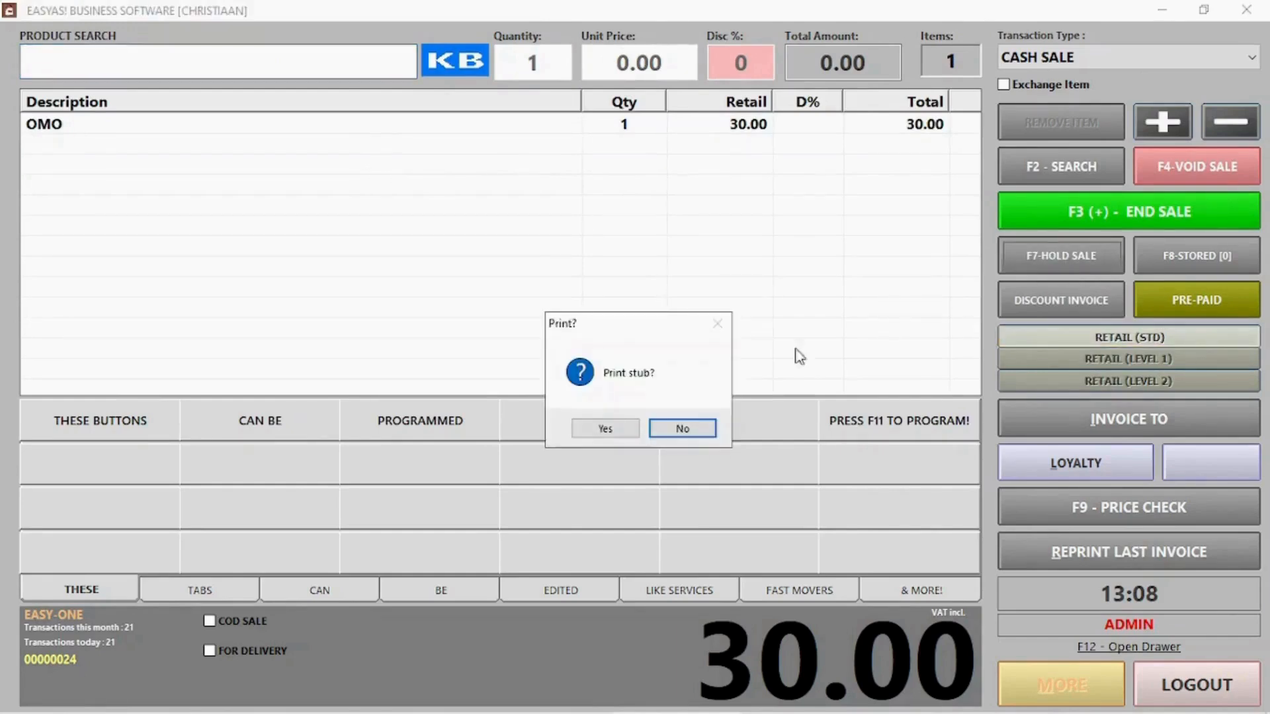
click(683, 428)
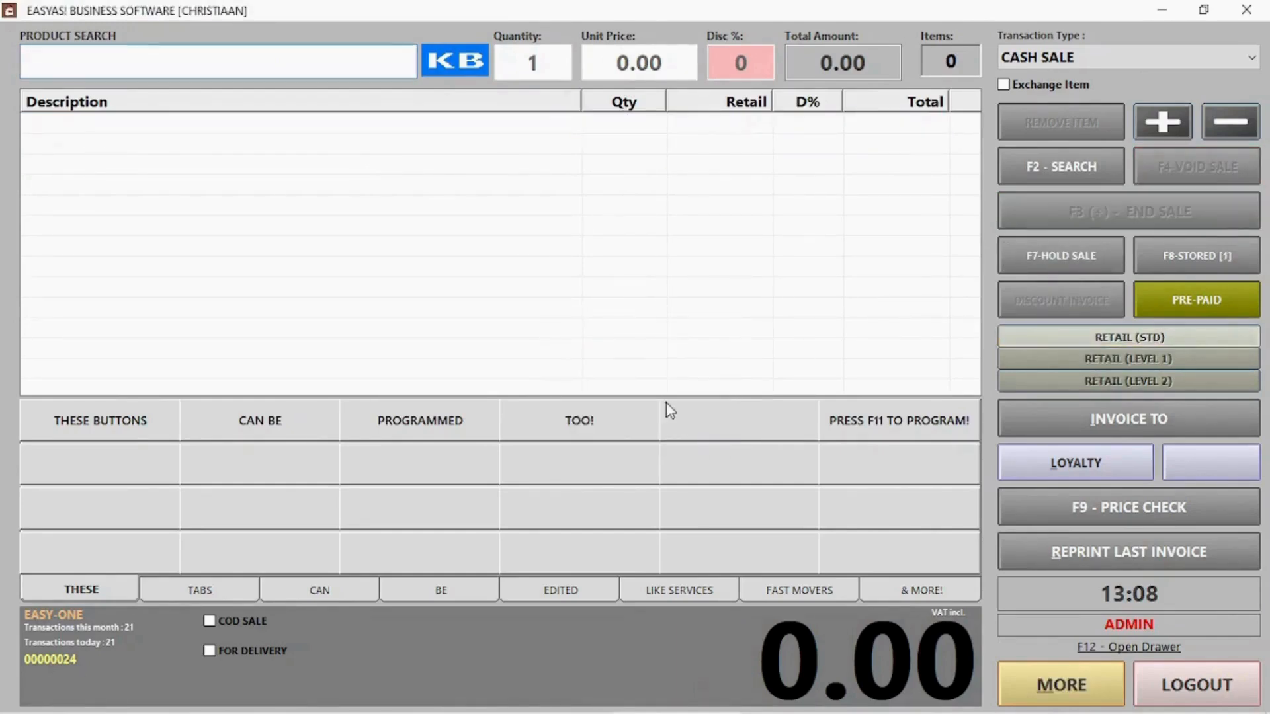
Recall held sale 1 worth 30.00 from stored sales back into the till
click(1198, 263)
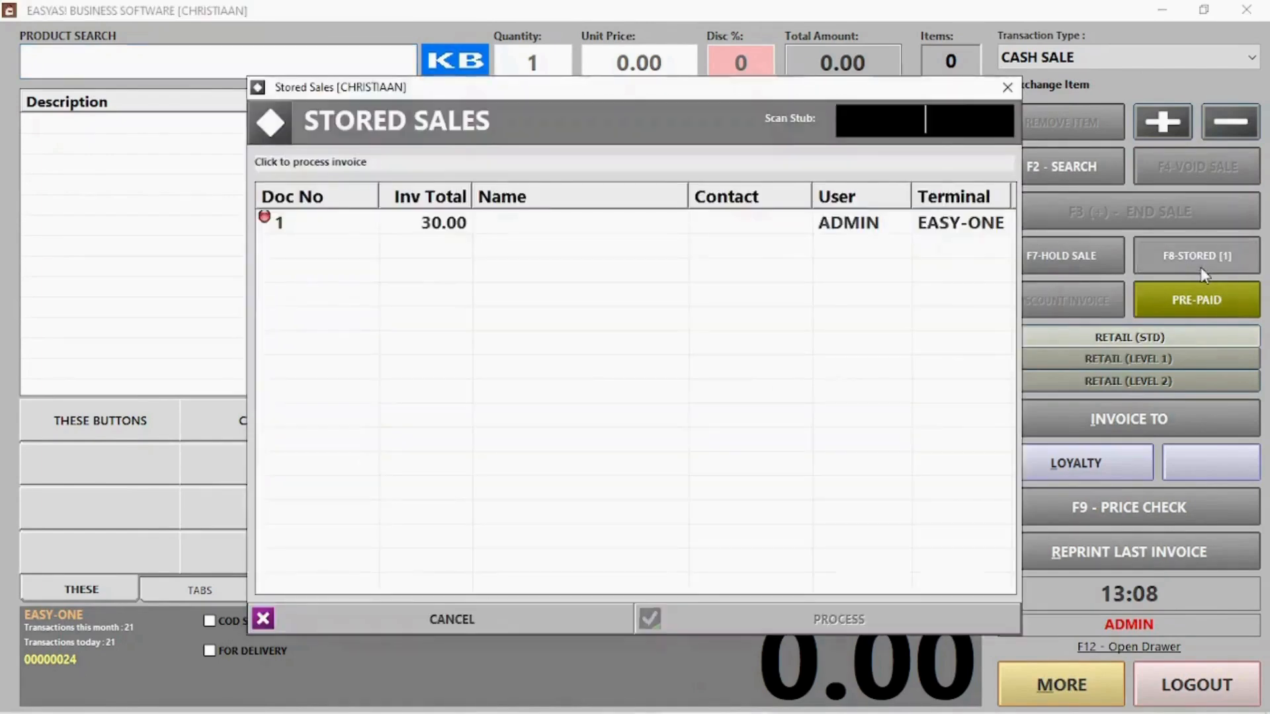
click(459, 226)
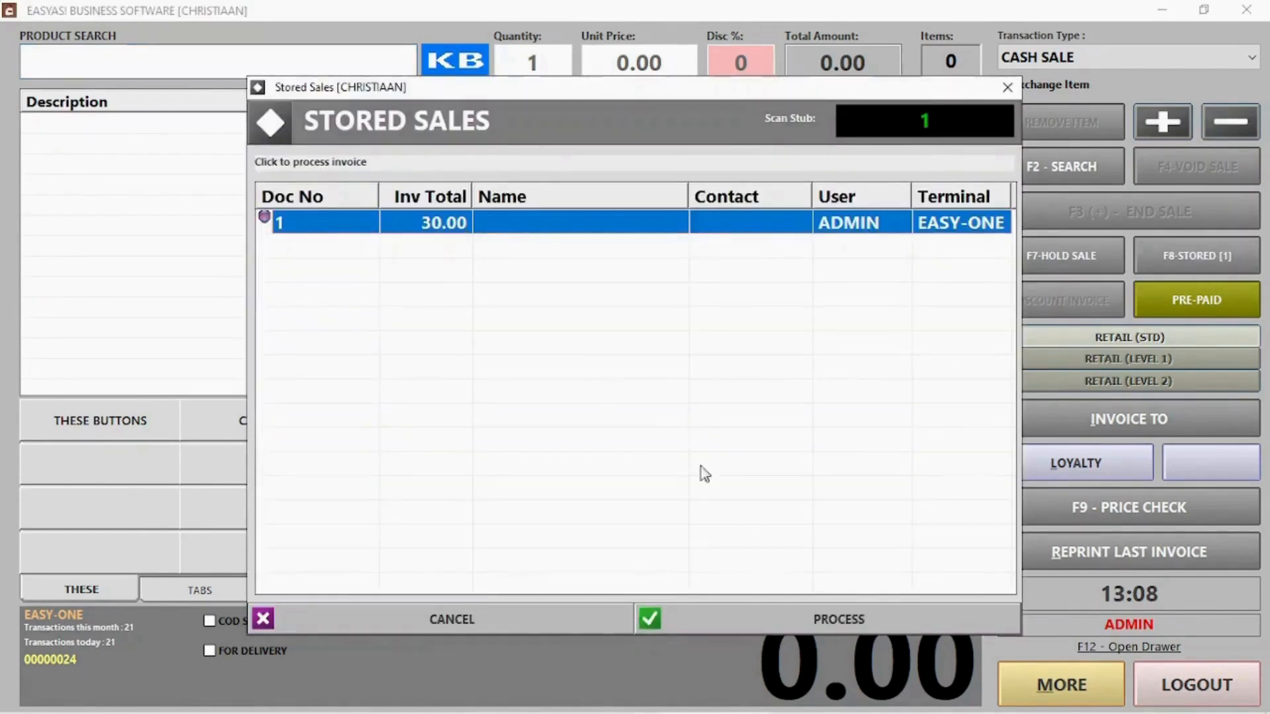
click(843, 616)
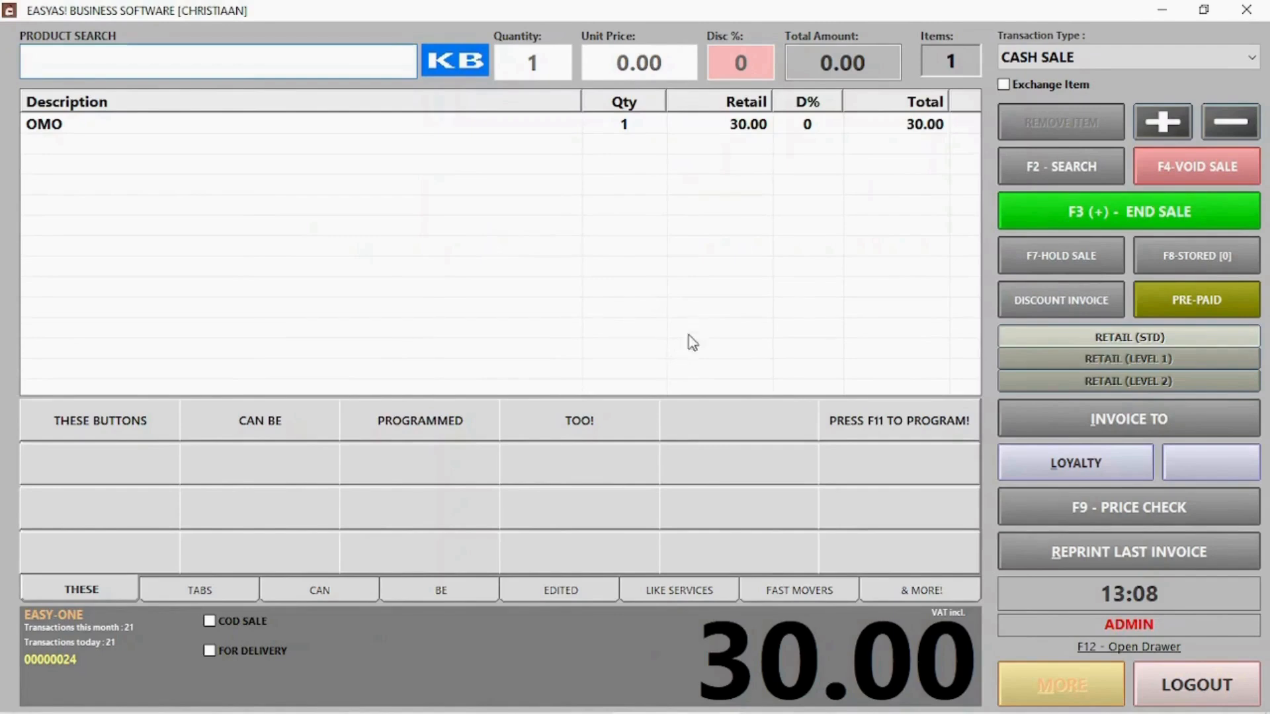
On the payment screen, shift the amount across cash, card and EFT, and rename OTHER1 to 'A'
click(1198, 211)
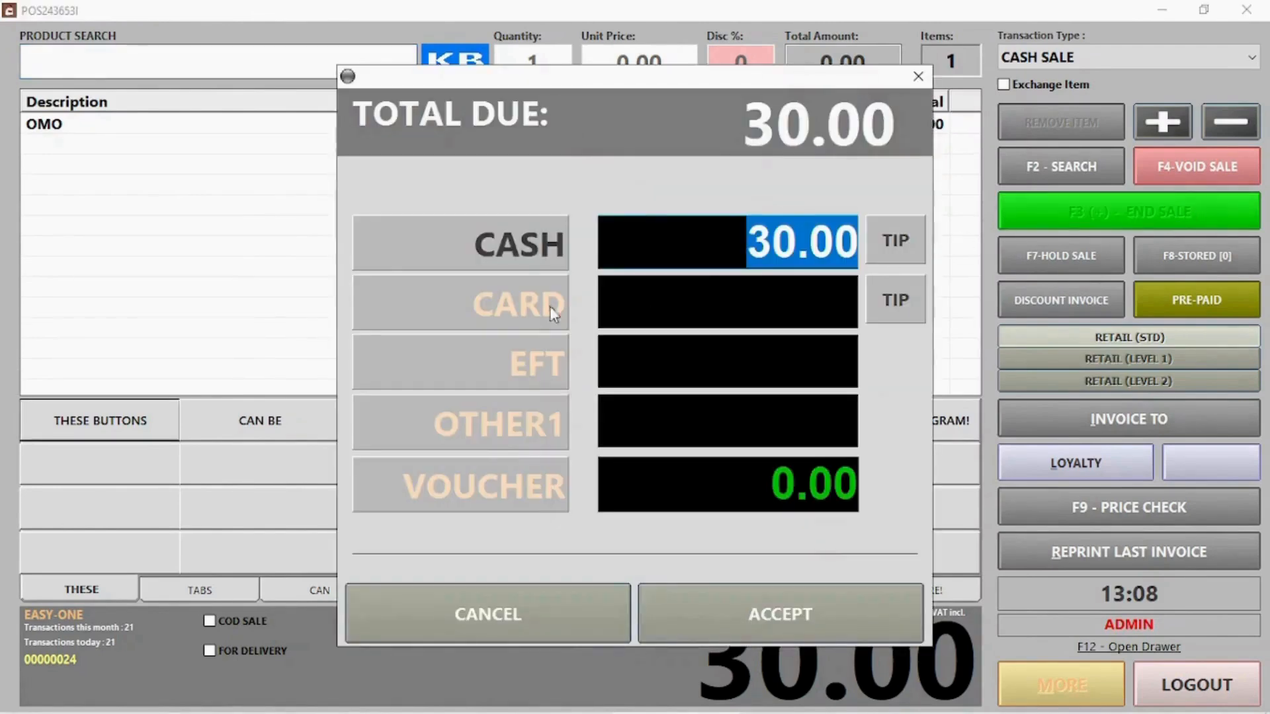
click(513, 243)
click(518, 300)
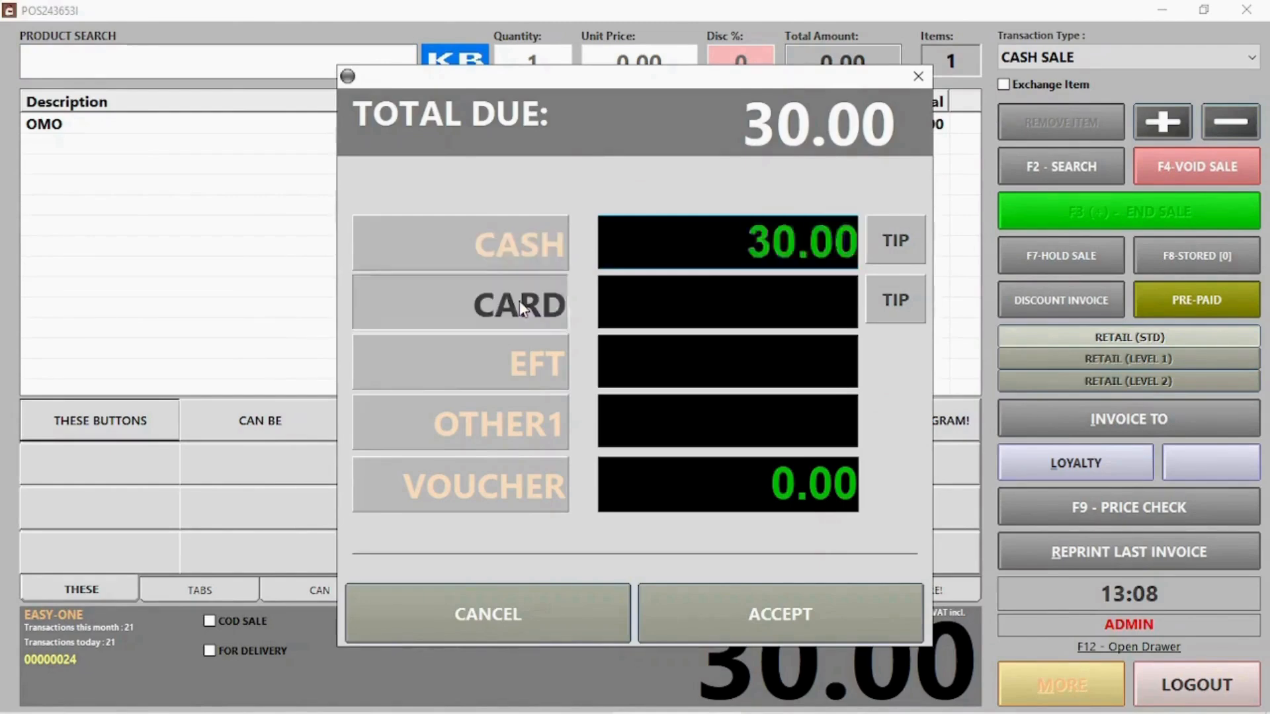
click(536, 368)
right_click(547, 442)
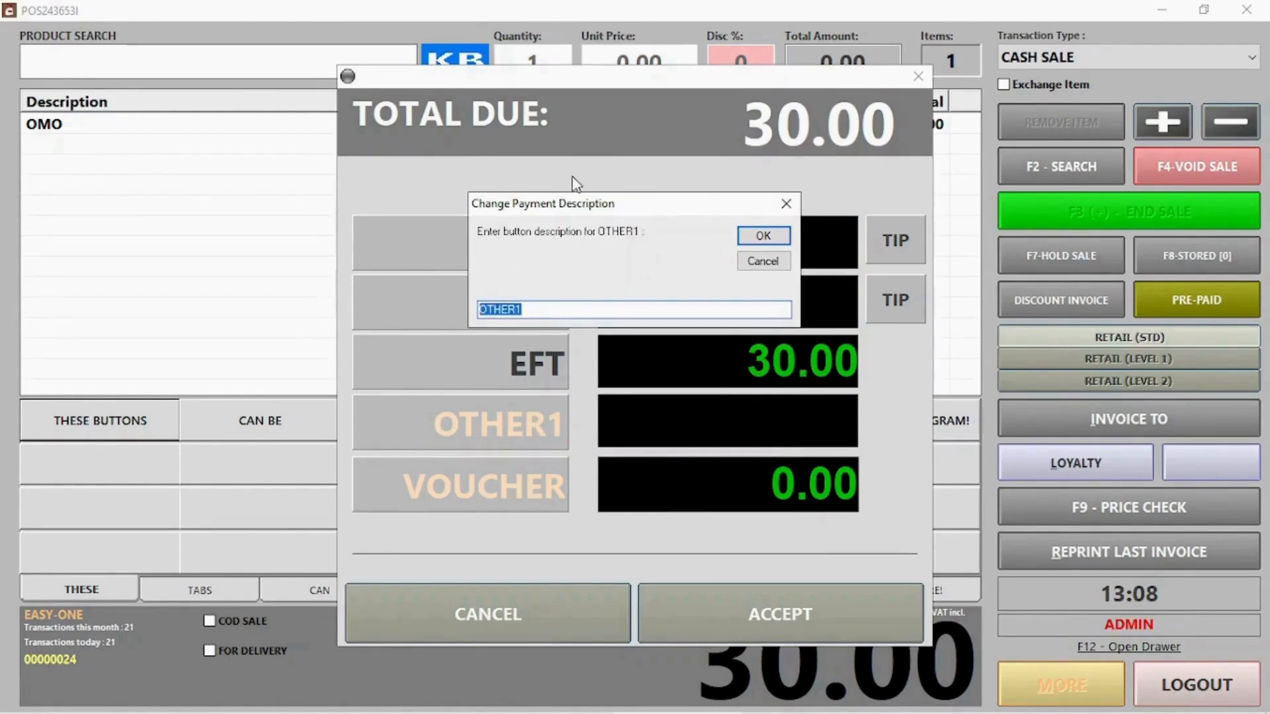
drag(570, 205, 612, 112)
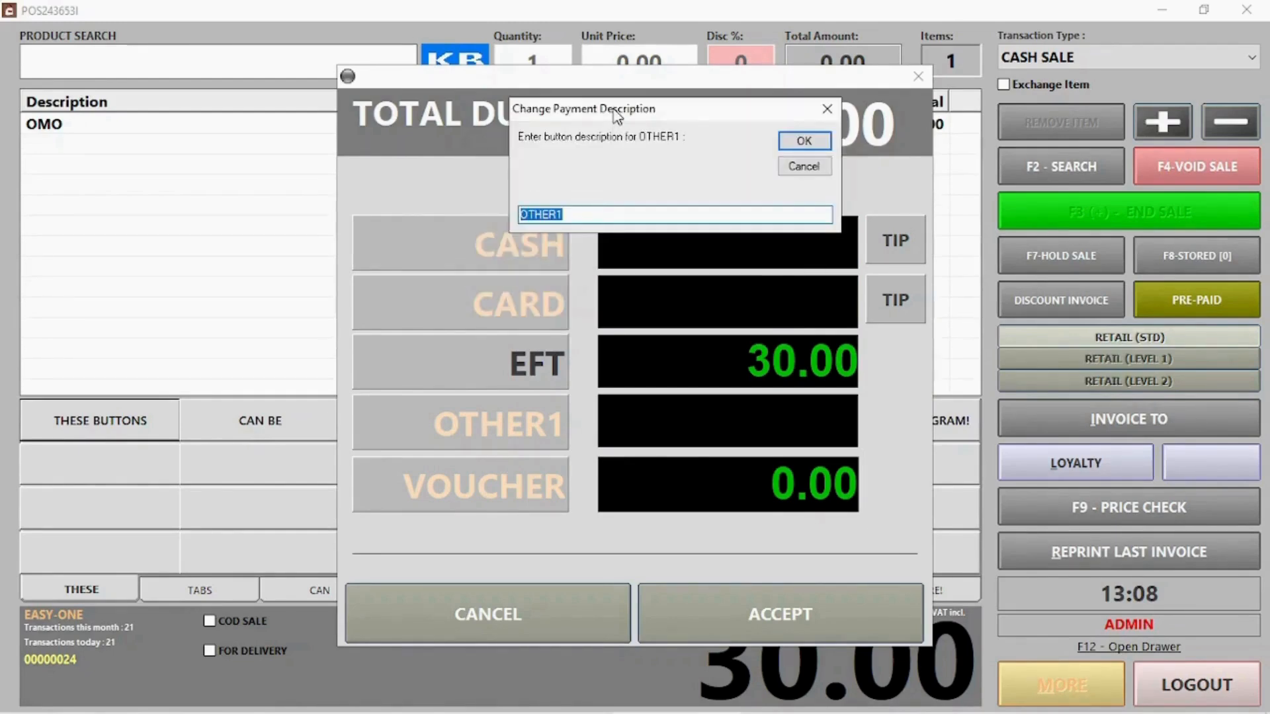
text(A)
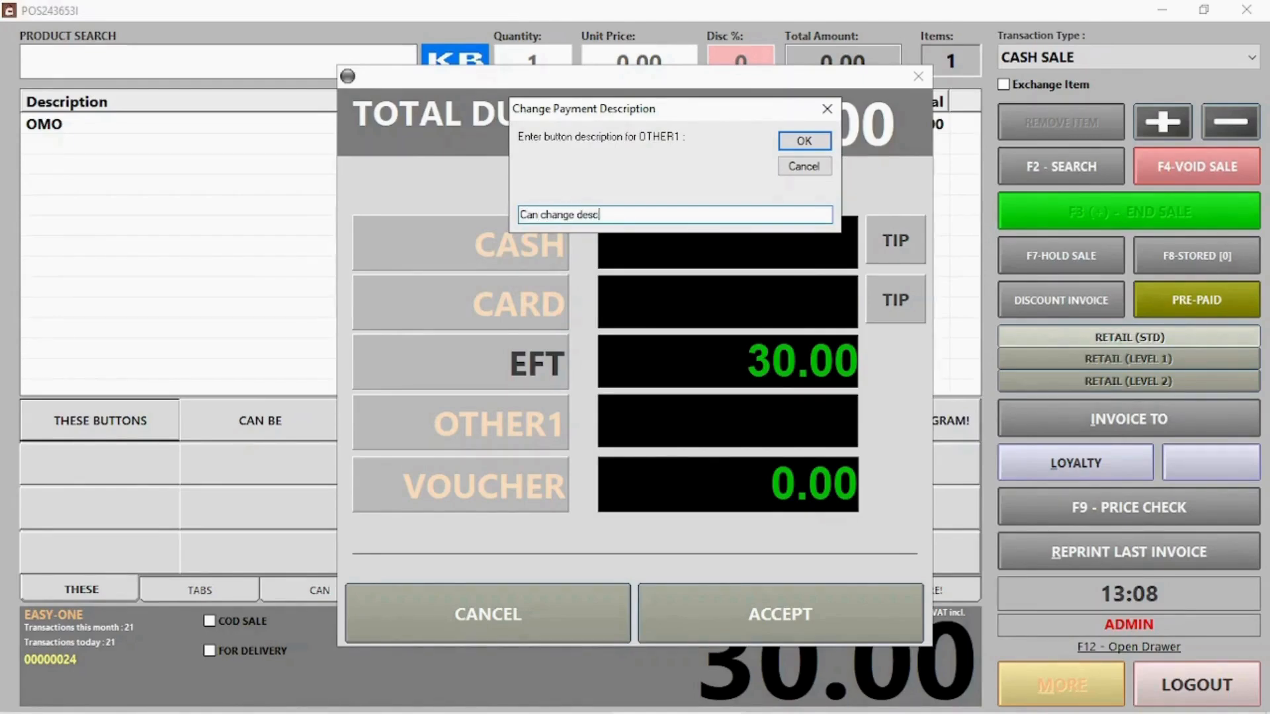
key(Return)
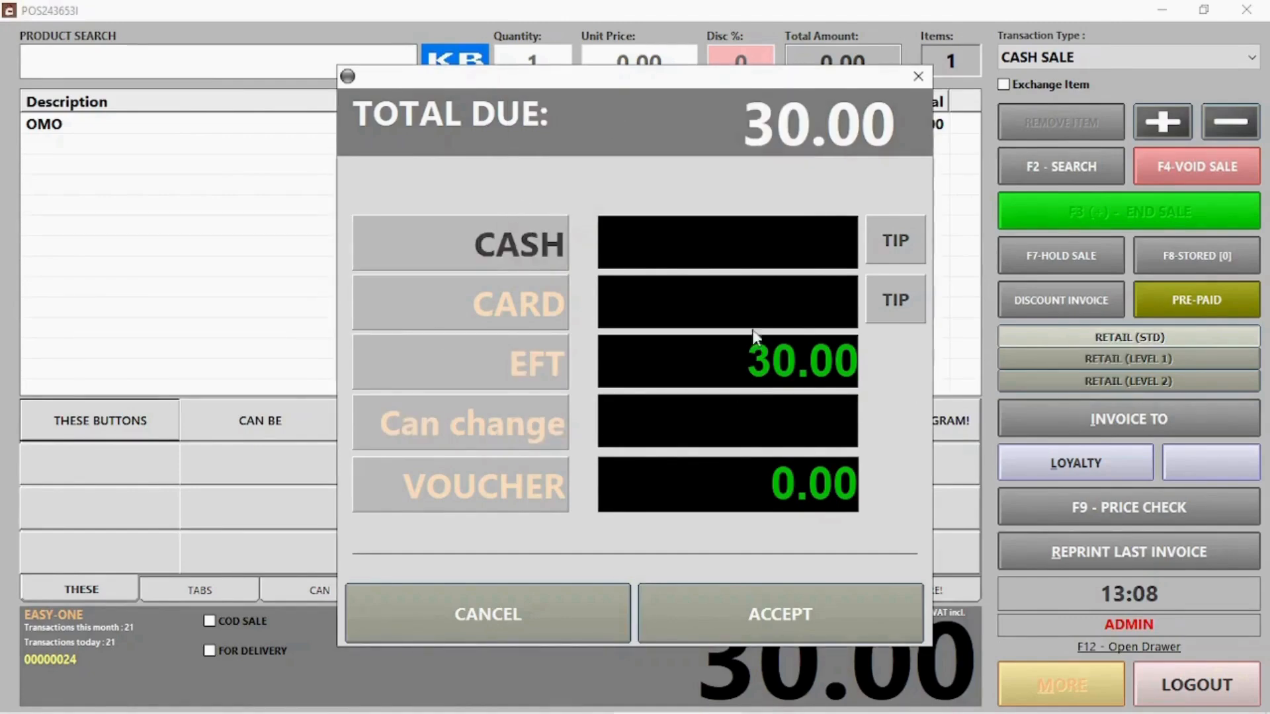
Pay 40.00 cash, keep the extra 10.00 as a tip, and start the next transaction
click(887, 246)
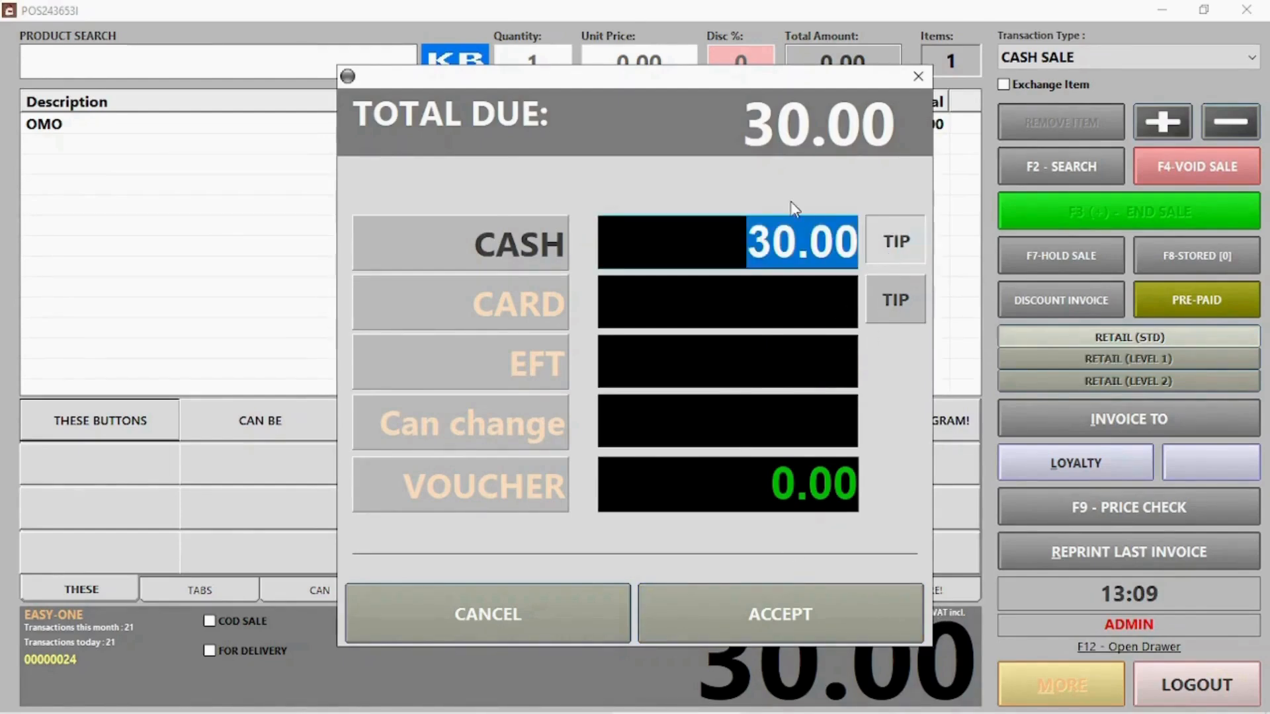
text(40)
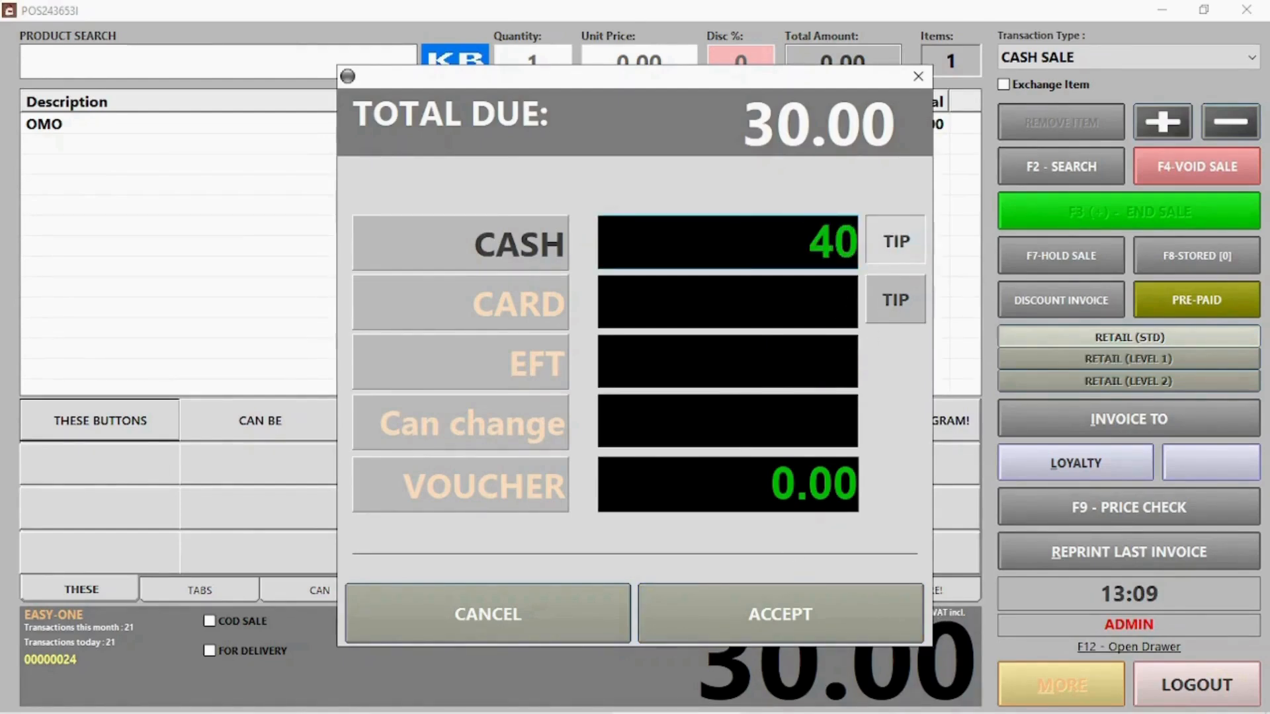
click(836, 622)
click(611, 429)
click(763, 459)
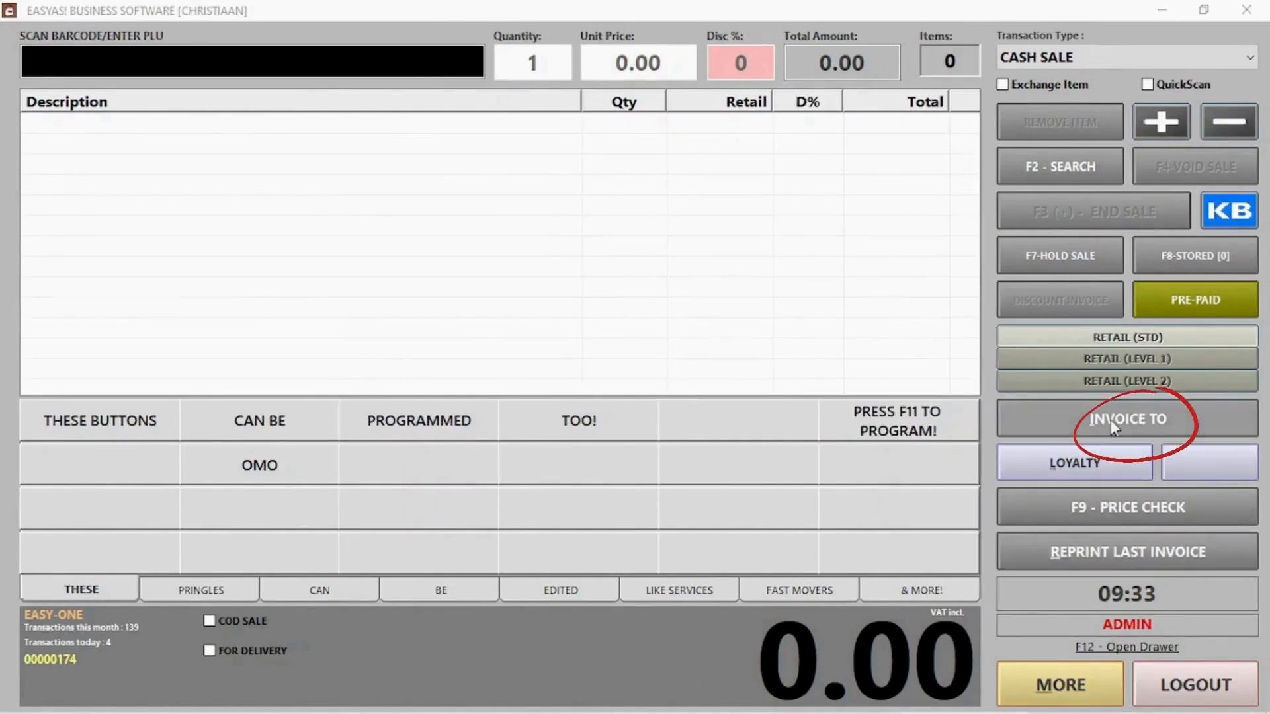
Invoice the client found by searching 'ja', add their 82.00 balance, and accept cash payment
click(1110, 419)
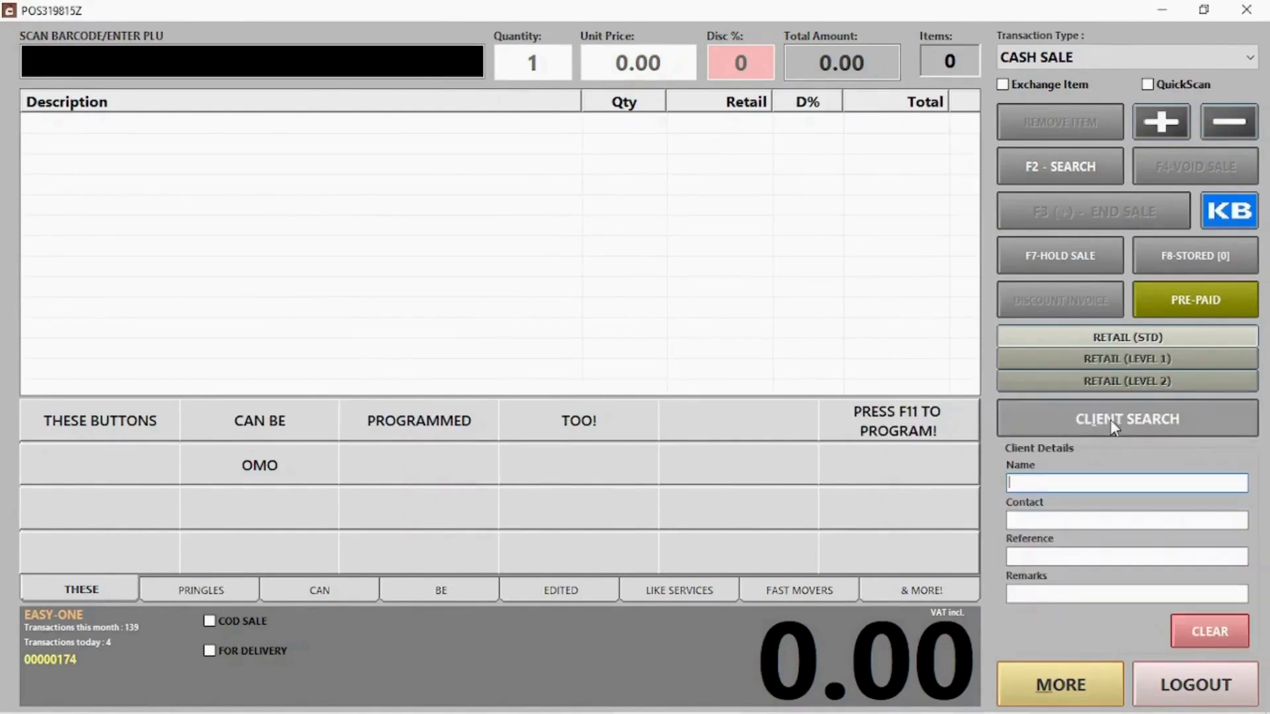
click(1050, 415)
text(j)
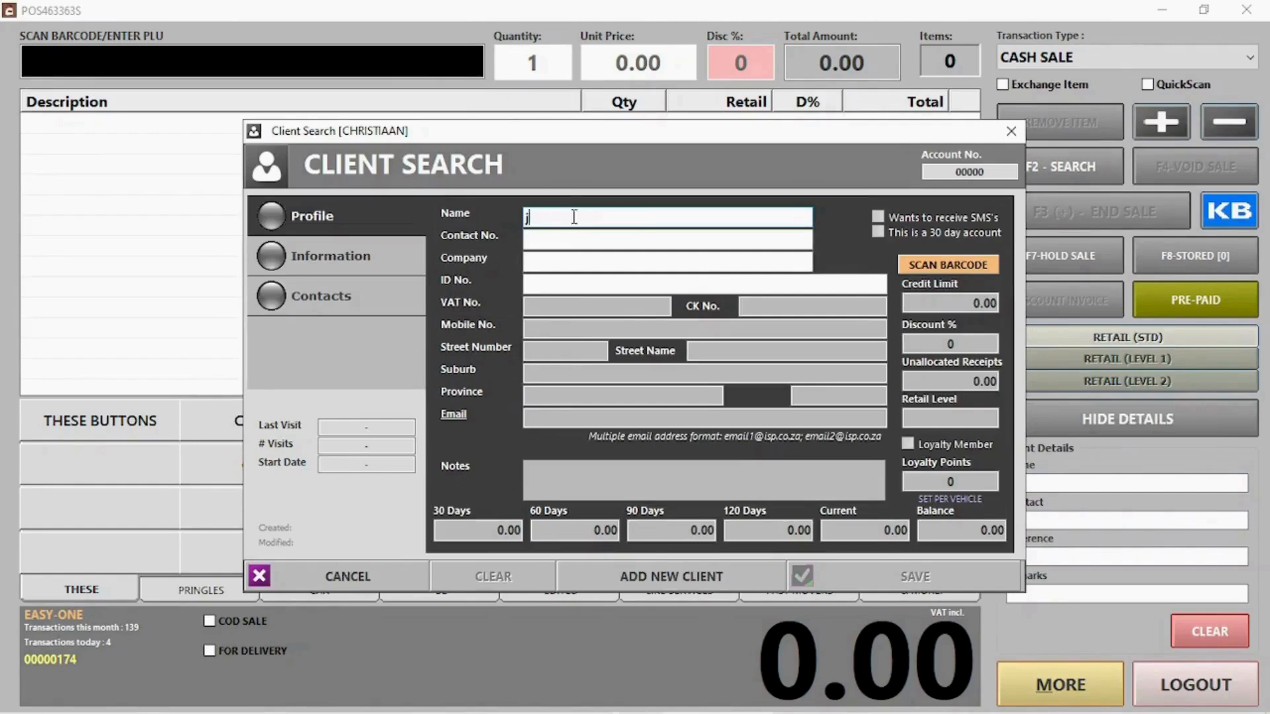
text(a)
click(567, 317)
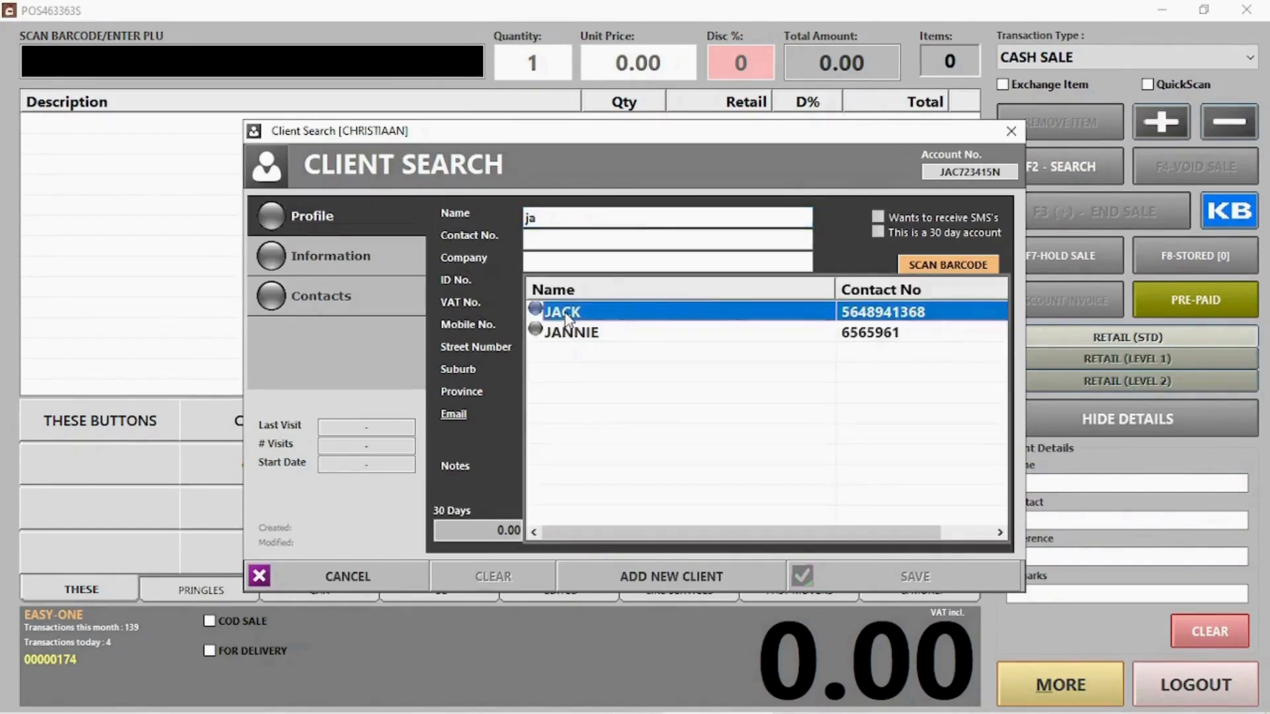
click(888, 584)
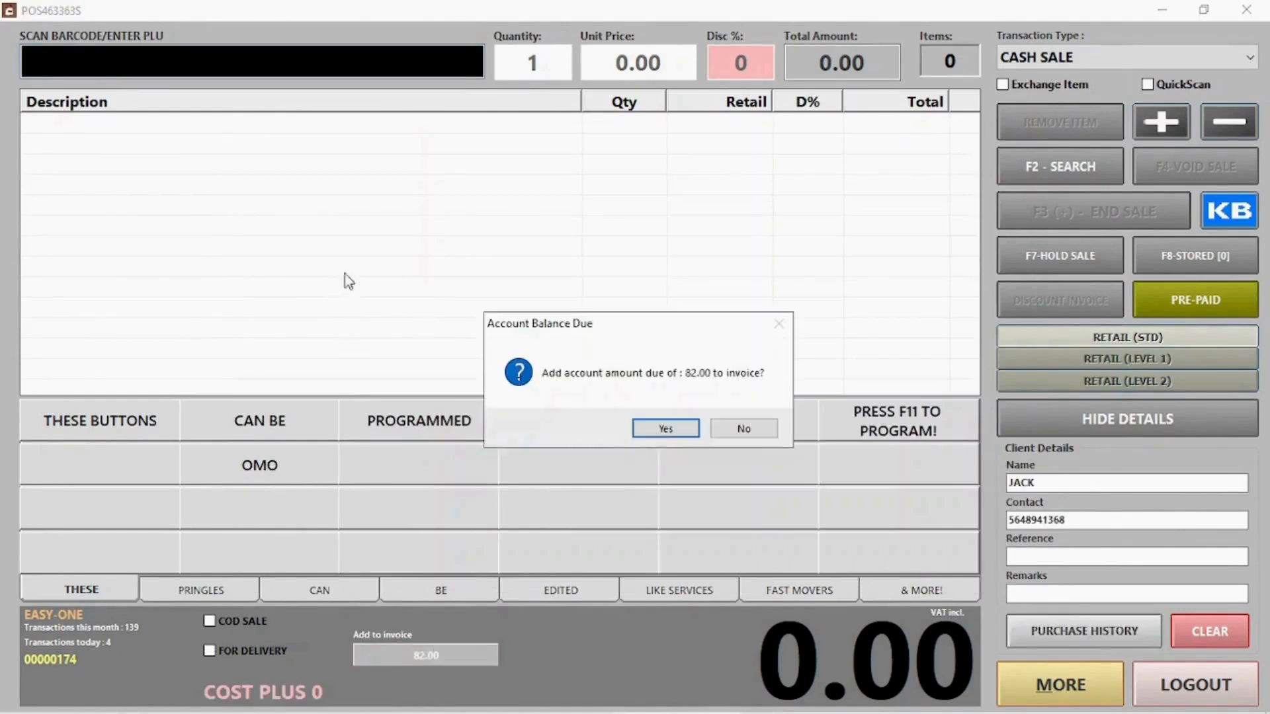
click(651, 428)
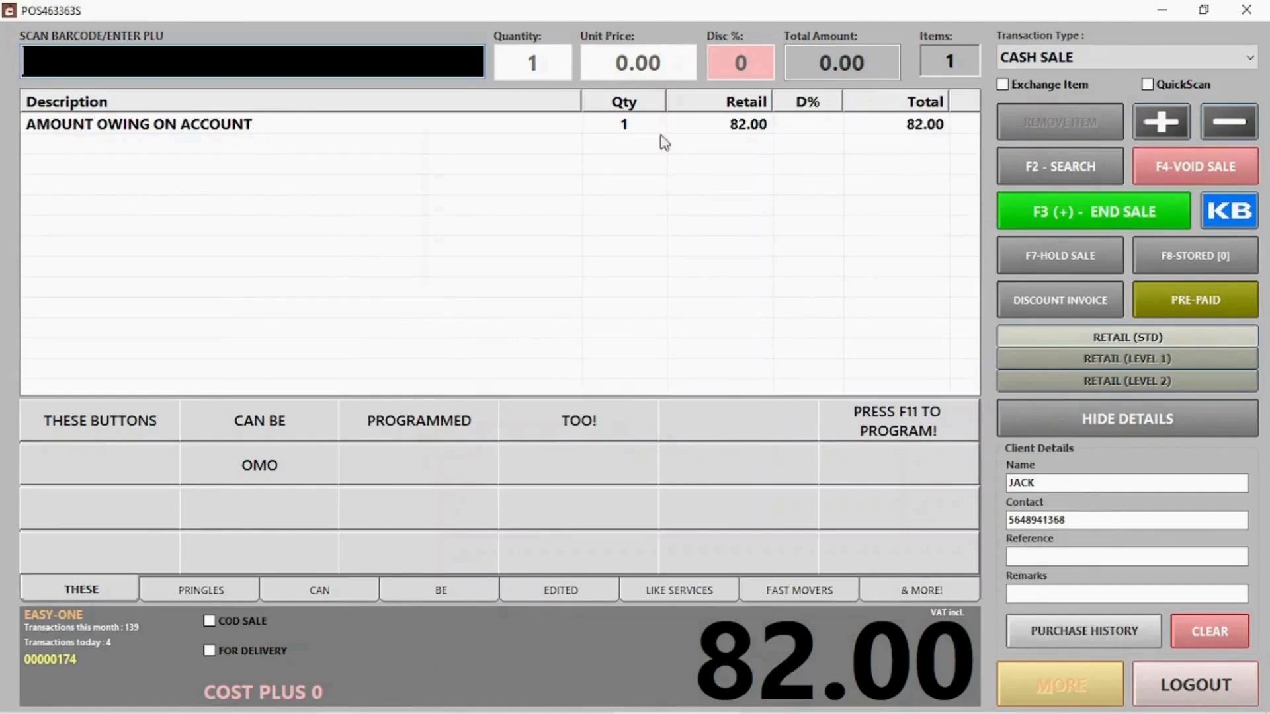
click(1070, 210)
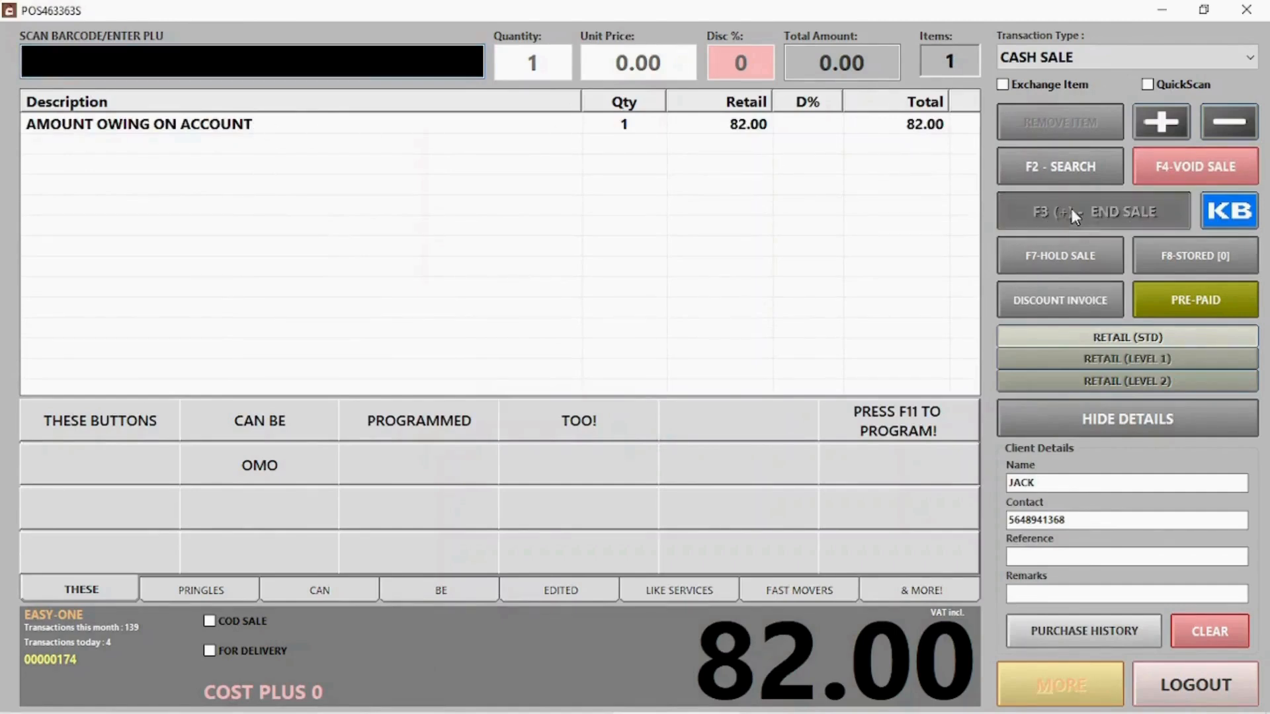
click(768, 614)
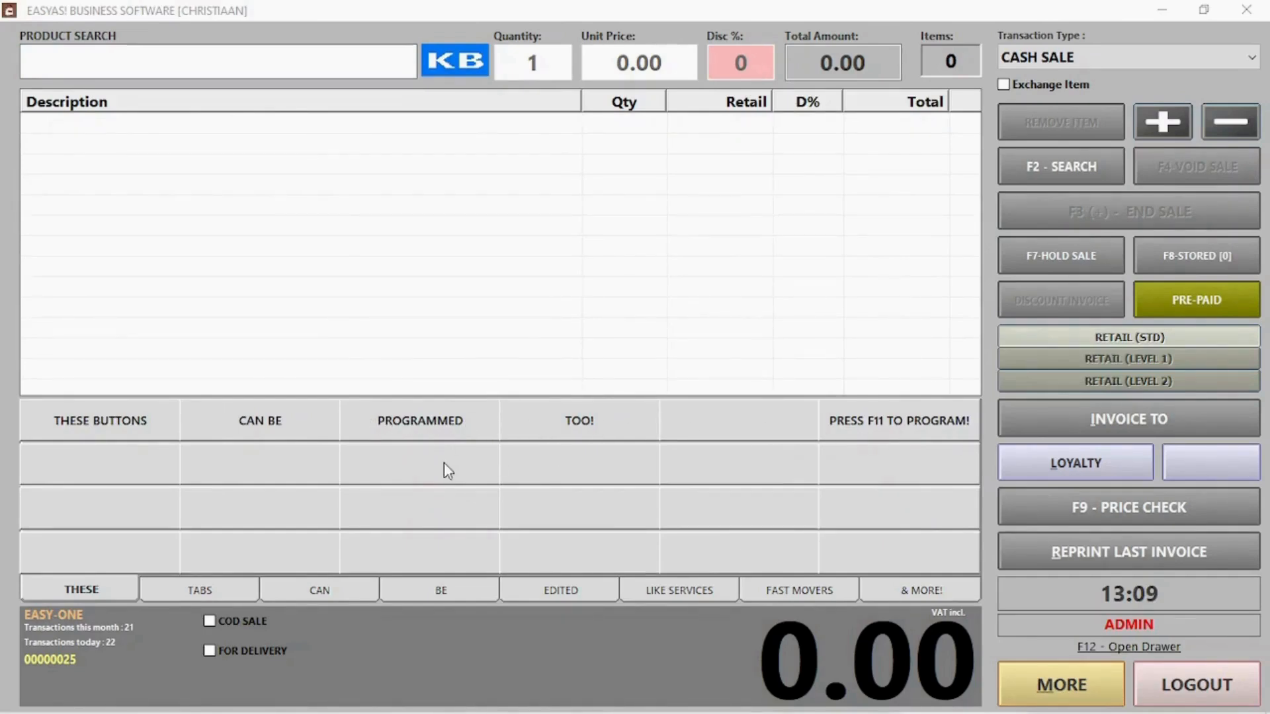
Turn on button editing with F11 and assign WASH to the first empty quick-sale button
click(481, 304)
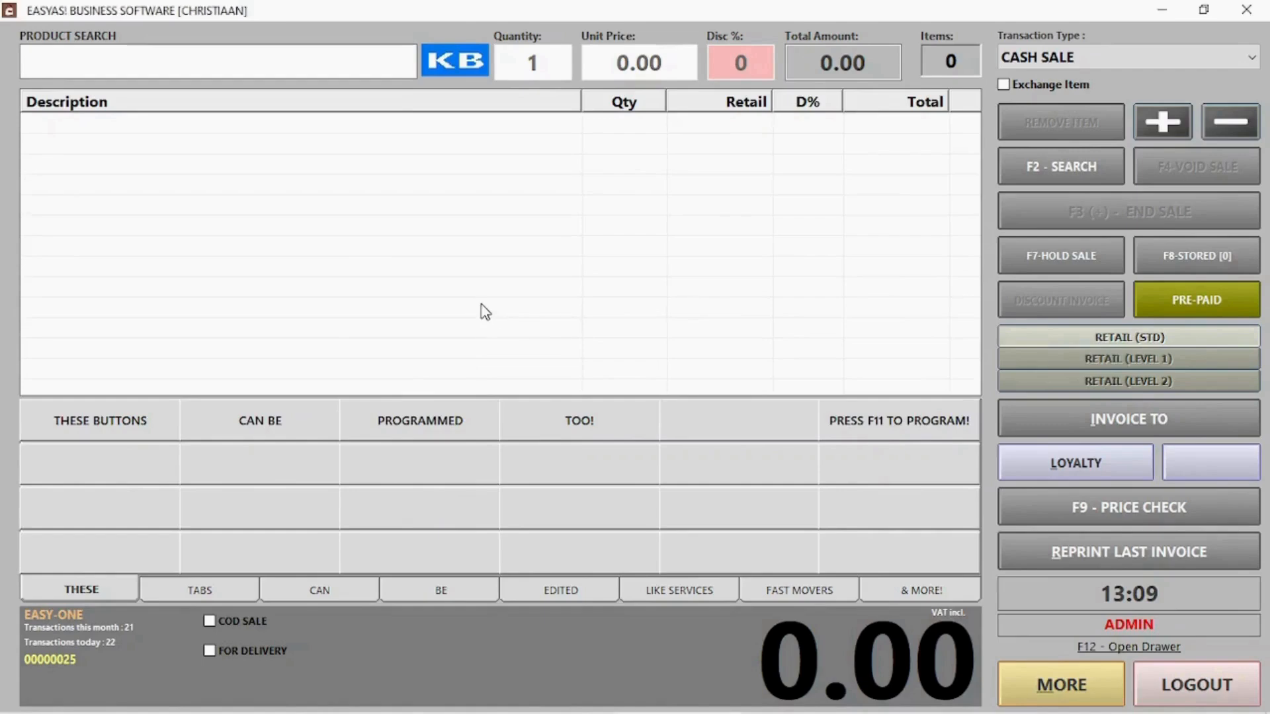
key(F11)
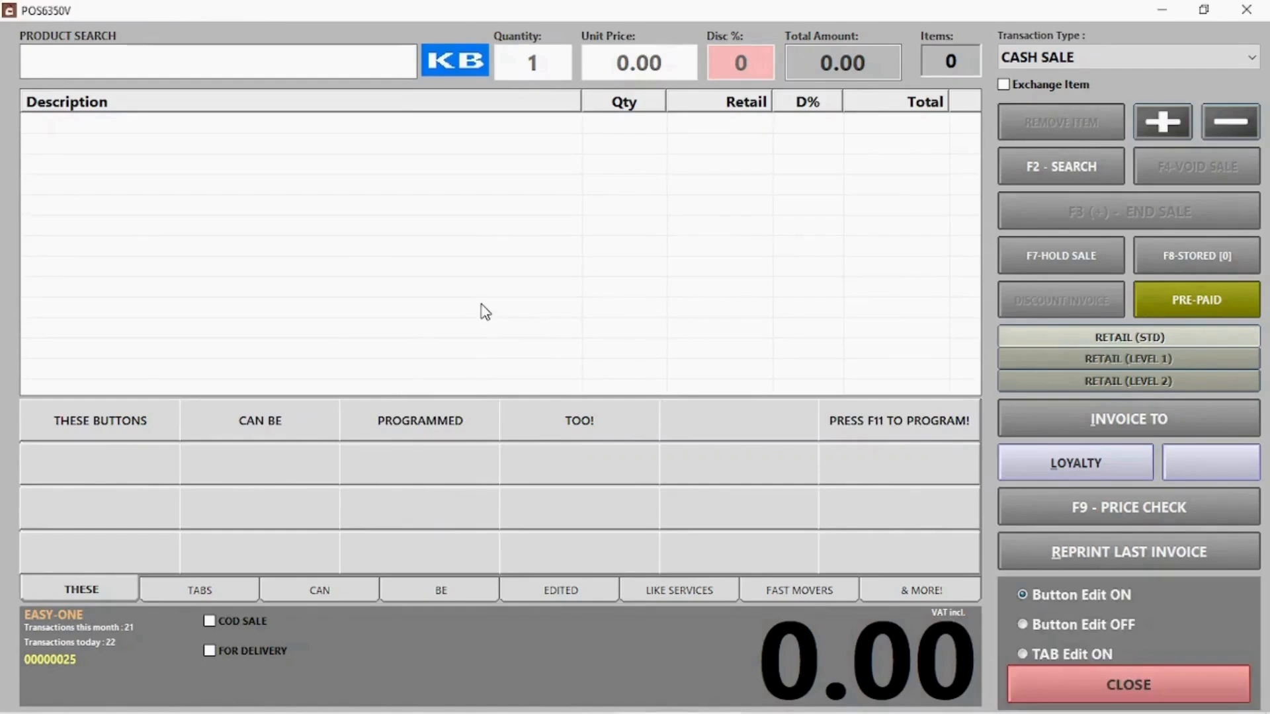
click(156, 451)
click(645, 175)
text(was)
click(431, 225)
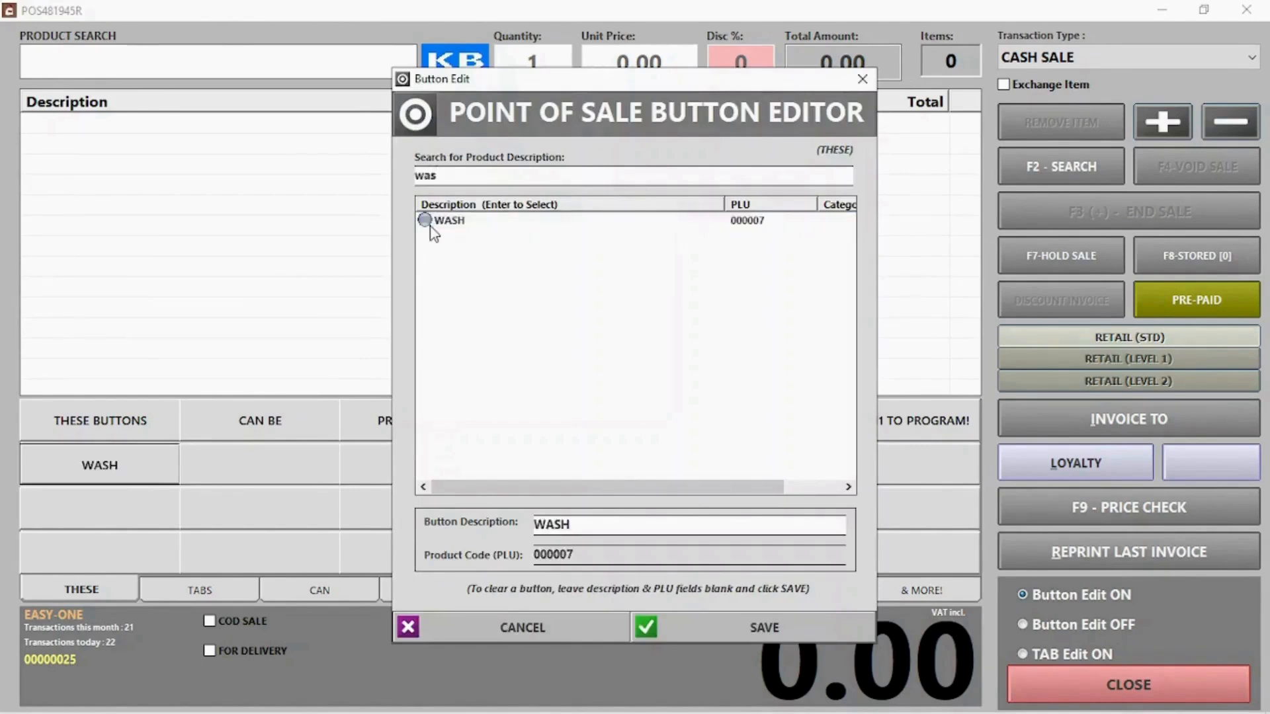
Assign PRINGLES S&V to the next quick-sale button by searching 'pr'
click(305, 466)
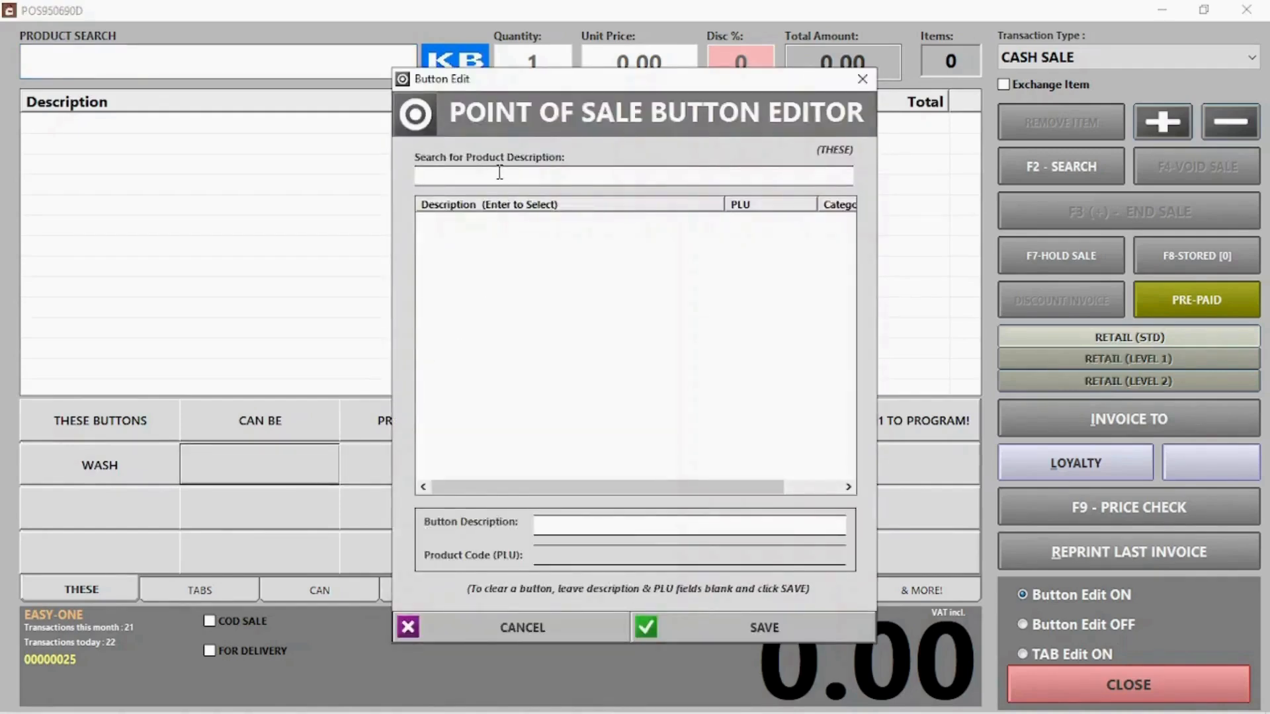
text(pr)
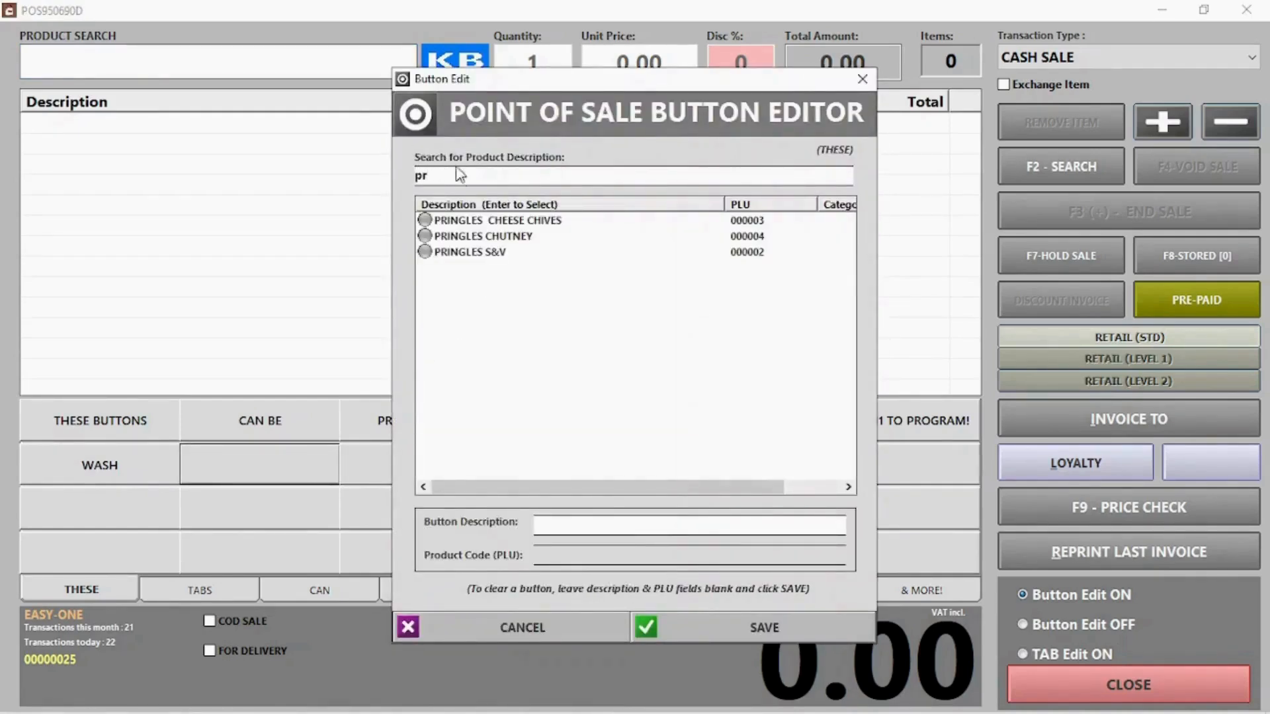
double_click(495, 252)
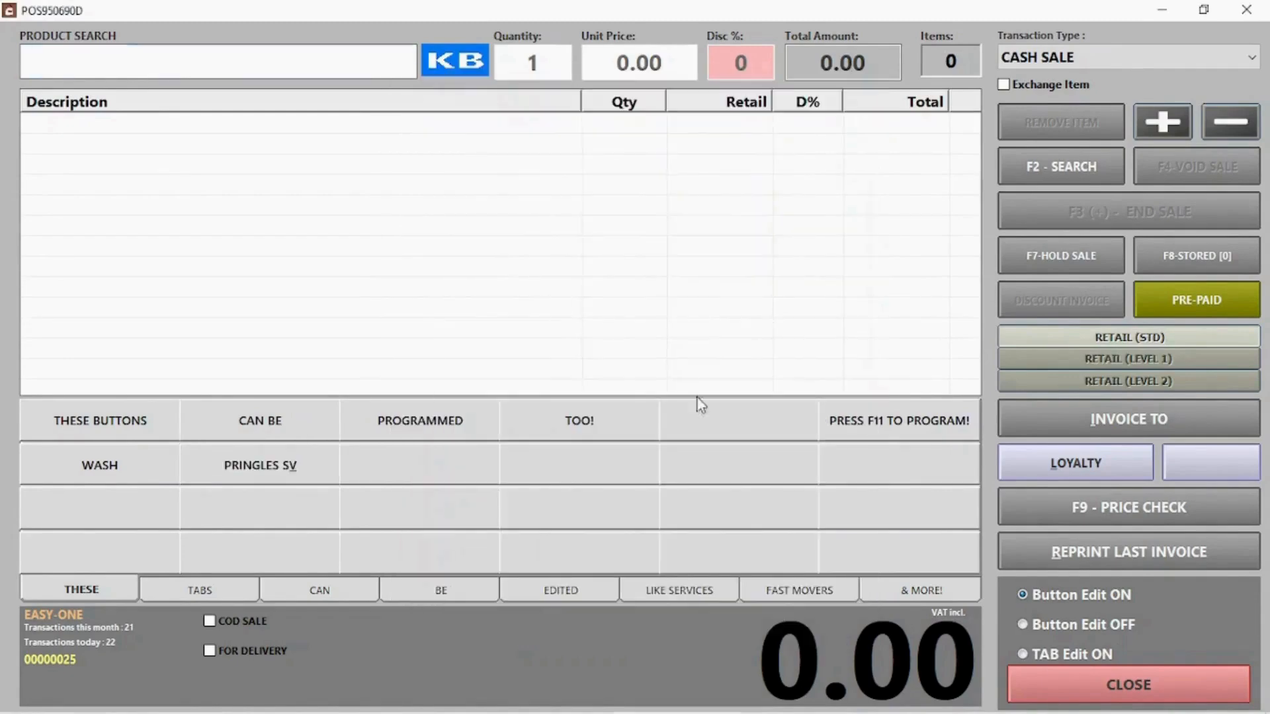
Replace TAB2's description 'TABS' with 'Pringles' in Edit Tab Descriptions and save
click(1059, 656)
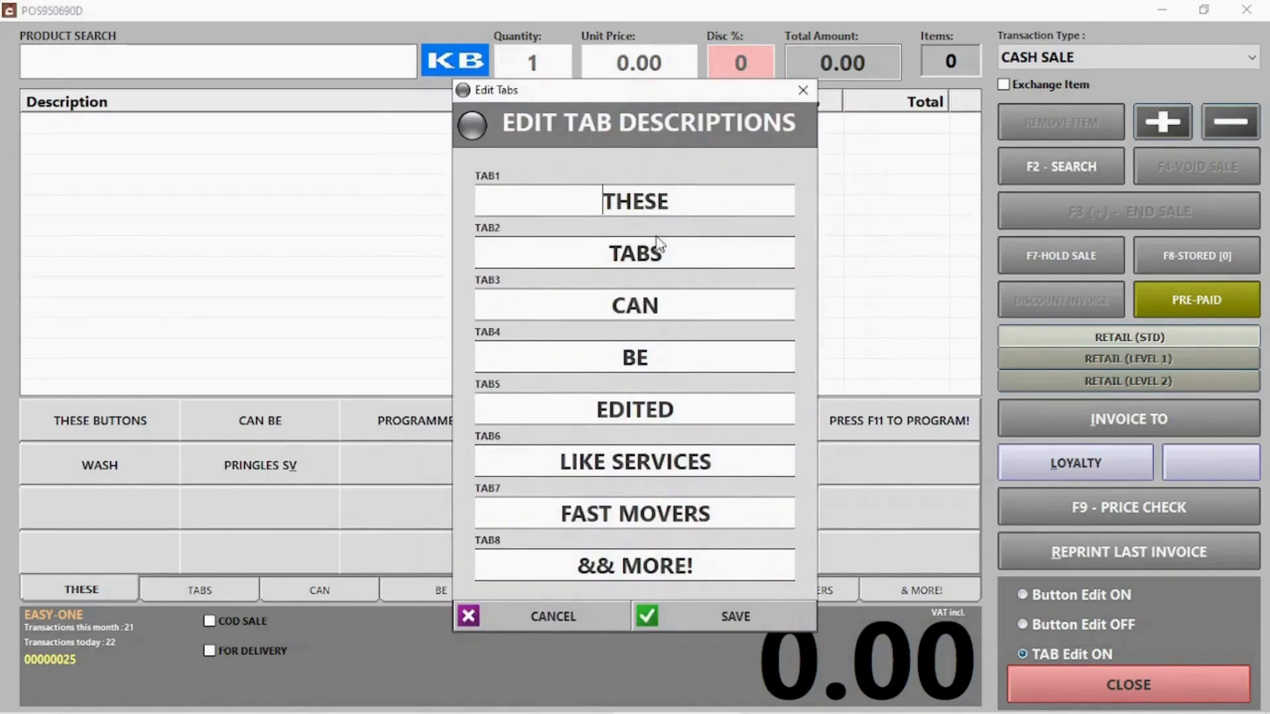
drag(683, 261, 490, 260)
text(Pringles)
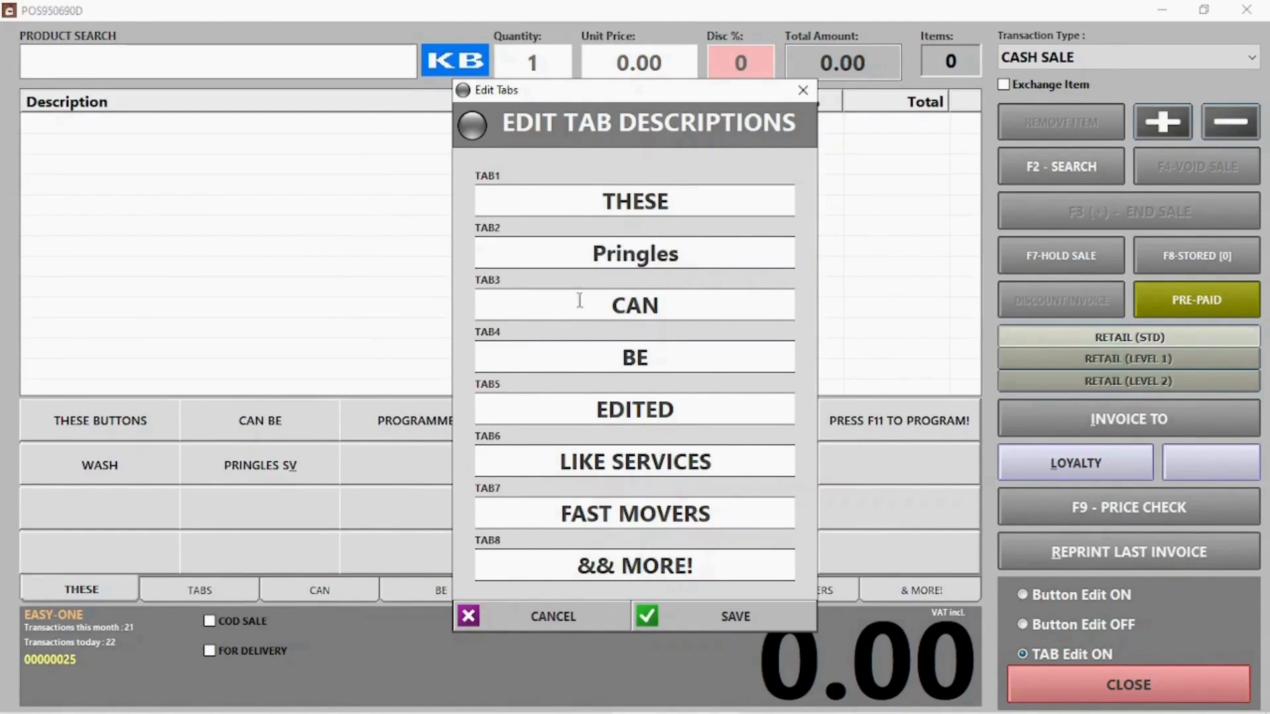
click(742, 612)
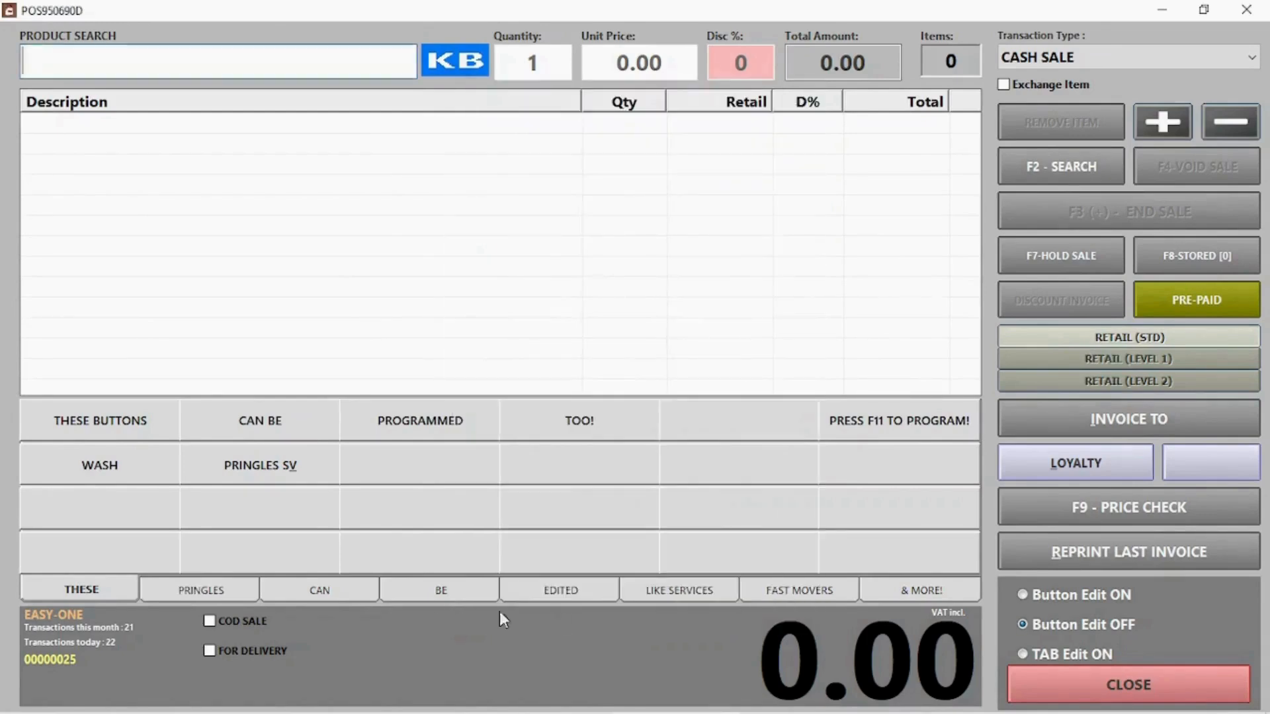
Open the PRINGLES tab, dismiss the unassigned-button message, and turn button editing on
click(205, 593)
click(113, 431)
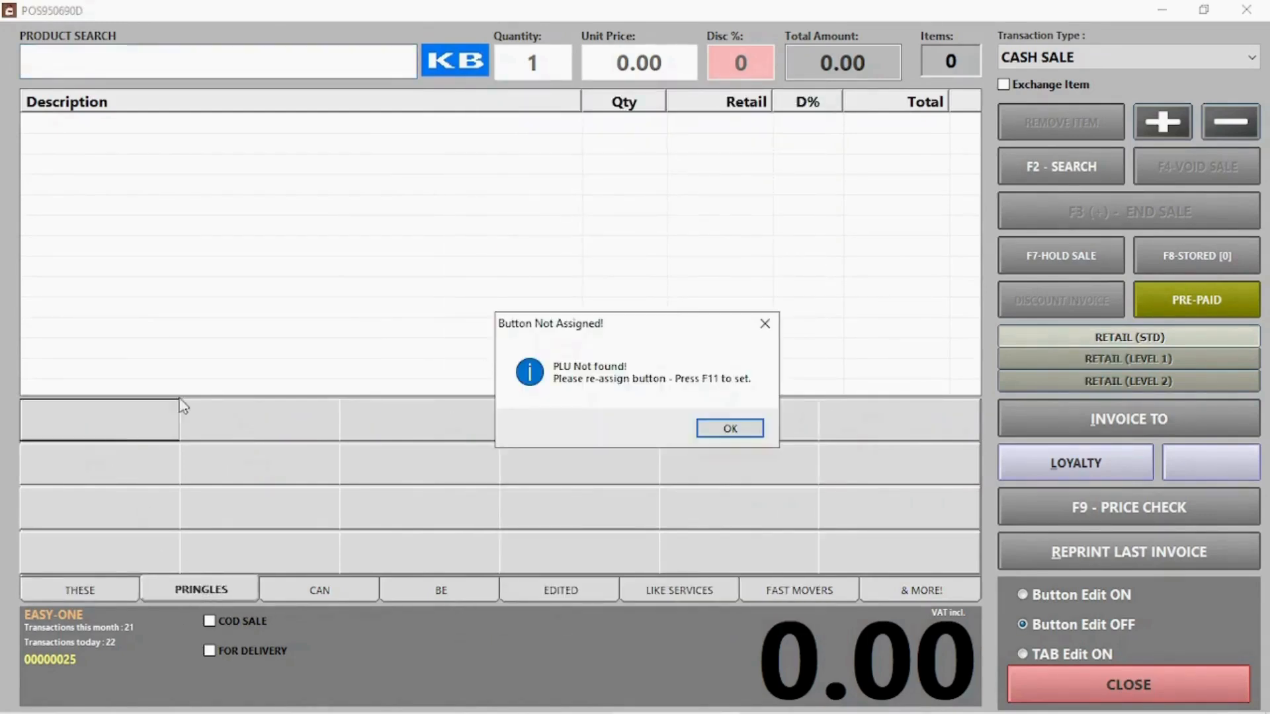
click(746, 431)
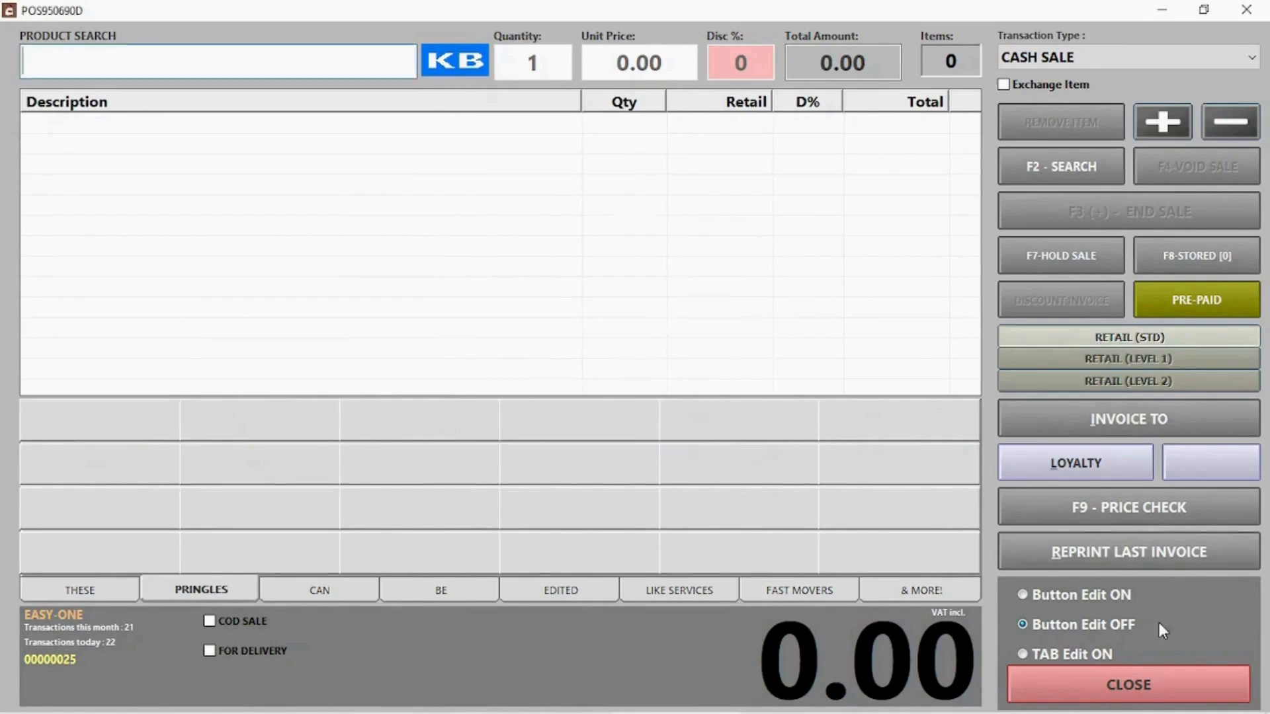
click(1108, 598)
Assign PRINGLES CHEESE CHIVES and PRINGLES CHUTNEY to the first two Pringles buttons
click(113, 437)
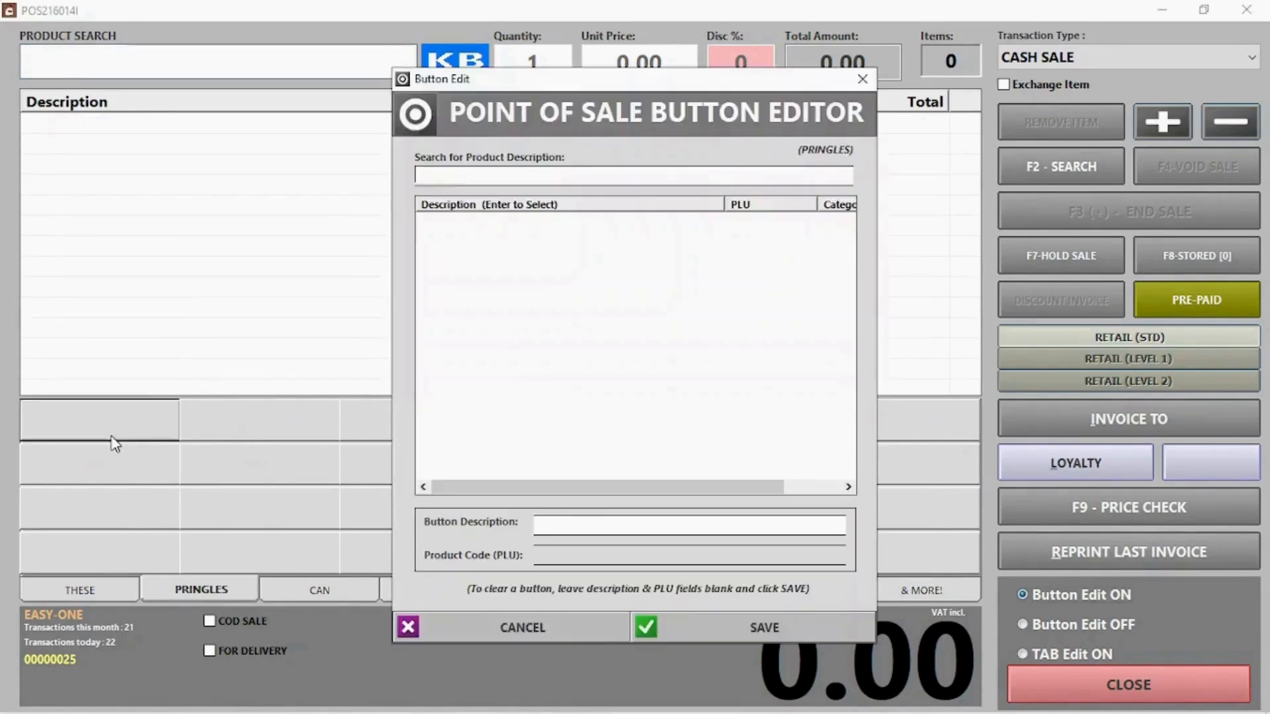
click(507, 180)
text(pring)
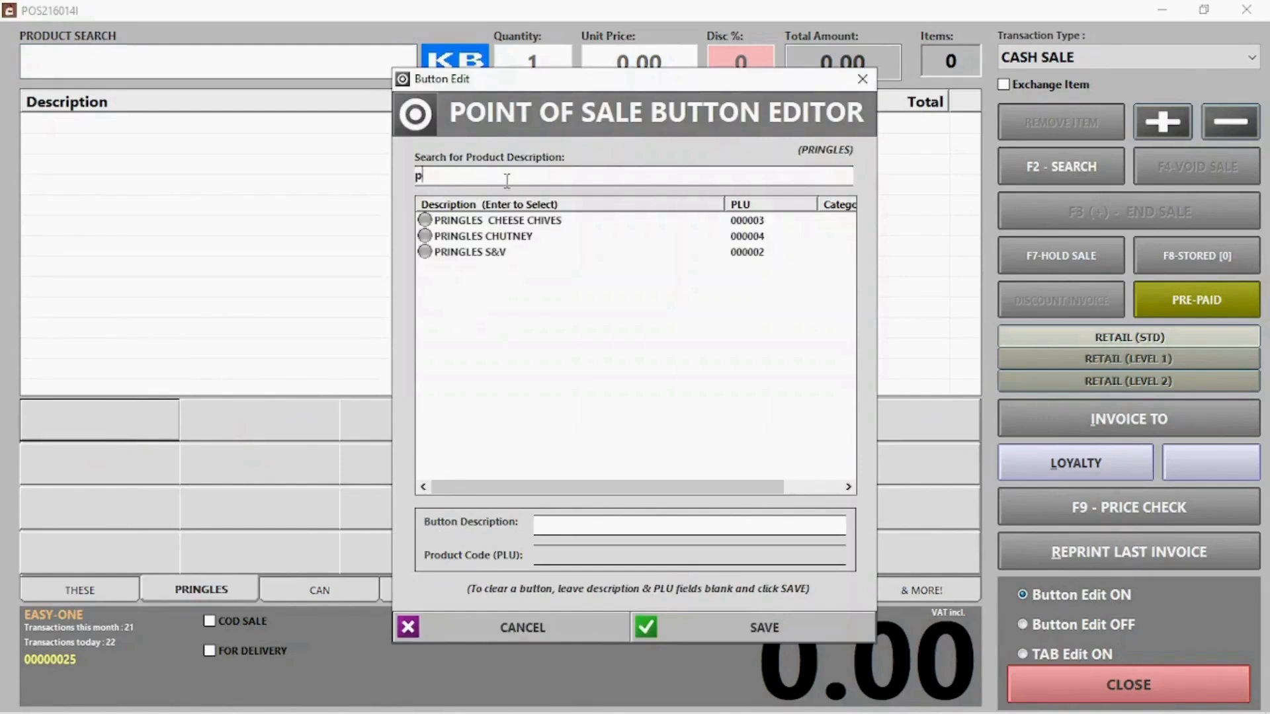
double_click(506, 221)
click(245, 431)
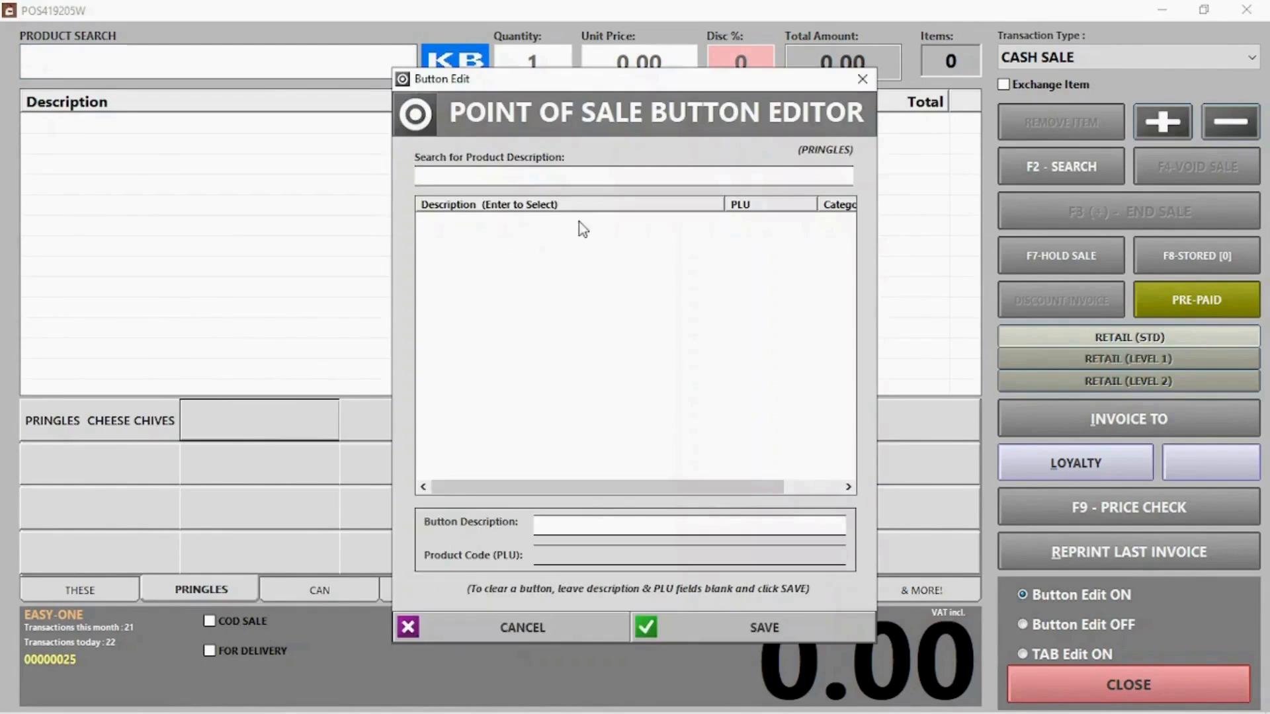
text(pr)
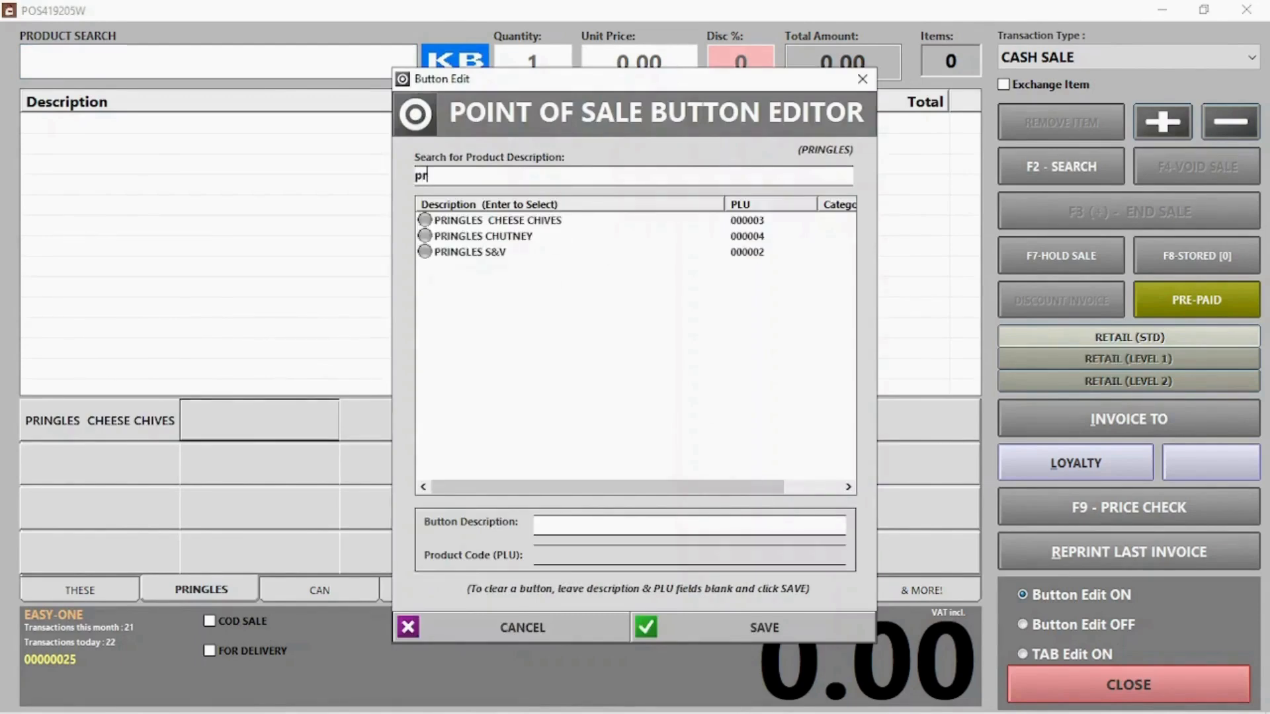
double_click(471, 236)
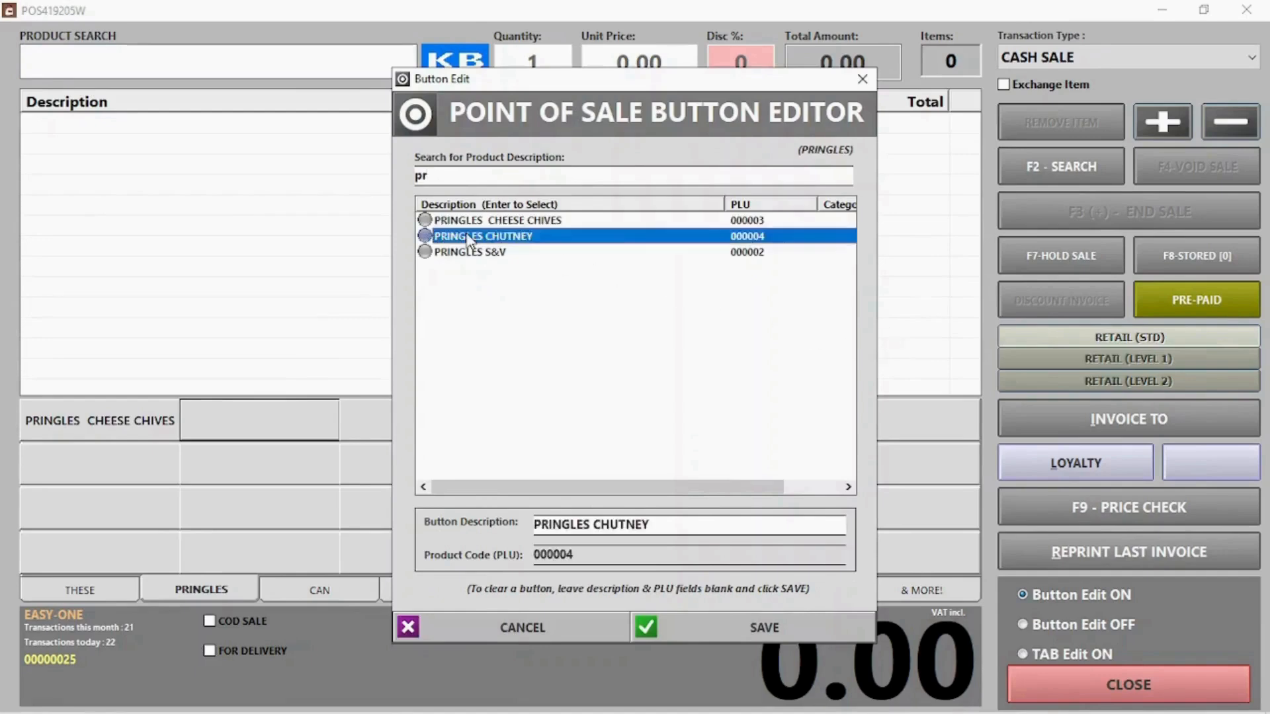
Assign PRINGLES S&V to the third button and switch button editing off
click(428, 427)
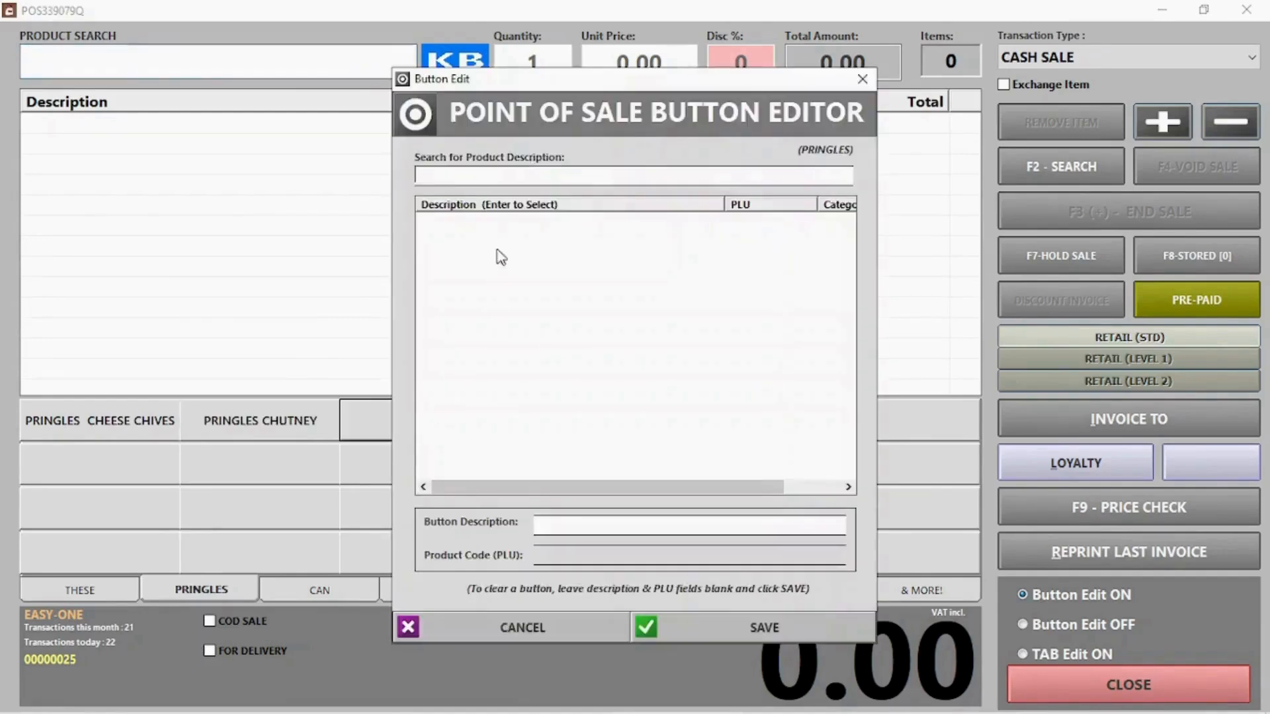
click(525, 170)
text(pri)
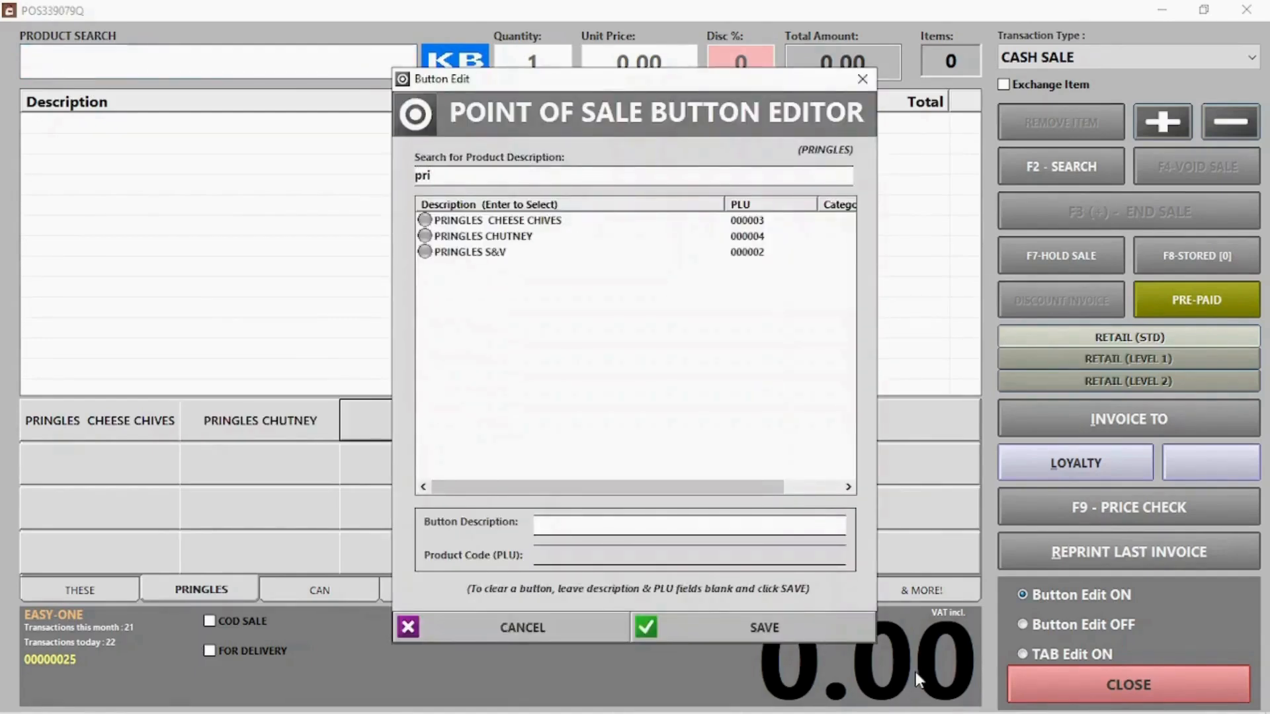
double_click(462, 253)
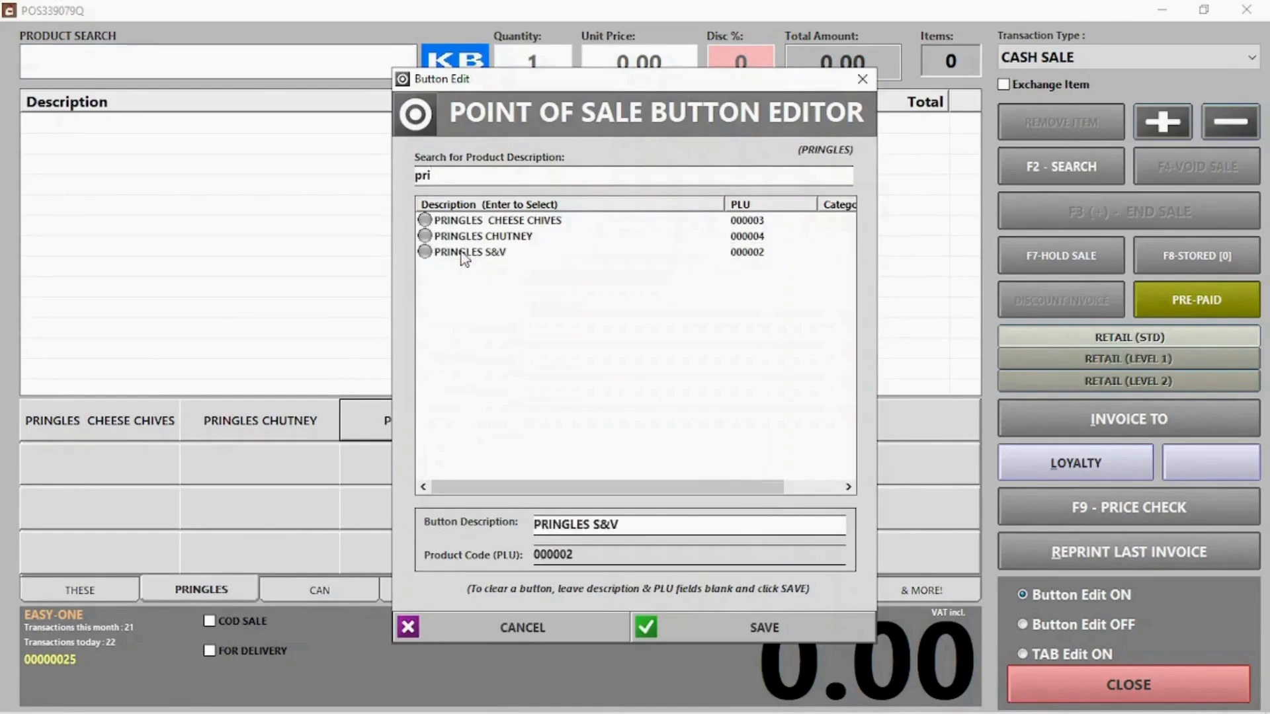
click(1075, 624)
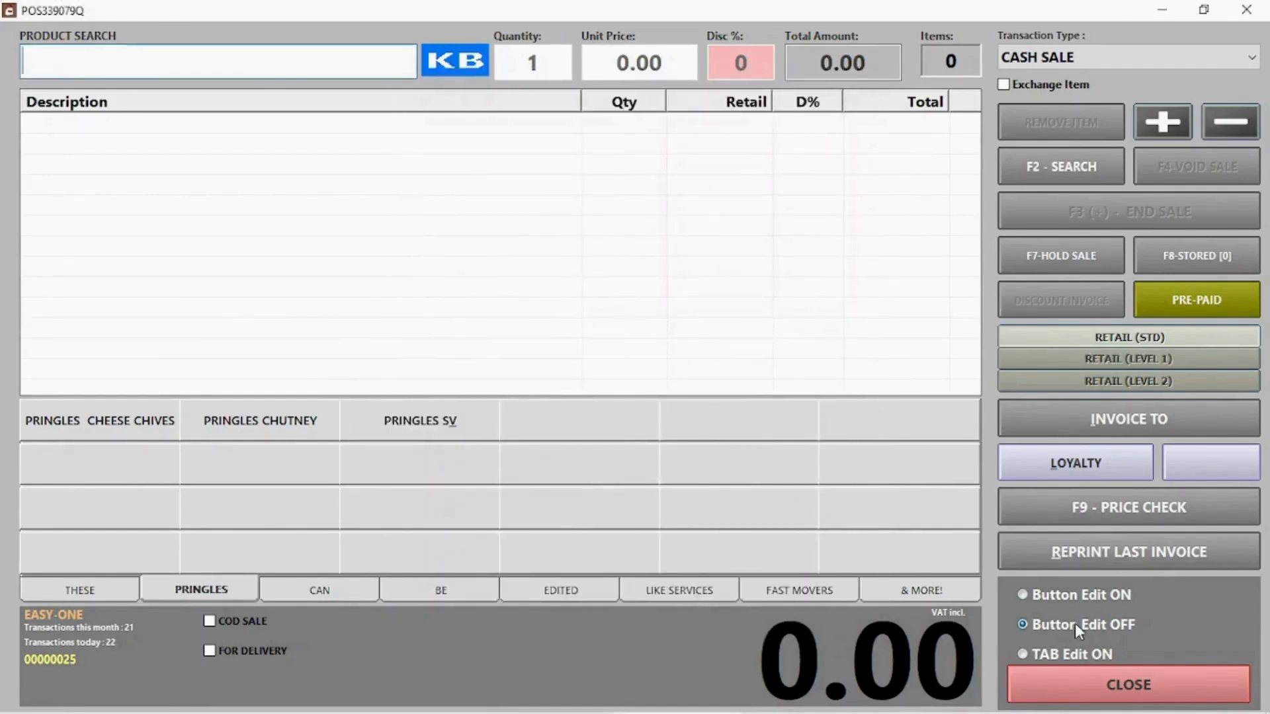
Ring up PRINGLES S&V, CHUTNEY and CHEESE CHIVES using their quick-sale buttons
click(1106, 680)
click(439, 421)
click(260, 420)
click(162, 429)
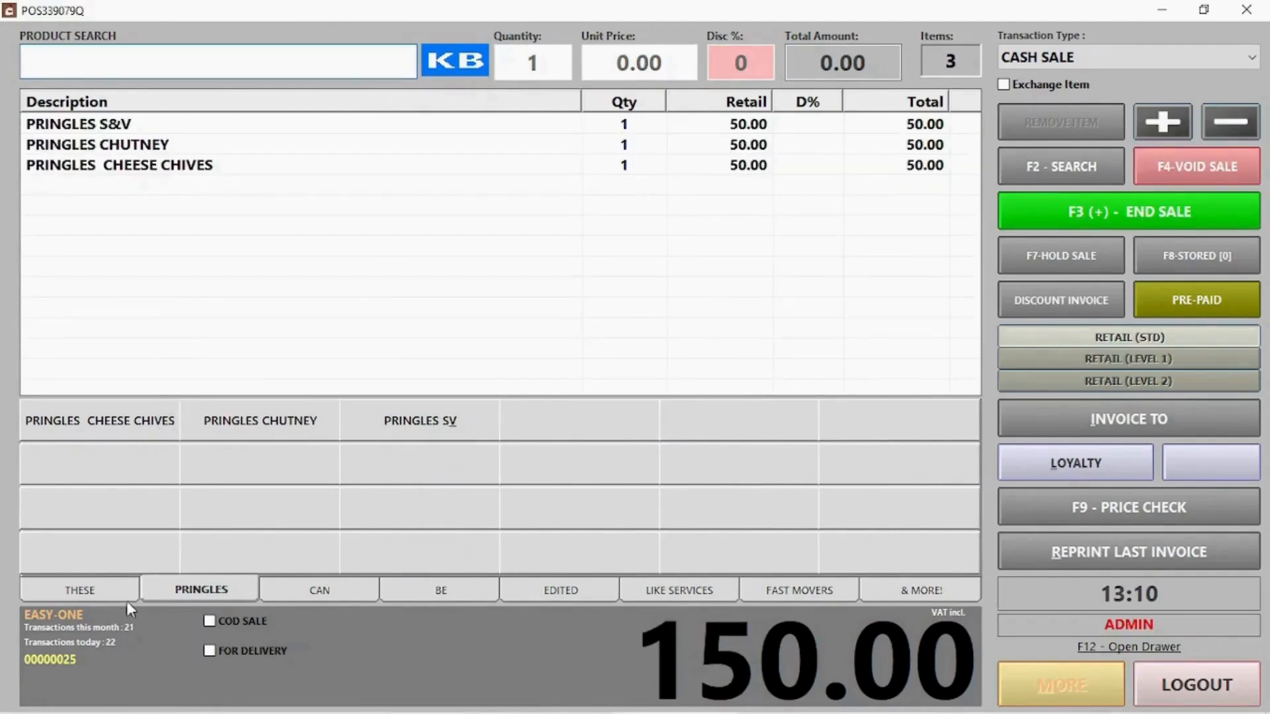
From the THESE tab, add WASH at quantity 1 for 0.00 and quantity 2 at 60.00, then enable button editing
click(104, 587)
click(101, 465)
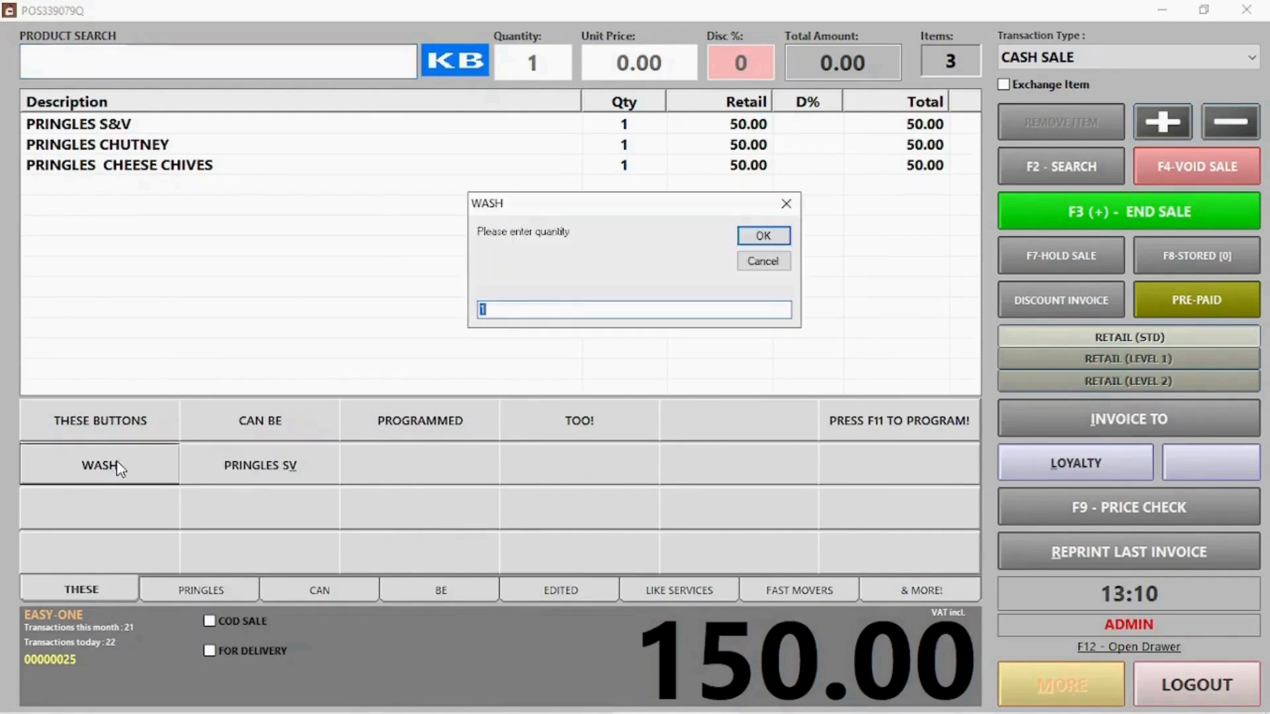
click(780, 241)
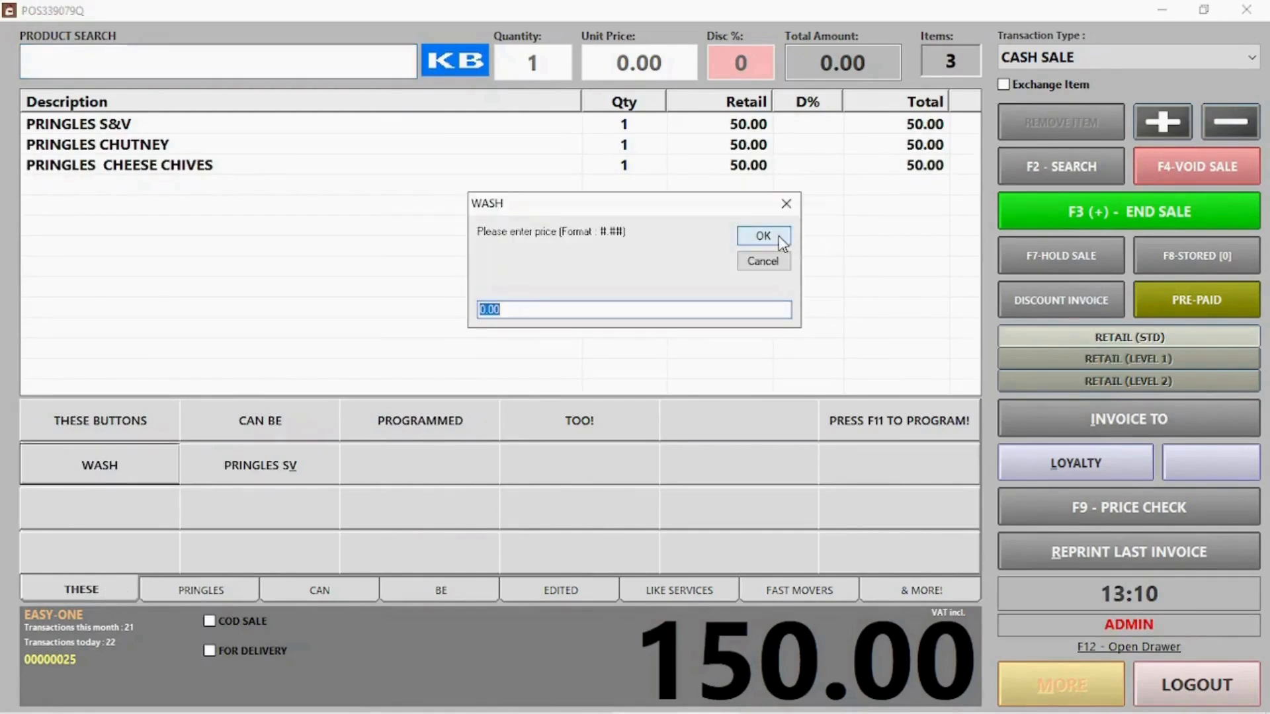
click(780, 241)
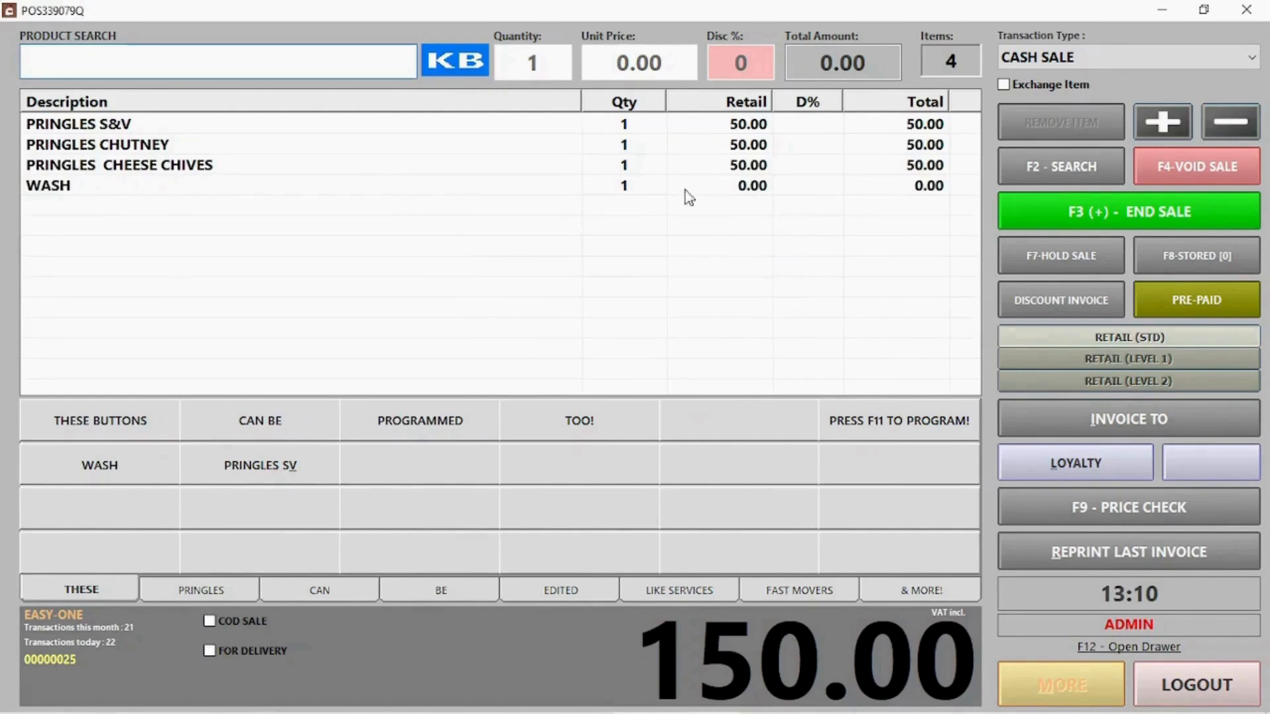
click(141, 464)
text(2)
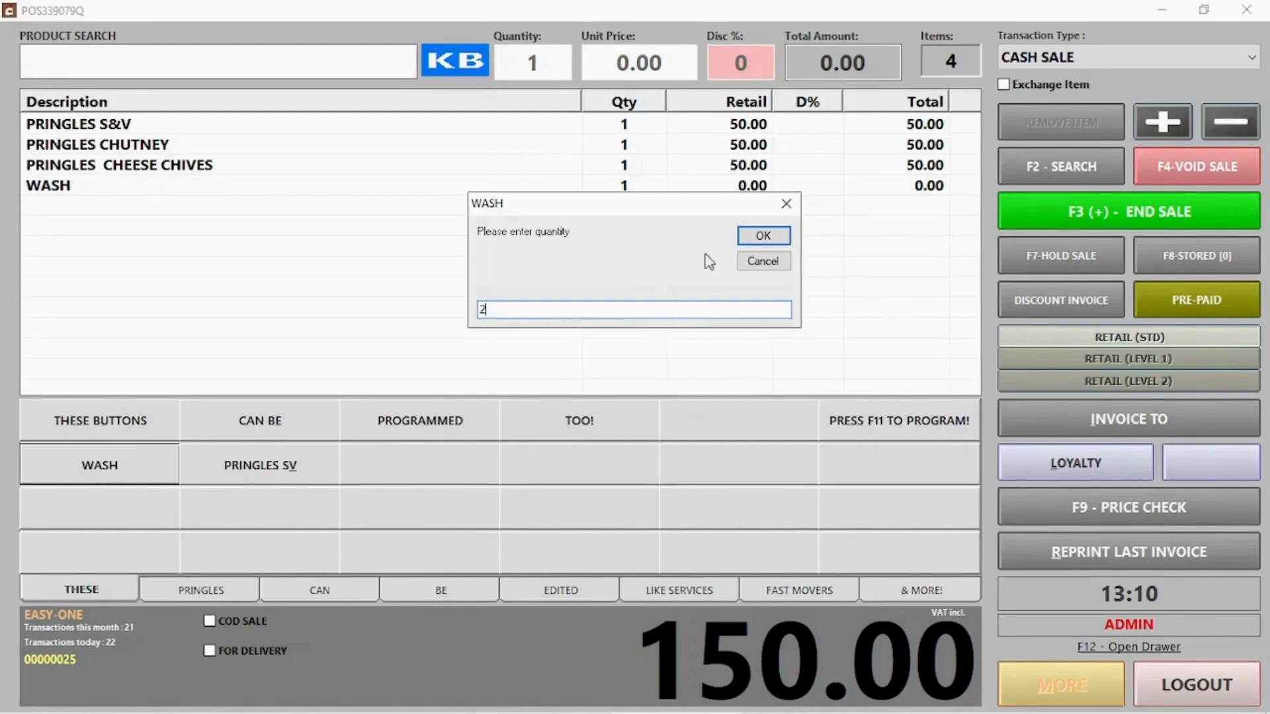
click(762, 240)
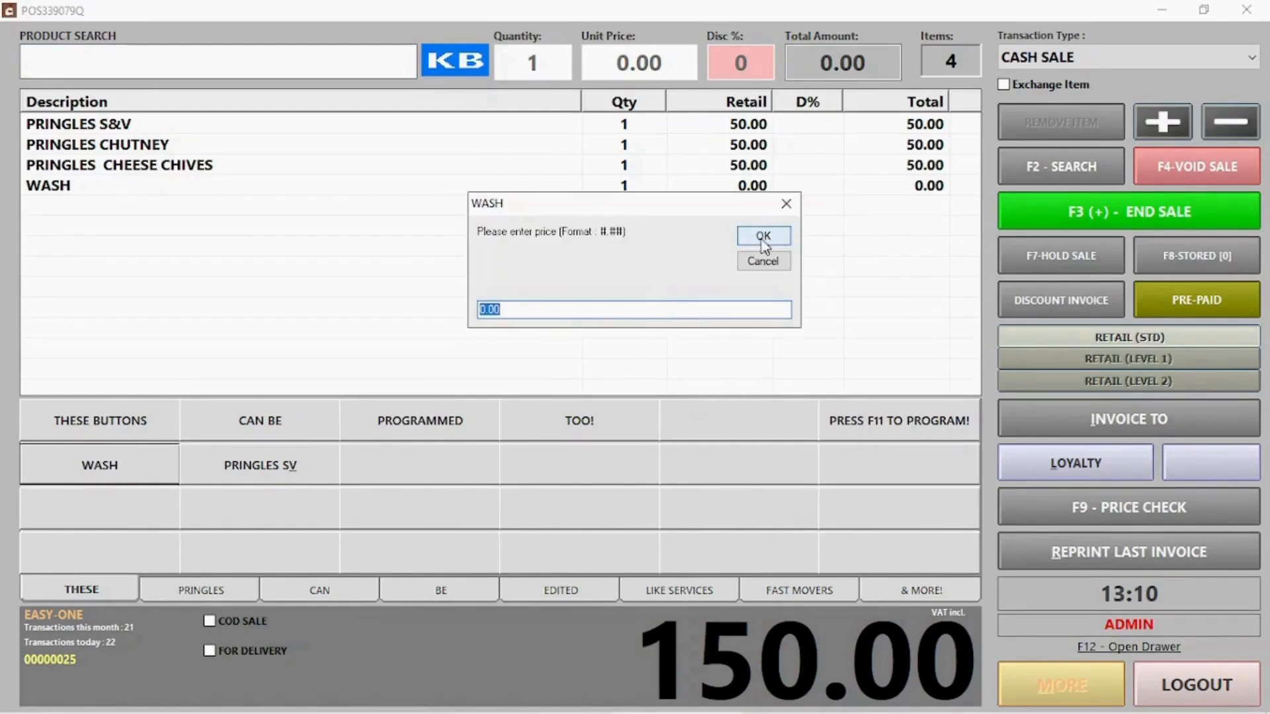
text(60)
click(762, 239)
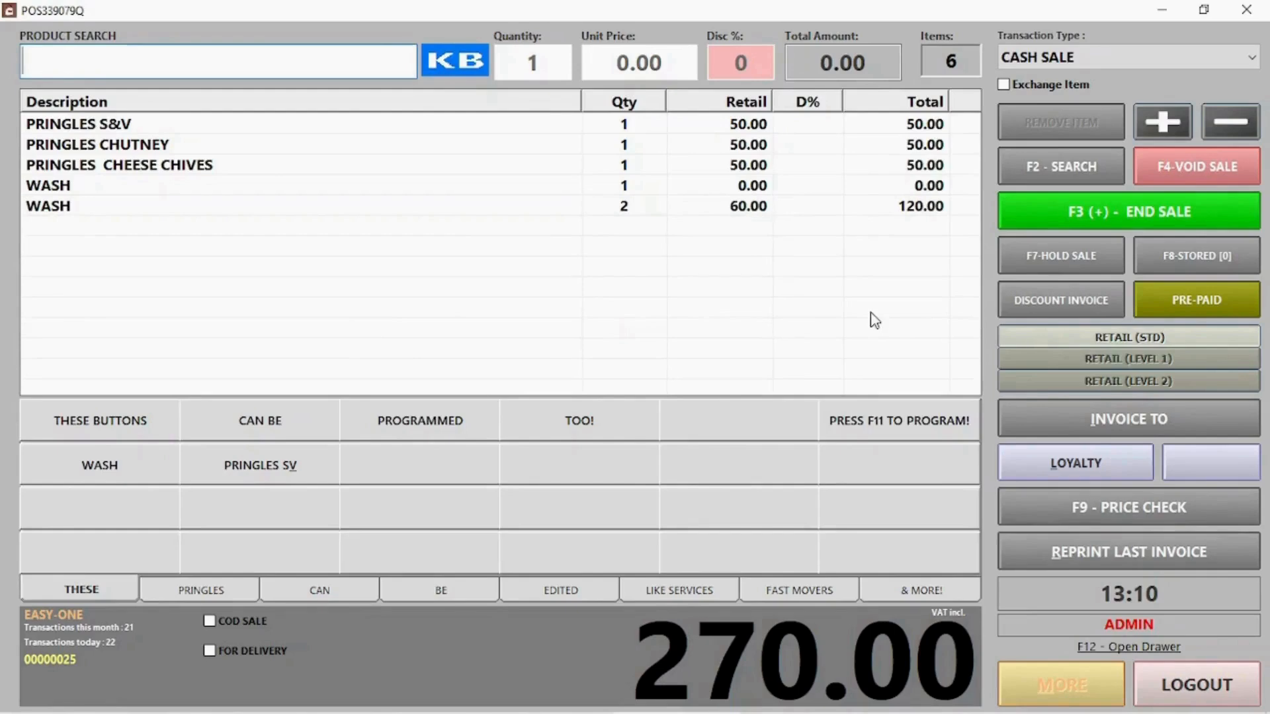
key(F11)
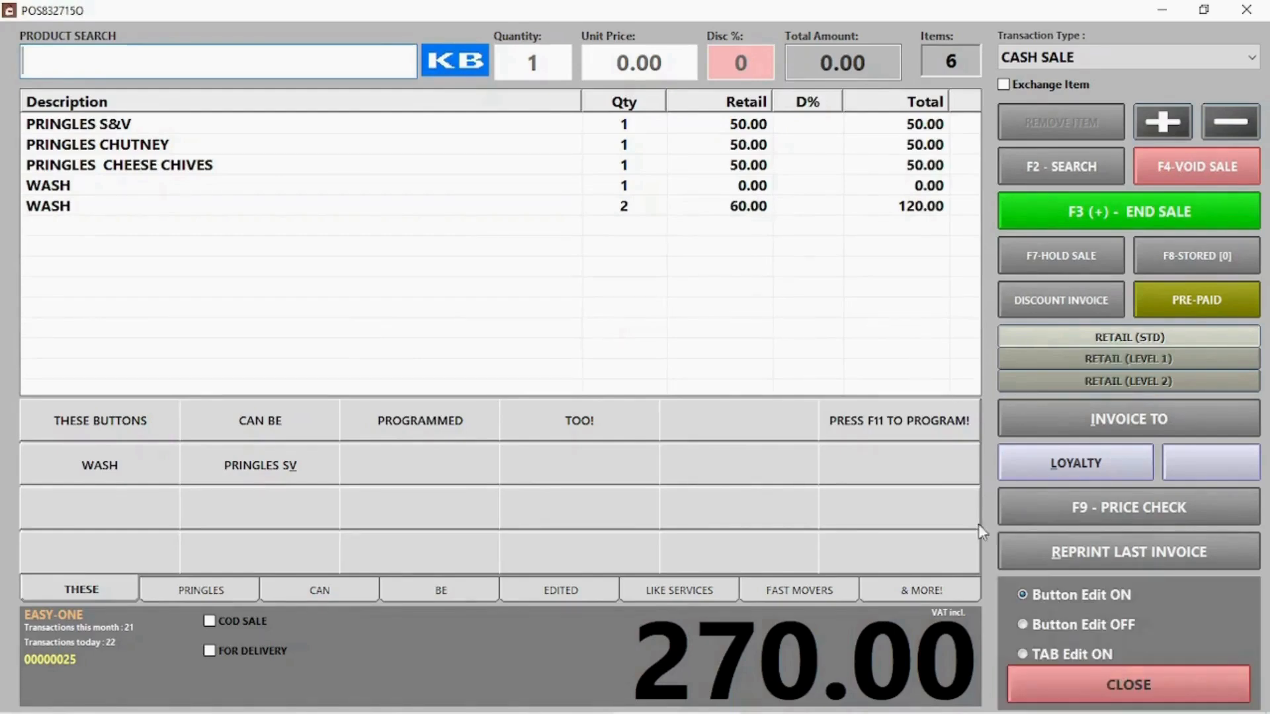
Erase the PRINGLES SV shortcut's description and save it, blanking the button
click(292, 467)
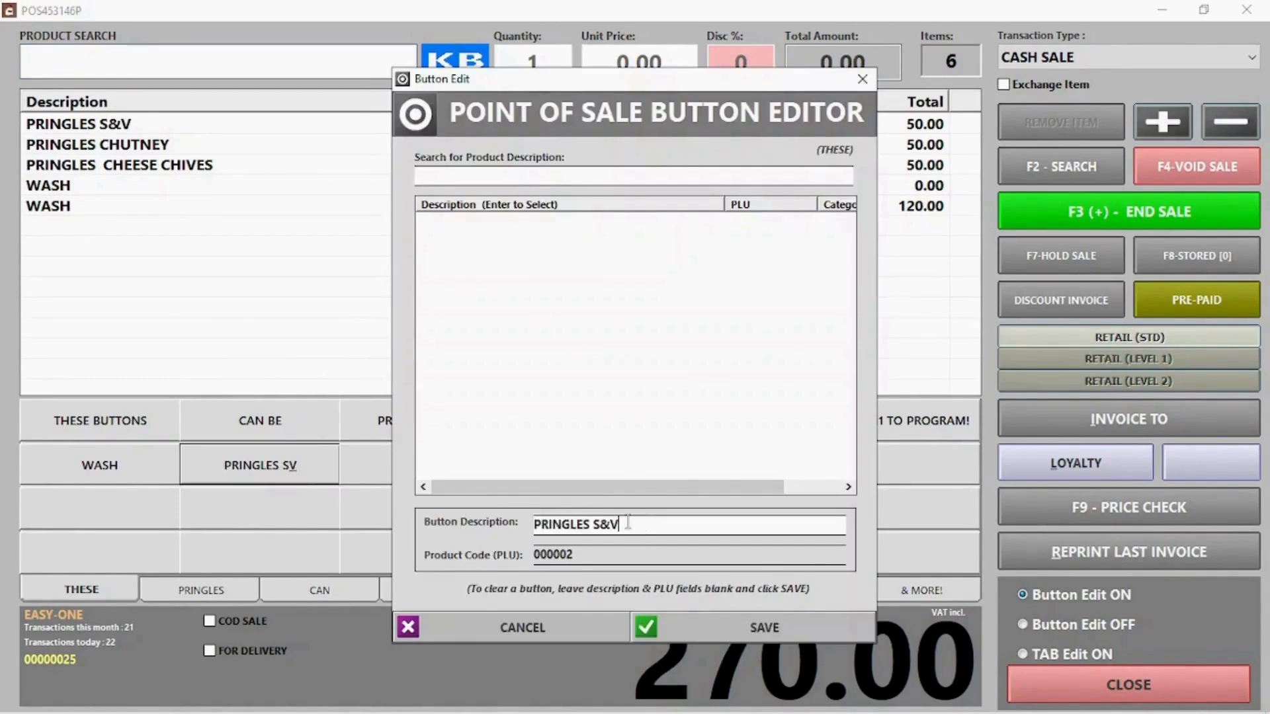
drag(641, 524, 433, 521)
key(BackSpace)
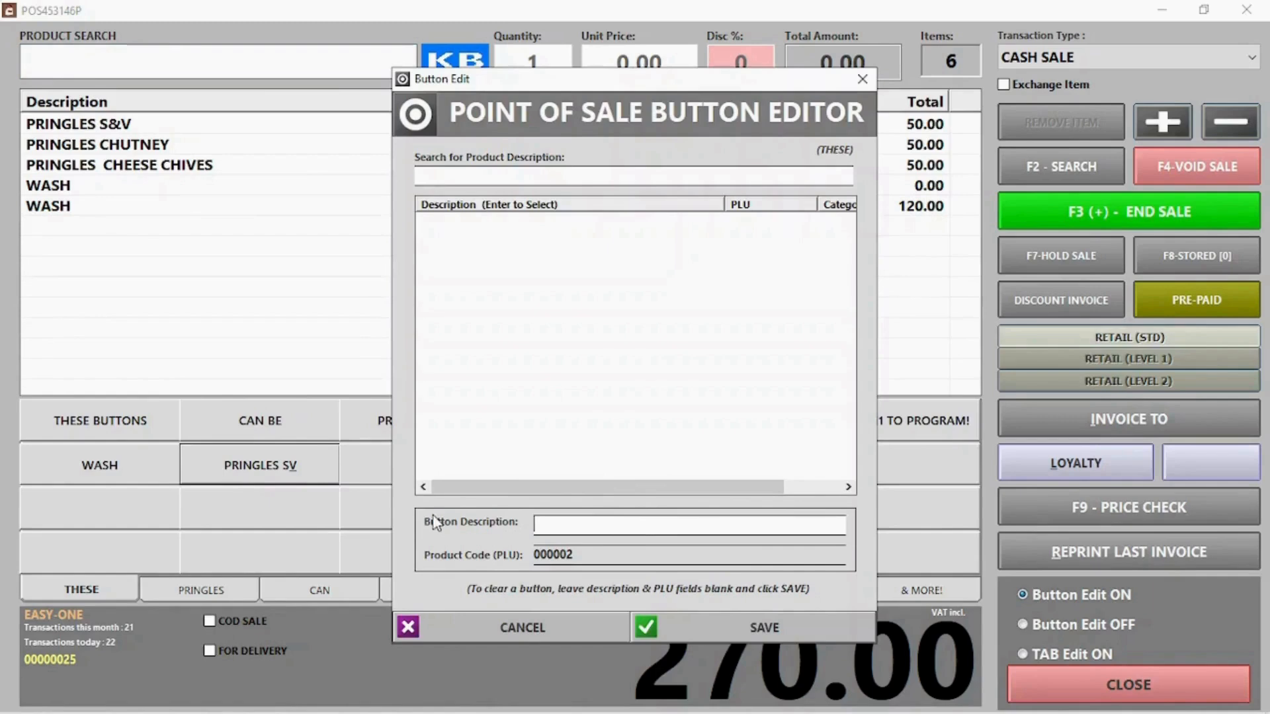
click(758, 625)
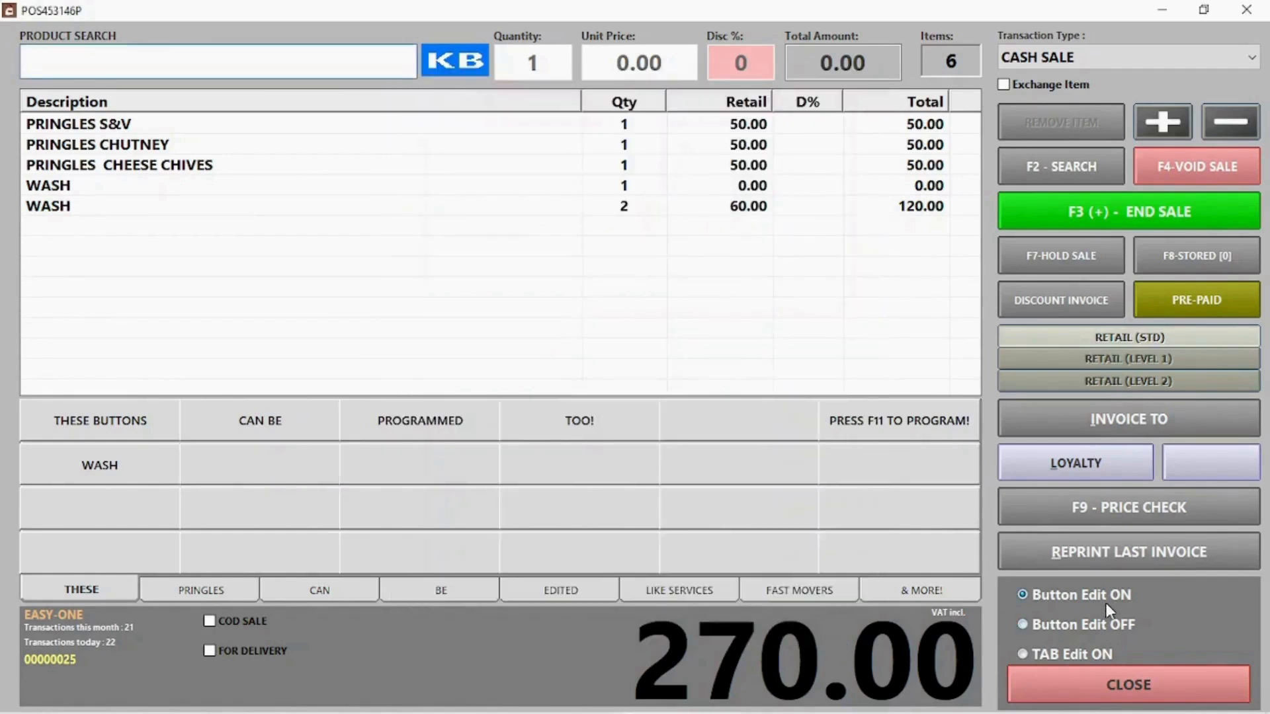
Turn button editing off, confirm the blank slot reports not assigned, and close the options
click(1097, 622)
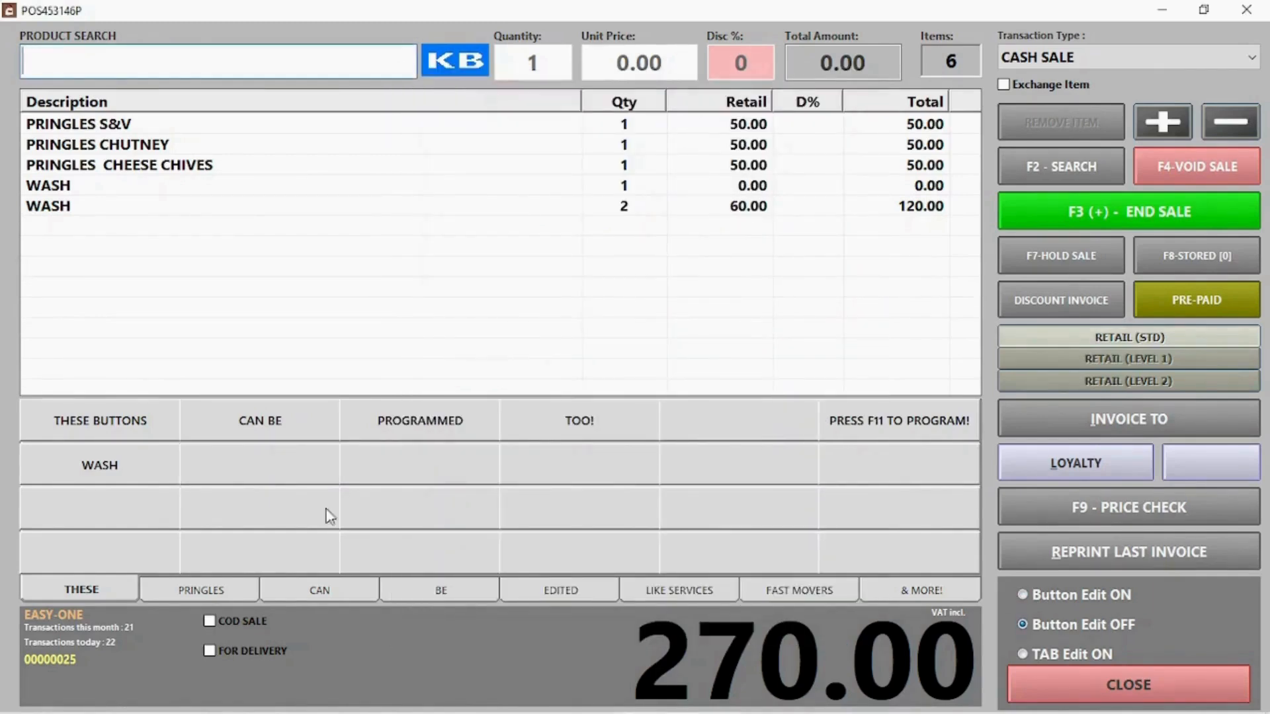
click(235, 474)
click(730, 428)
click(1105, 686)
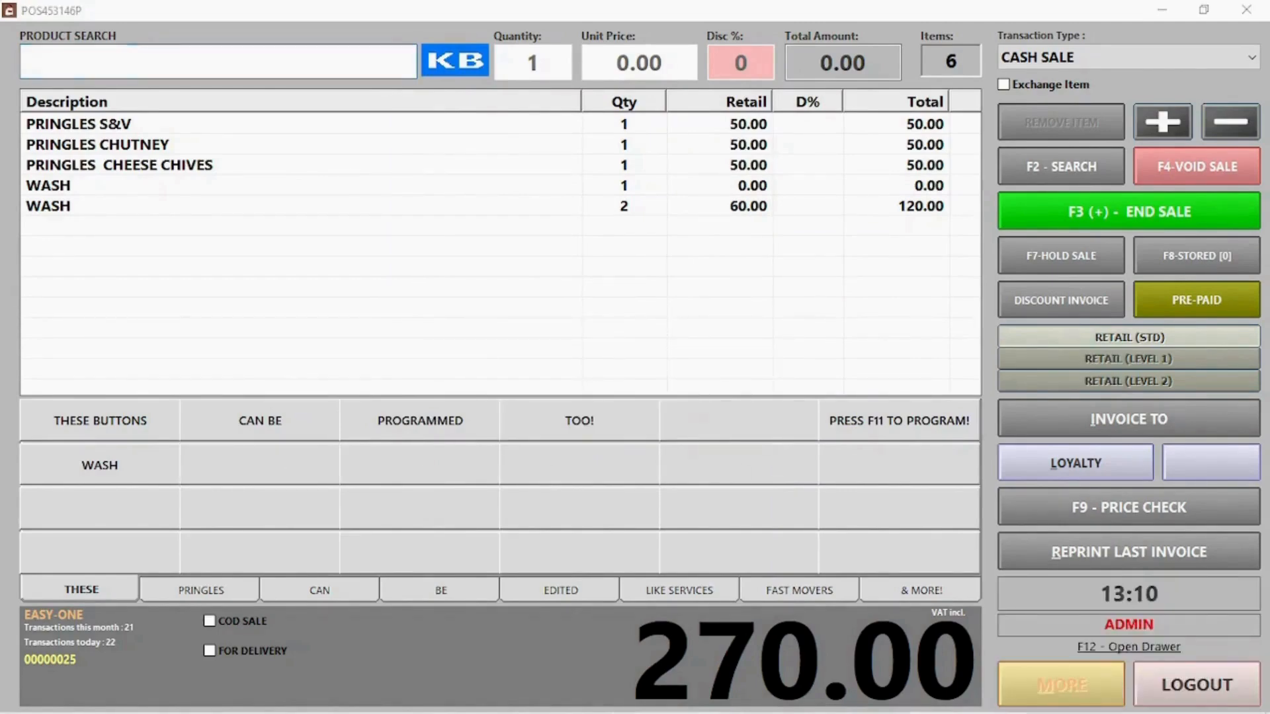
Complete the 270.00 sale paid fully by card and start the next transaction
click(1098, 210)
click(512, 310)
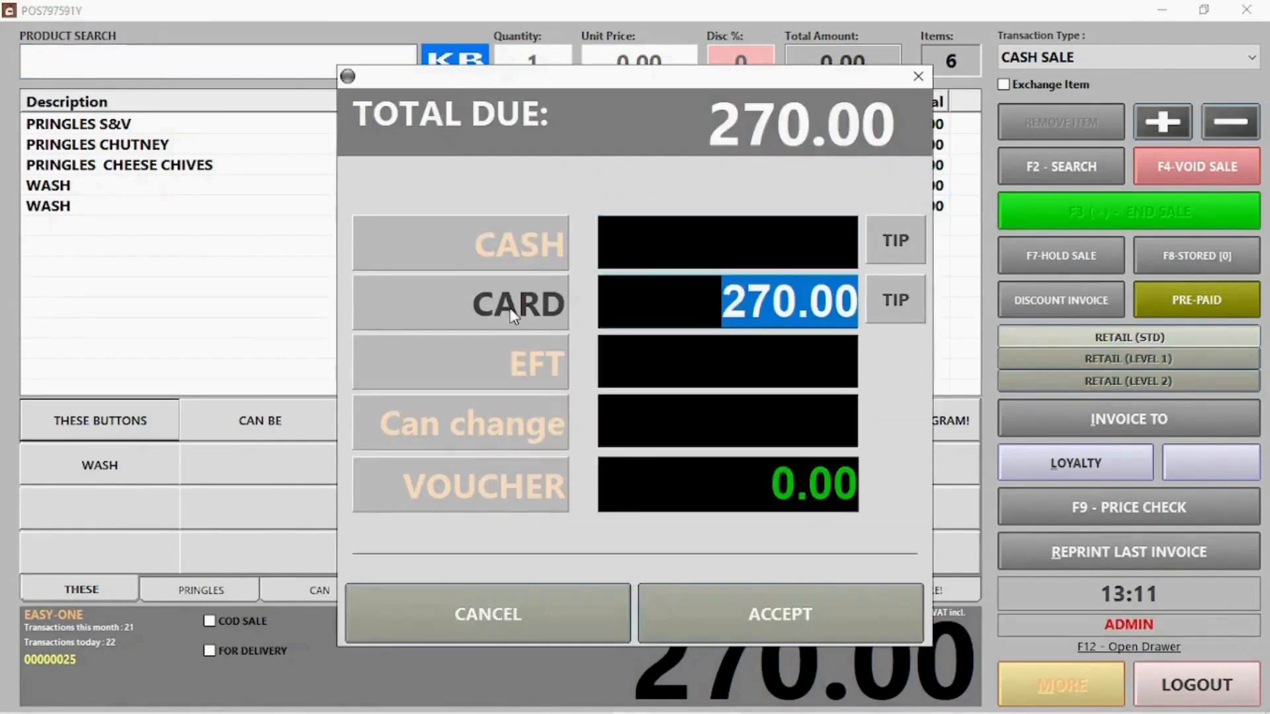
click(779, 622)
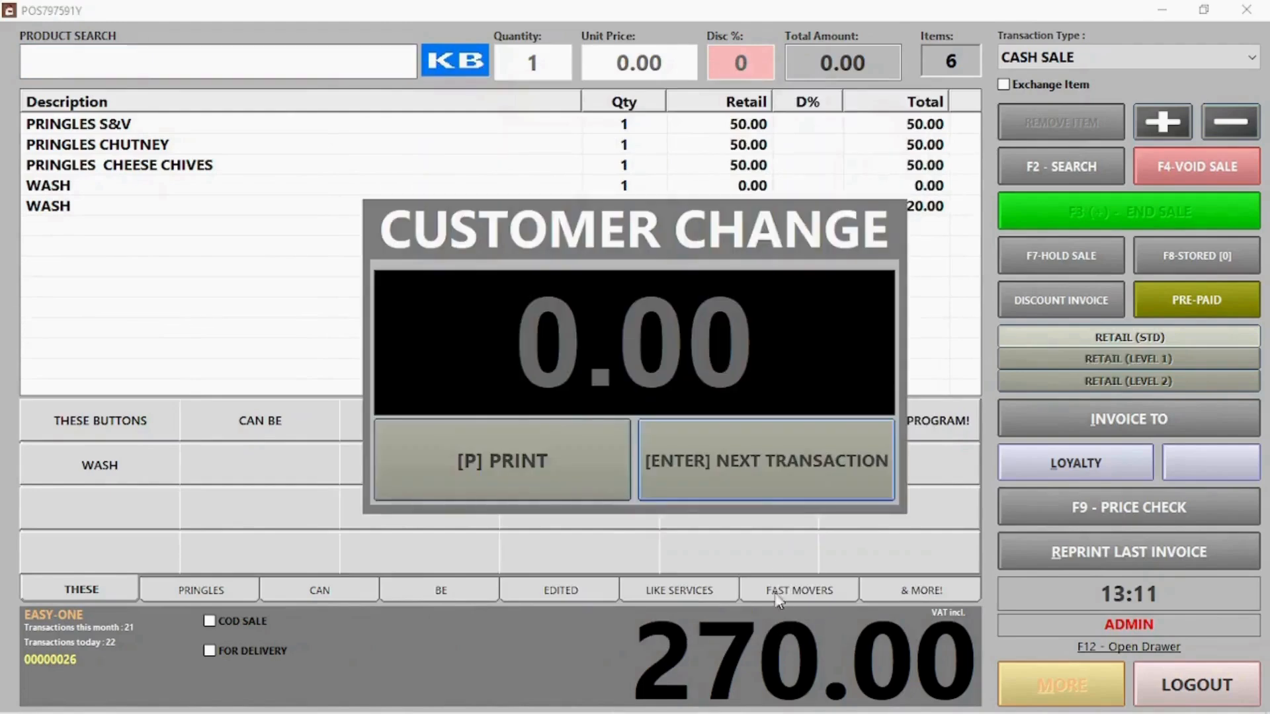
click(759, 482)
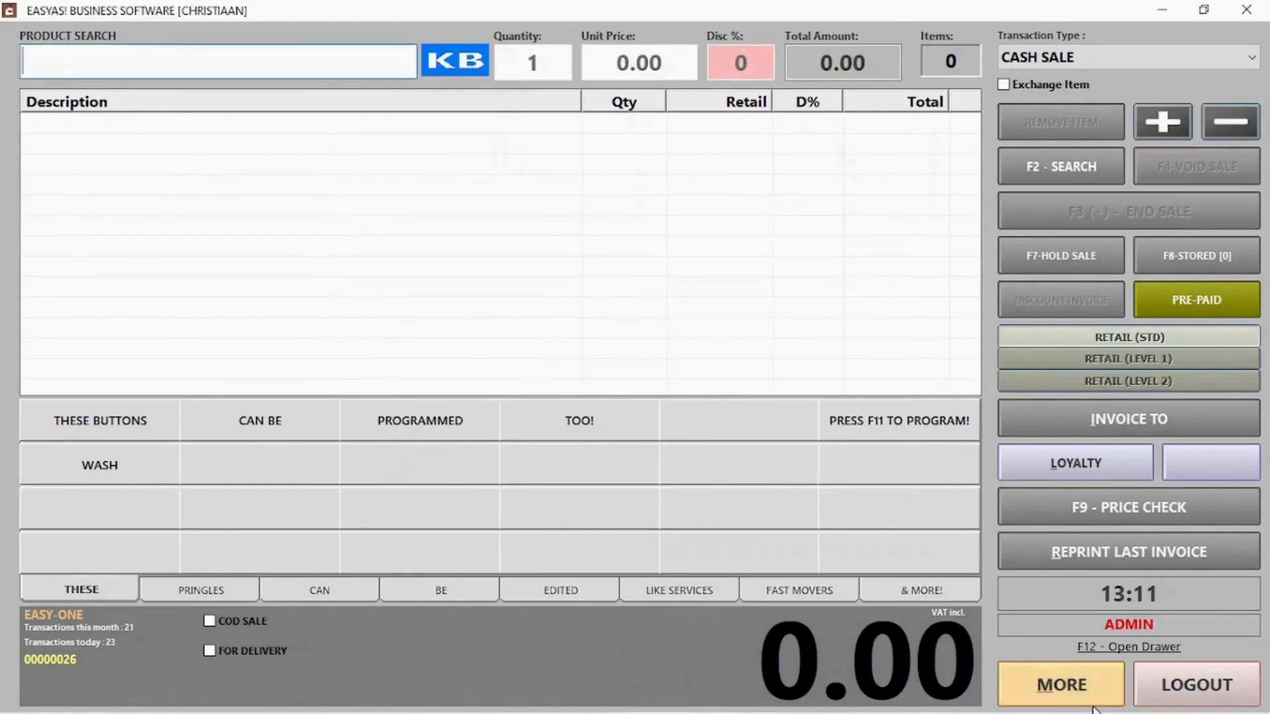
Review invoice 25 in today's invoice list, then return to the empty sale
click(1080, 704)
double_click(418, 74)
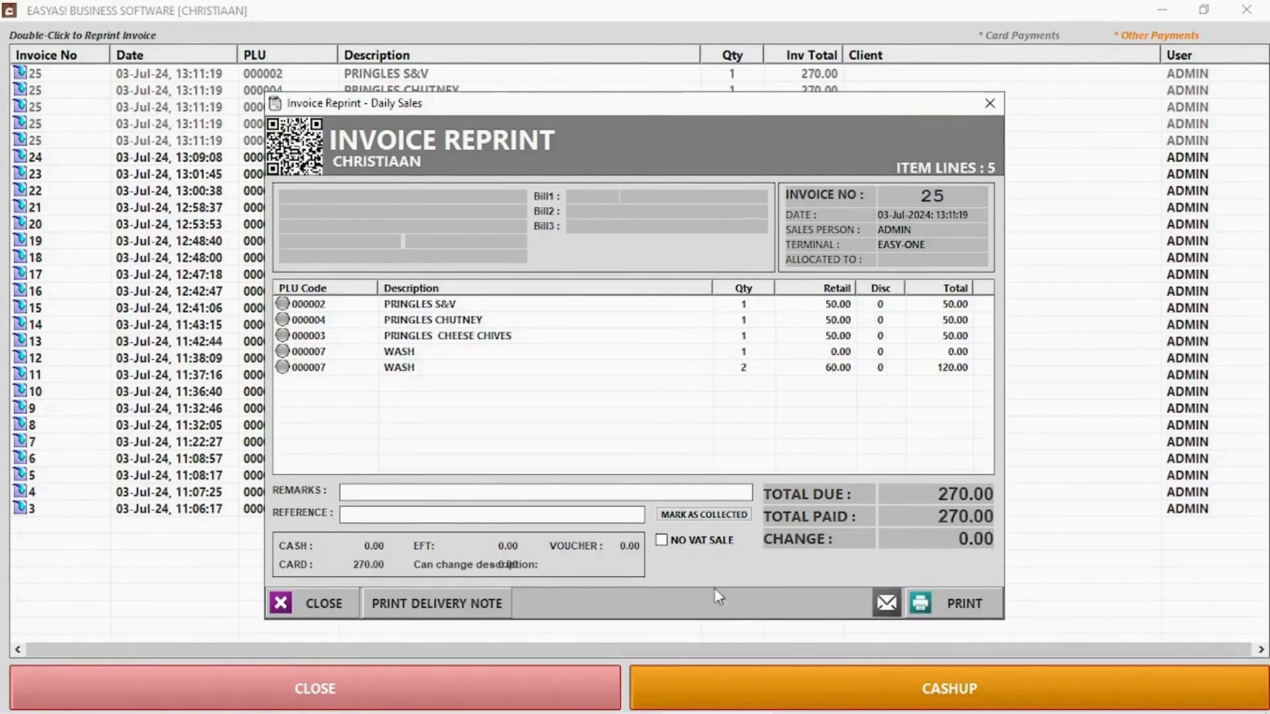
click(324, 601)
click(379, 683)
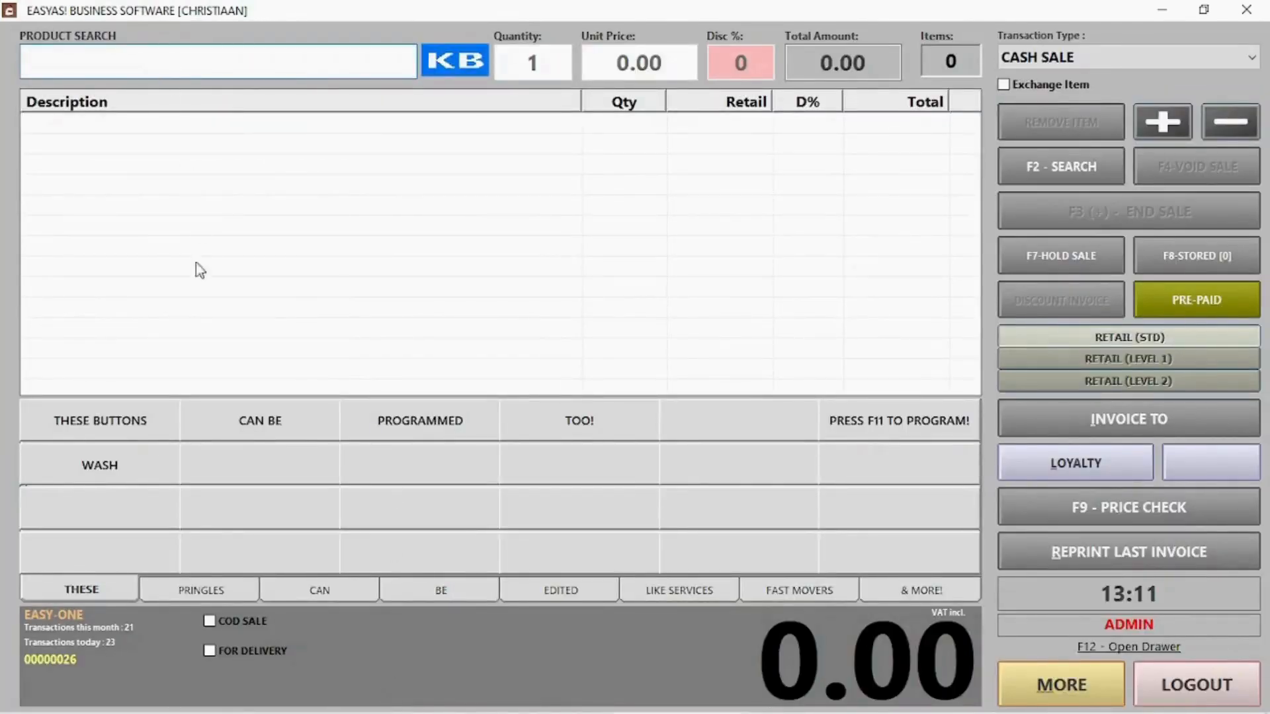
Mark the sale cash on delivery, enter the client's name and contact, and add one WASH at 50.00
click(241, 621)
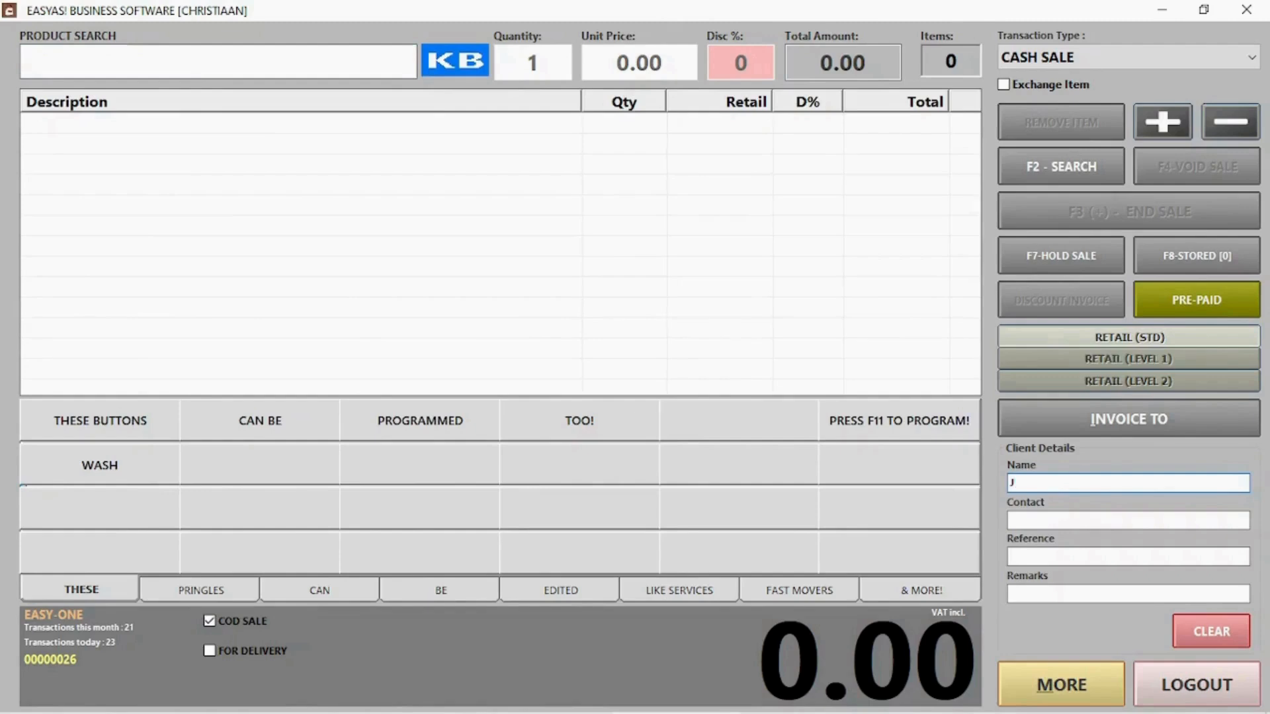
key(Tab)
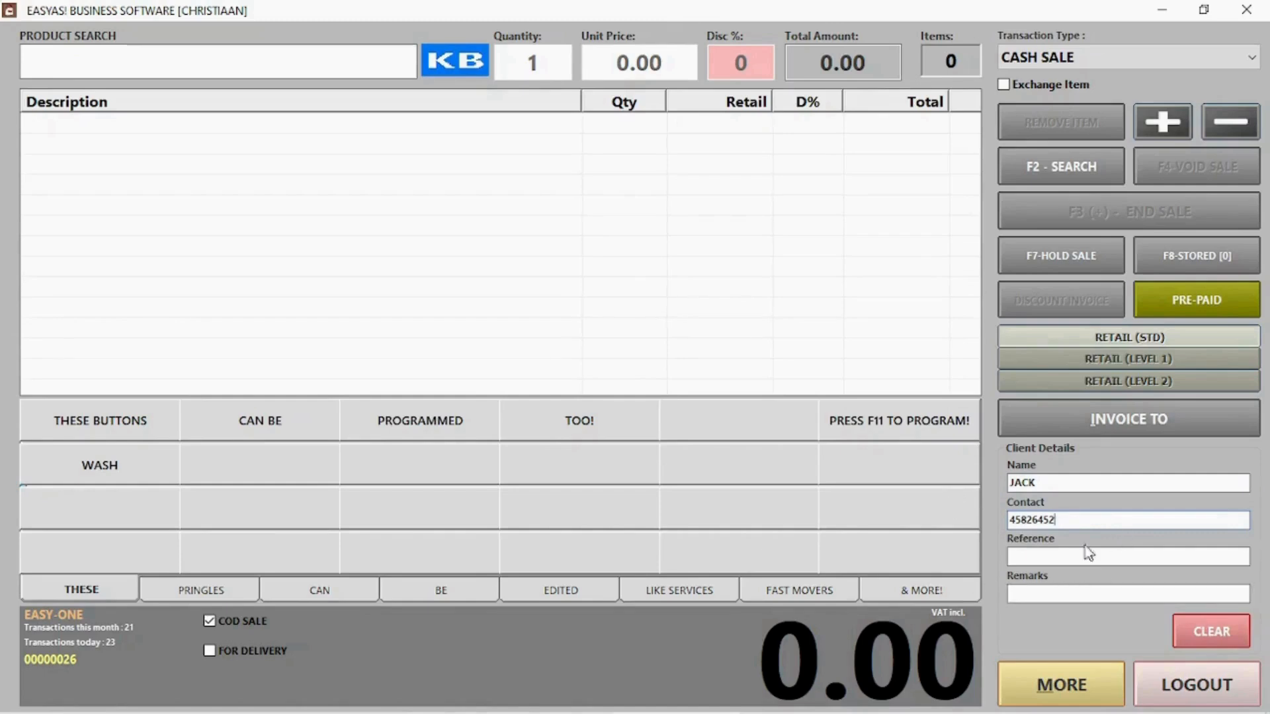
click(76, 470)
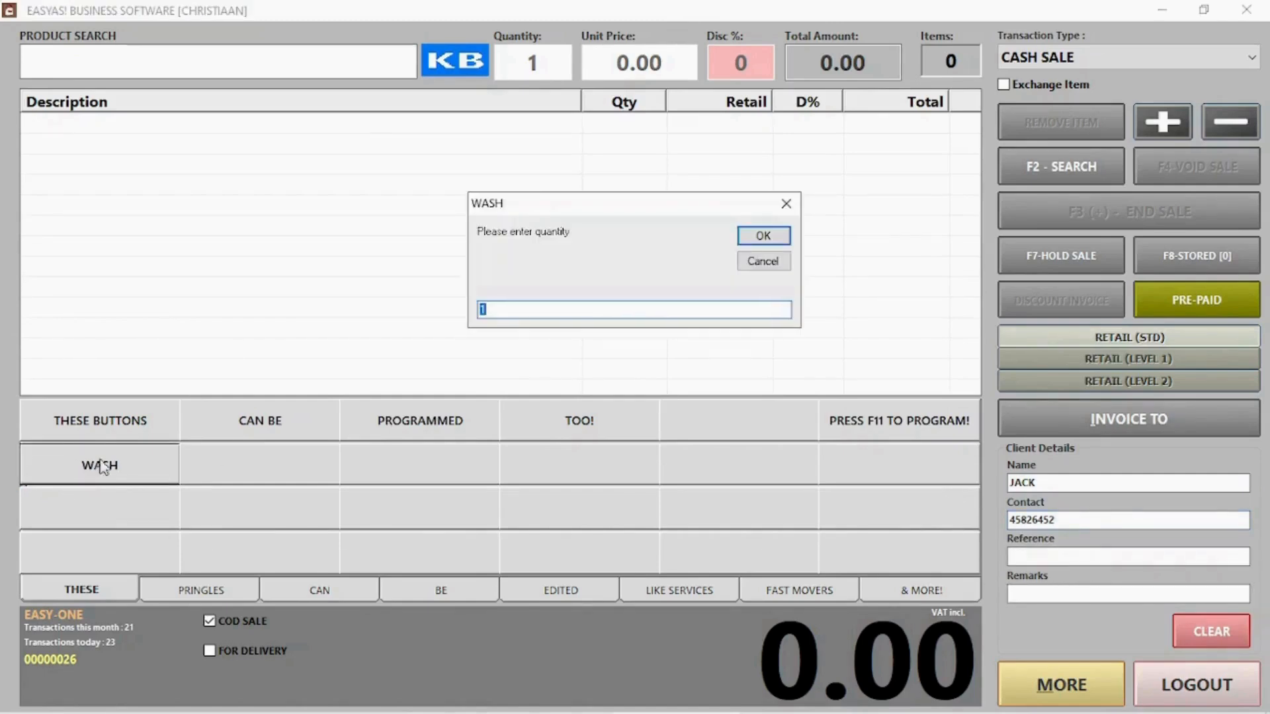
click(755, 238)
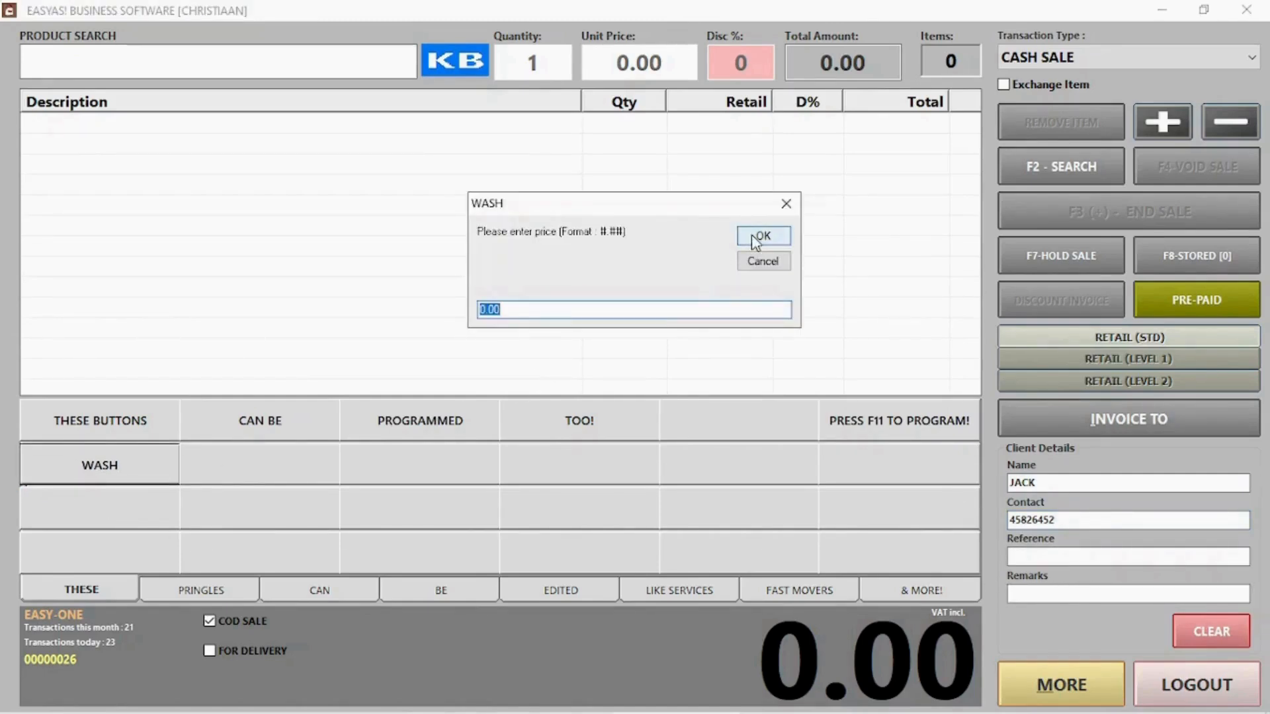
text(50)
click(753, 239)
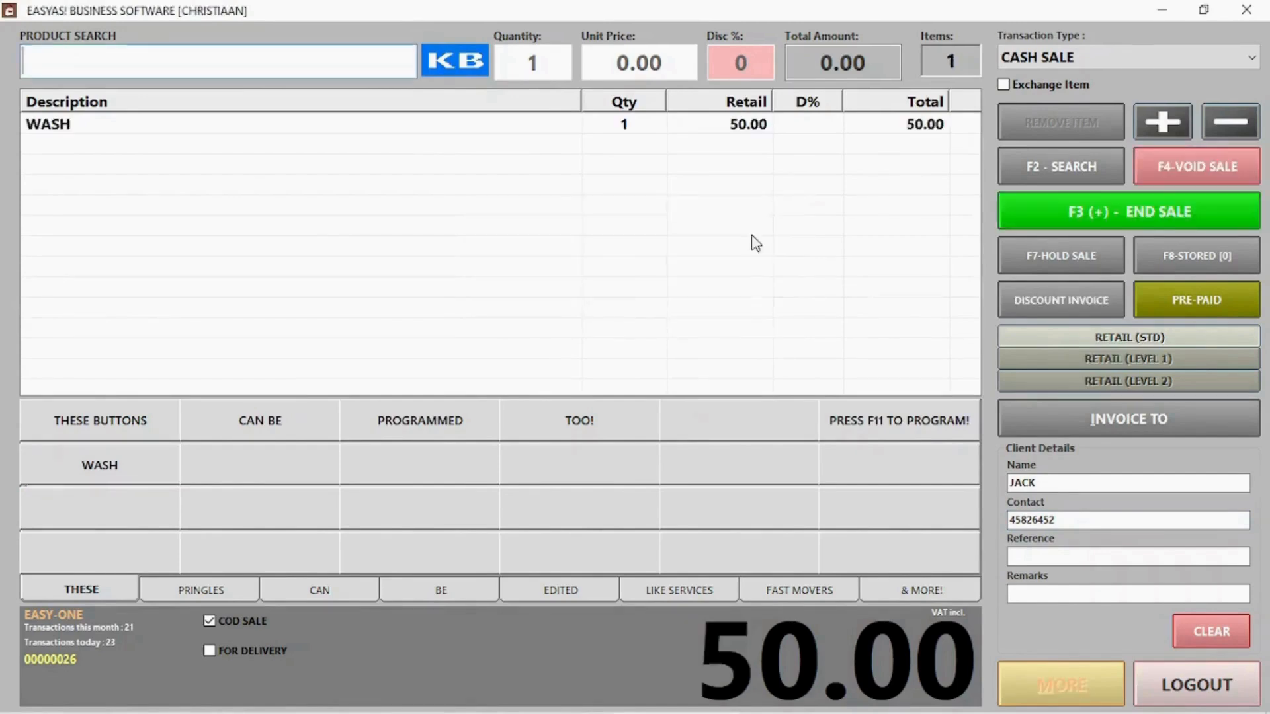
Finish the COD sale with a 50.00 cash payment and start a new transaction
click(1118, 221)
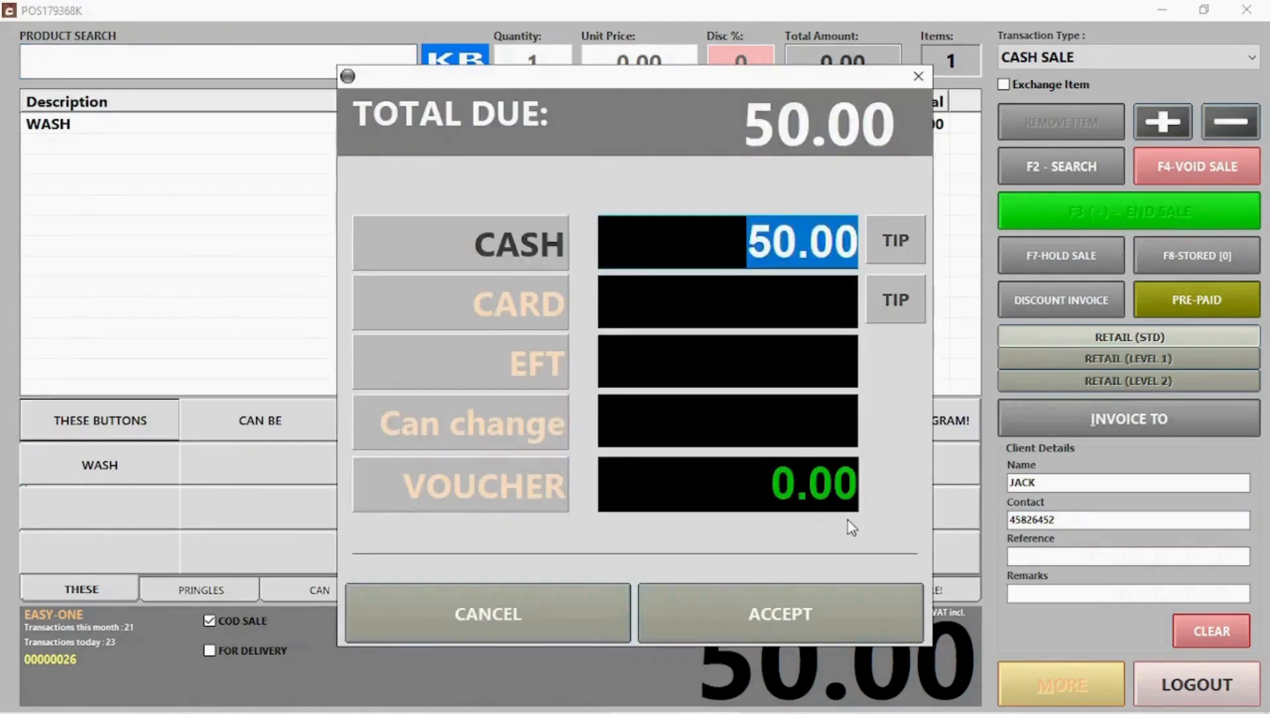
click(751, 612)
click(709, 480)
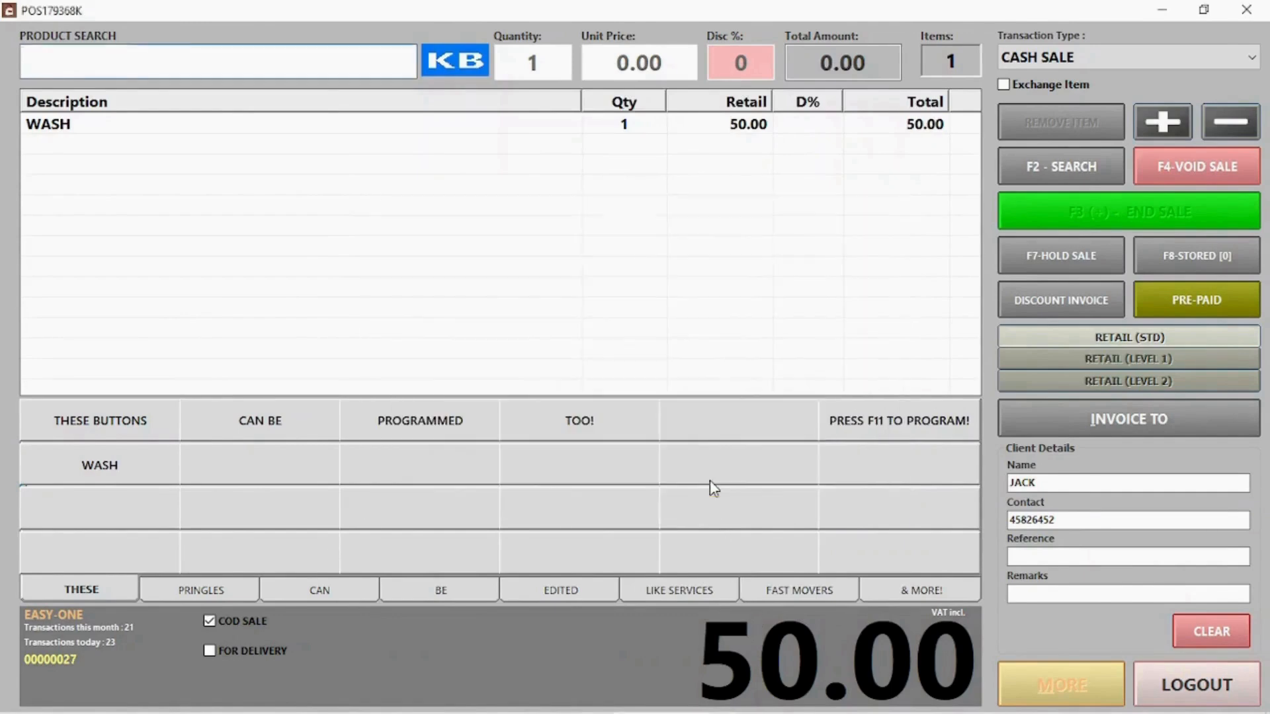
click(243, 637)
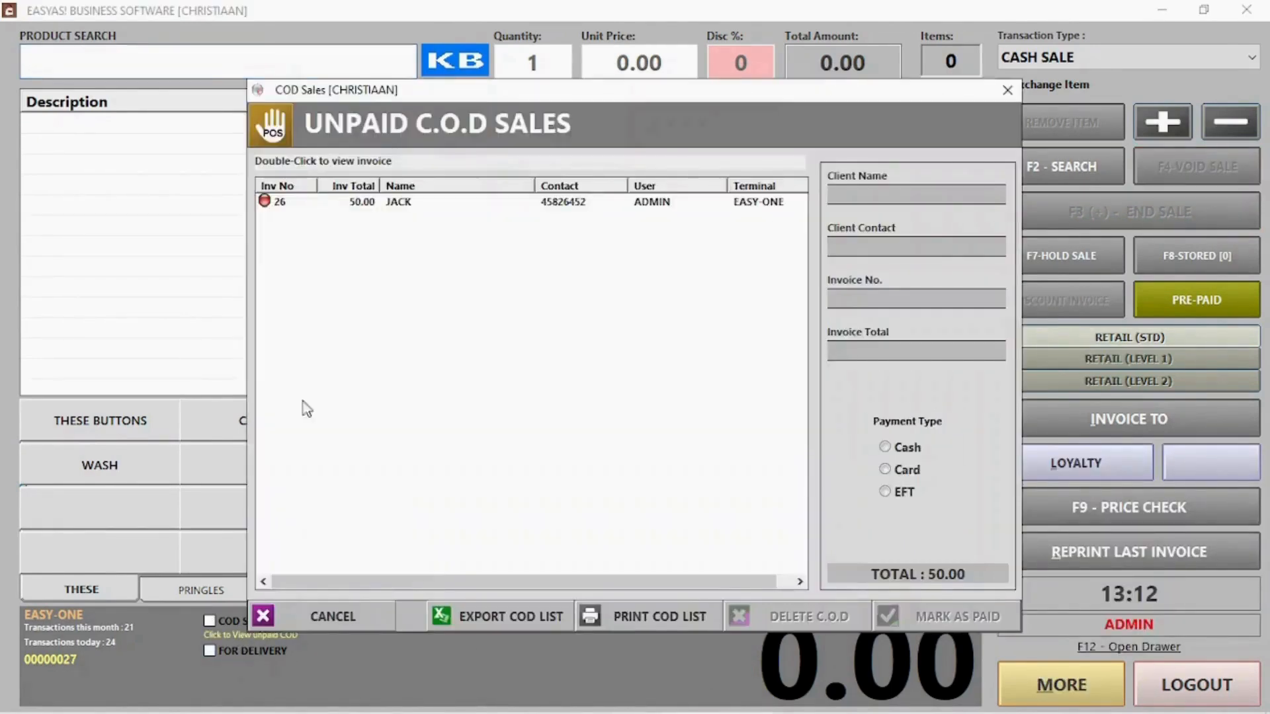
click(435, 208)
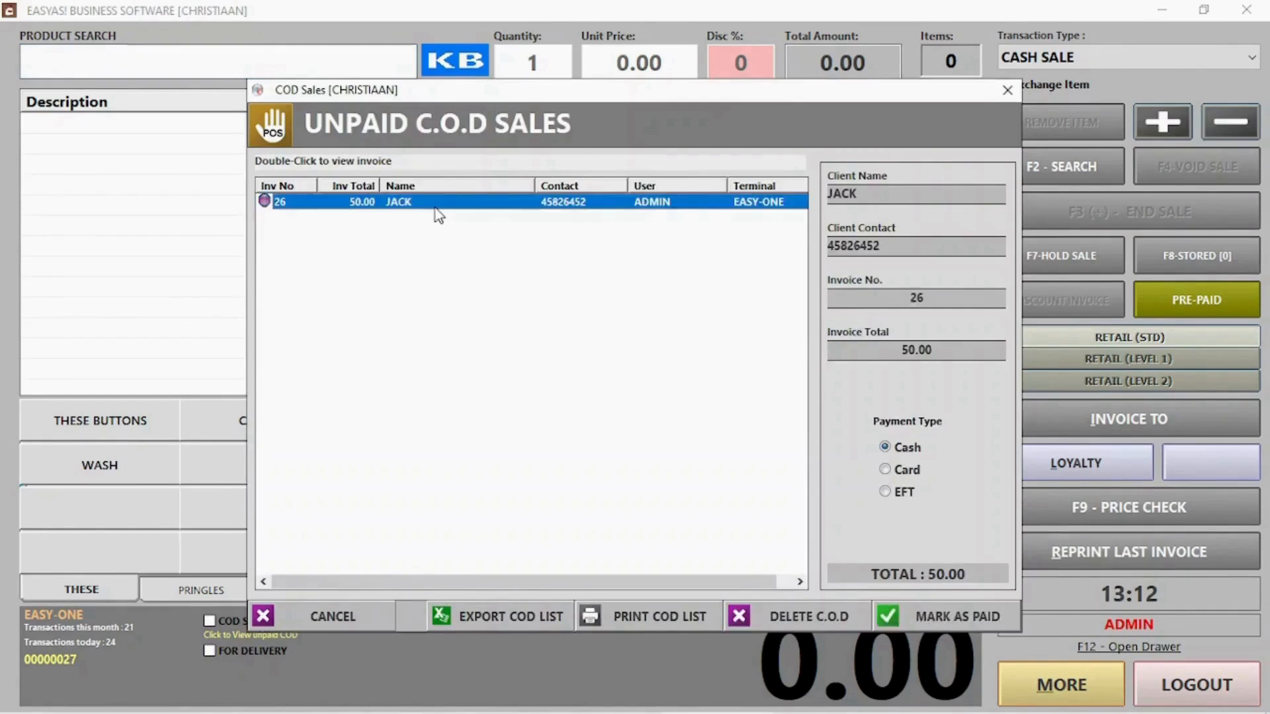
click(904, 471)
click(899, 498)
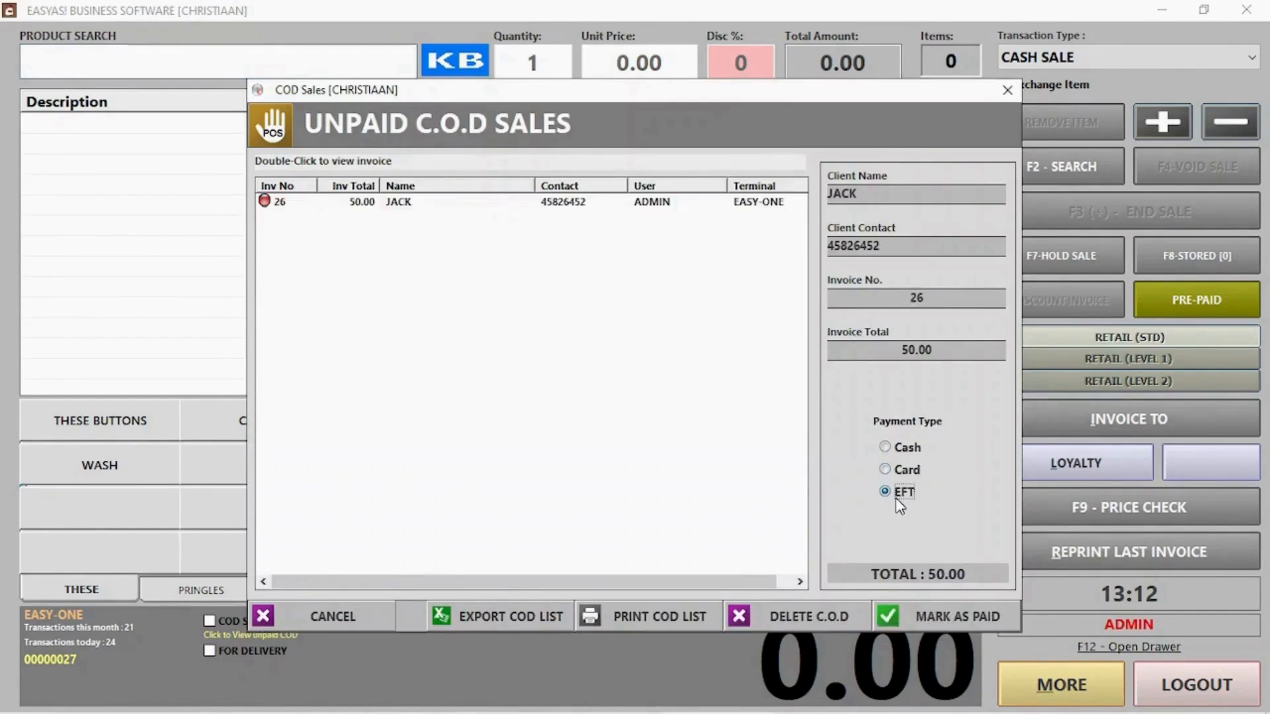
click(889, 470)
click(537, 201)
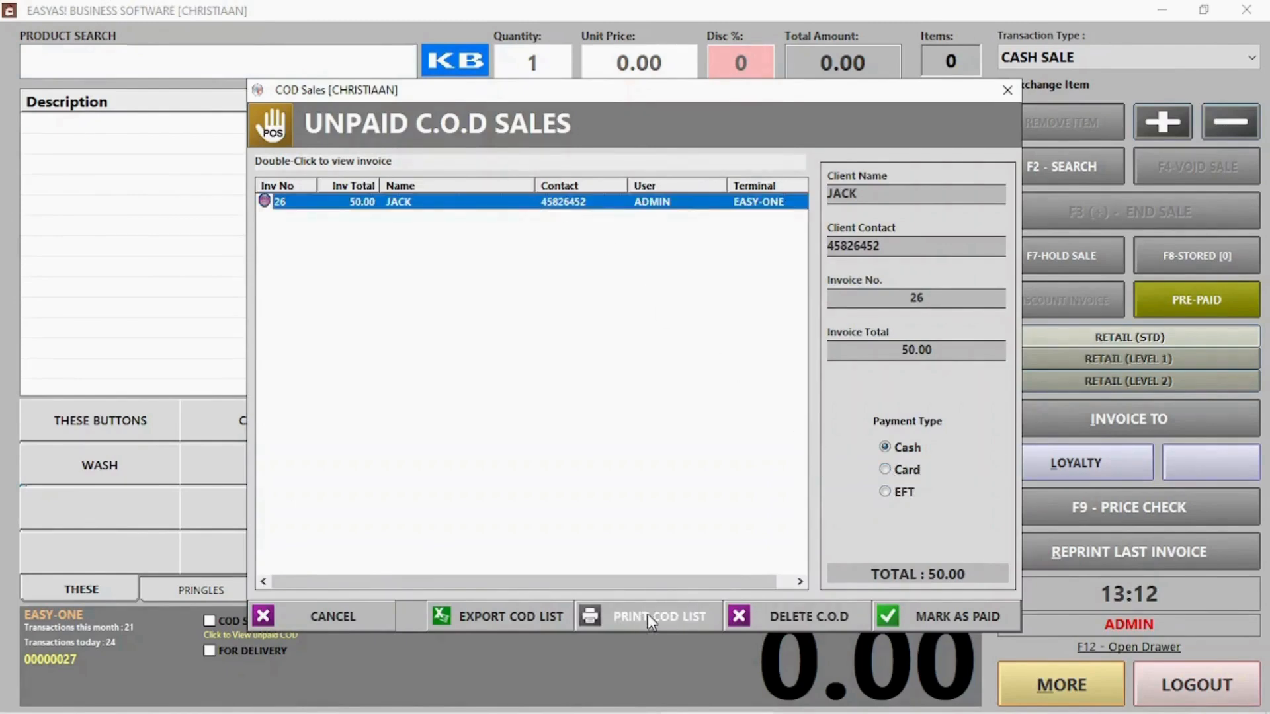
click(926, 614)
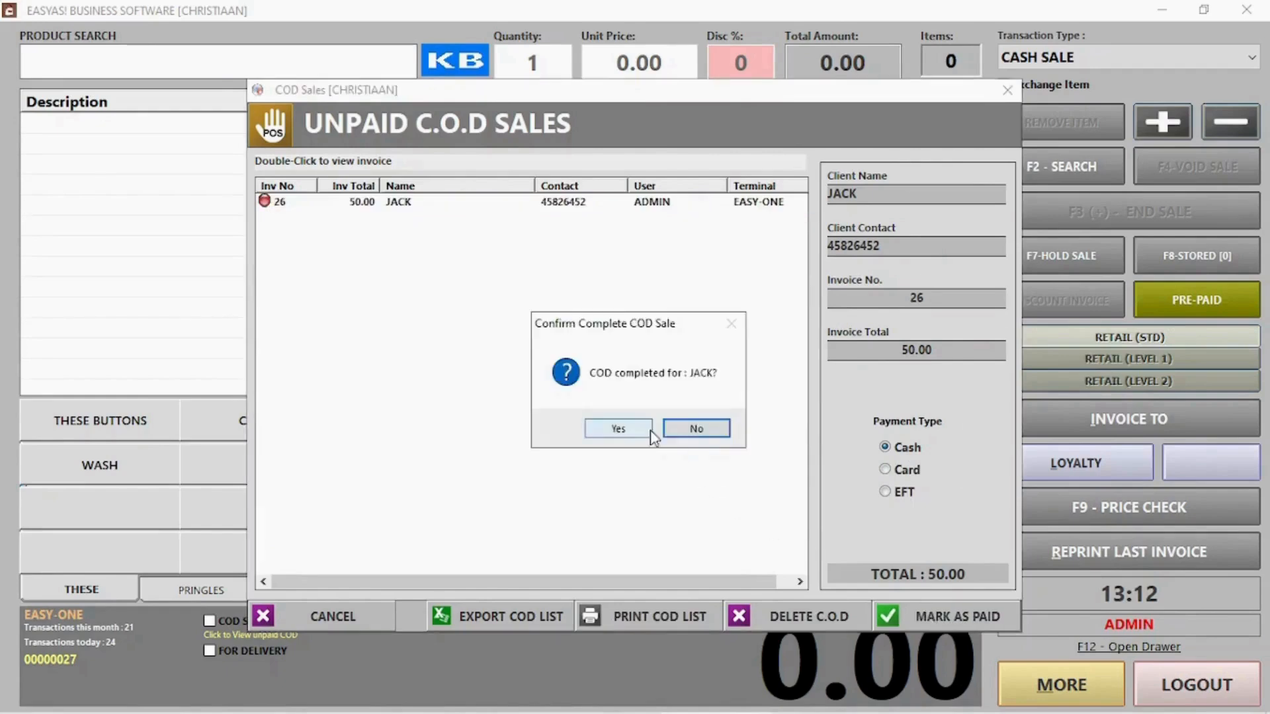
click(619, 429)
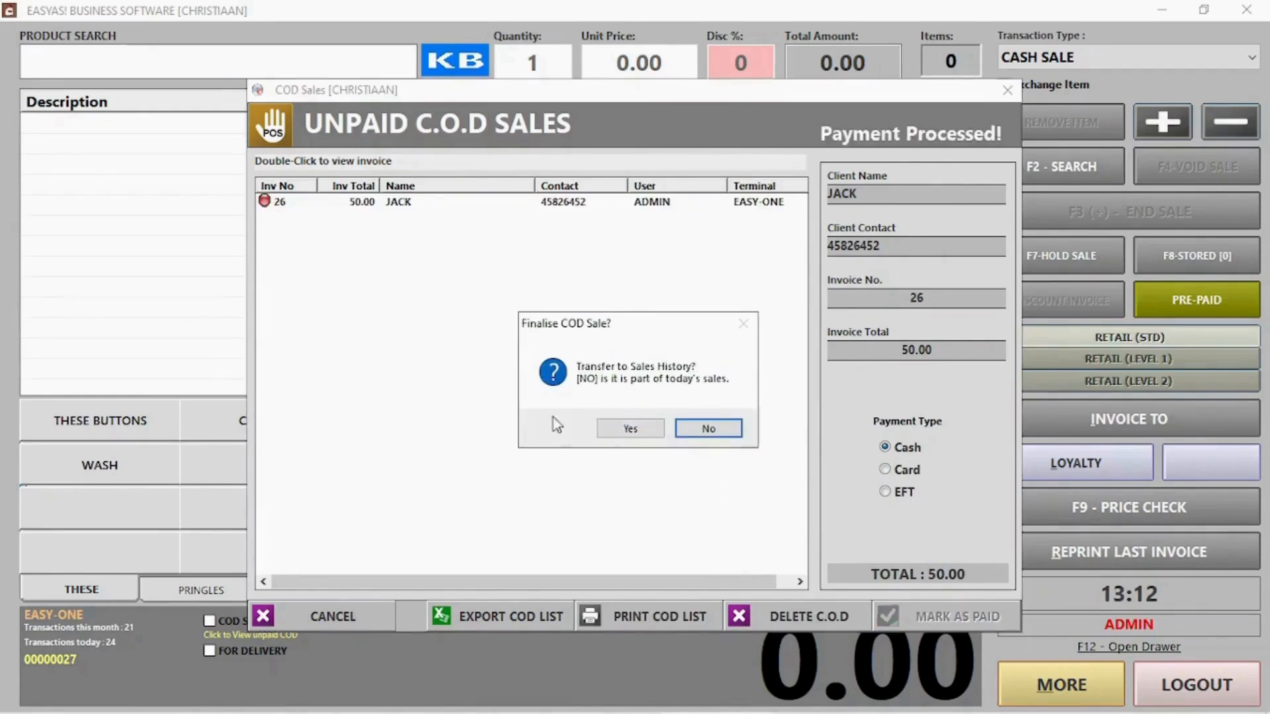
click(696, 430)
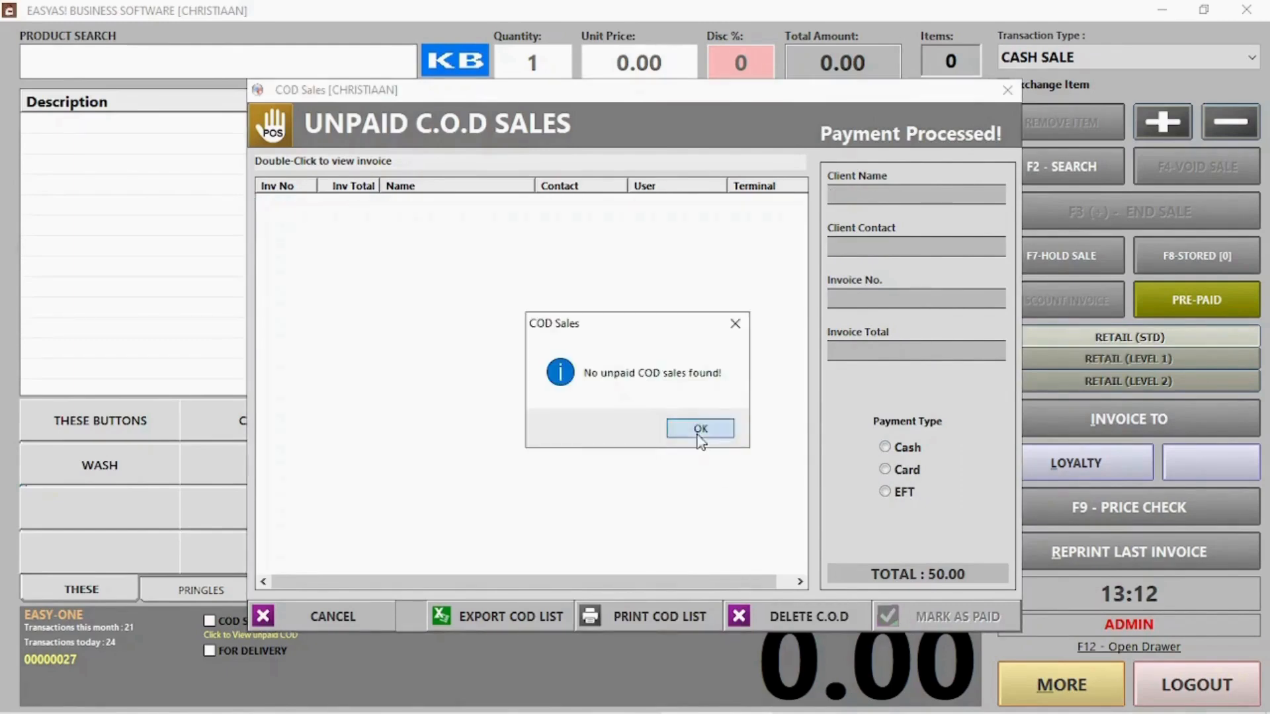
click(696, 431)
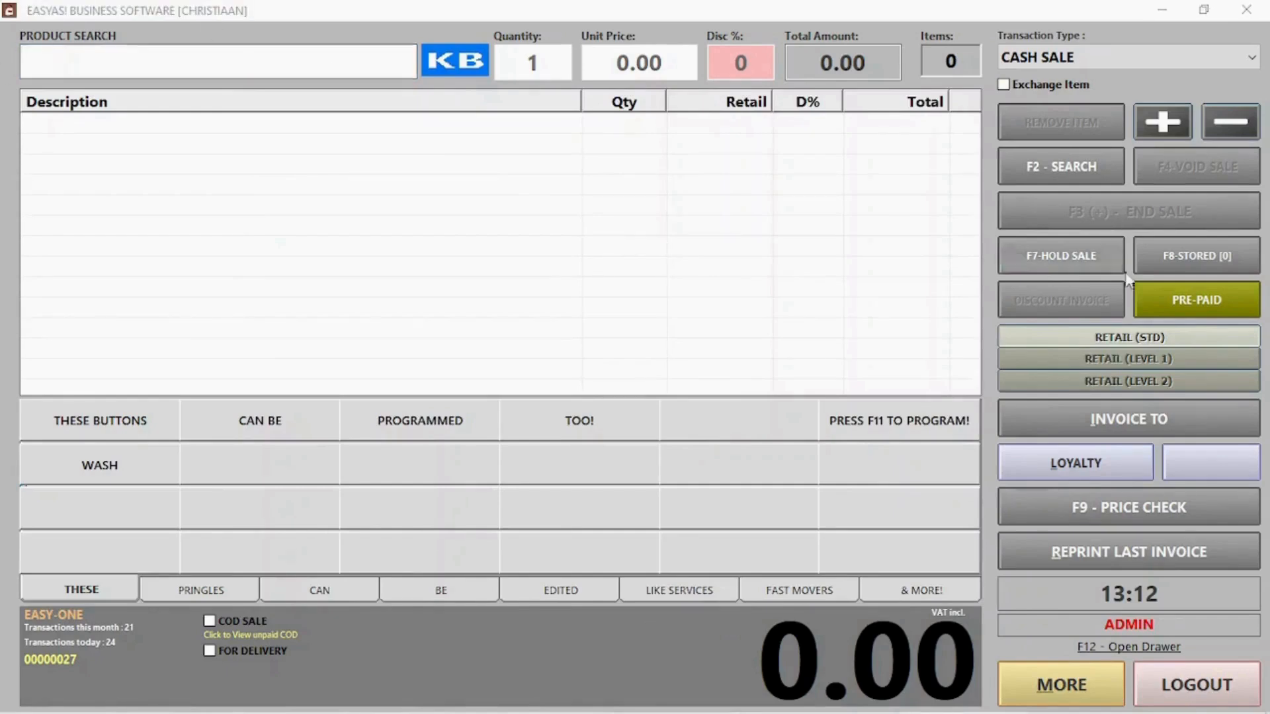
Attach the saved client to the sale through a client search
click(1098, 421)
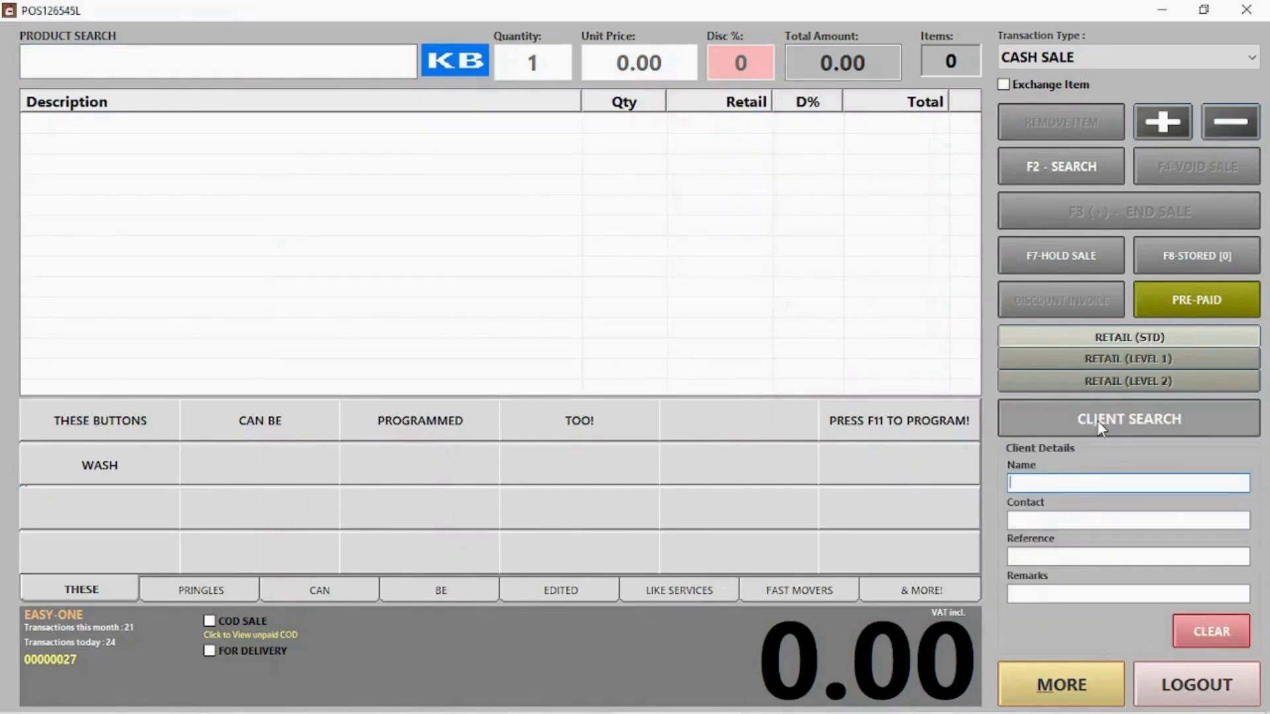
click(1118, 419)
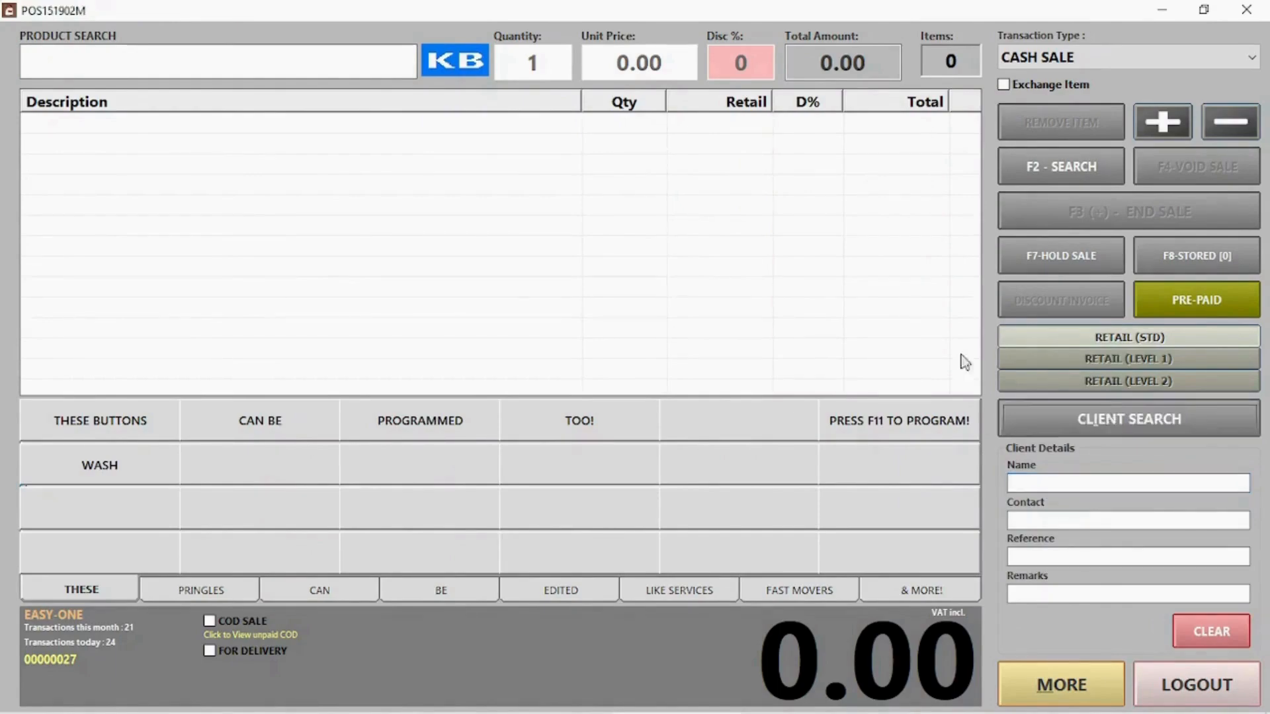
text(jac)
click(571, 318)
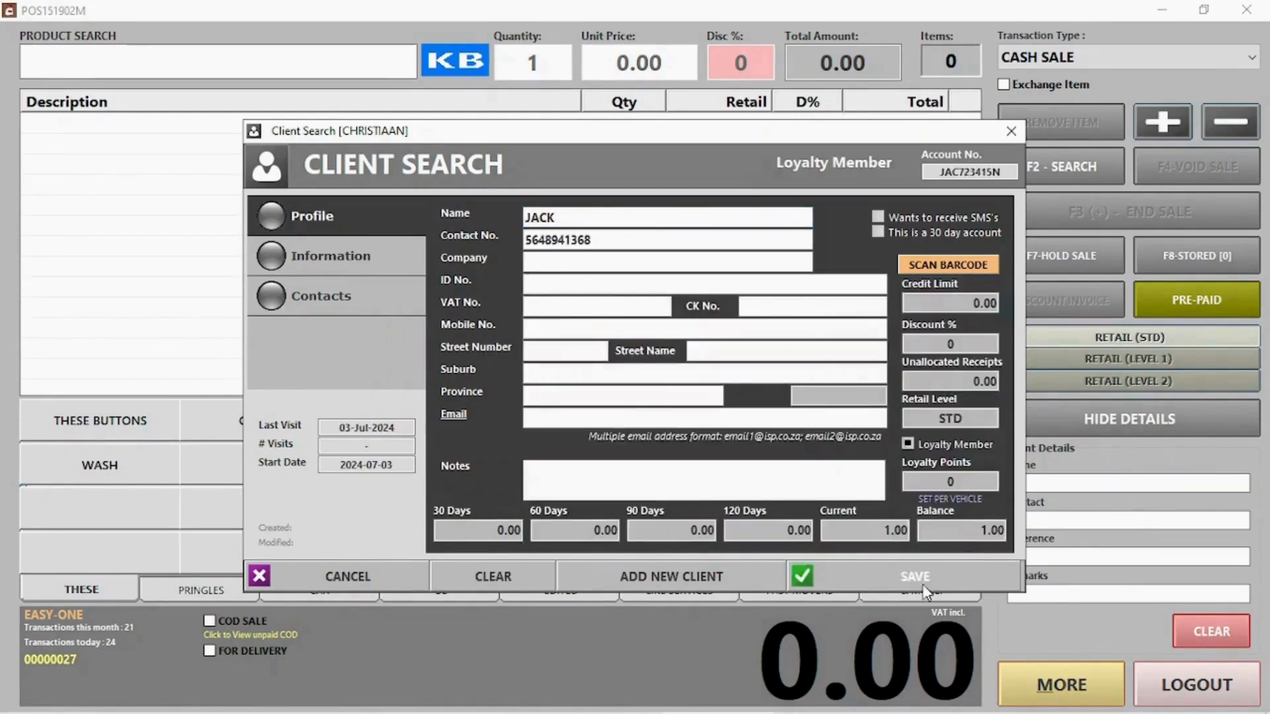
click(915, 576)
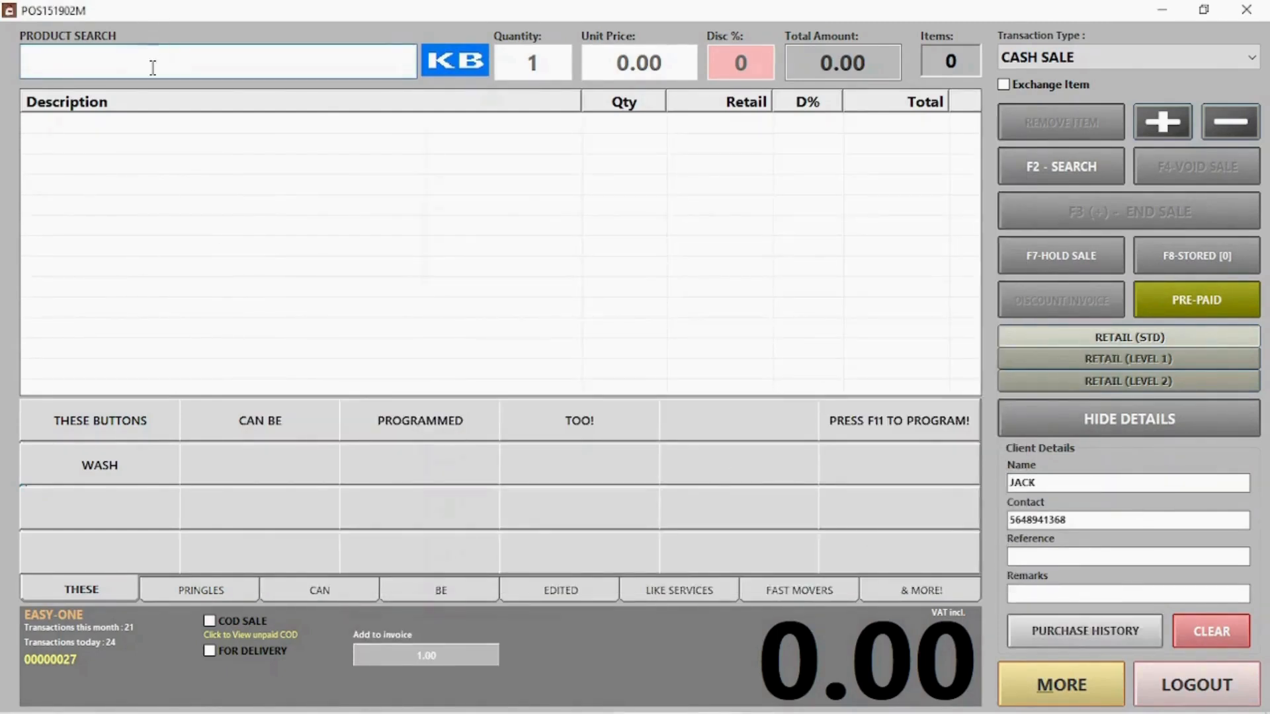
Sell one PRINGLES CHUTNEY for 50.00, paid in full by card
text(pr)
double_click(130, 168)
key(Return)
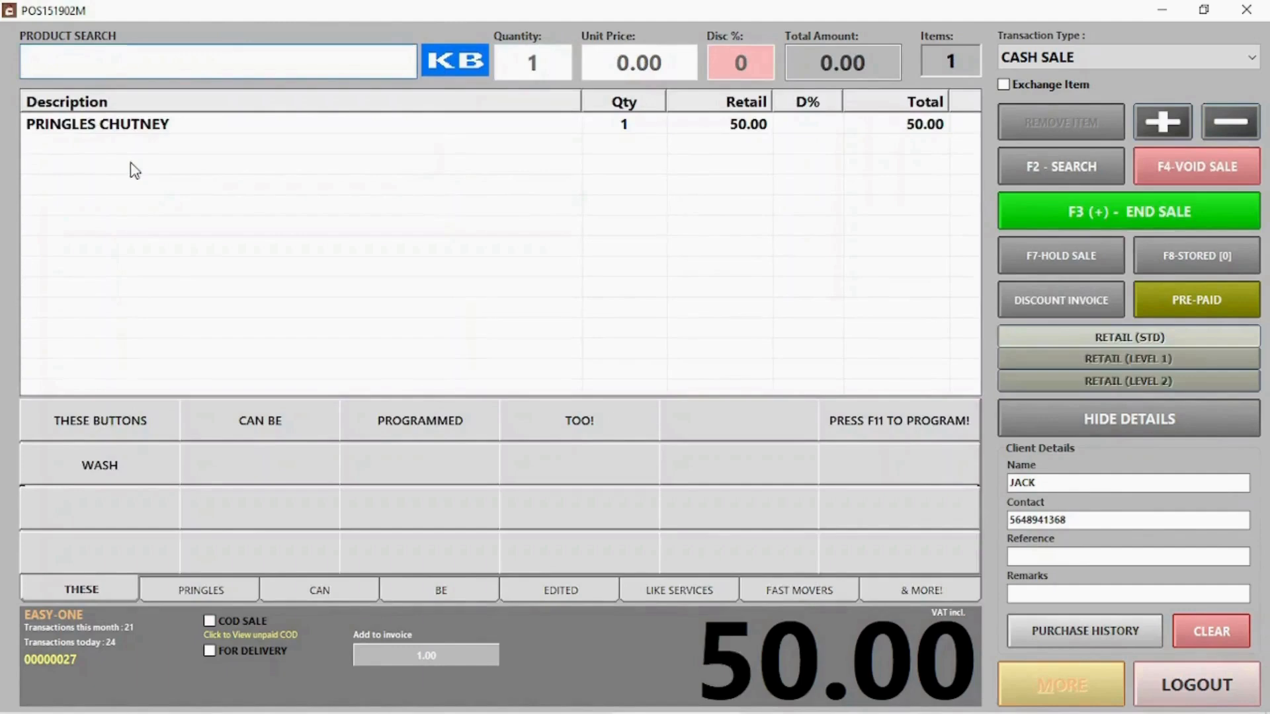
click(1164, 222)
click(516, 298)
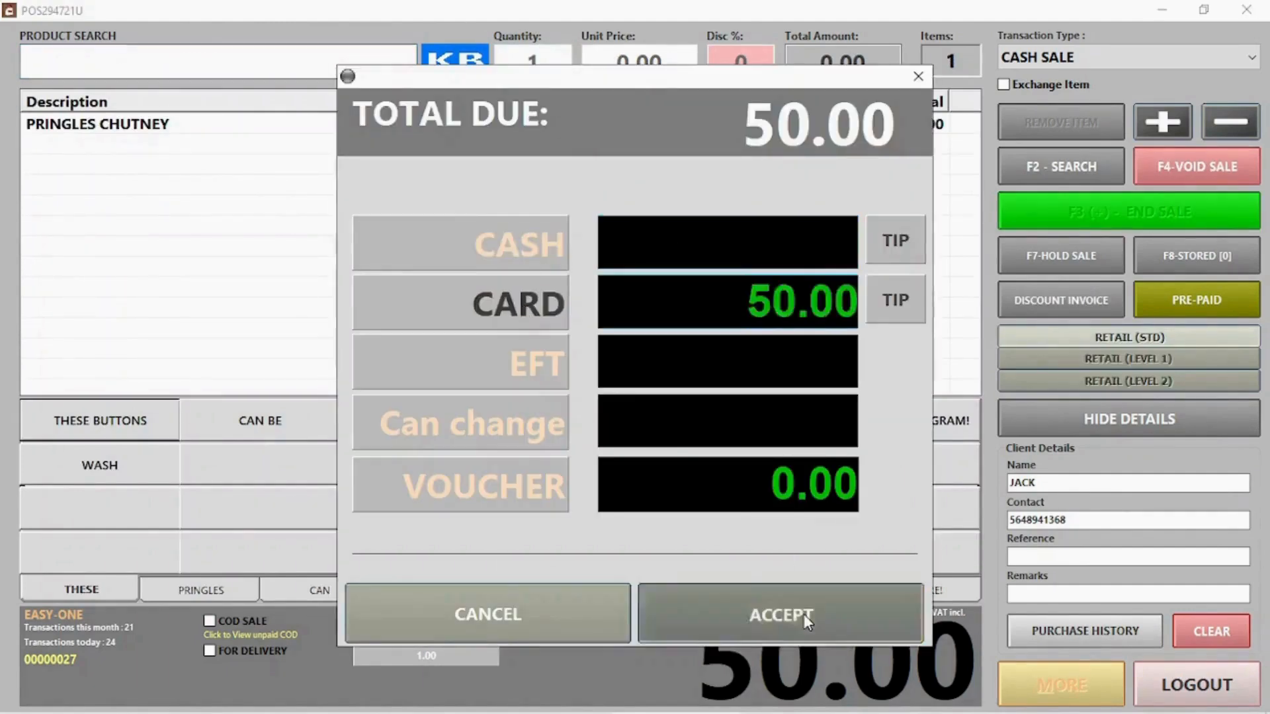
click(804, 614)
key(Return)
click(1048, 61)
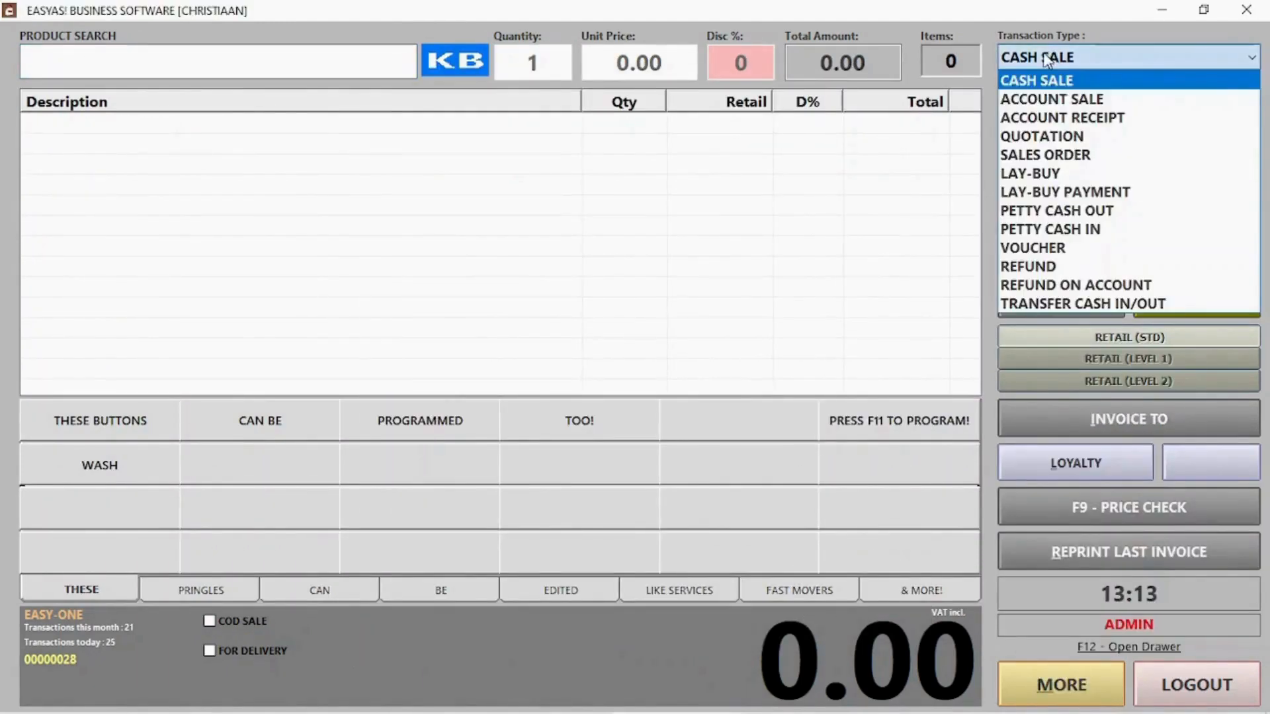
Try an account sale for the saved client, then abandon that lookup
click(1033, 80)
click(1031, 63)
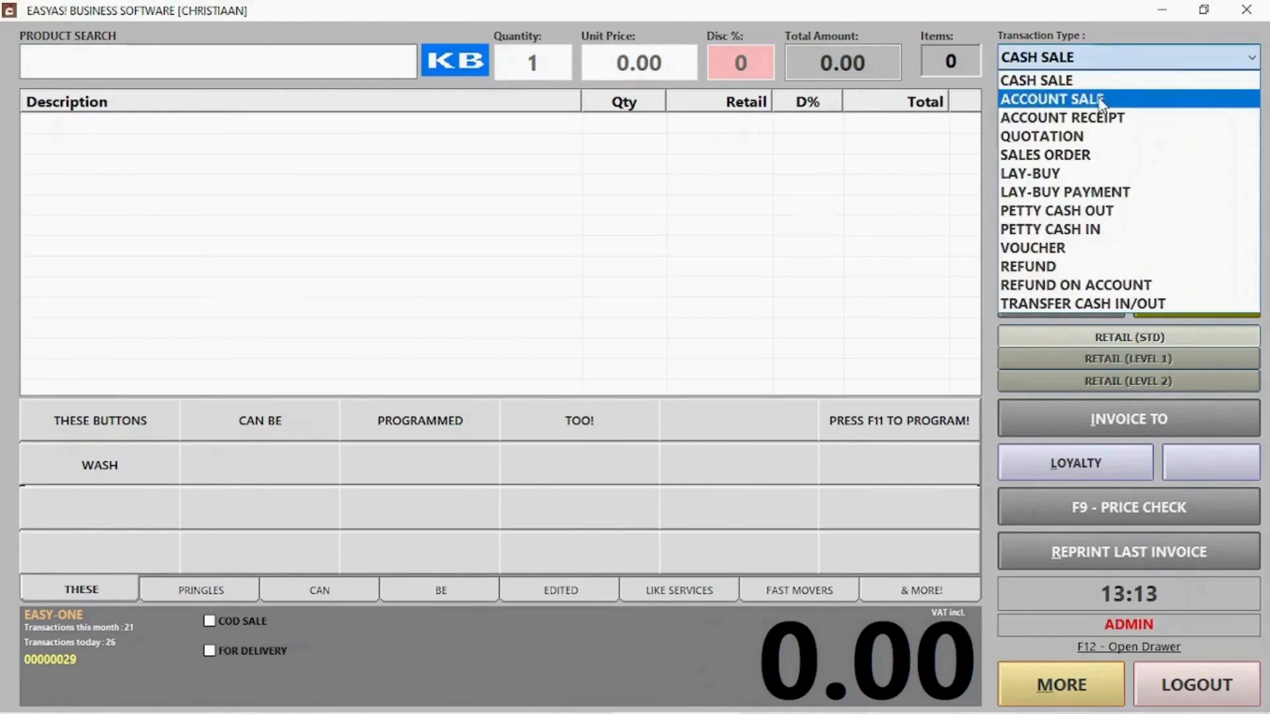
click(1045, 99)
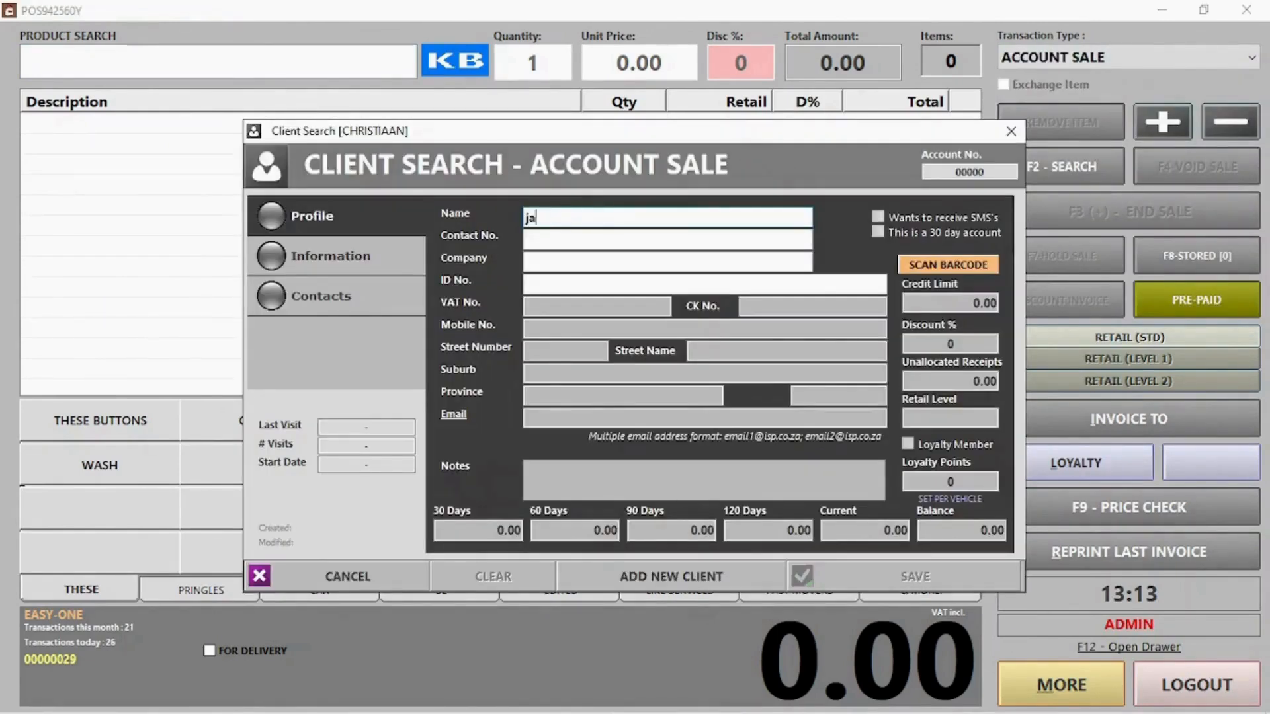
key(Return)
double_click(902, 314)
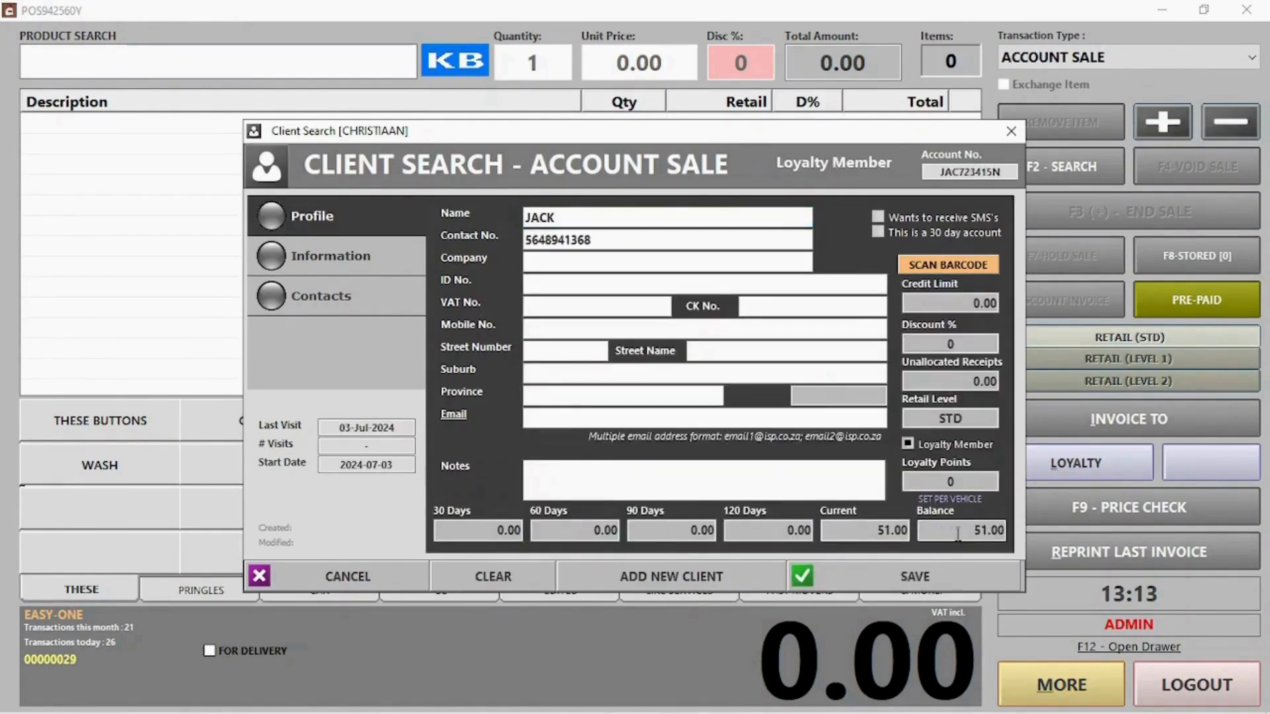
click(348, 576)
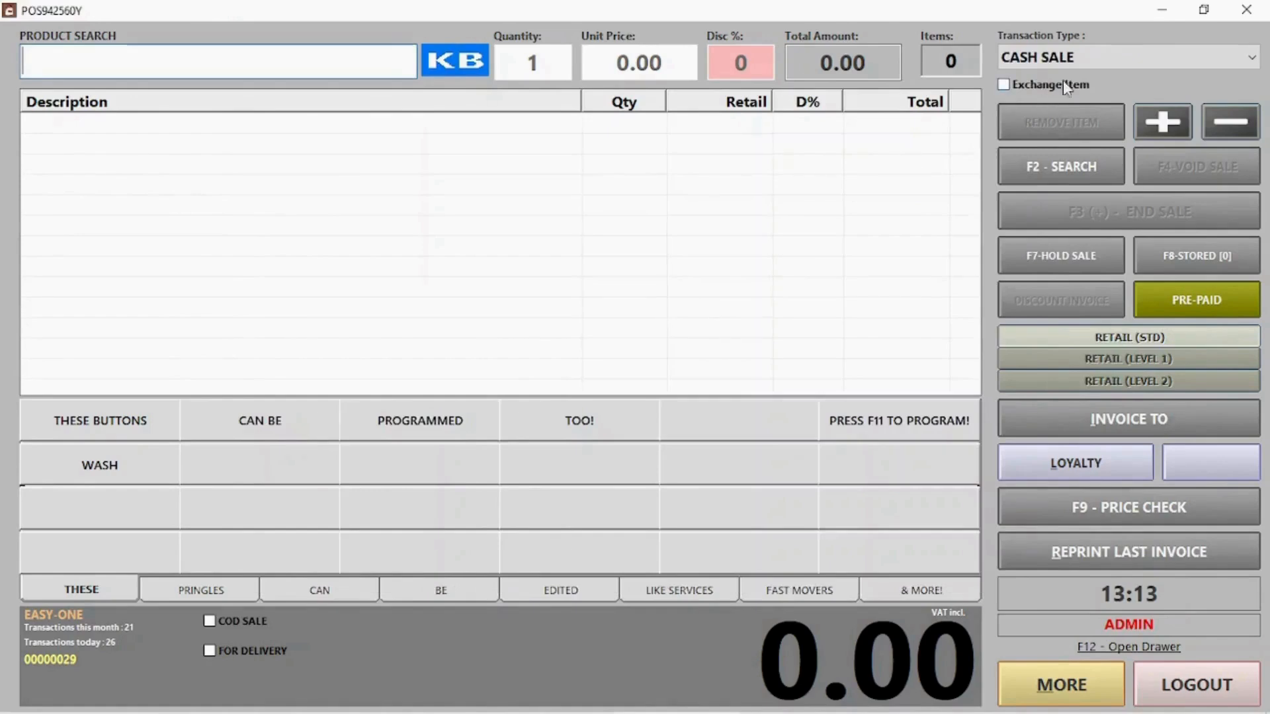
Switch to an Account Receipt and load the saved client's account
click(1109, 58)
click(1085, 117)
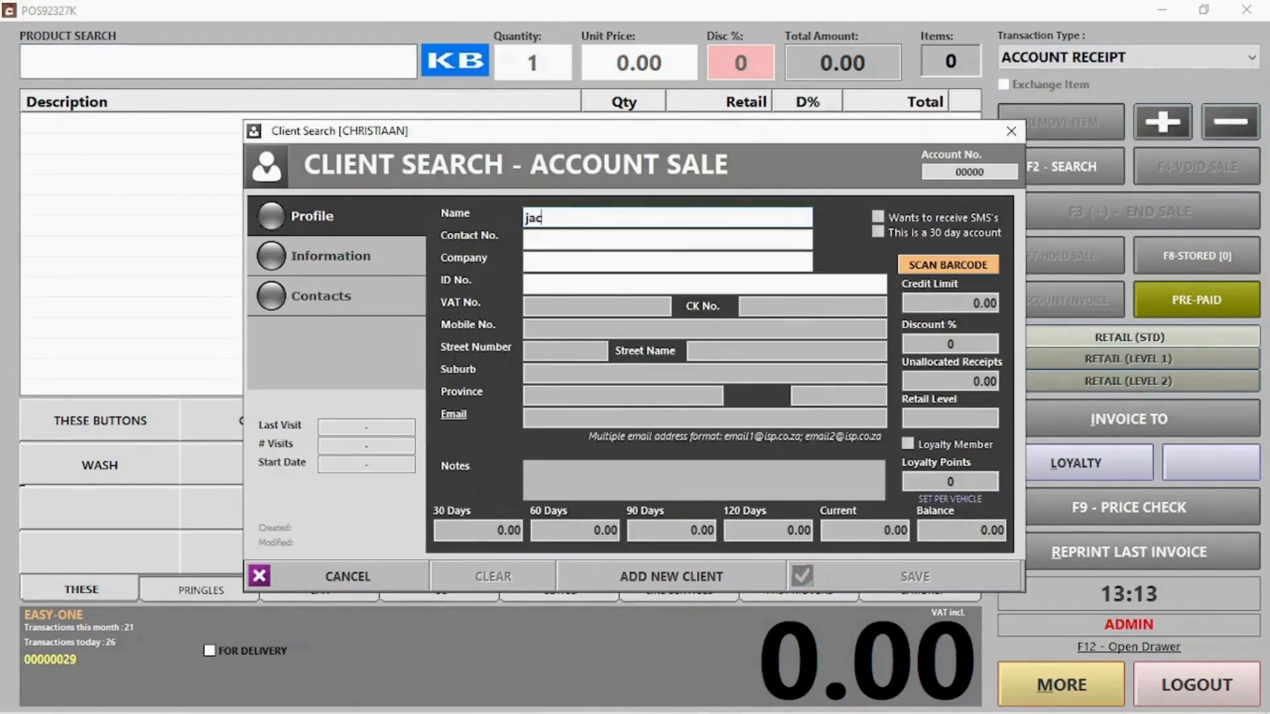
key(Return)
double_click(575, 325)
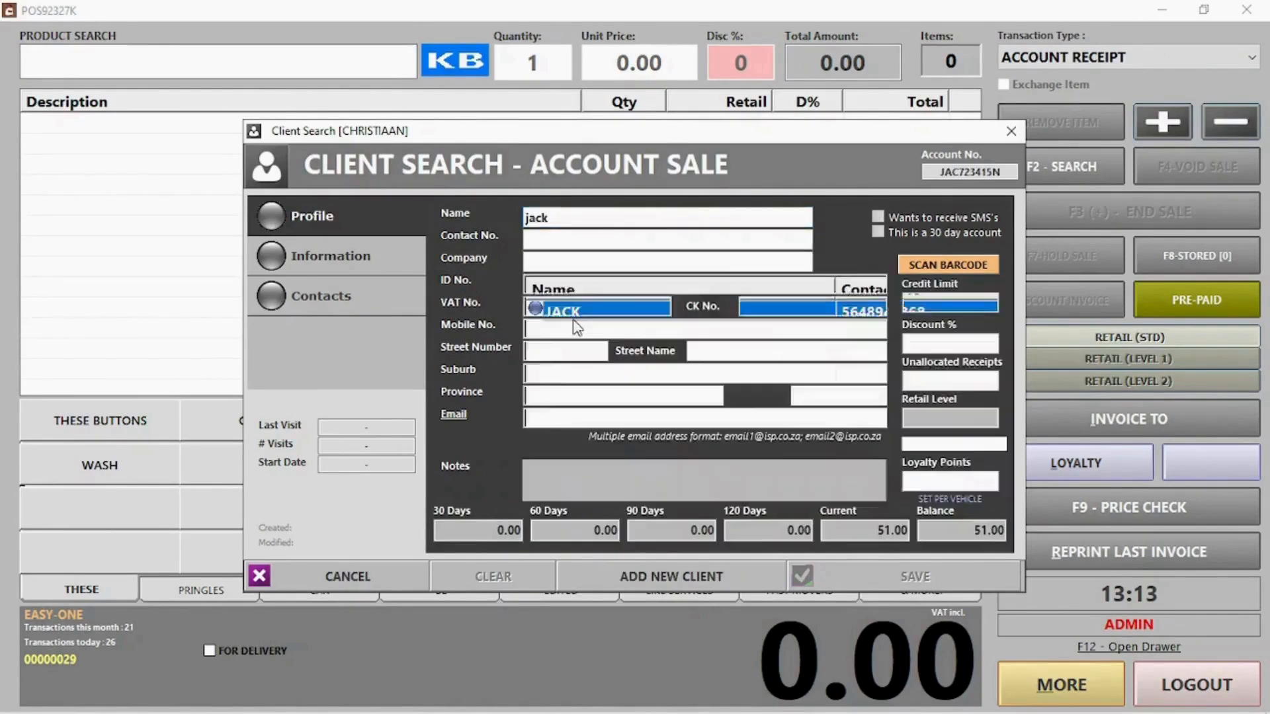
click(959, 567)
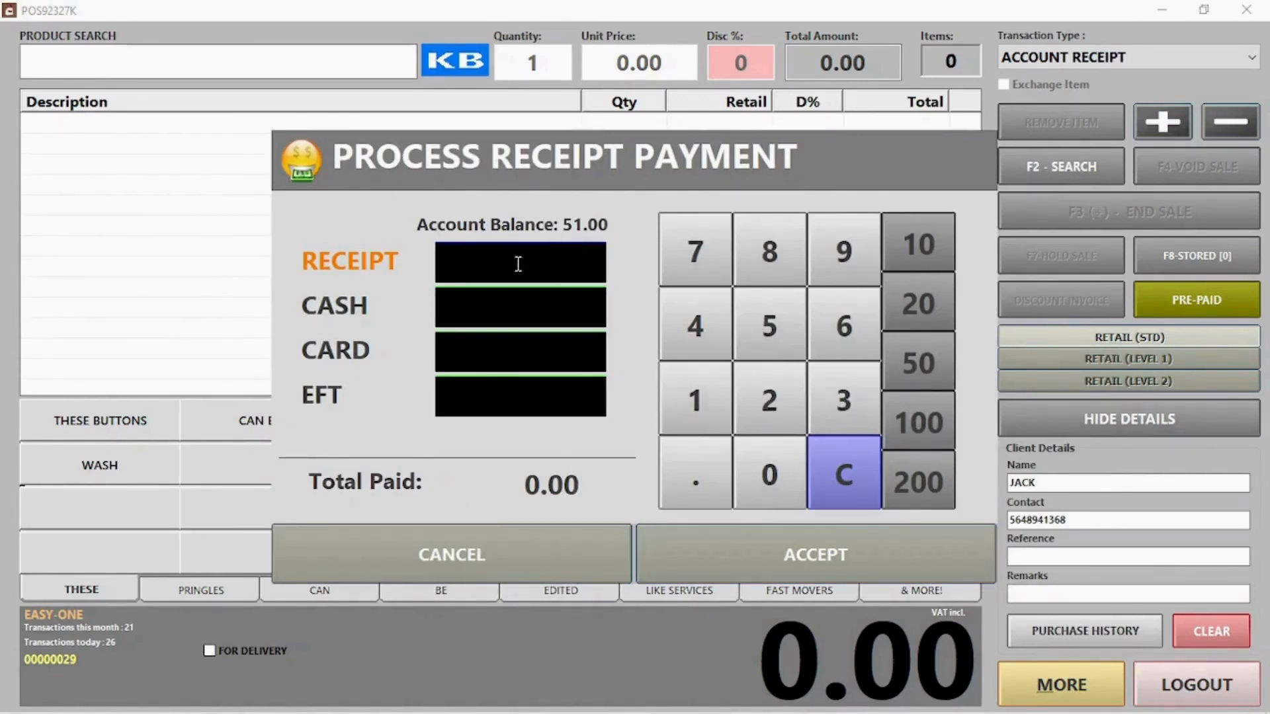
Receive 51.00 split as 31.00 cash and 20.00 card, then move to the next transaction
text(51)
click(511, 291)
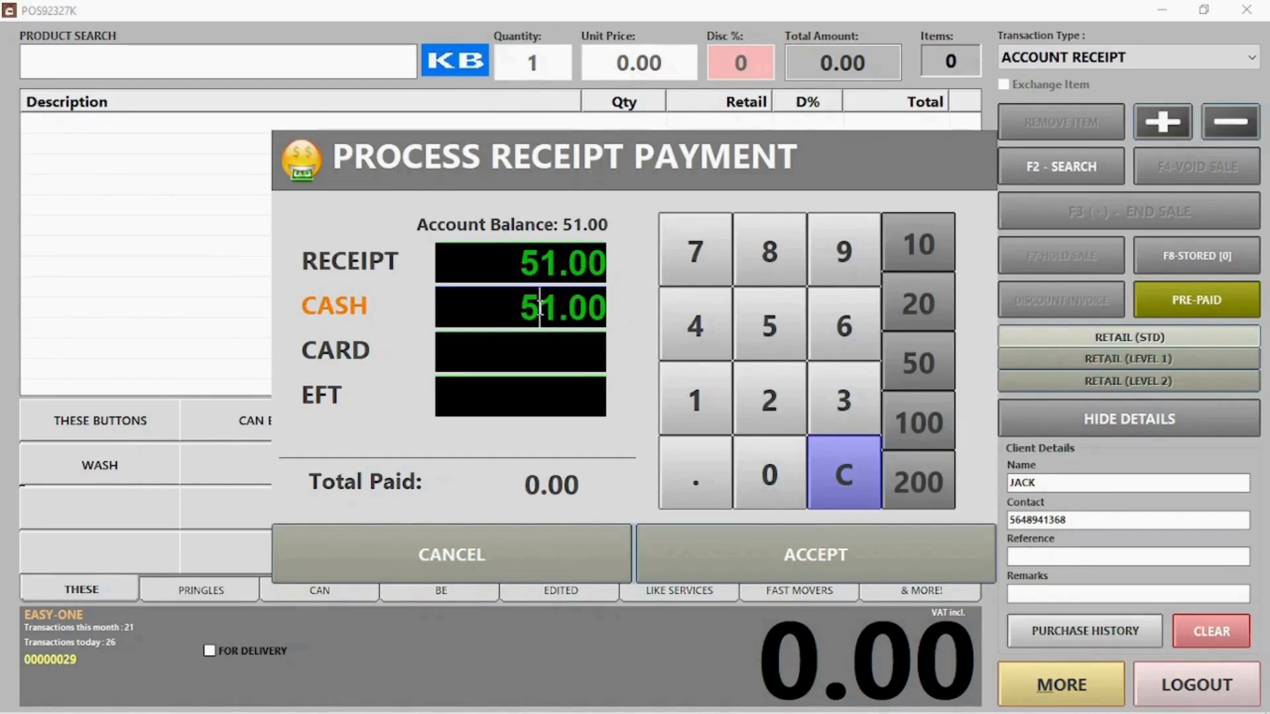
click(540, 308)
key(BackSpace)
text(3)
click(523, 350)
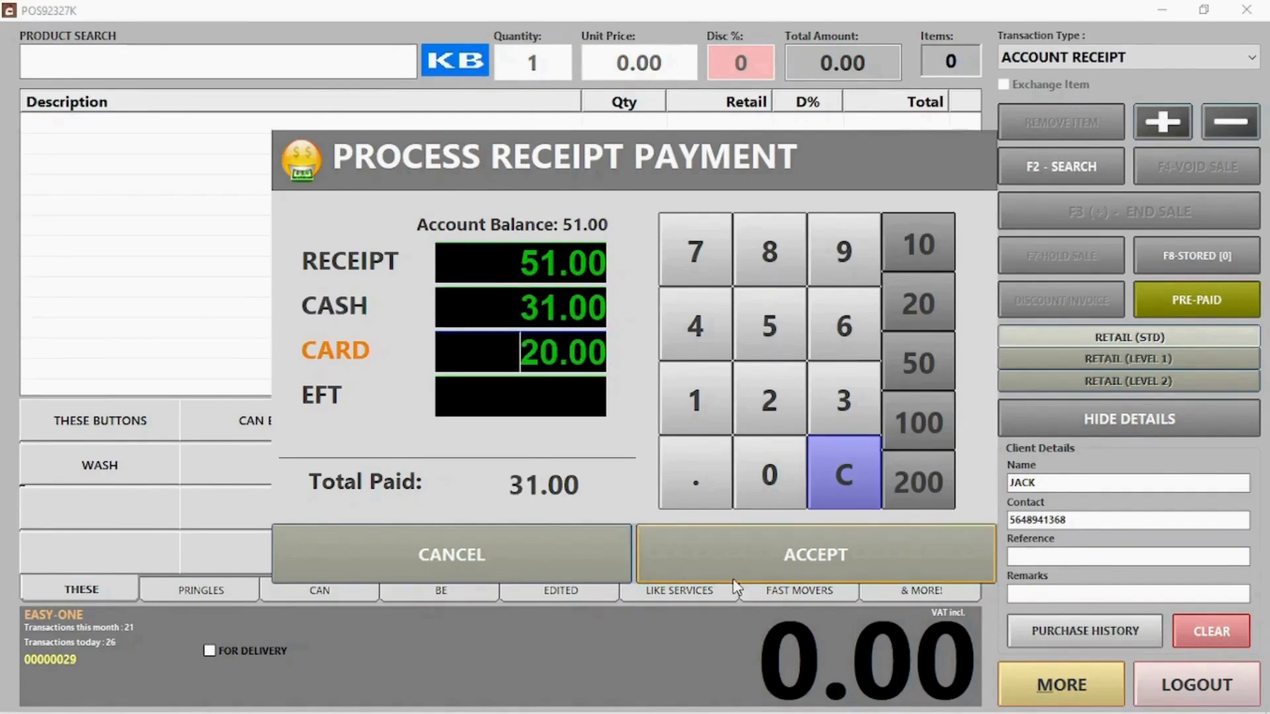
click(784, 558)
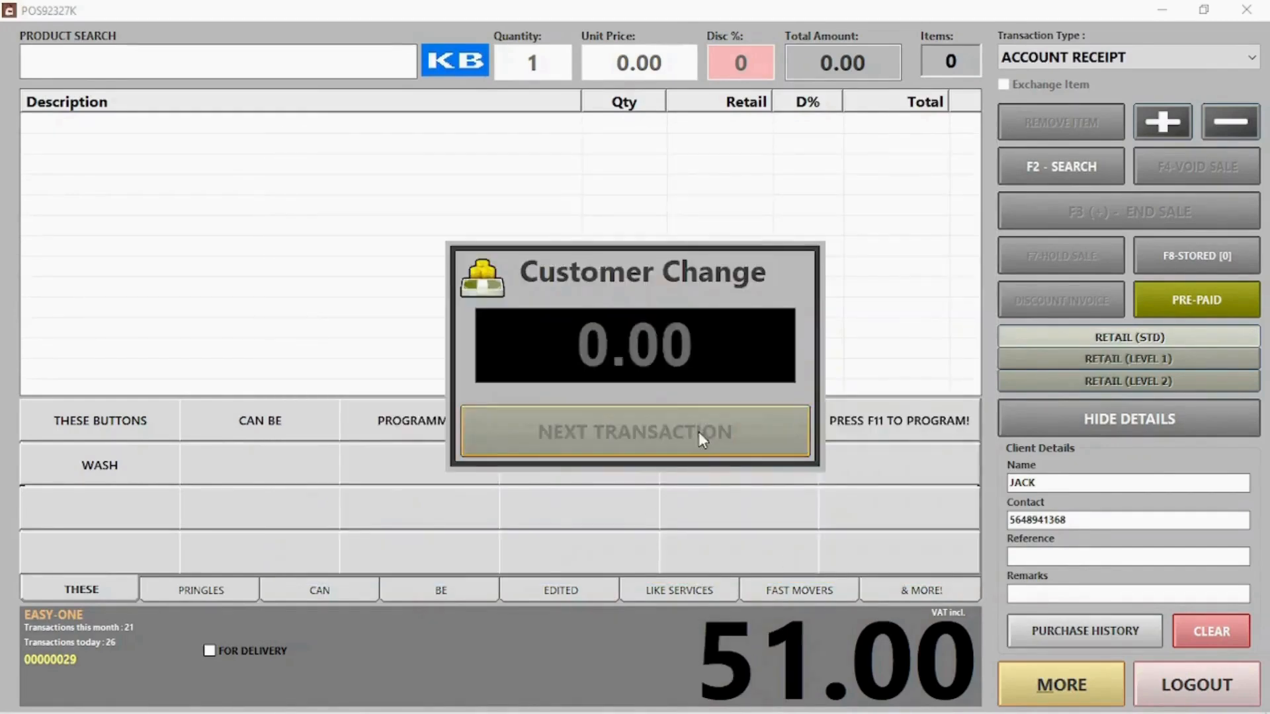
click(699, 431)
click(696, 433)
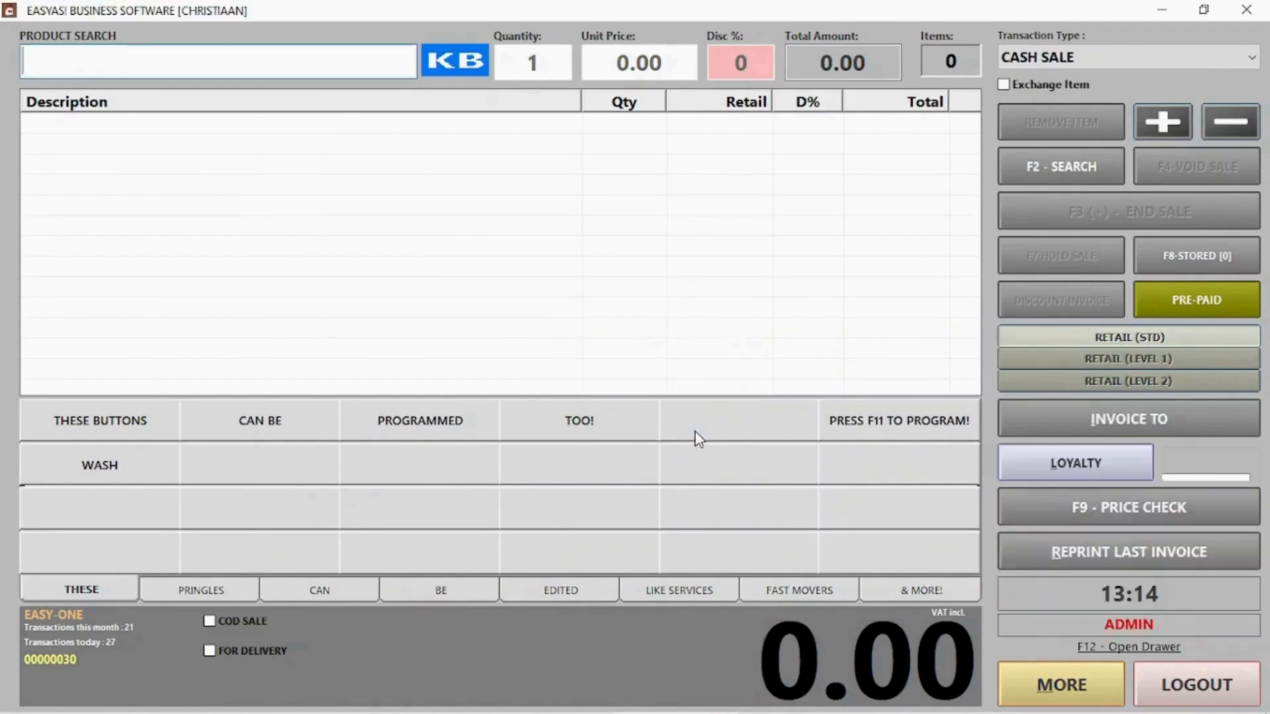
Start a quotation for a walk-in client, entering their contact number and name
click(1085, 56)
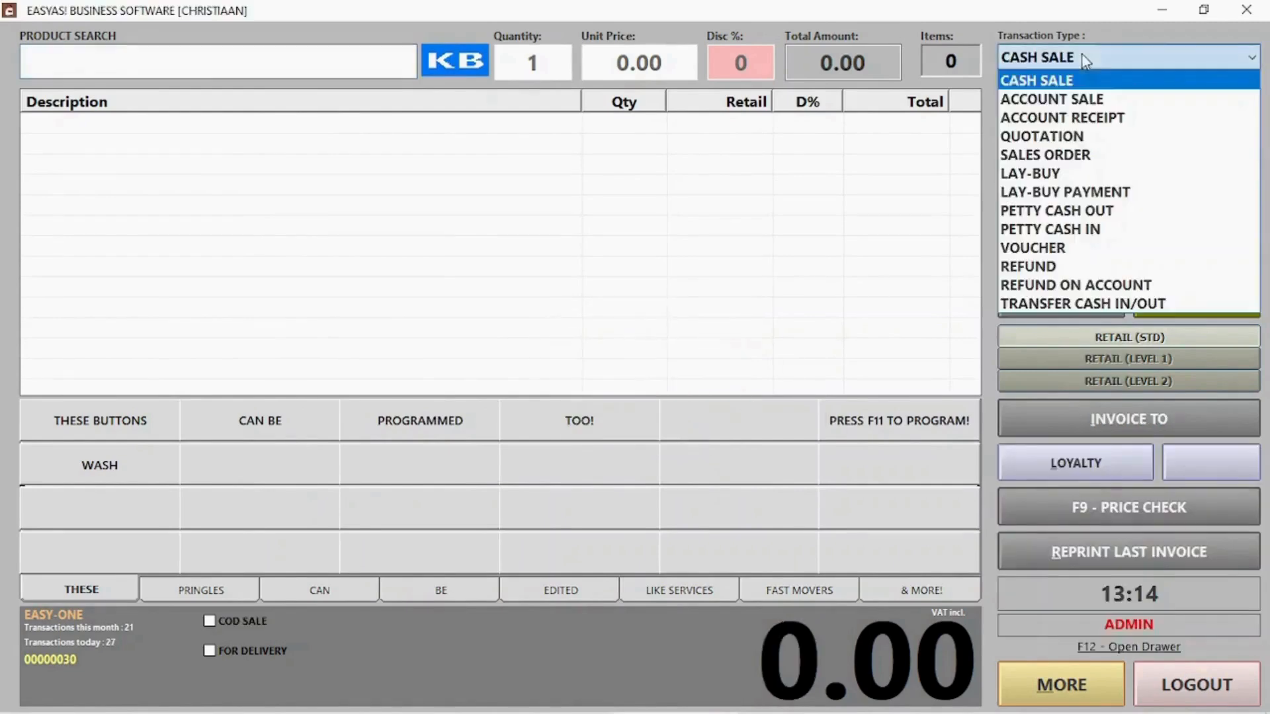
click(1069, 136)
click(619, 430)
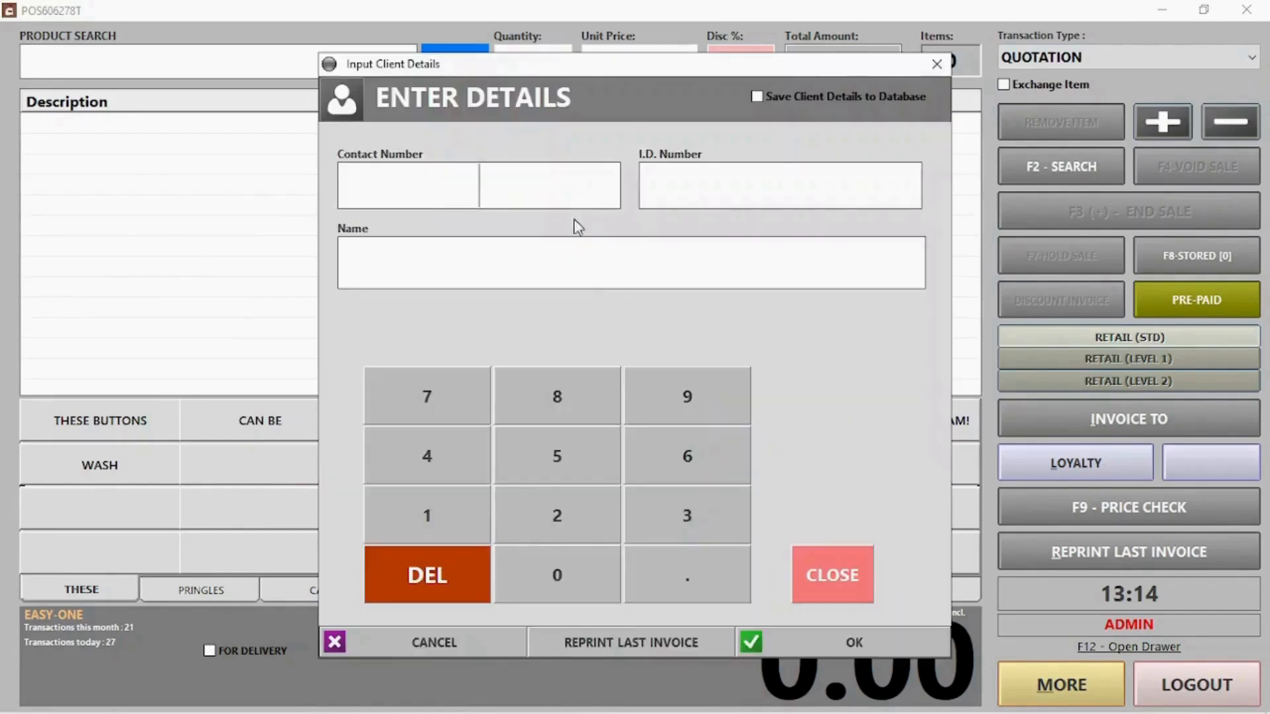
text(421566326)
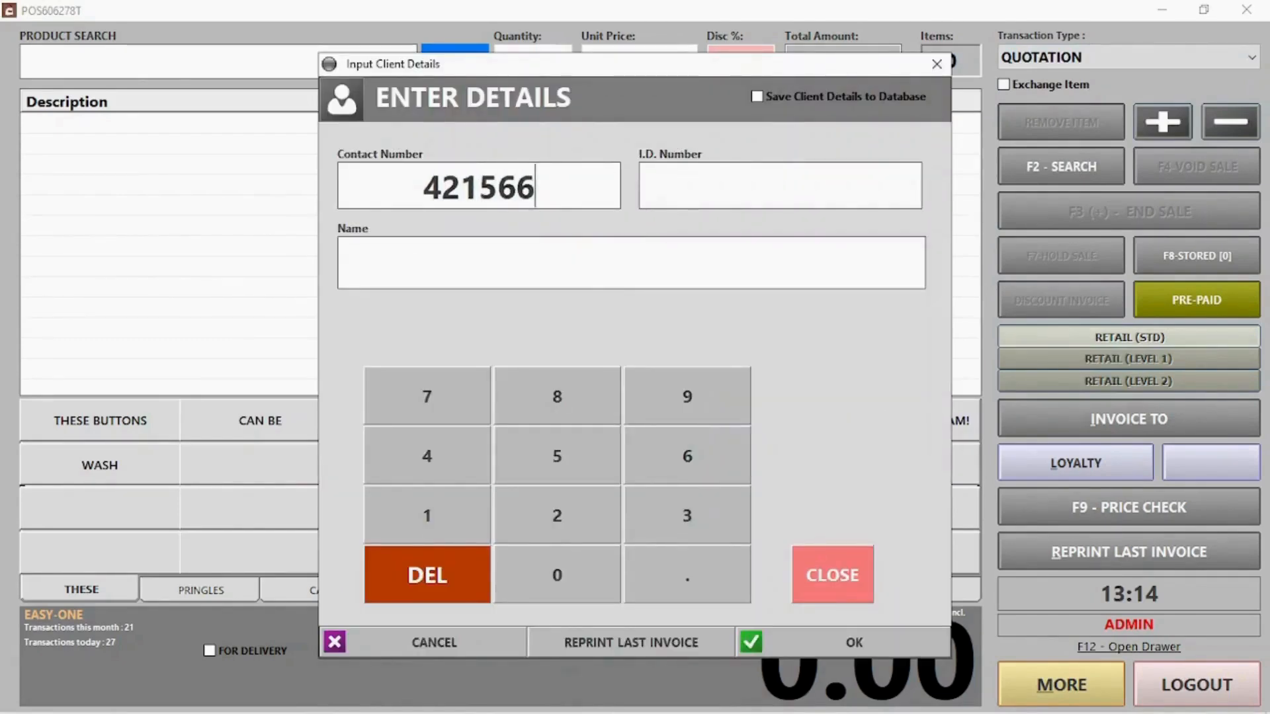
click(471, 239)
text(Jill)
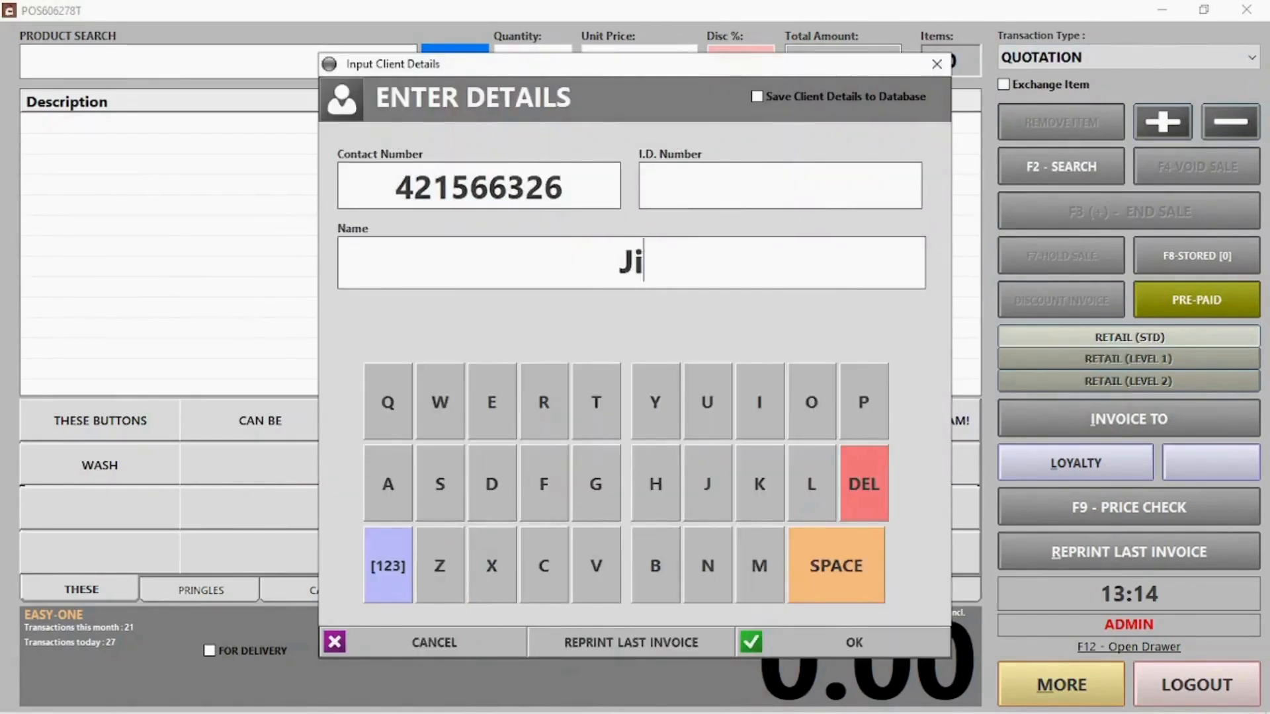
click(857, 647)
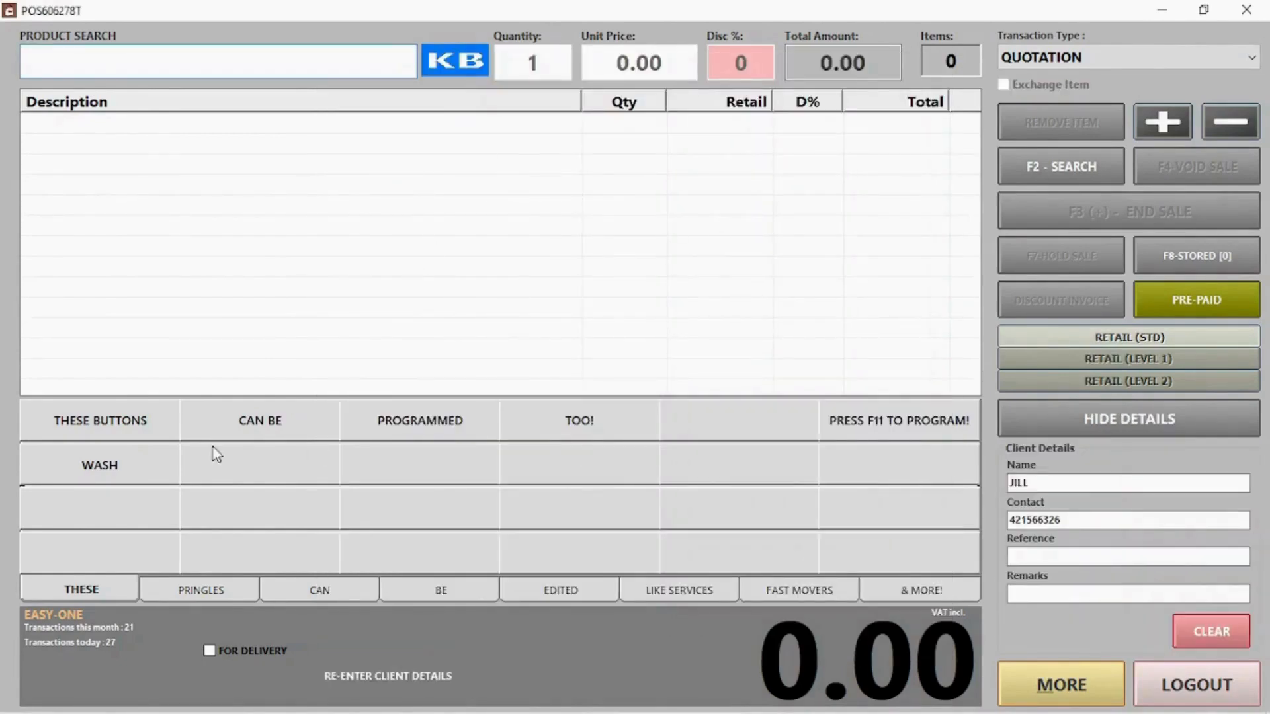
Add PRINGLES CHEESE CHIVES, CHUTNEY and S&V to the quotation and finish it
click(198, 590)
click(99, 421)
click(226, 422)
click(420, 420)
click(1180, 214)
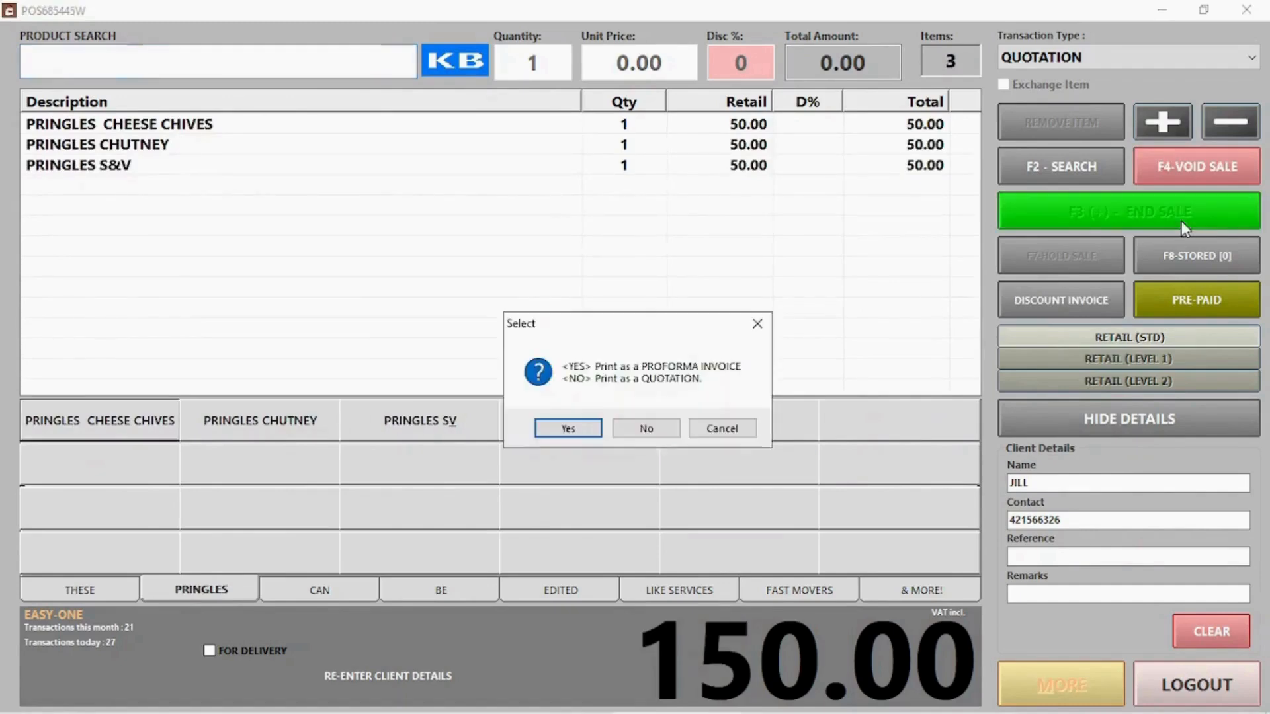
Issue it as a quotation without printing, e-mail it to the client's address, then switch to lay-buy
click(647, 428)
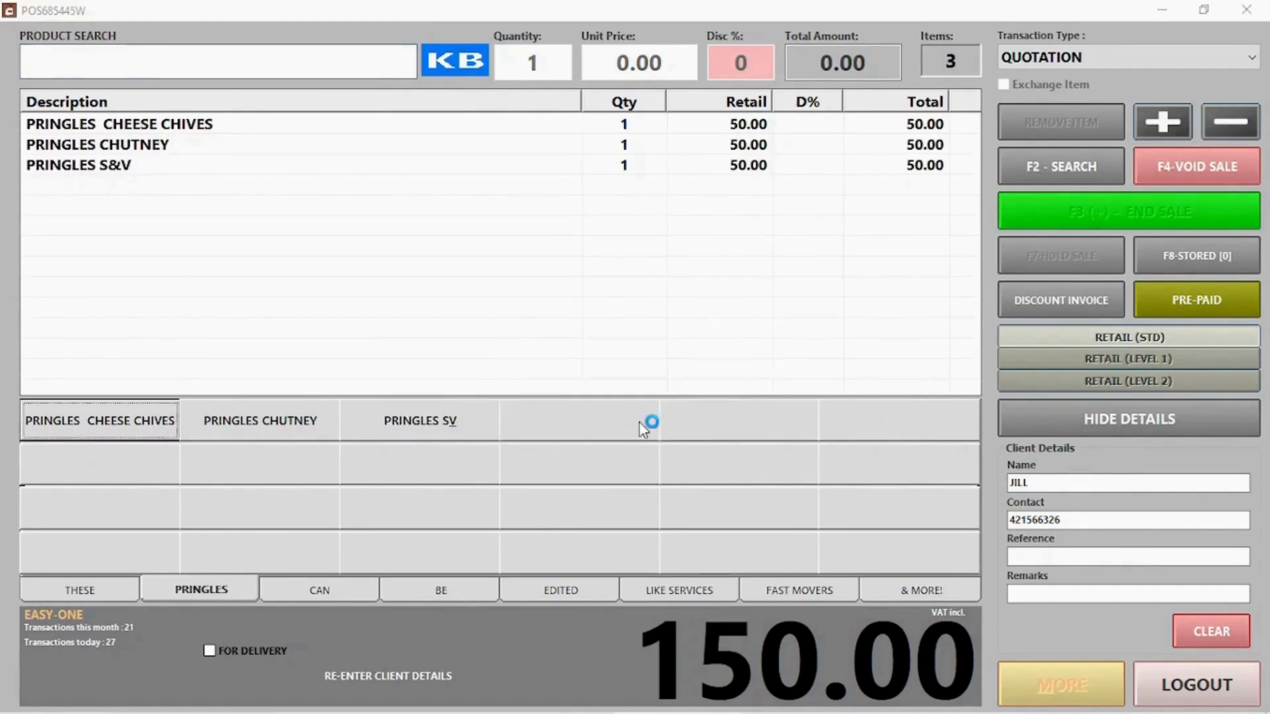
click(682, 618)
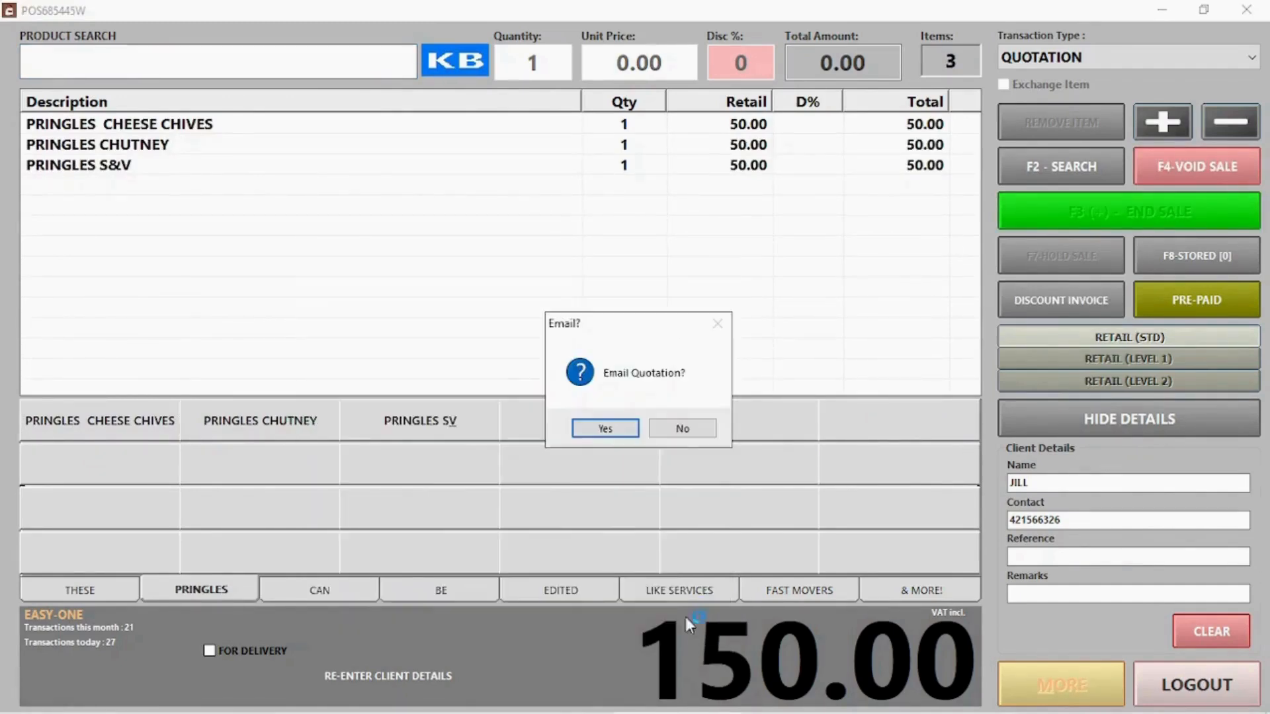
click(605, 428)
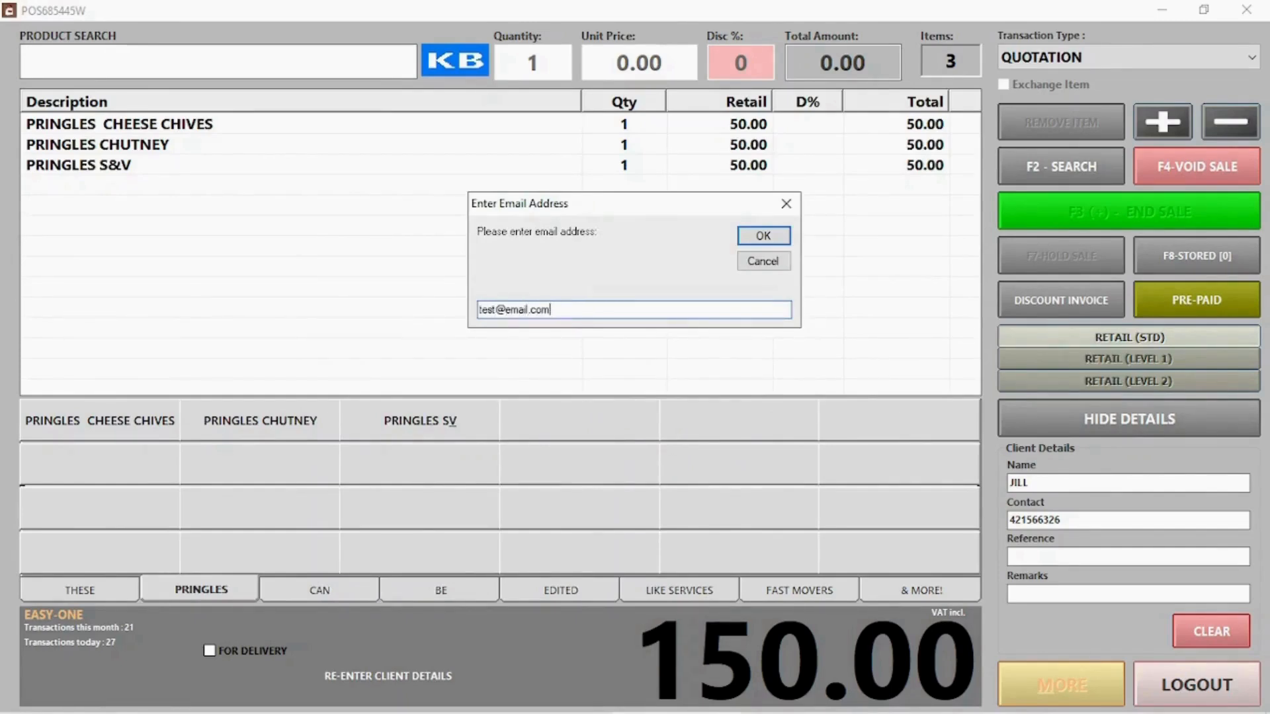
text(test@email.com)
click(762, 236)
click(615, 429)
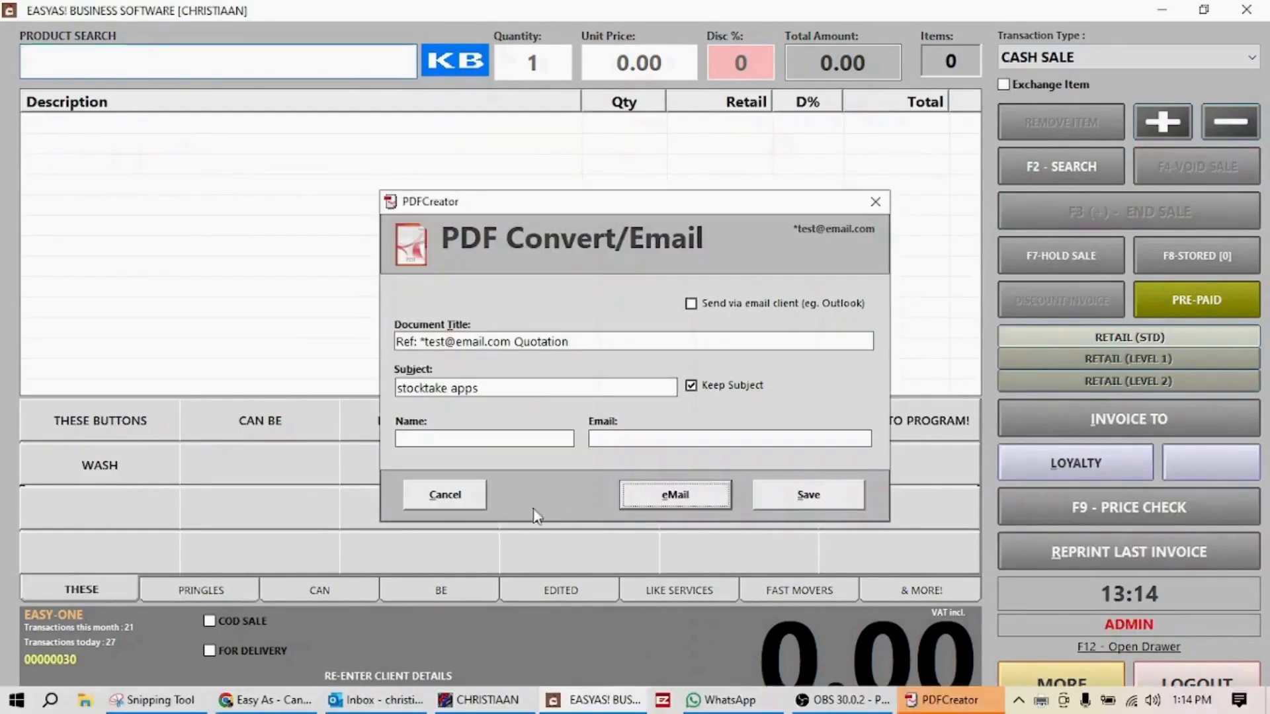
click(1125, 58)
click(1045, 170)
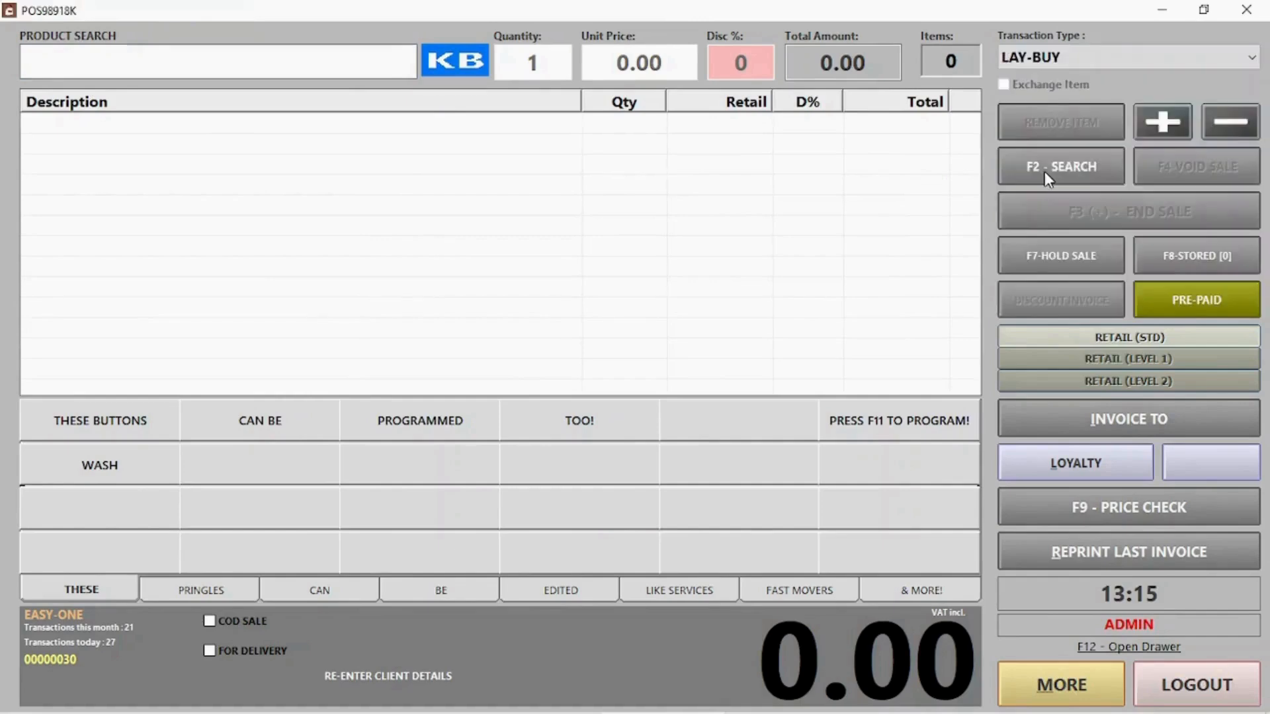
Attach the saved client to the lay-buy
text(jack)
key(Return)
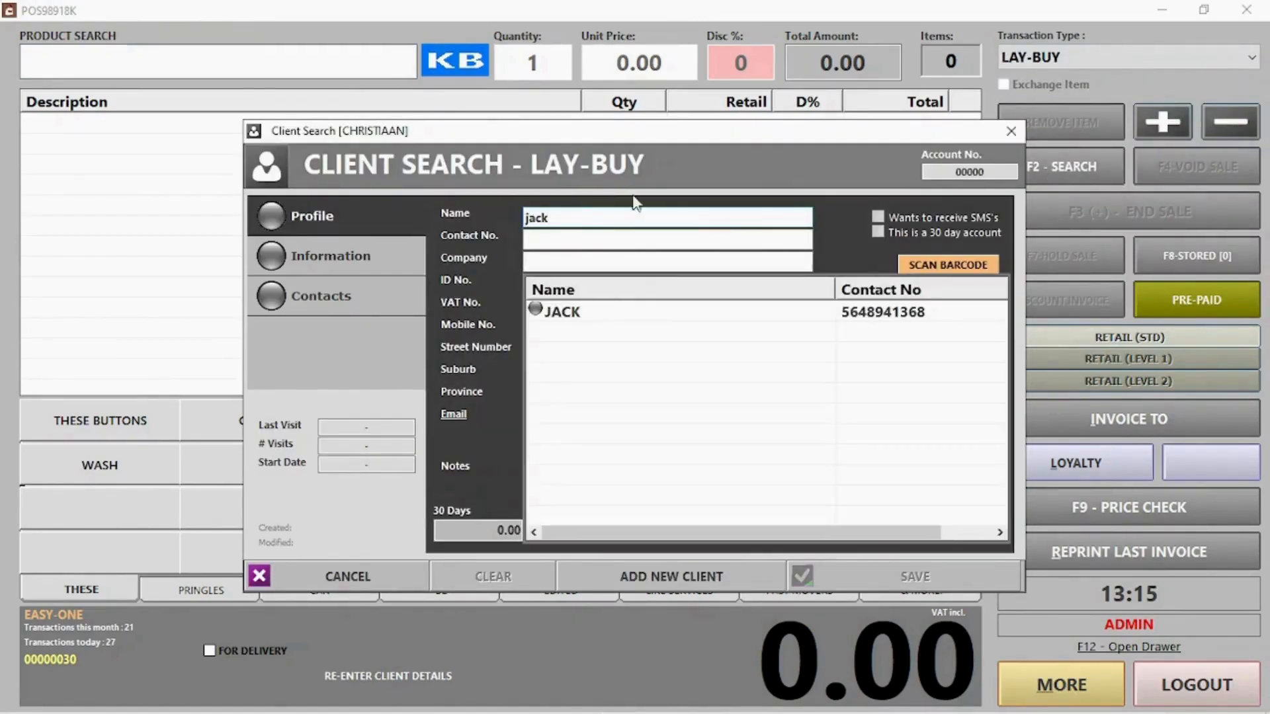
double_click(607, 318)
click(959, 574)
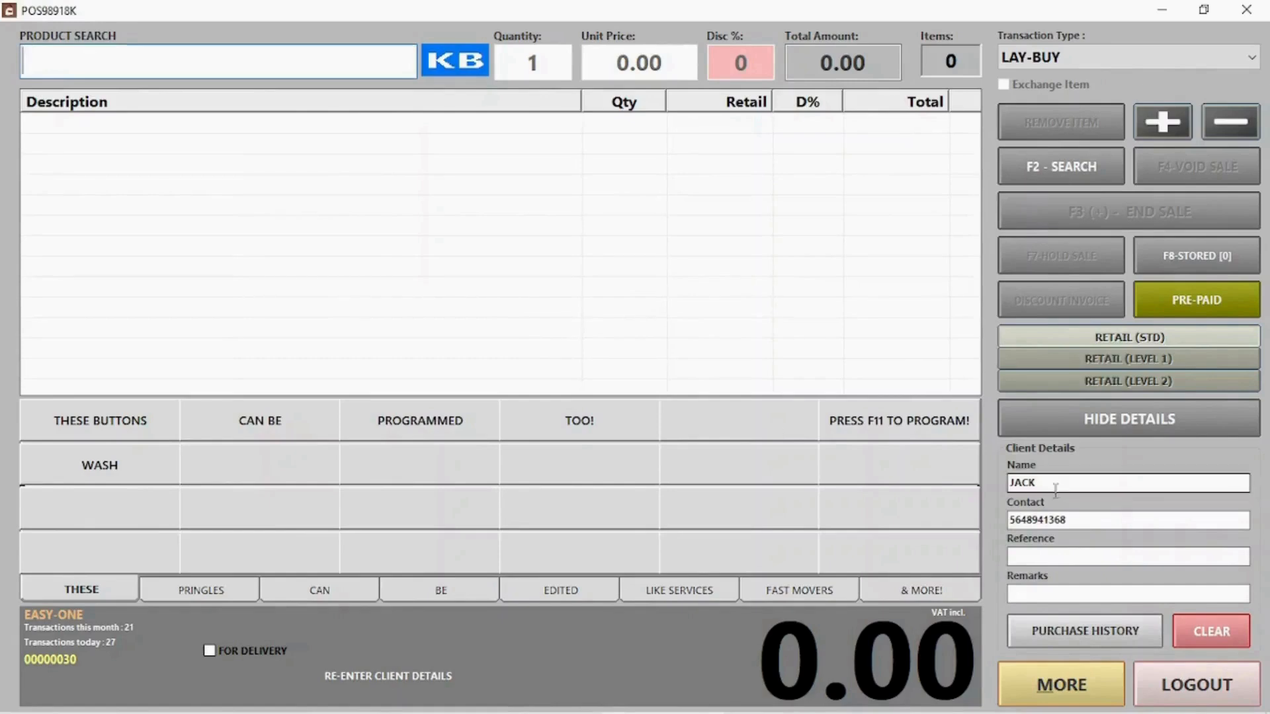
Add Pringles Cheese Chives, Chutney and S&V to the lay-buy
click(206, 592)
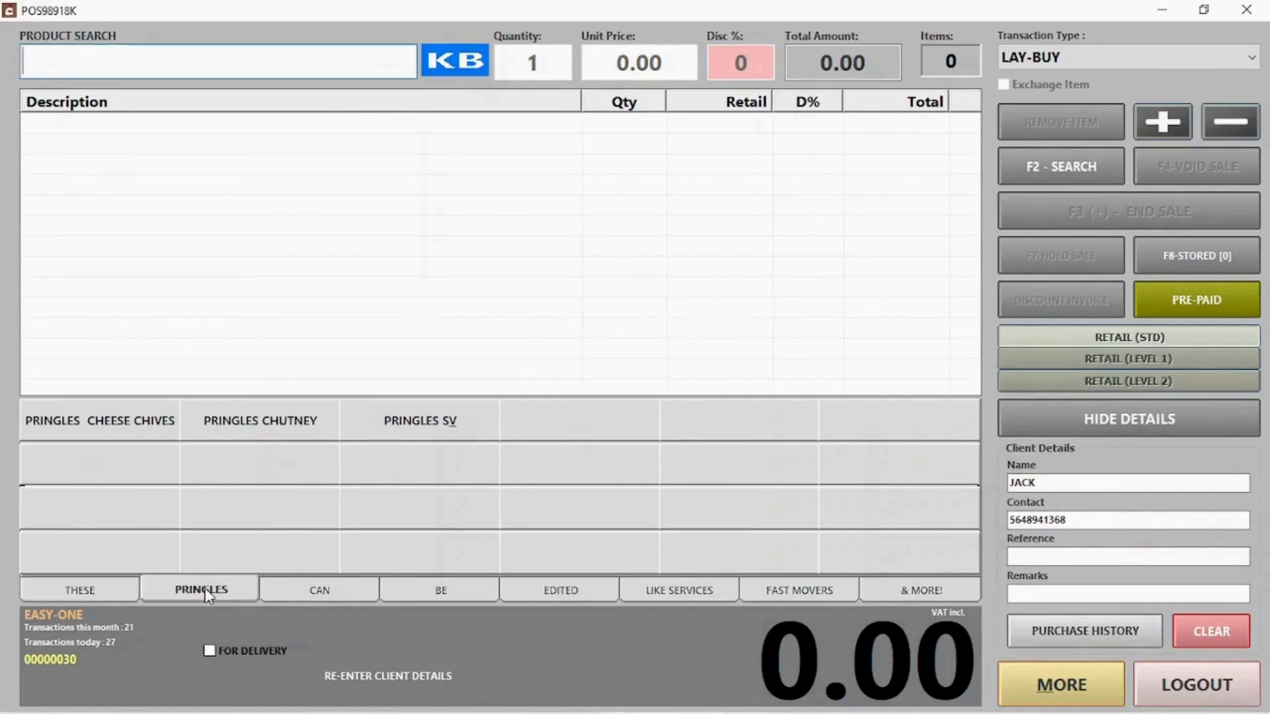
click(130, 431)
click(275, 430)
click(371, 426)
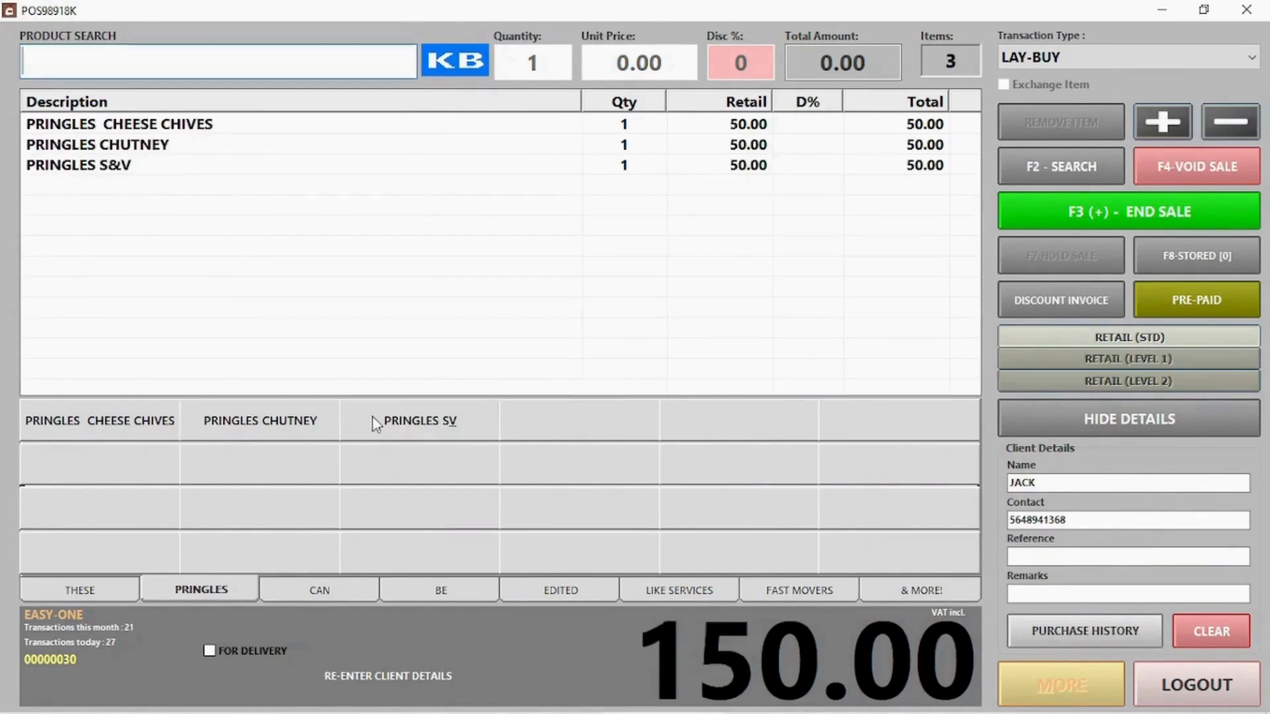
End the 150.00 lay-buy with a 60.00 cash deposit and move to the next transaction
click(1093, 213)
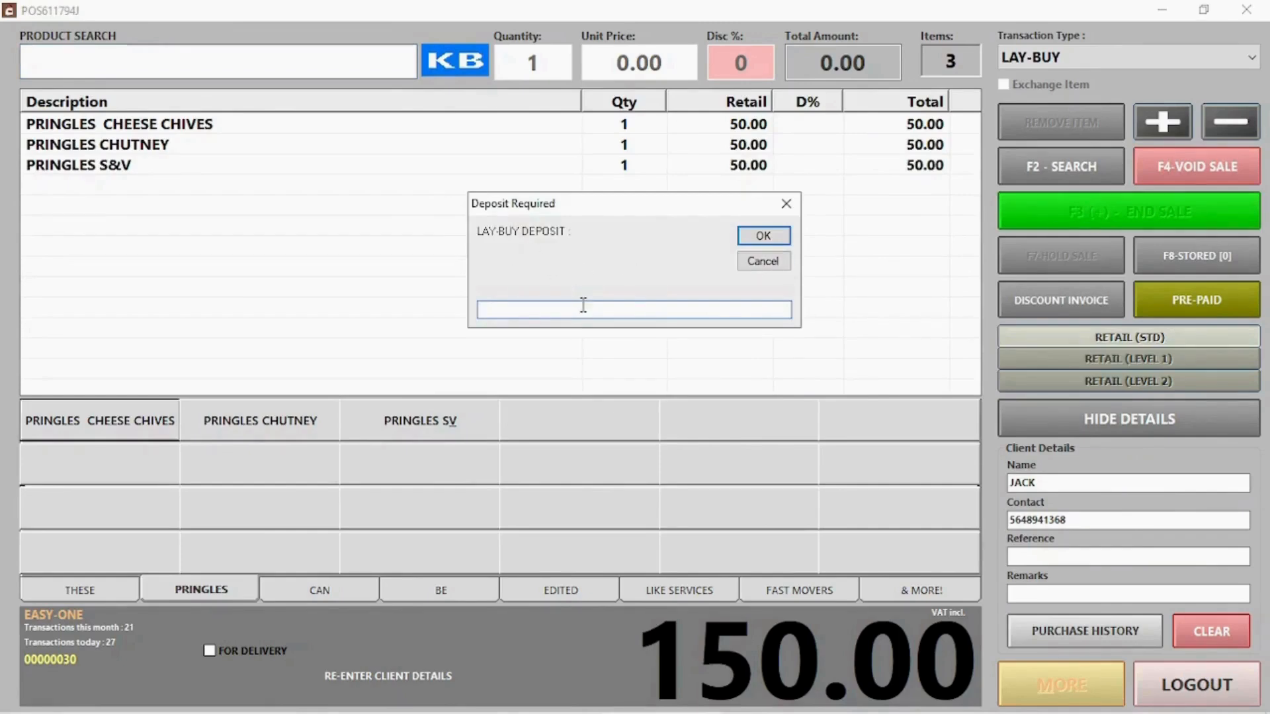
text(60)
key(Return)
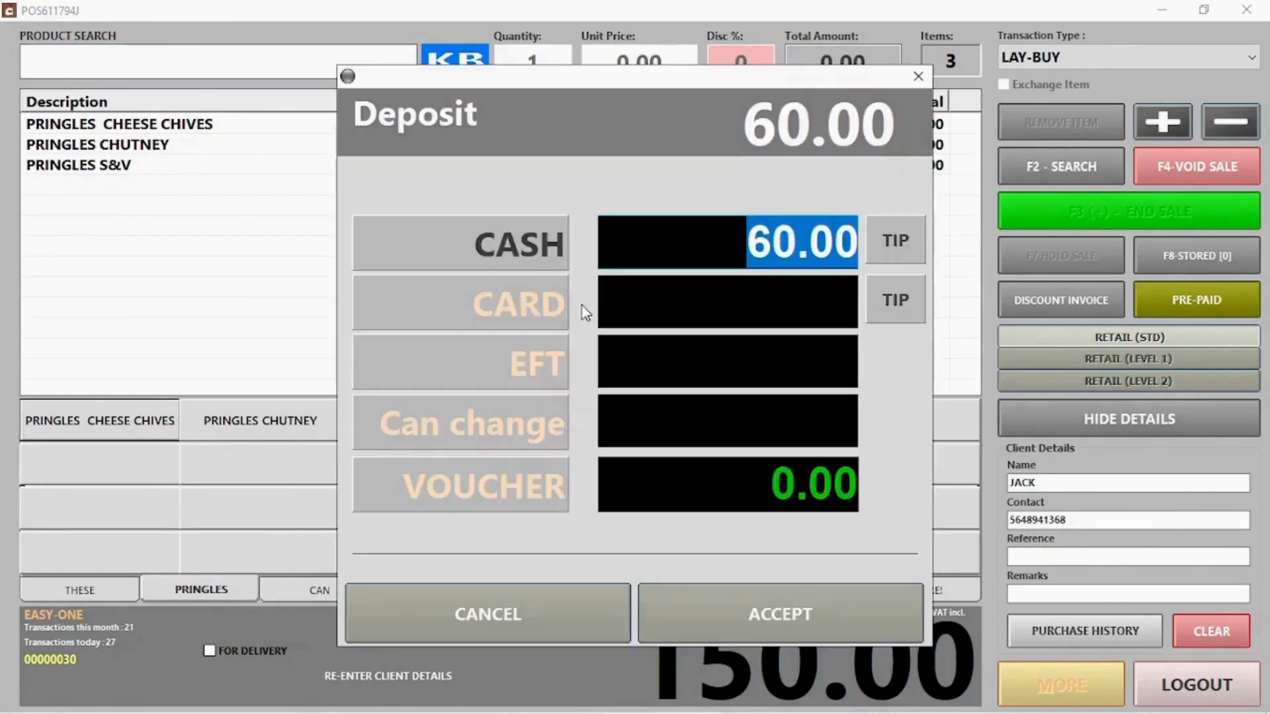
click(813, 615)
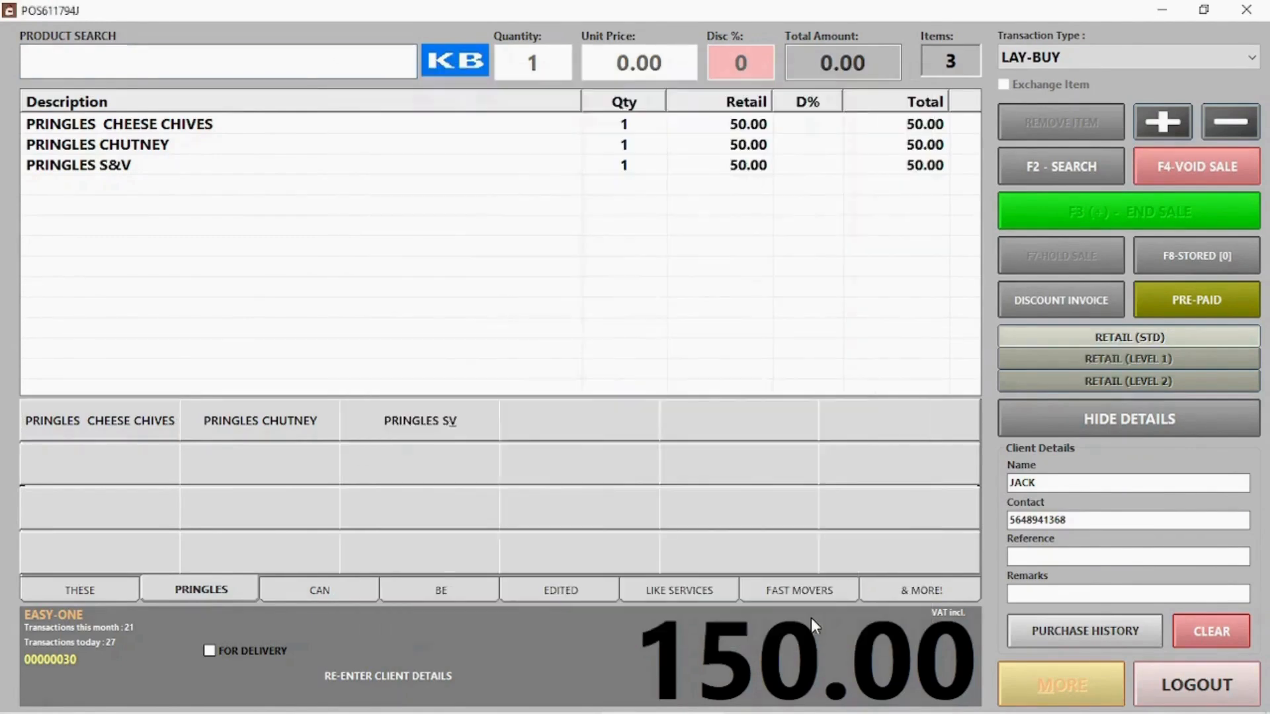
click(757, 462)
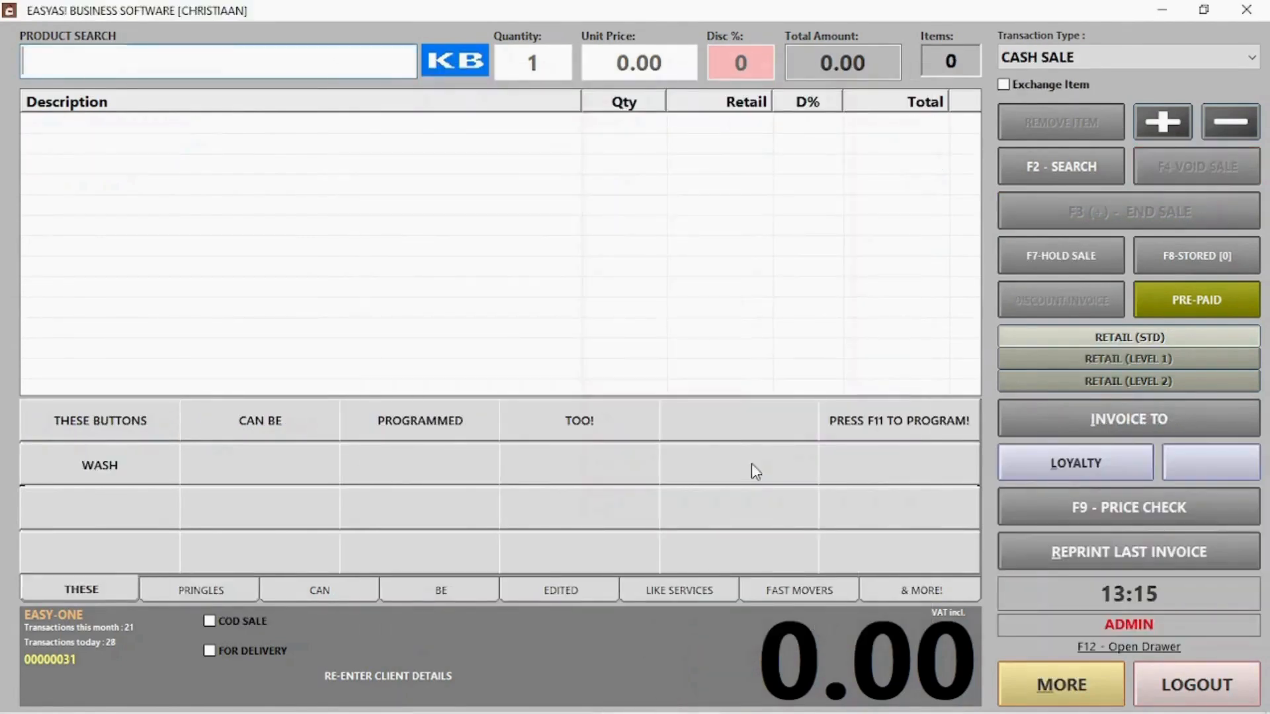
Pay the remaining 90.00 in cash on lay-buy 30 as a Lay-Buy Payment
click(1109, 53)
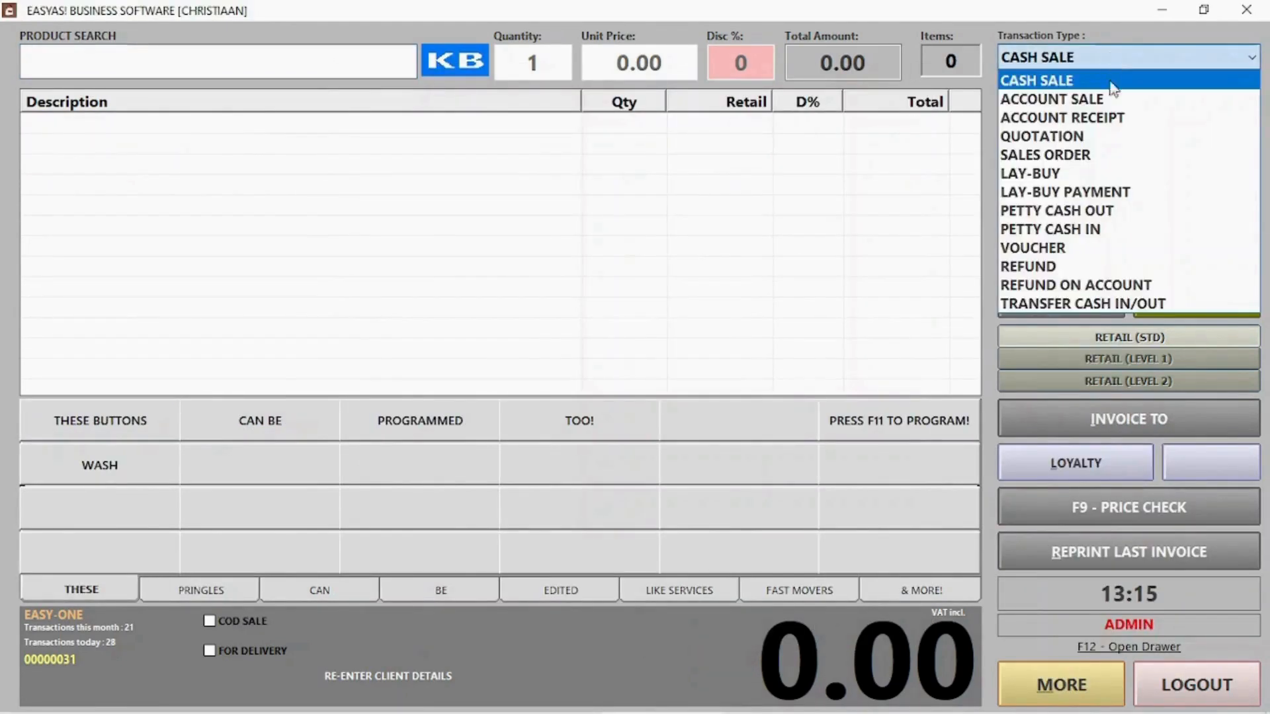
click(1090, 192)
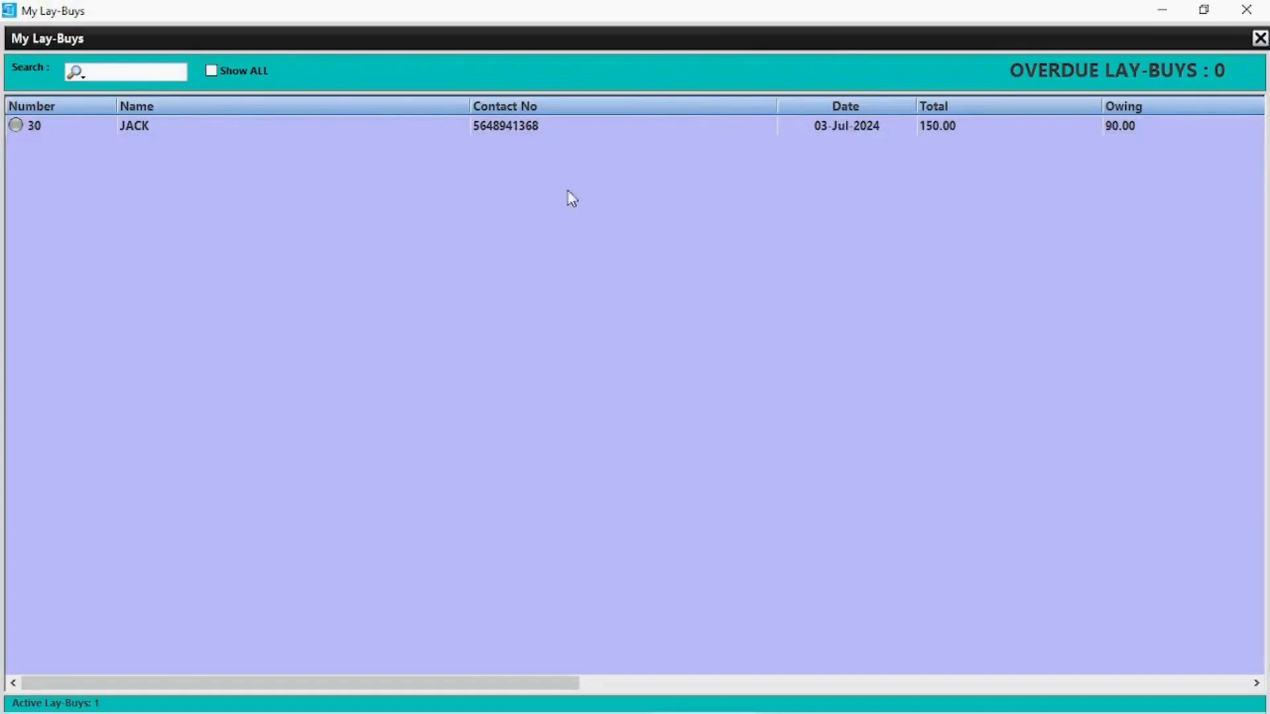
double_click(222, 126)
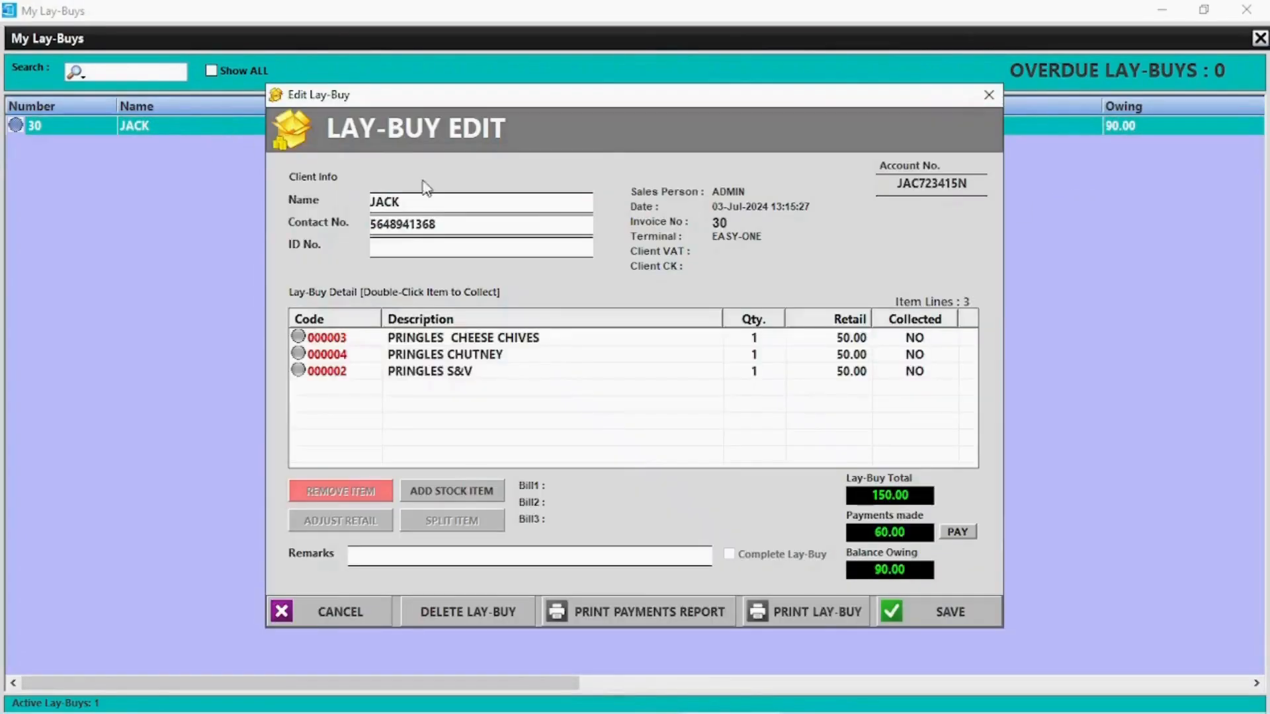
click(952, 531)
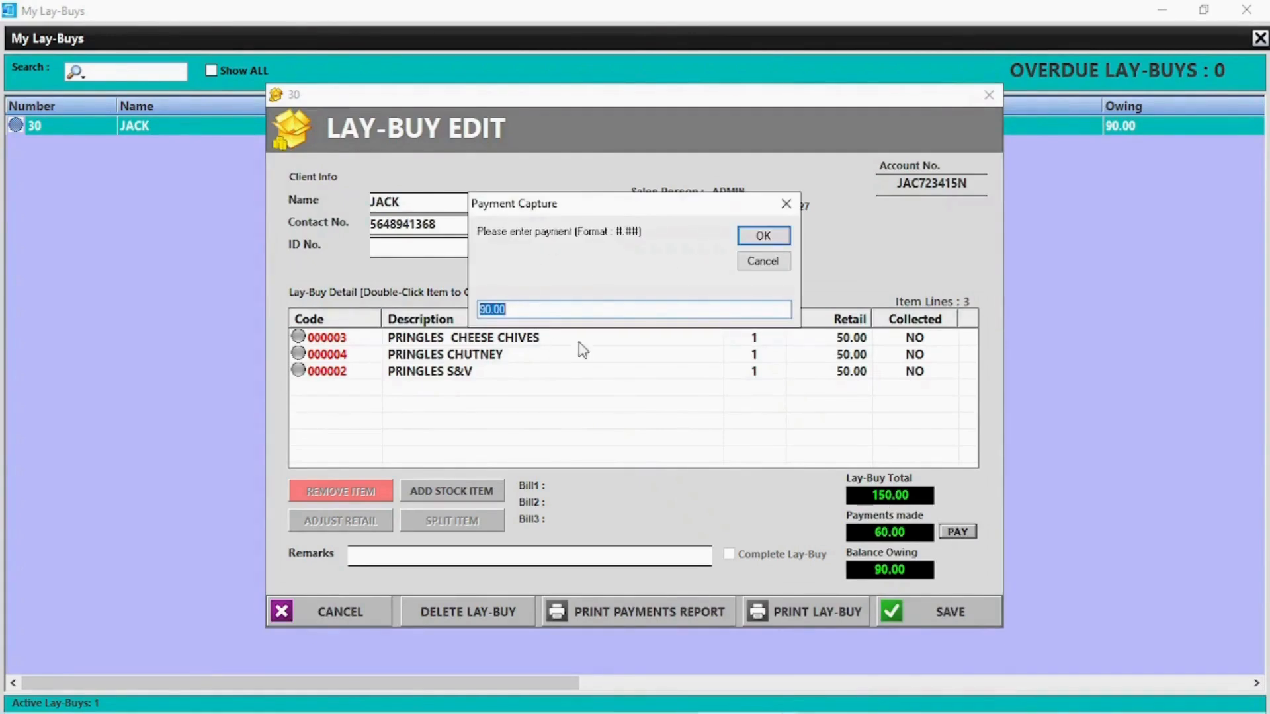
click(766, 238)
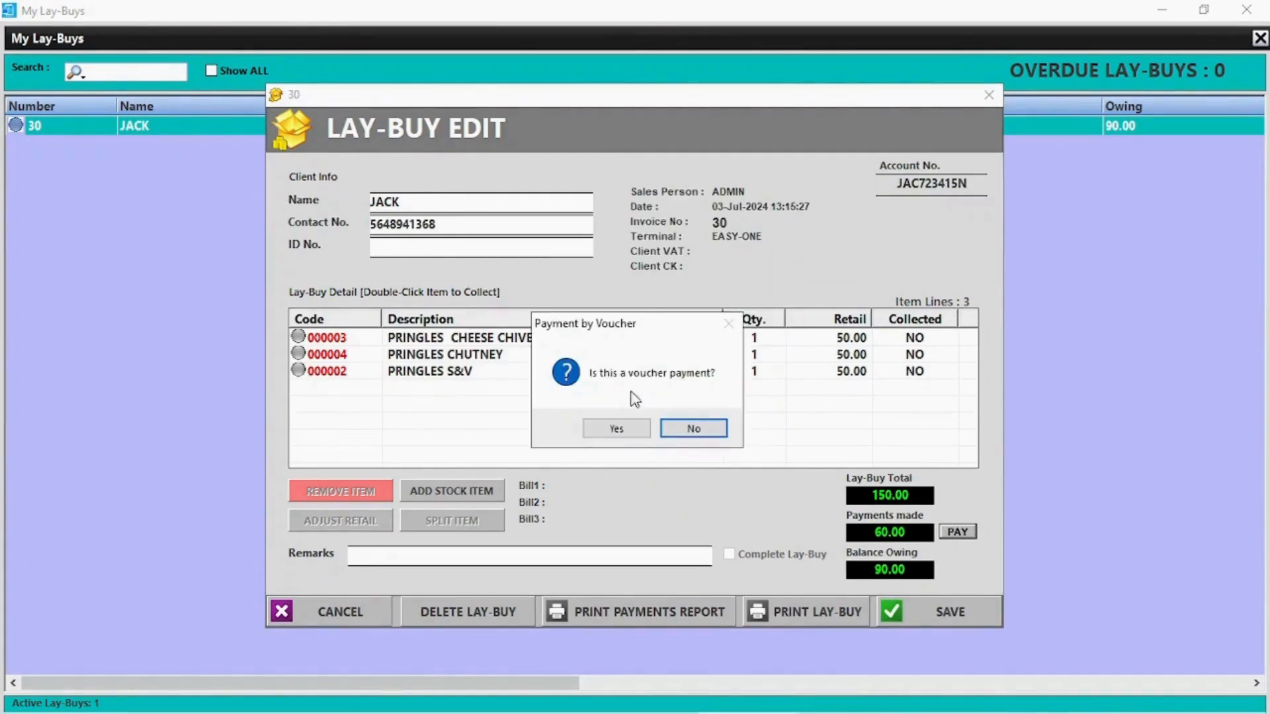
click(719, 433)
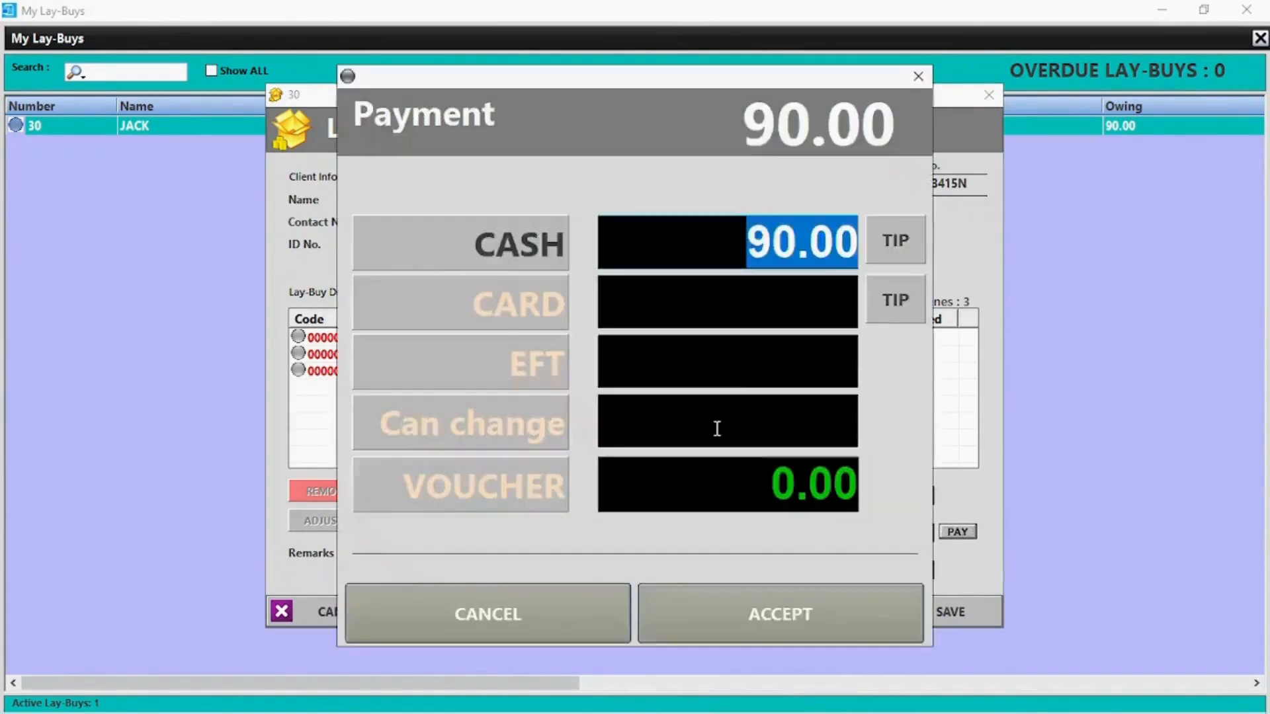
click(787, 613)
click(738, 462)
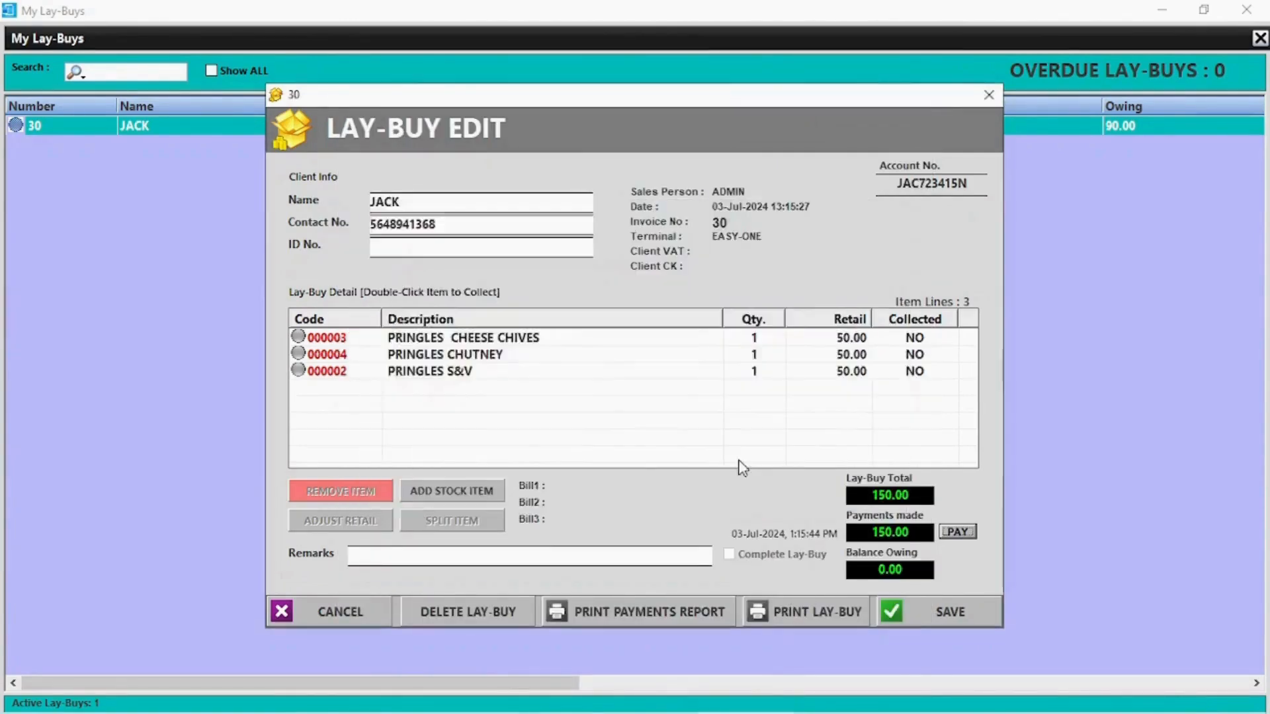
Close the My Lay-Buys list and return to the sale screen
click(255, 149)
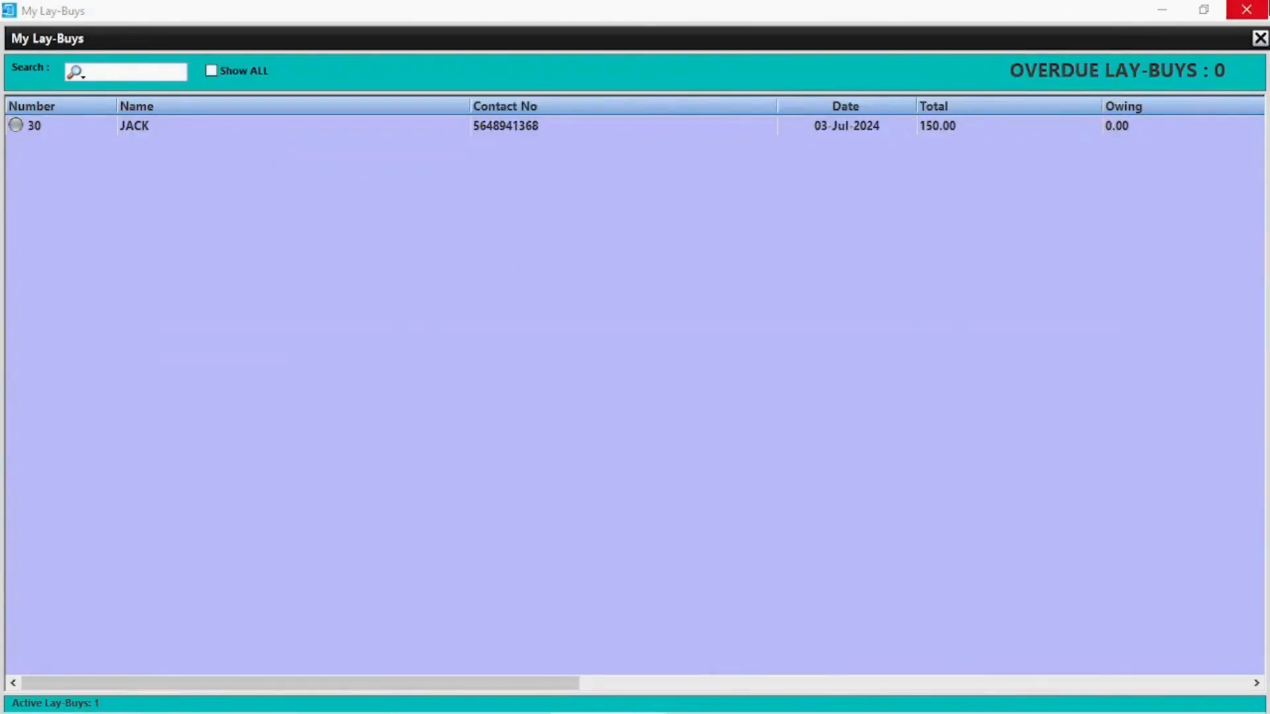
click(1246, 9)
click(1091, 58)
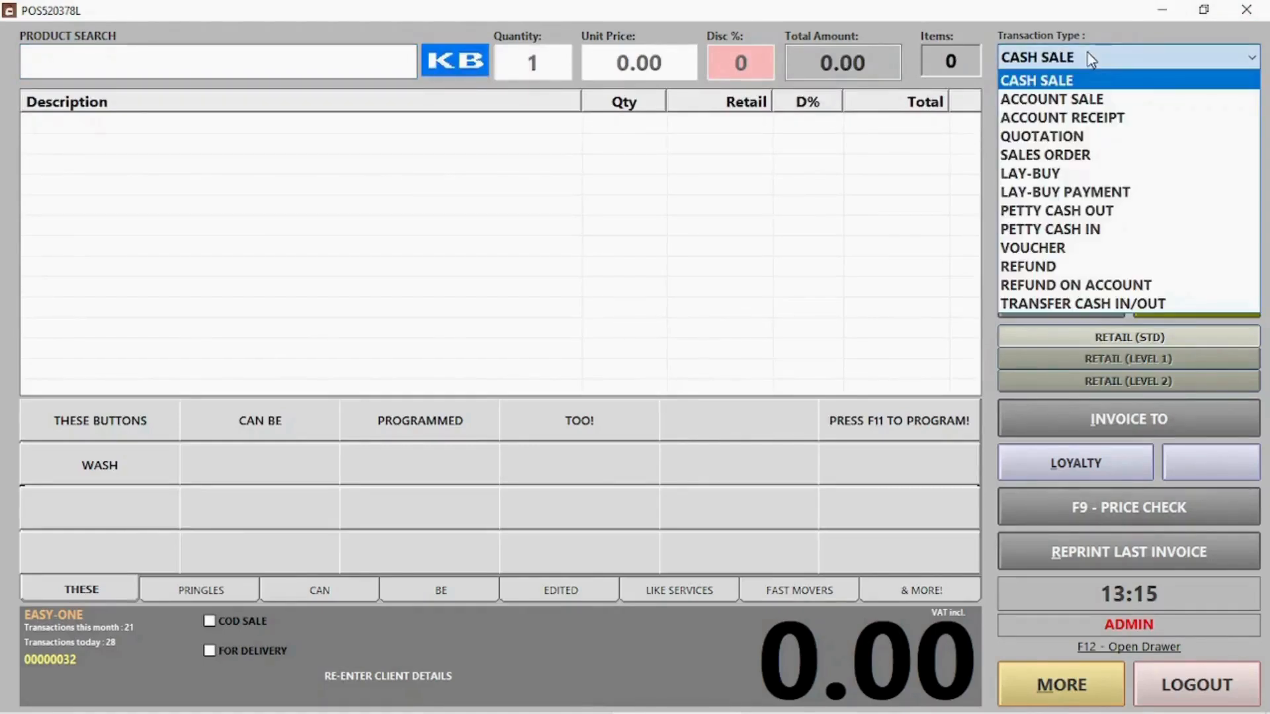
Pay out 3000.00 petty cash to supplier TEST for invoice INV 53268
click(1057, 210)
click(538, 163)
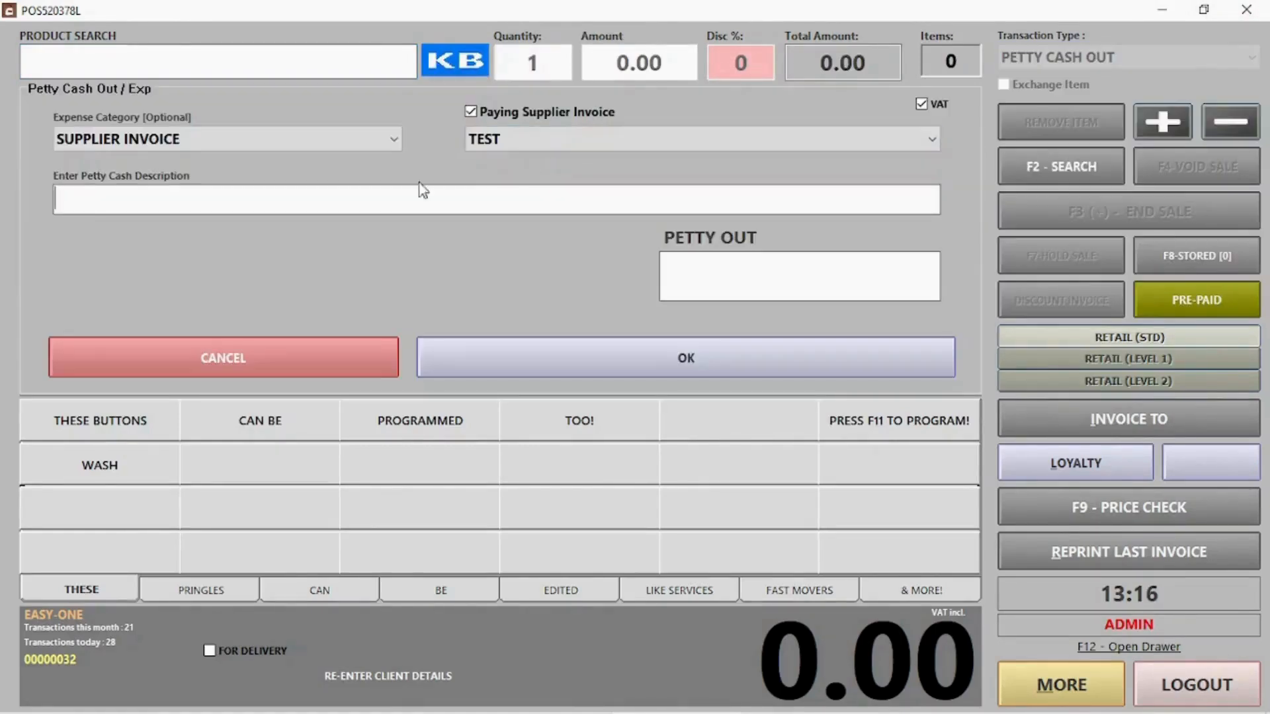
text(INV 53268)
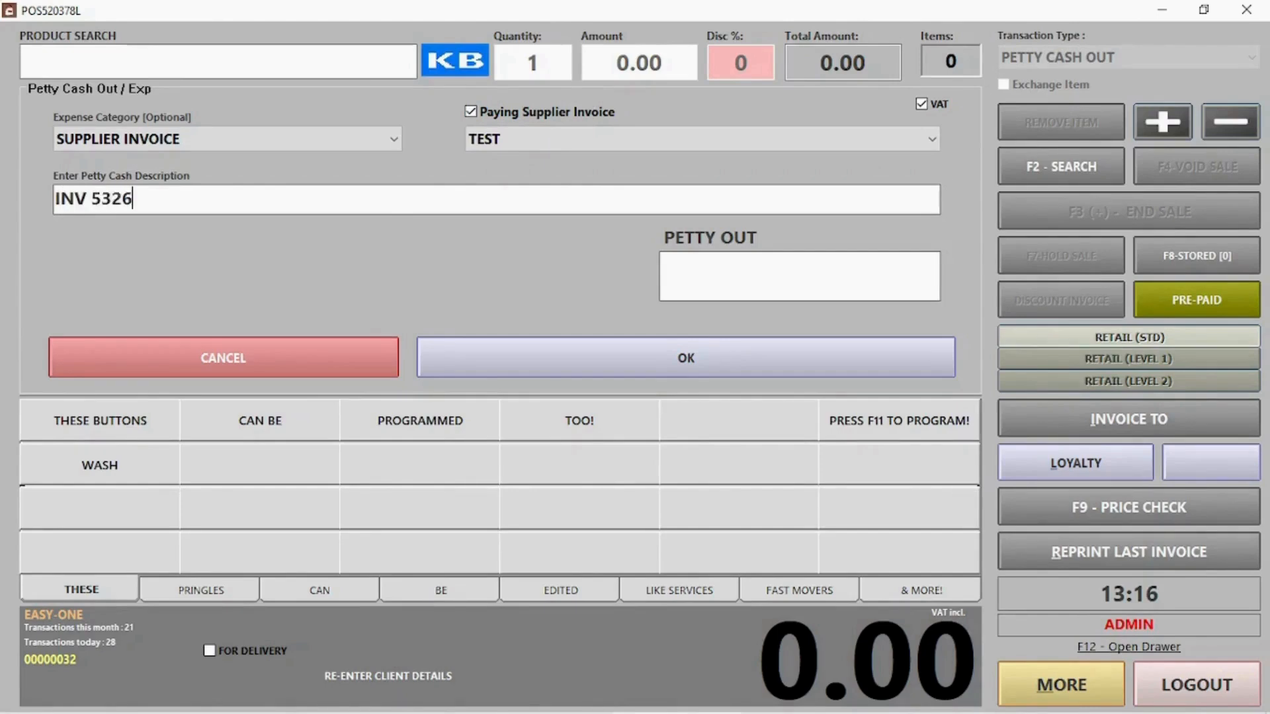
click(820, 264)
text(3000)
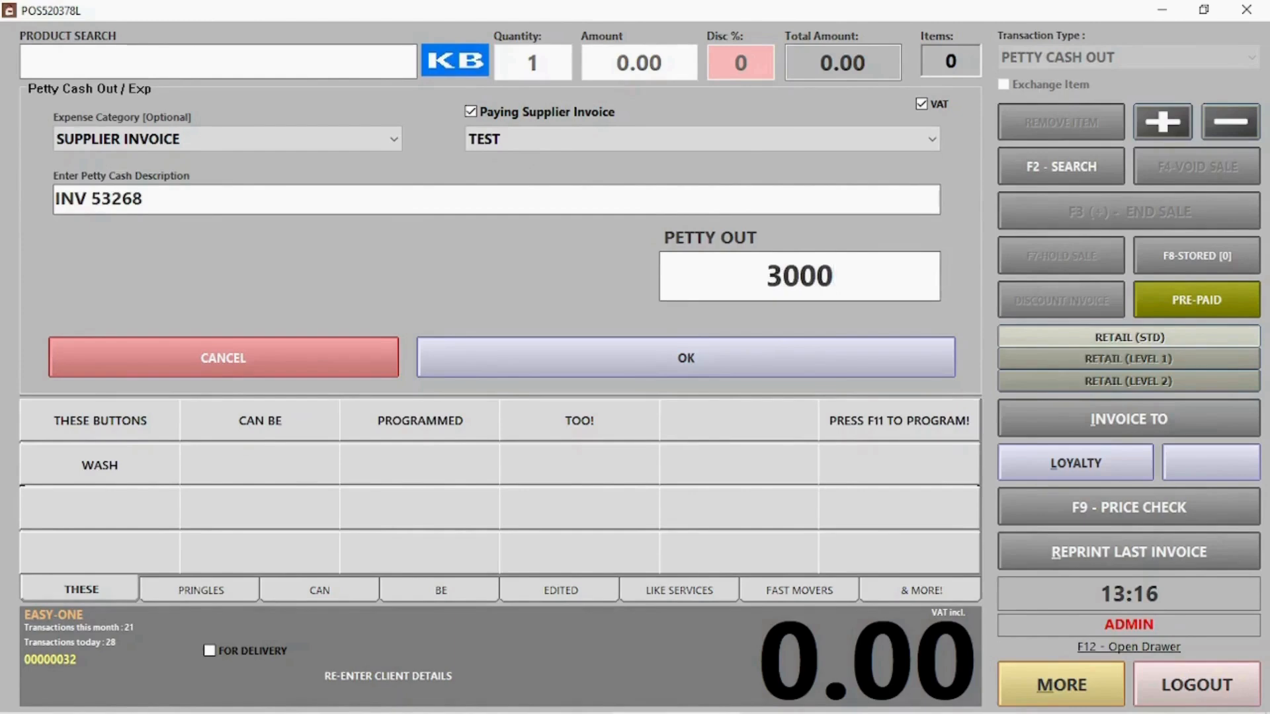
click(705, 360)
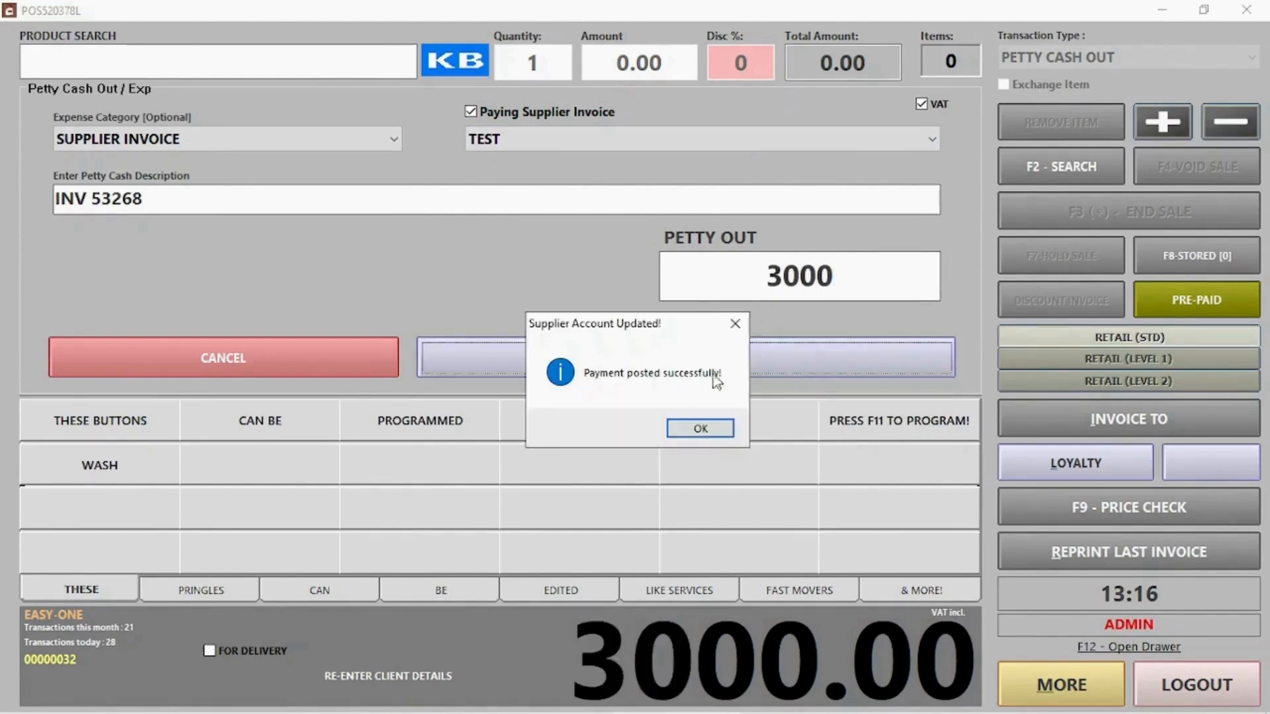
Acknowledge the account update, dispensed notice and printer error, and decline reprinting
click(701, 428)
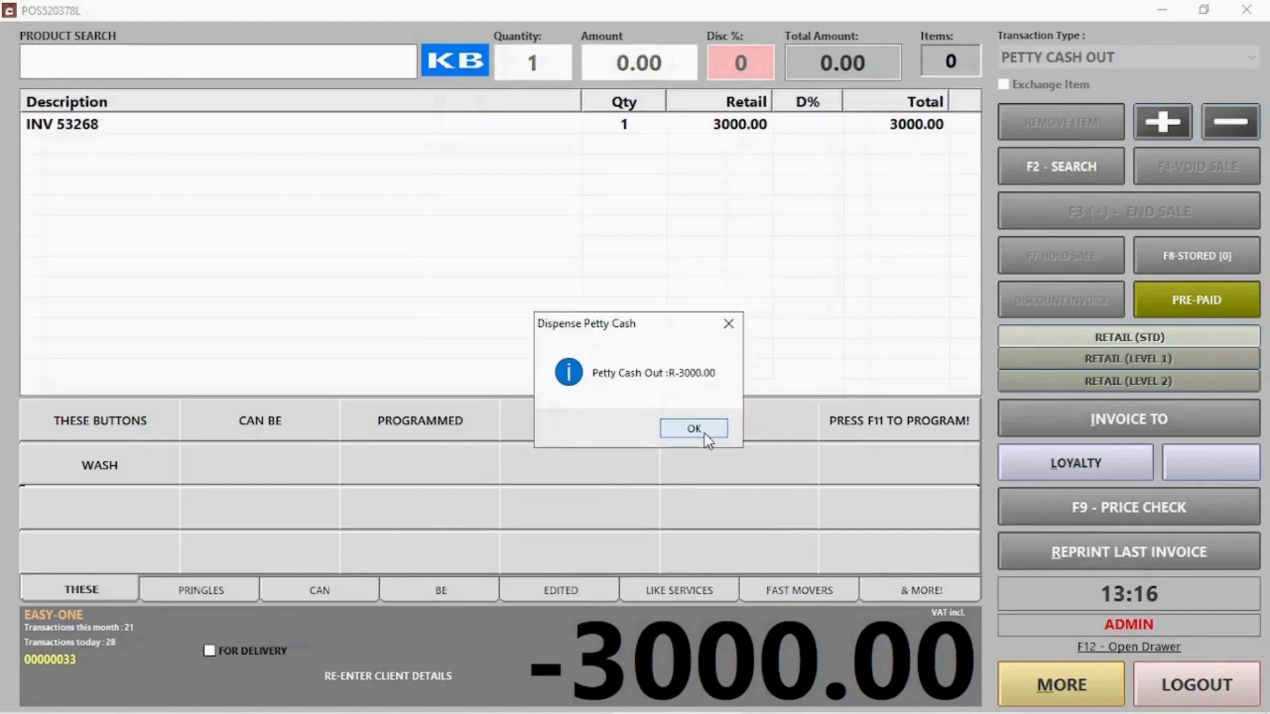
click(695, 429)
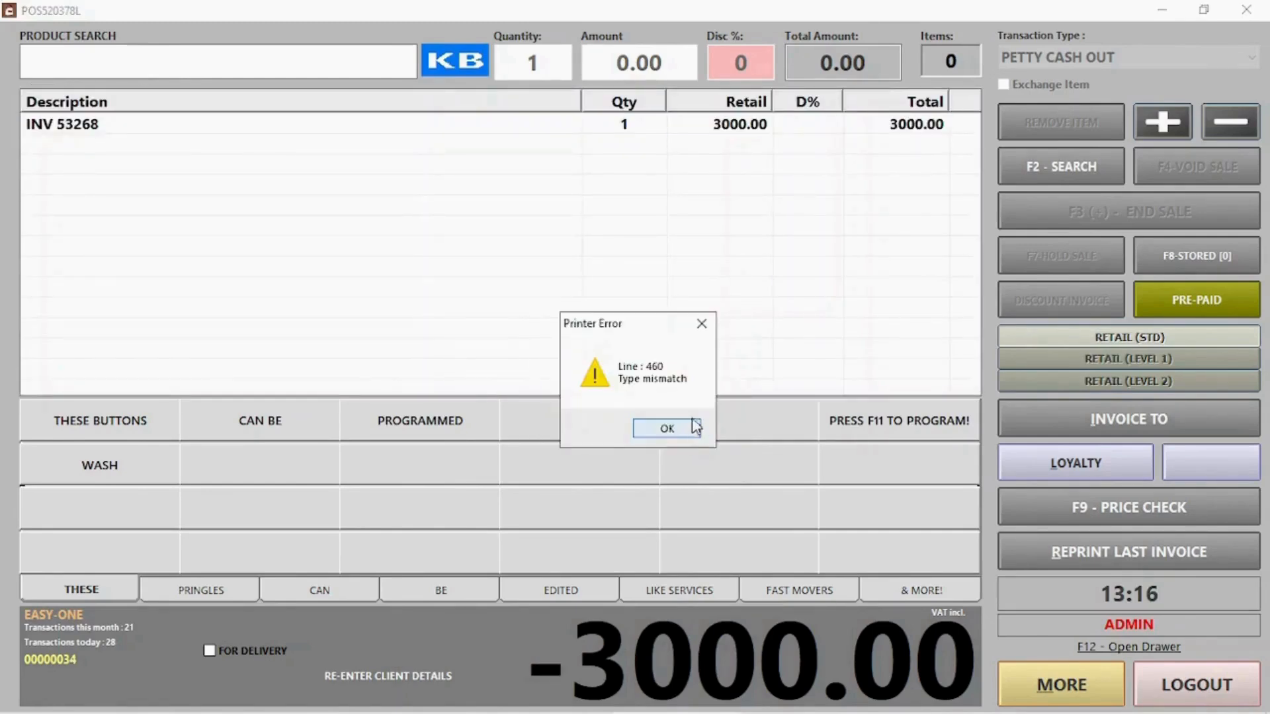
click(695, 427)
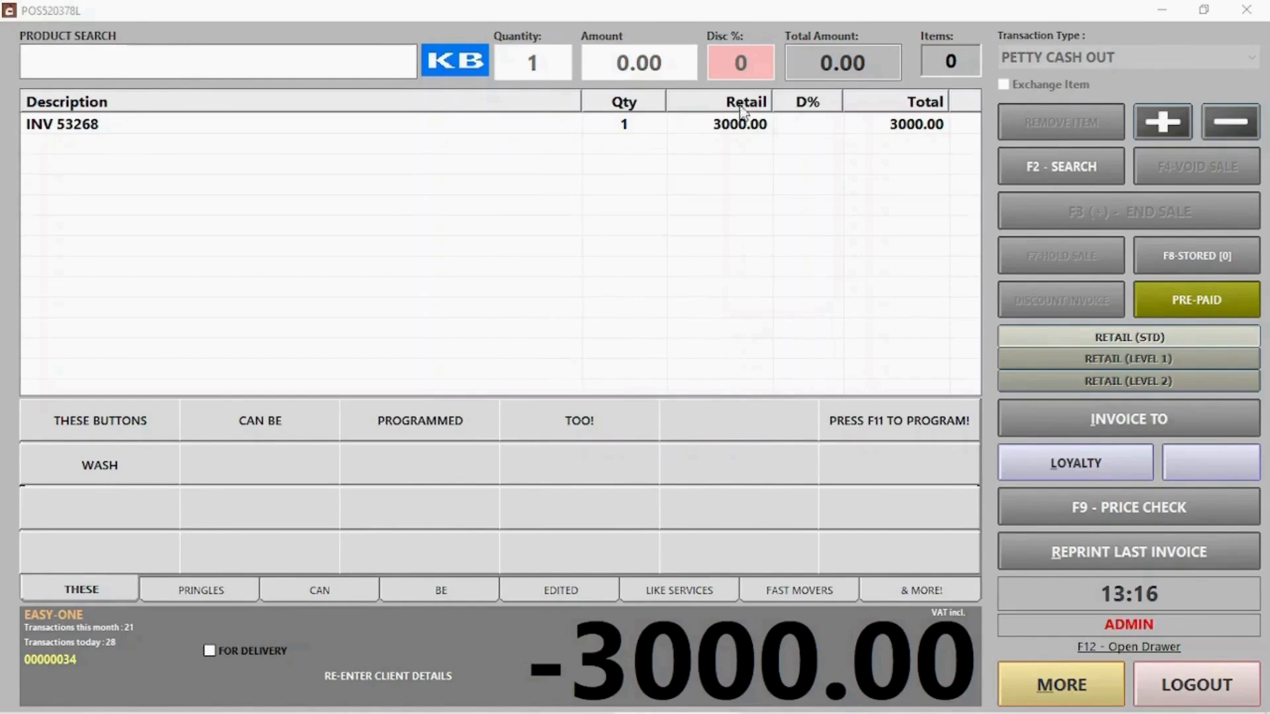
click(1079, 670)
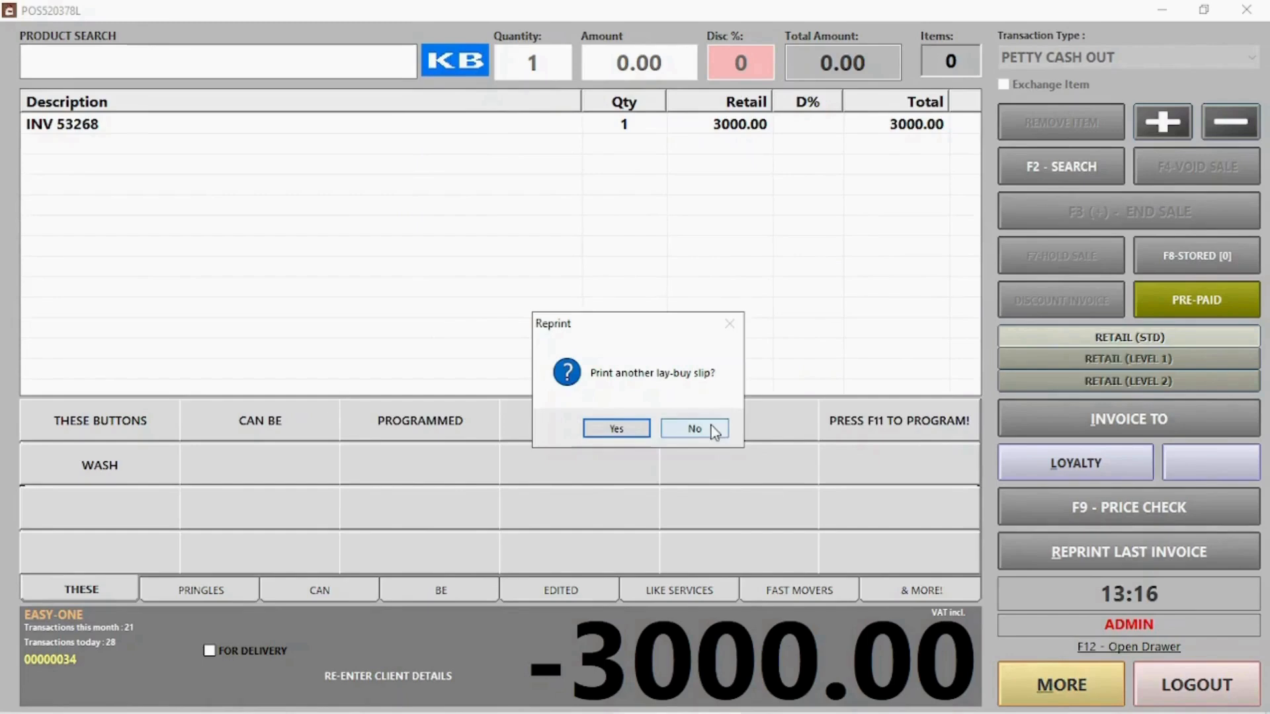
click(695, 428)
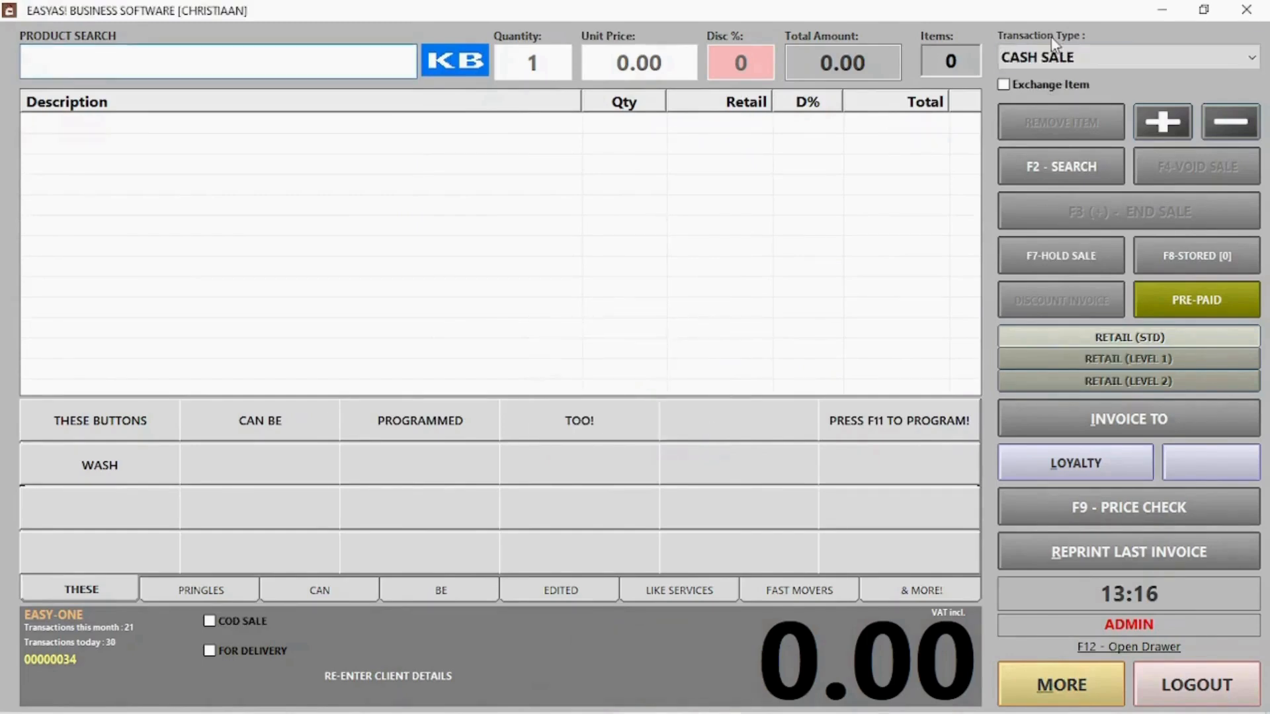
Record a Petty Cash In of 35 described 'Change from buying office supplies'
click(1069, 59)
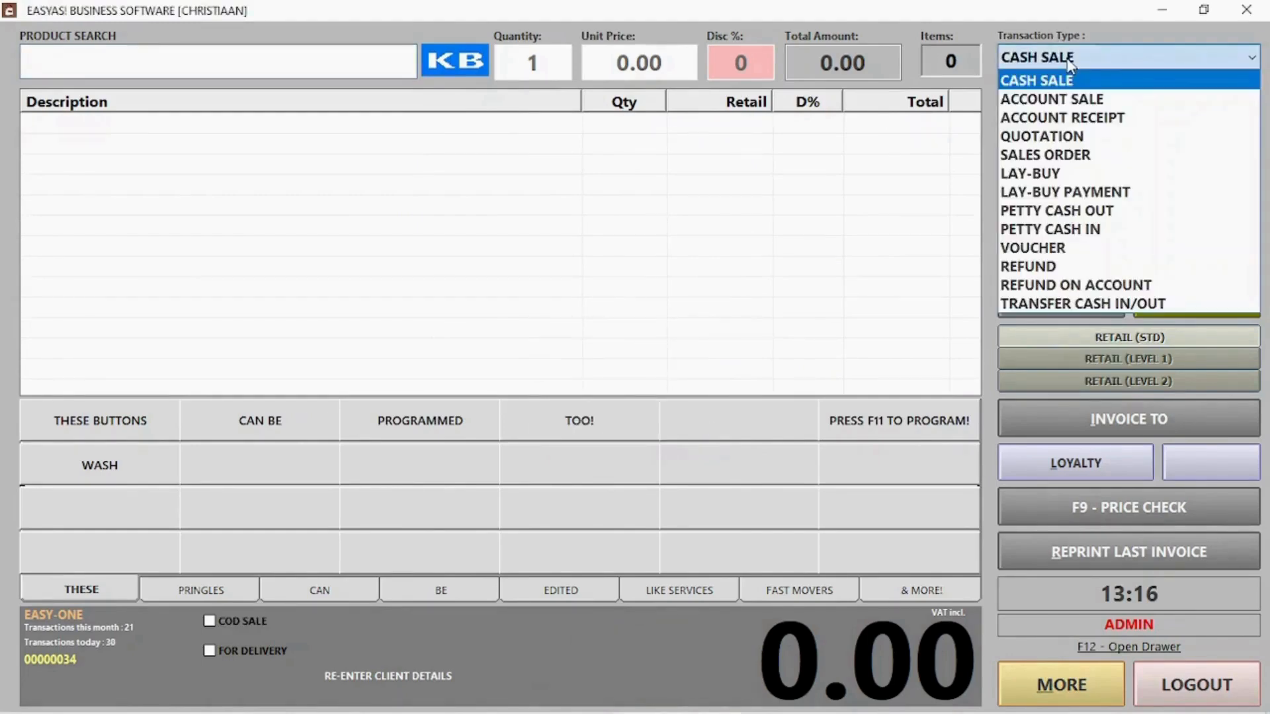
click(1074, 229)
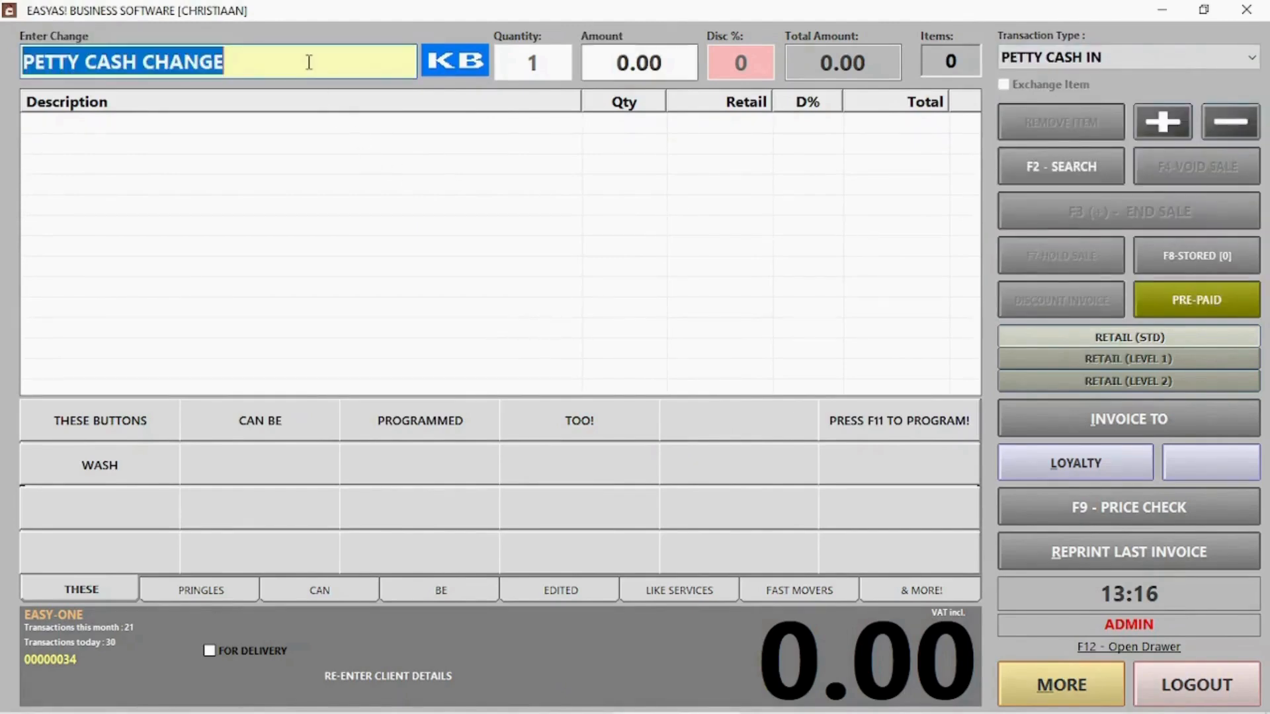
drag(308, 62, 27, 75)
text(Chan)
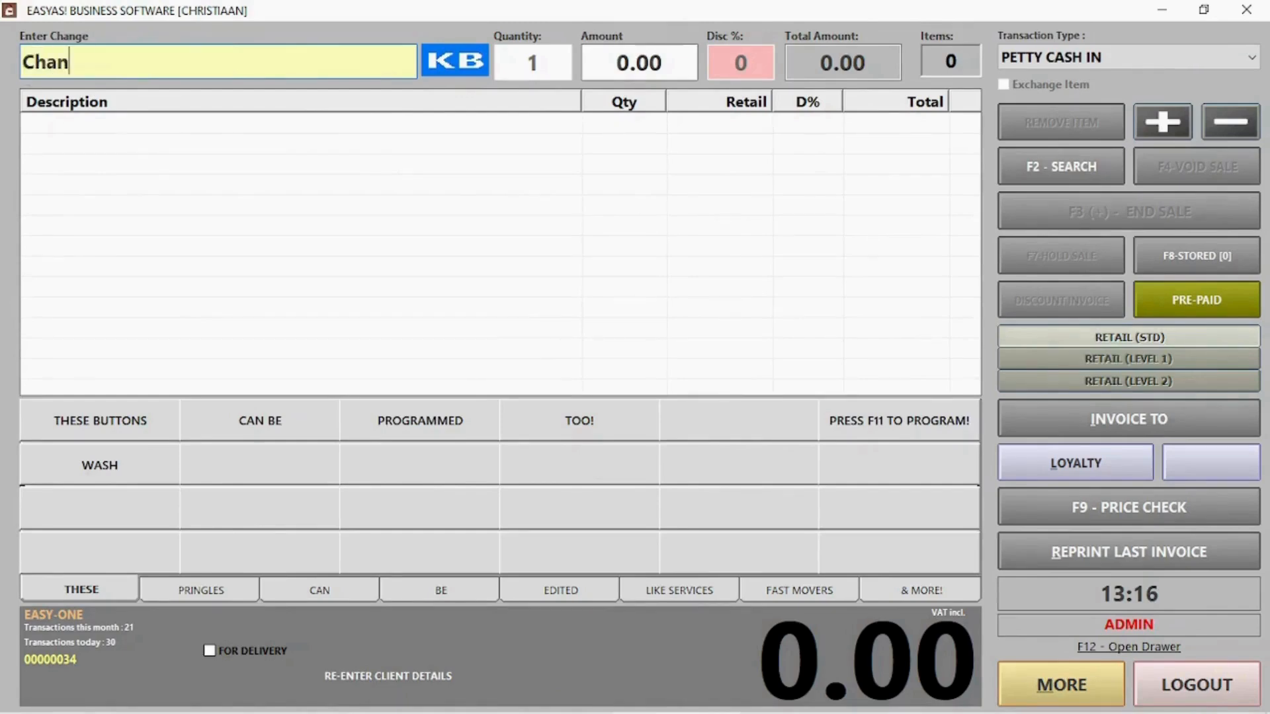
text(ge from b)
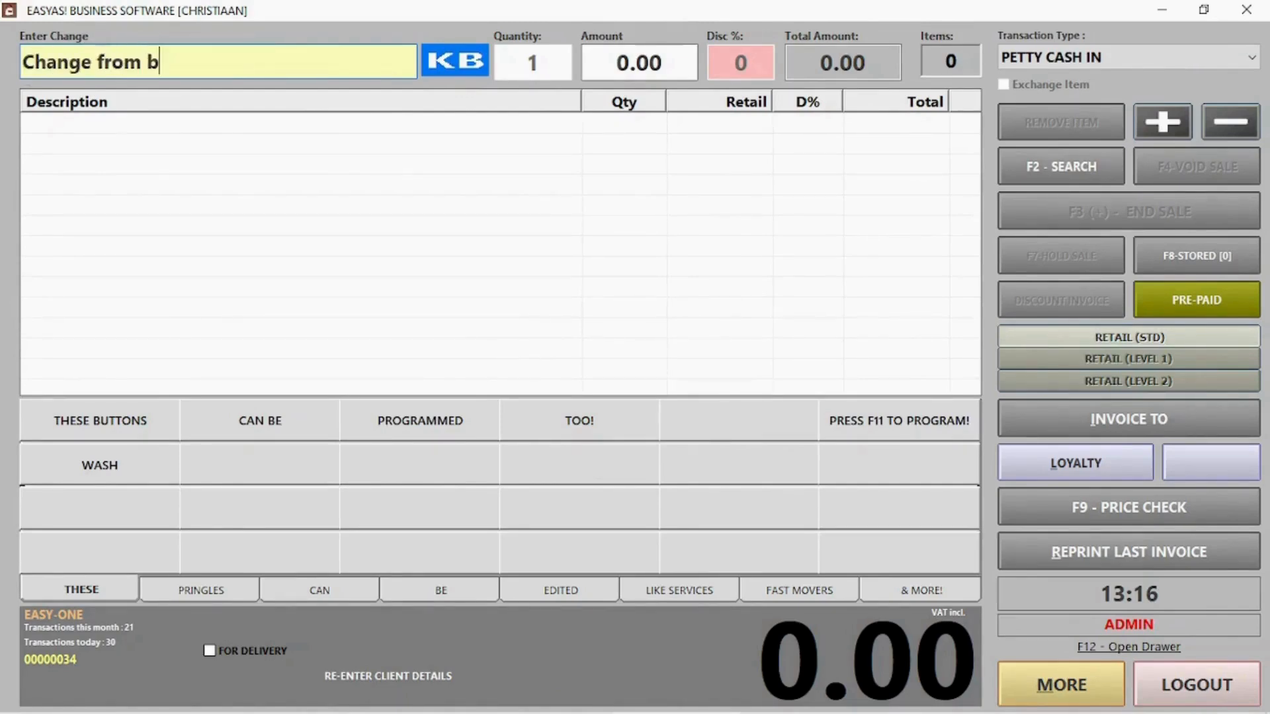
text(uying off)
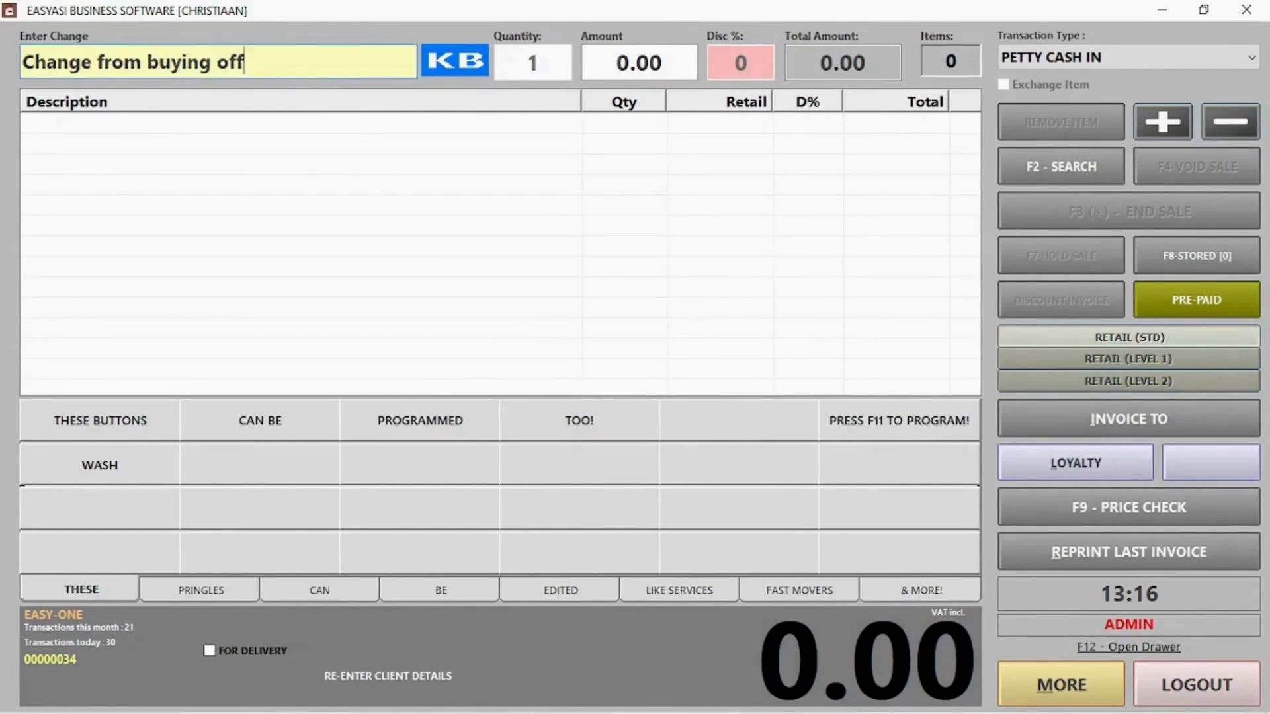
text(ice supplies)
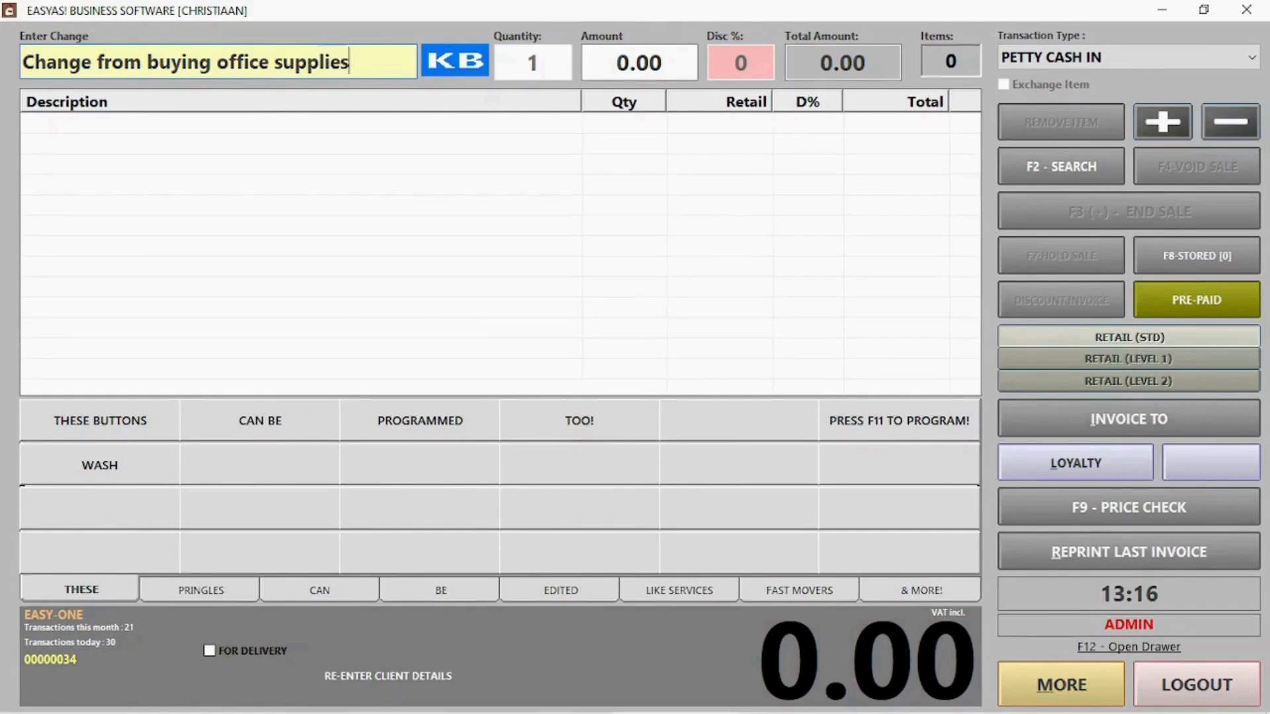
key(Return)
key(Return)
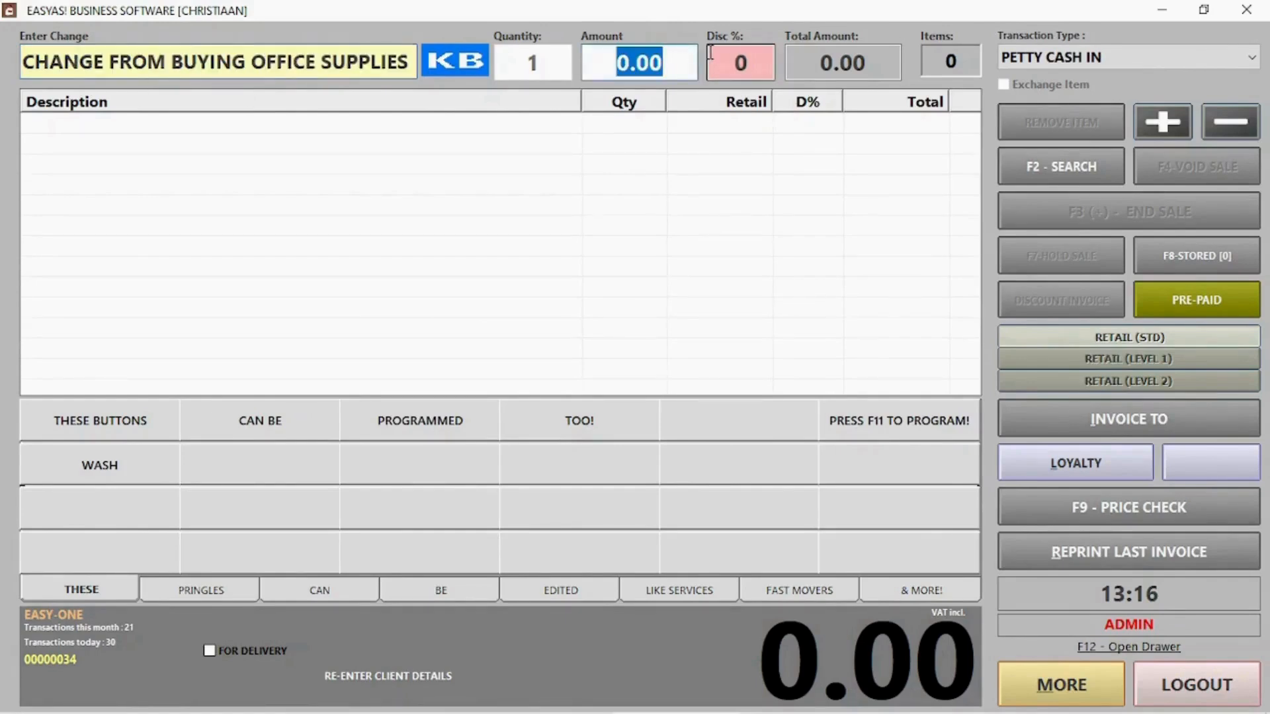
text(35)
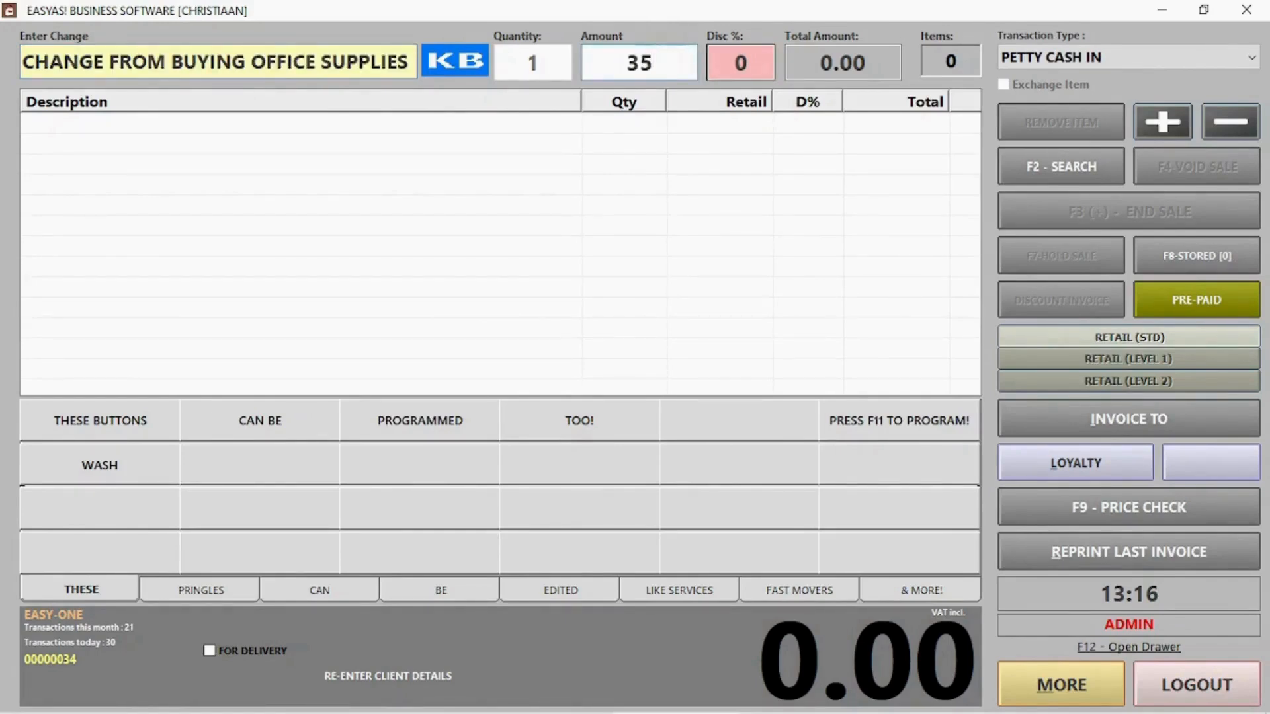
key(Return)
key(Return)
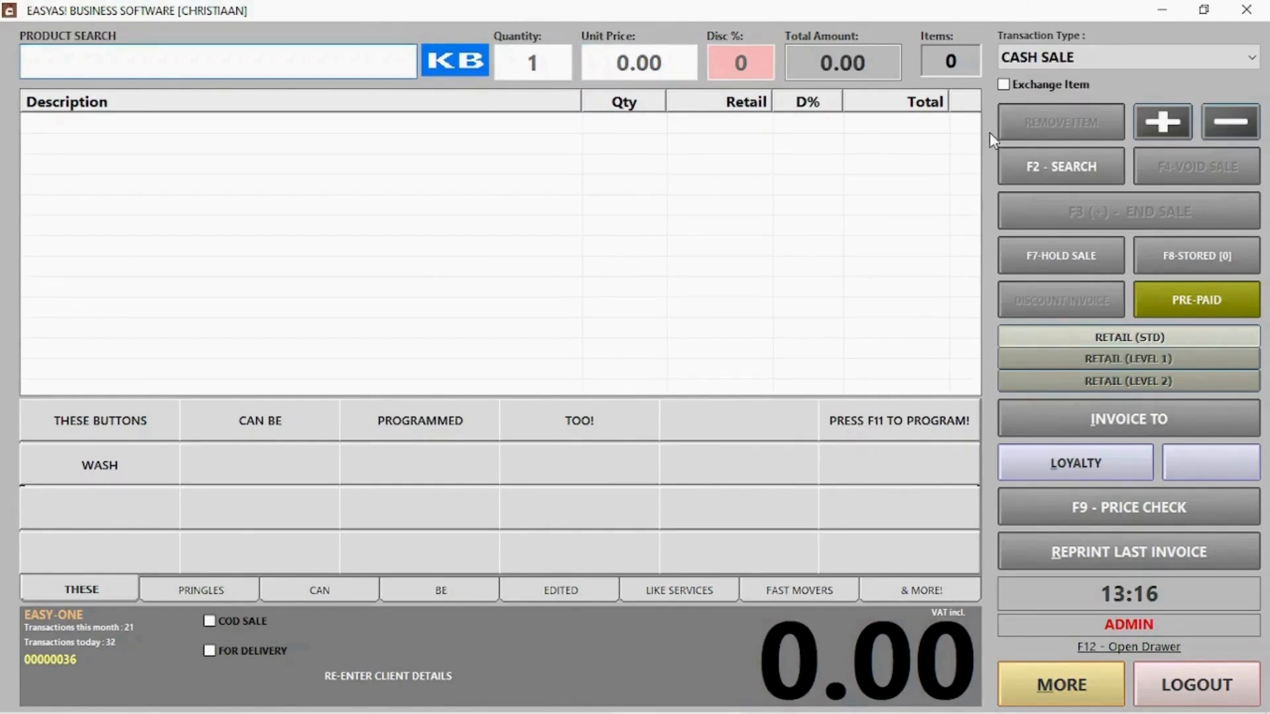
Switch the transaction to REFUND and look up the earlier invoice (tried 30, then 28)
click(1052, 65)
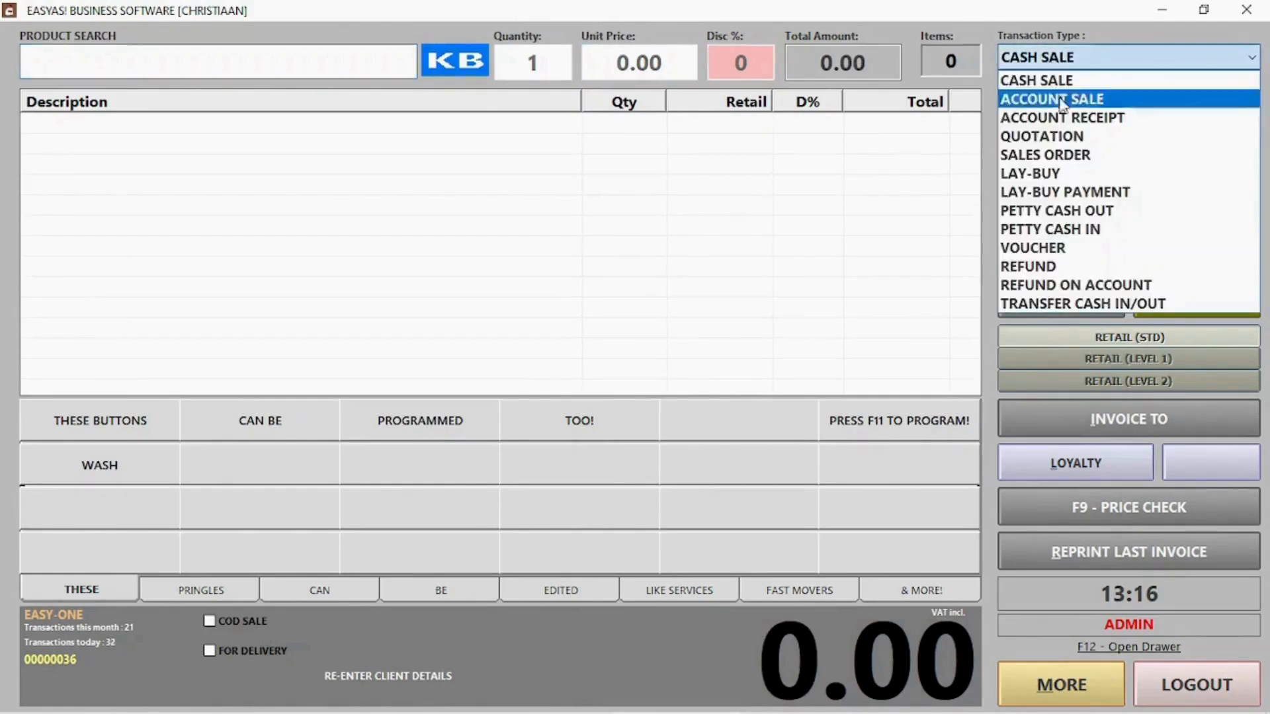
click(1057, 267)
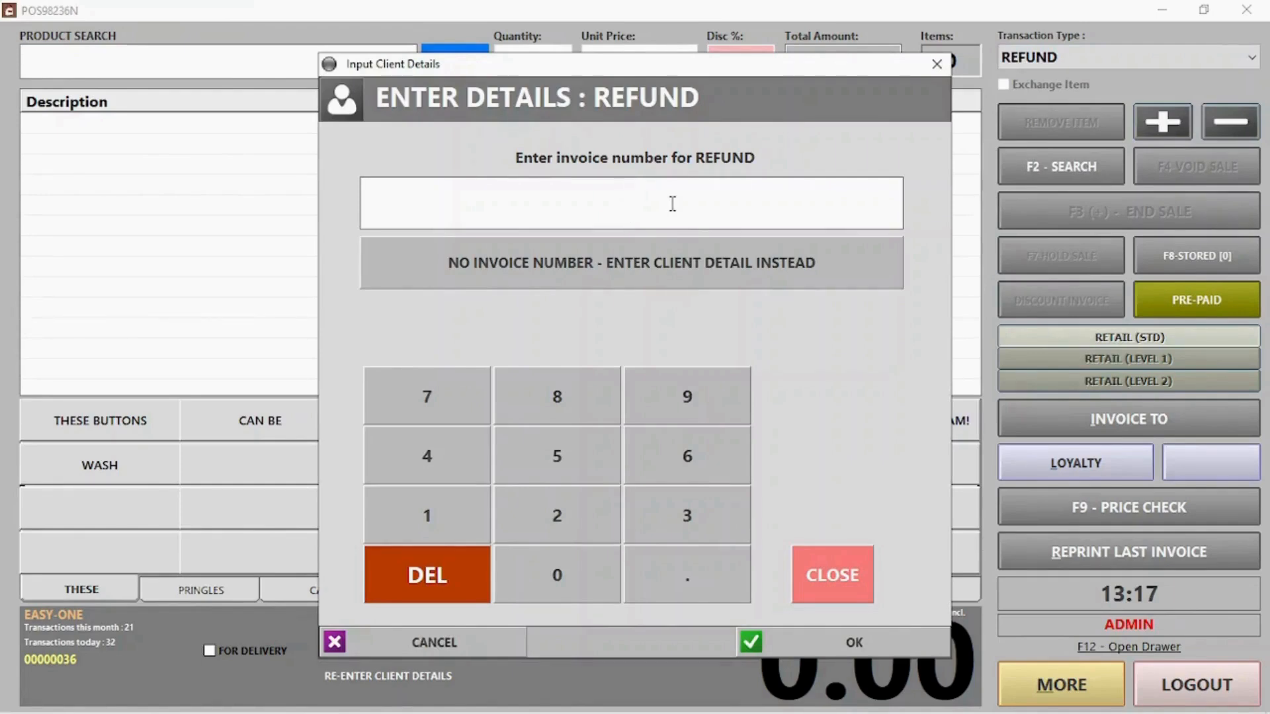
text(30)
key(Return)
key(Return)
text(28)
key(Return)
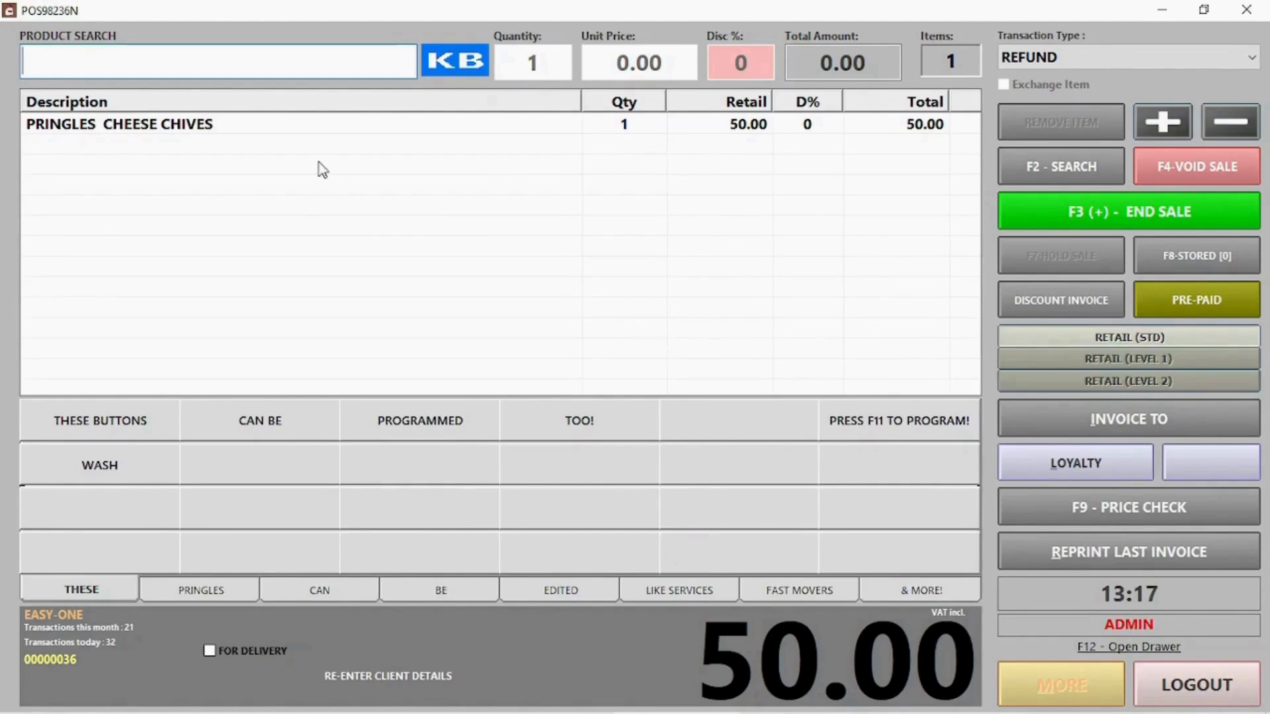
Refund the Pringles Cheese Chives line as a 50.00 Card Refund
click(248, 129)
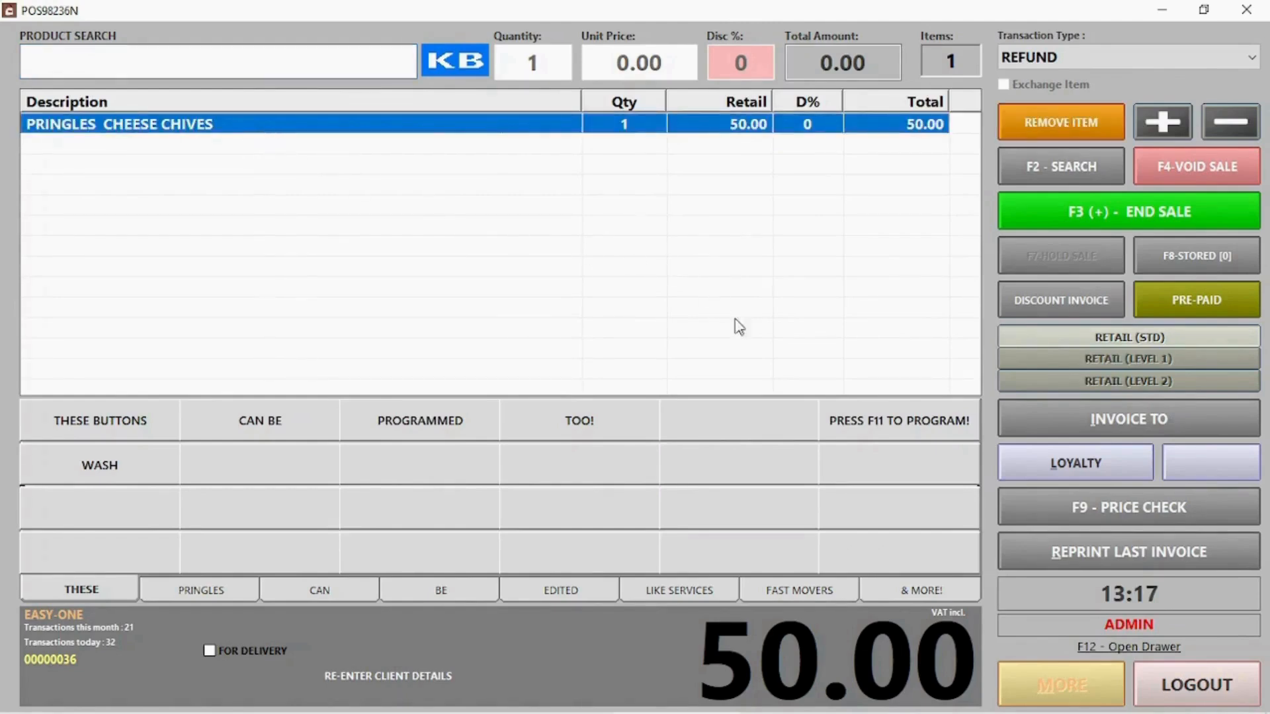
click(1077, 209)
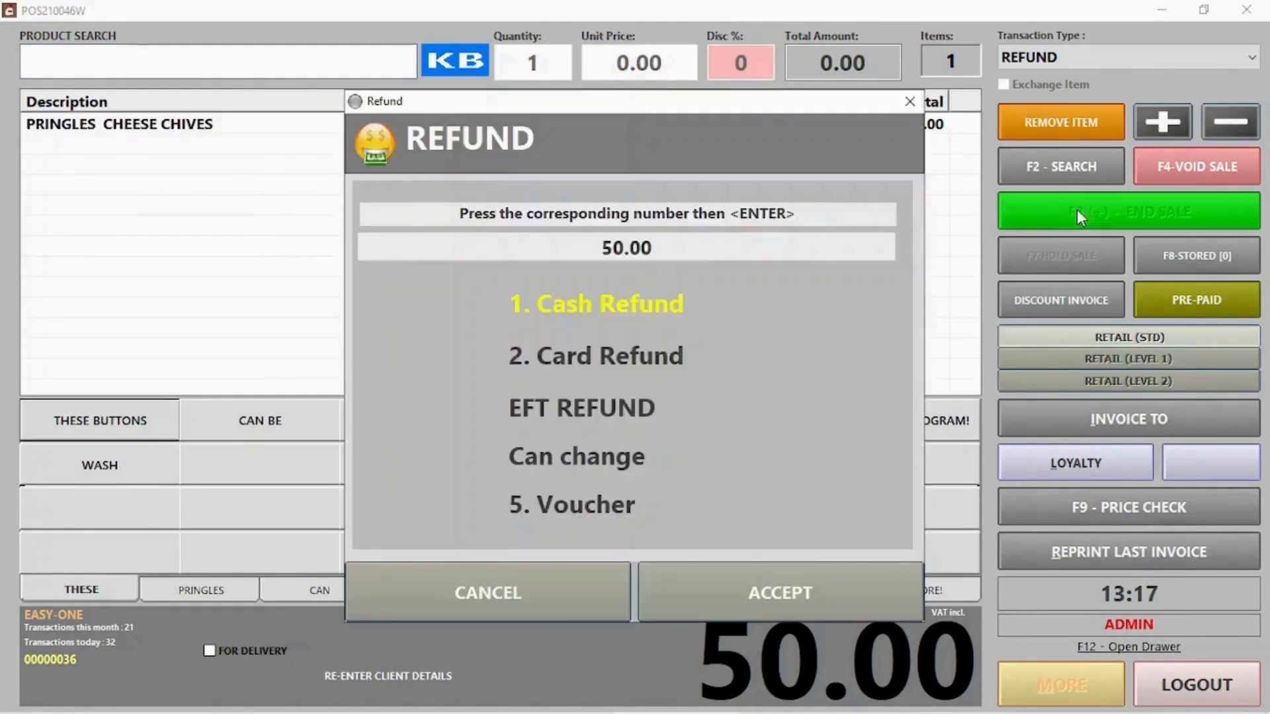
click(587, 364)
click(590, 292)
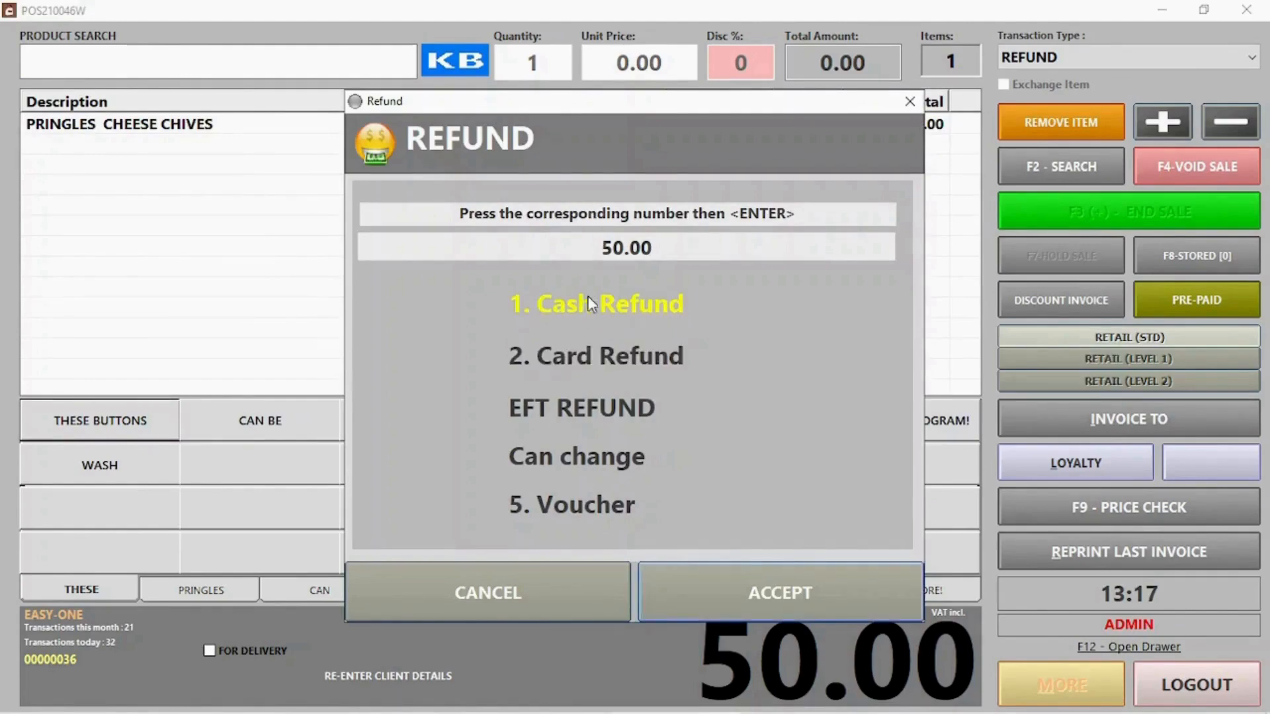
click(586, 357)
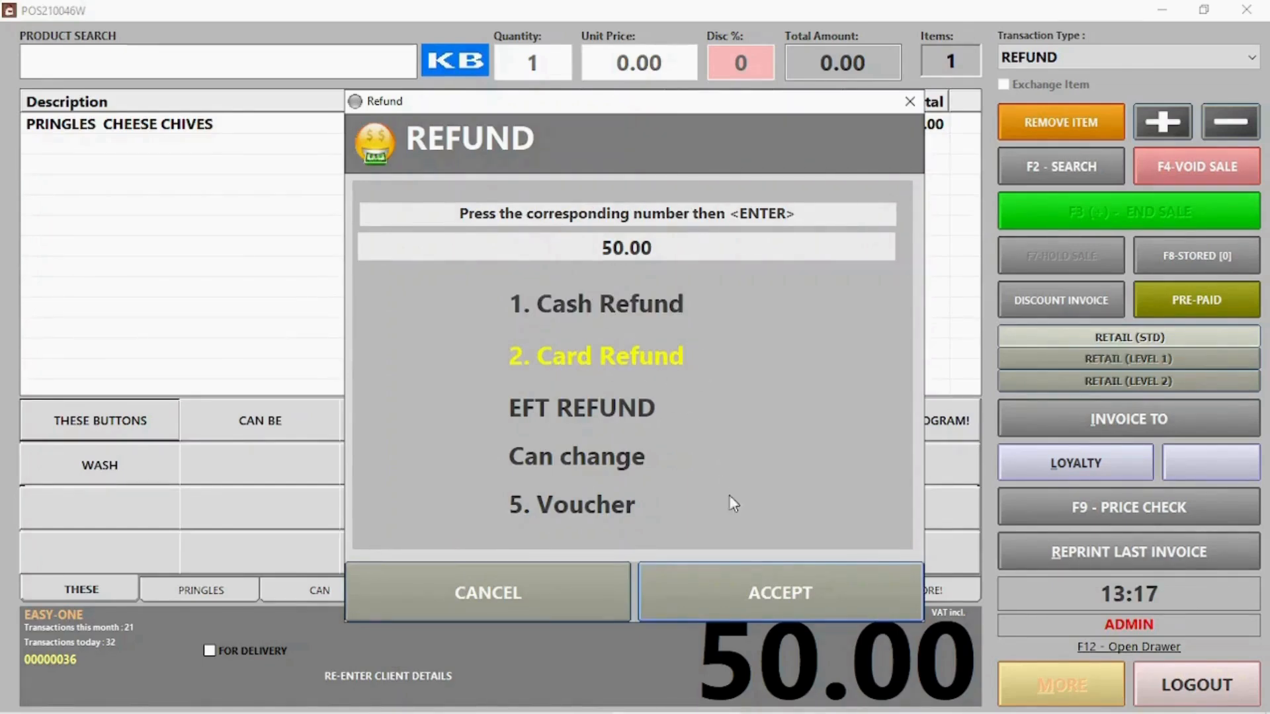
click(756, 586)
click(1086, 58)
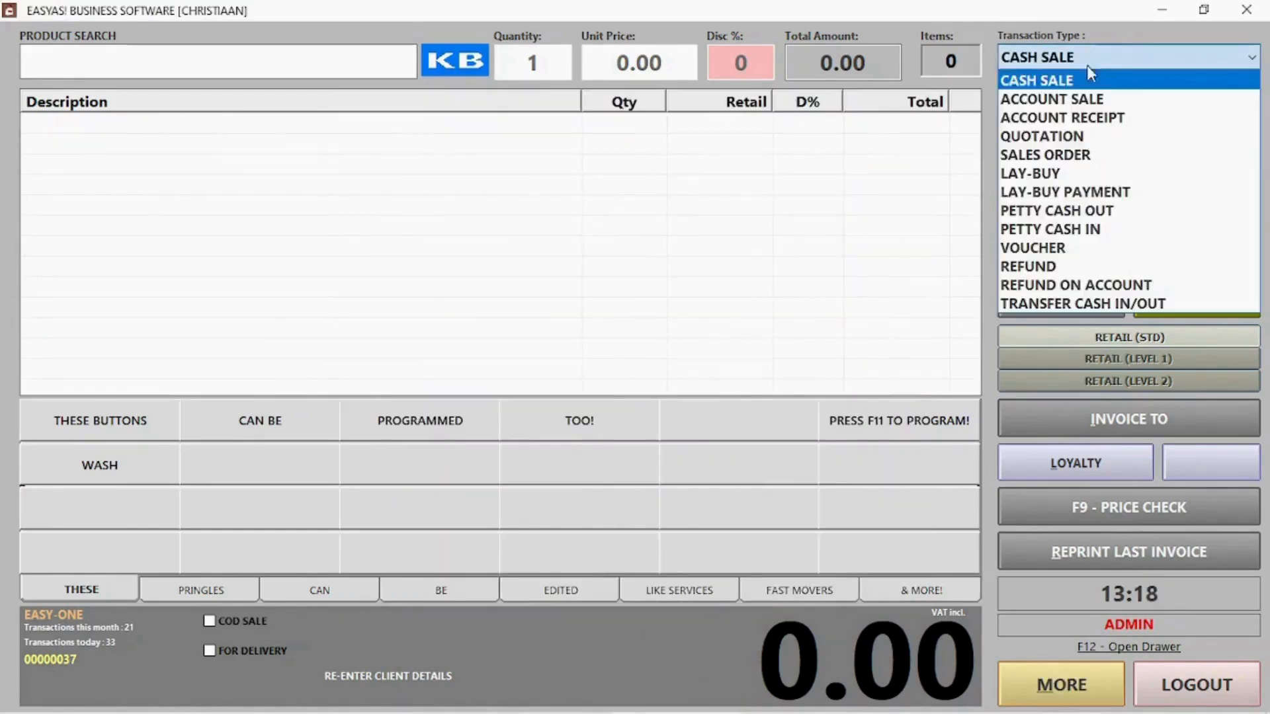
Start a voucher with the client's name, contact number and a 100 balance
click(1067, 249)
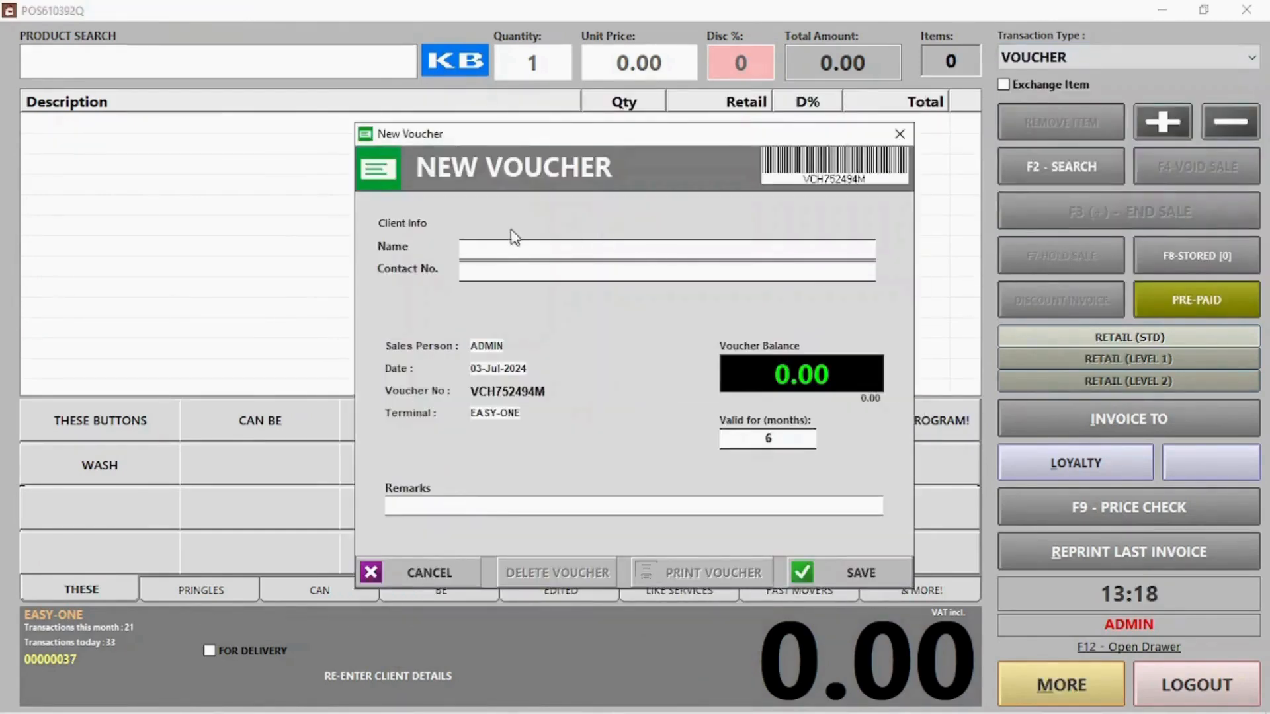
text(Jack)
key(Tab)
text(124)
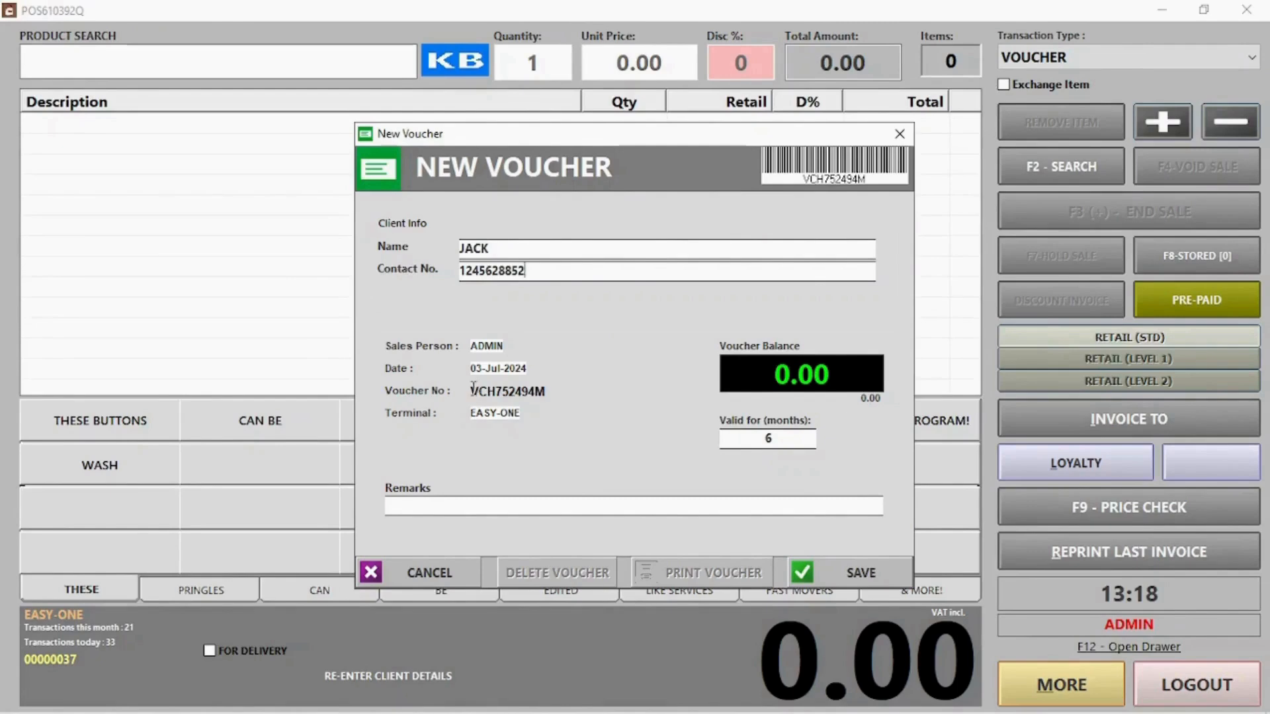
drag(470, 391, 558, 389)
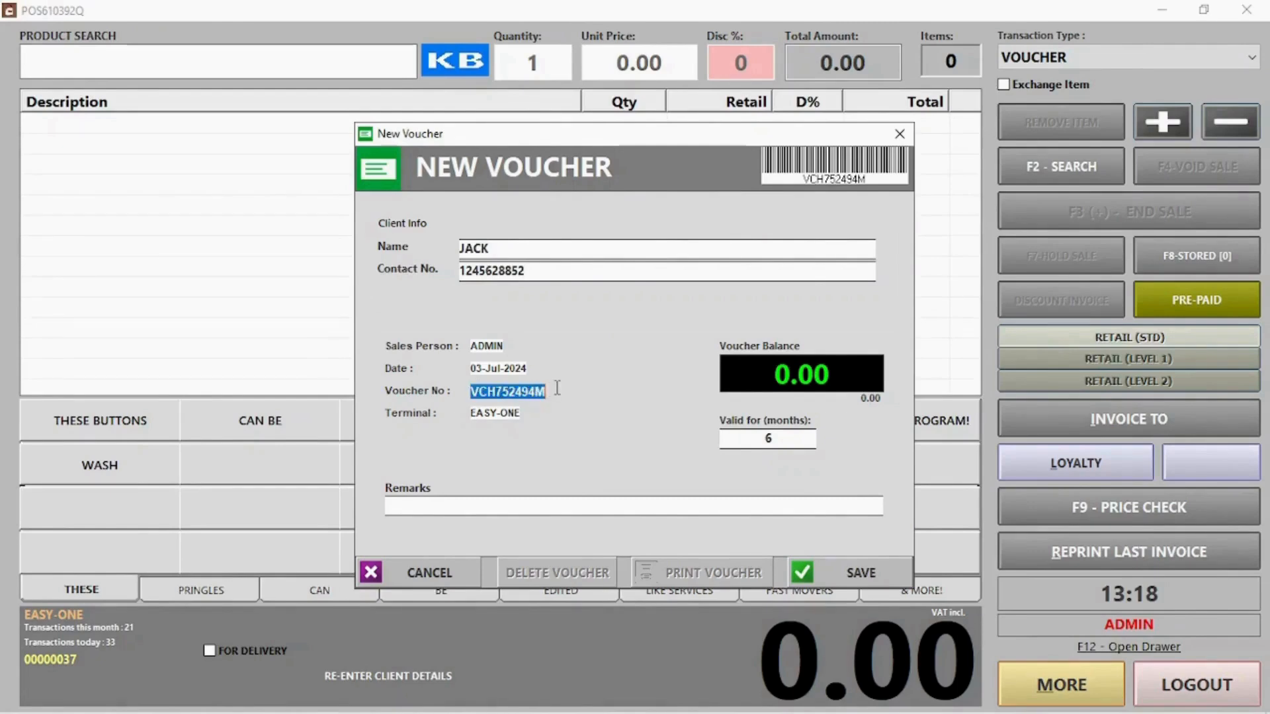
click(772, 381)
text(100)
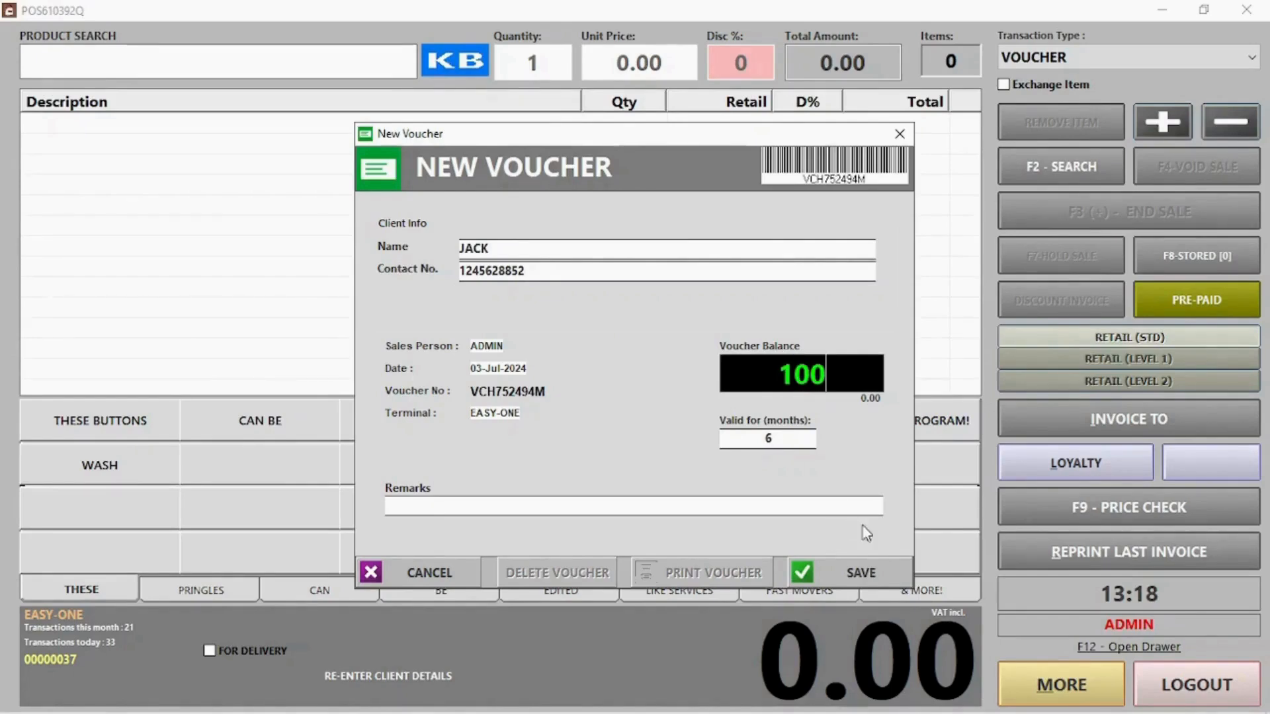
Save the 100.00 voucher, take cash payment, skip the PDF and start the next transaction
click(872, 572)
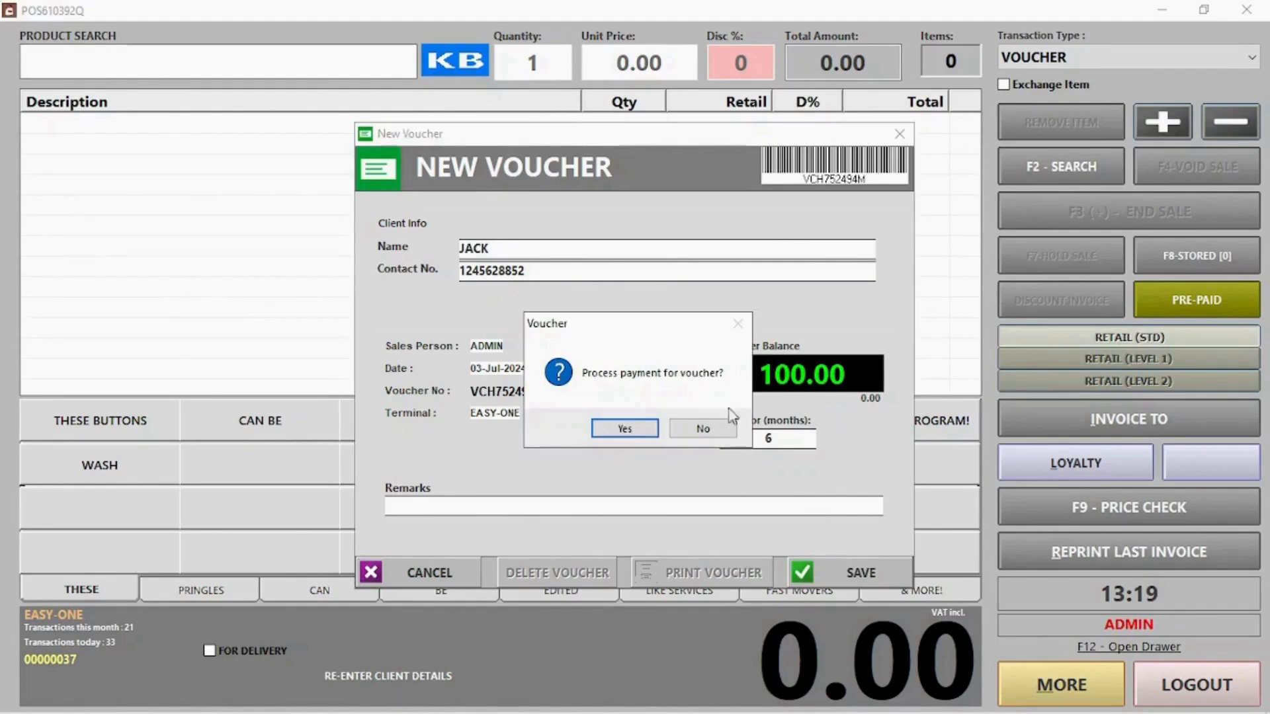
click(633, 434)
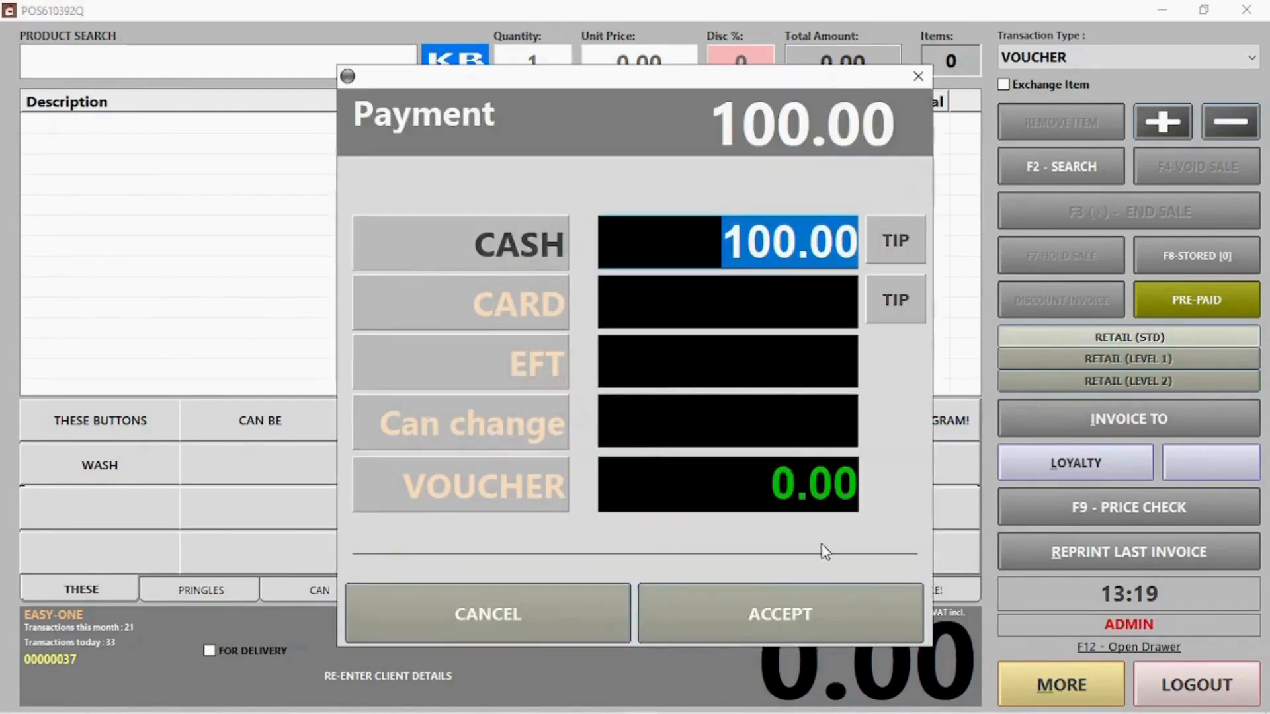
click(783, 619)
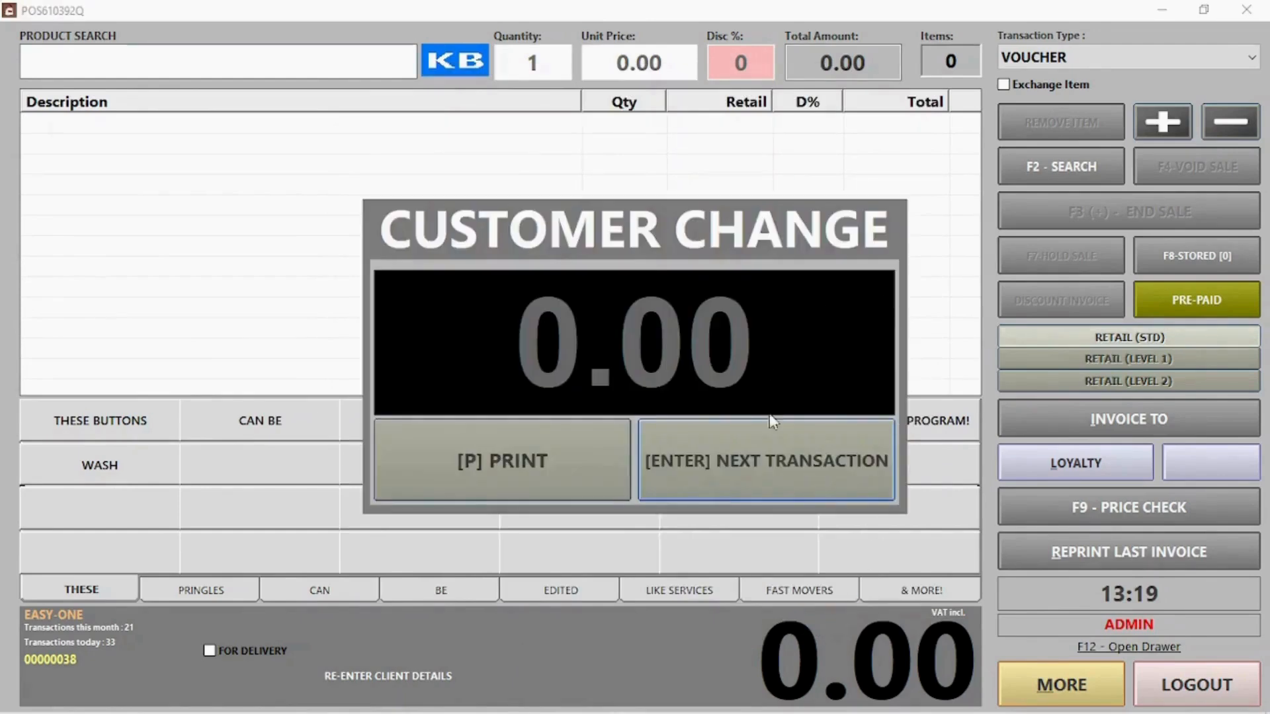
click(430, 498)
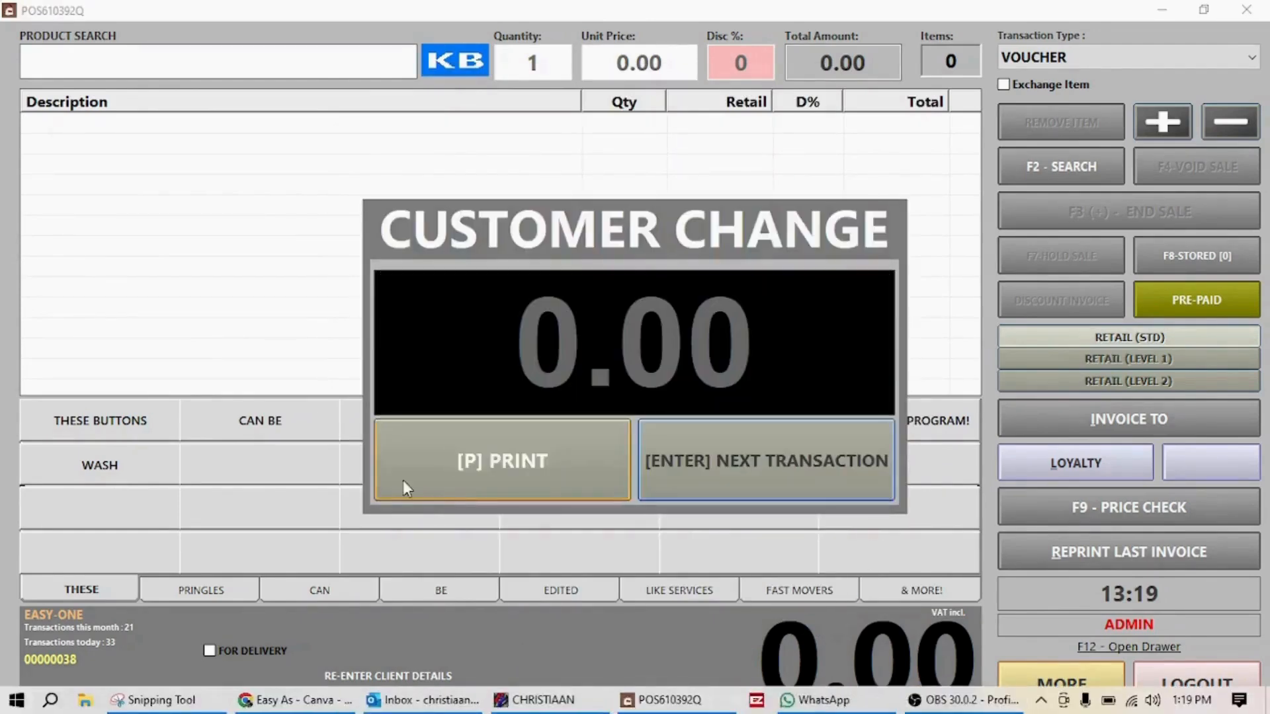
click(748, 469)
click(217, 597)
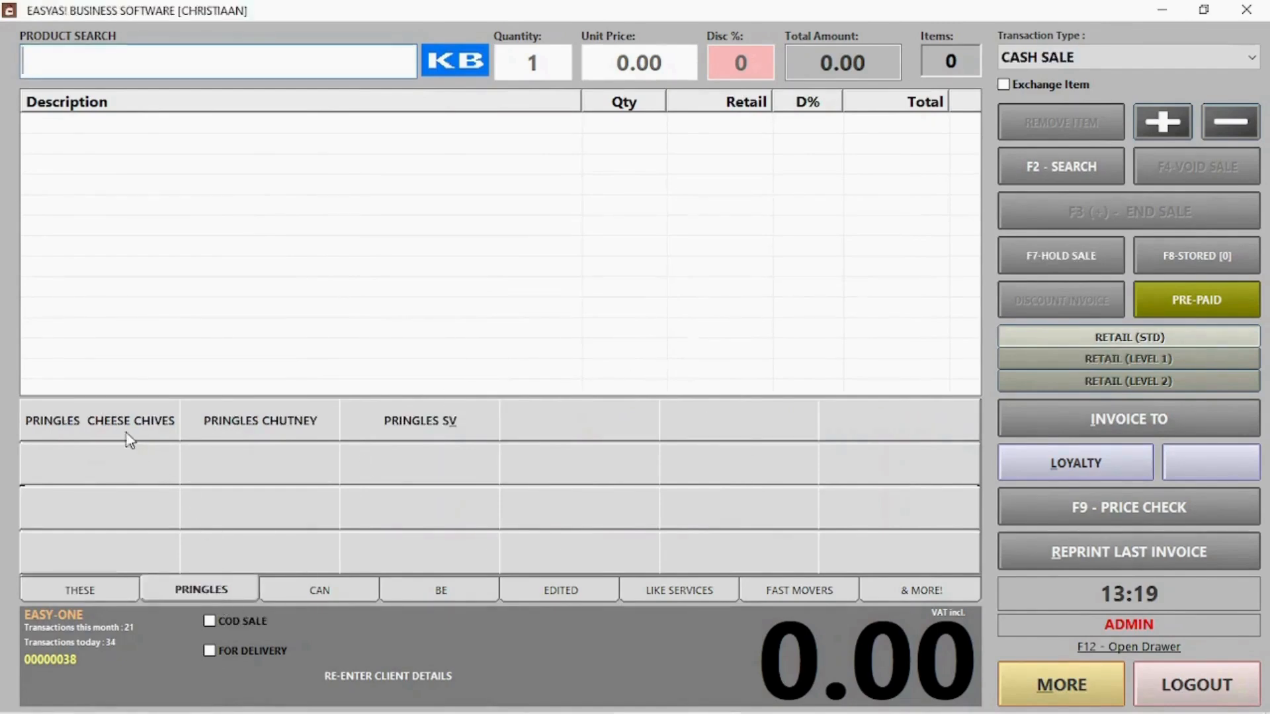
Sell Pringles Cheese Chives and Pringles Chutney, paying the full 100.00 with the new voucher's number
click(129, 430)
click(222, 423)
click(1161, 201)
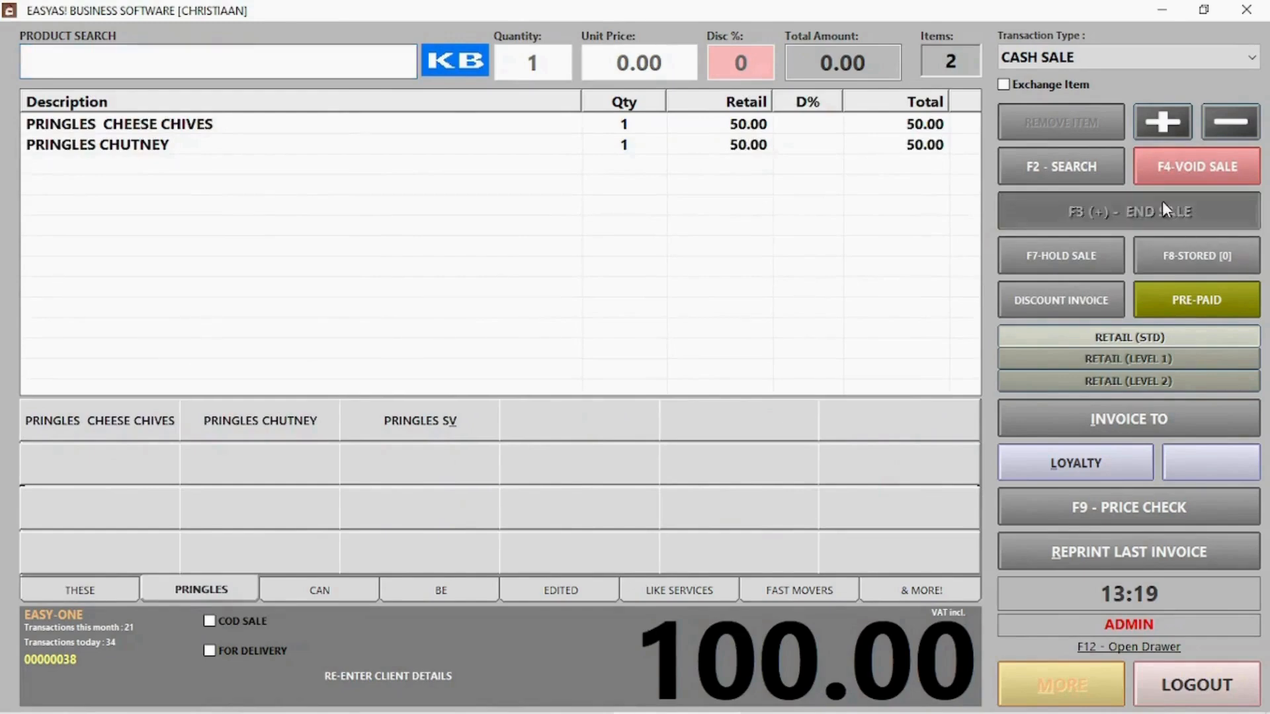
click(496, 489)
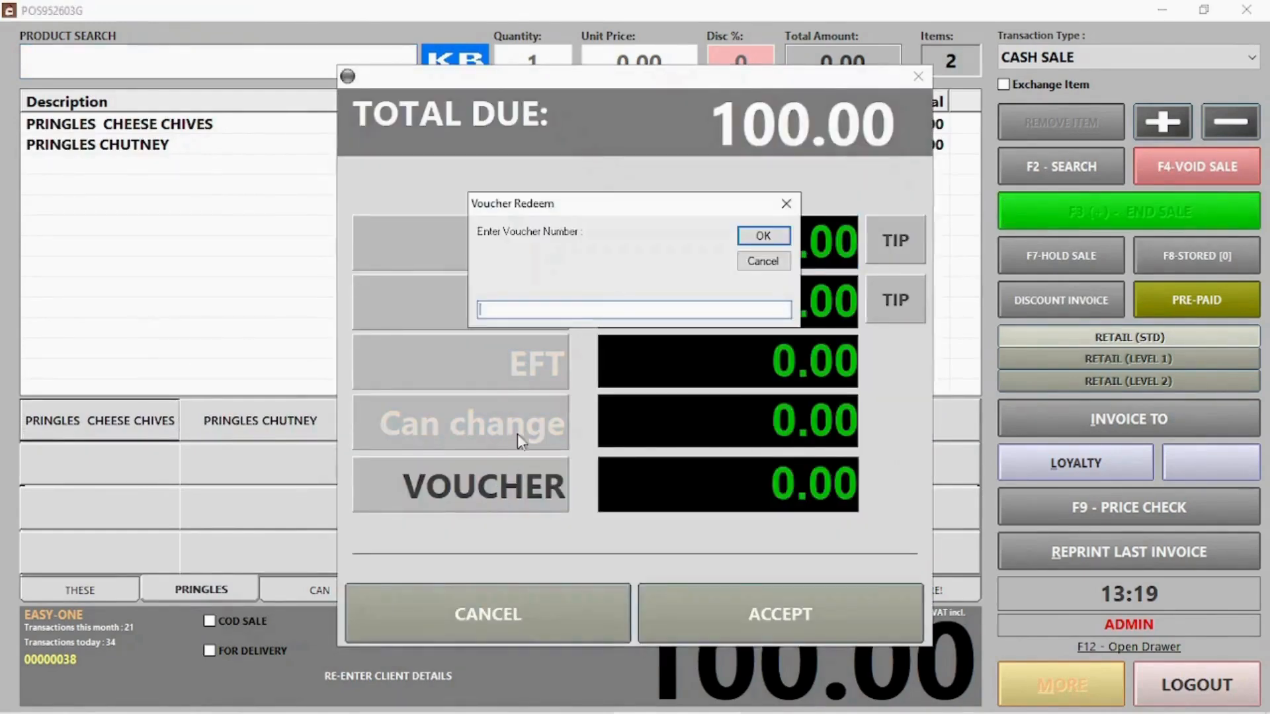
text(VCH752494M)
click(779, 245)
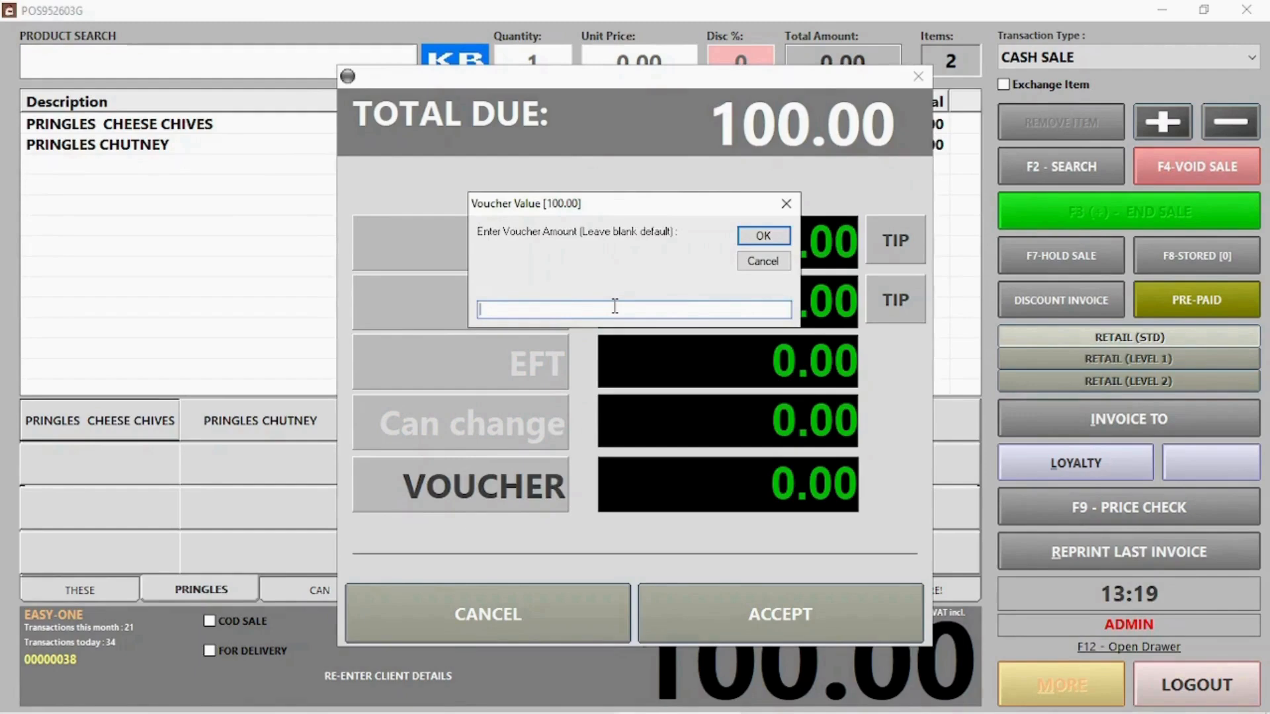
click(745, 242)
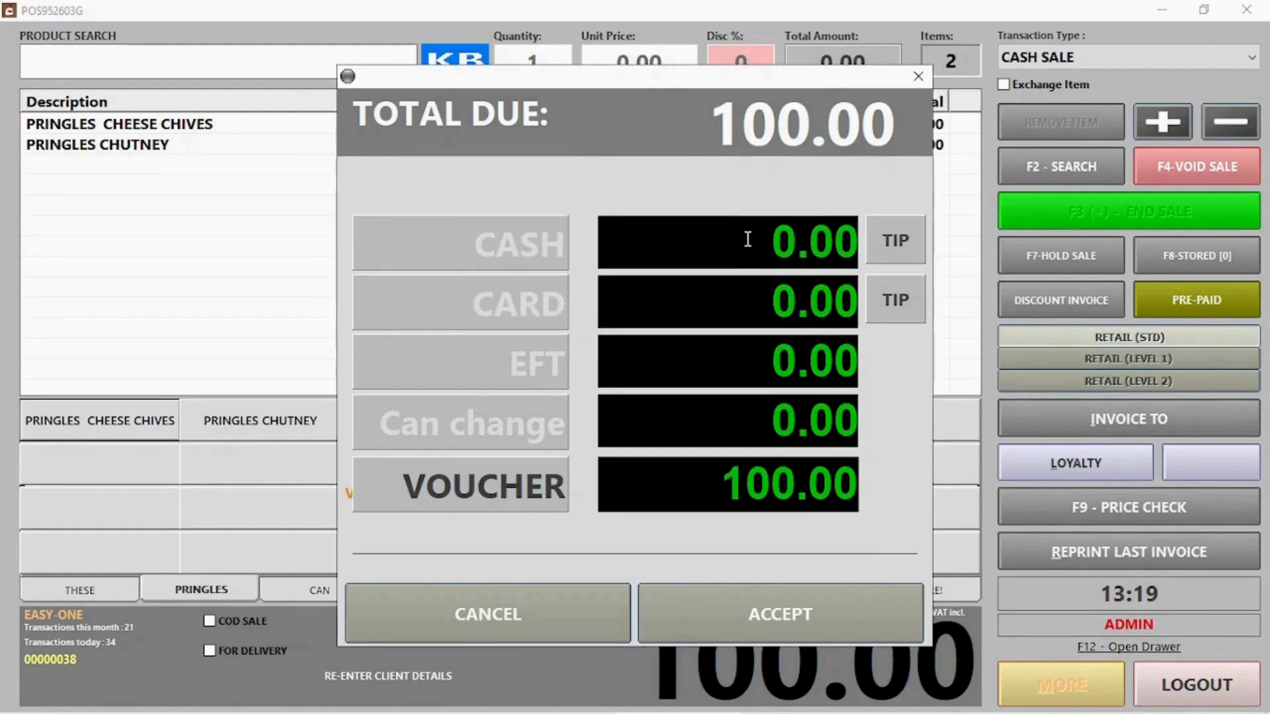
click(797, 632)
click(789, 458)
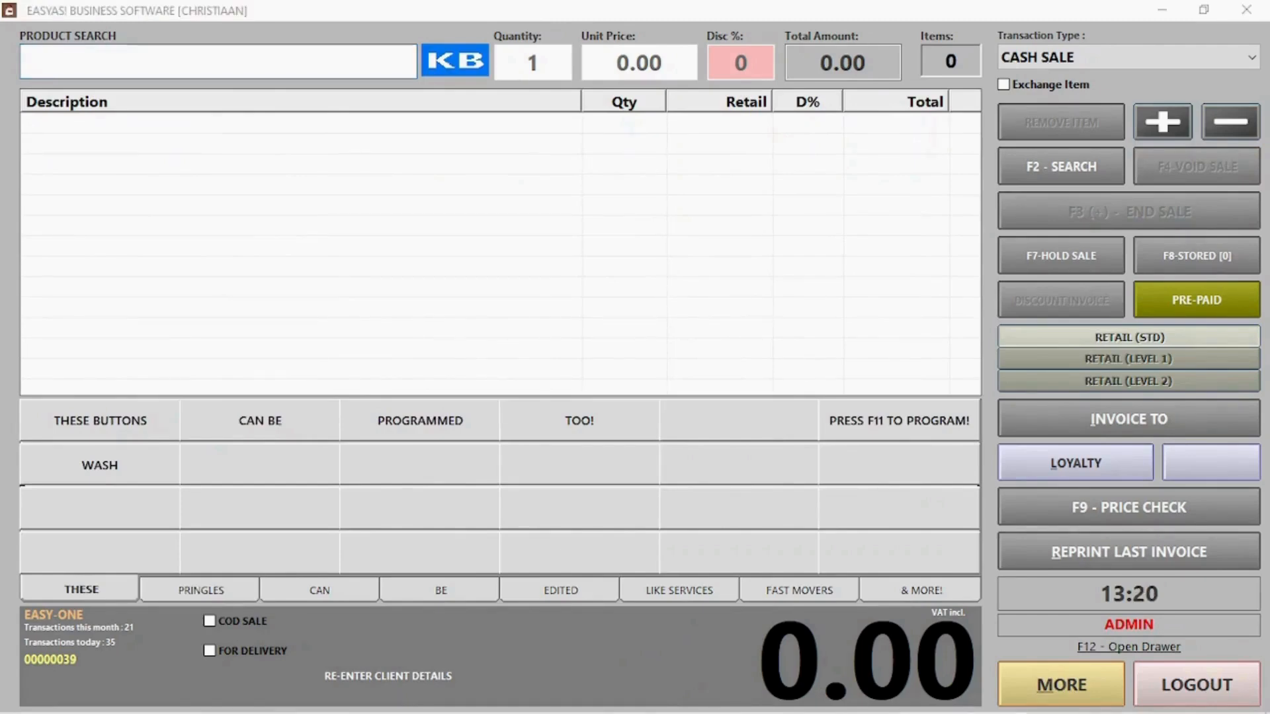
Exchange a returned Pringles Cheese Chives for Pringles Chutney and accept the 0.00 total
click(1045, 89)
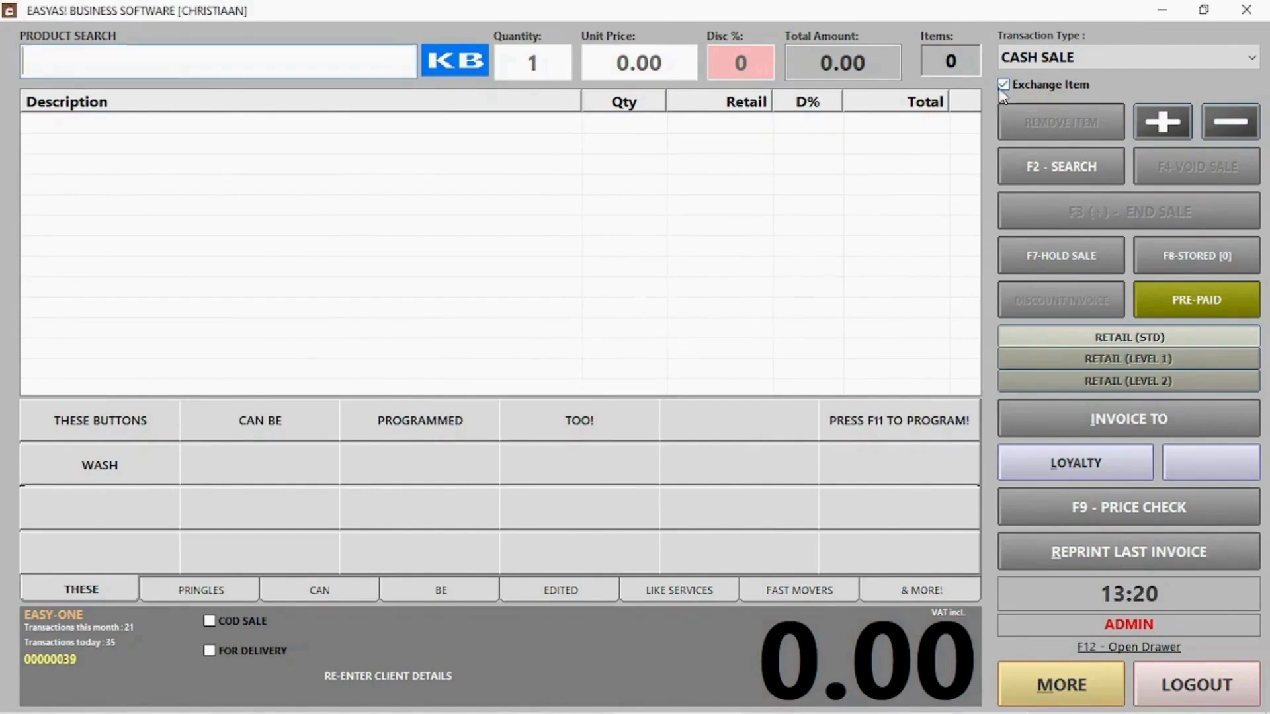
click(215, 599)
click(134, 423)
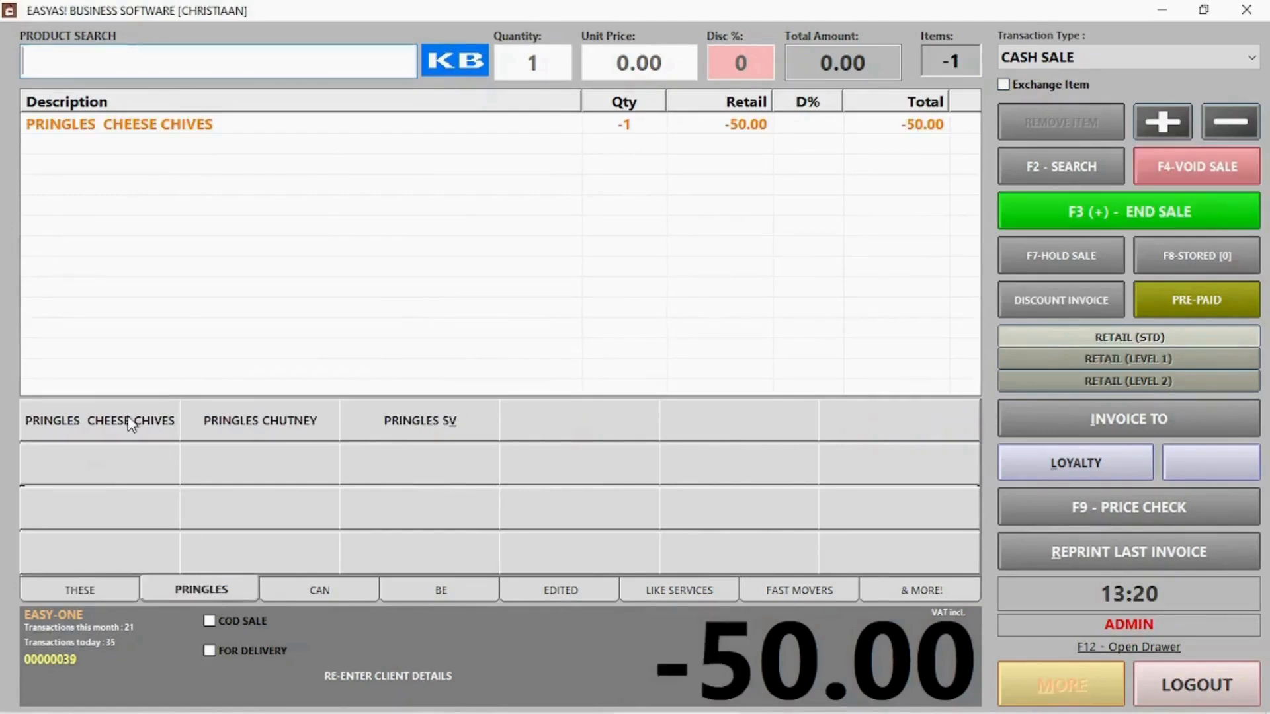
click(268, 434)
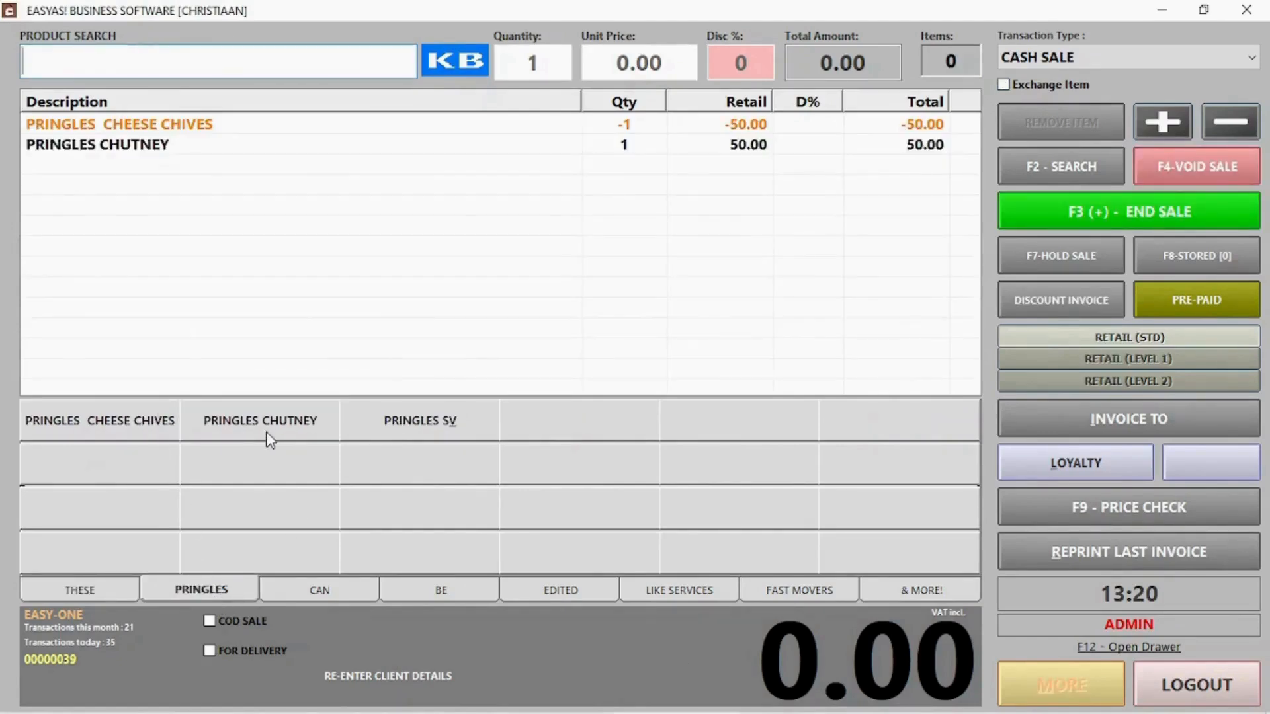
click(1102, 212)
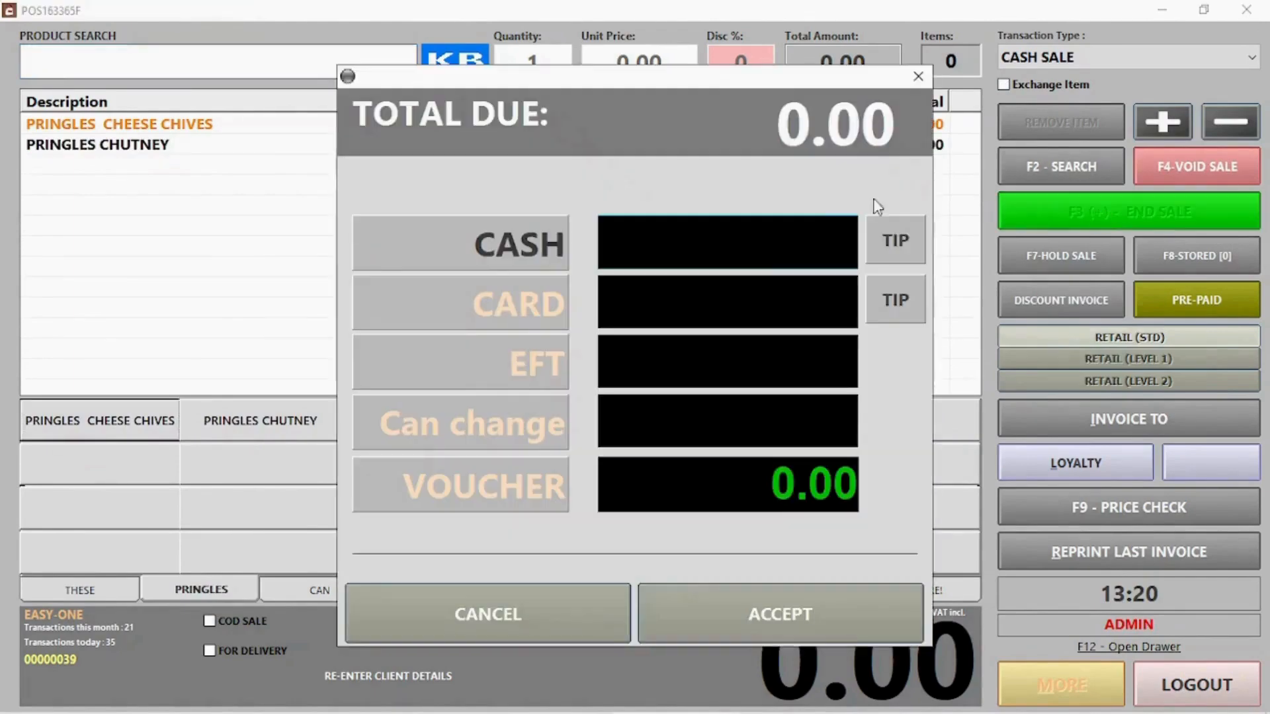
click(781, 621)
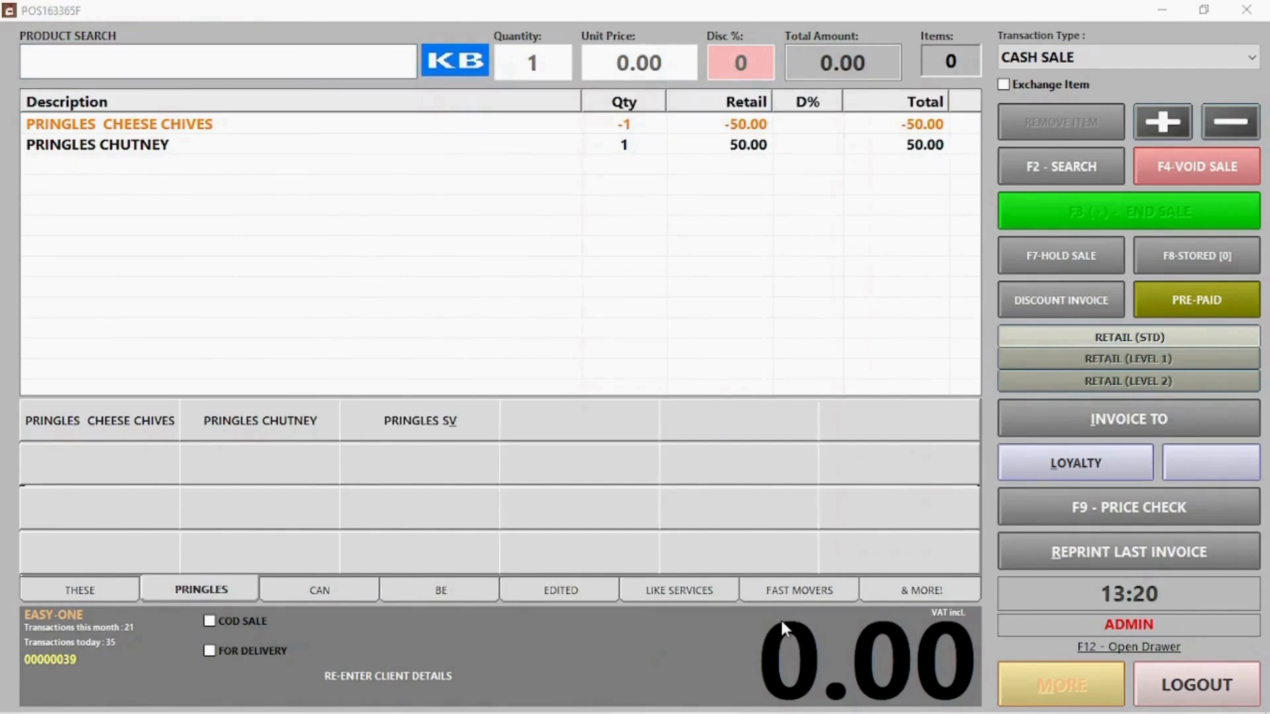
click(779, 474)
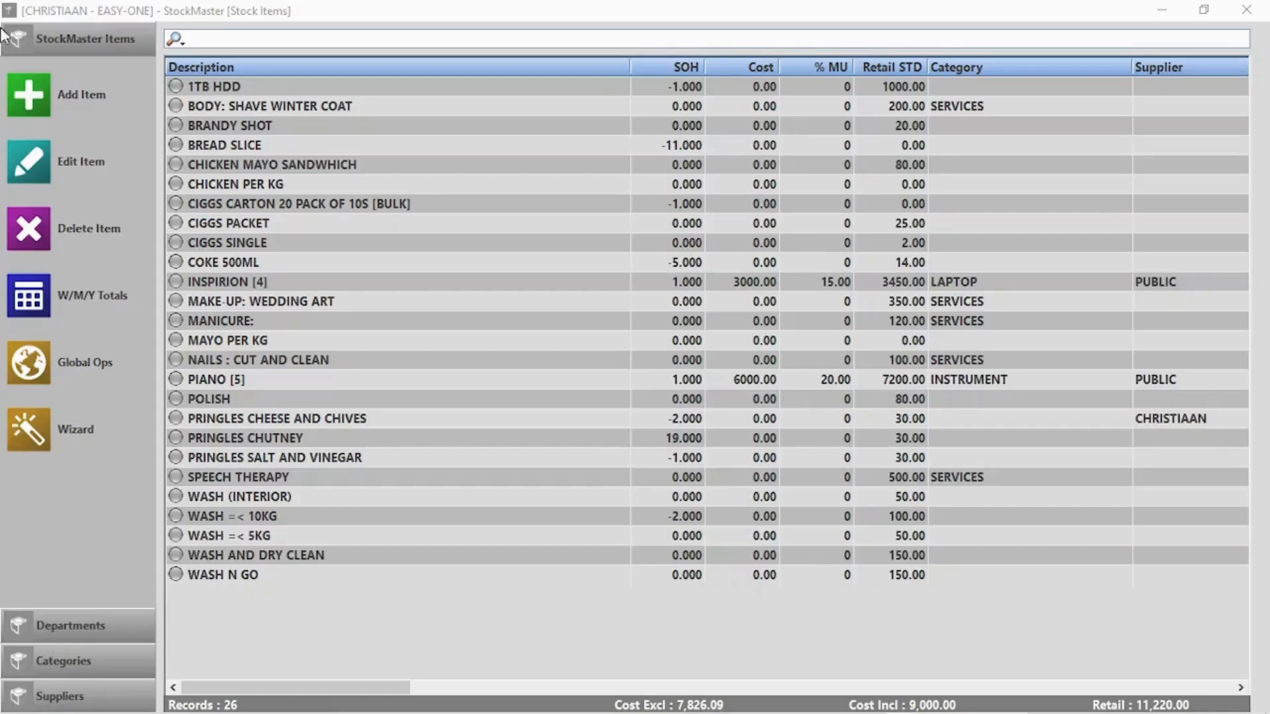
Add a new barcoded item 'Coke 1l' in Cold drinks, supplier Coco Cola, department Beverages
click(29, 93)
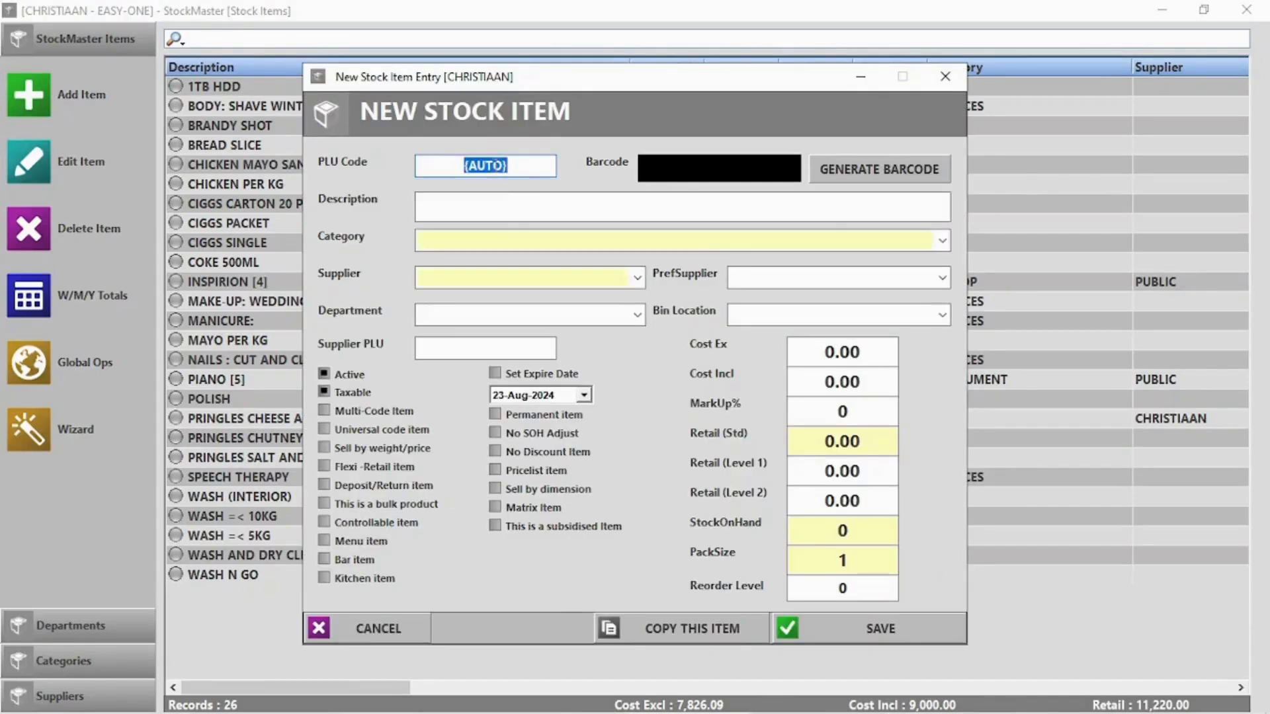
click(850, 174)
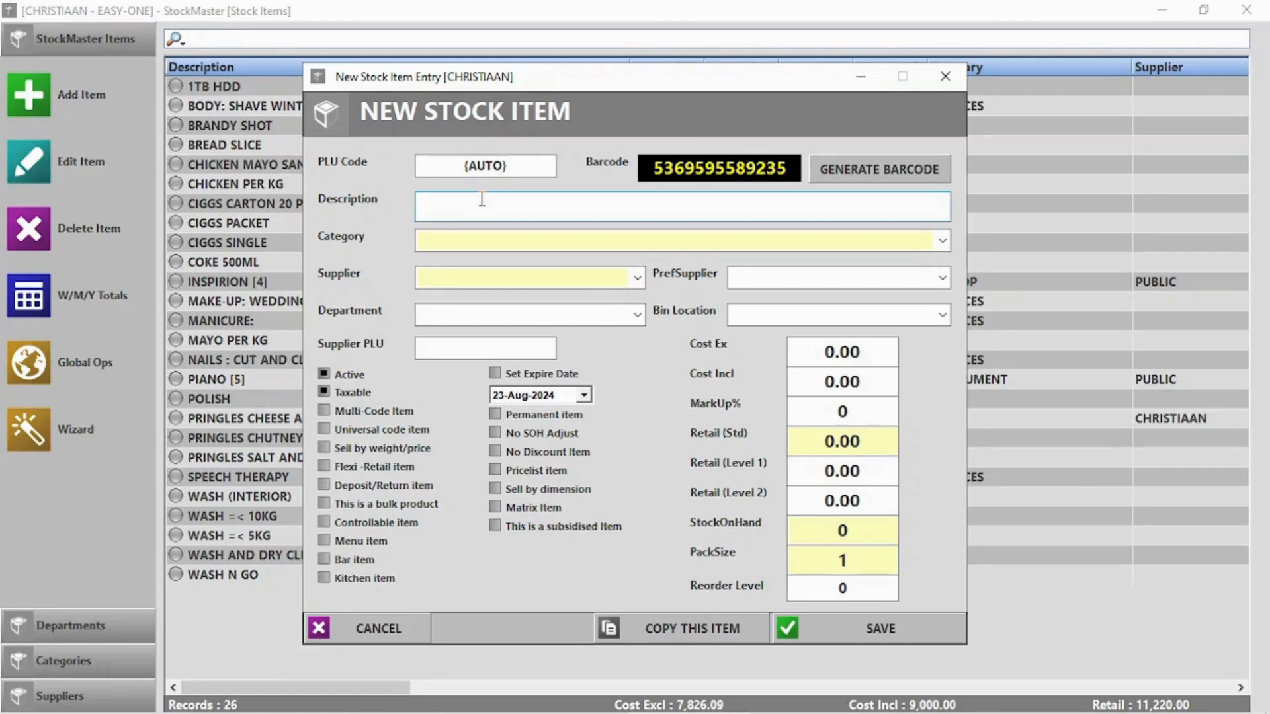
text(Coke 1l)
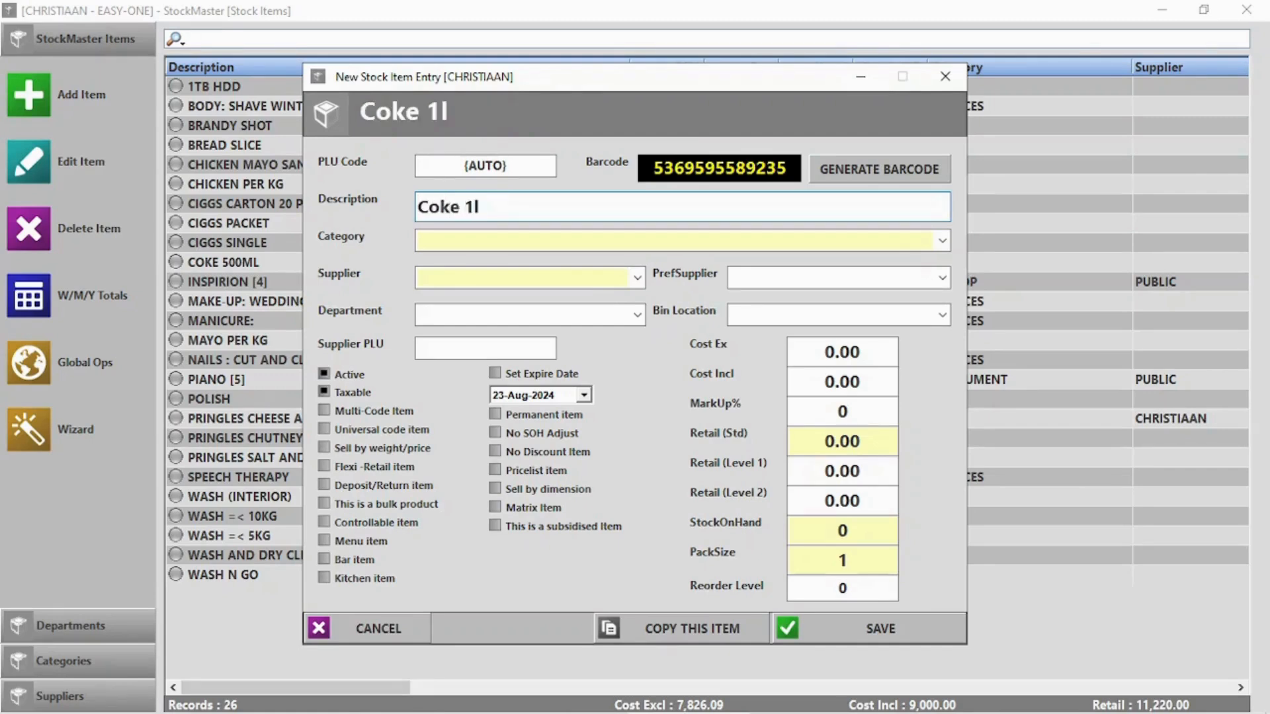
key(Tab)
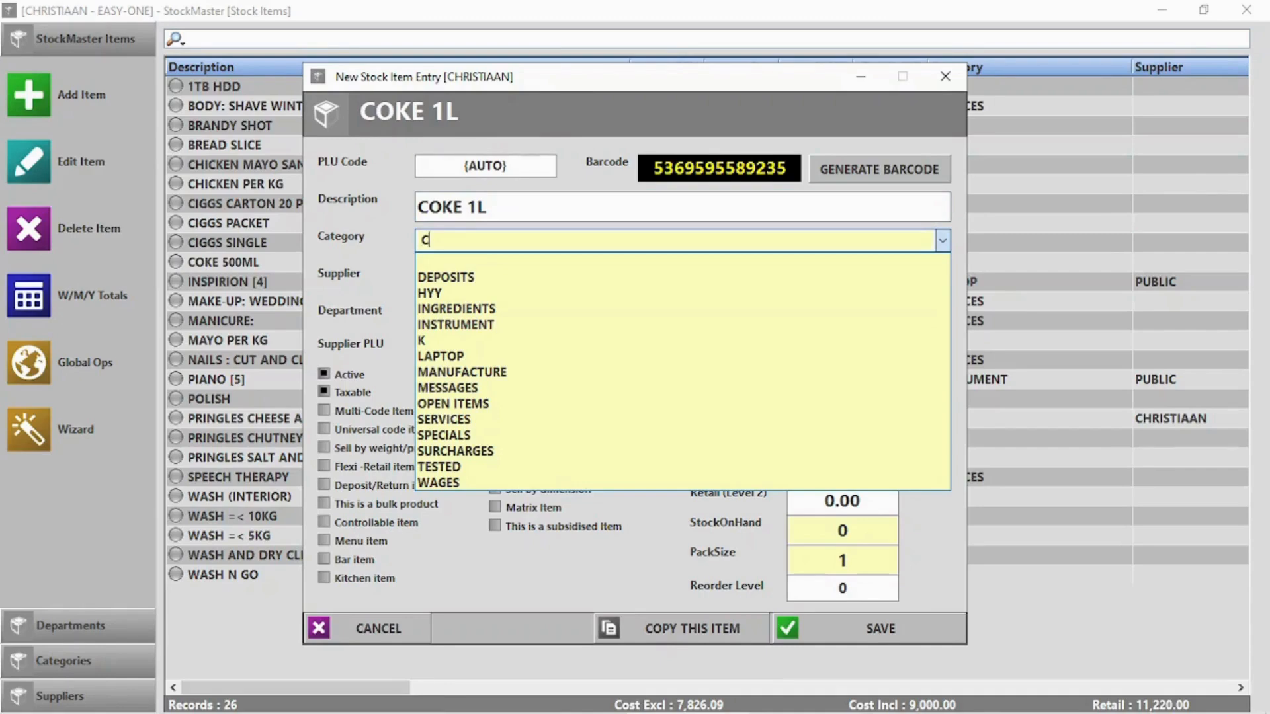
text(Cold drinks)
key(Tab)
text(Coco Cola)
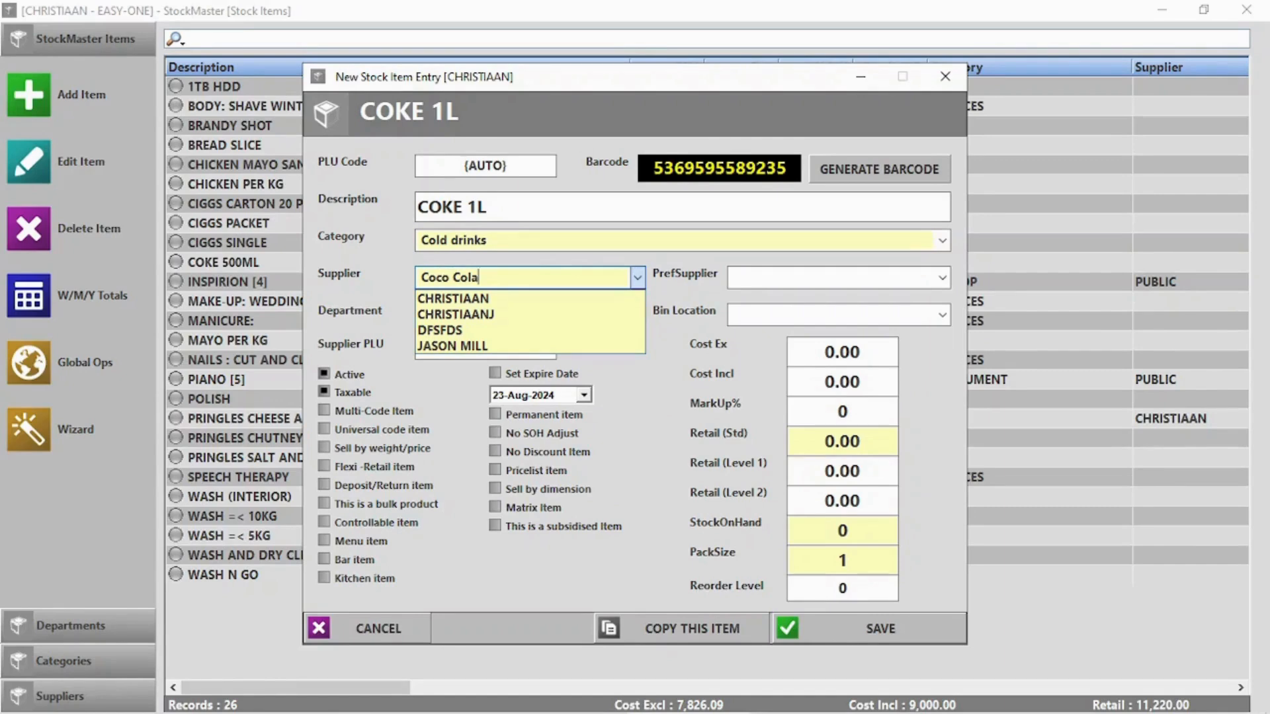
click(516, 416)
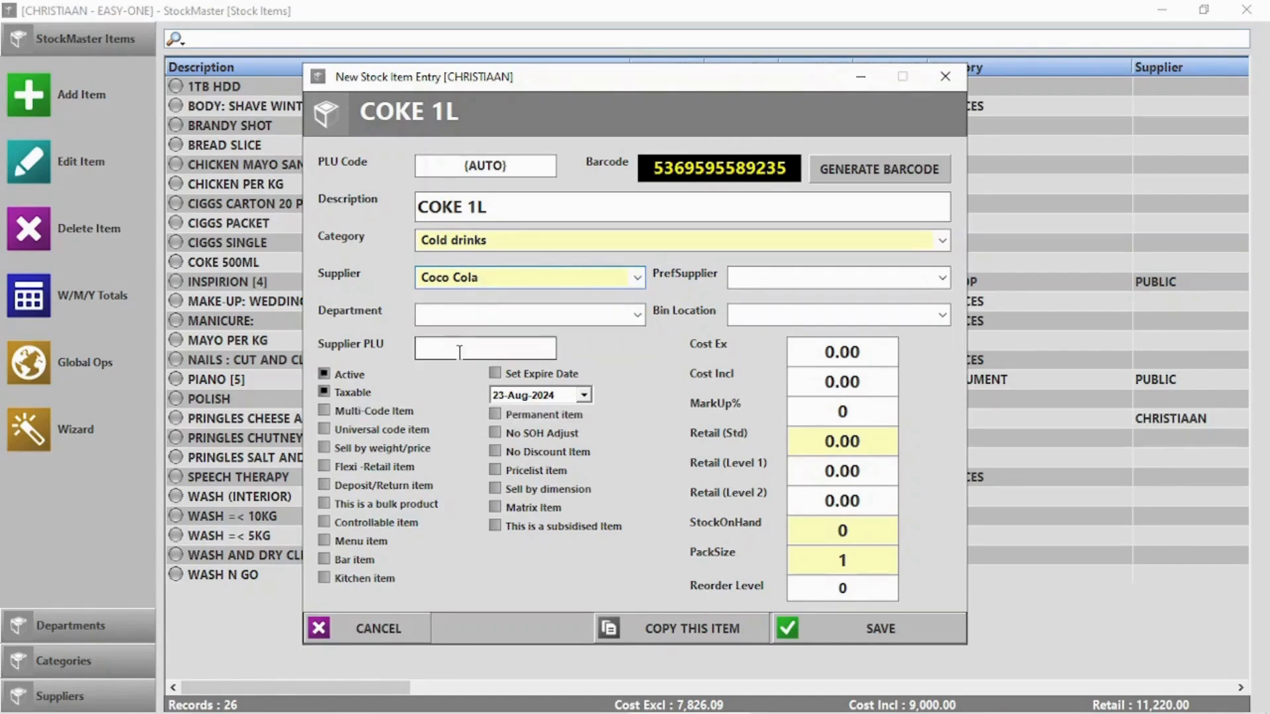
click(483, 309)
text(Bevrages)
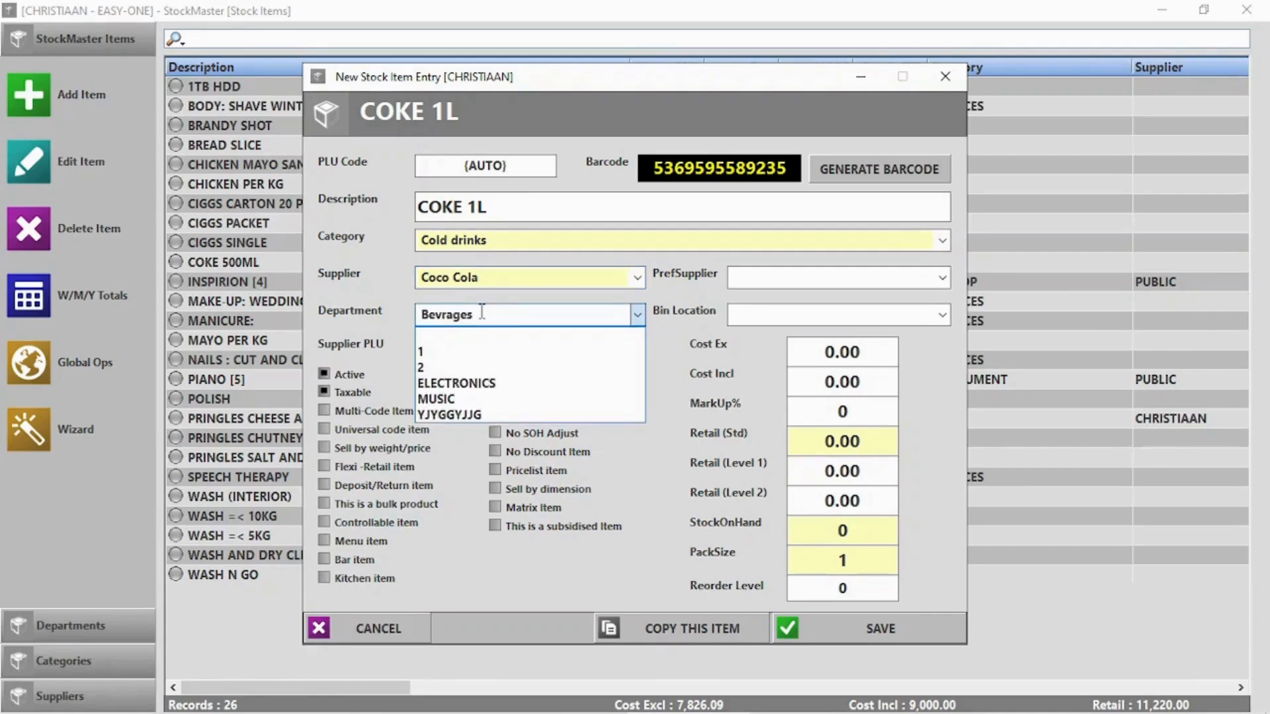
click(442, 315)
text(e)
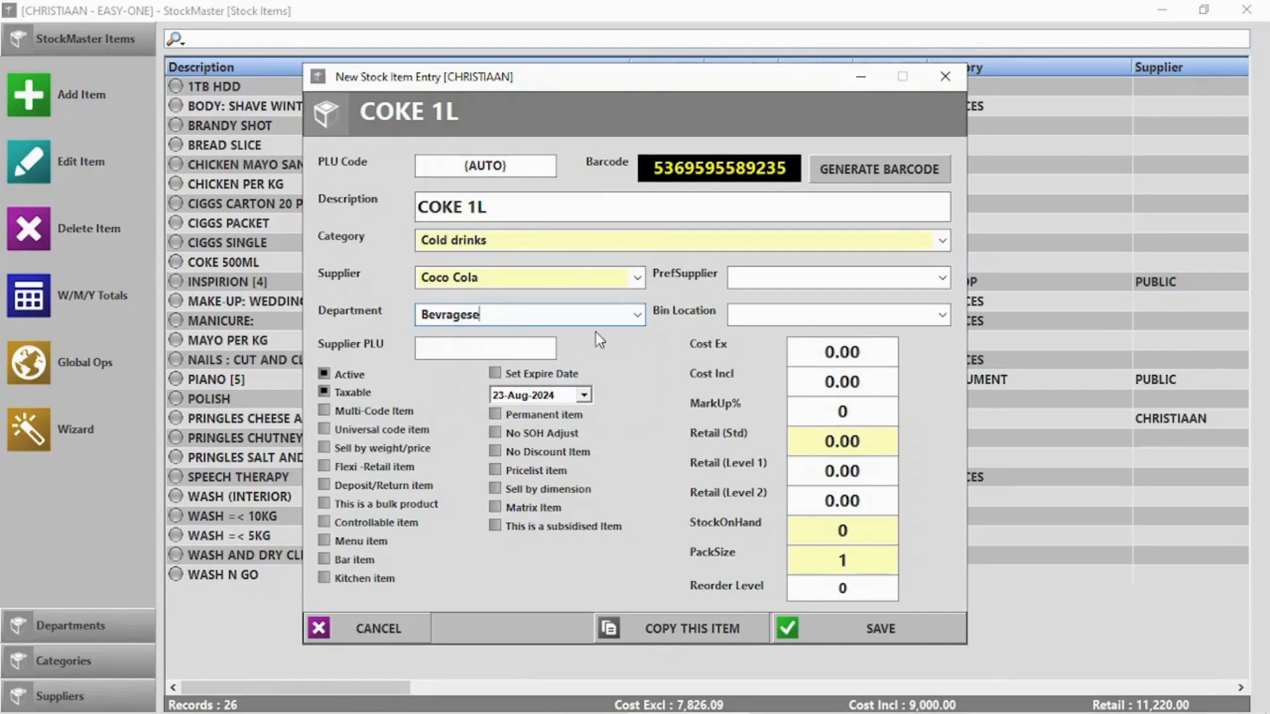
key(BackSpace)
key(BackSpace)
key(BackSpace)
key(BackSpace)
key(BackSpace)
text(e)
Give it cost 14, markup 15% and 20 in stock, then save
click(839, 357)
text(14)
click(838, 411)
double_click(837, 411)
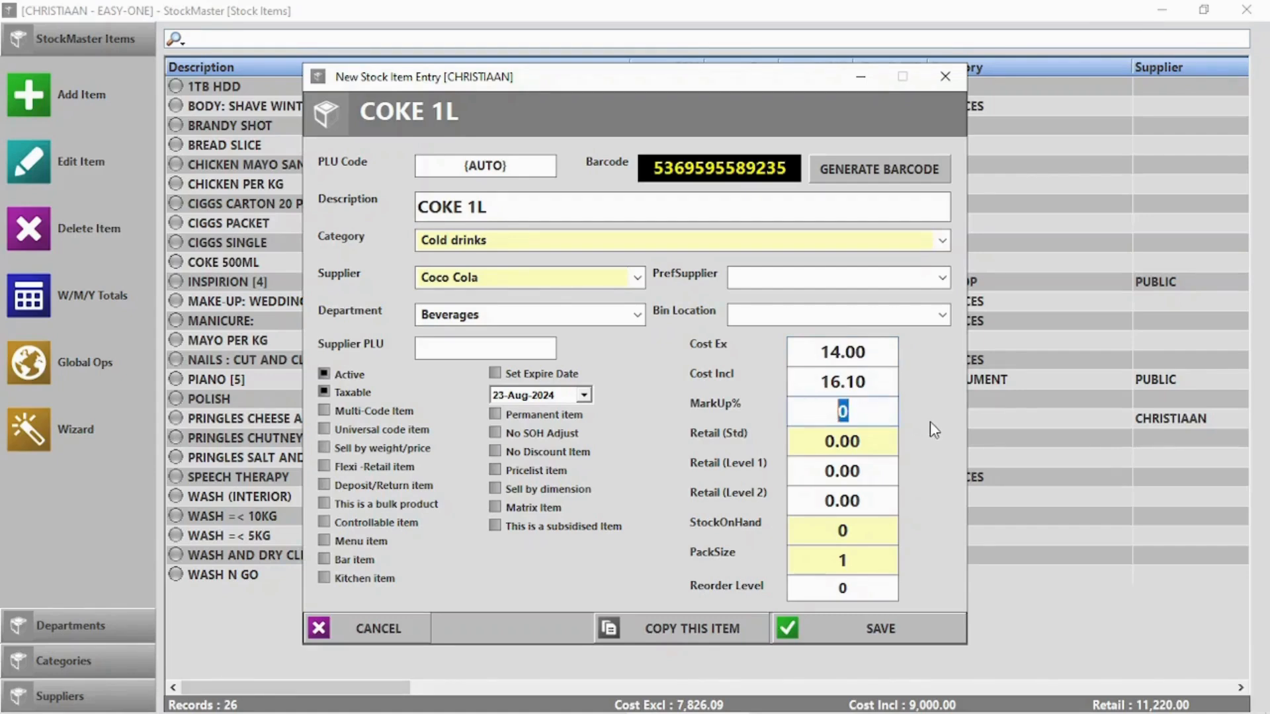
text(15)
click(857, 529)
text(20)
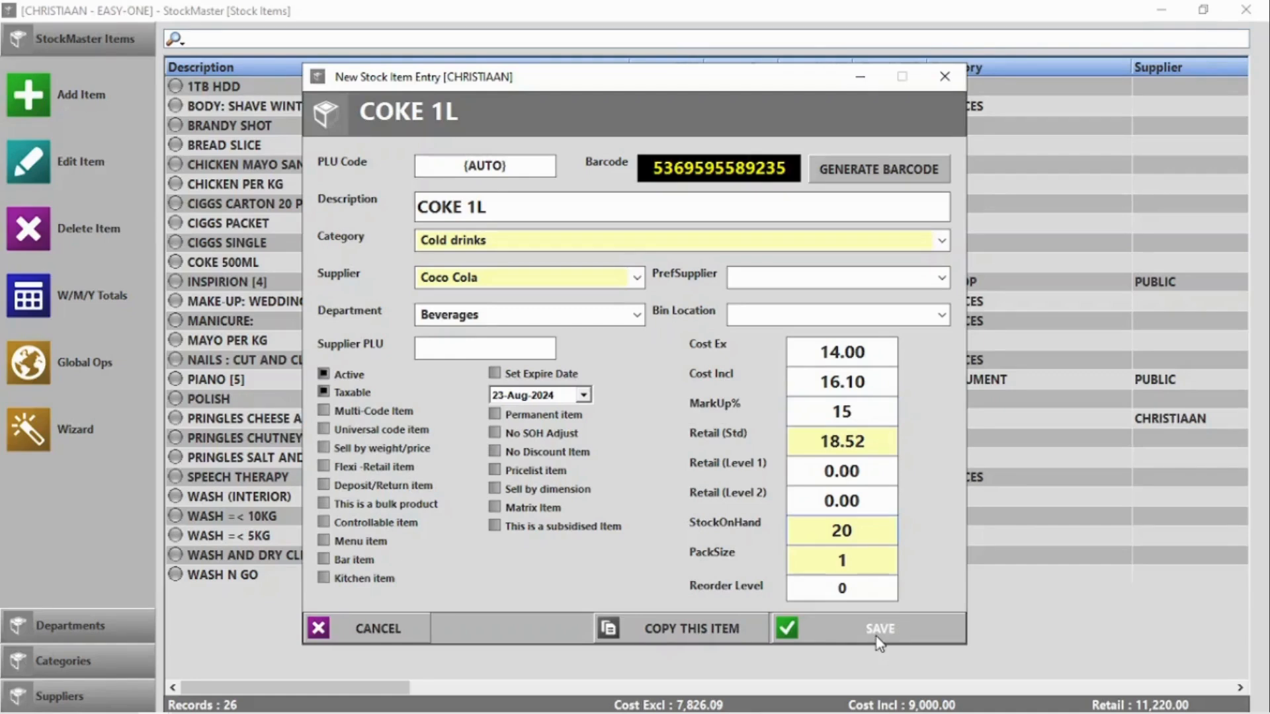
click(879, 629)
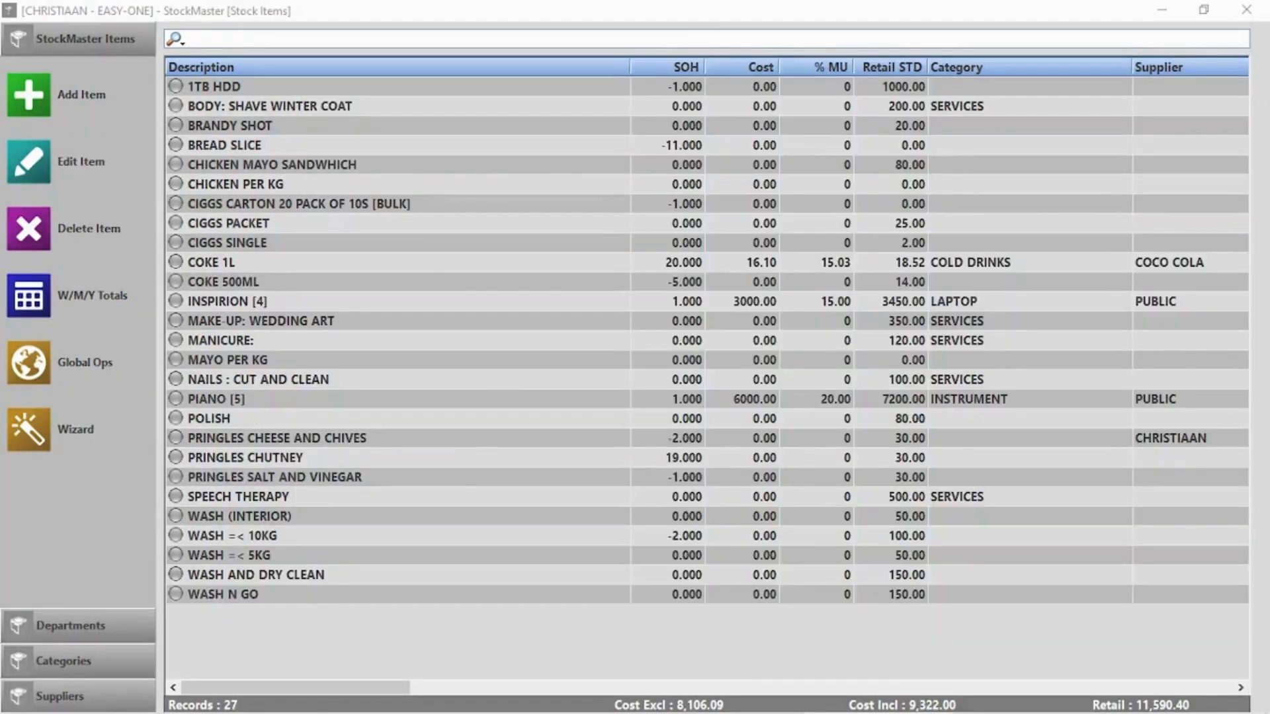
Start a new item with PLU 0015, description 'Pork Per KG', category PORK, department MEAT
click(42, 93)
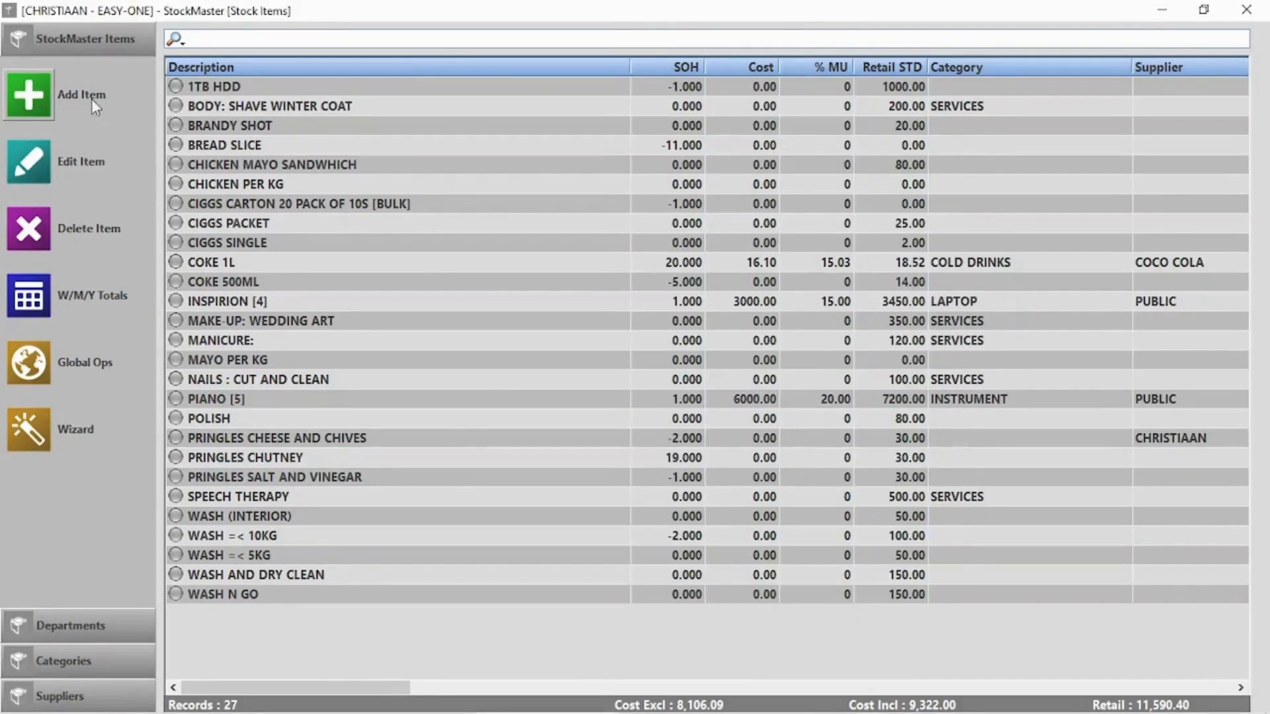
text(0015)
click(523, 212)
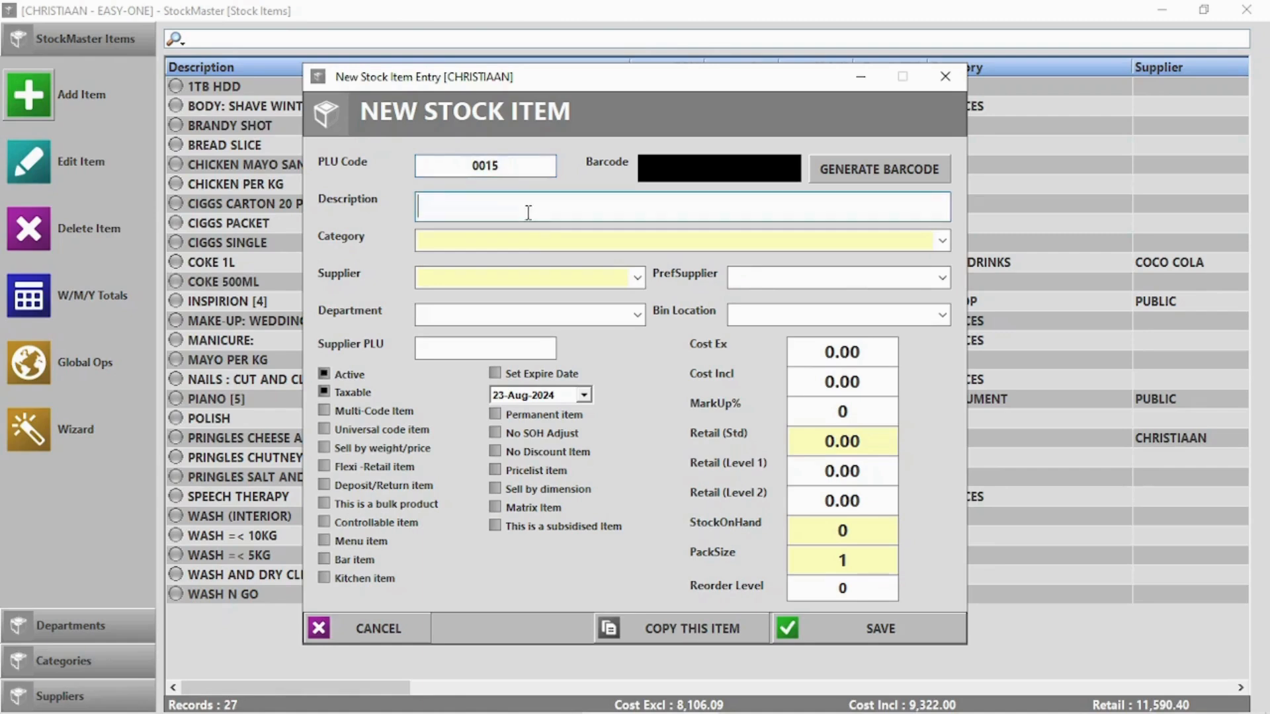
text(Por)
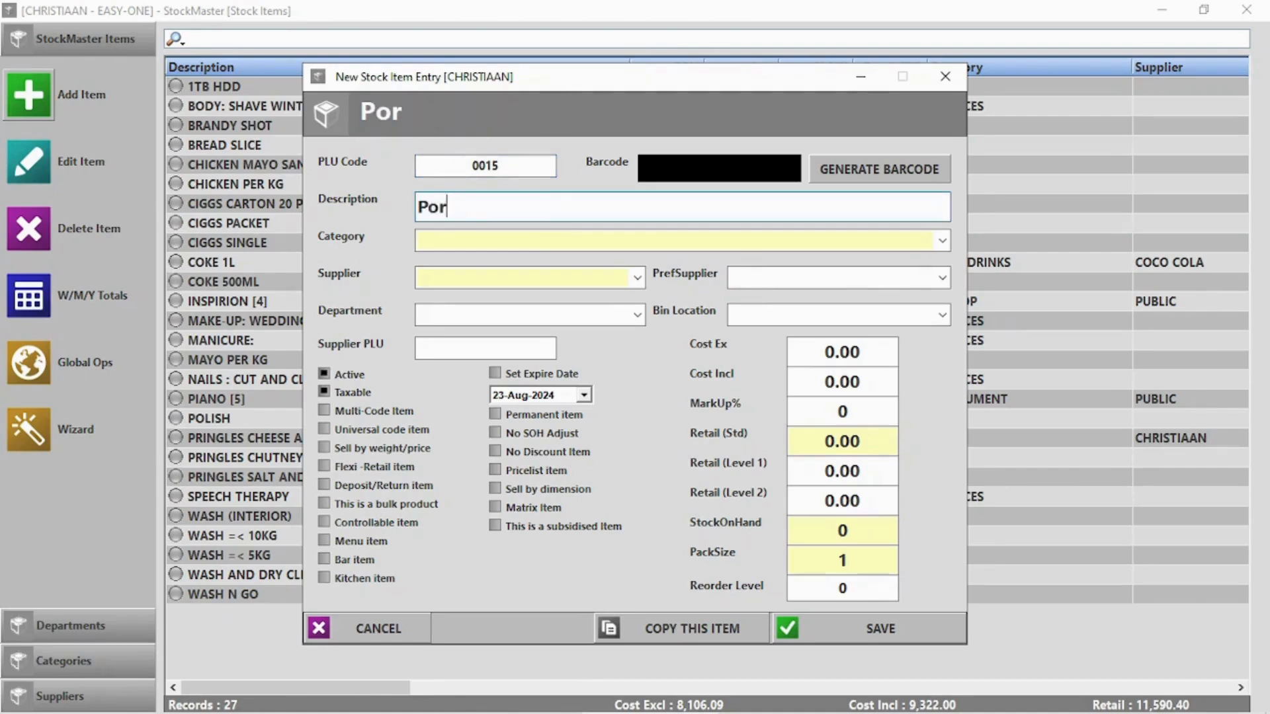
text(k Per KG)
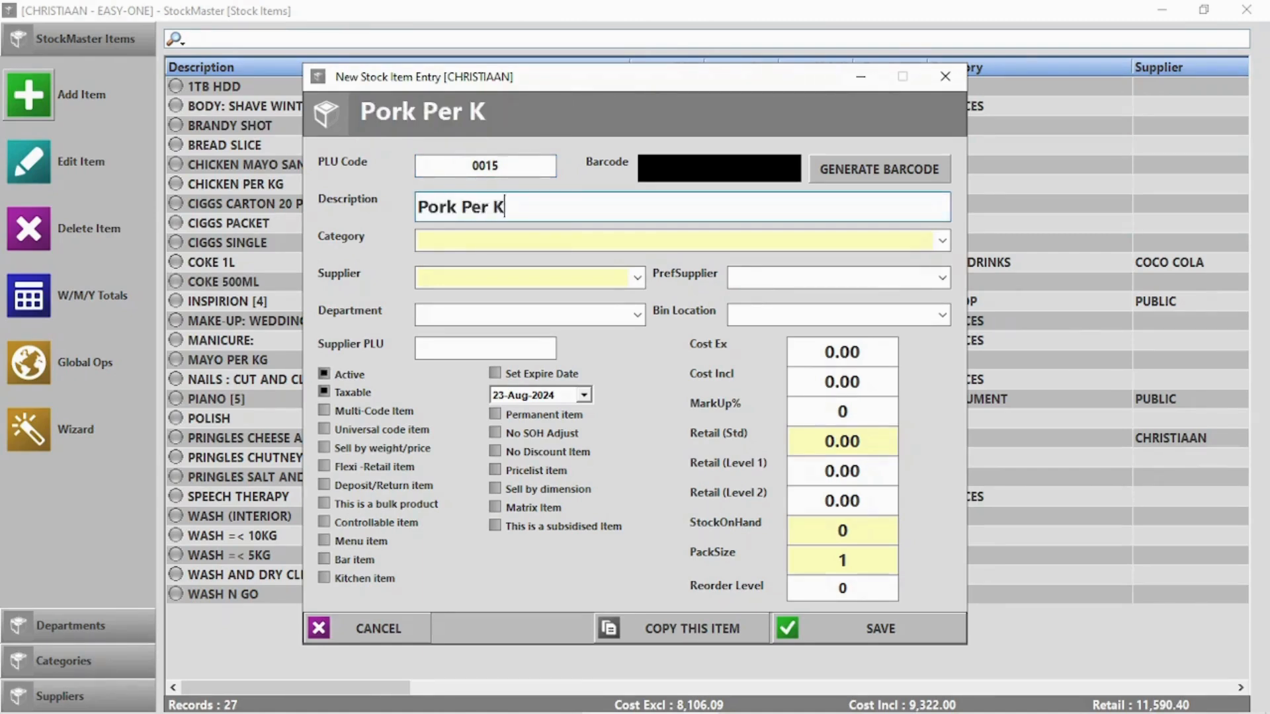
click(550, 240)
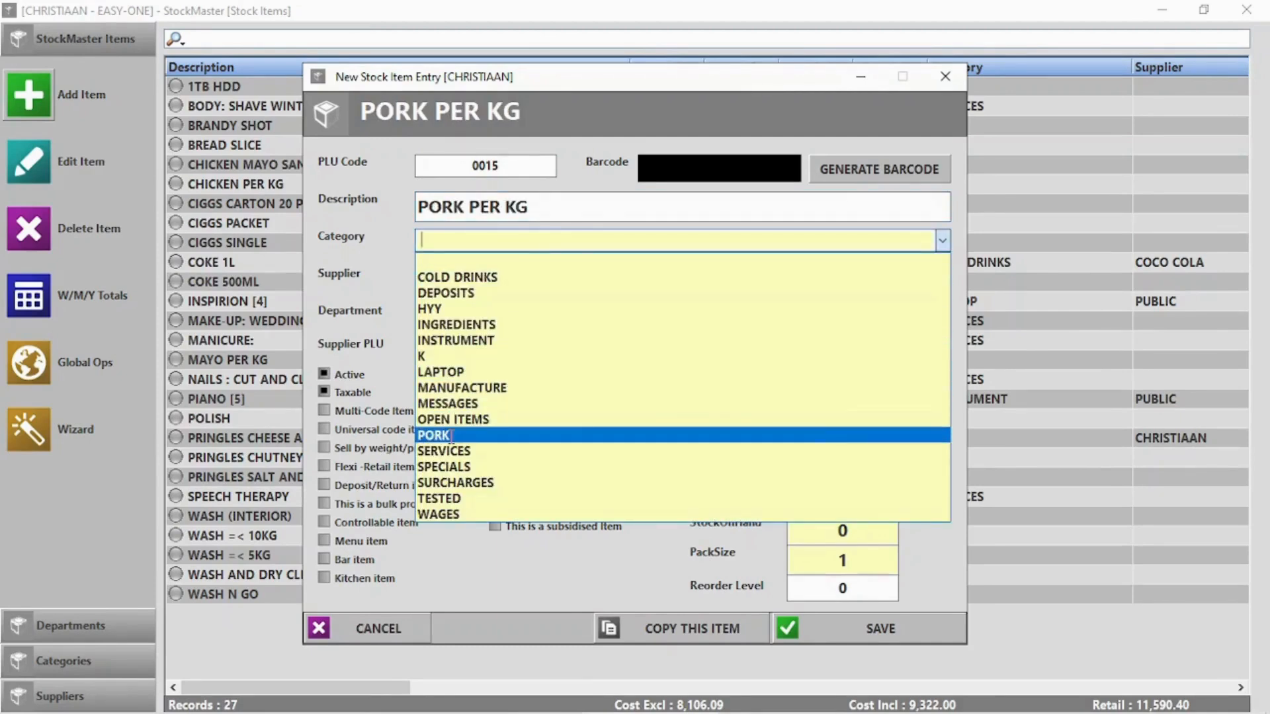
click(463, 435)
click(474, 273)
click(474, 273)
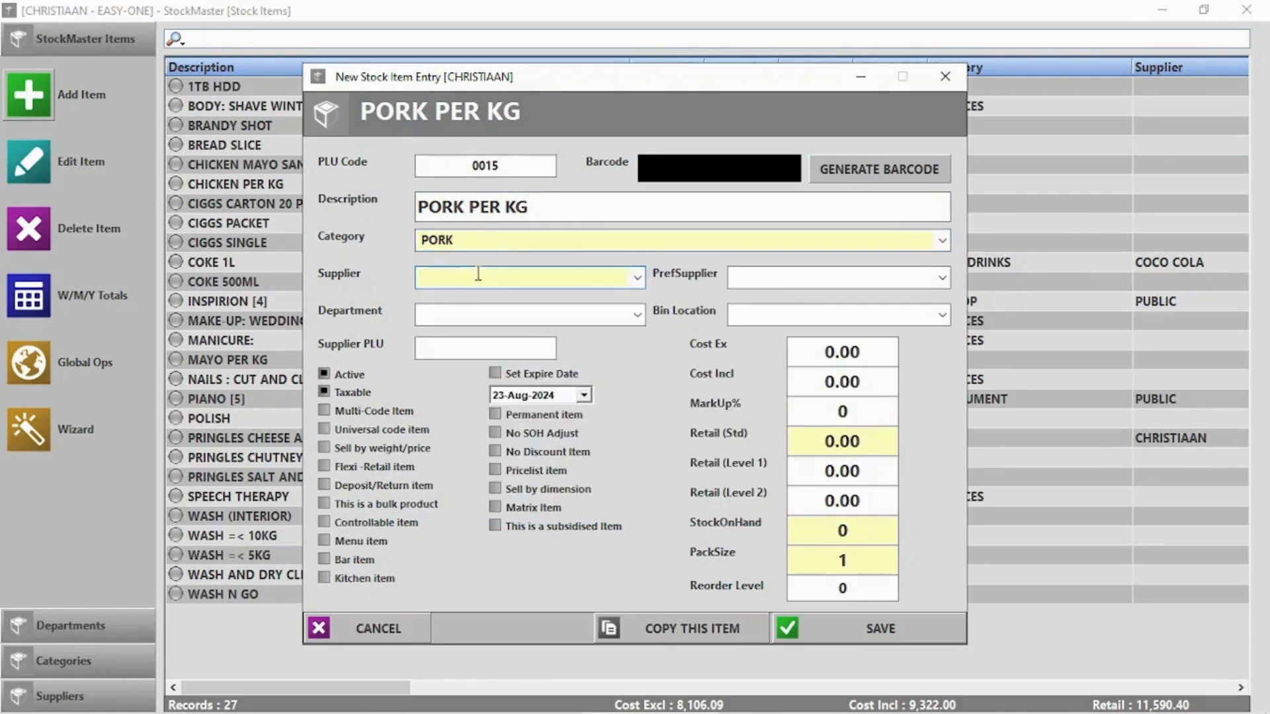
click(637, 315)
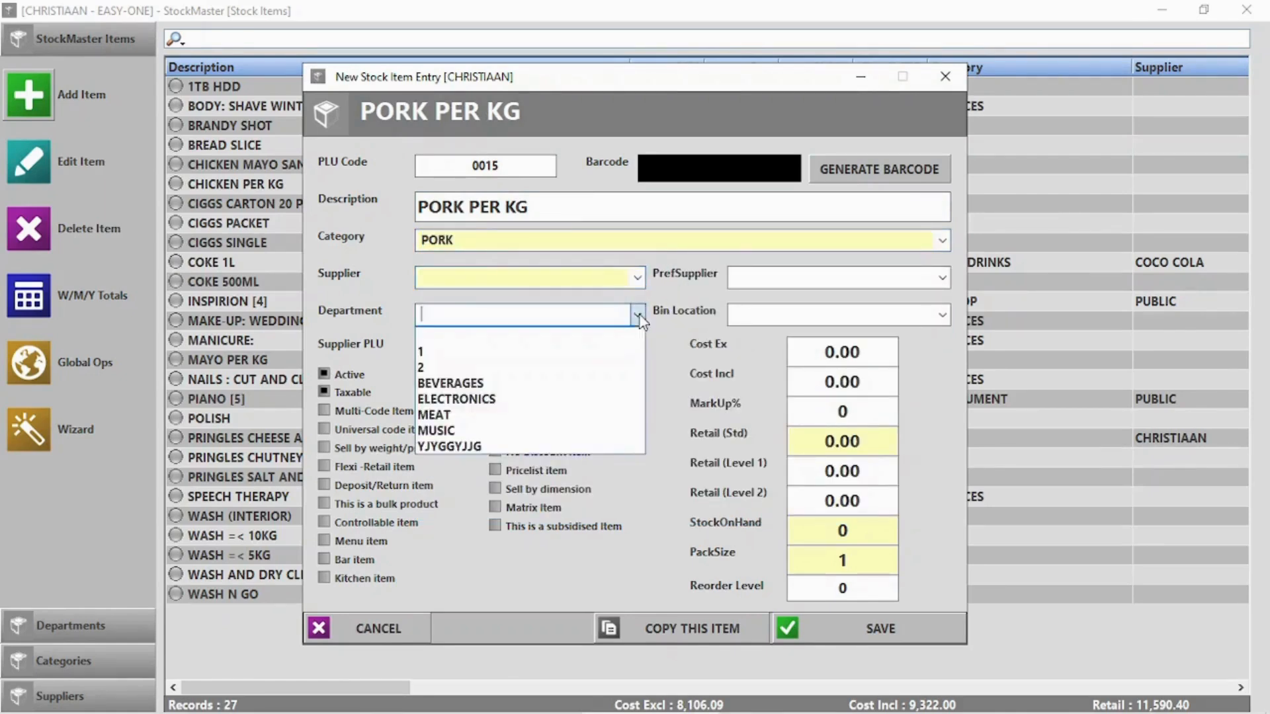
click(504, 415)
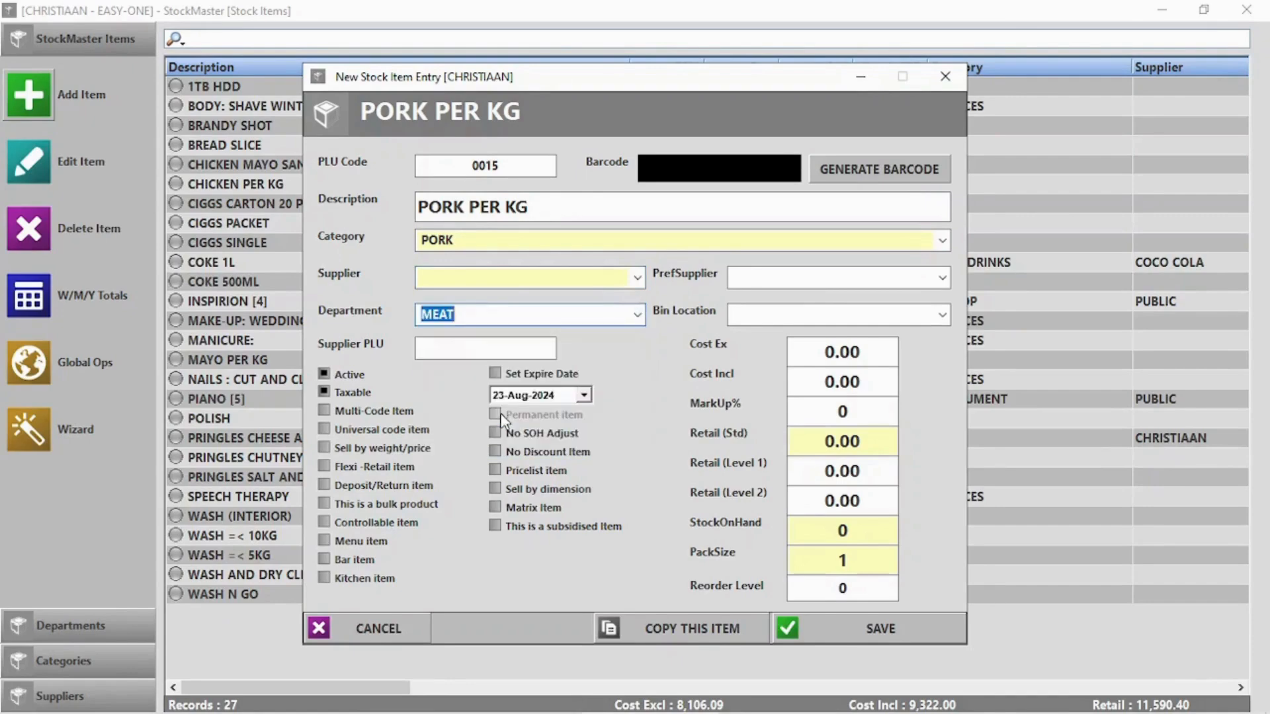
Set cost 50 and retail 95, mark it sold by weight, save, and close the manager
click(842, 344)
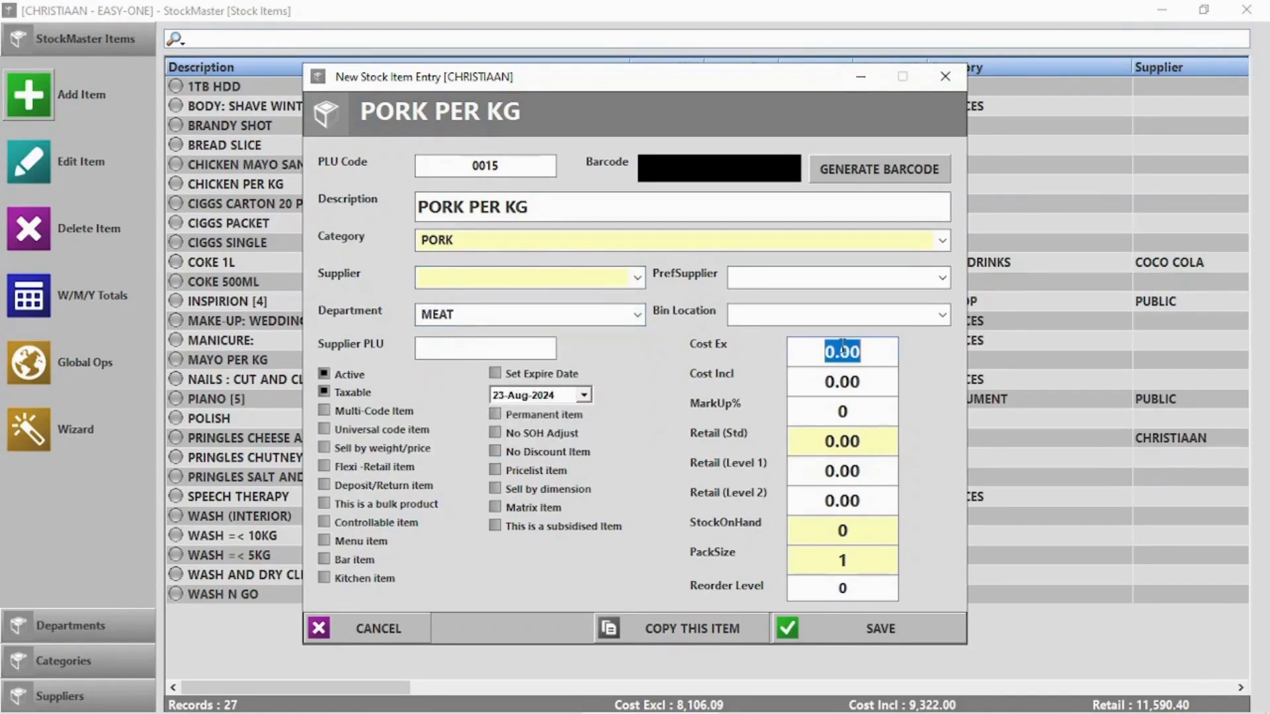
text(50)
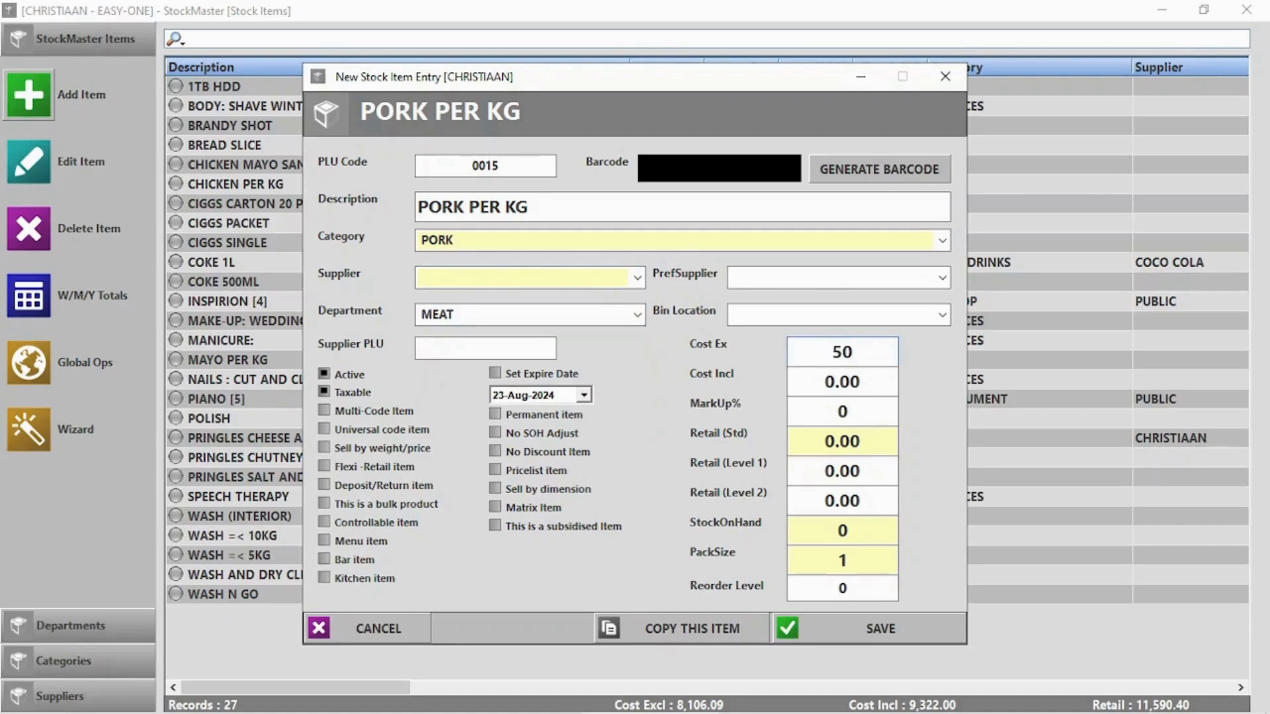
click(845, 441)
text(95)
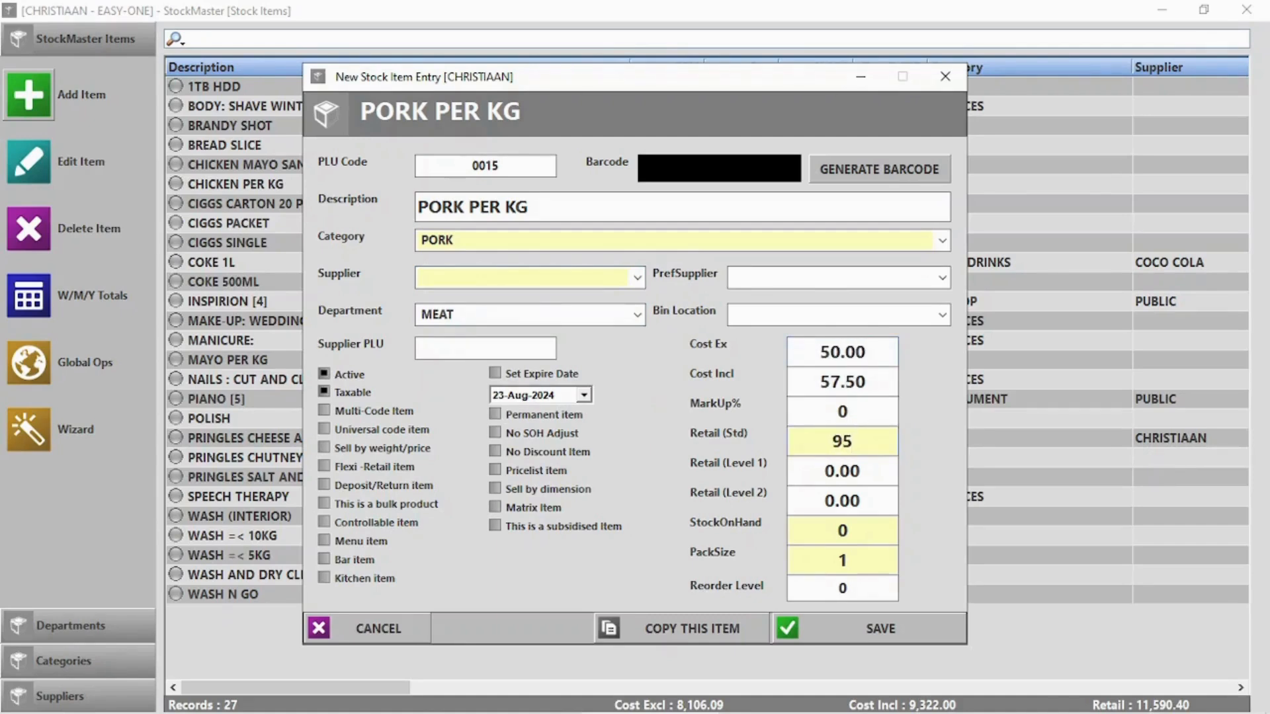
click(342, 449)
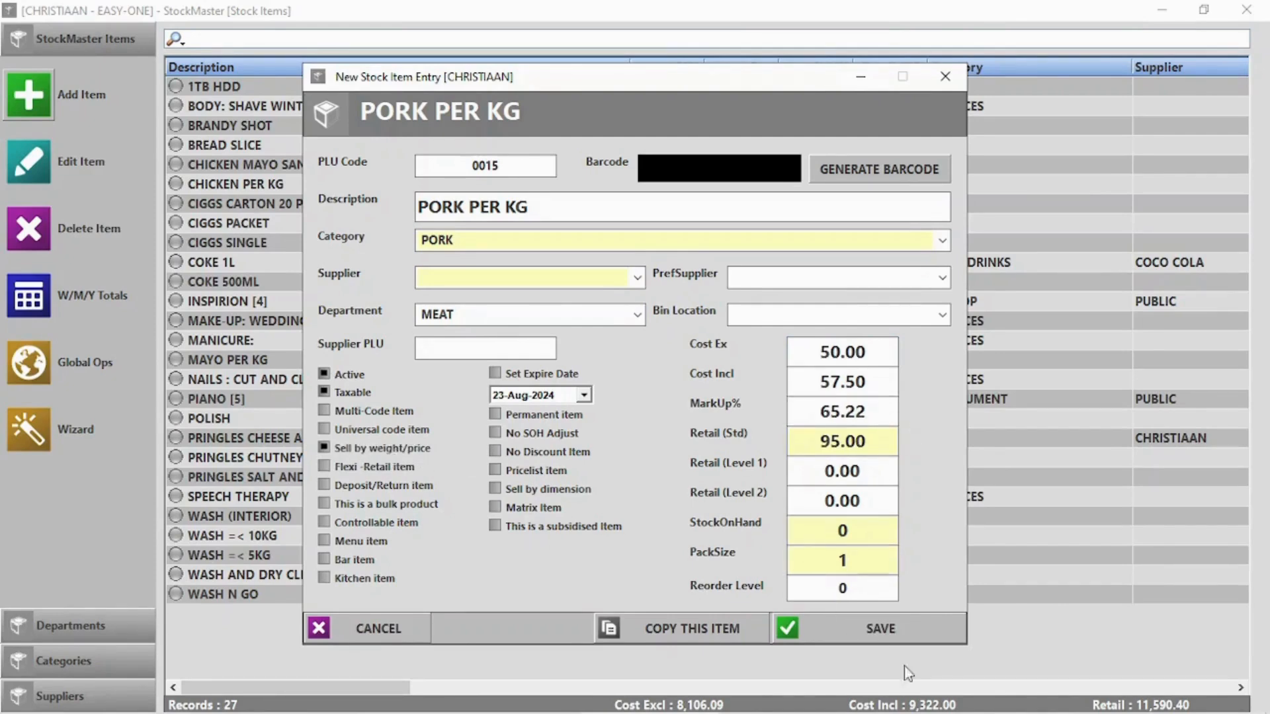
click(895, 634)
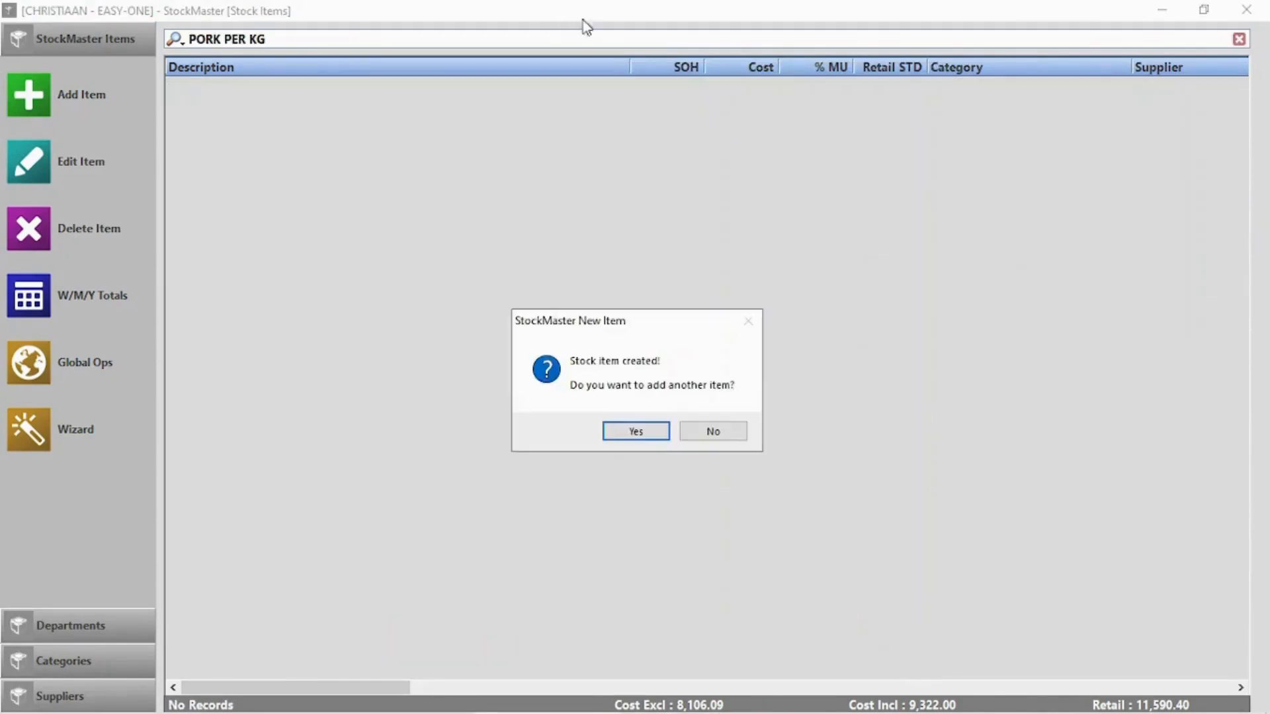
click(723, 434)
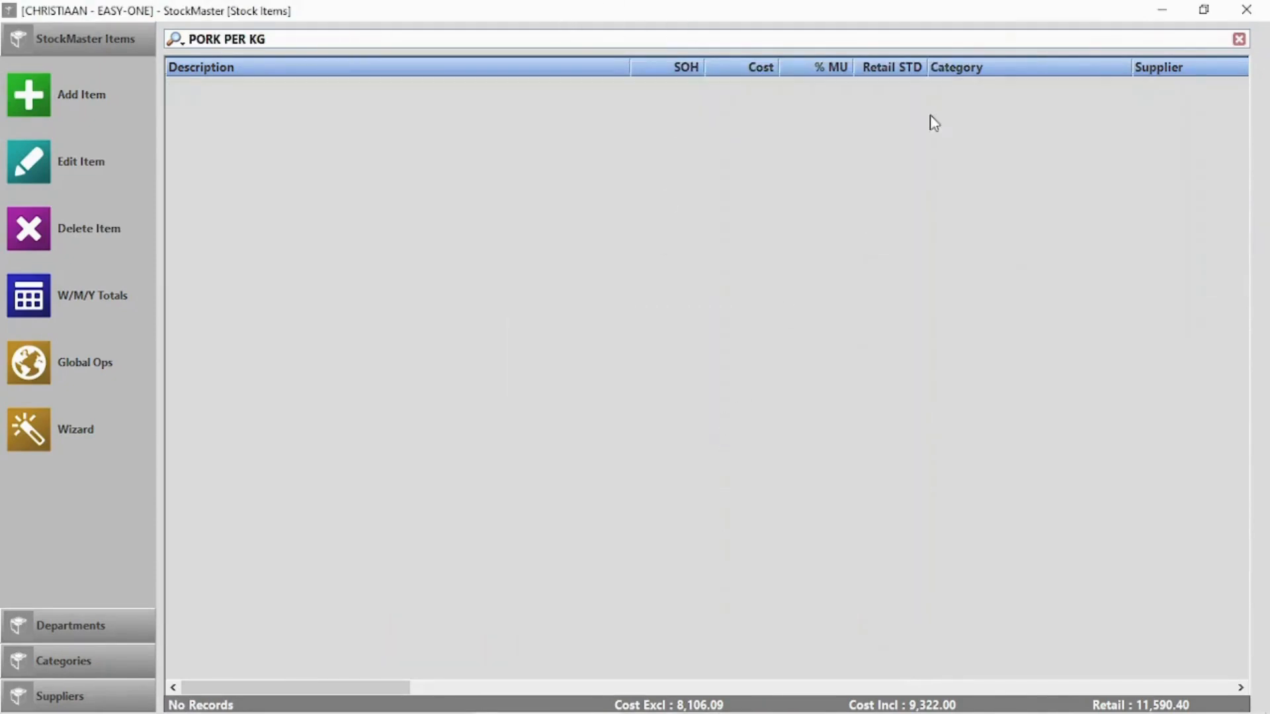
click(1244, 10)
click(414, 170)
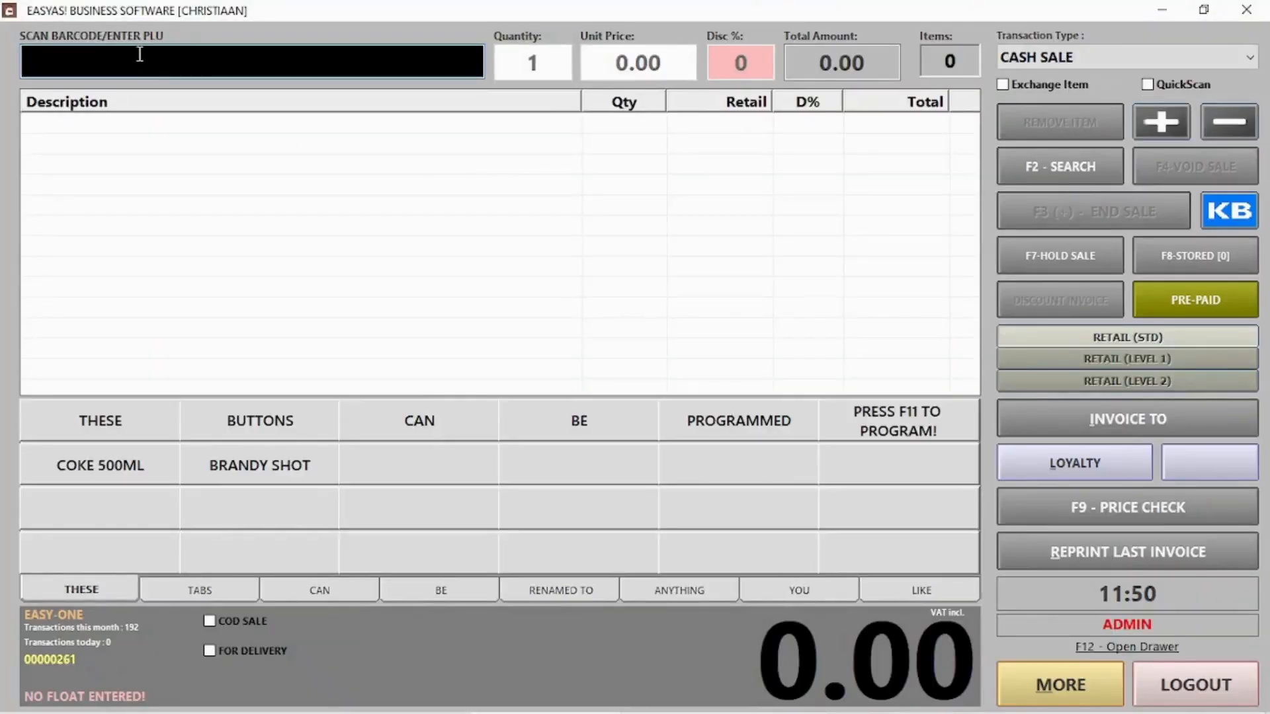
text(2000150069960)
drag(49, 60, 157, 59)
click(195, 56)
key(Return)
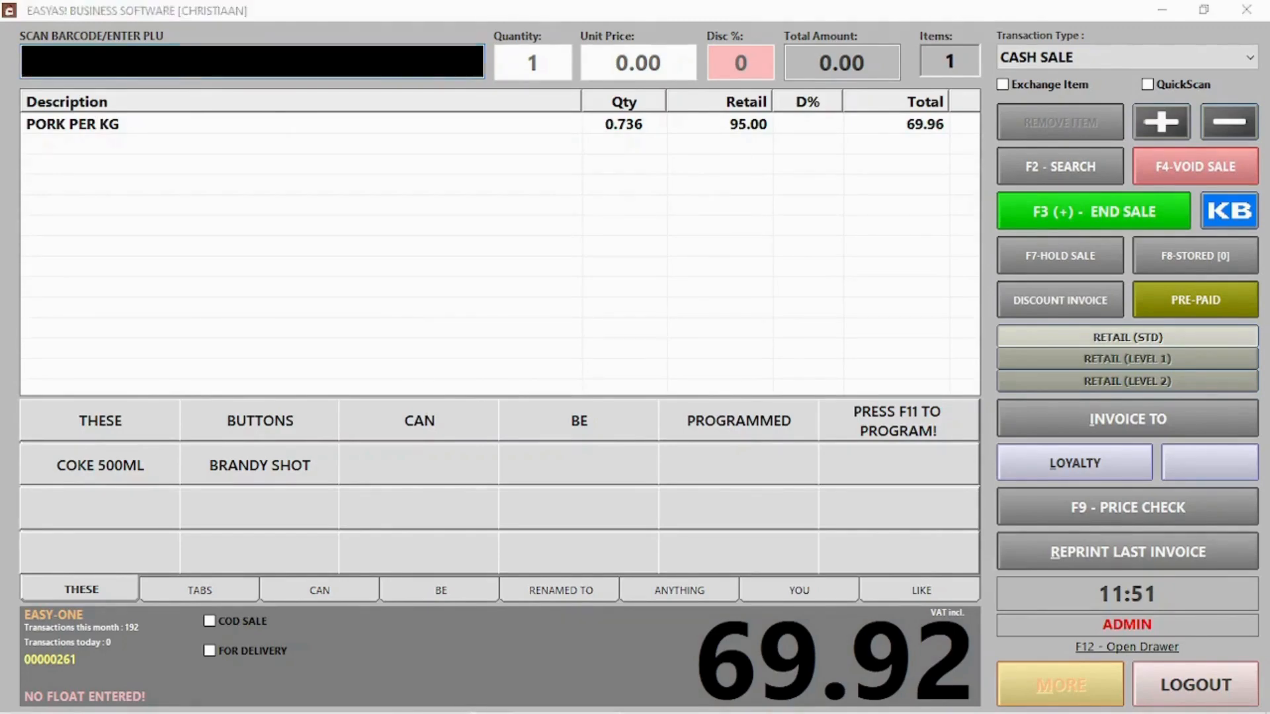
key(alt+Tab)
click(29, 94)
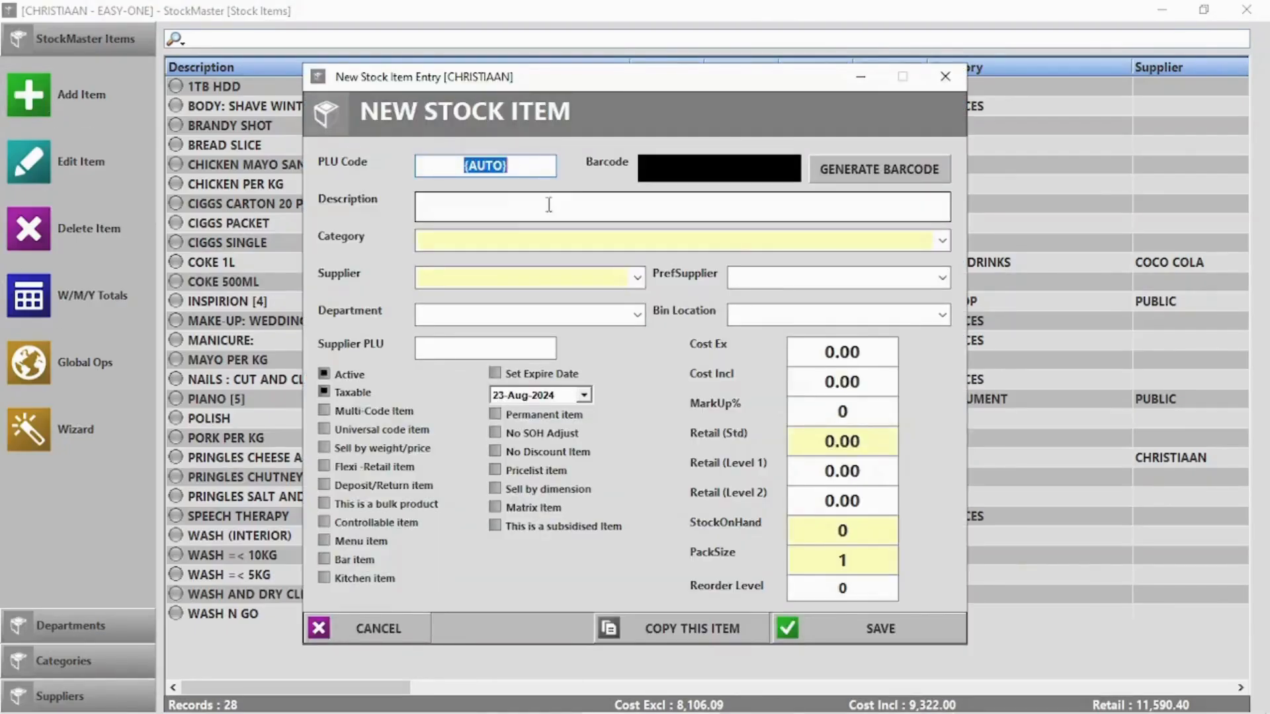
Describe the item as 'Loose Sweets', turn off stock adjustment, and set retail to 5.00
click(520, 212)
text(Loose)
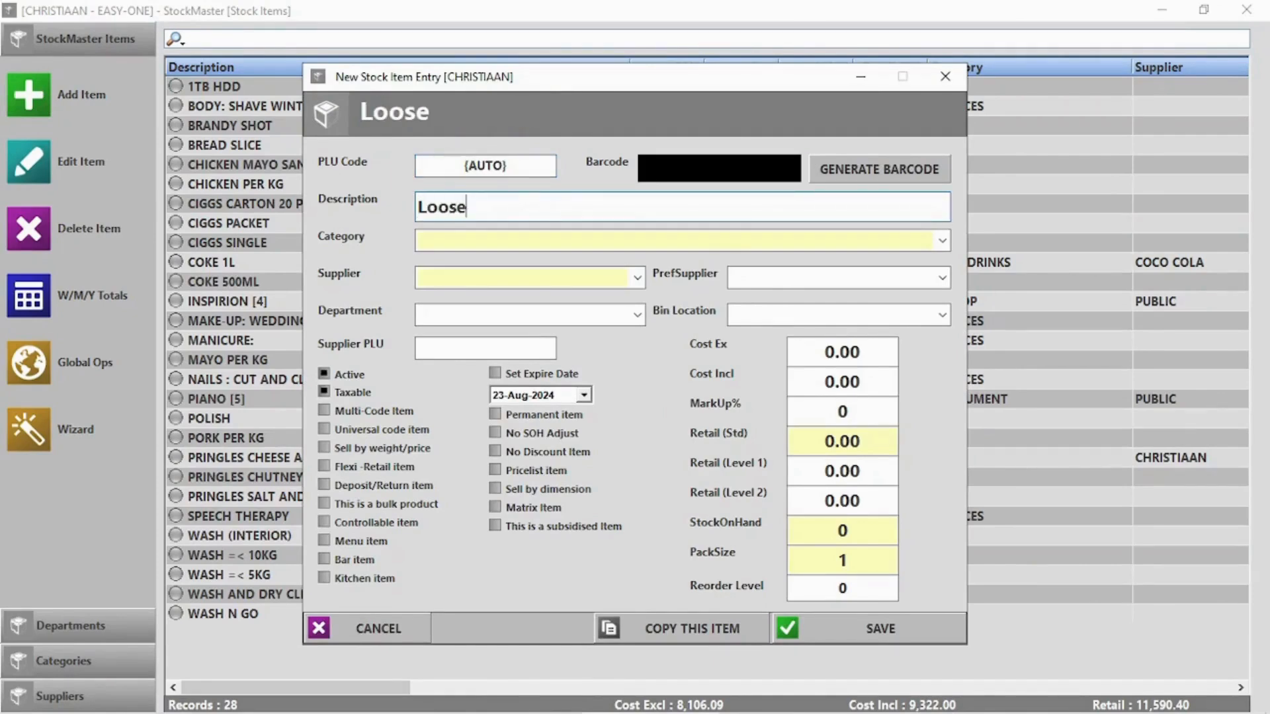
text( Sweets)
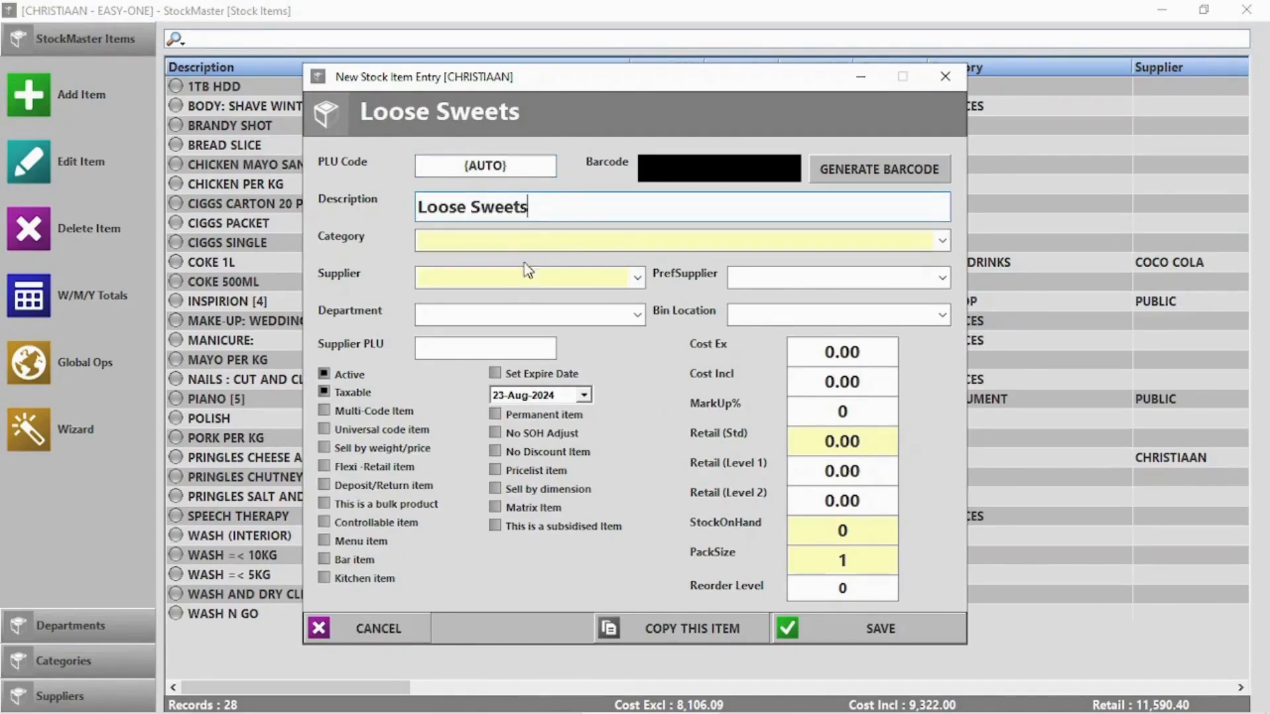
click(552, 435)
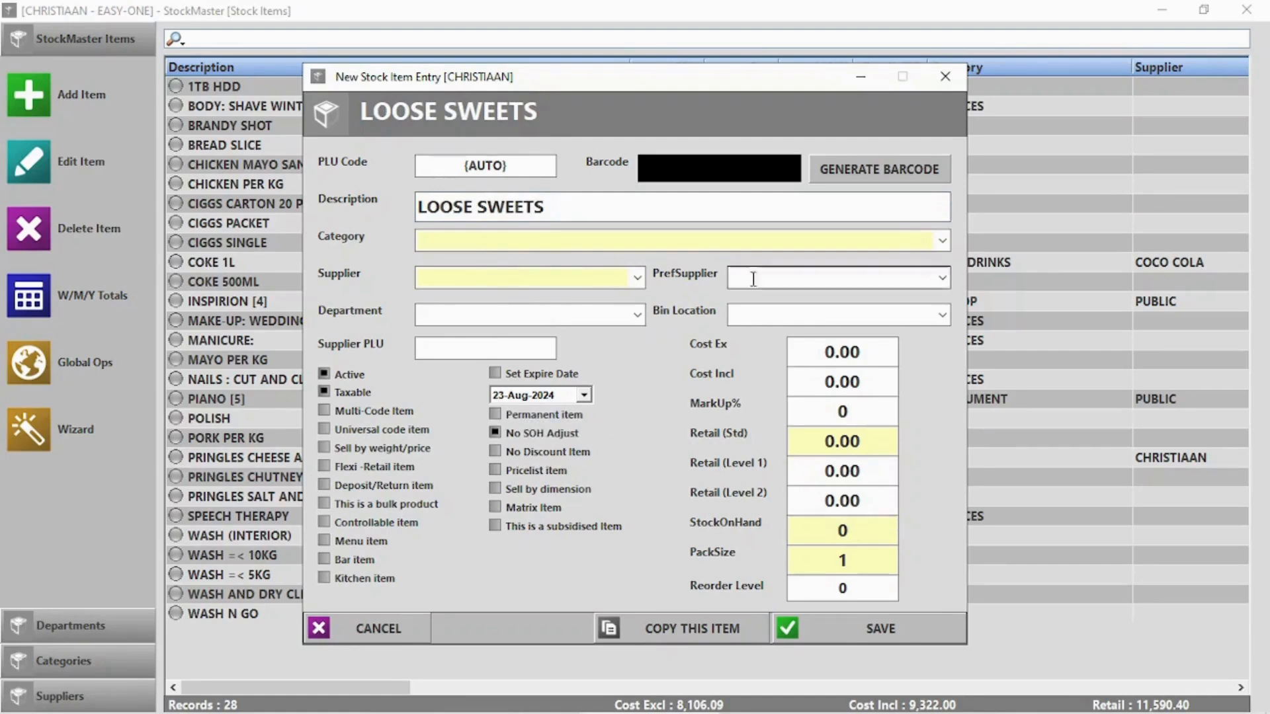
click(824, 436)
text(5)
key(Delete)
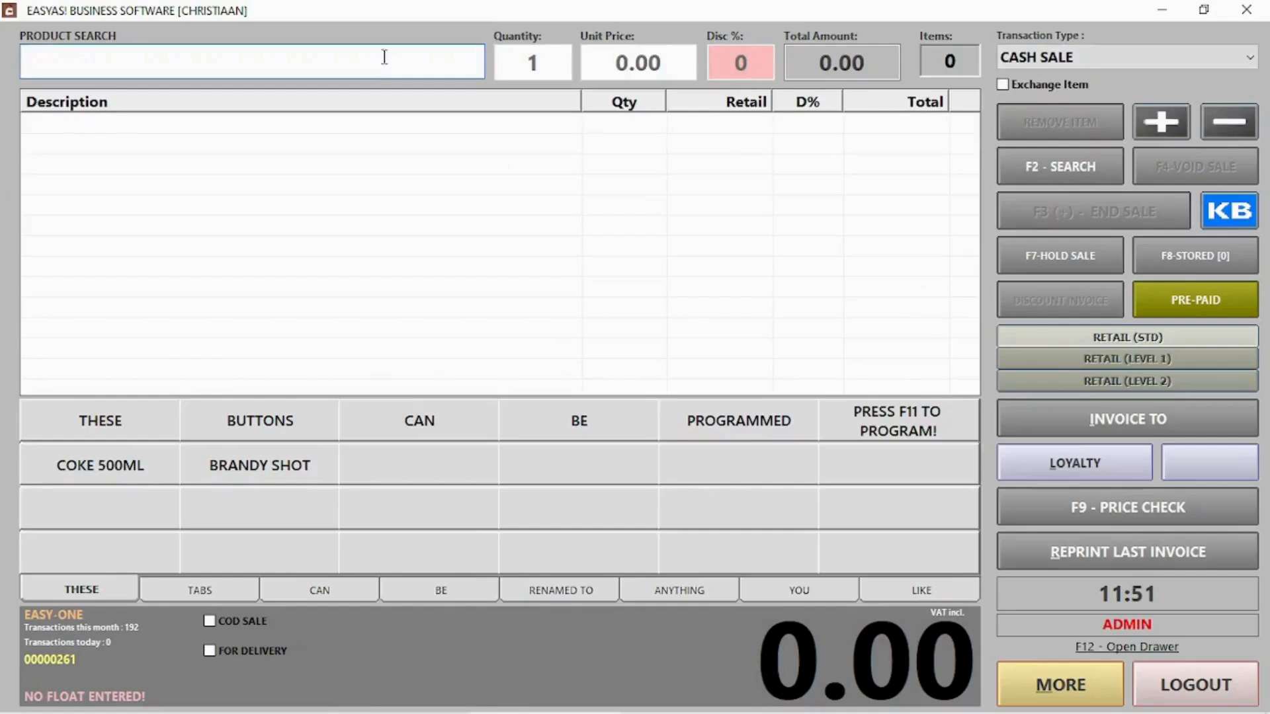
Search the till products for 'loose' and pick LOOSE SWEETS
text(loose)
key(Return)
double_click(130, 132)
Sell 20 Loose Sweets for 100.00 cash, then log out and open StockMaster
text(20)
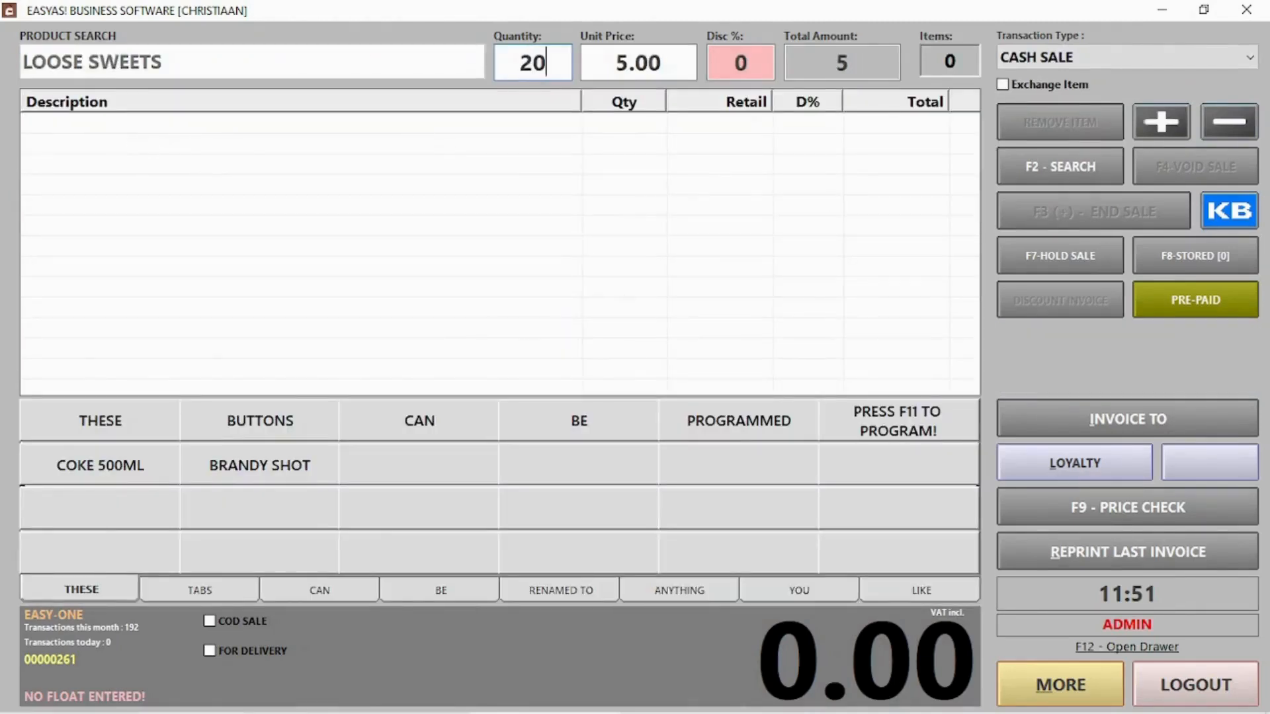
key(Return)
key(F3)
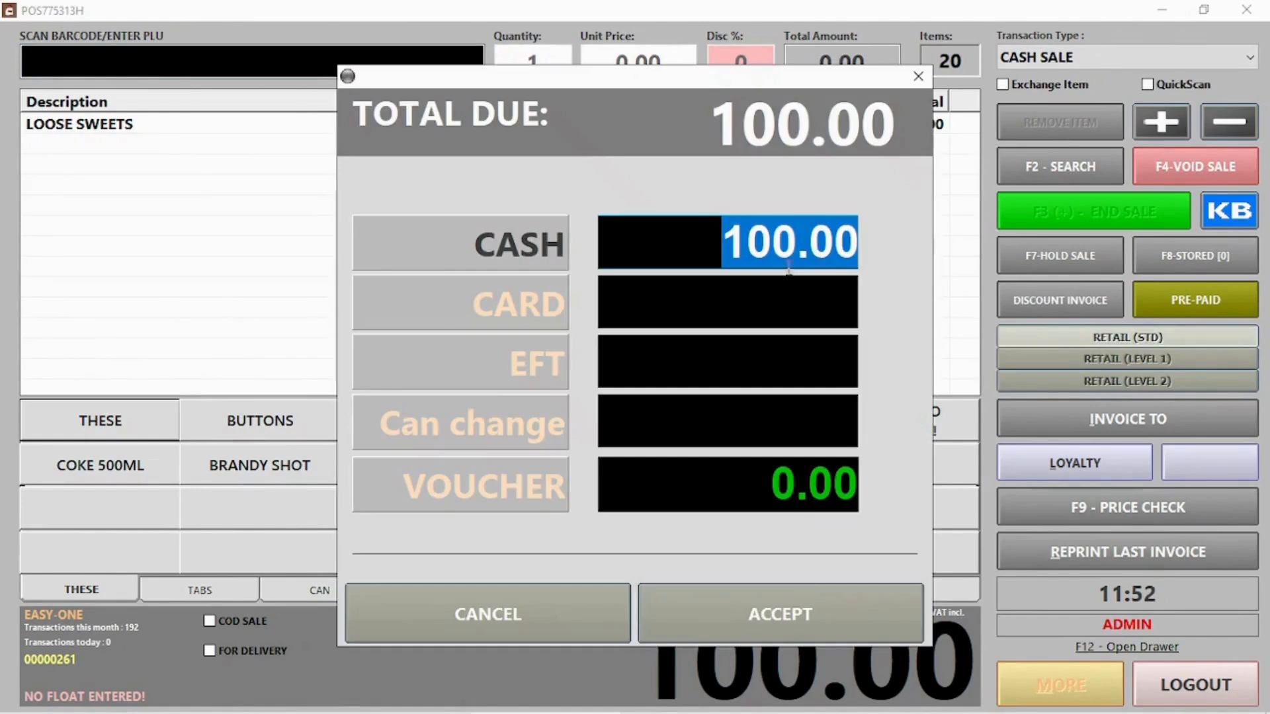
click(822, 632)
click(761, 476)
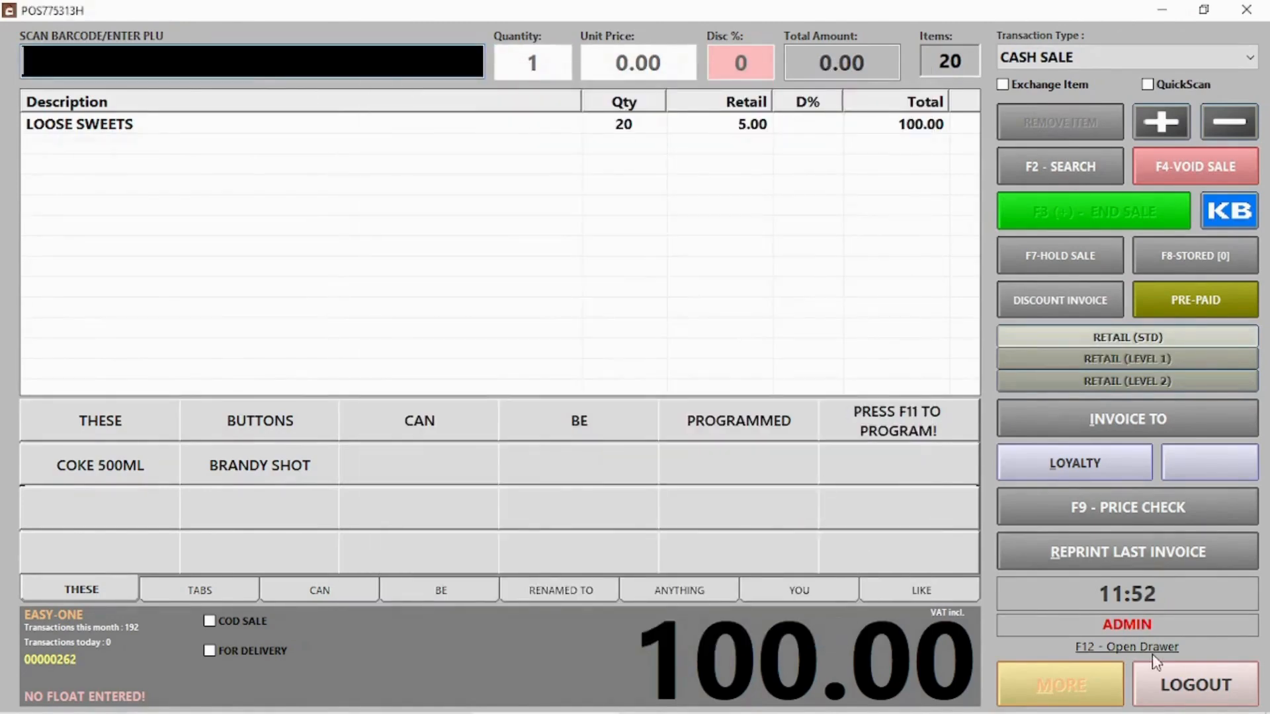
click(1159, 681)
click(820, 181)
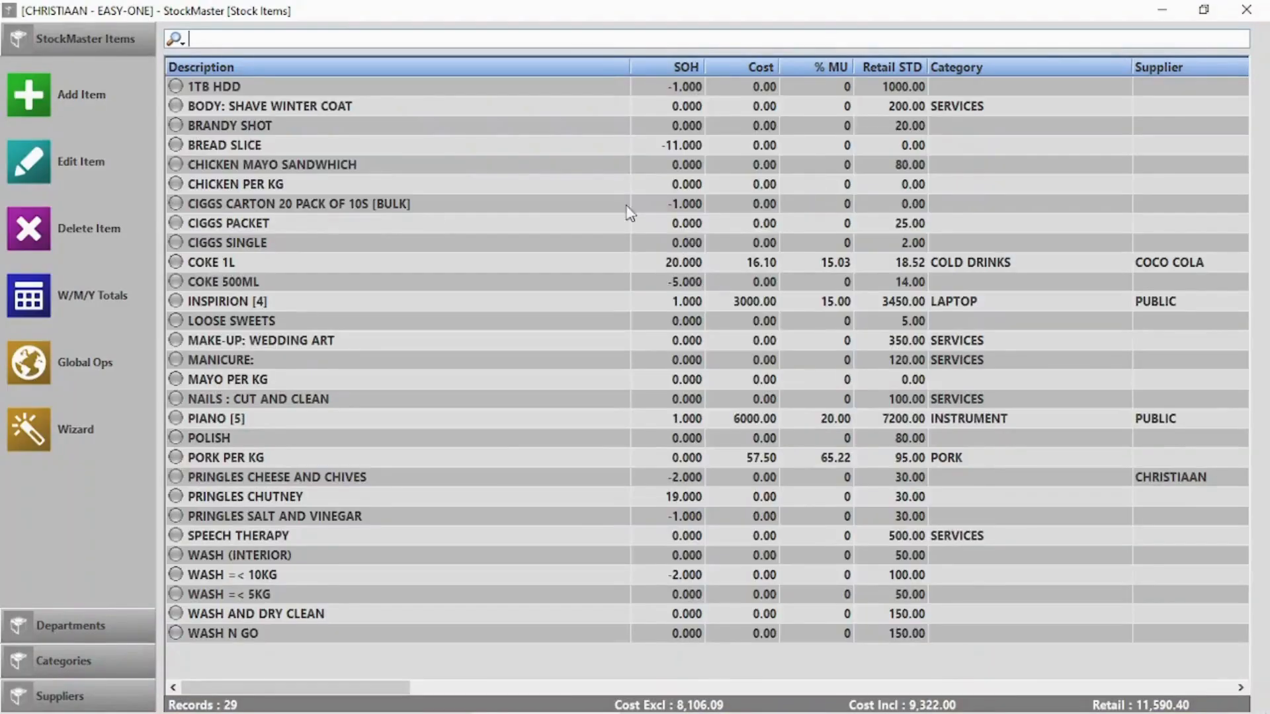
Check the LOOSE SWEETS and COKE 500ML rows in the stock list
click(250, 323)
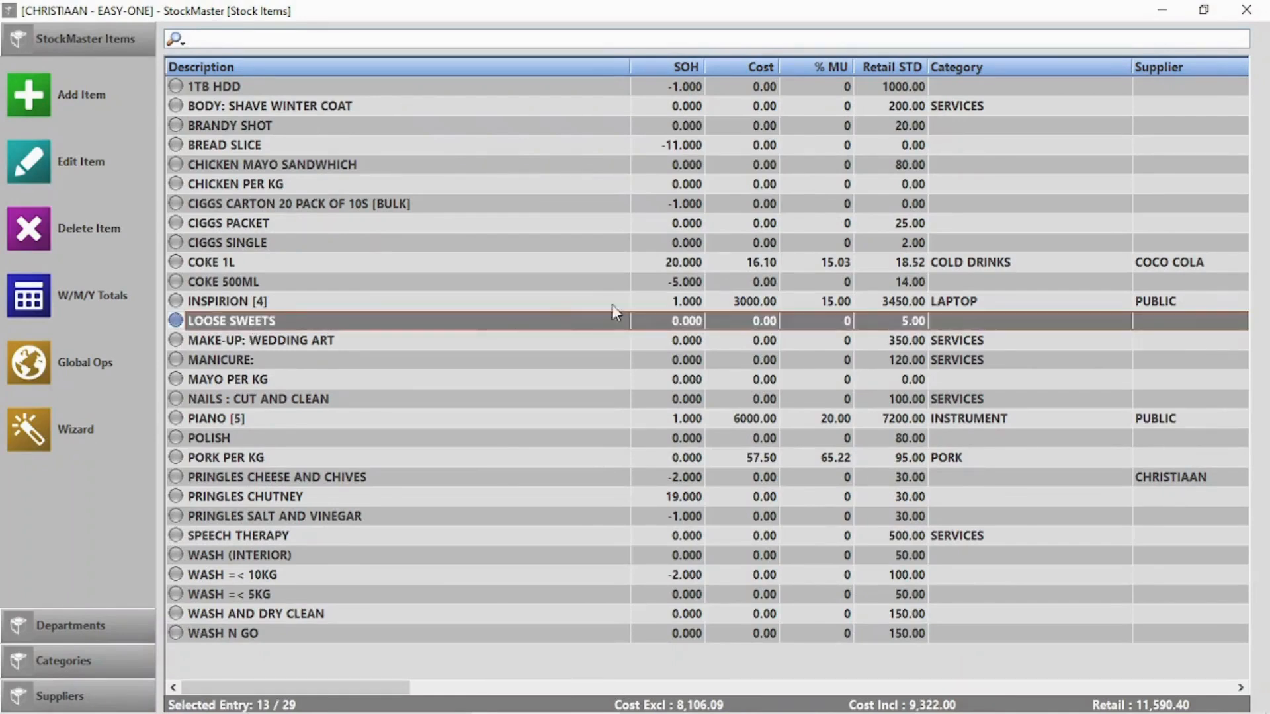
click(681, 284)
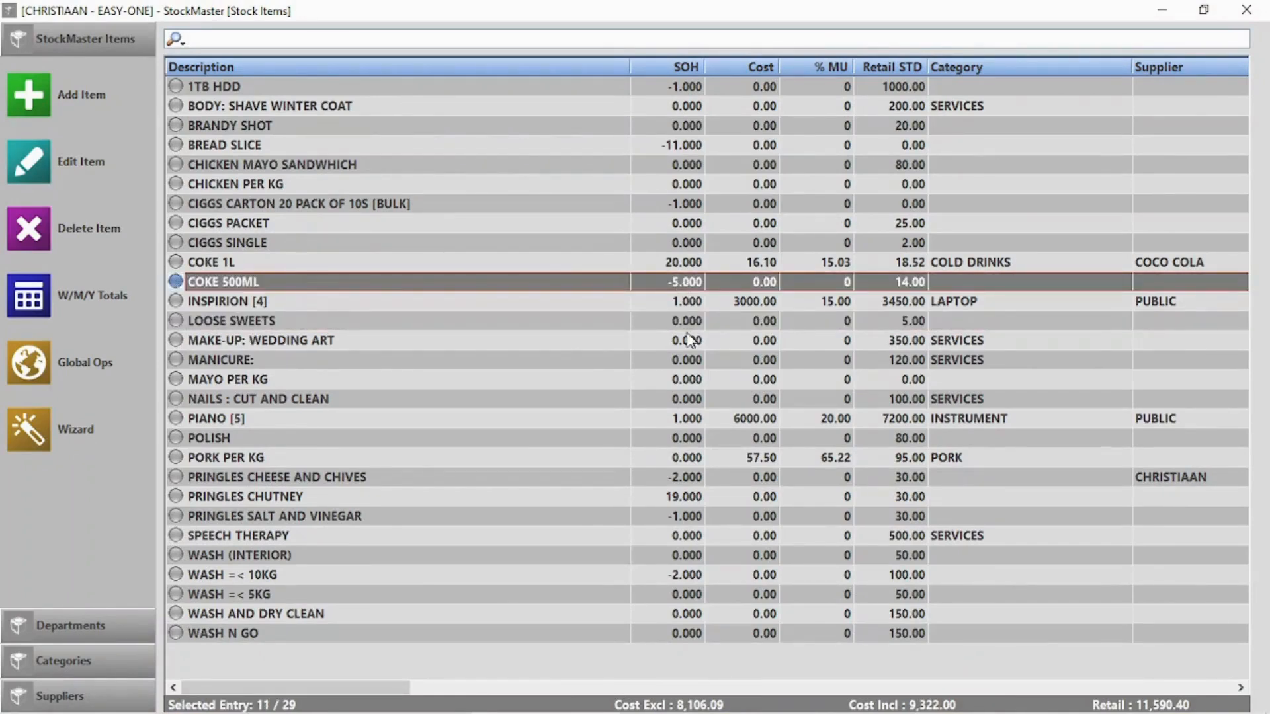
click(649, 323)
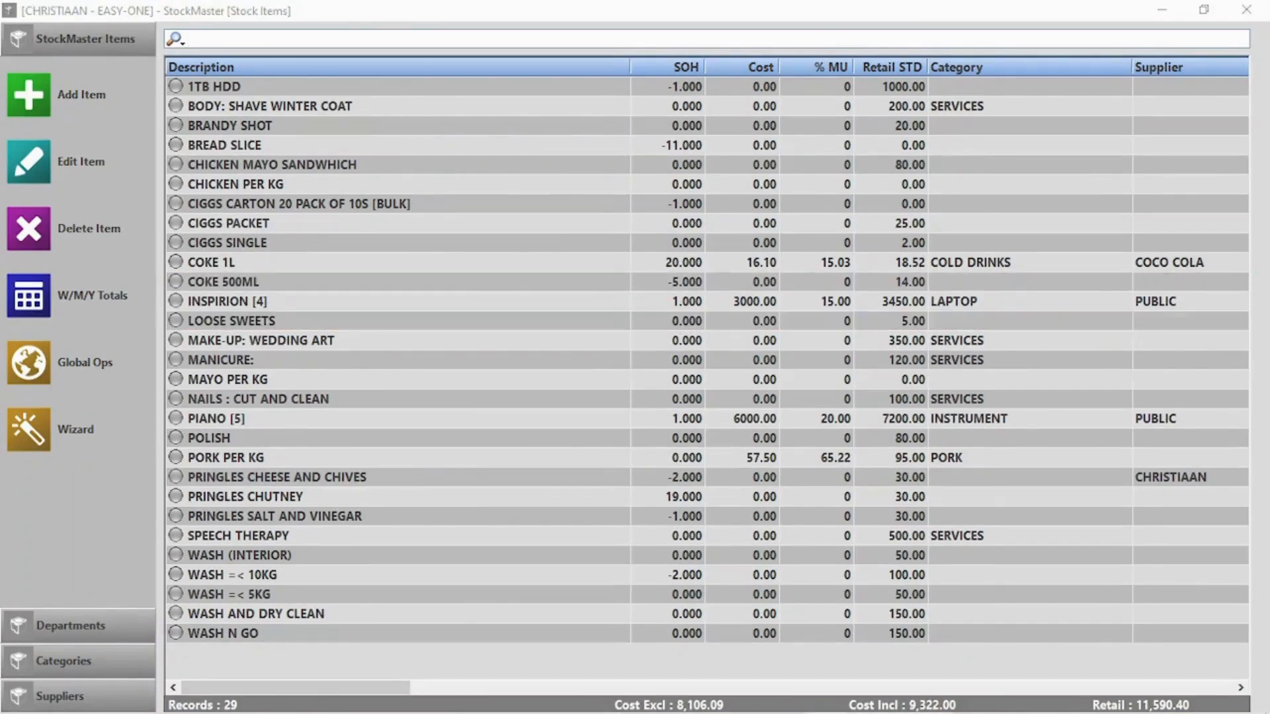
Create 'Glass coke Bottle Return' as a deposit/return item with retail 10, declining another item
click(28, 94)
click(492, 202)
text(G)
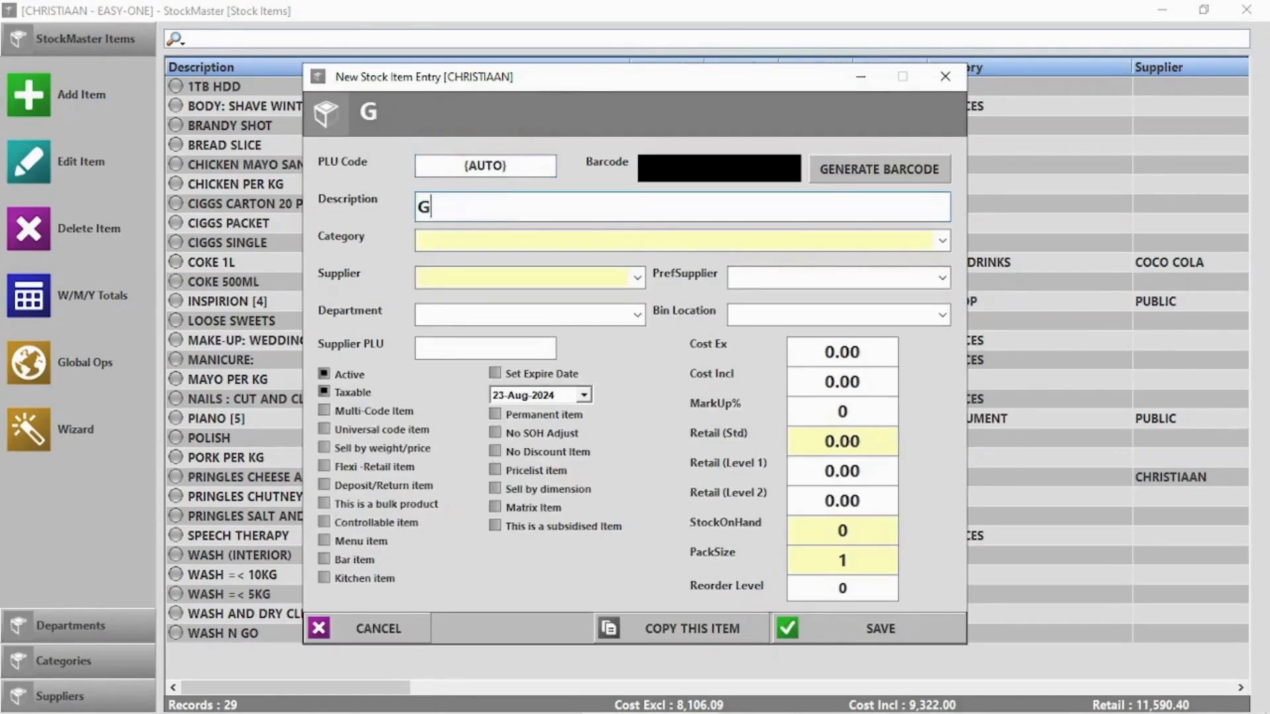
text(lass coke Bottle Return)
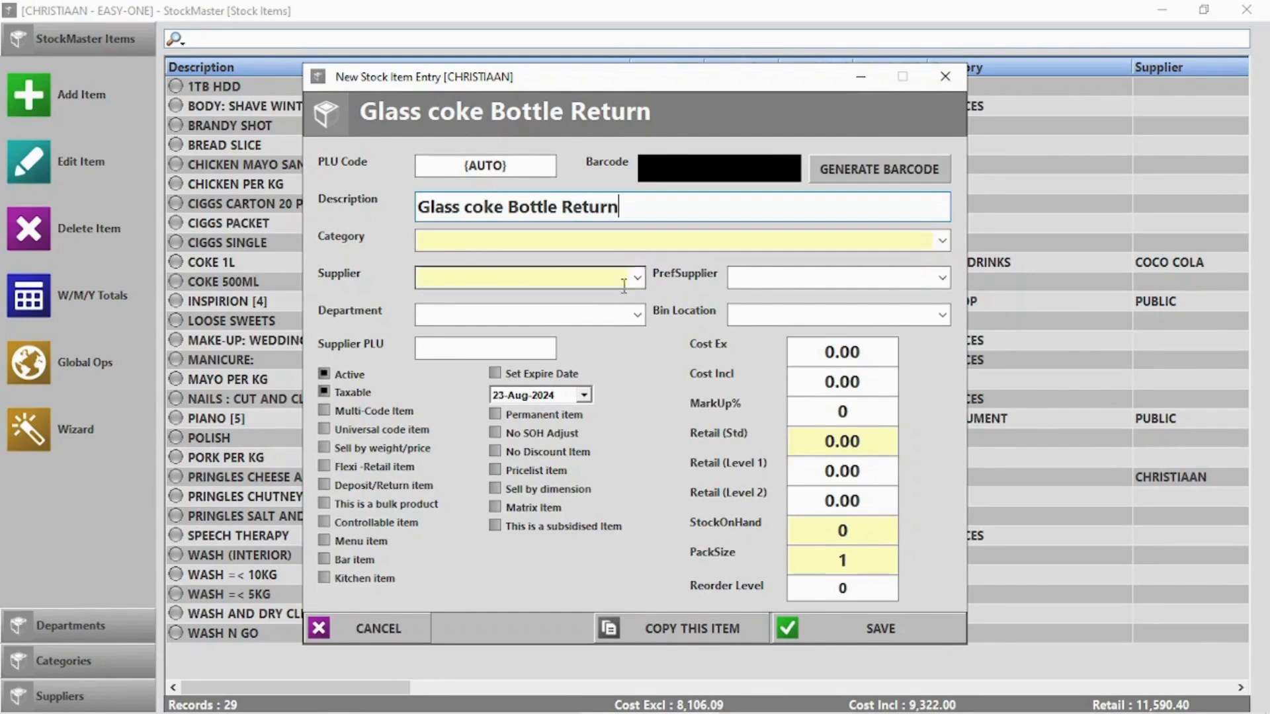
double_click(837, 439)
text(10.)
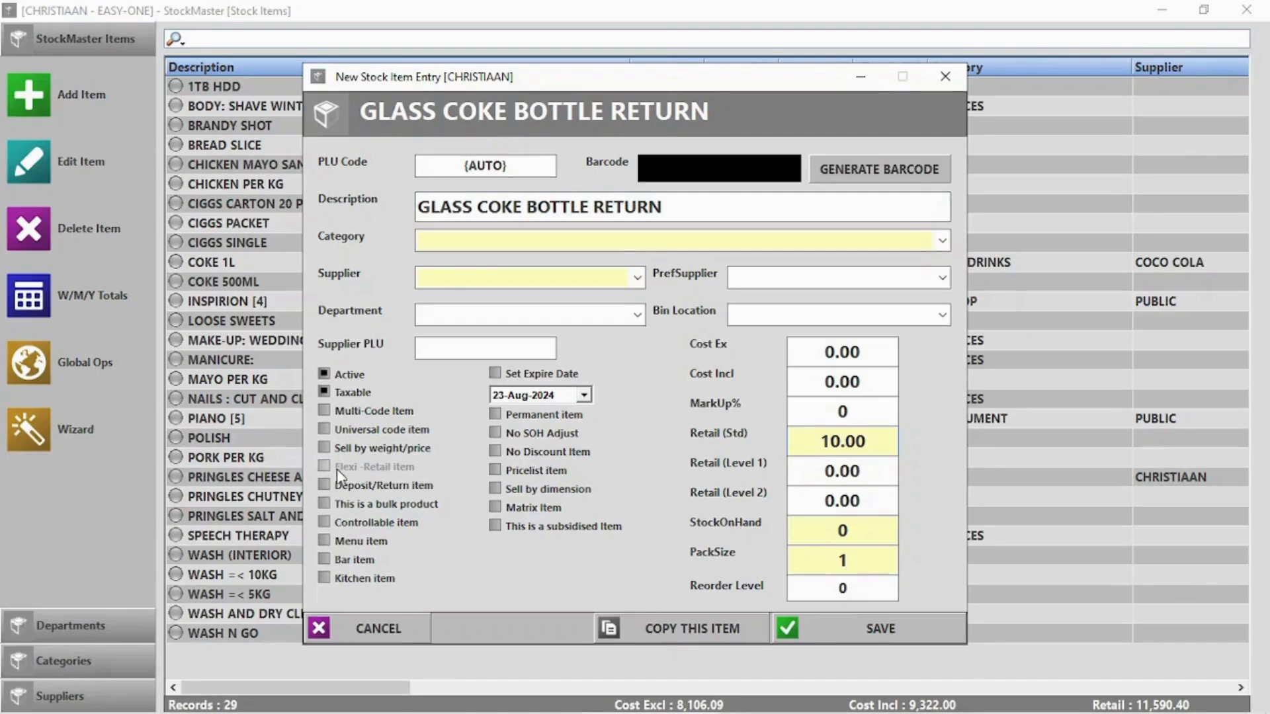
click(323, 485)
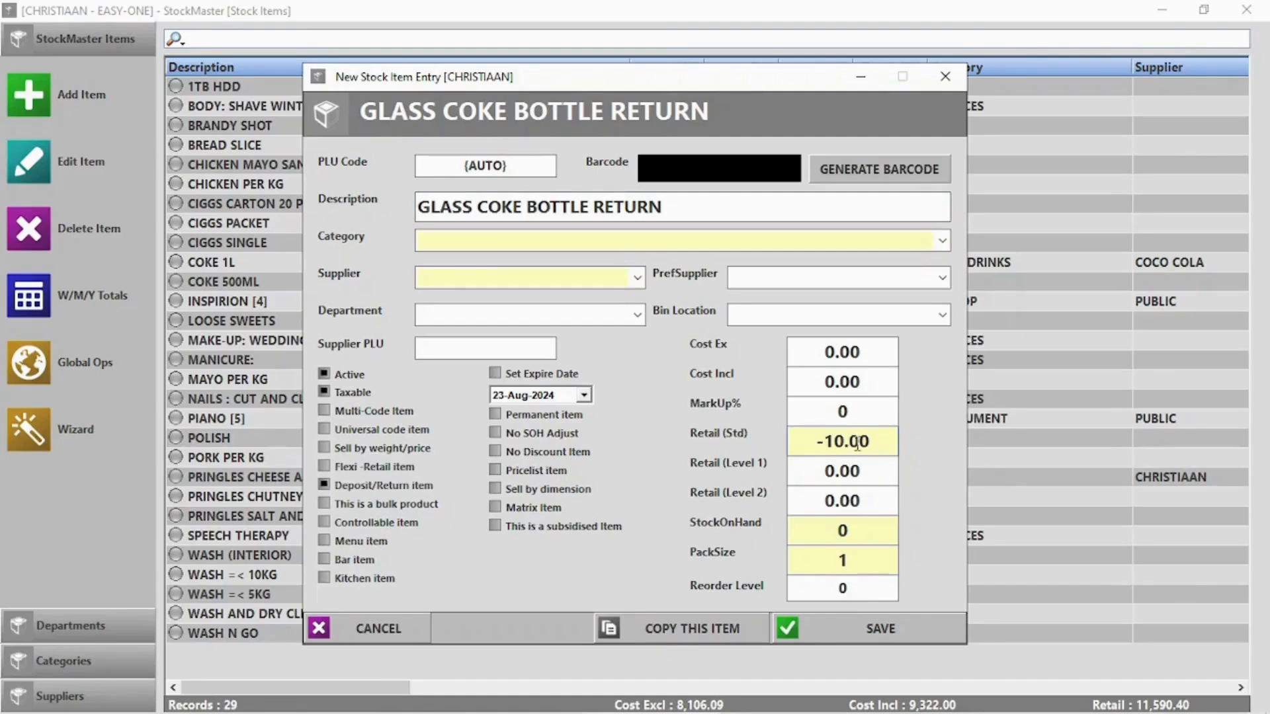
click(882, 629)
click(714, 434)
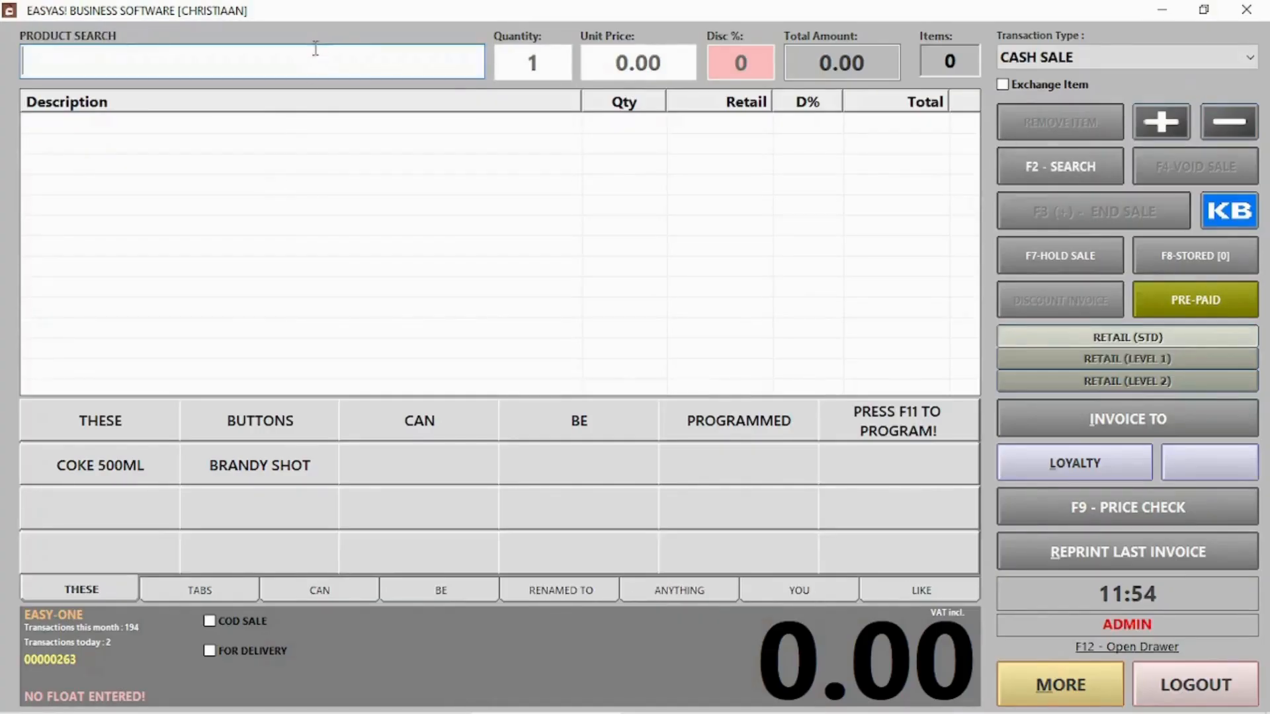
Search 'coke' and add one COKE 1L to the sale
text(coke)
key(Return)
double_click(66, 129)
key(Return)
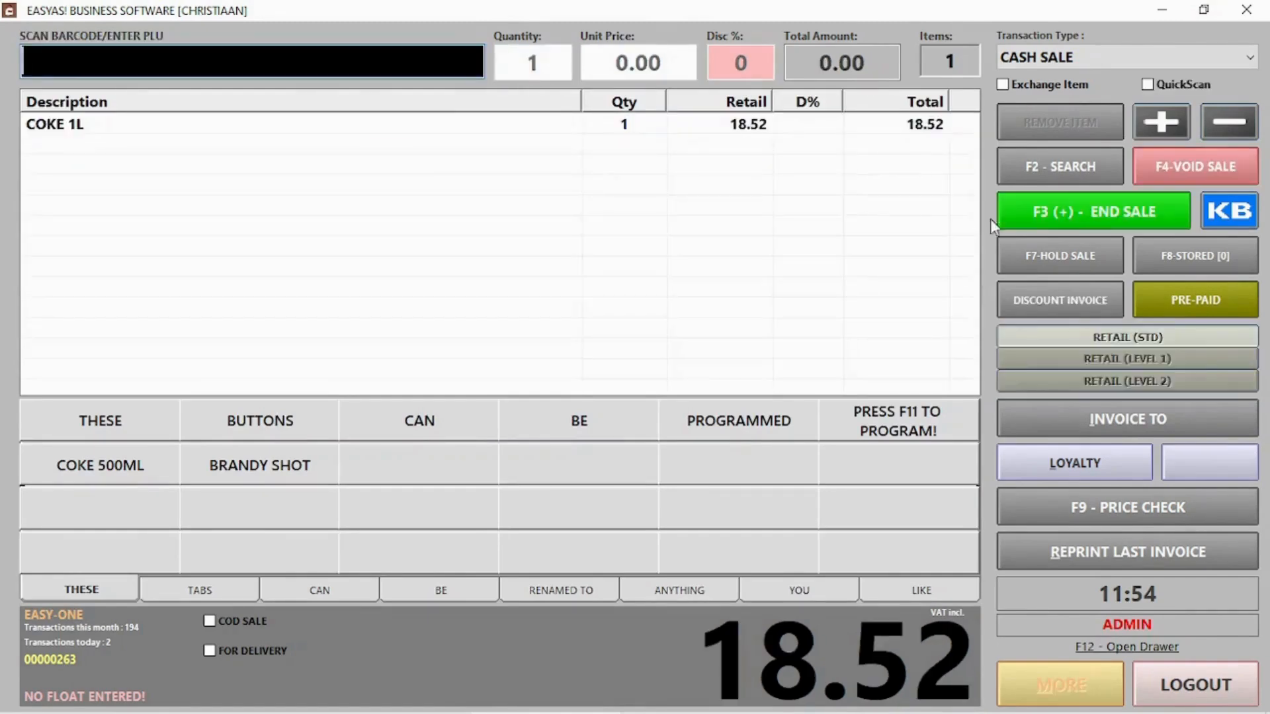
Add the glass Coke bottle return and end the sale with 8.52 paid in cash
click(320, 59)
text(glass)
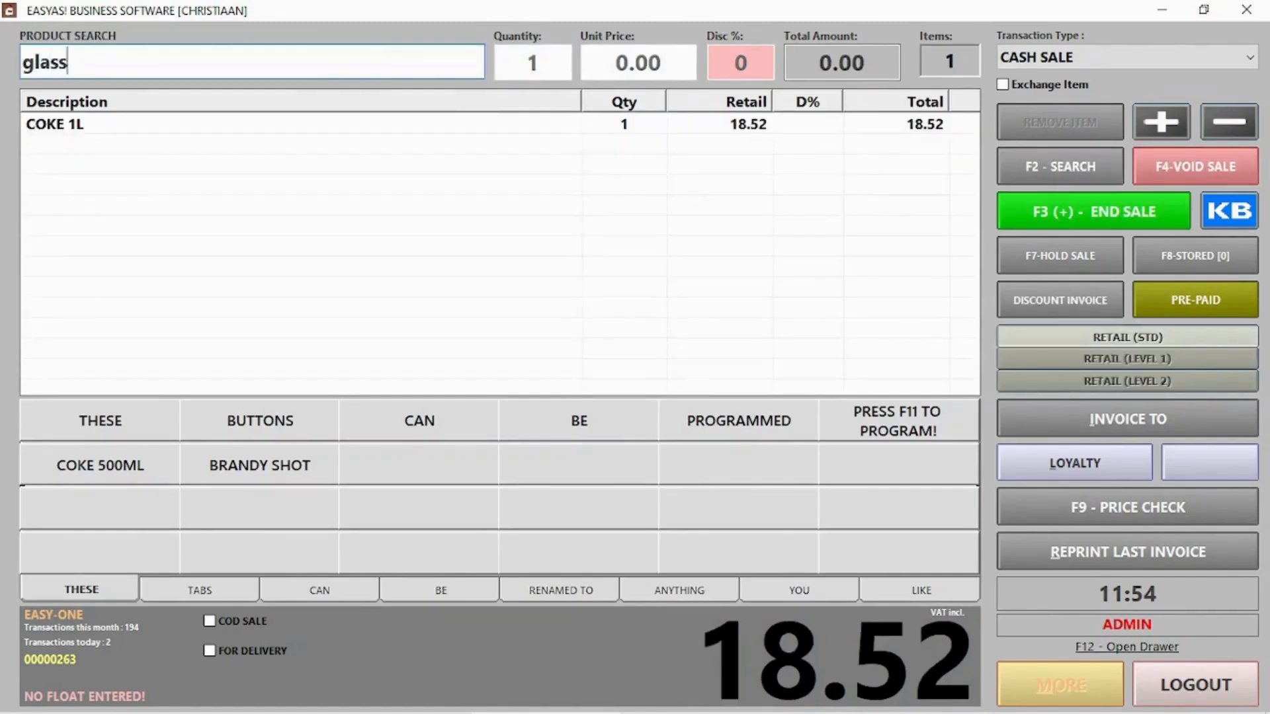
key(Return)
click(93, 135)
double_click(92, 139)
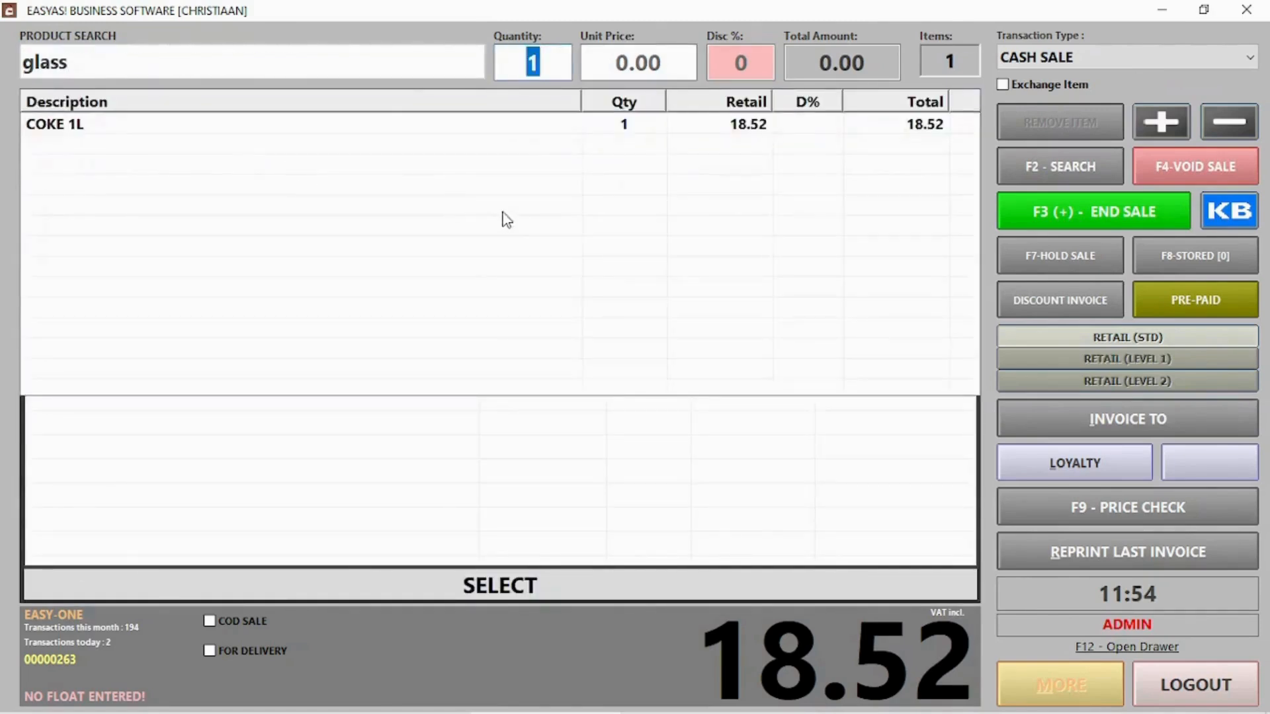
key(Return)
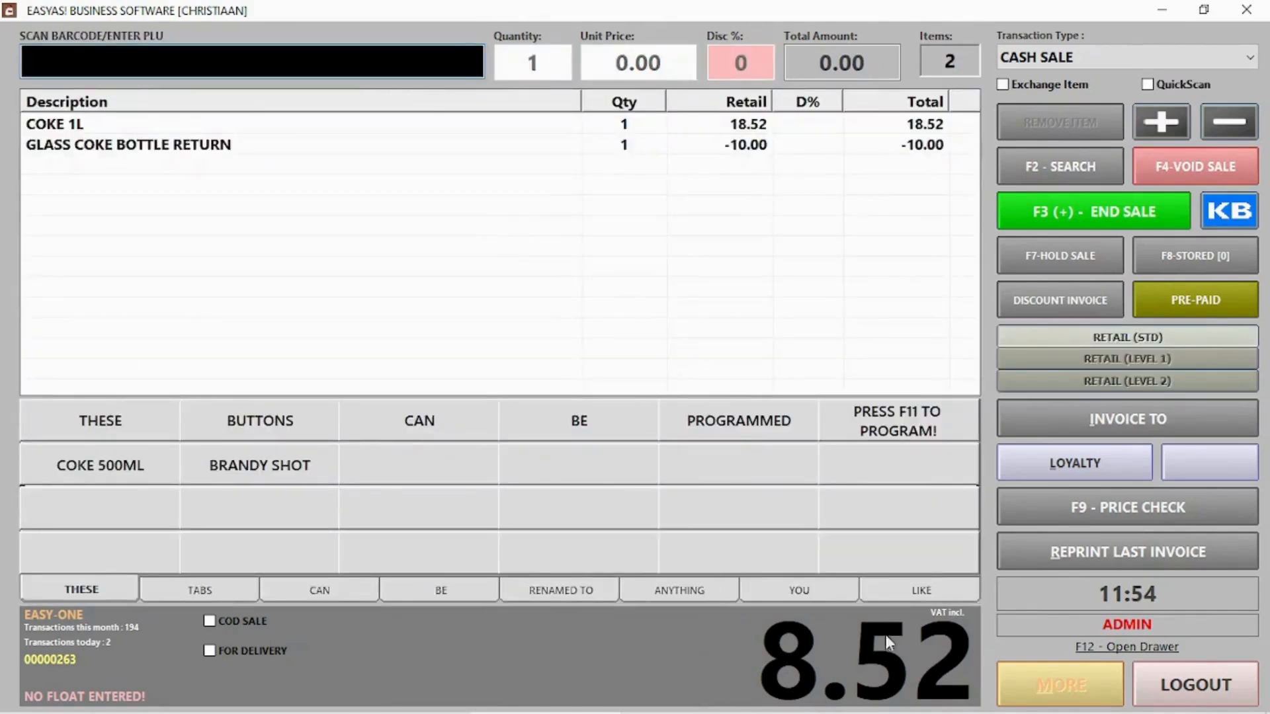
click(1055, 212)
click(791, 605)
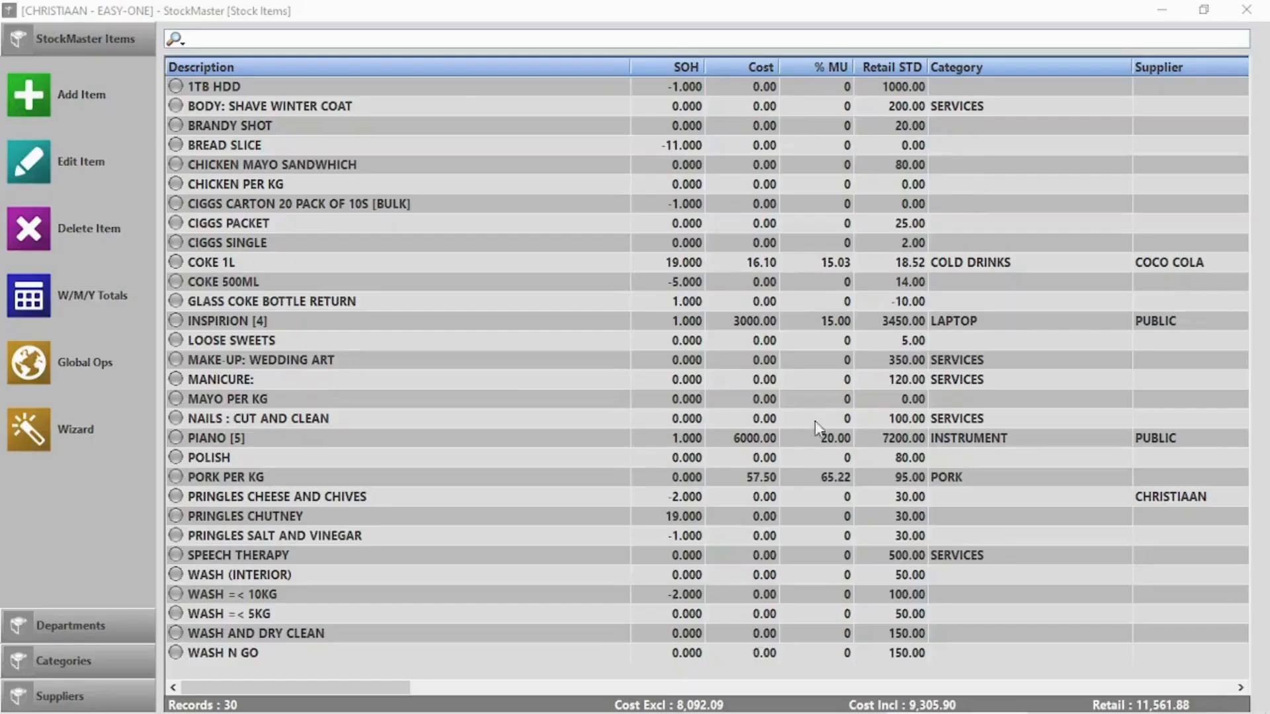
Create 'Windhoek draught 500ml 24 pack' as a bulk item with retail 300 and pack size 24
click(50, 92)
click(547, 203)
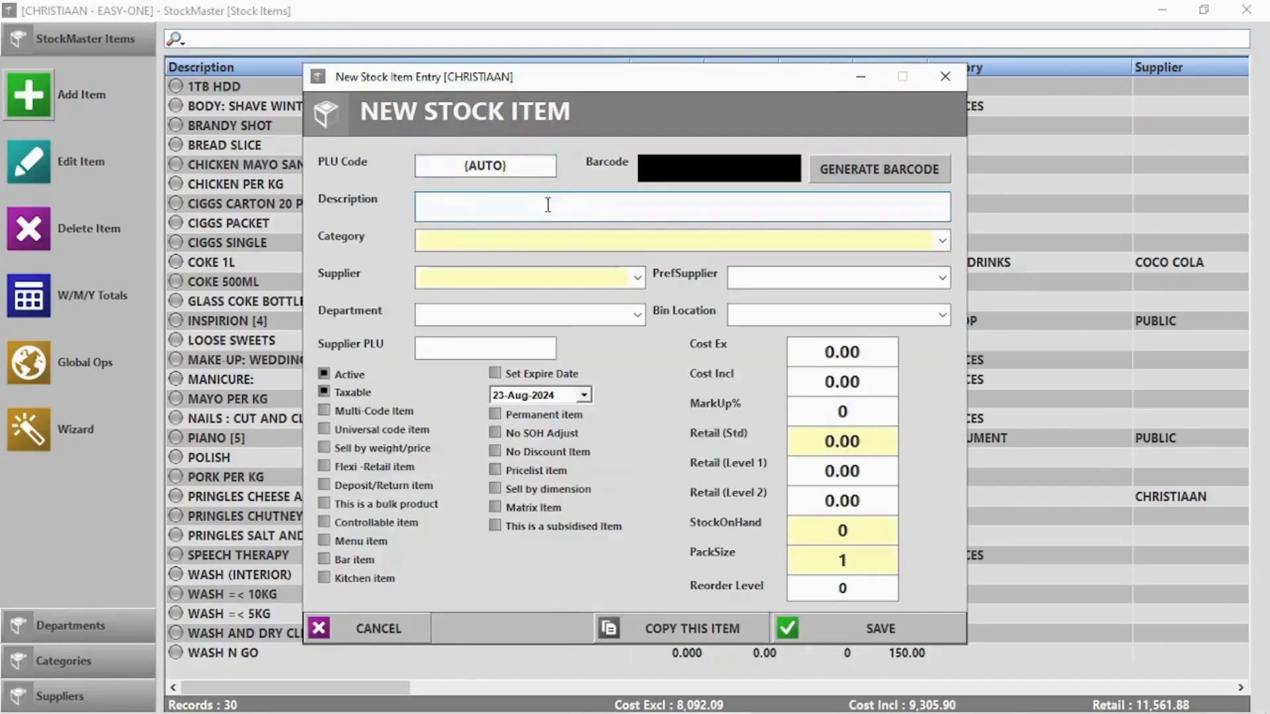
text(Windhoek draugh)
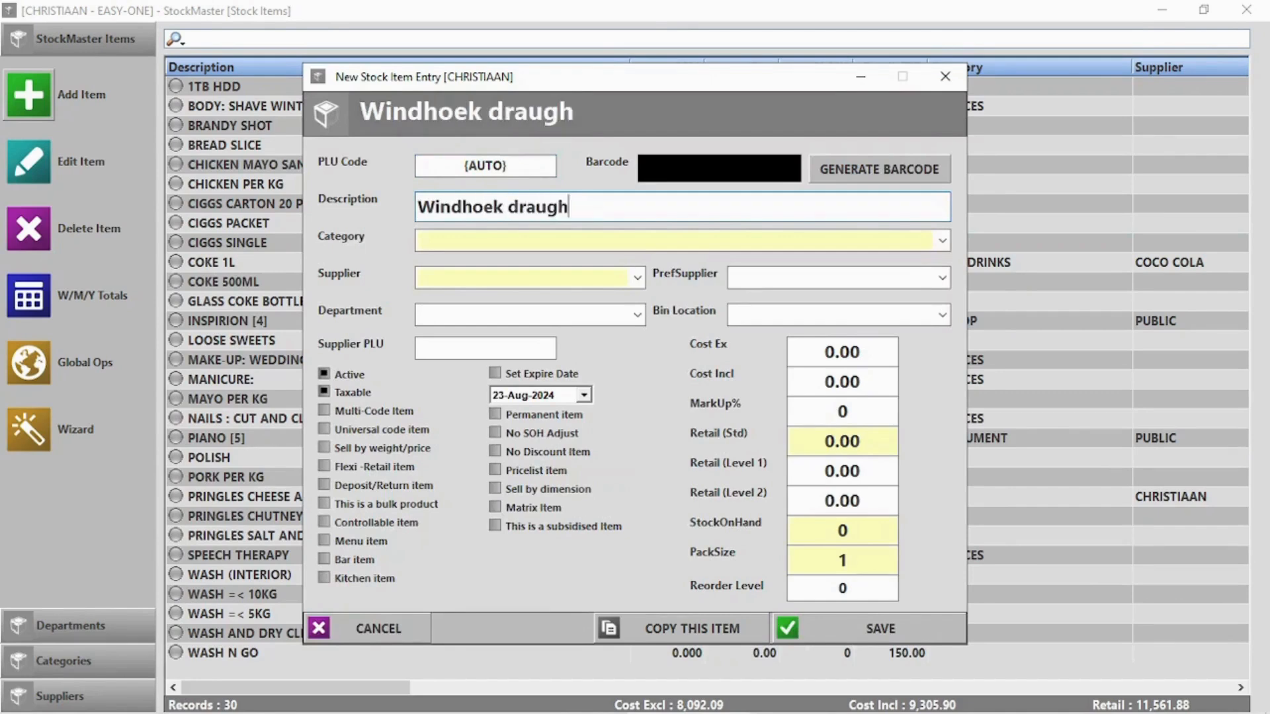
text(t 500ml)
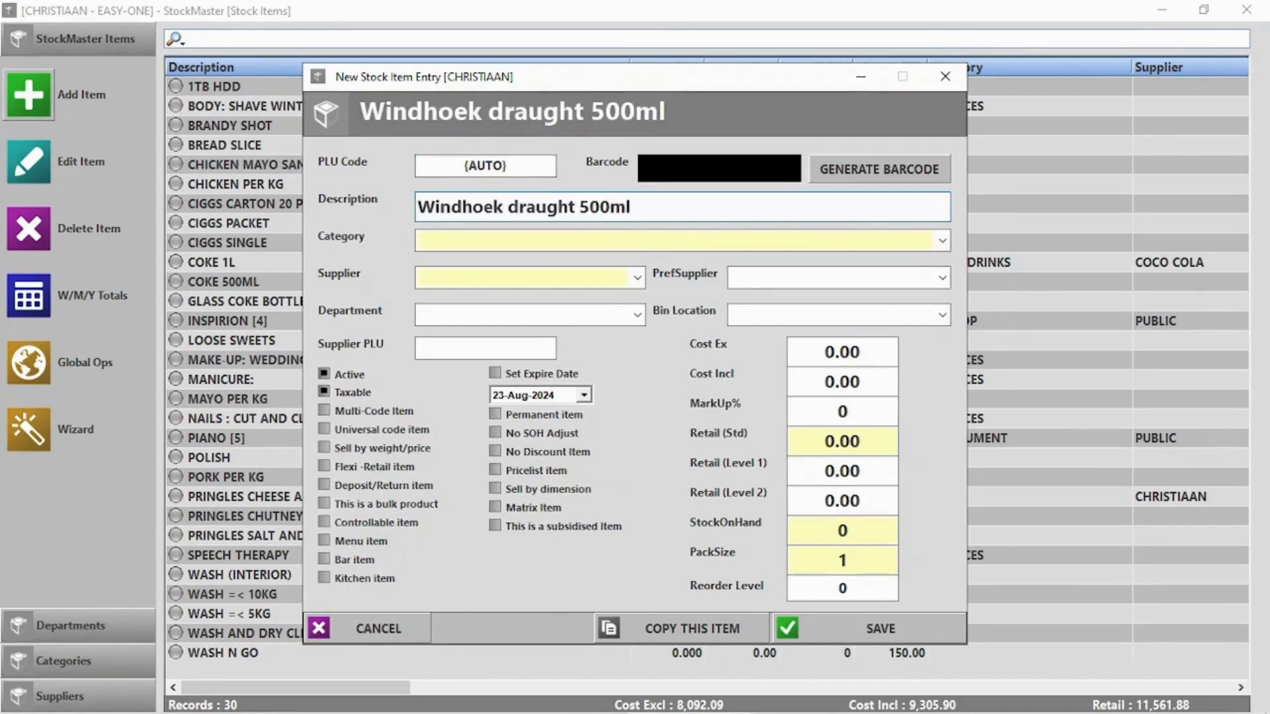
text( 24 pack)
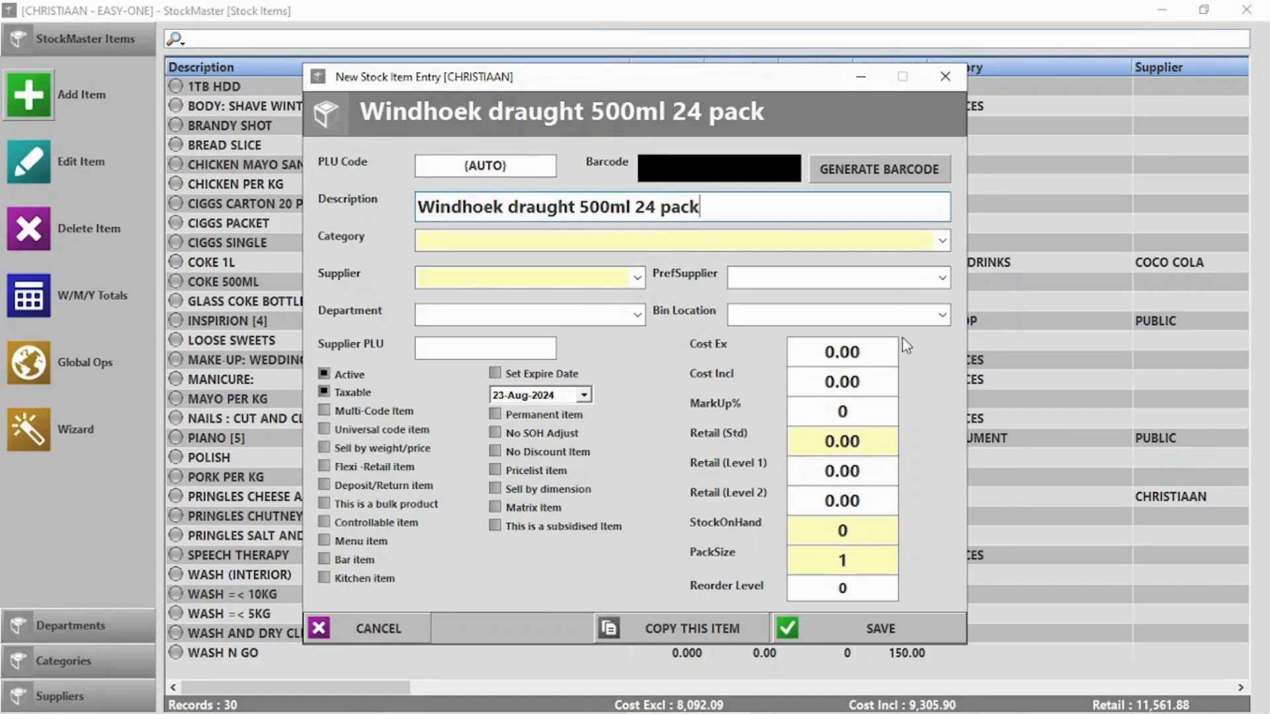
click(873, 384)
click(867, 435)
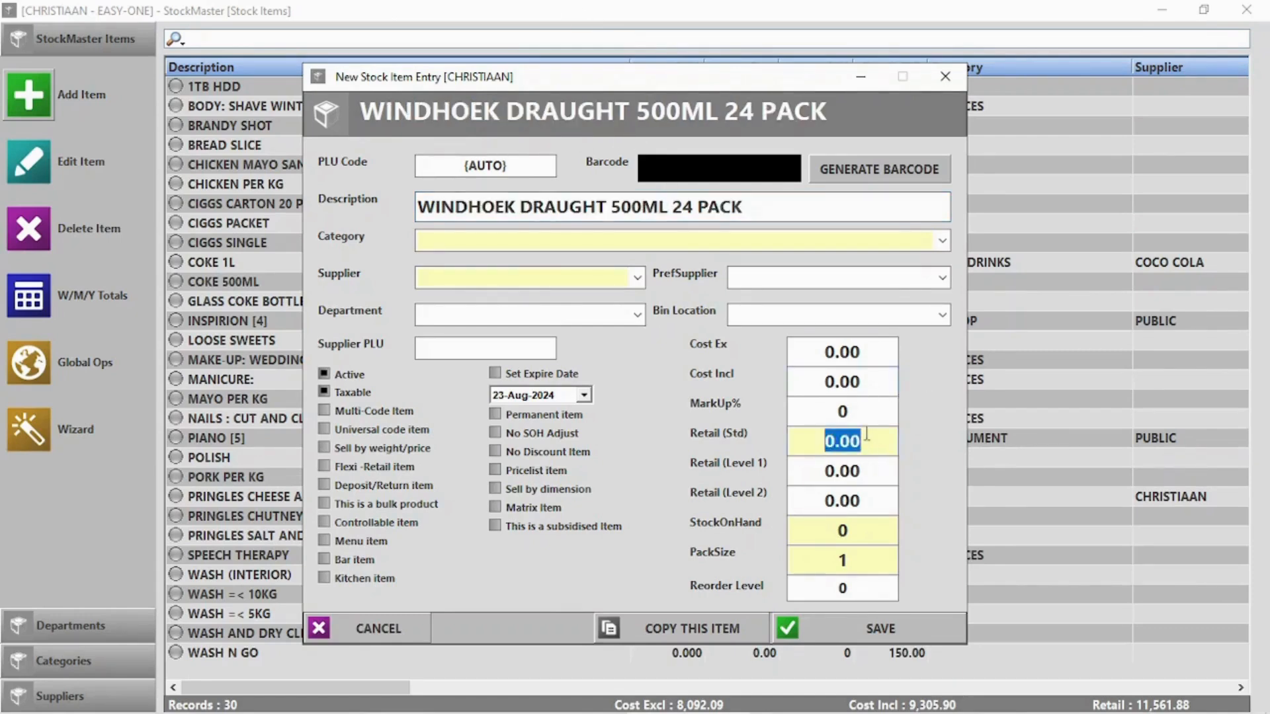
text(300)
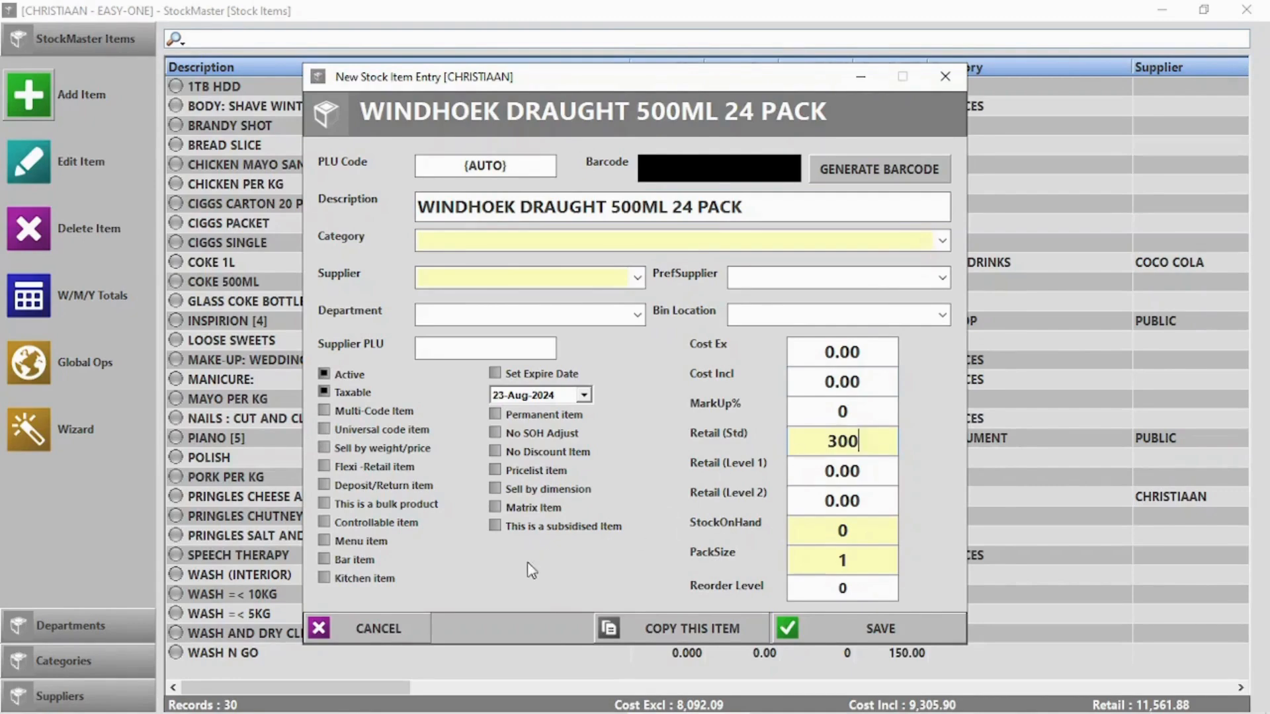
click(381, 505)
click(818, 565)
text(24)
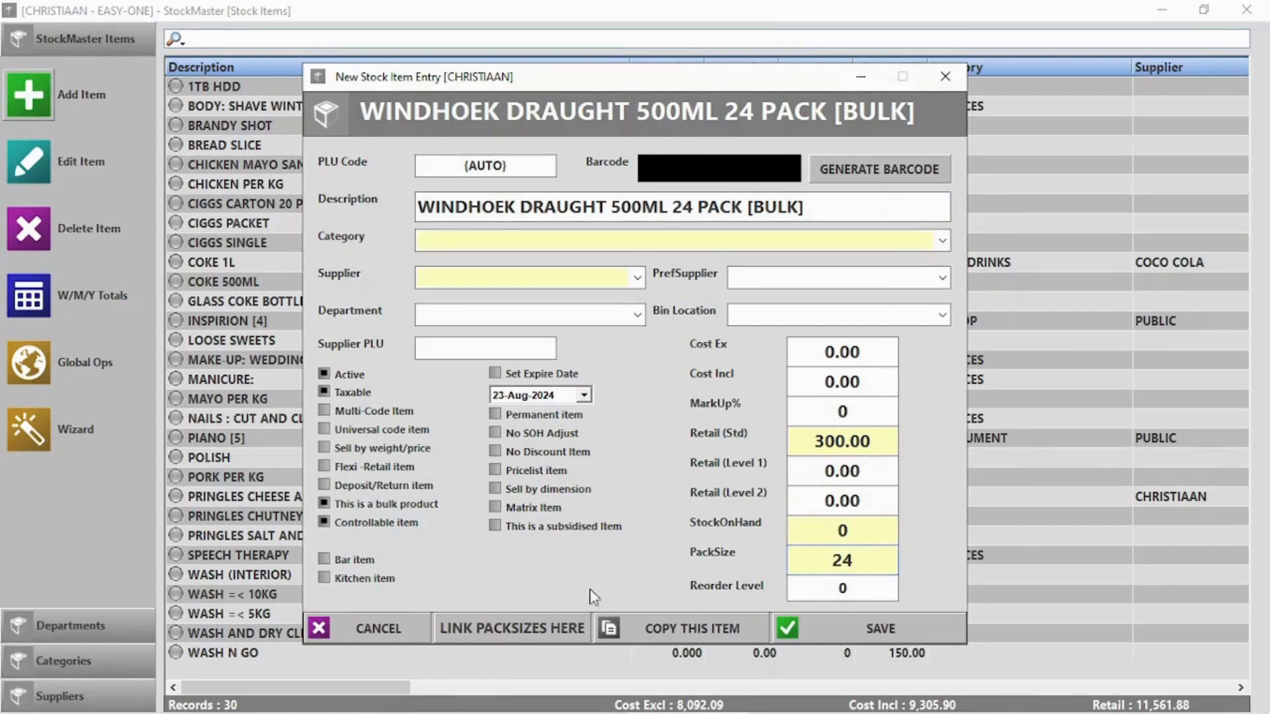
click(483, 623)
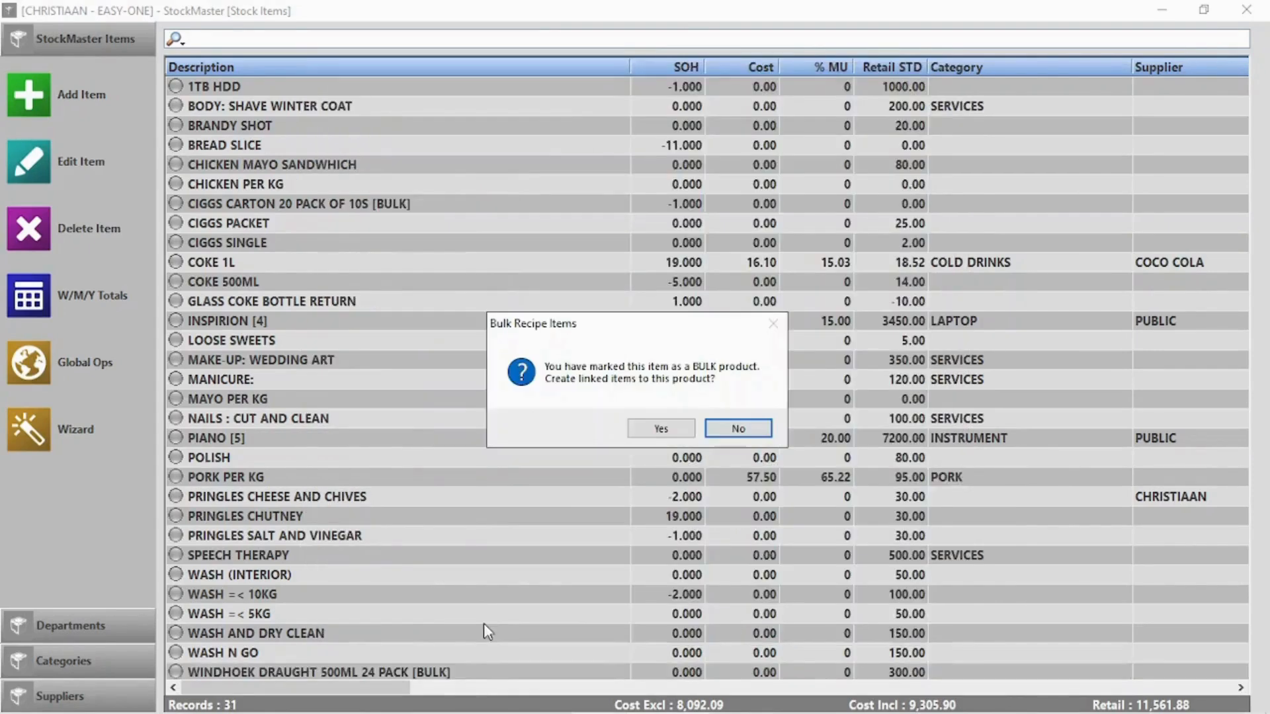
Create linked packsizes: a 6 pack priced 120 and a single bottle priced 20
click(661, 429)
double_click(523, 400)
text(6 PACK)
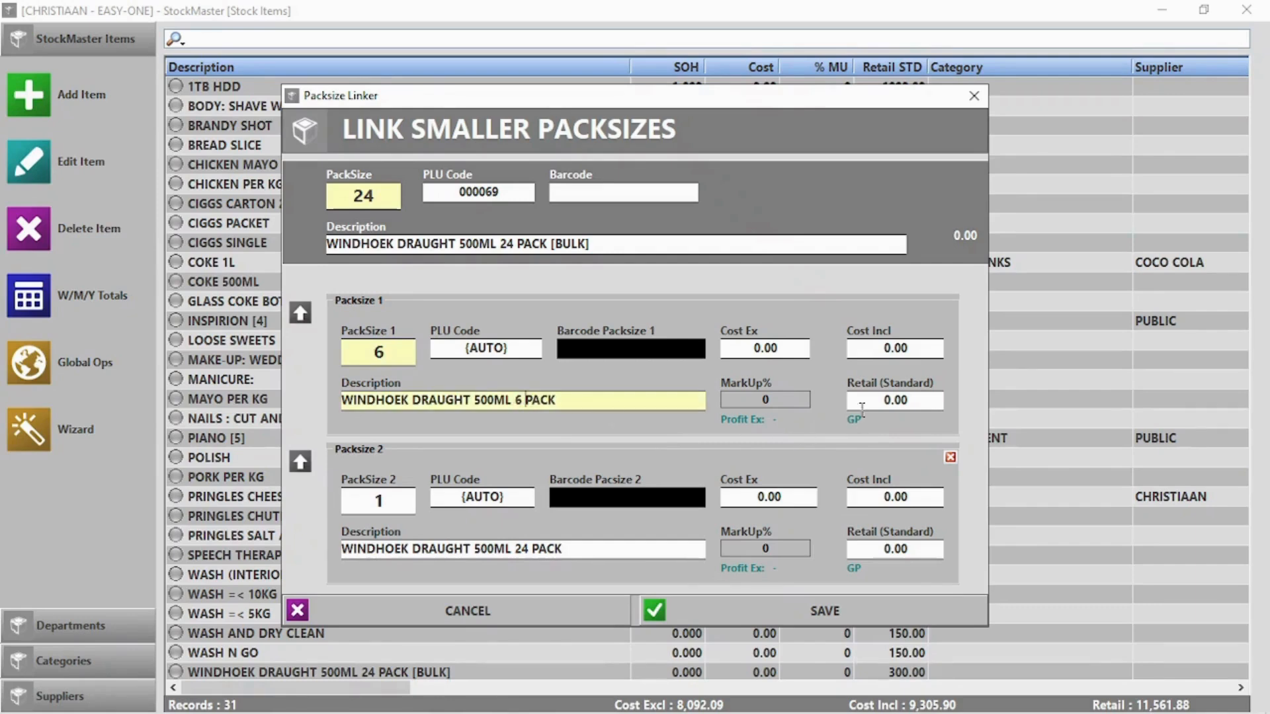
double_click(895, 403)
text(120)
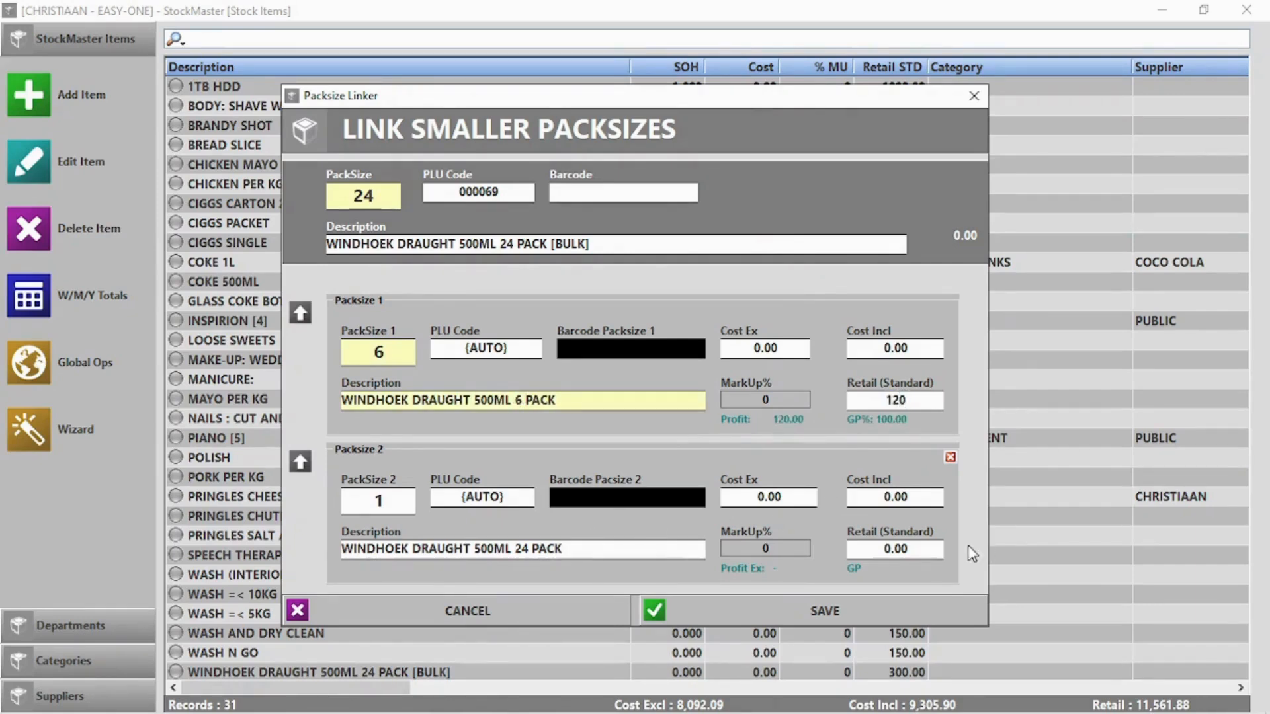
double_click(888, 549)
text(20)
Remove '24 PACK' from the single's description and save both packsizes without barcodes
click(840, 615)
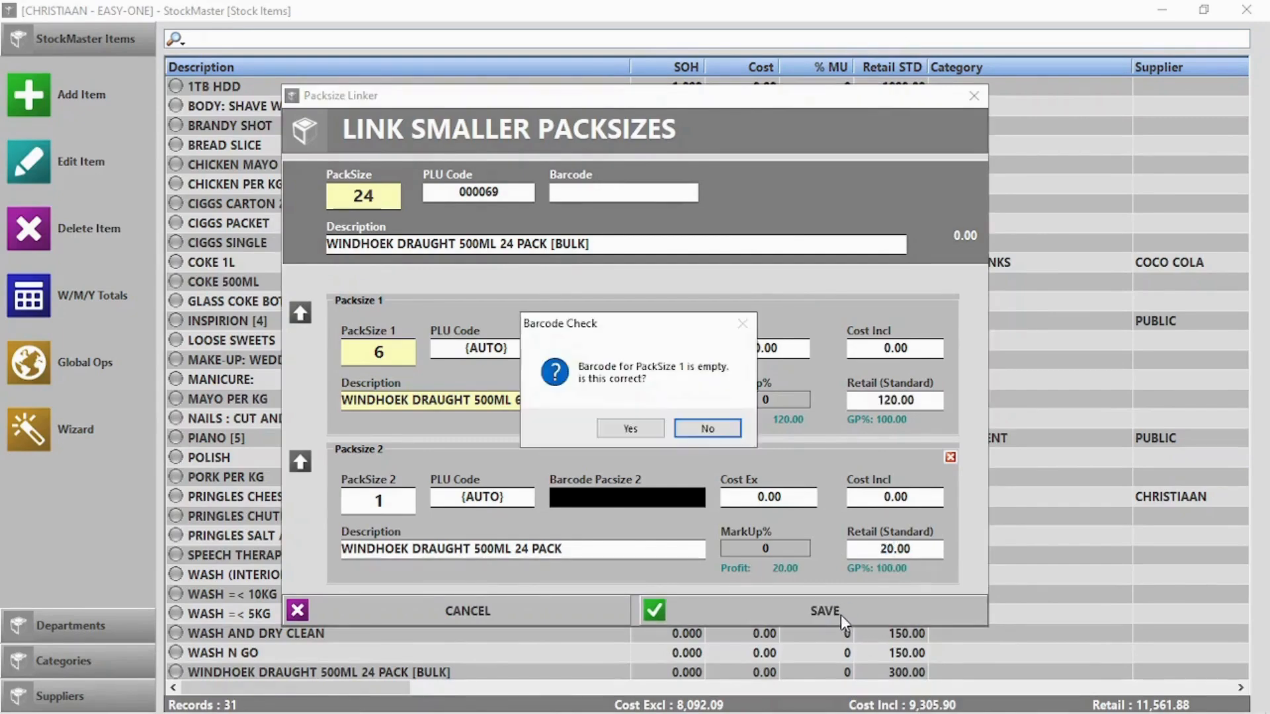
click(622, 426)
click(632, 430)
click(729, 428)
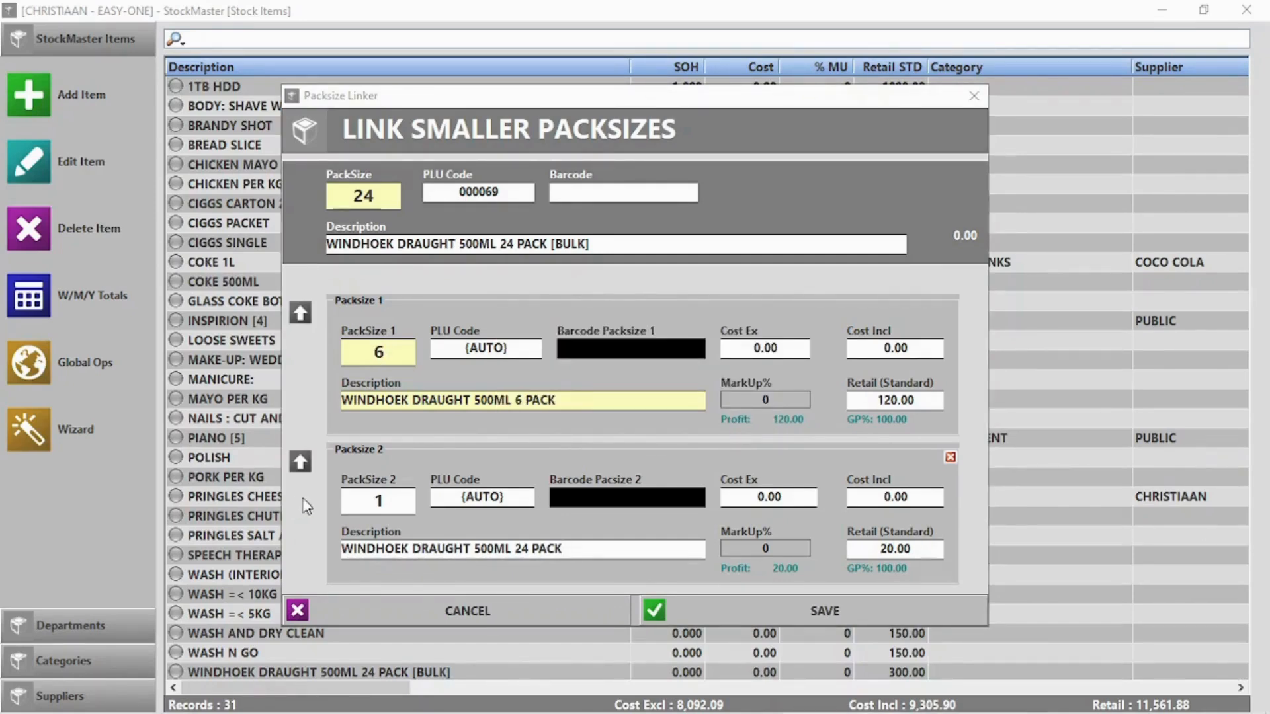
drag(561, 550, 515, 551)
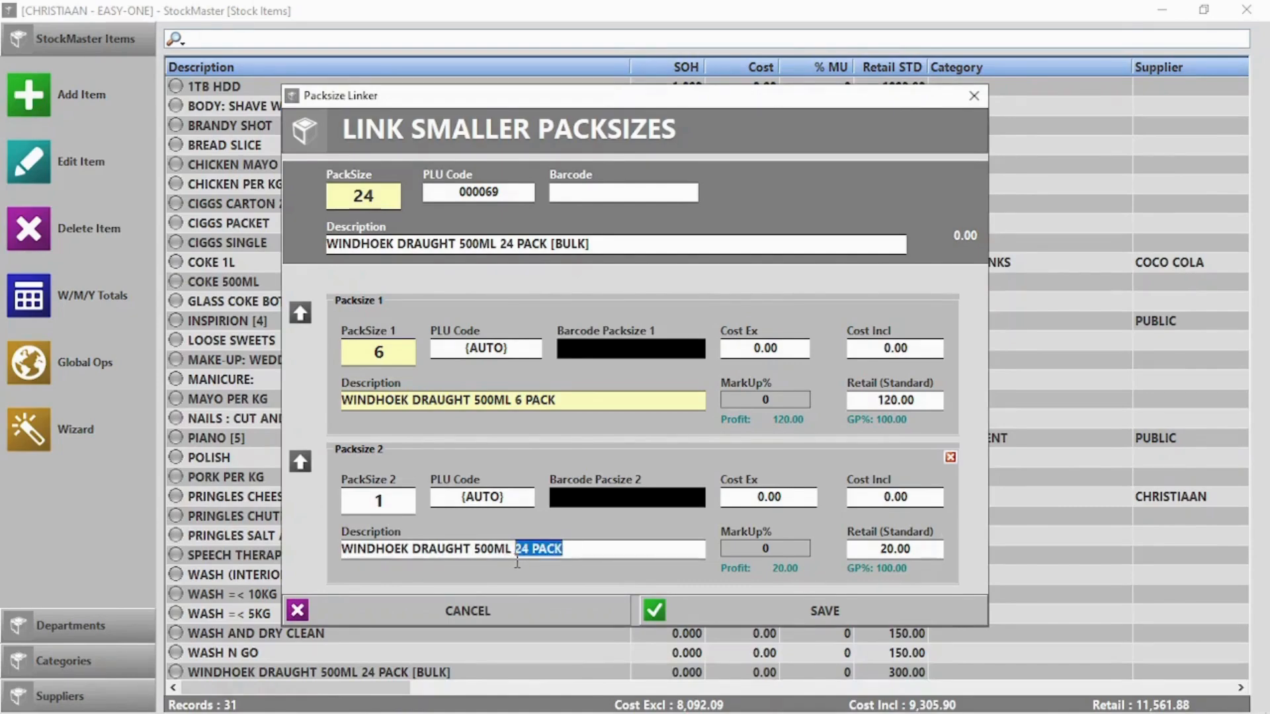
key(BackSpace)
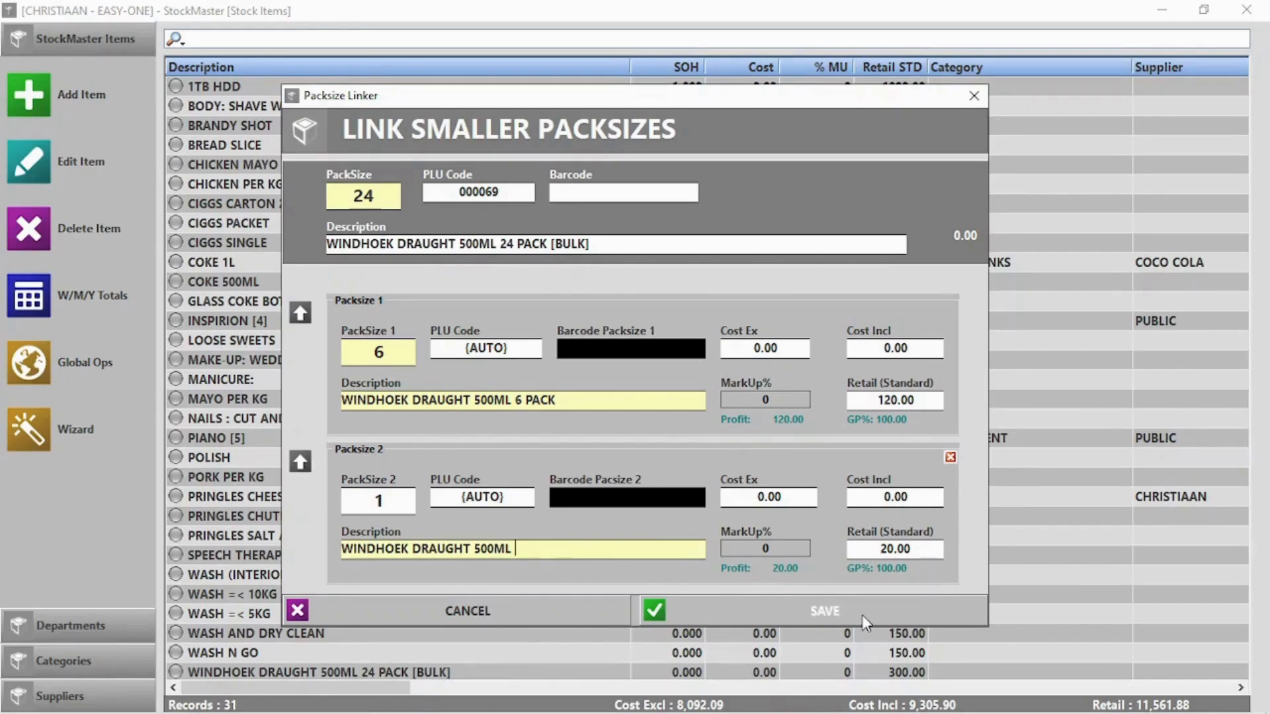
click(826, 610)
click(651, 451)
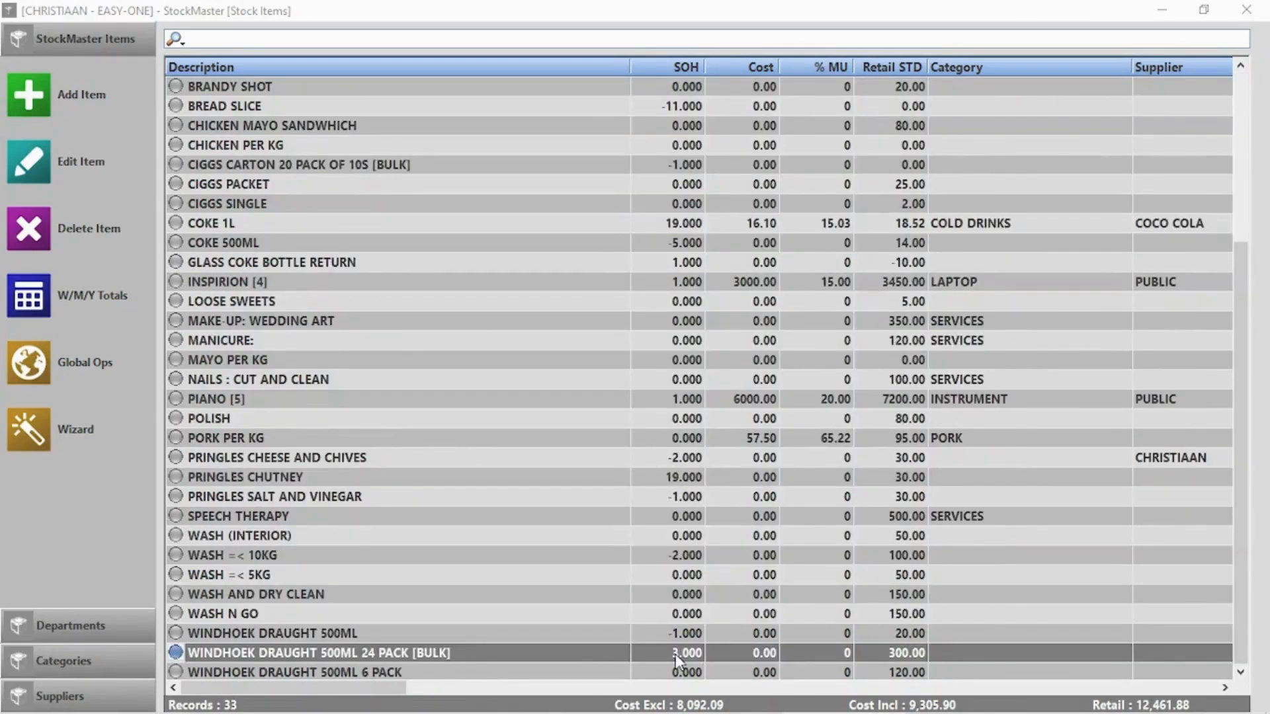
In Point Of Sale, search 'Win' and add one Windhoek Draught 6 pack to the sale
click(1246, 10)
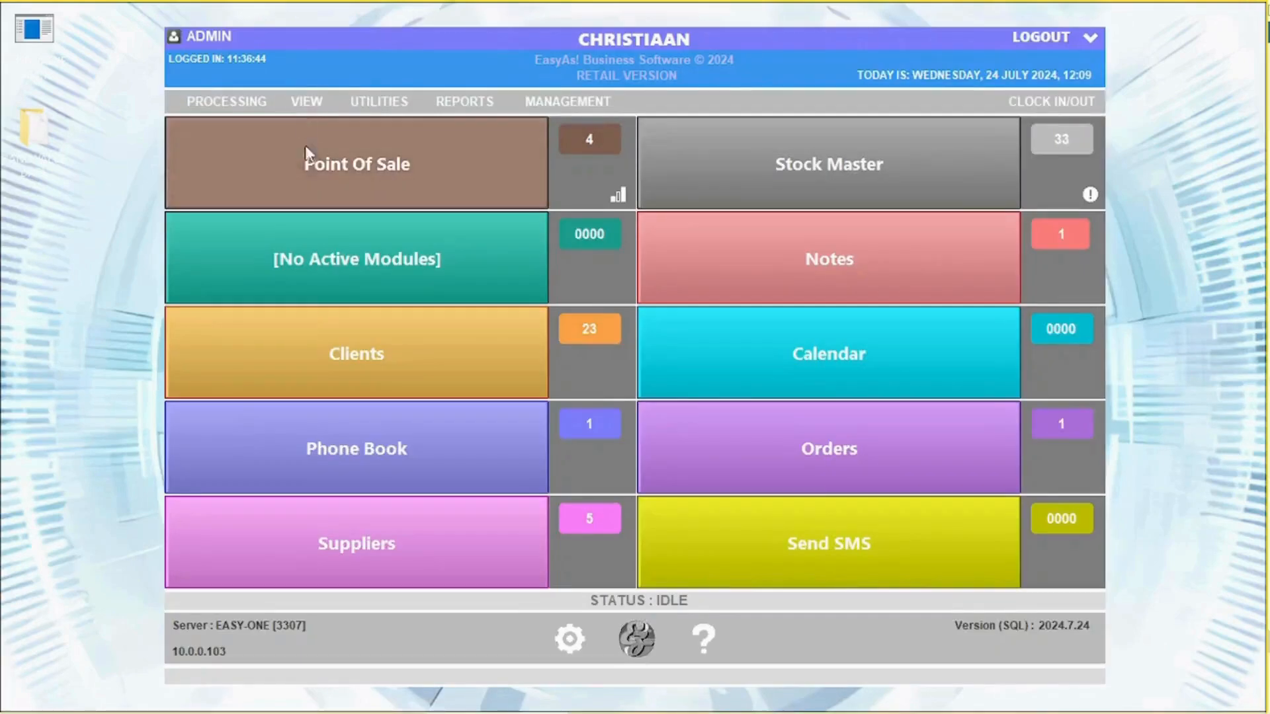
click(311, 160)
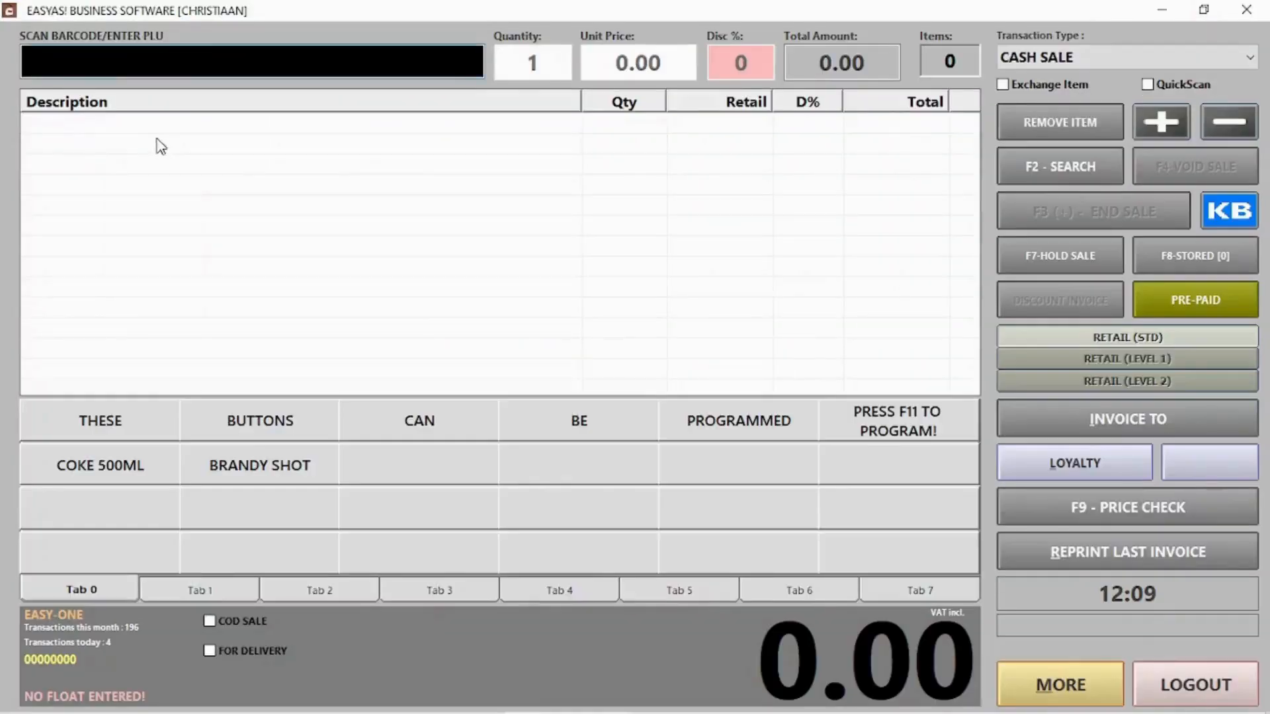
click(1025, 166)
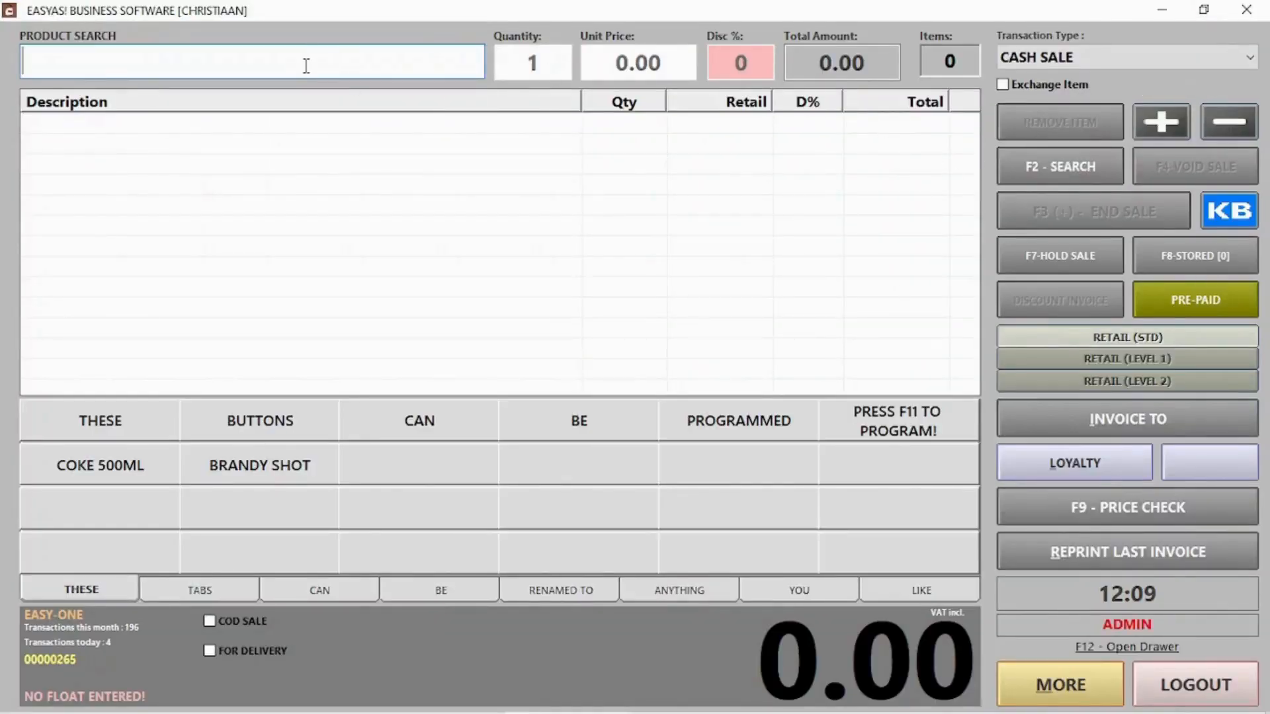
text(Win)
key(Return)
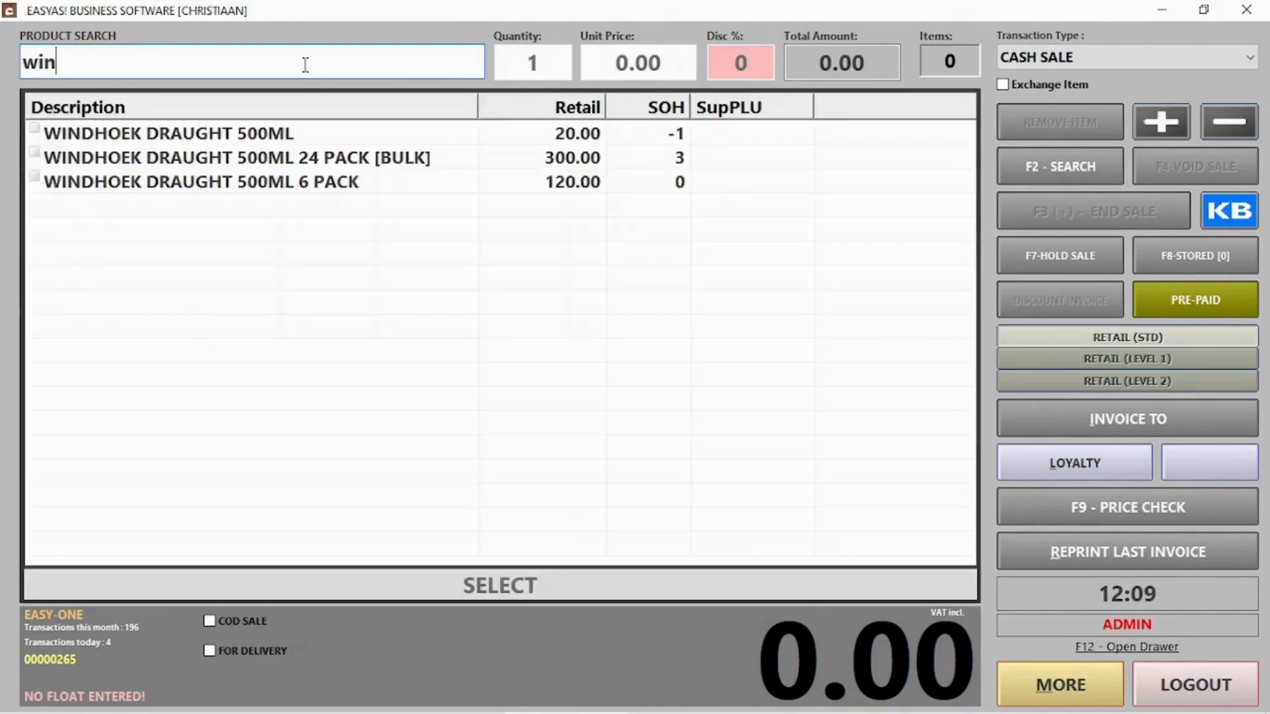
click(294, 183)
double_click(293, 183)
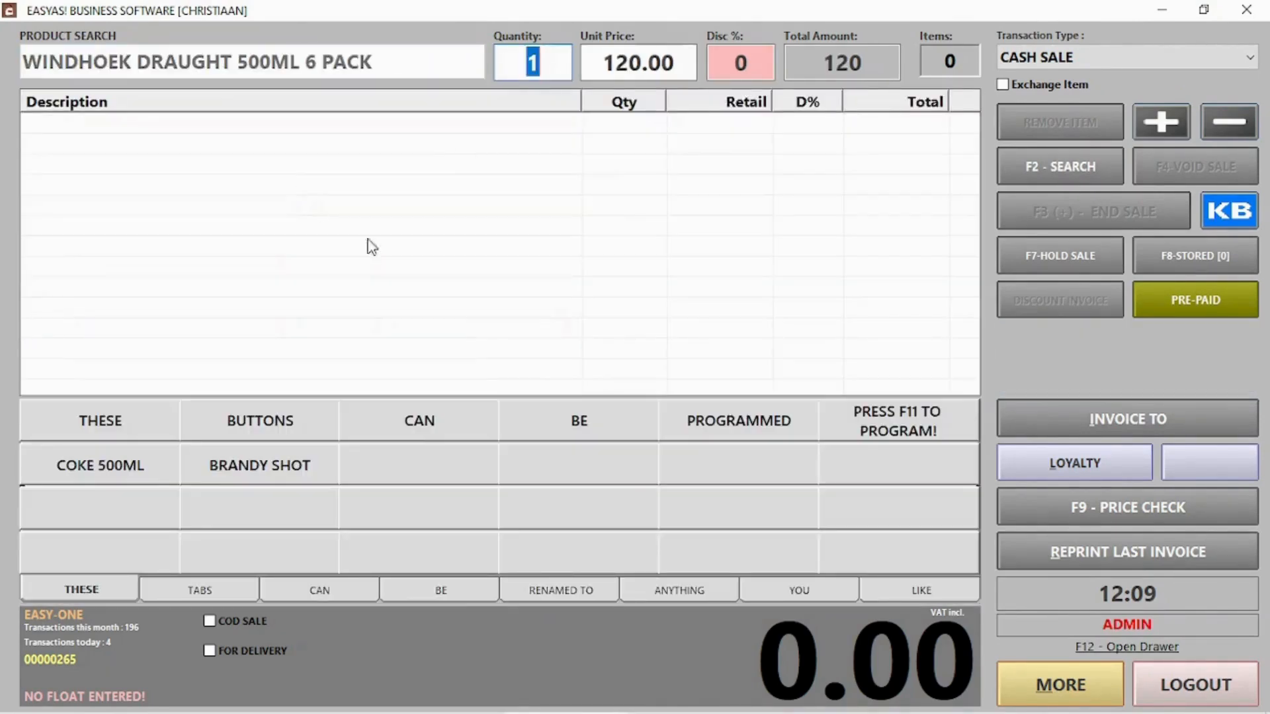
key(Return)
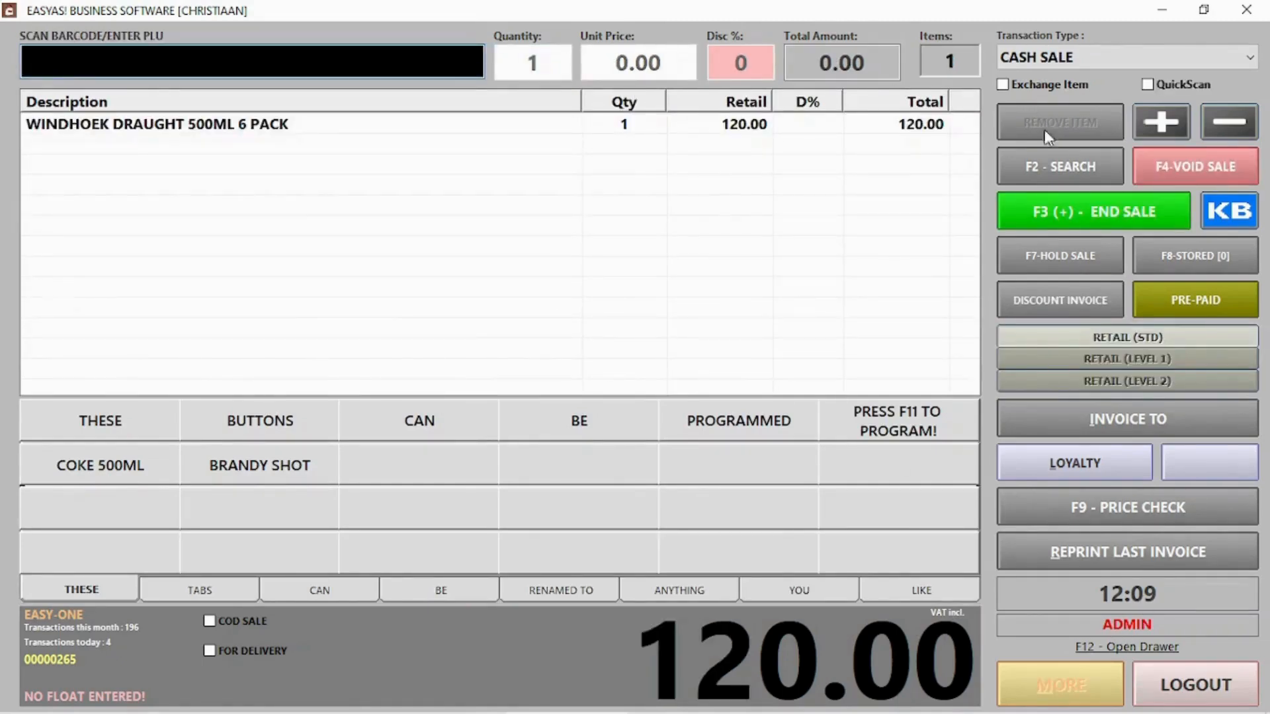
Add one single Windhoek Draught 500ML, accept 140.00 cash, and close the point of sale
click(1095, 173)
text(windh)
key(Return)
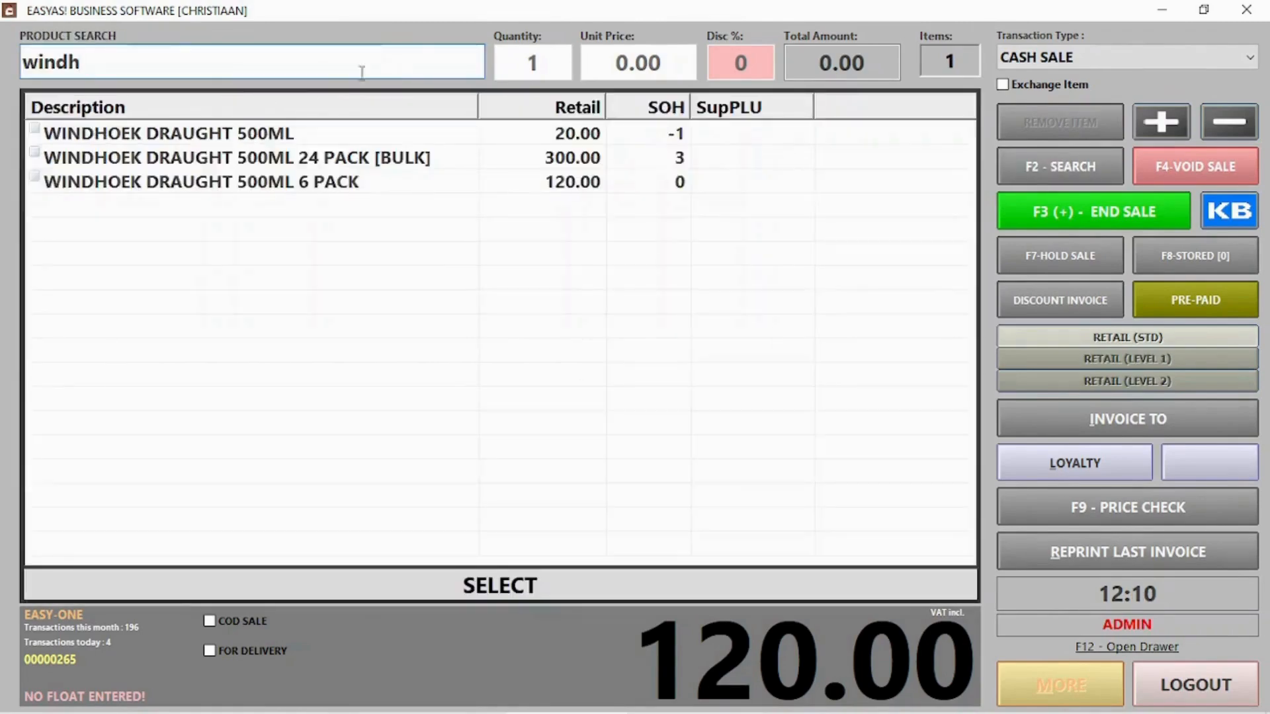
double_click(285, 132)
key(Return)
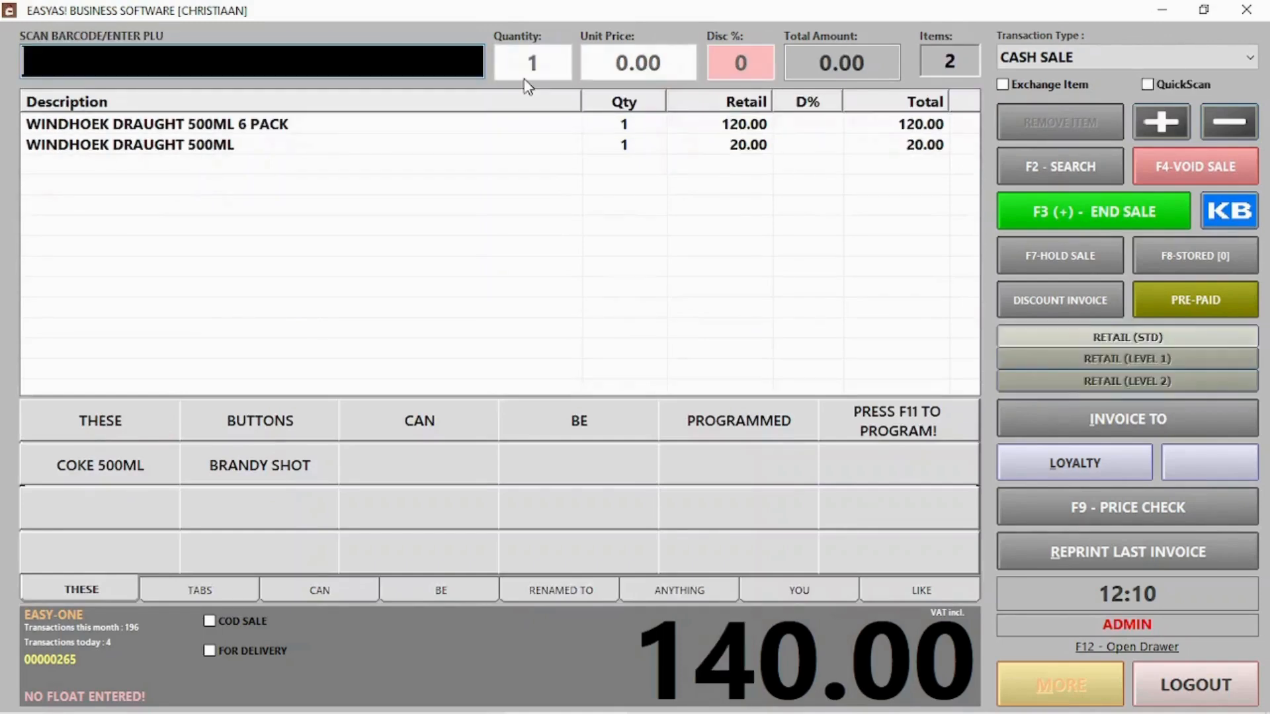
click(1057, 221)
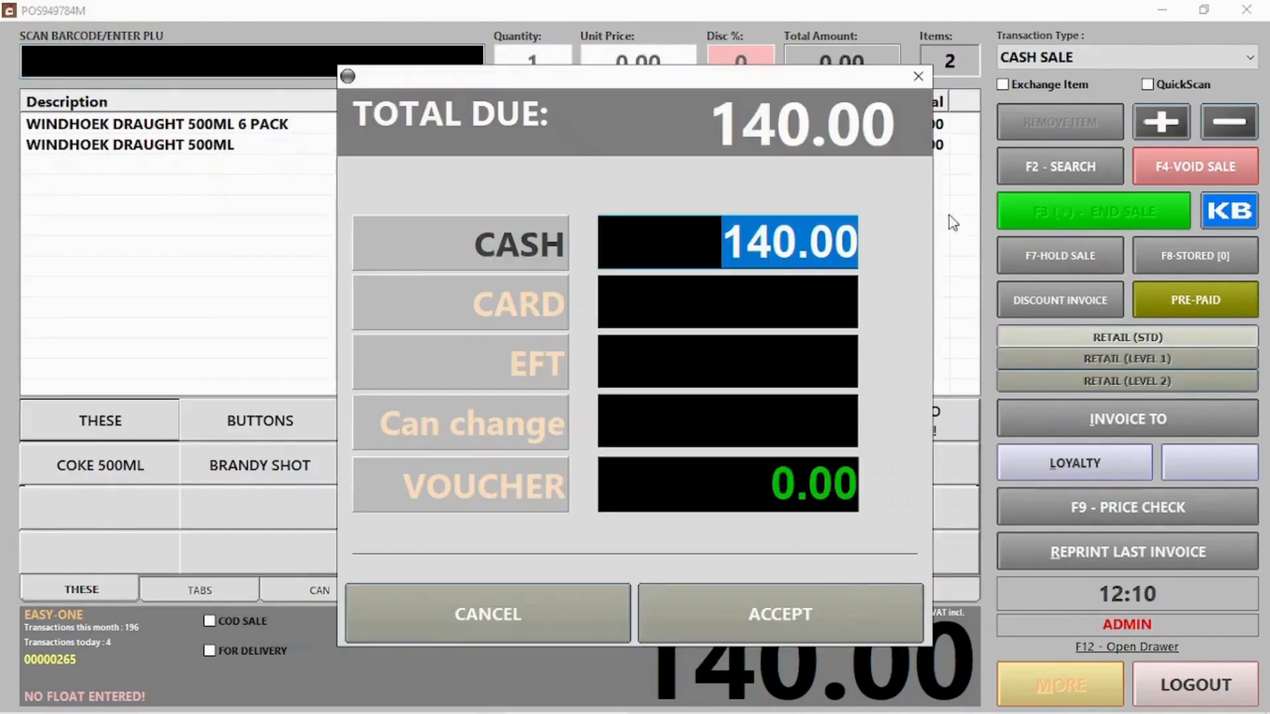
click(819, 599)
click(760, 456)
click(1197, 683)
Check the Windhoek 24 pack's stock on hand by packsize and locate COKE 1L
click(813, 182)
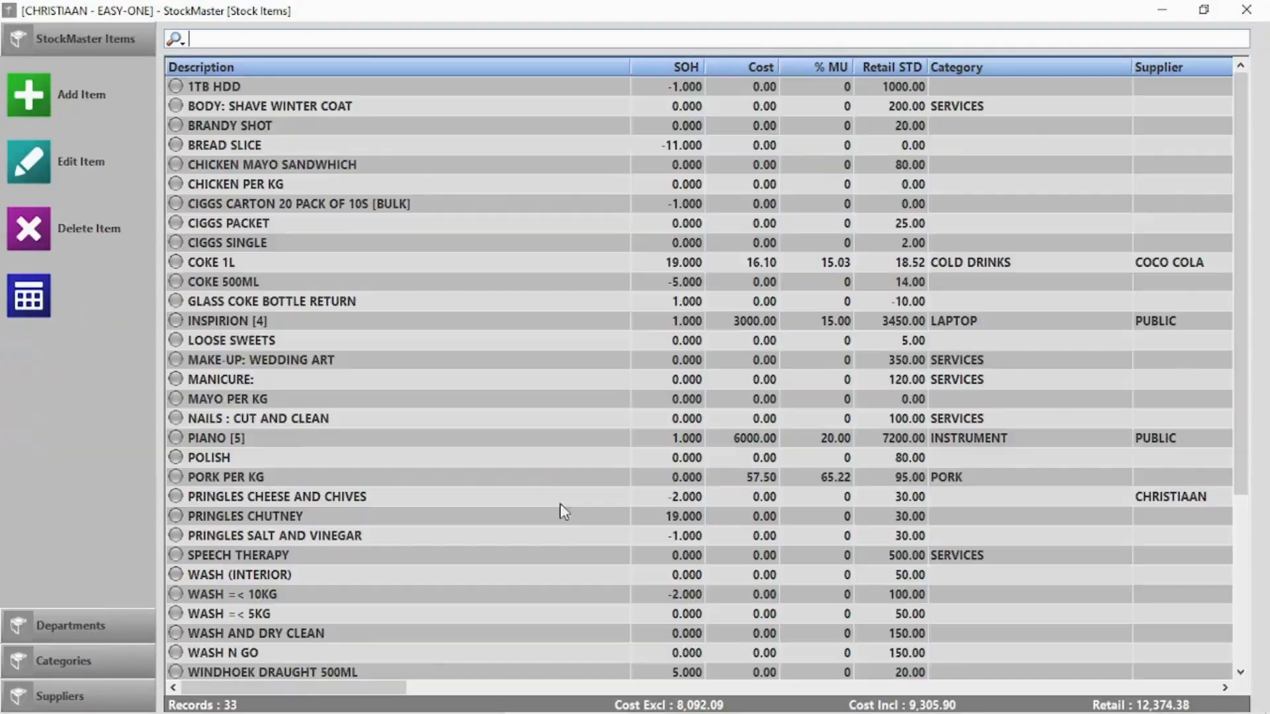
scroll(575, 525, down, 1)
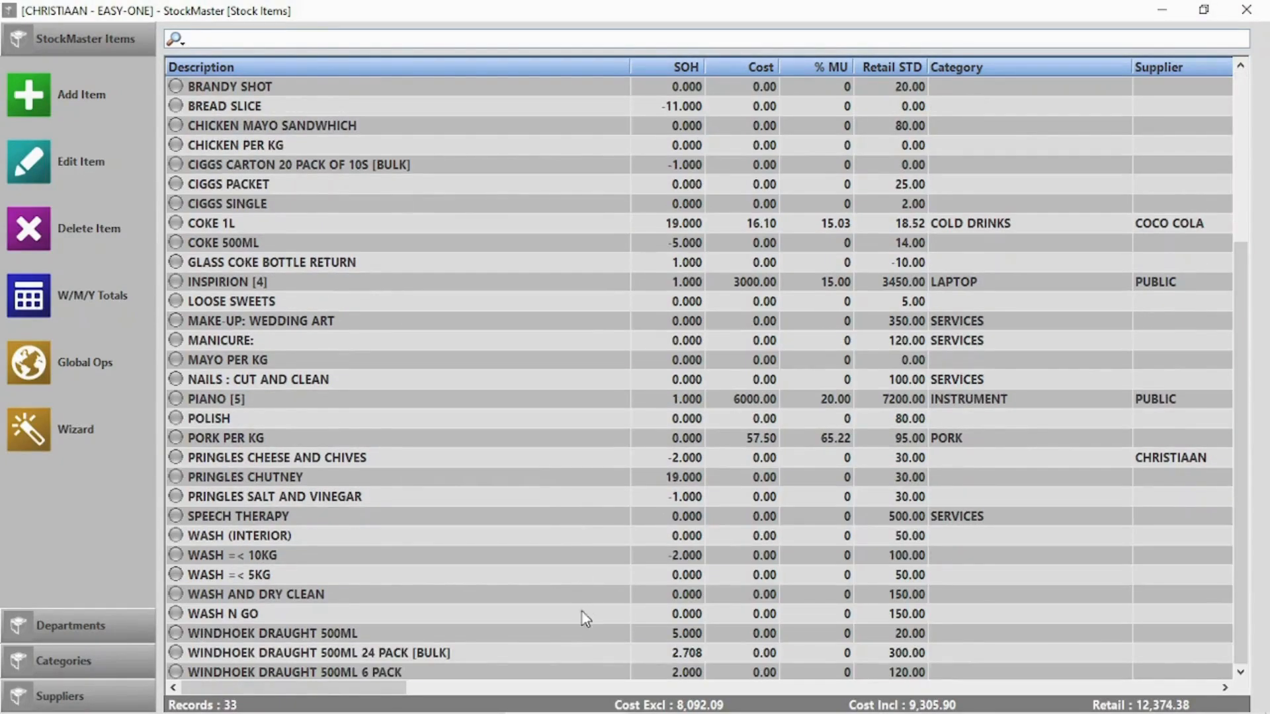
double_click(419, 657)
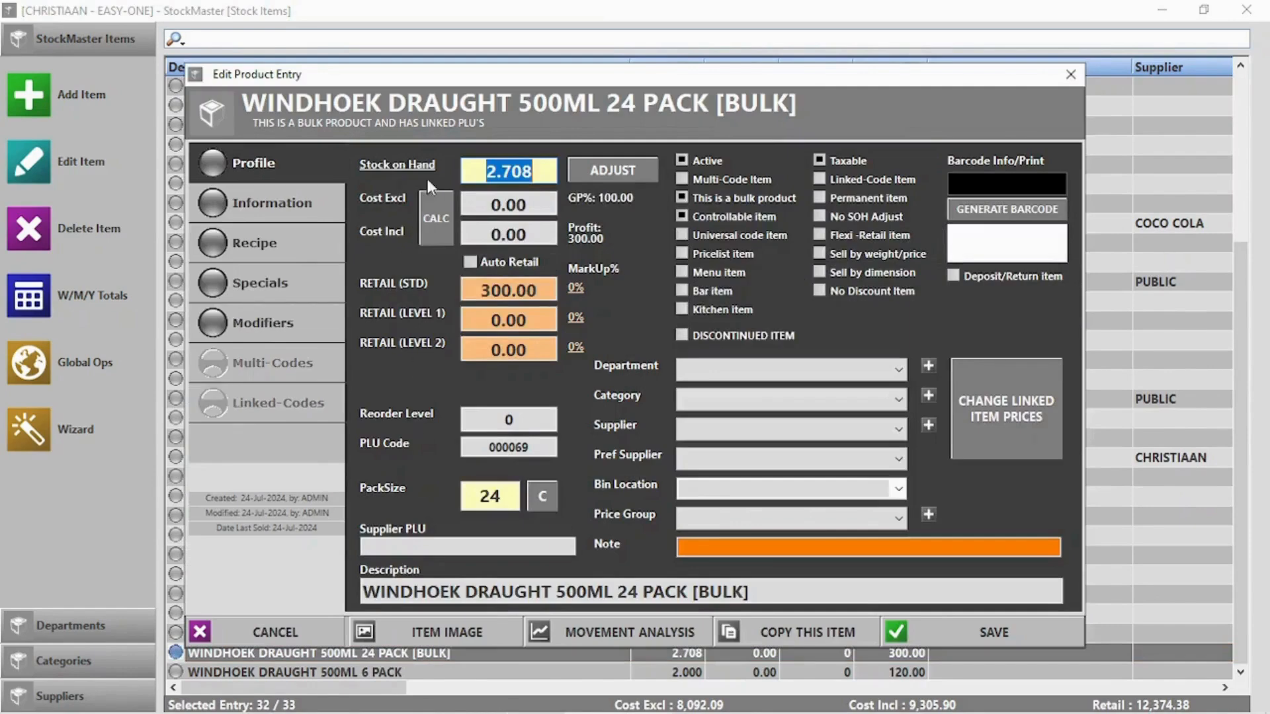
click(399, 164)
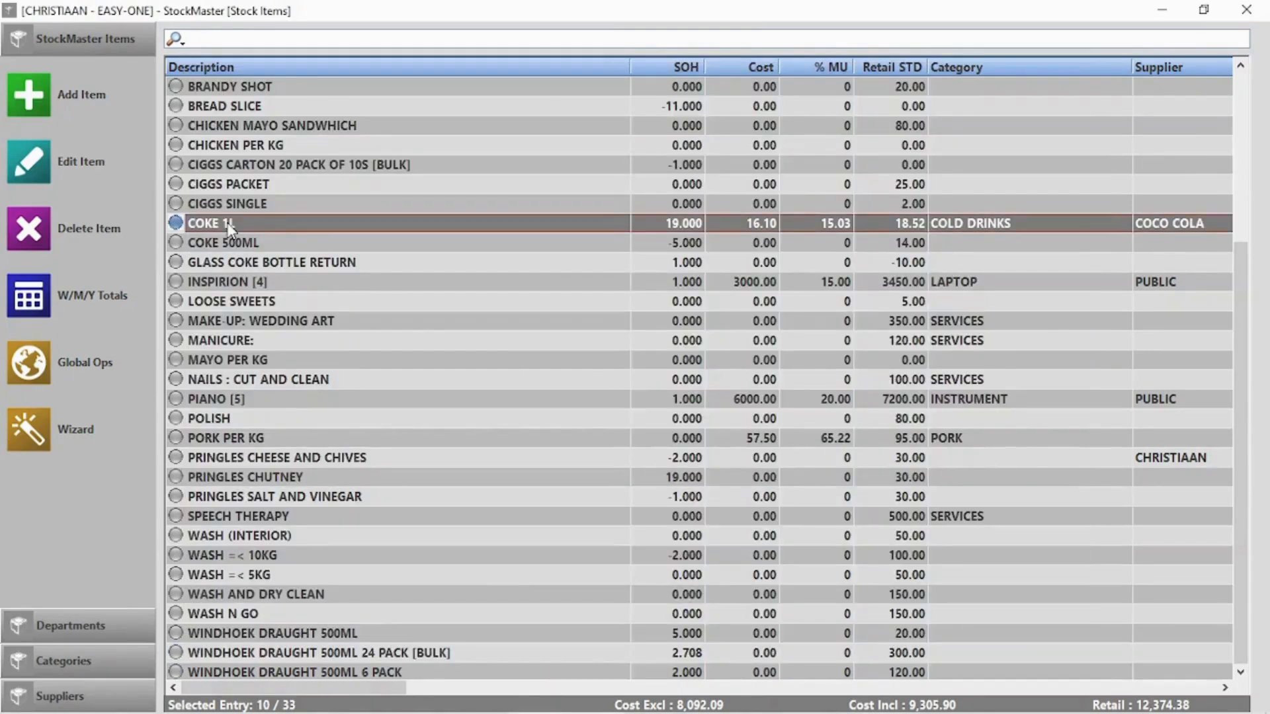
double_click(225, 231)
key(Escape)
Write off 1 COKE 1L as wasted/damaged with the reason 'dropped a bottle'
click(34, 164)
click(612, 171)
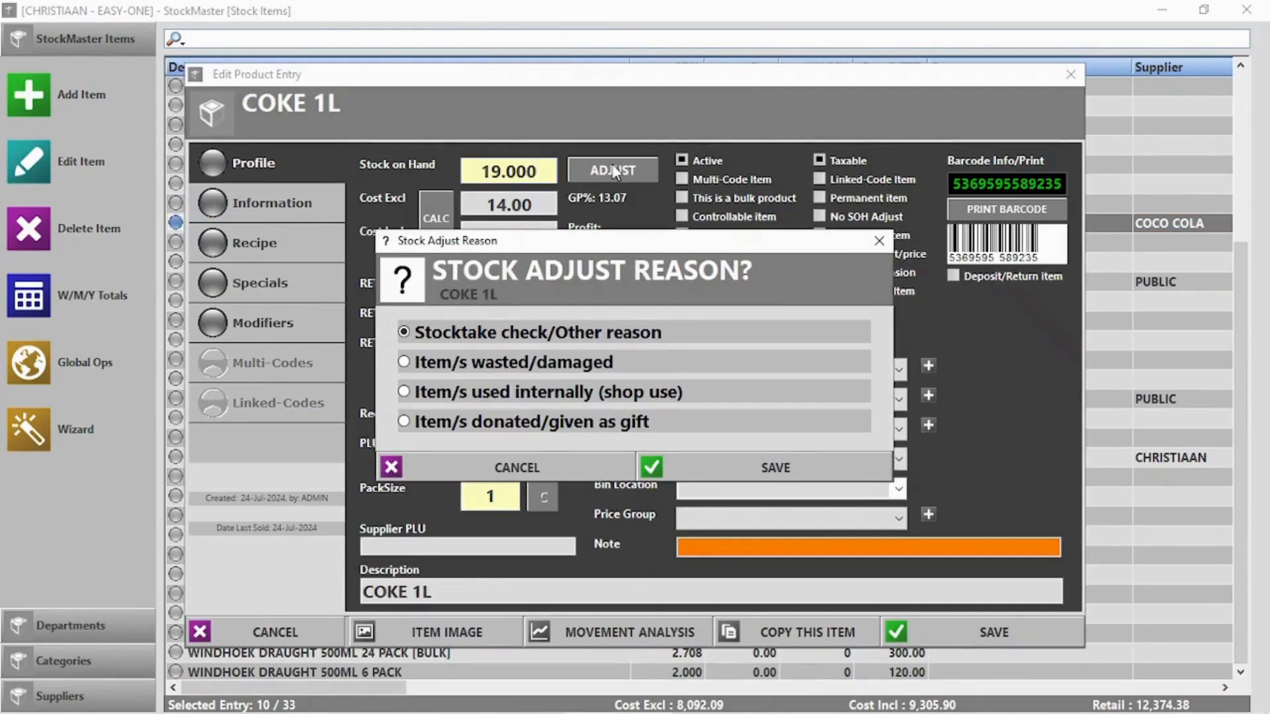
click(452, 365)
click(800, 460)
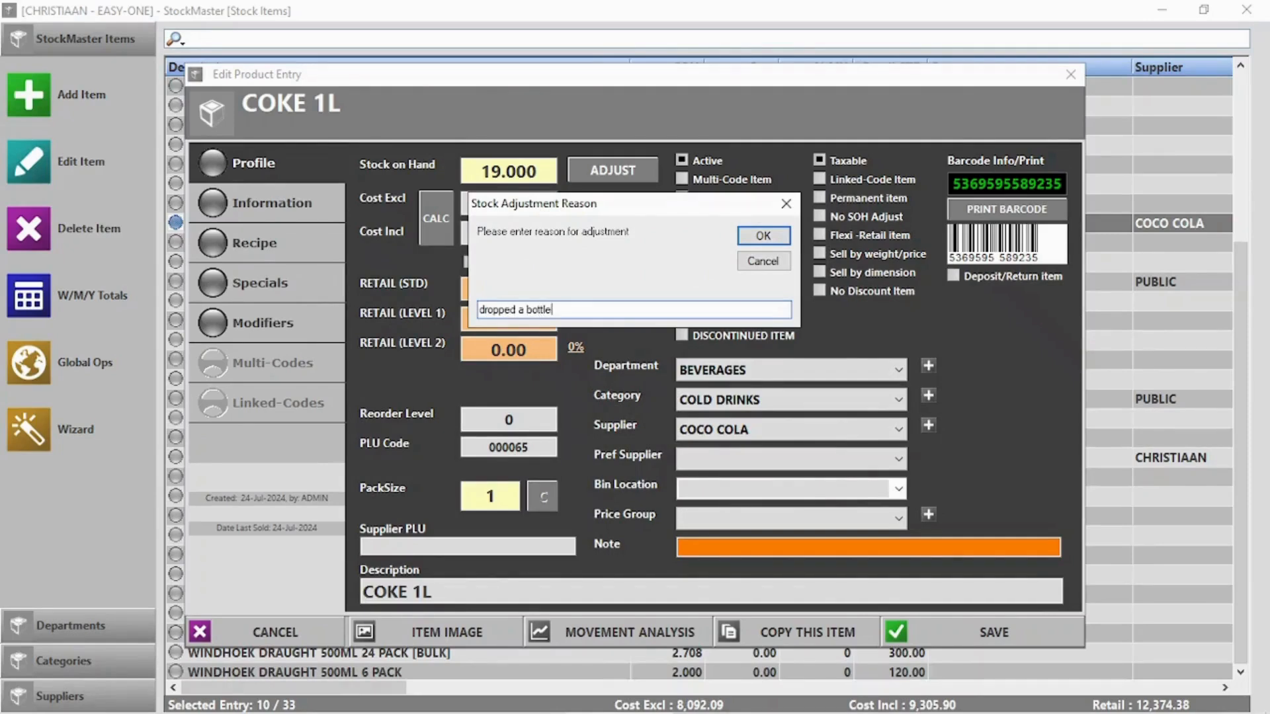
click(762, 236)
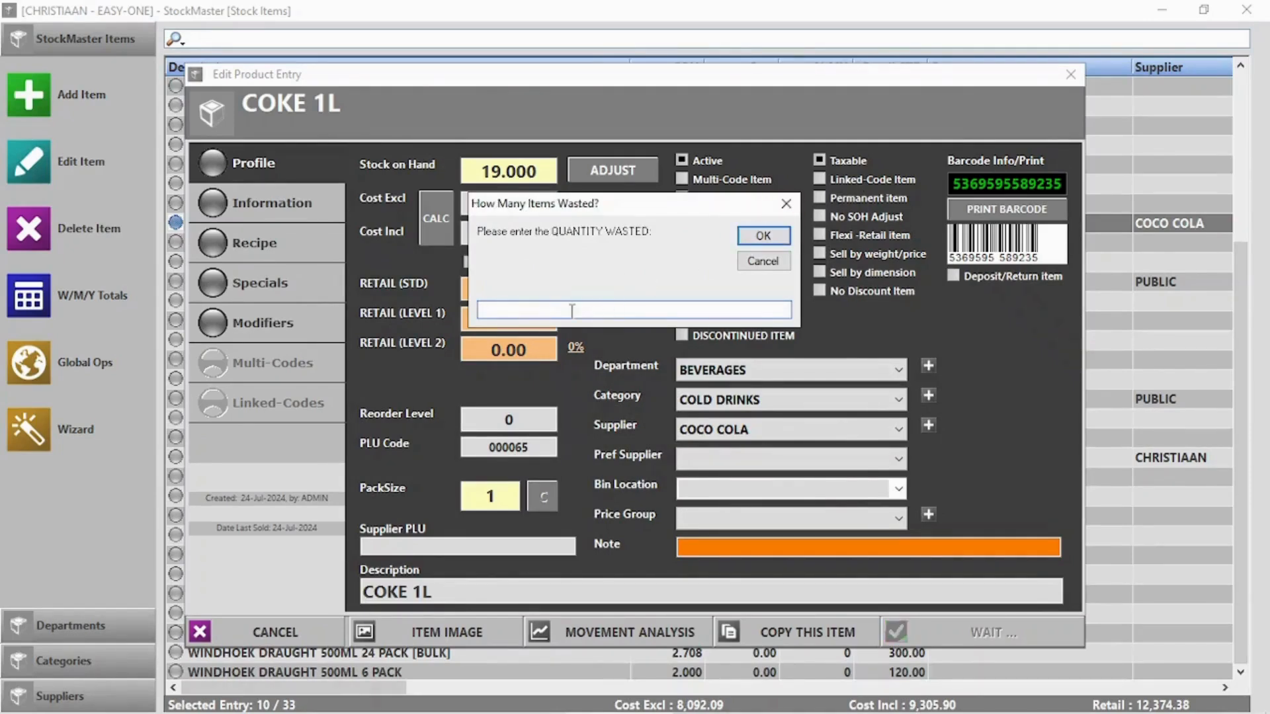
text(1)
key(Return)
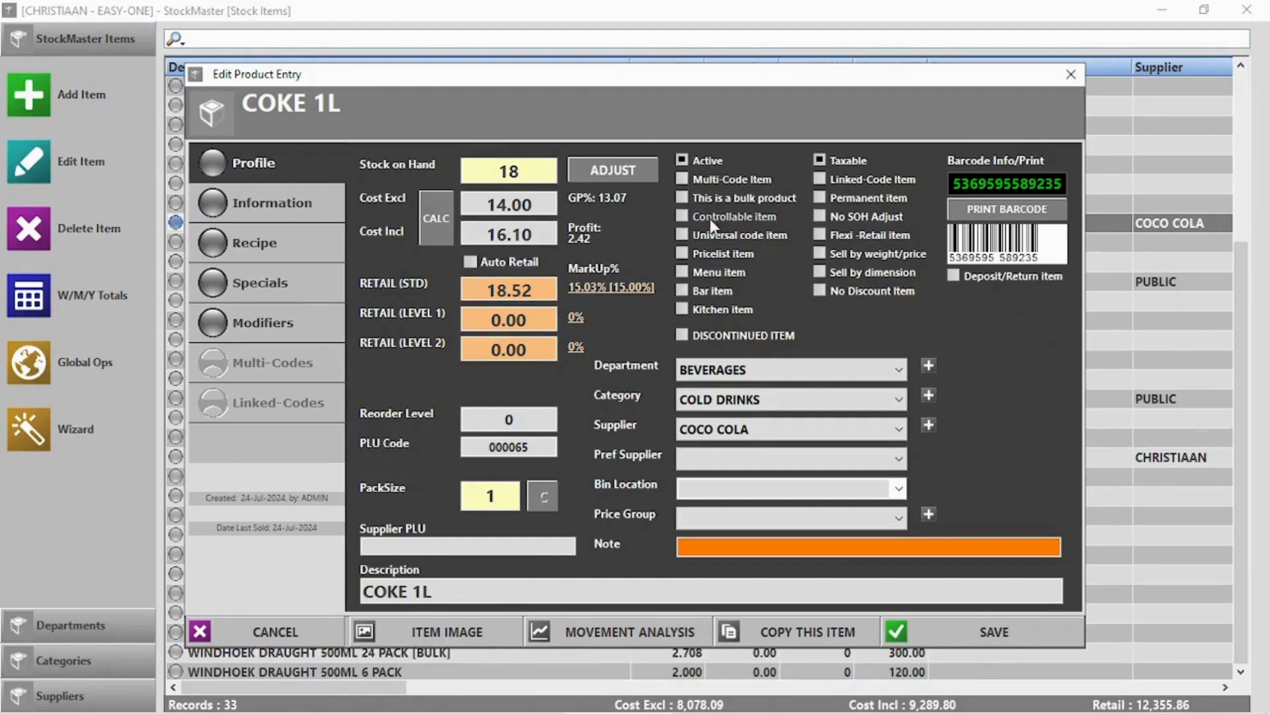
Cancel the barcode label print for COKE 1L
click(1004, 210)
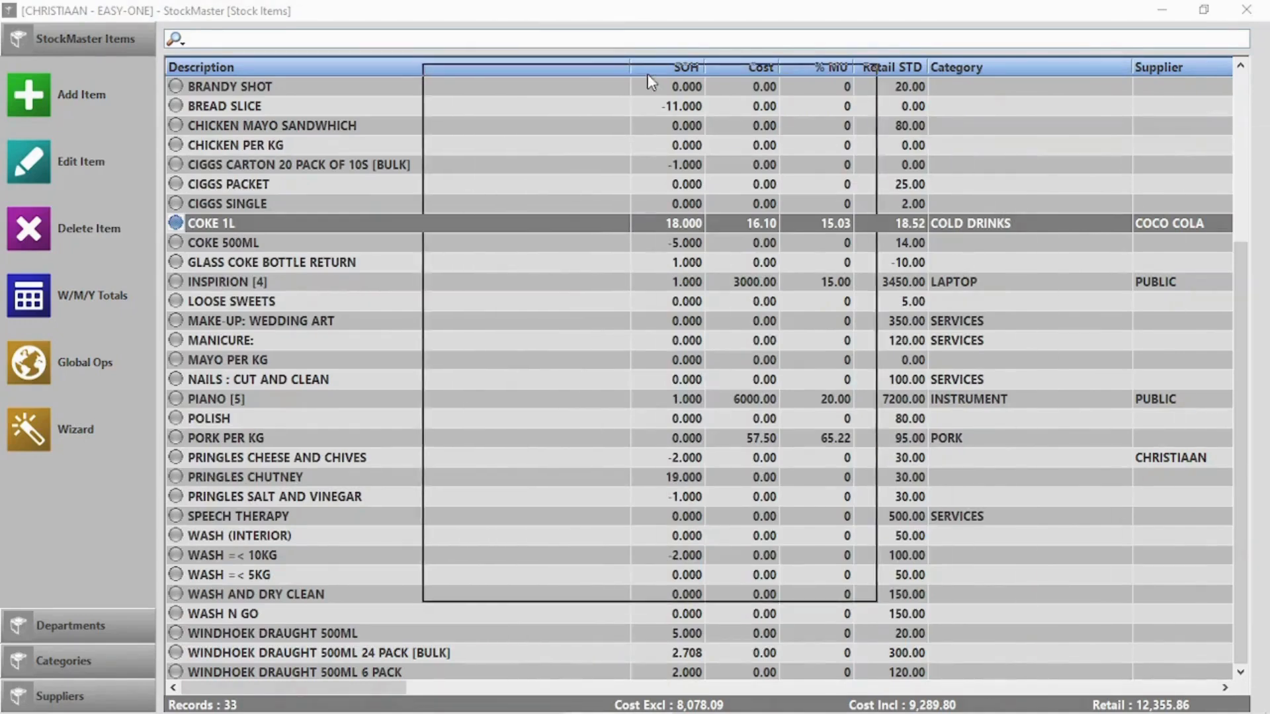
click(670, 585)
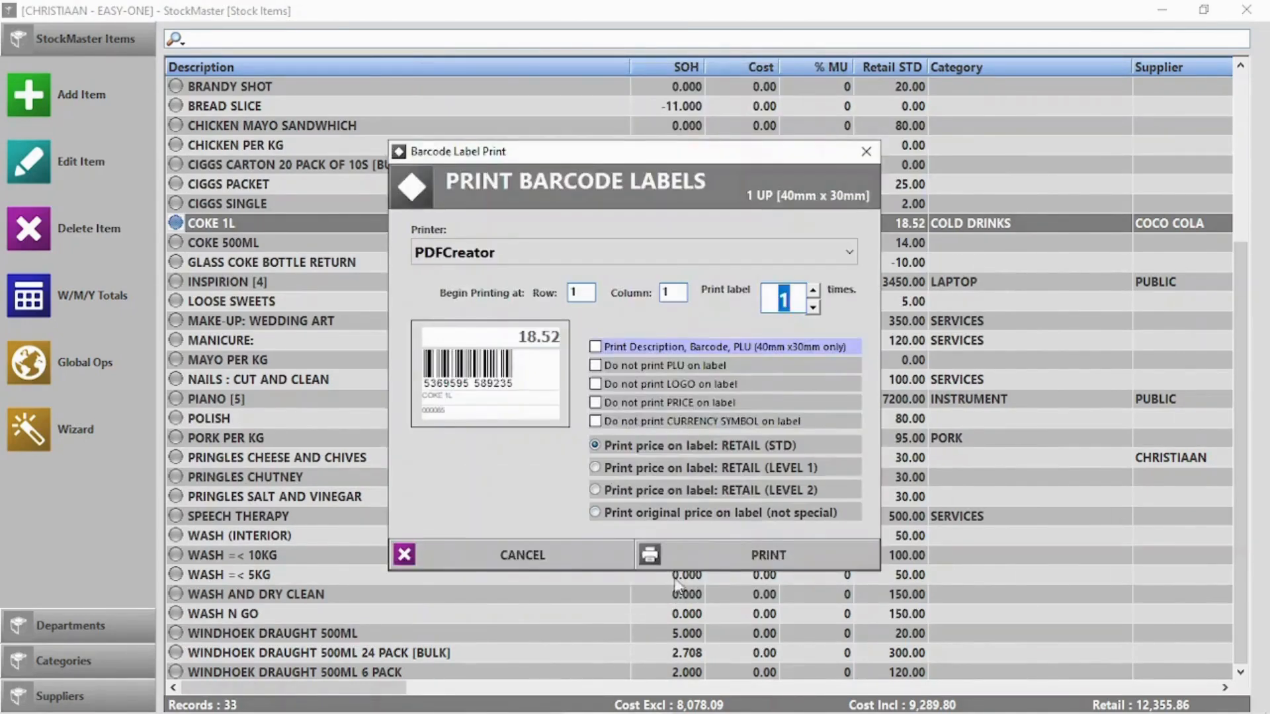
click(558, 562)
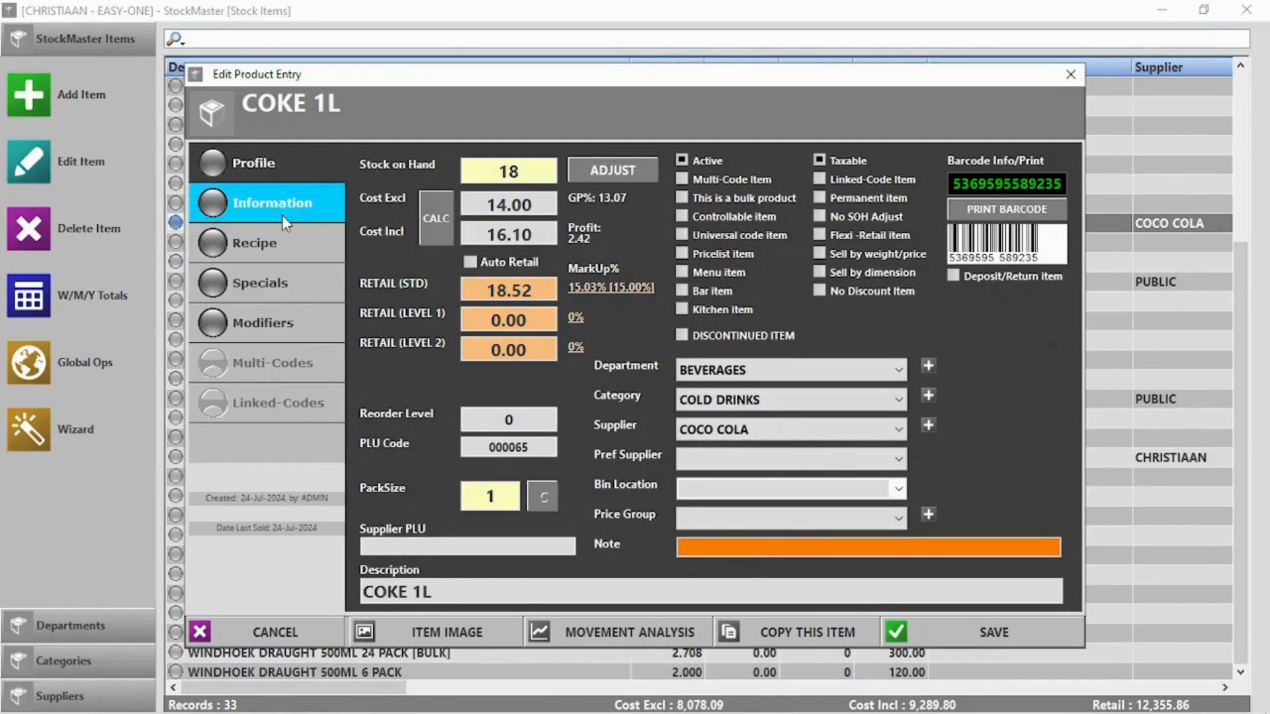
Set the COKE 1L reorder level to 20, save, and close the stock list
click(510, 418)
text(20)
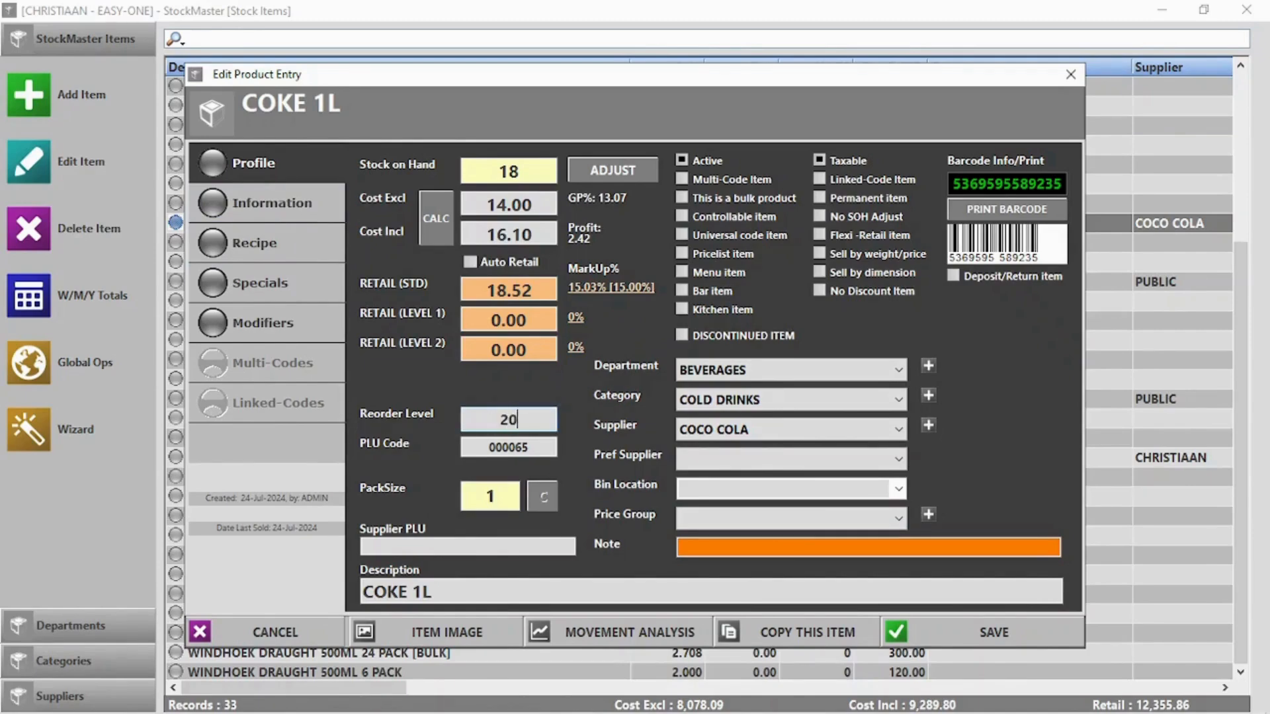
click(951, 632)
click(1247, 10)
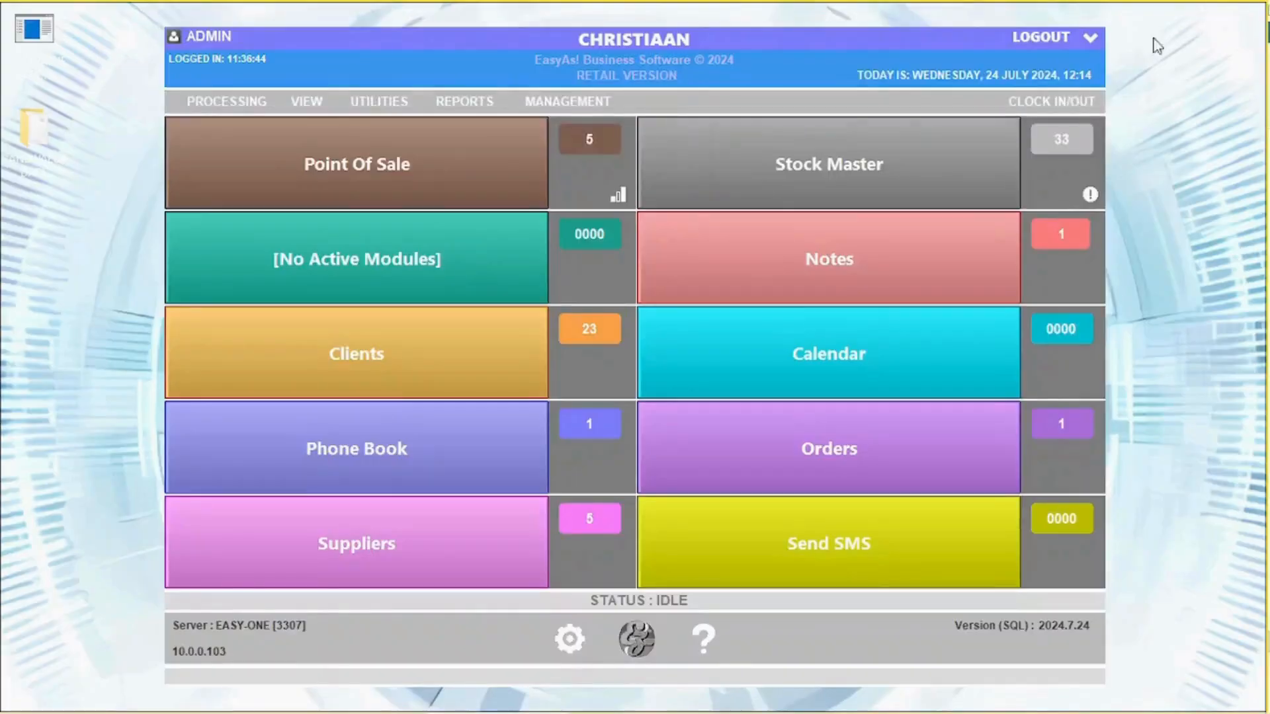
Review the Stock Below Reorder Level list, then open COKE 1L's Information page
click(1090, 196)
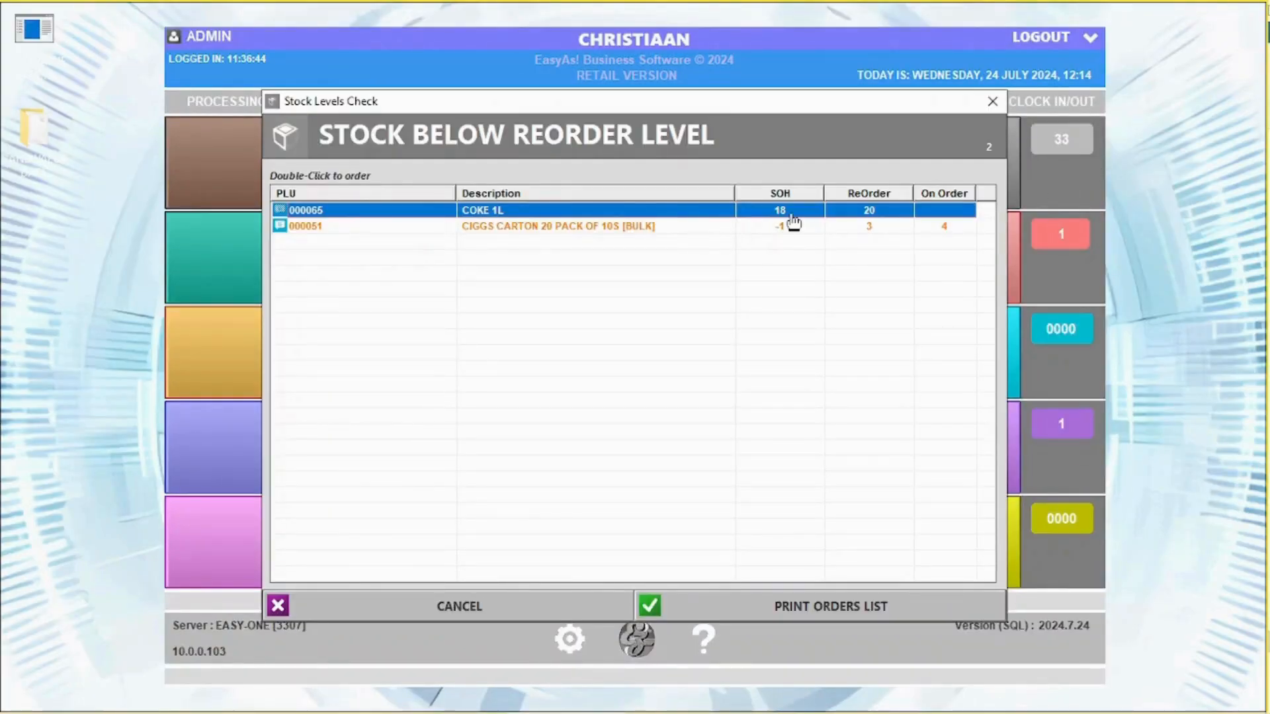
click(992, 101)
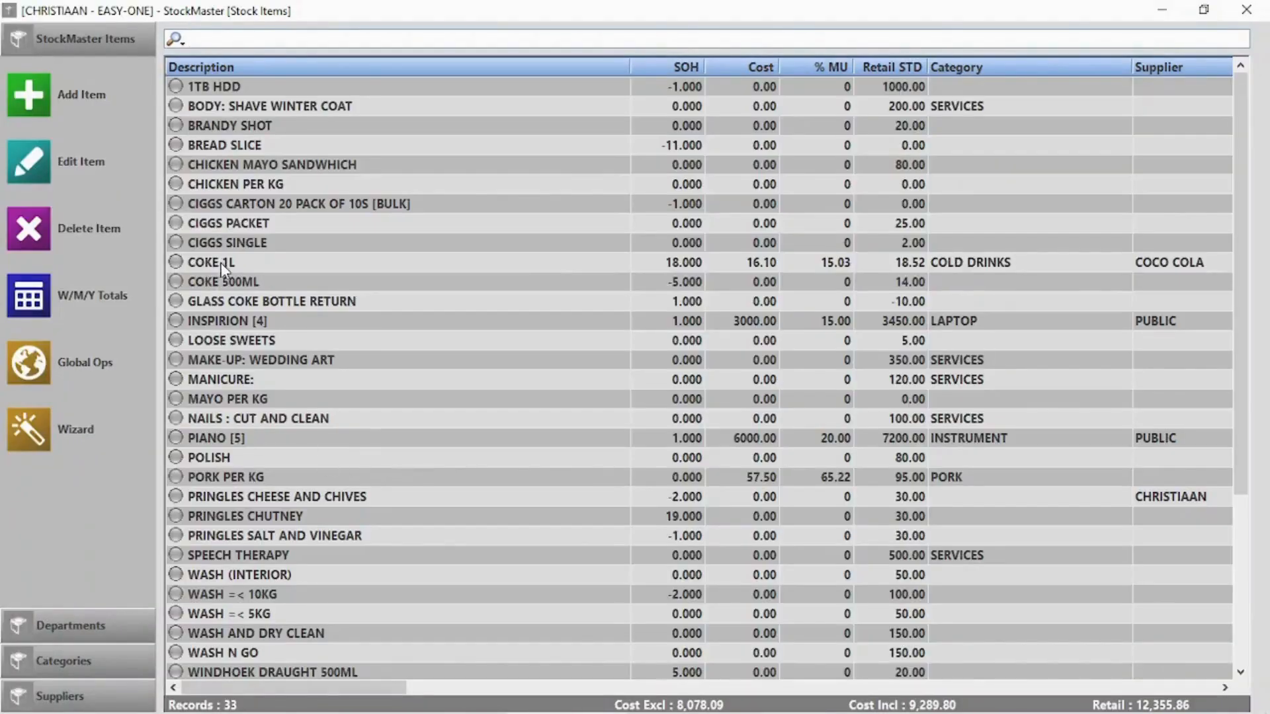
double_click(221, 268)
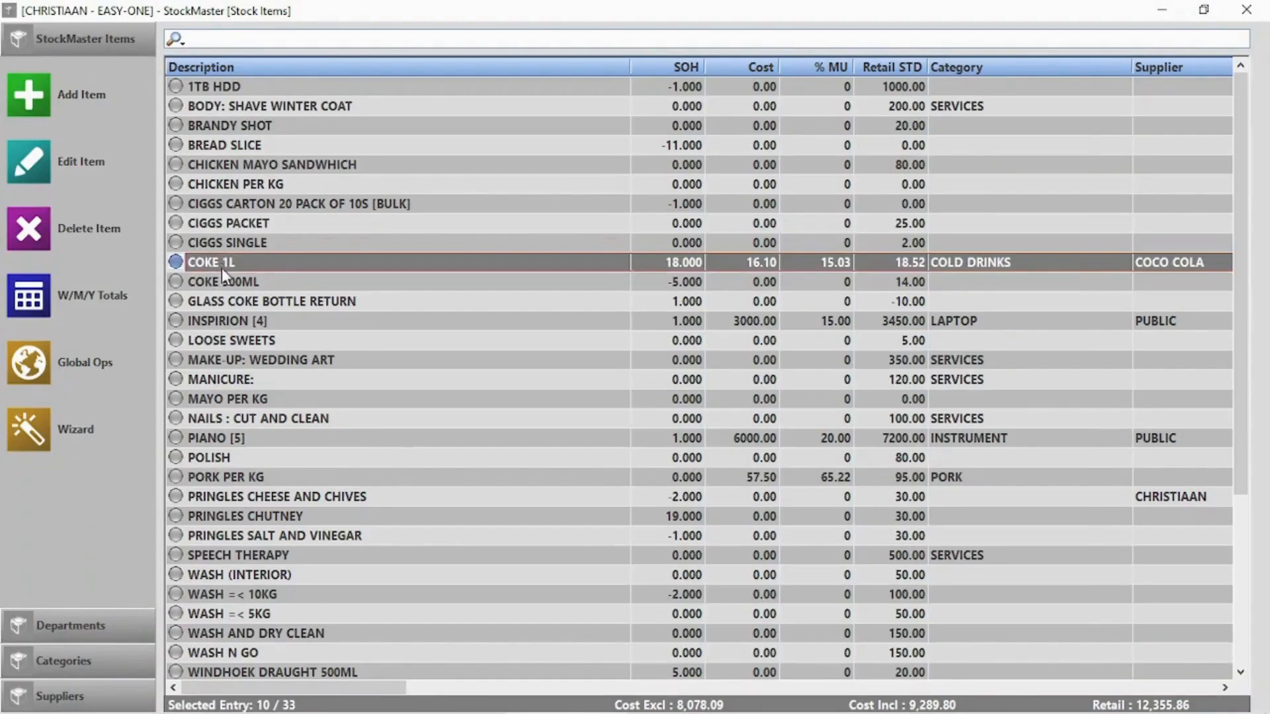
click(245, 197)
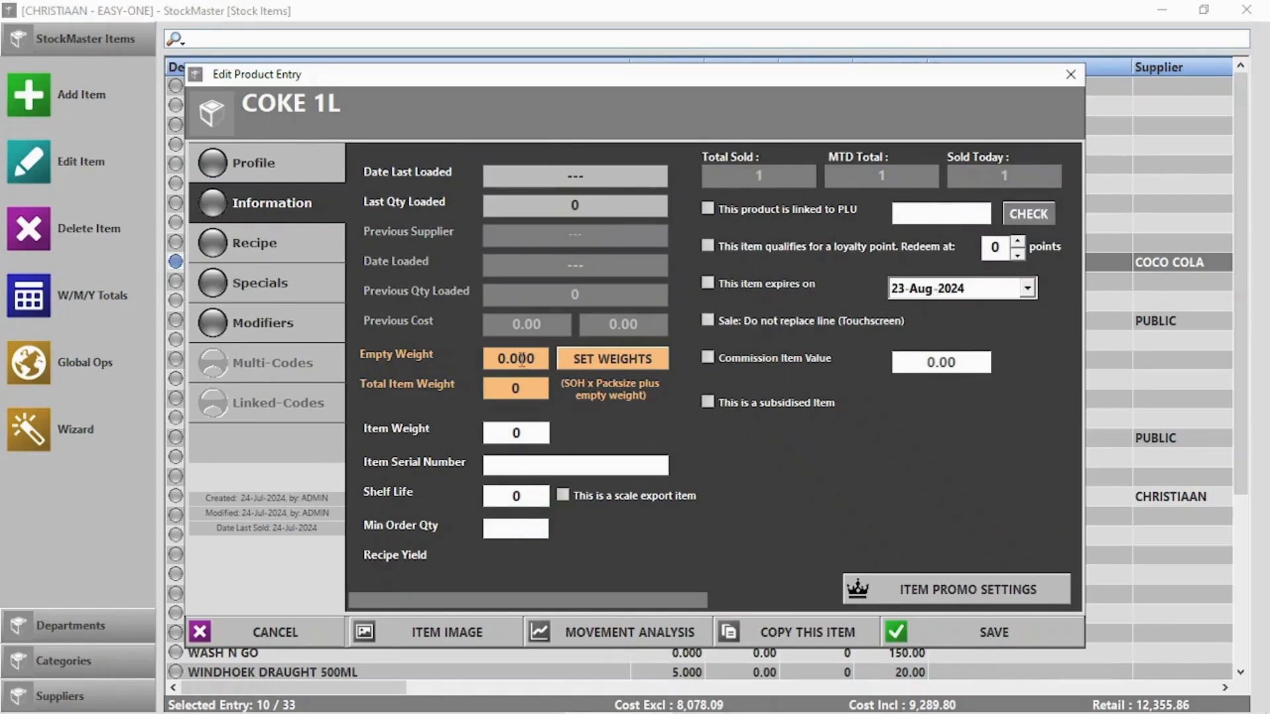
Dismiss COKE 1L's promo settings unchanged, then begin adding an ingredient to CHICKEN MAYO SANDWHICH's recipe
click(971, 590)
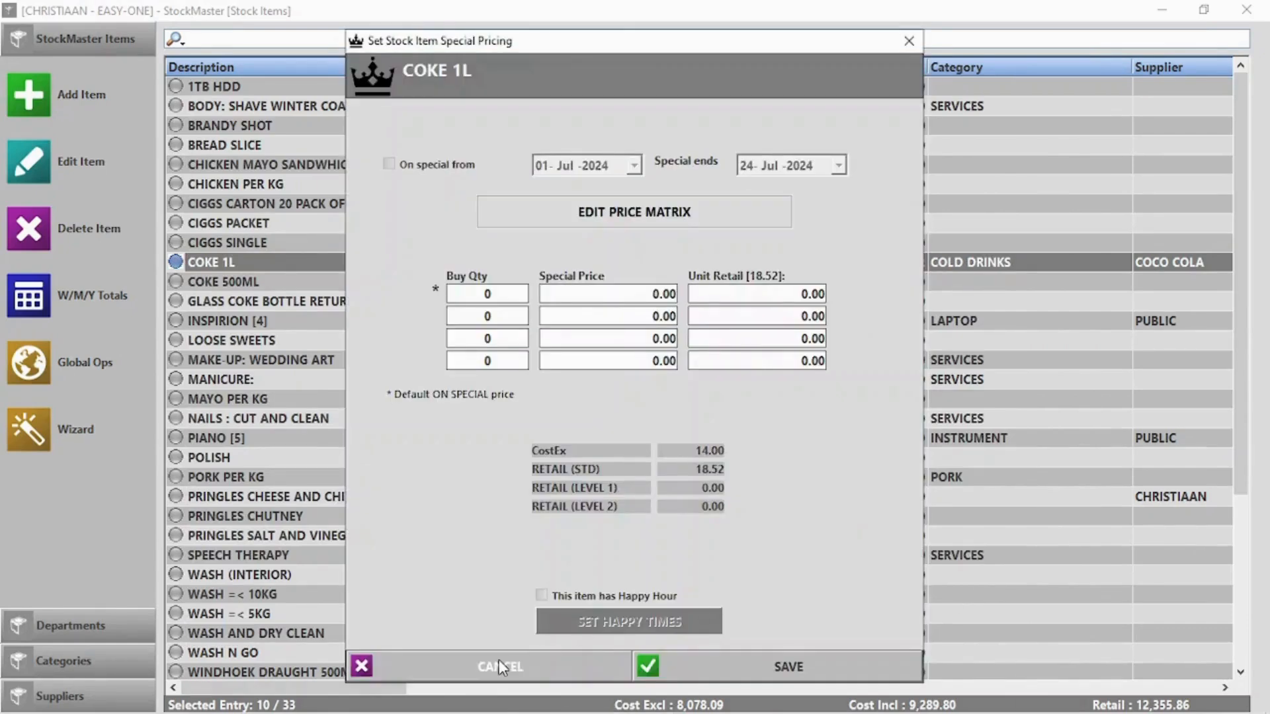
click(499, 661)
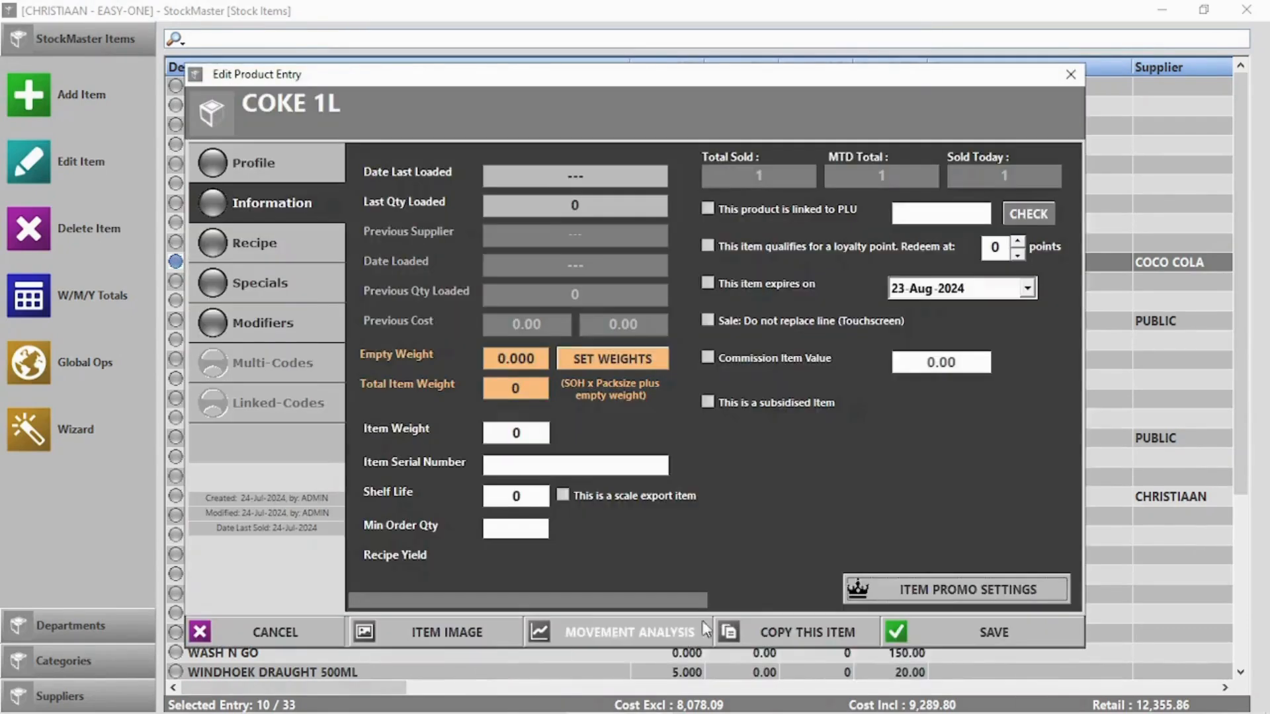
click(274, 255)
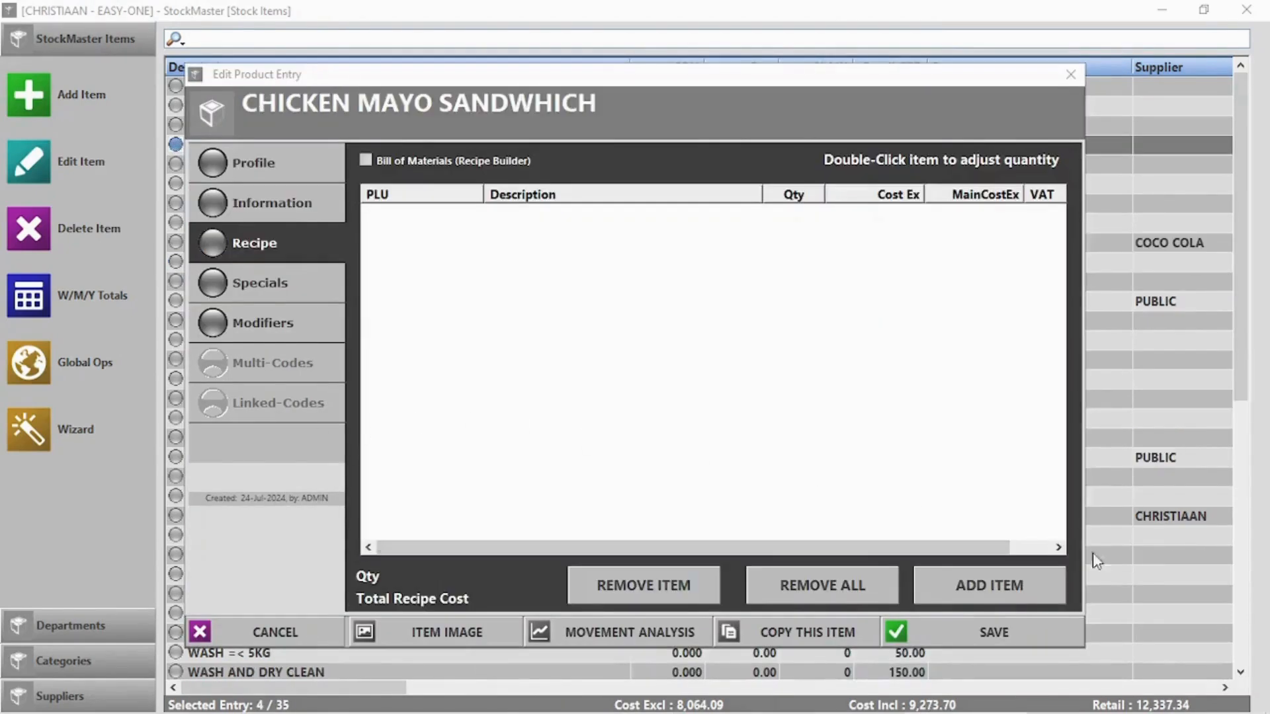
click(998, 586)
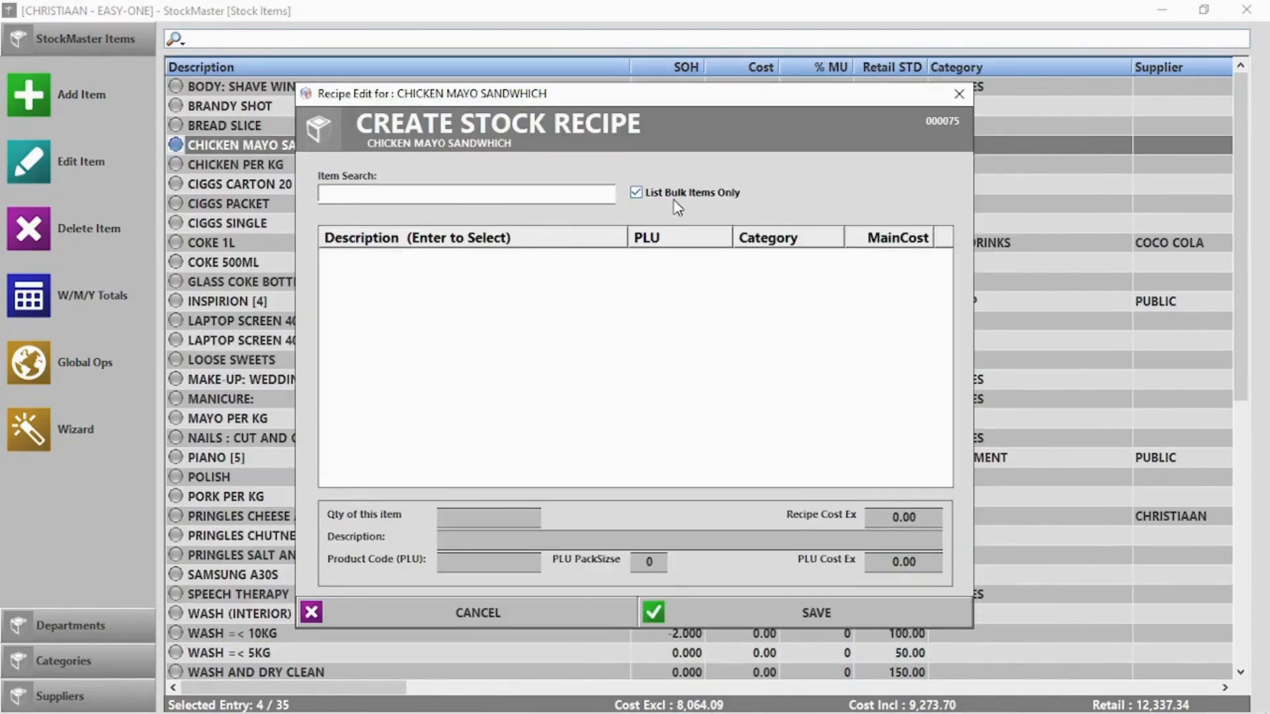
Add 0.25 MAYO PER KG to the CHICKEN MAYO SANDWHICH recipe
text(m)
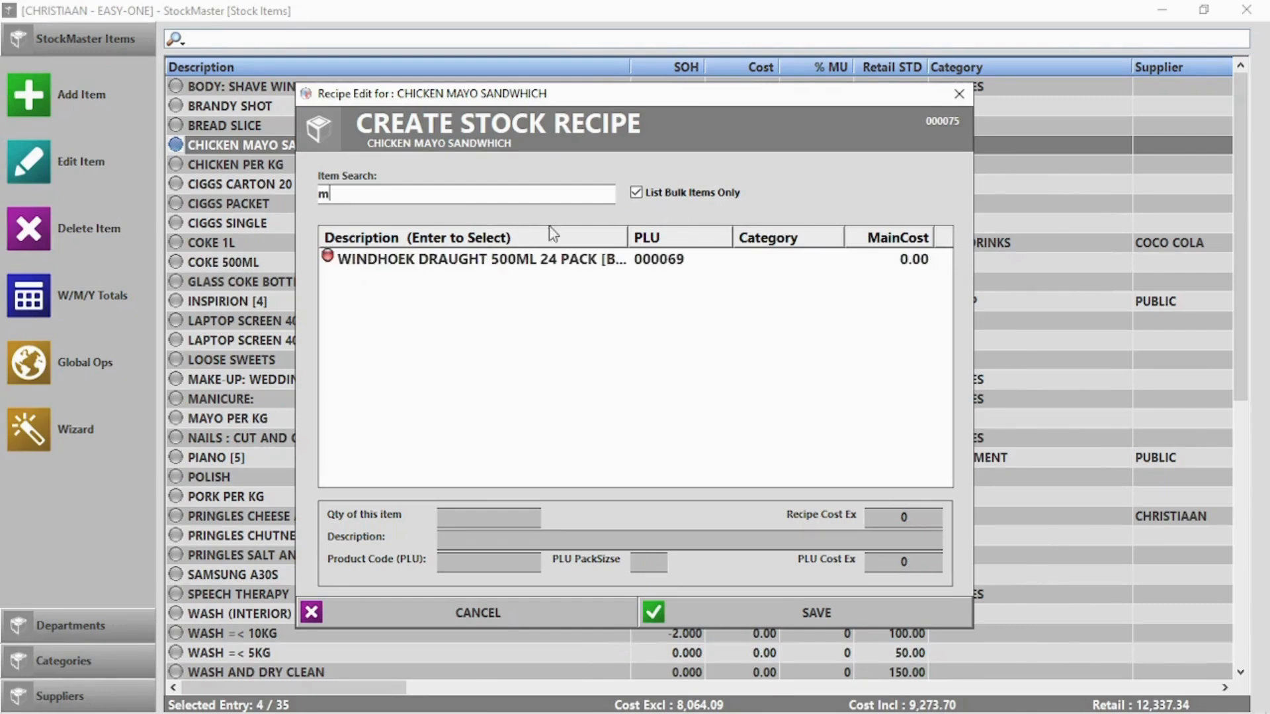
click(635, 193)
text(m)
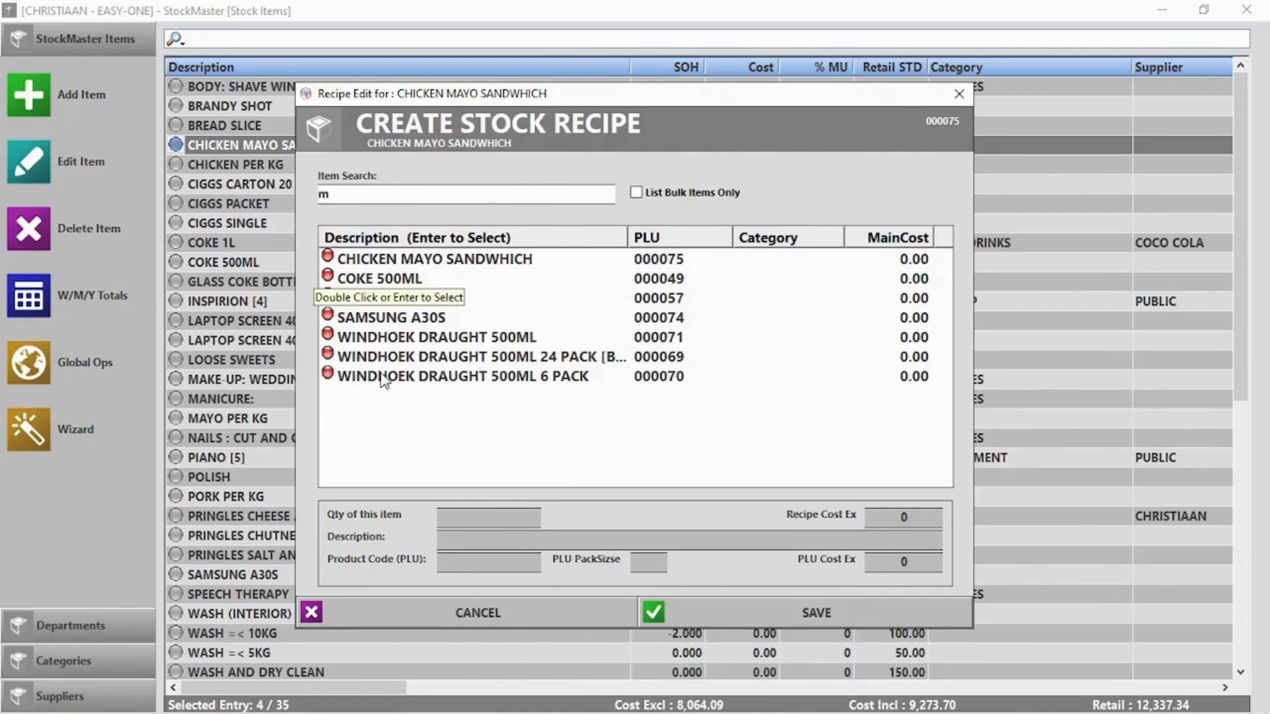
double_click(329, 297)
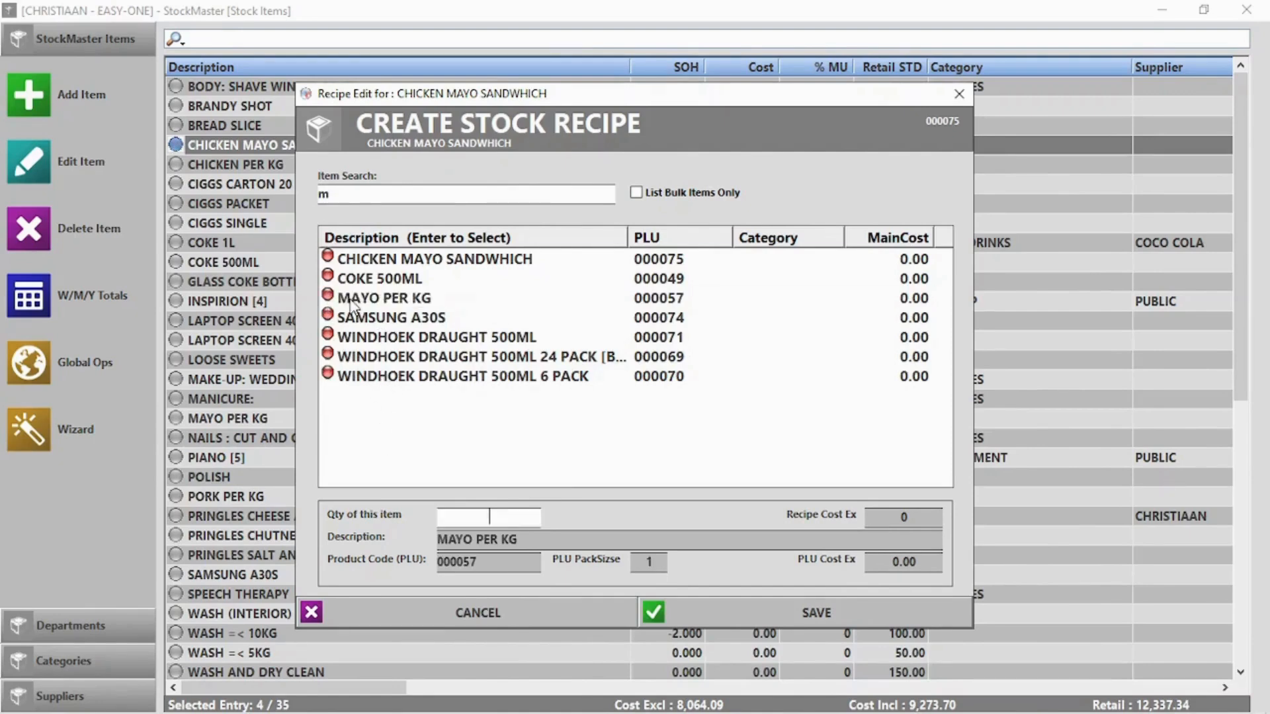
text(0.250)
click(831, 617)
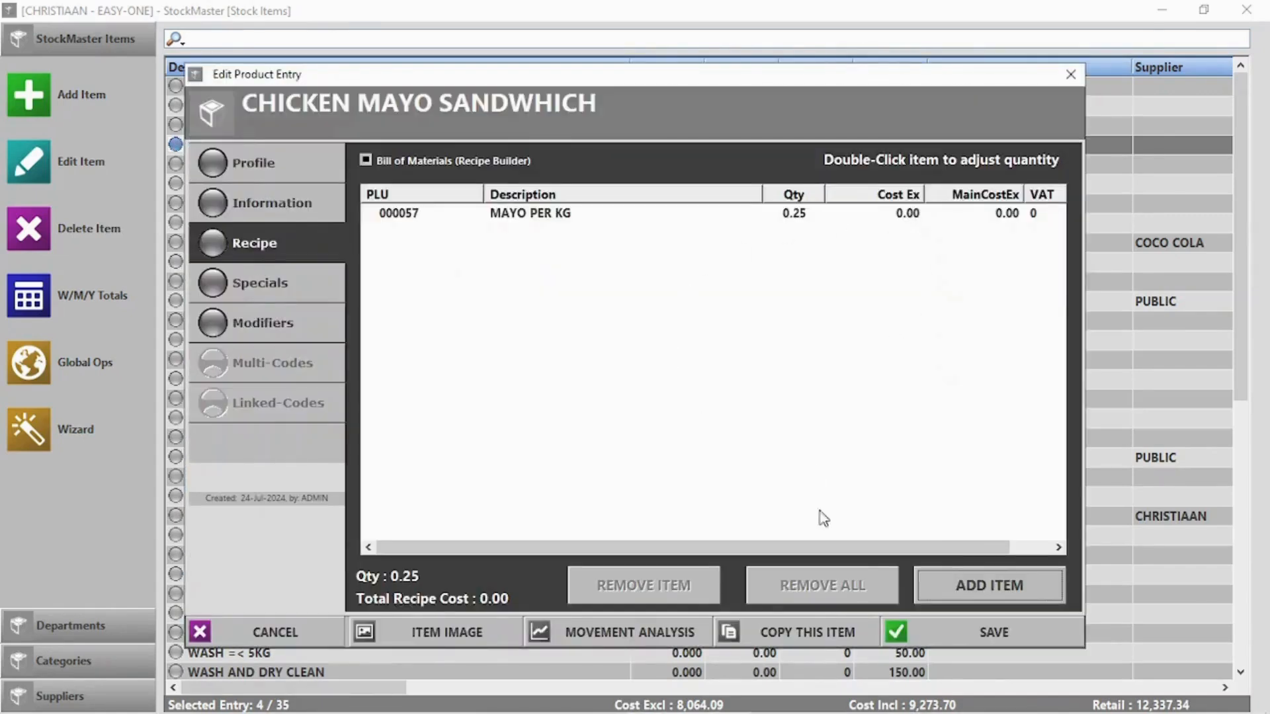
Add 2 BREAD SLICE to the sandwich recipe
click(993, 585)
click(645, 193)
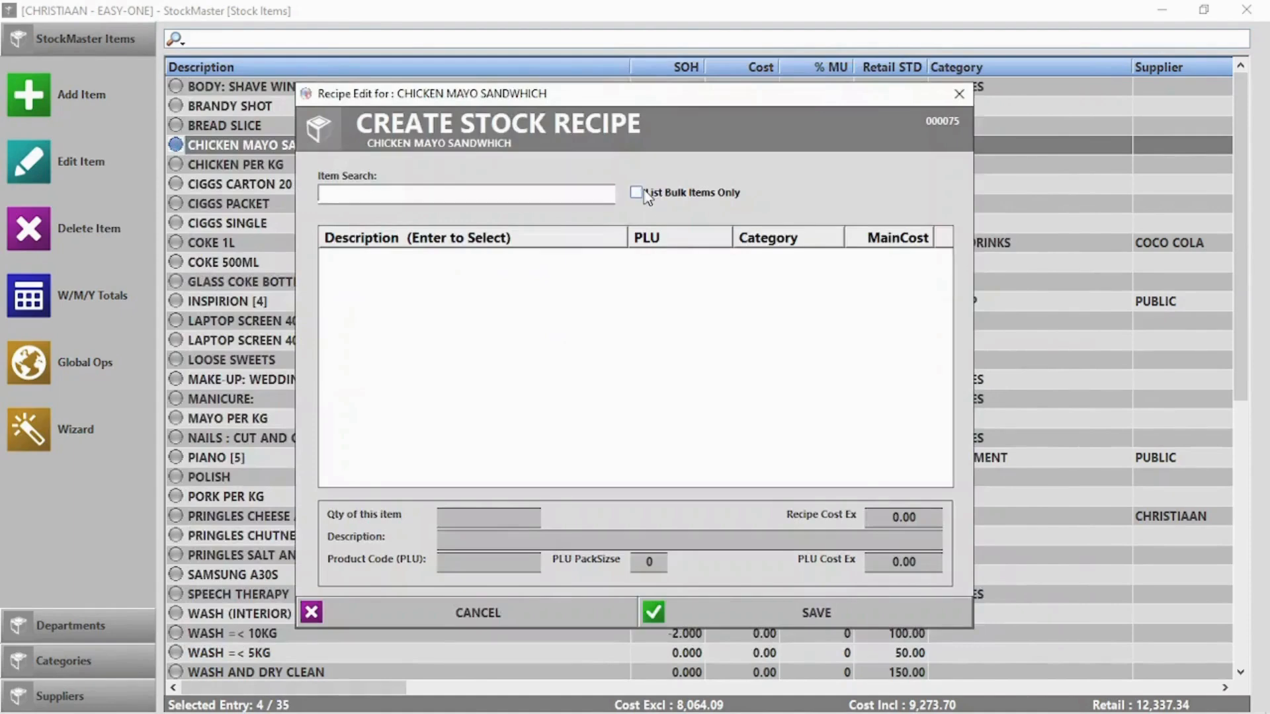
text(br)
double_click(412, 279)
text(2)
click(824, 611)
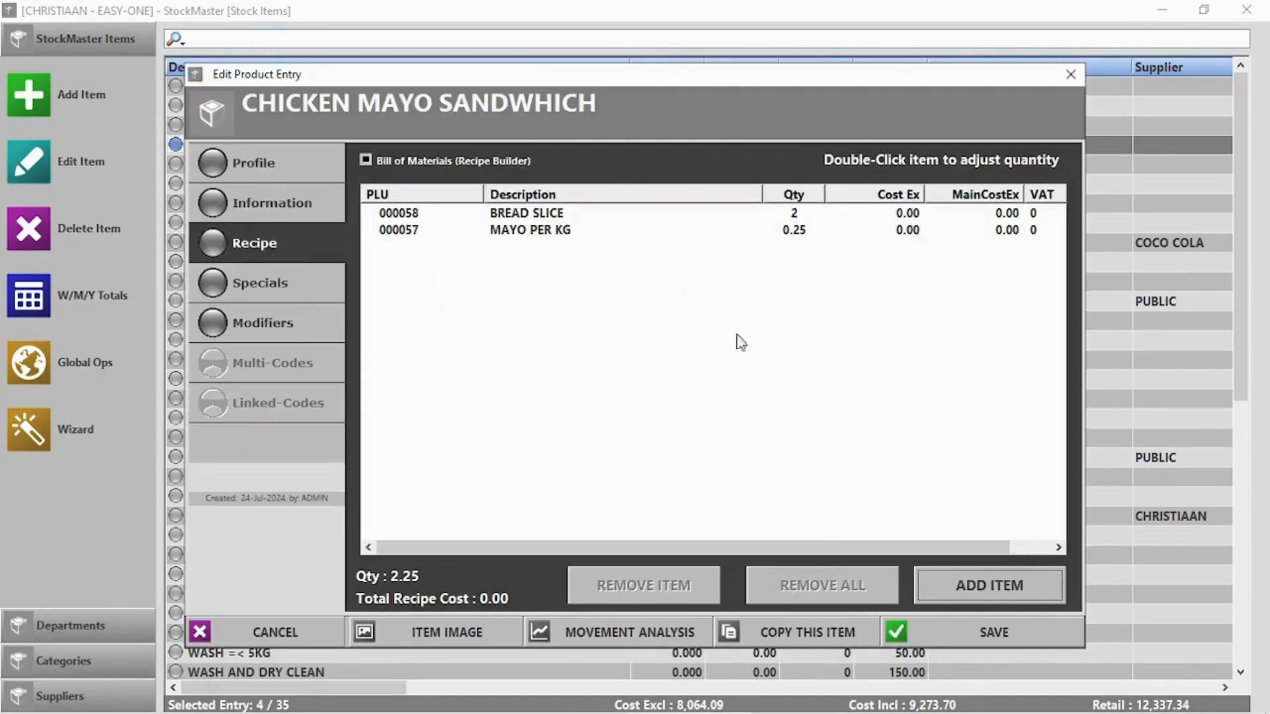
Add 0.5 CHICKEN PER KG to the recipe and save the sandwich product
click(1023, 586)
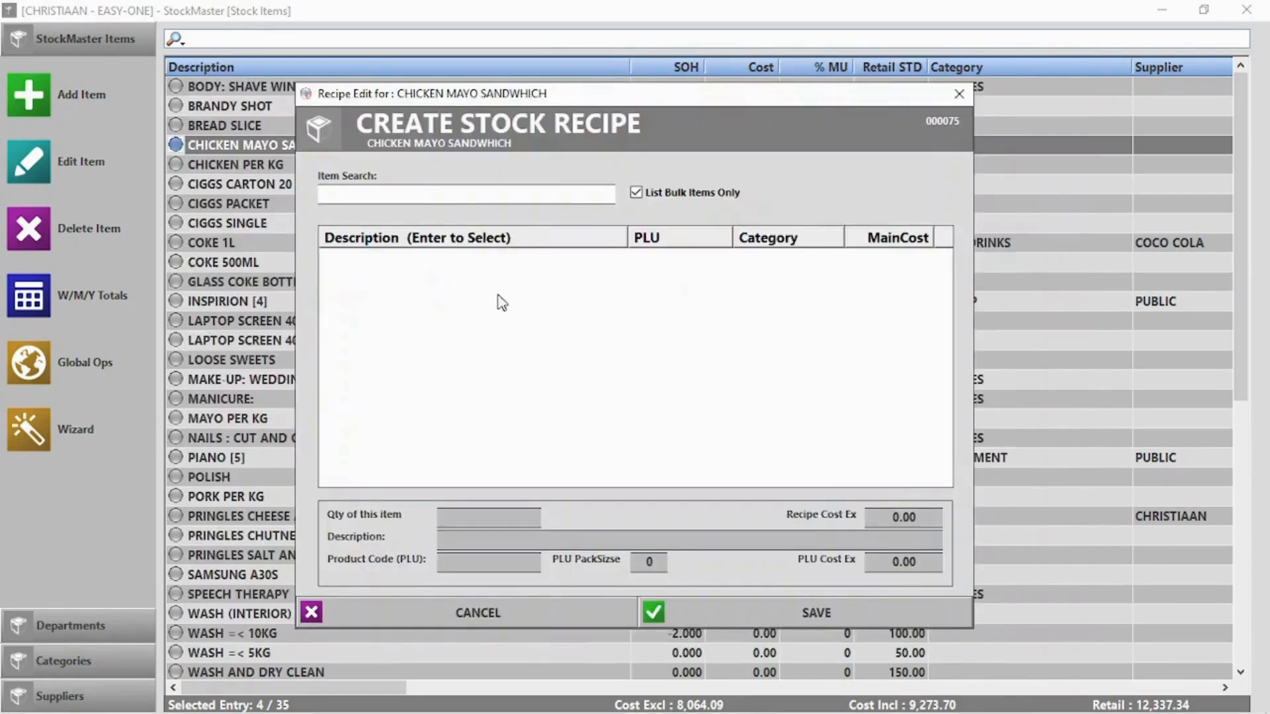
click(635, 194)
text(ch)
double_click(426, 282)
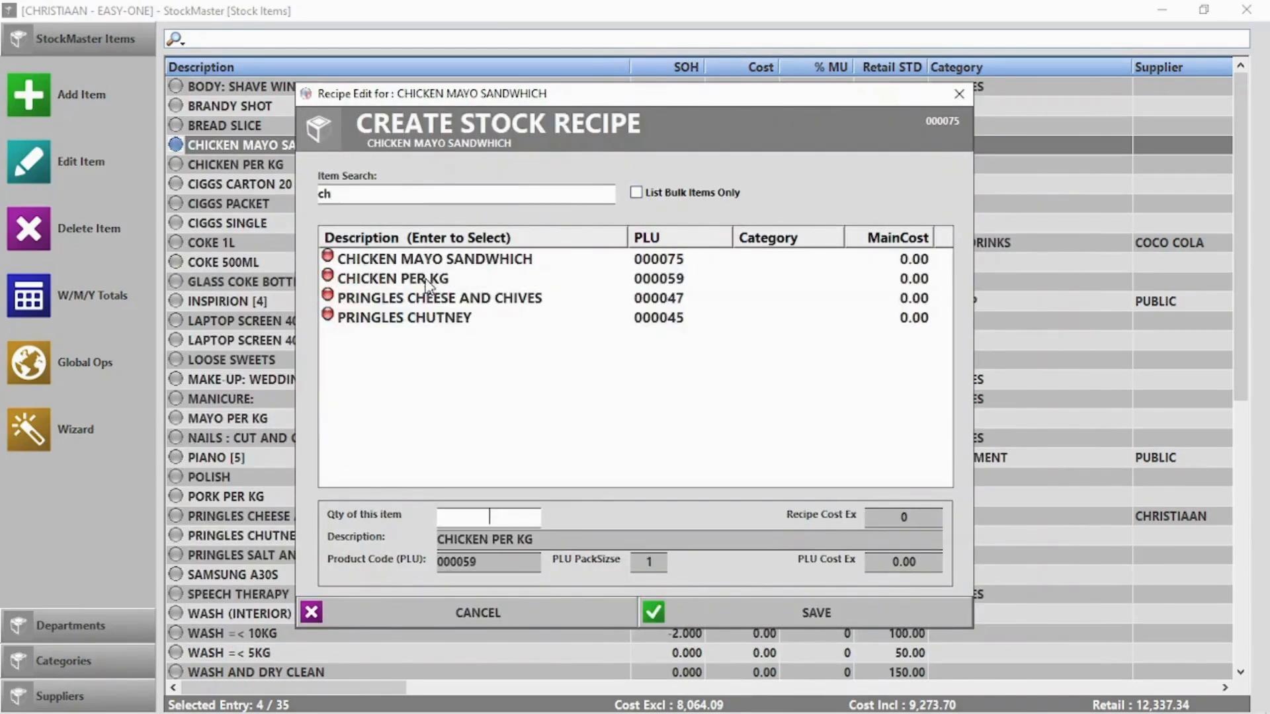
text(0.5)
click(794, 615)
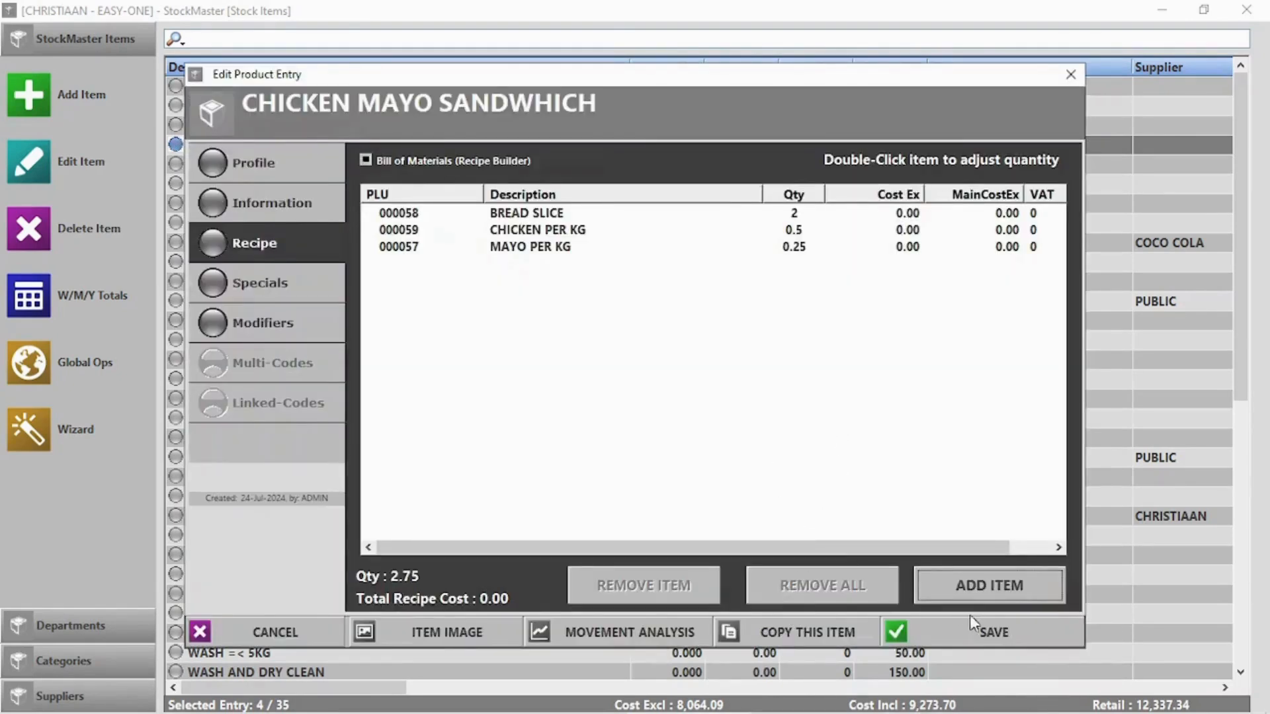
click(986, 635)
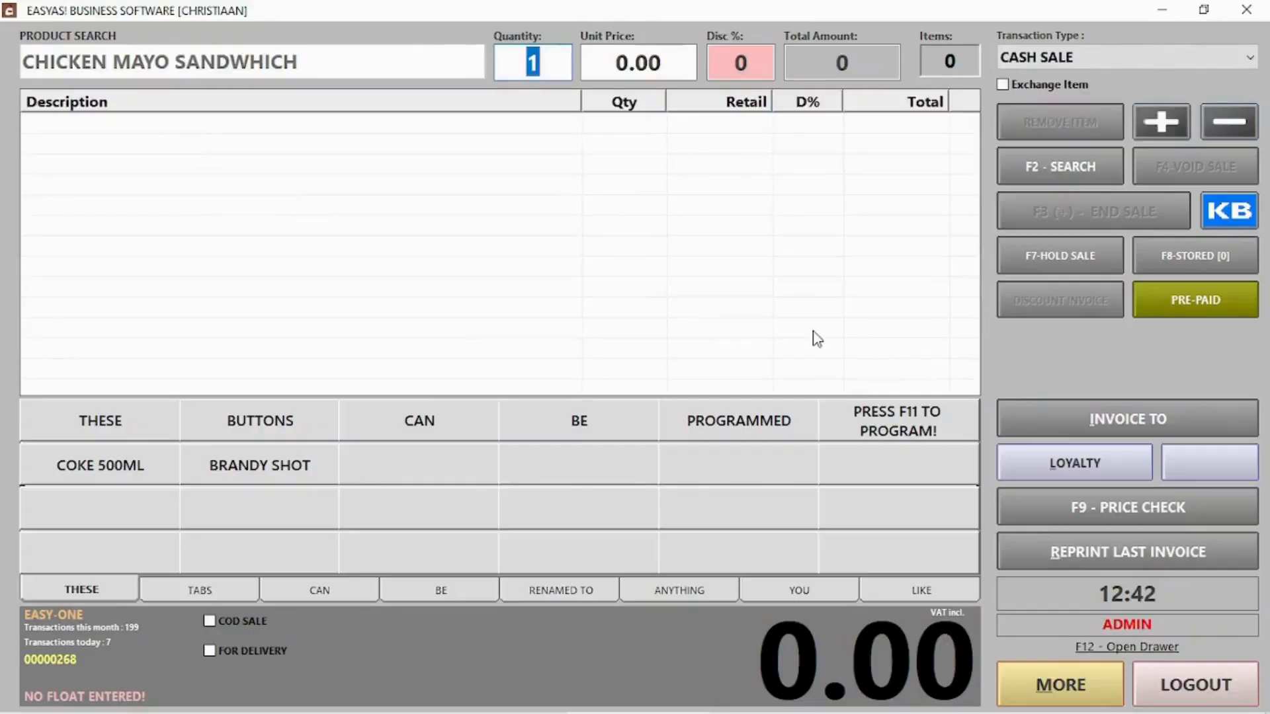
Sell one CHICKEN MAYO SANDWHICH, accepting the zero-amount payment
key(Return)
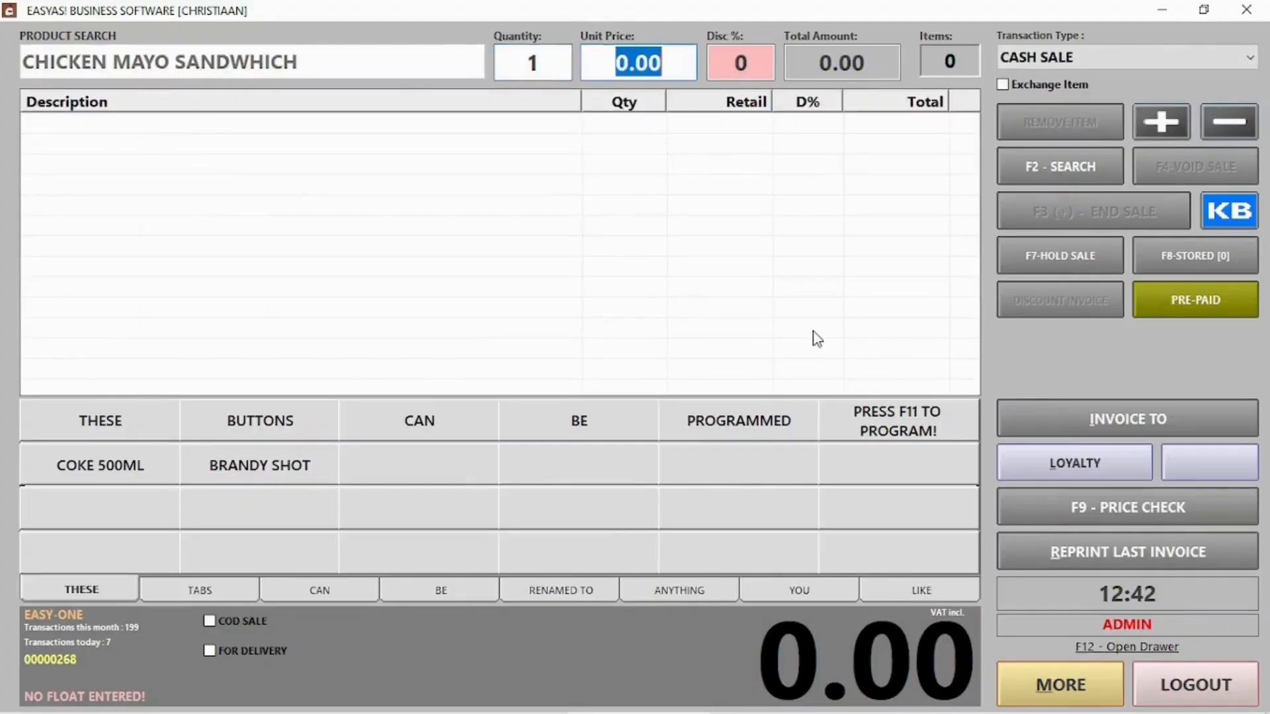
key(Return)
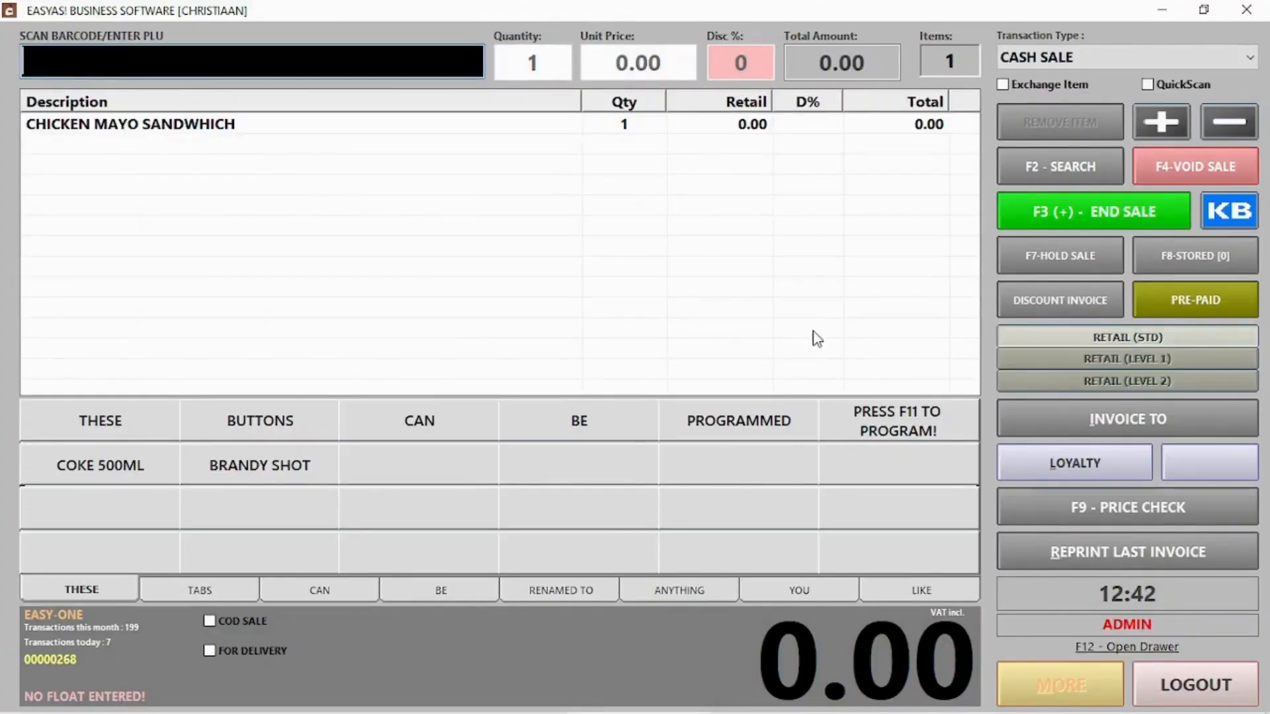
key(XF86AudioRaiseVolume)
click(1096, 206)
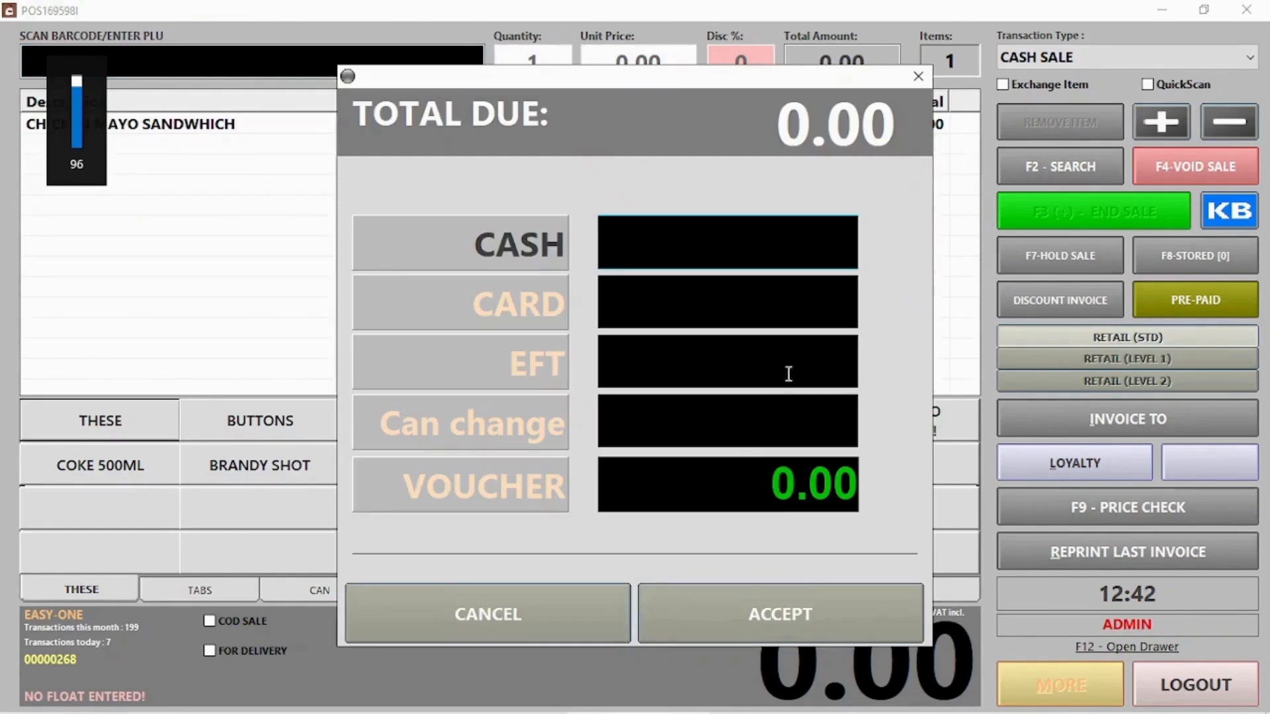
click(826, 616)
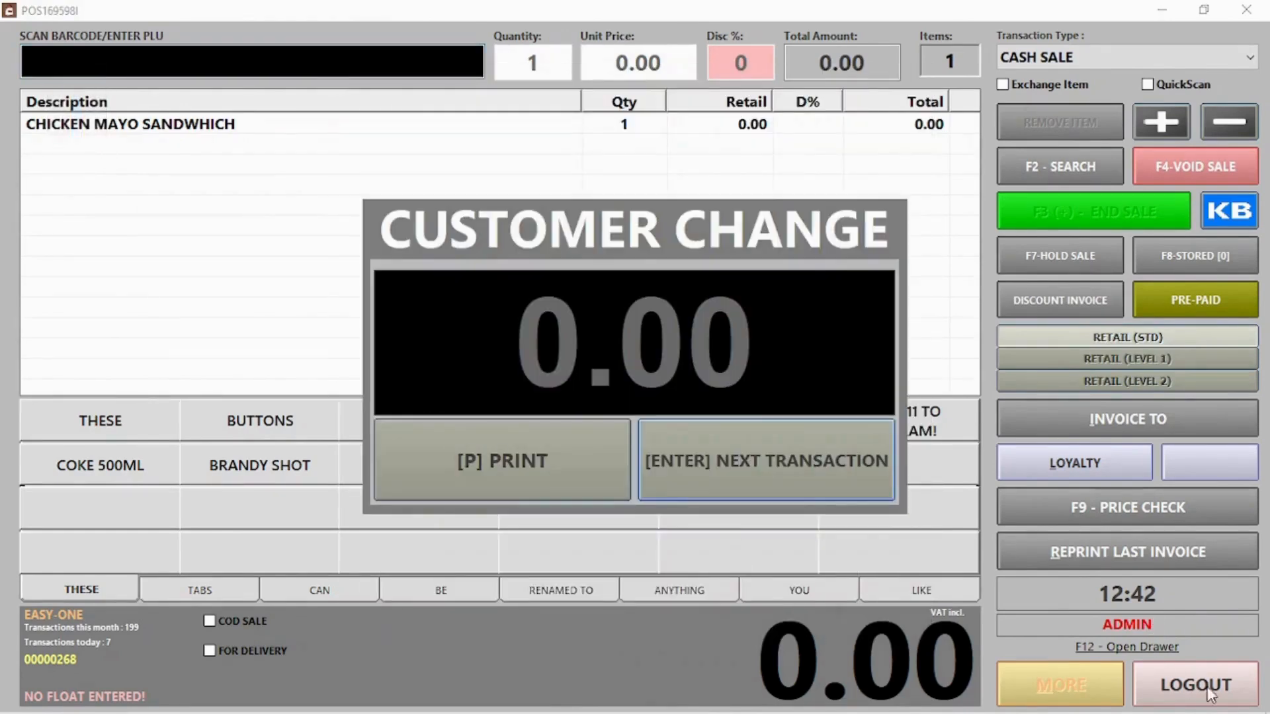
key(Return)
Log out and check BREAD SLICE and MAYO PER KG stock on hand in the stock list
click(1195, 684)
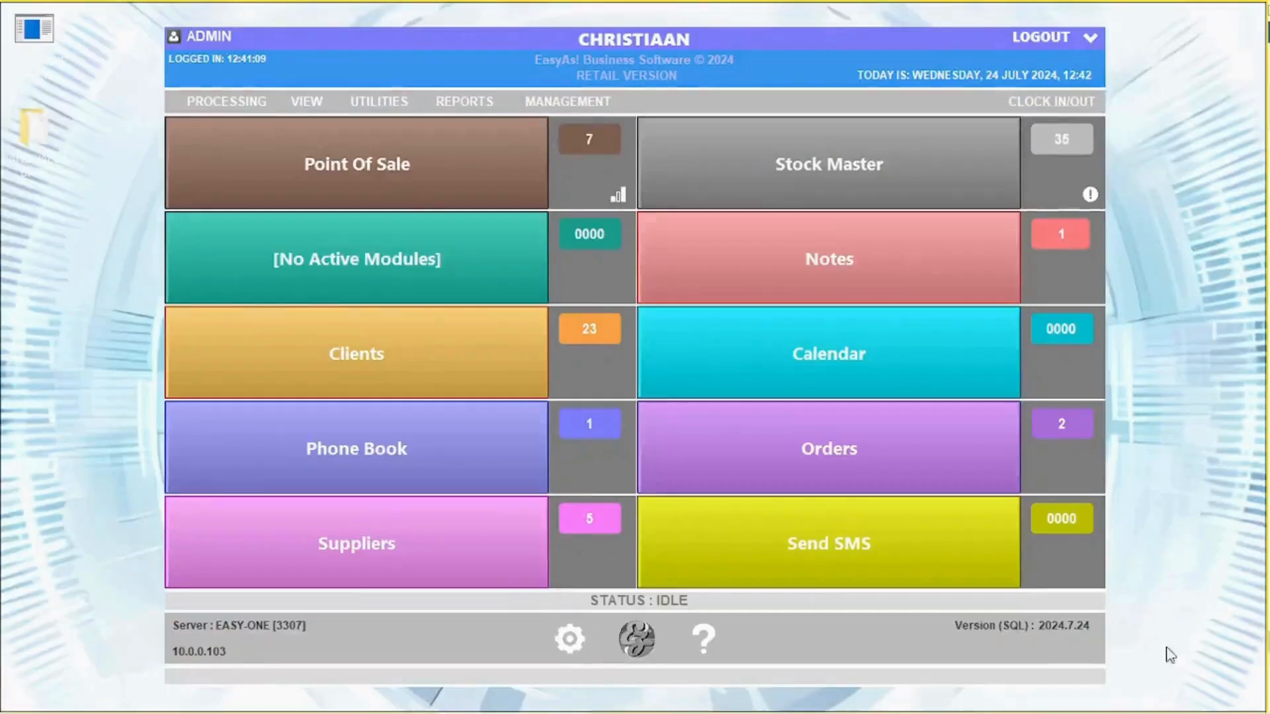
click(806, 174)
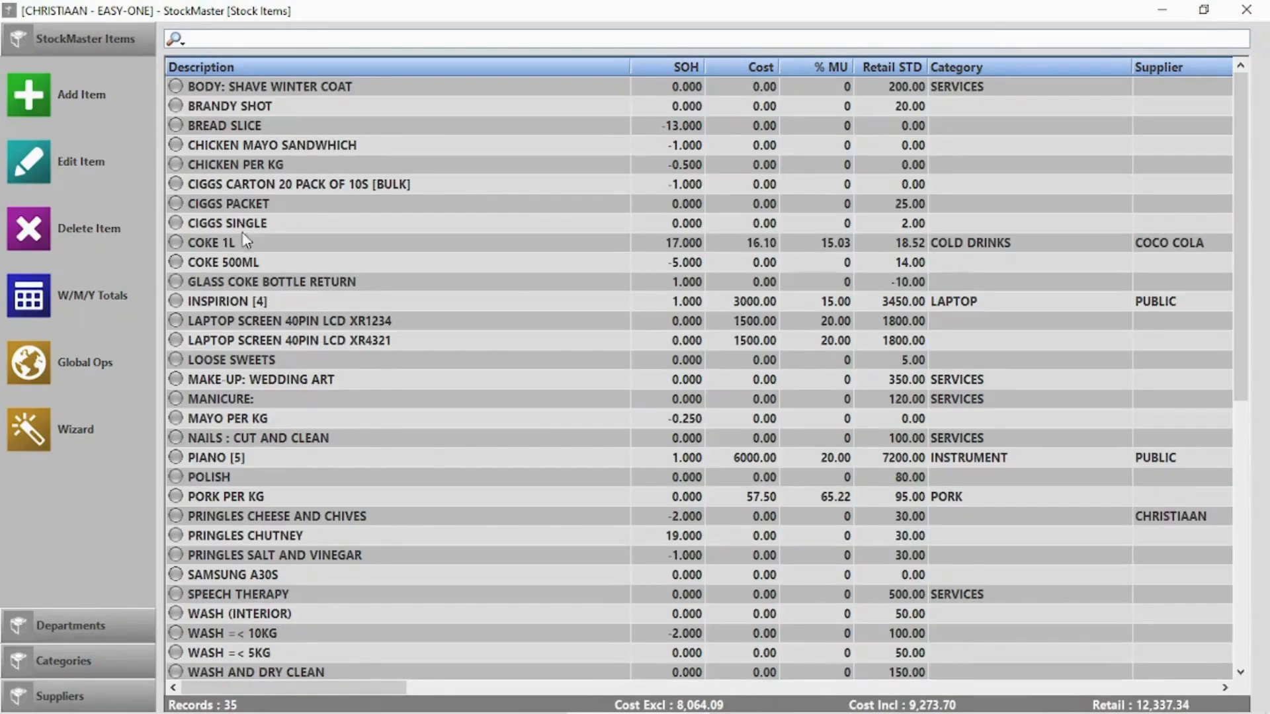
click(241, 127)
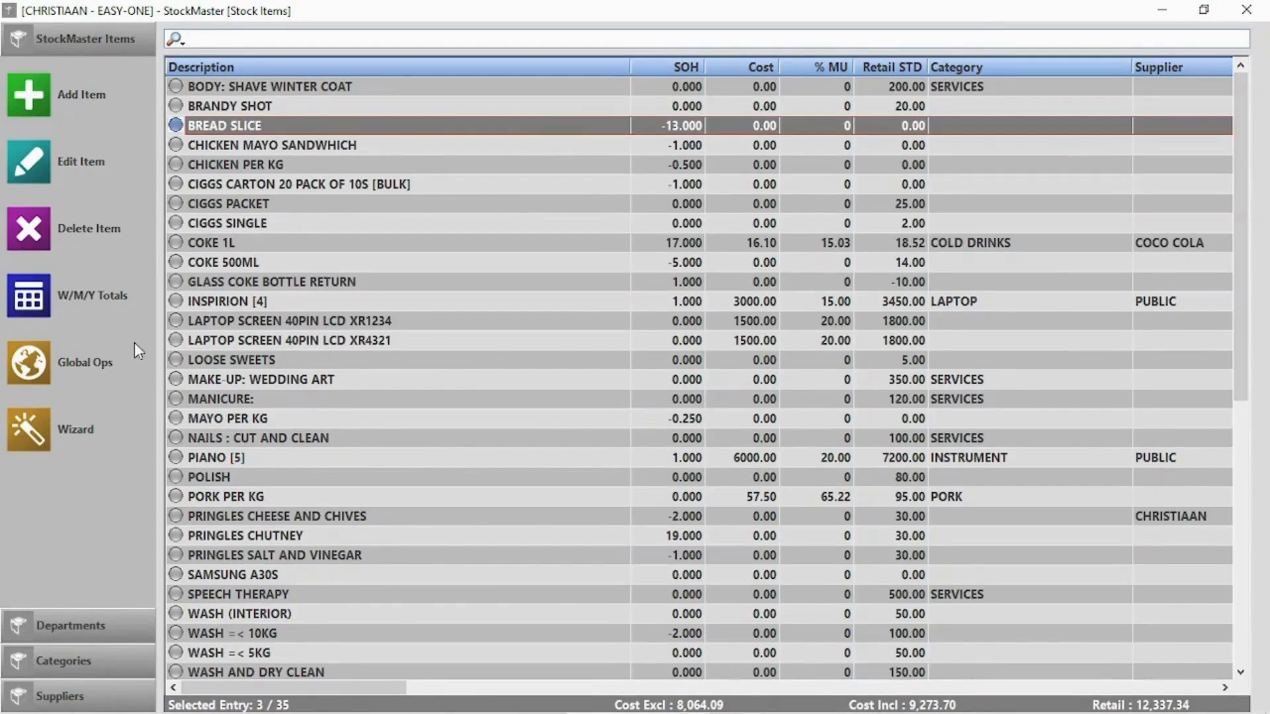
click(246, 419)
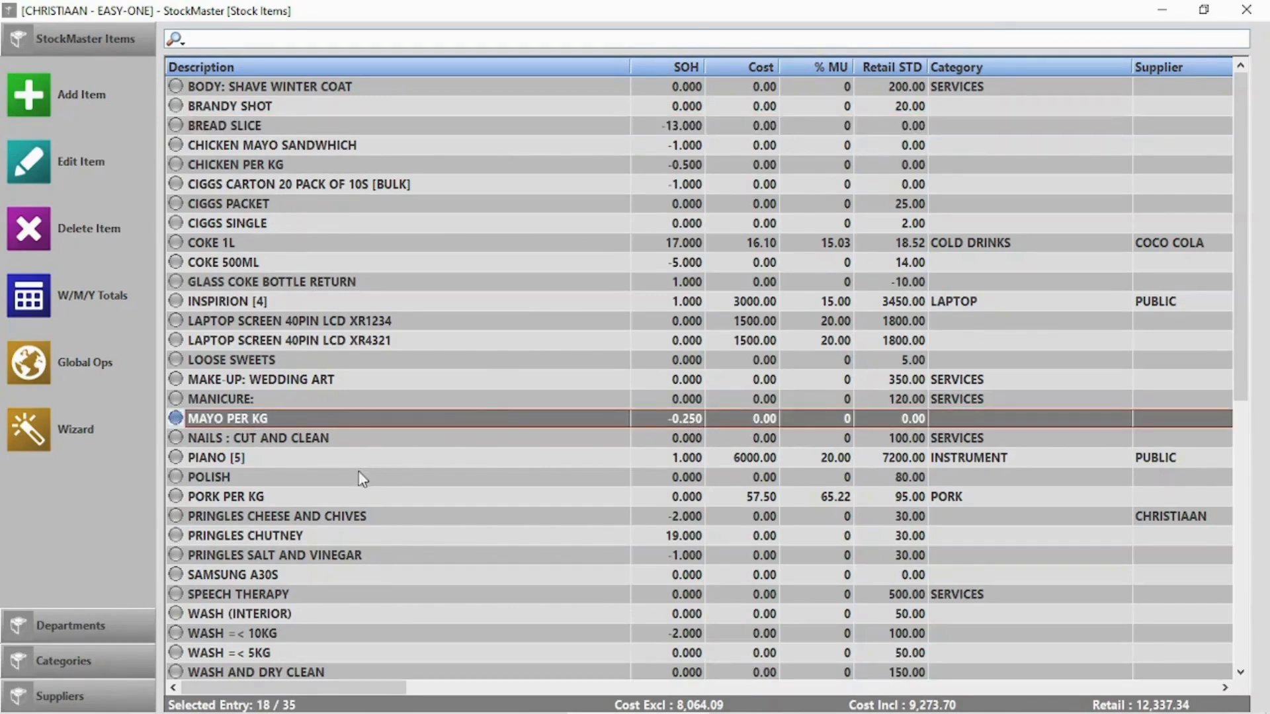
Check CHICKEN PER KG's stock, then link XR4321 to the XR1234 laptop screen, code 000072
click(240, 171)
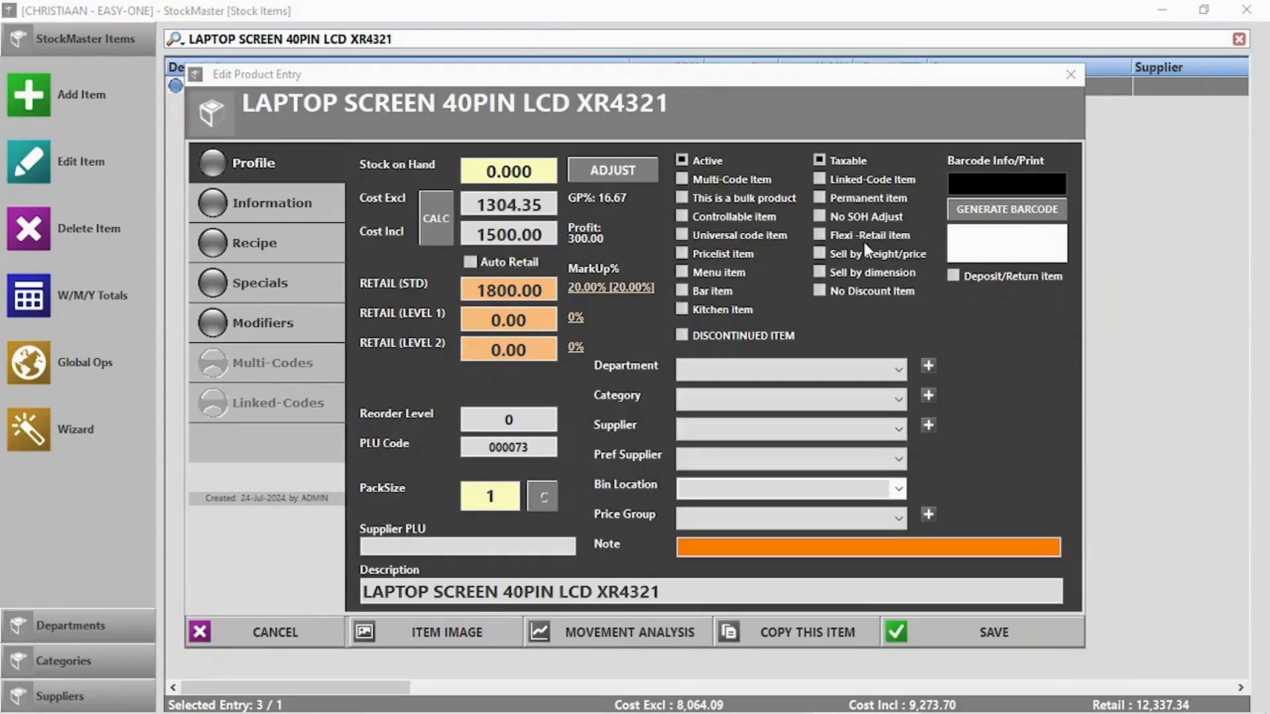
click(858, 180)
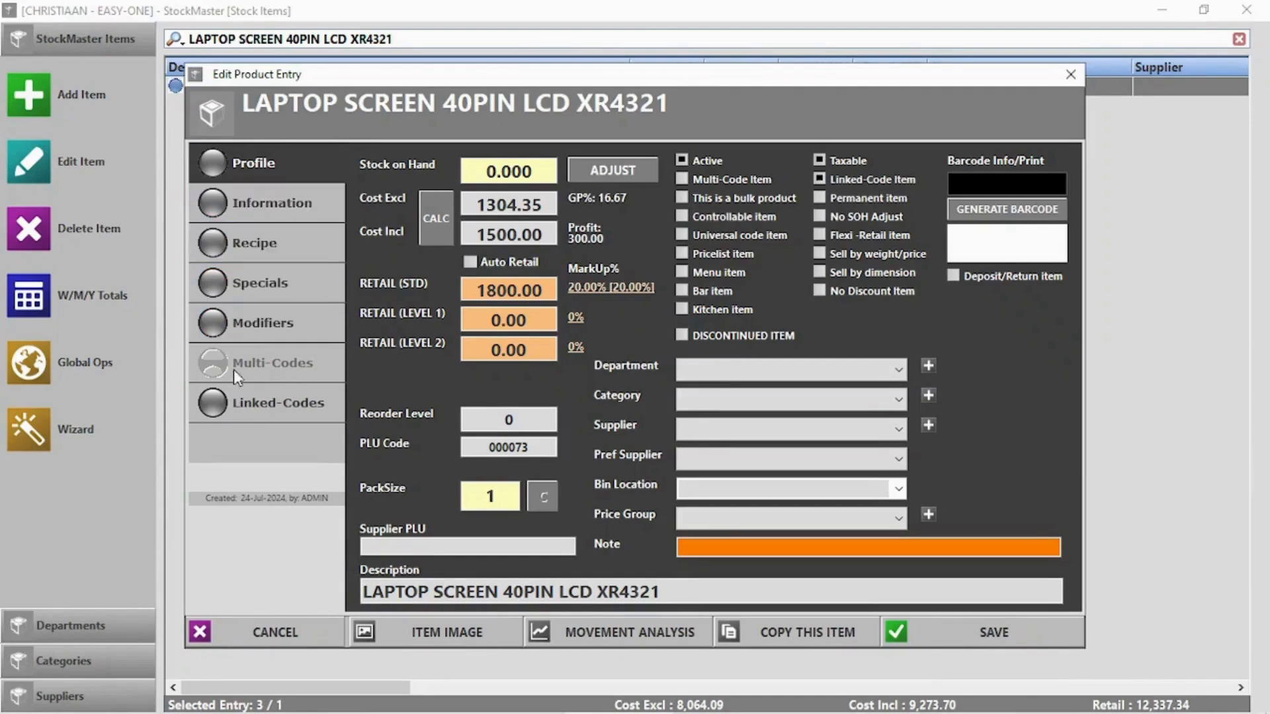
click(241, 424)
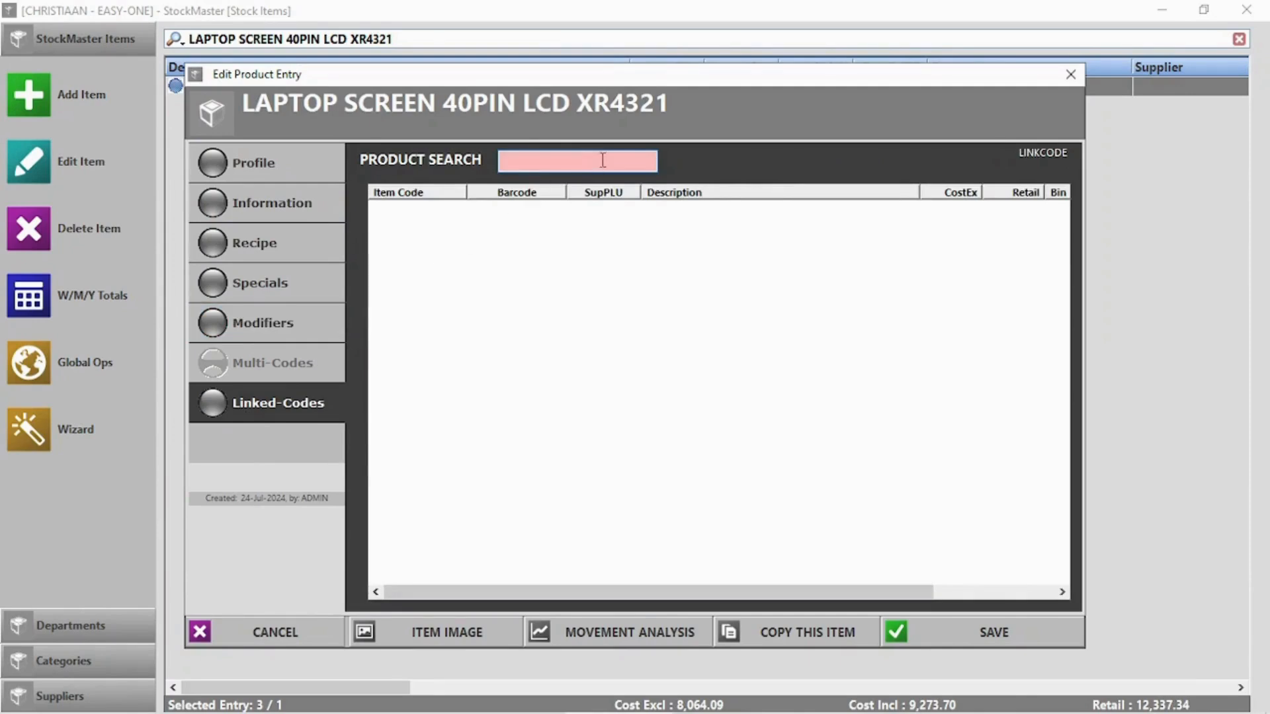
text(lapto)
click(378, 208)
click(988, 642)
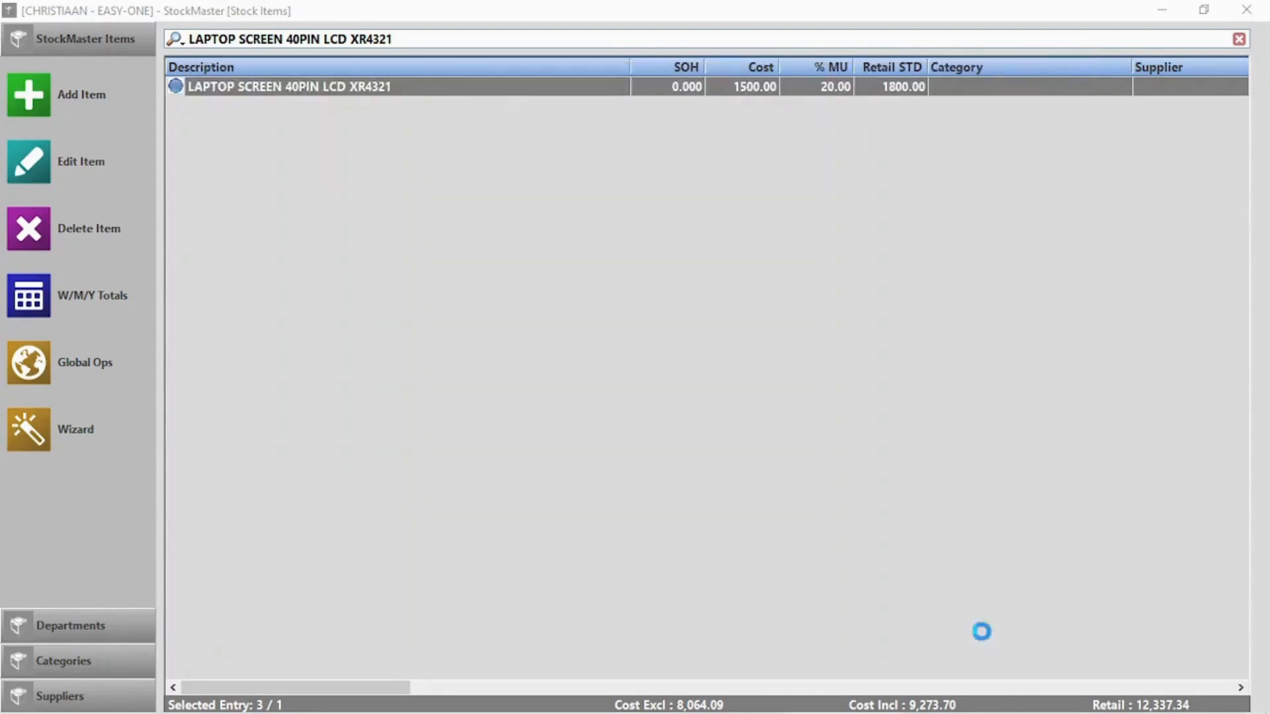
click(423, 86)
Reopen XR4321 to confirm its linked code, then close Stock Master
double_click(422, 84)
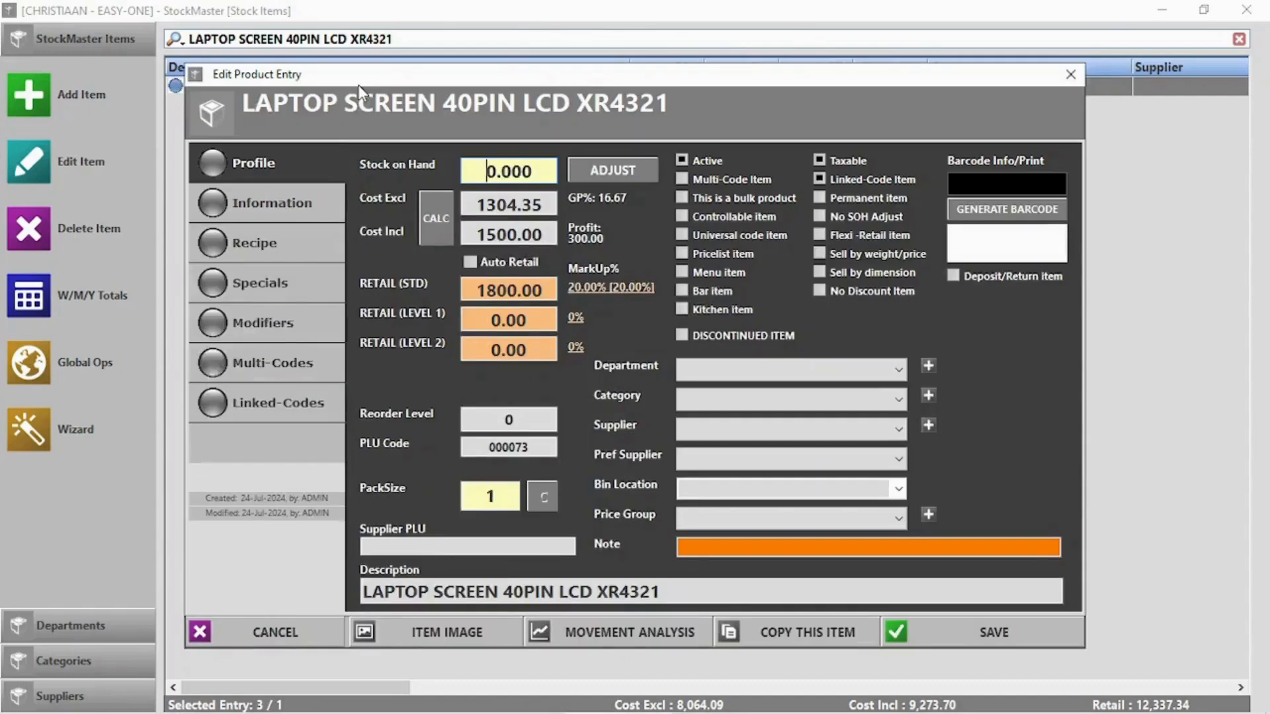
click(296, 397)
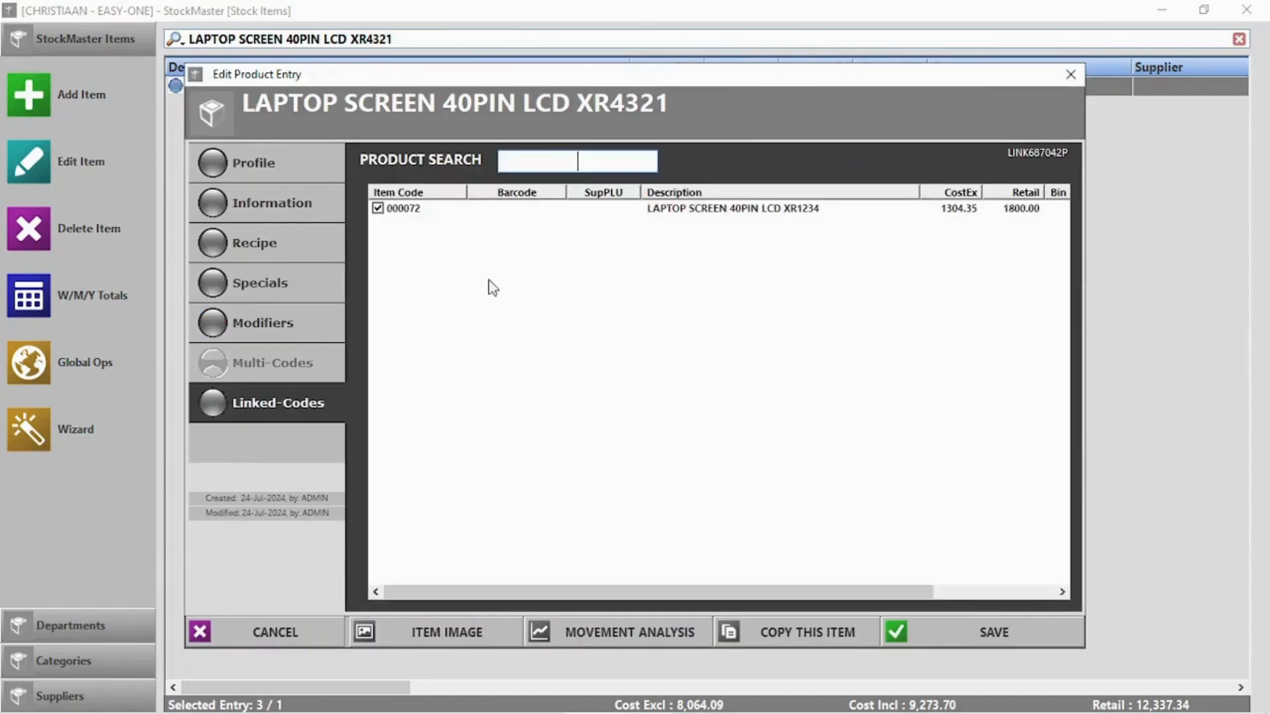
click(1070, 74)
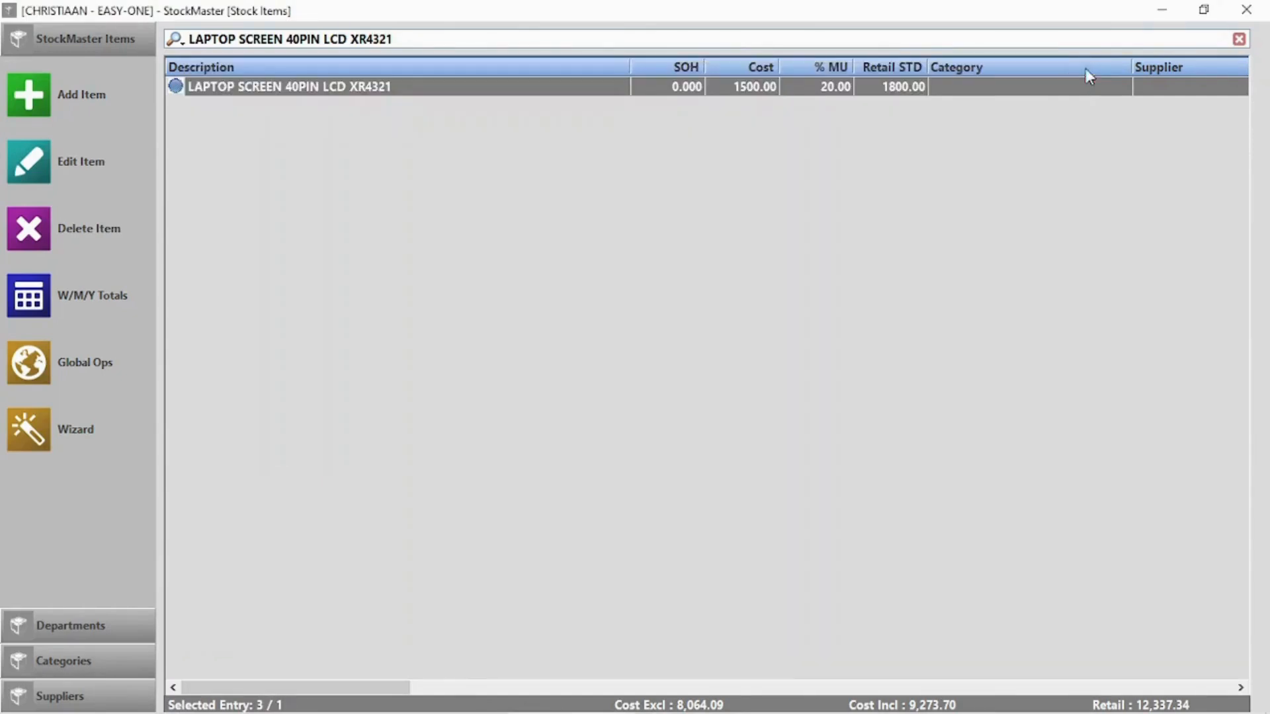
click(1246, 10)
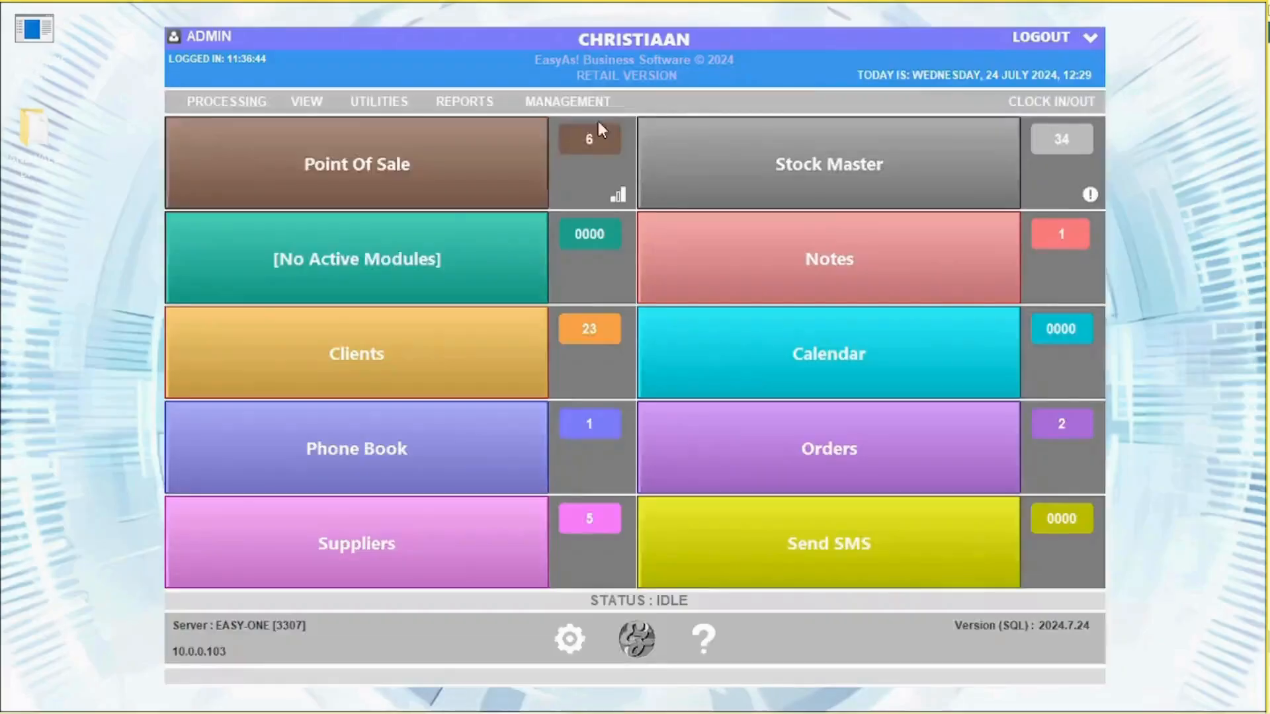
Ring up one LAPTOP SCREEN 40PIN LCD XR4321 found by searching 'lapt', then switch to the stock list
click(370, 182)
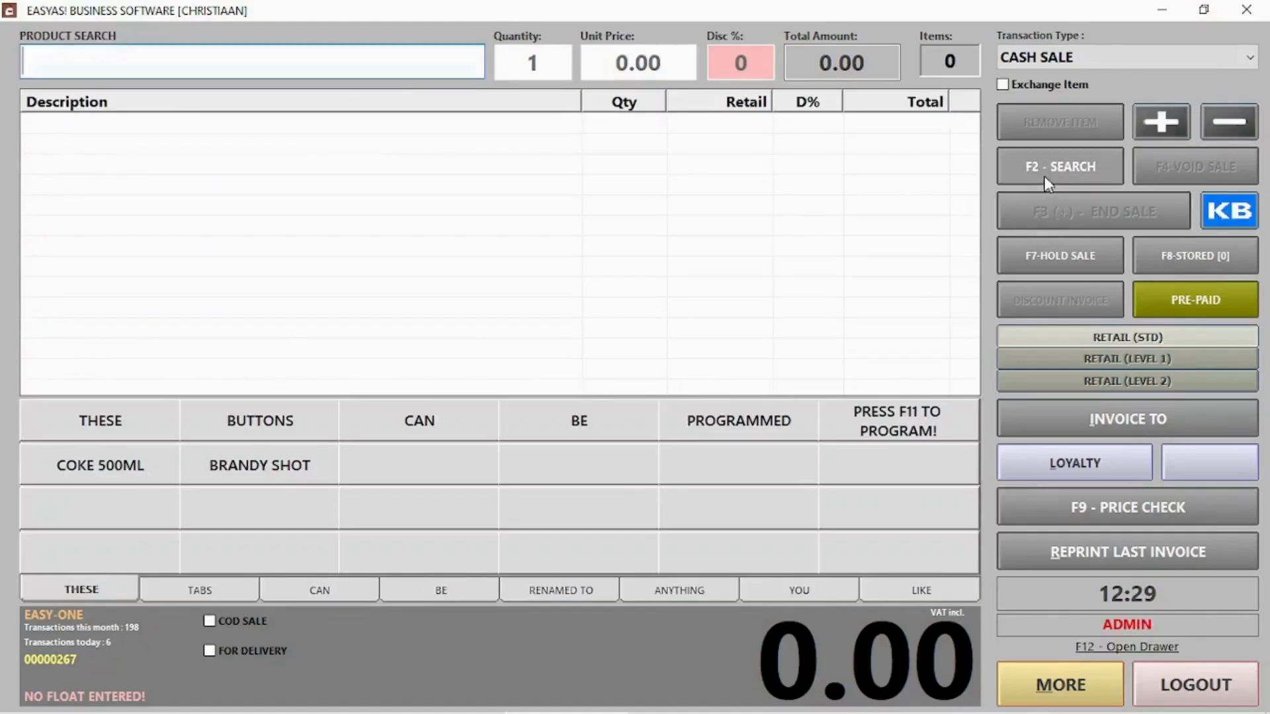
text(lapt)
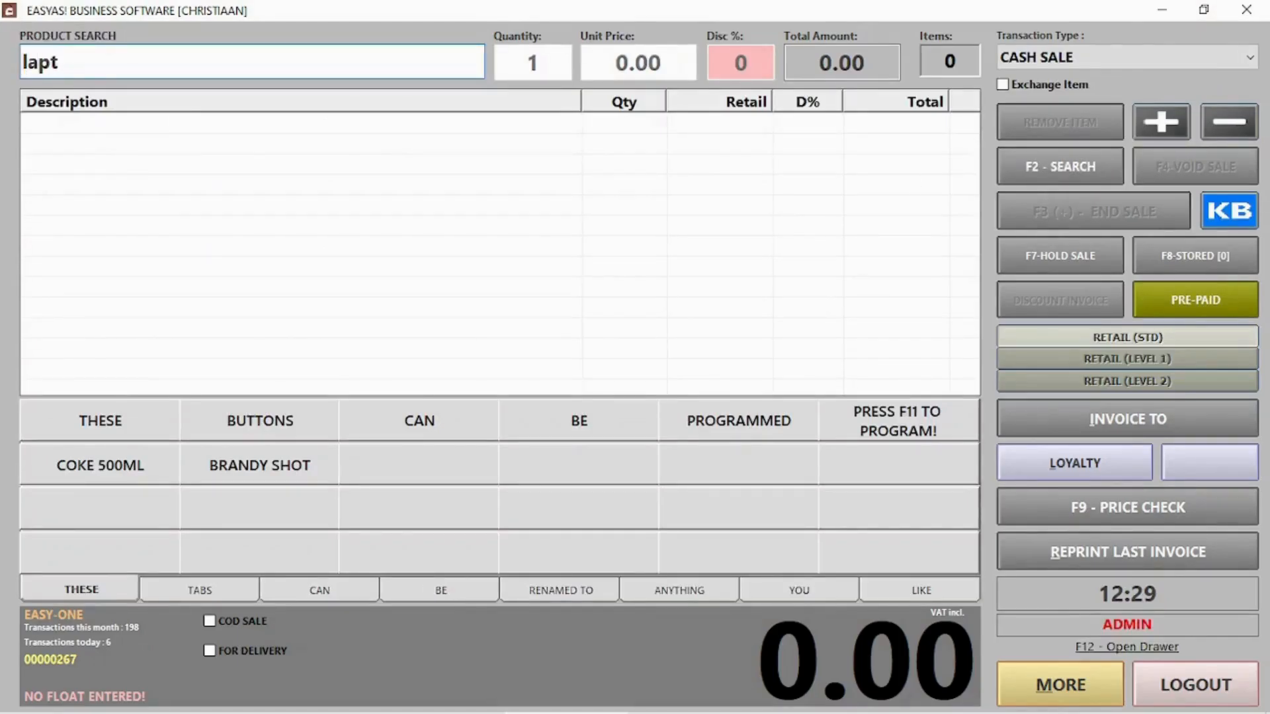
key(Return)
double_click(285, 132)
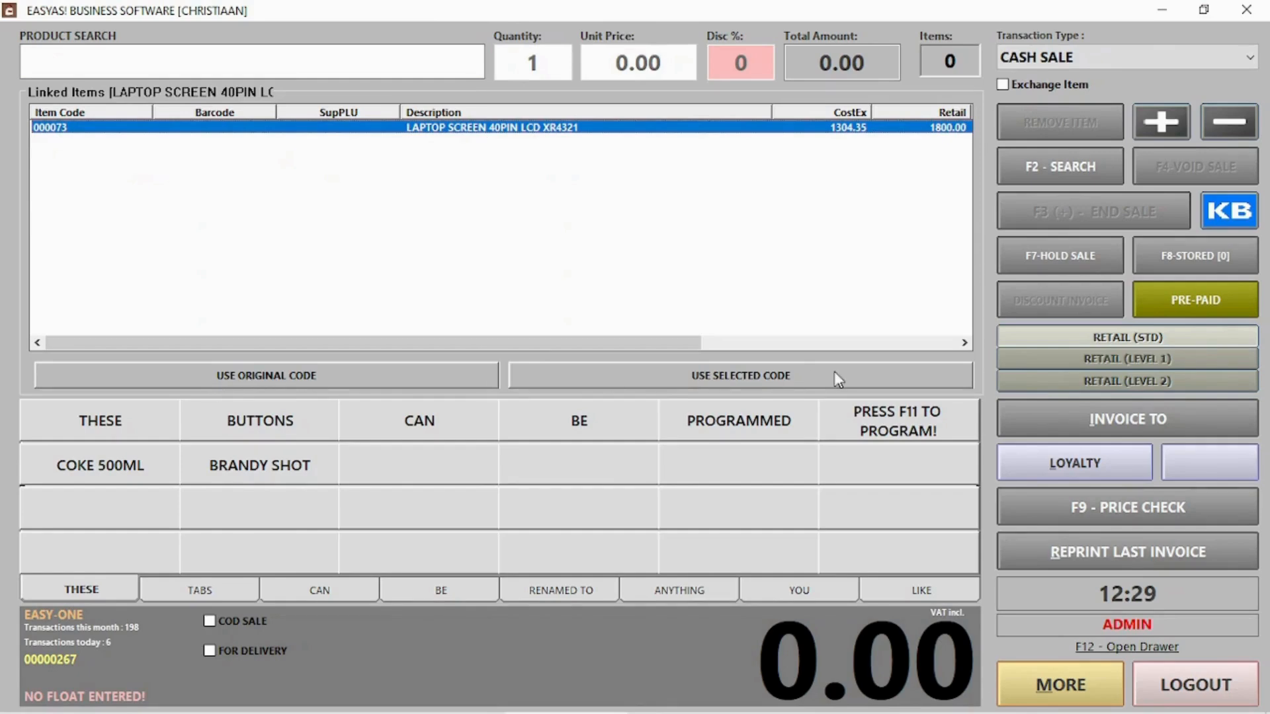
click(718, 376)
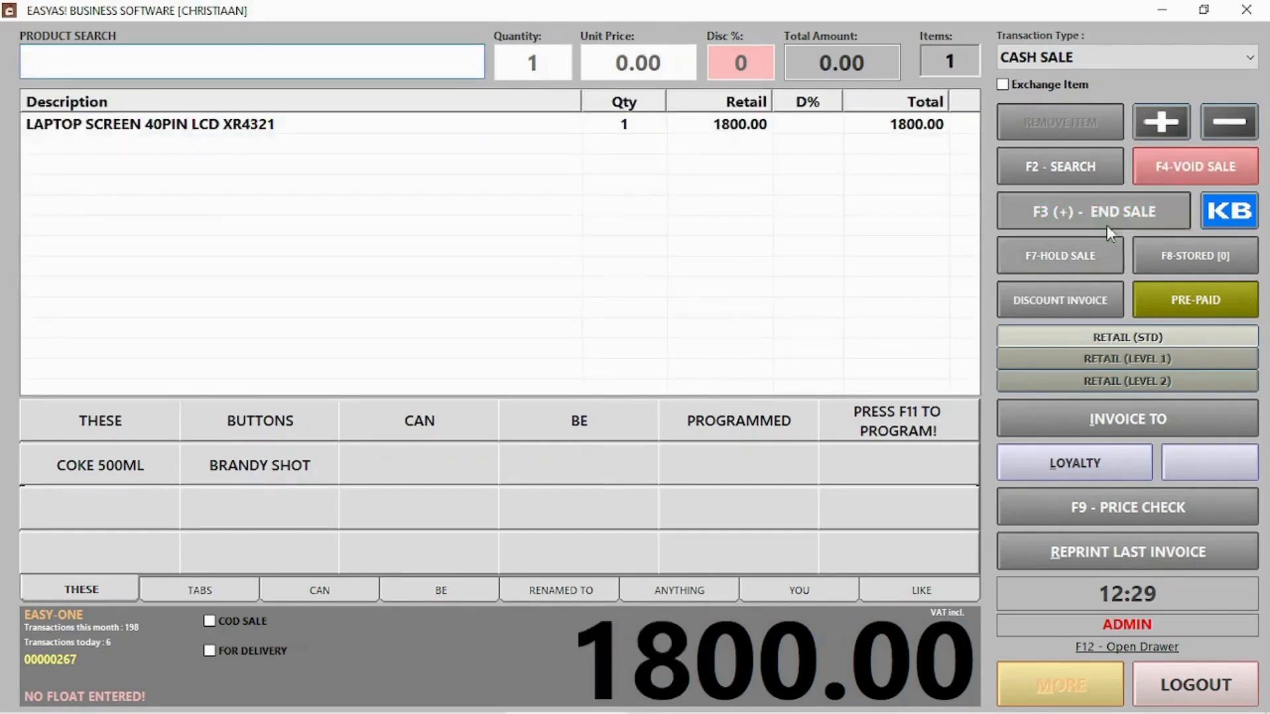
key(alt+Tab)
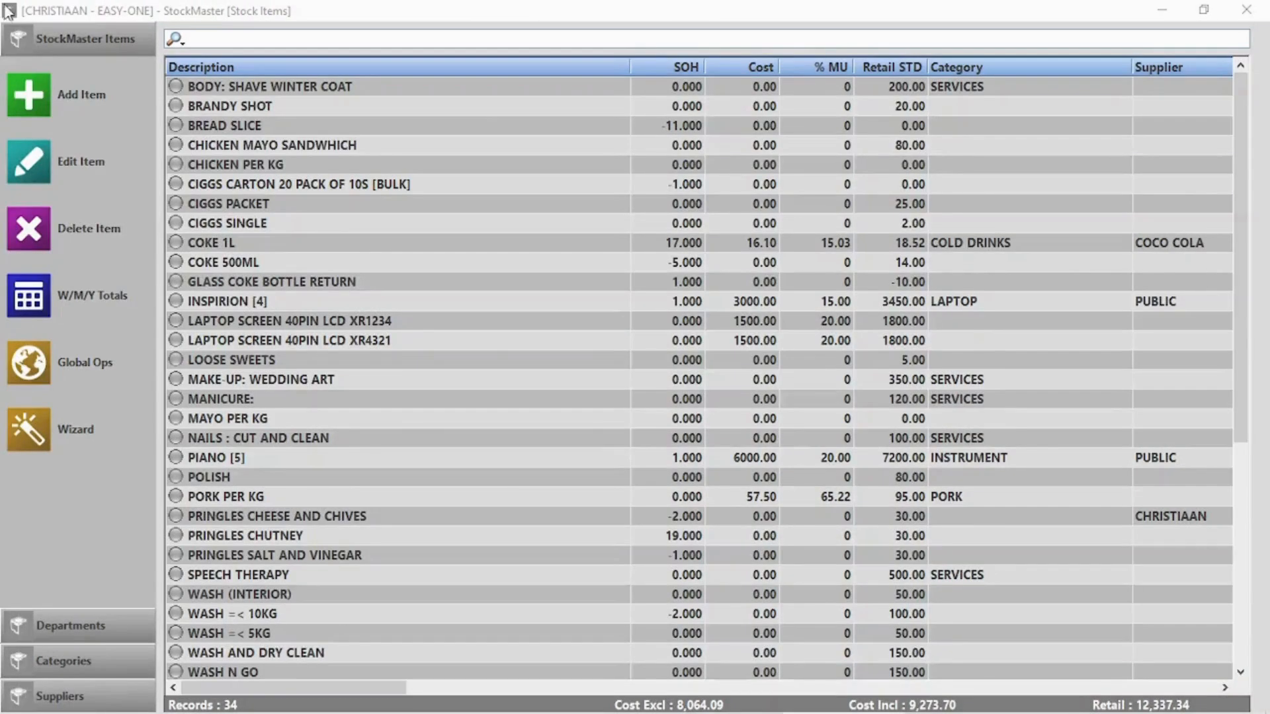
Create the multi-code stock item 'Samsung a30s' and clear the list filter
click(28, 96)
key(Tab)
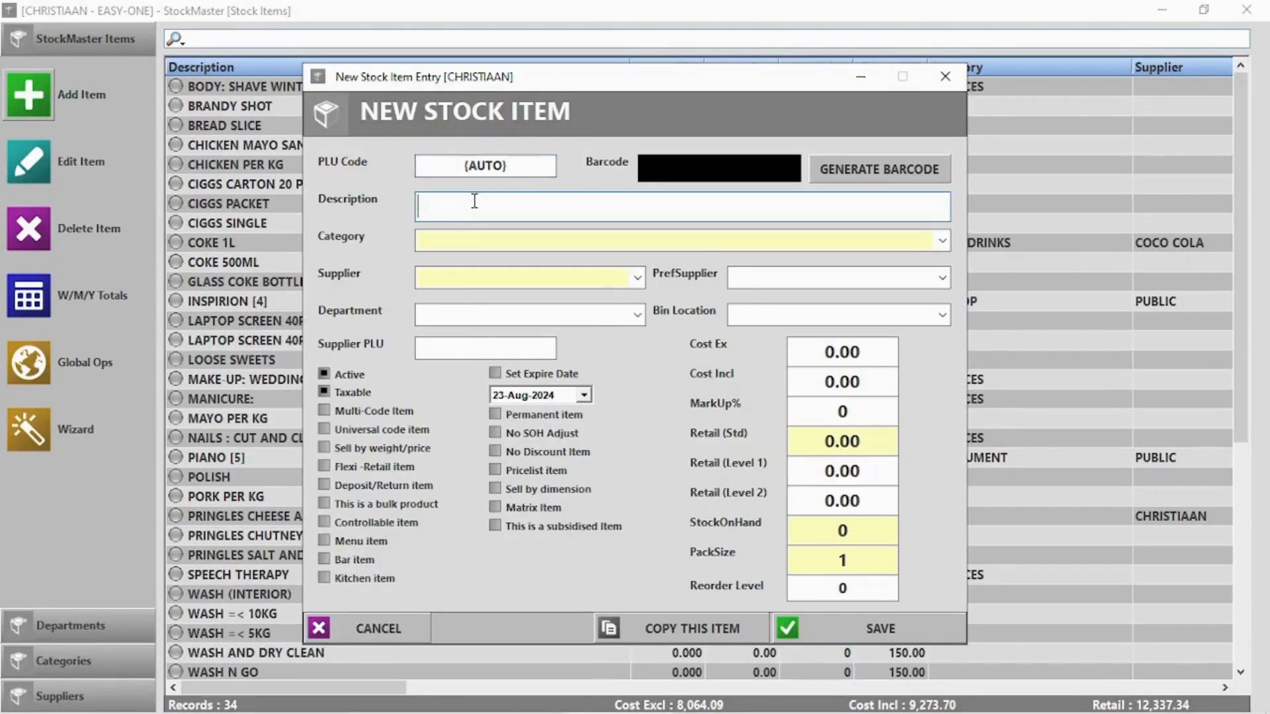
text(Samsung )
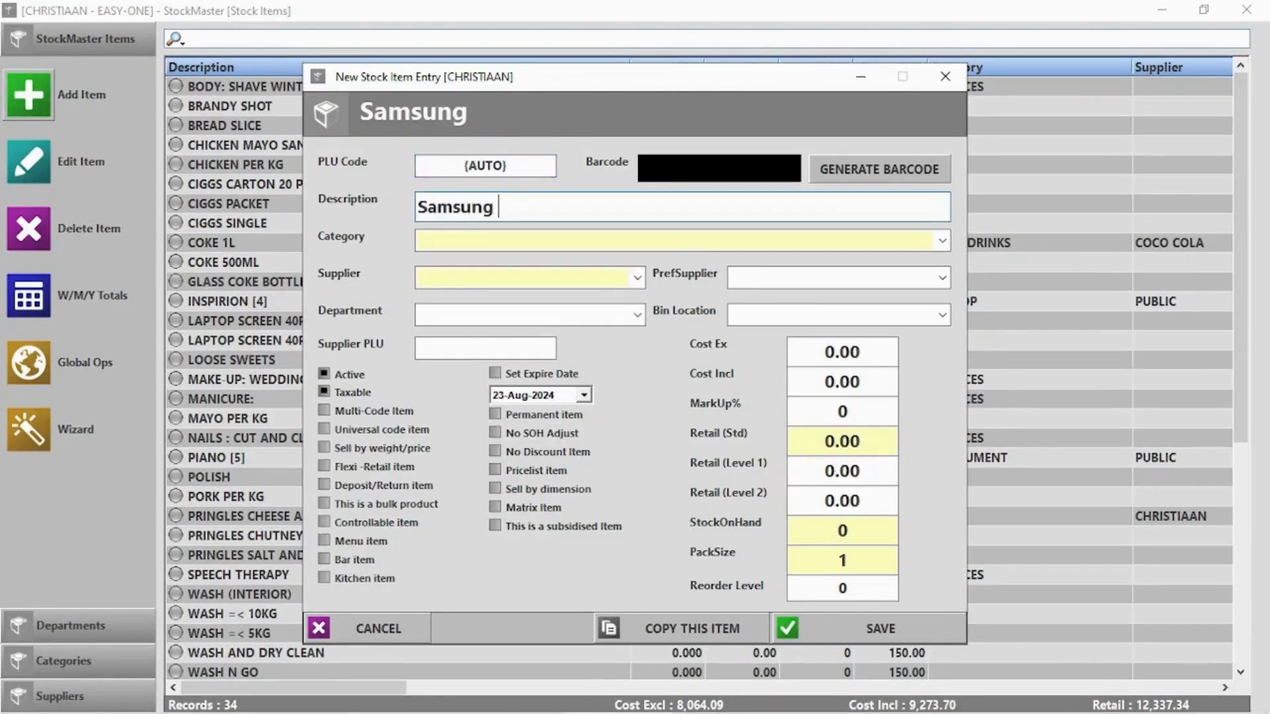
text(a30s)
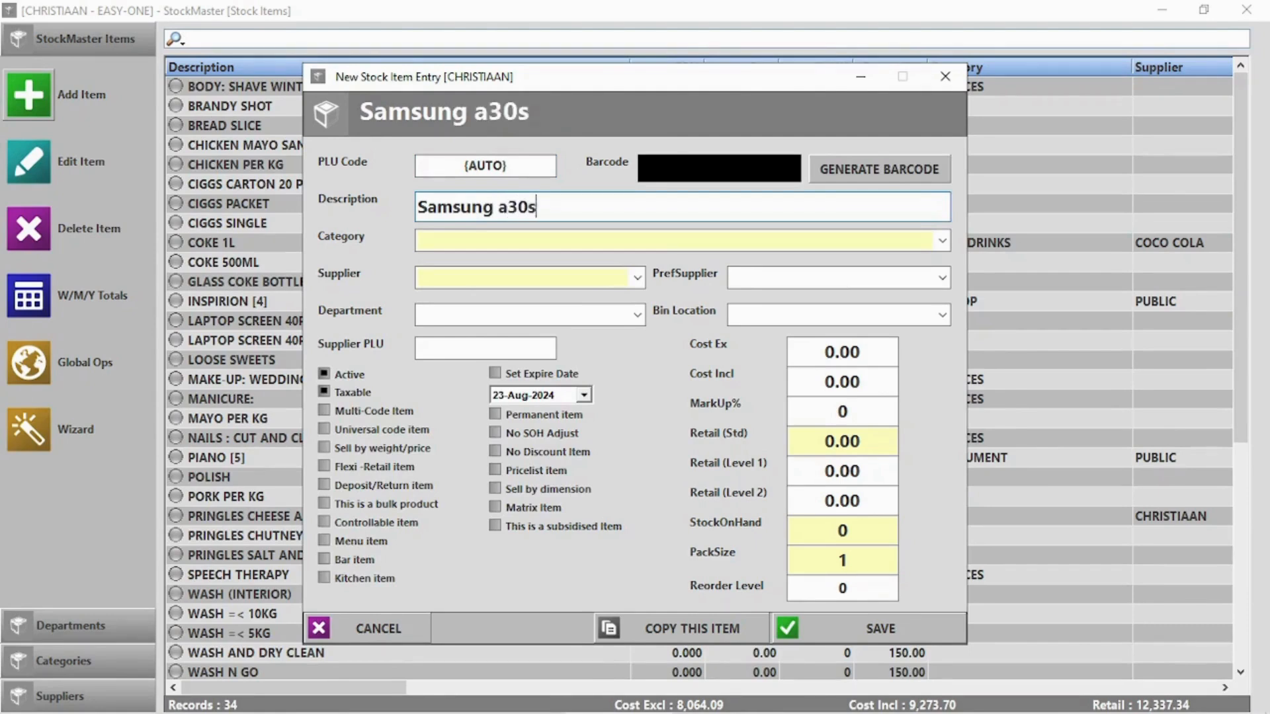
click(372, 410)
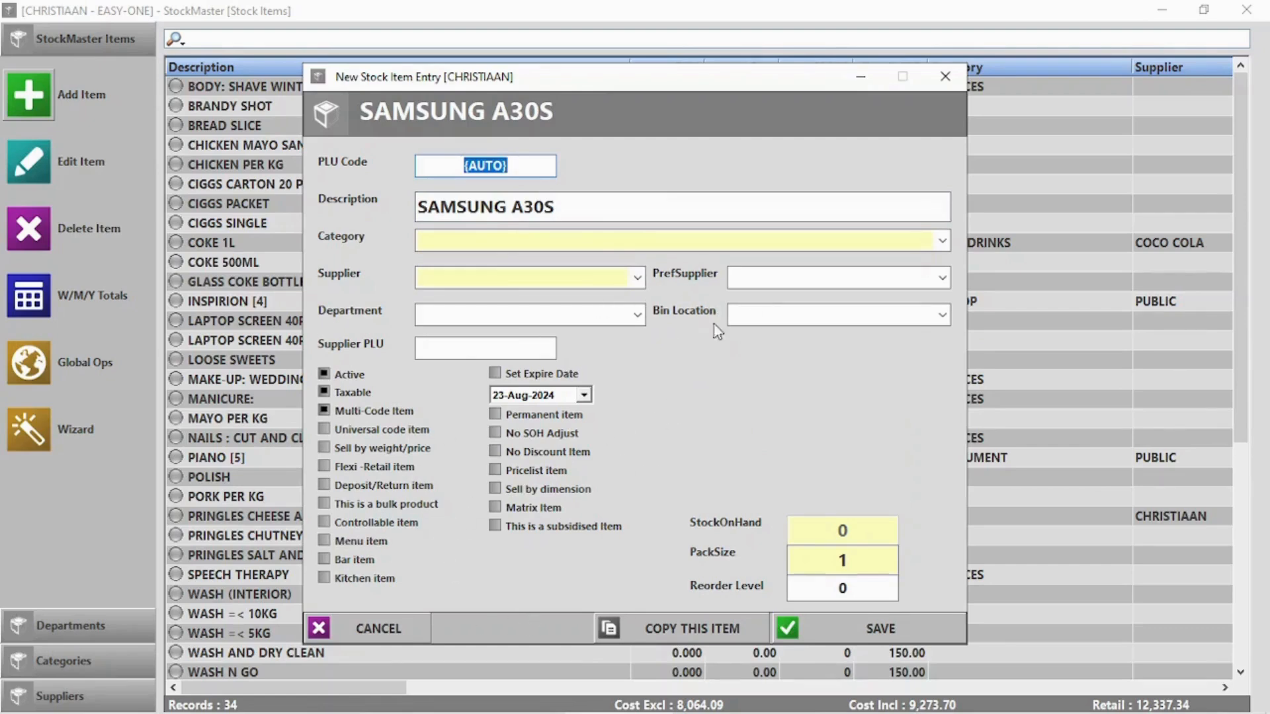
click(873, 628)
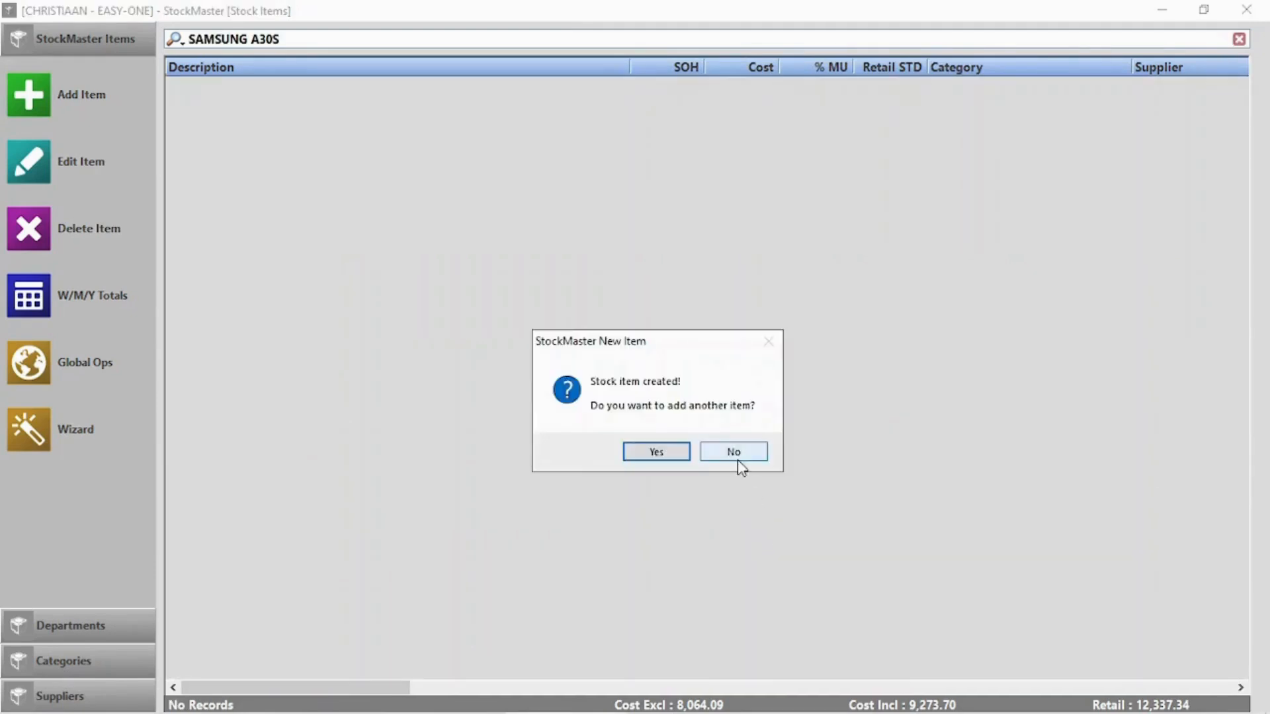
click(733, 451)
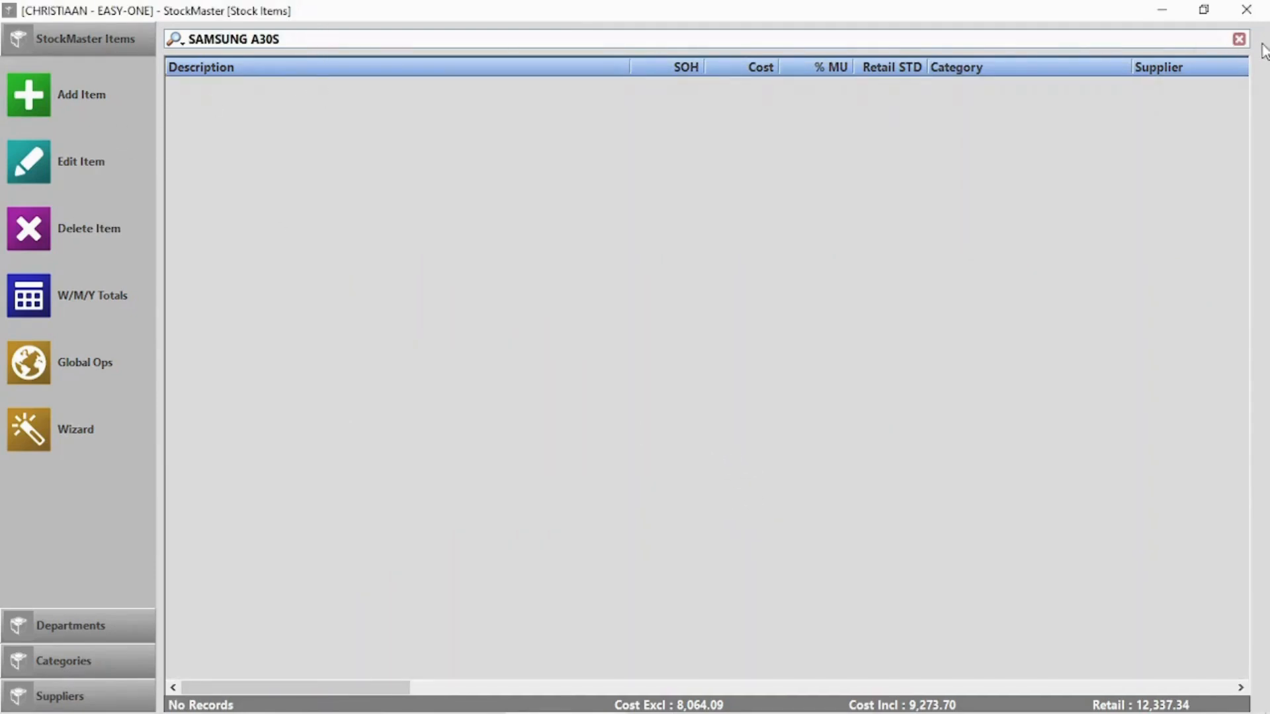
click(1238, 38)
scroll(594, 304, down, 2)
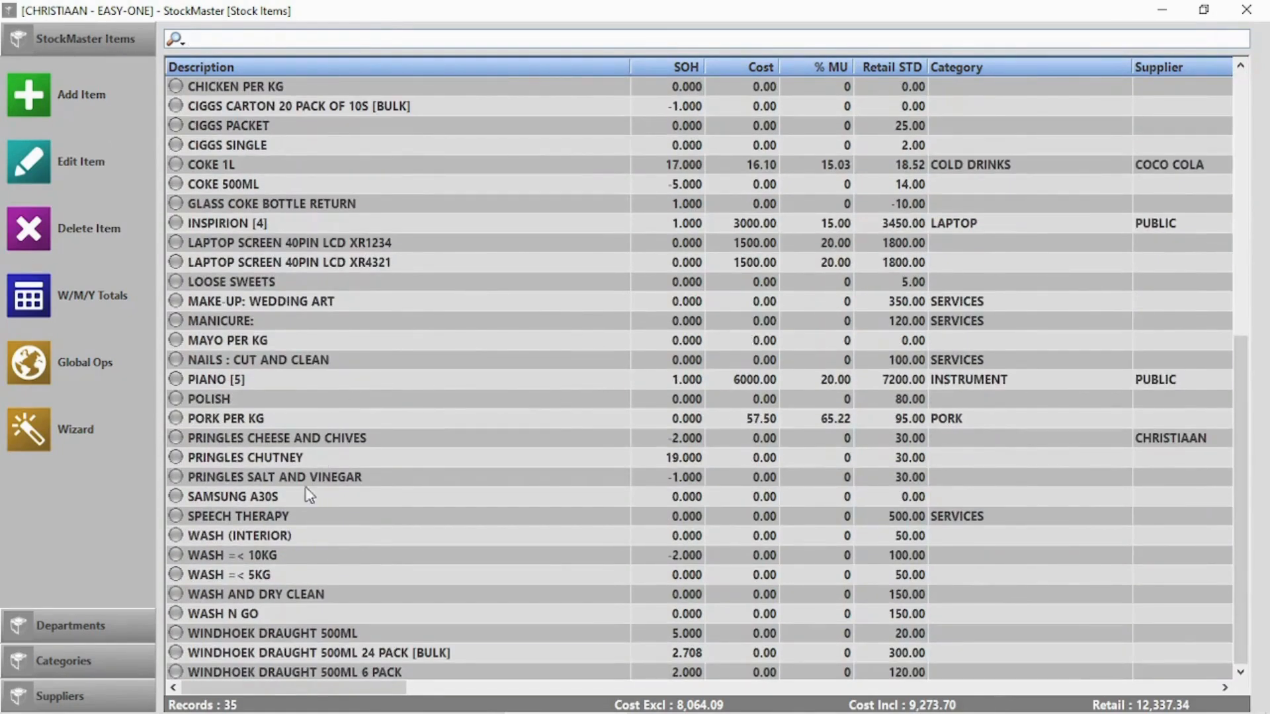
Add code A30S1245 to SAMSUNG A30S at cost 8000, retail 10000, detail 'Samsung A30s', and save
double_click(279, 502)
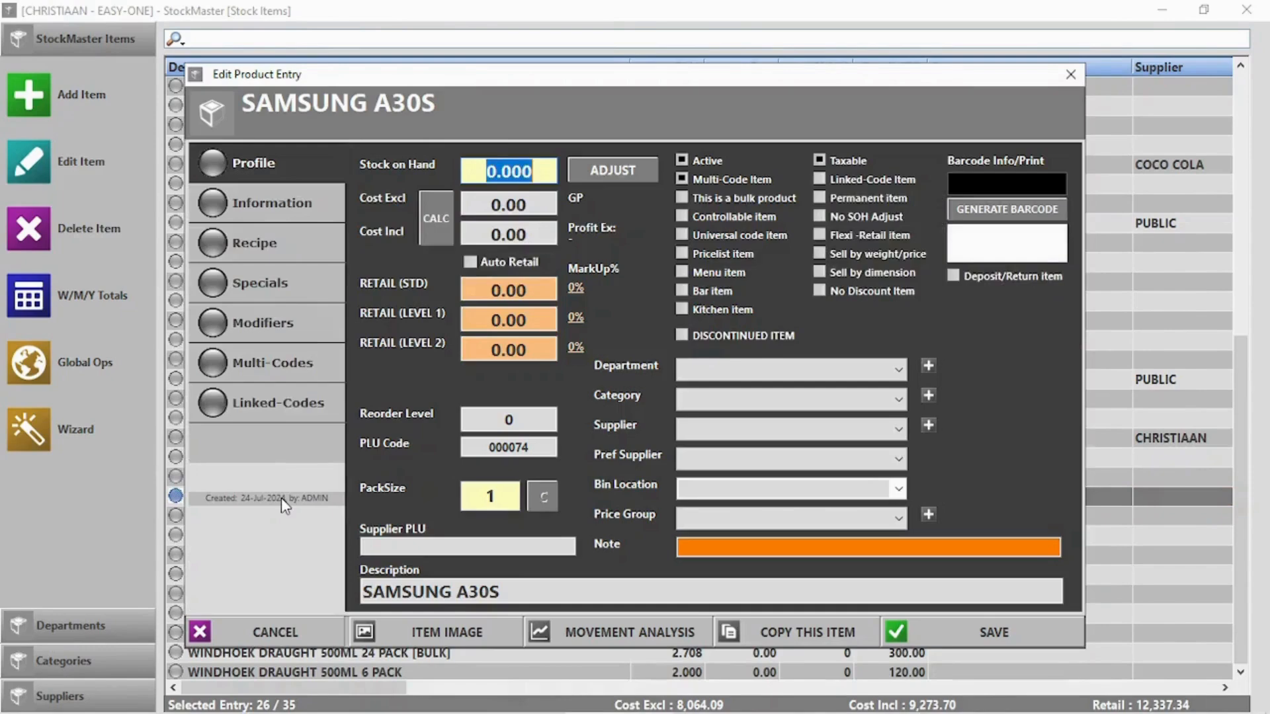
click(270, 361)
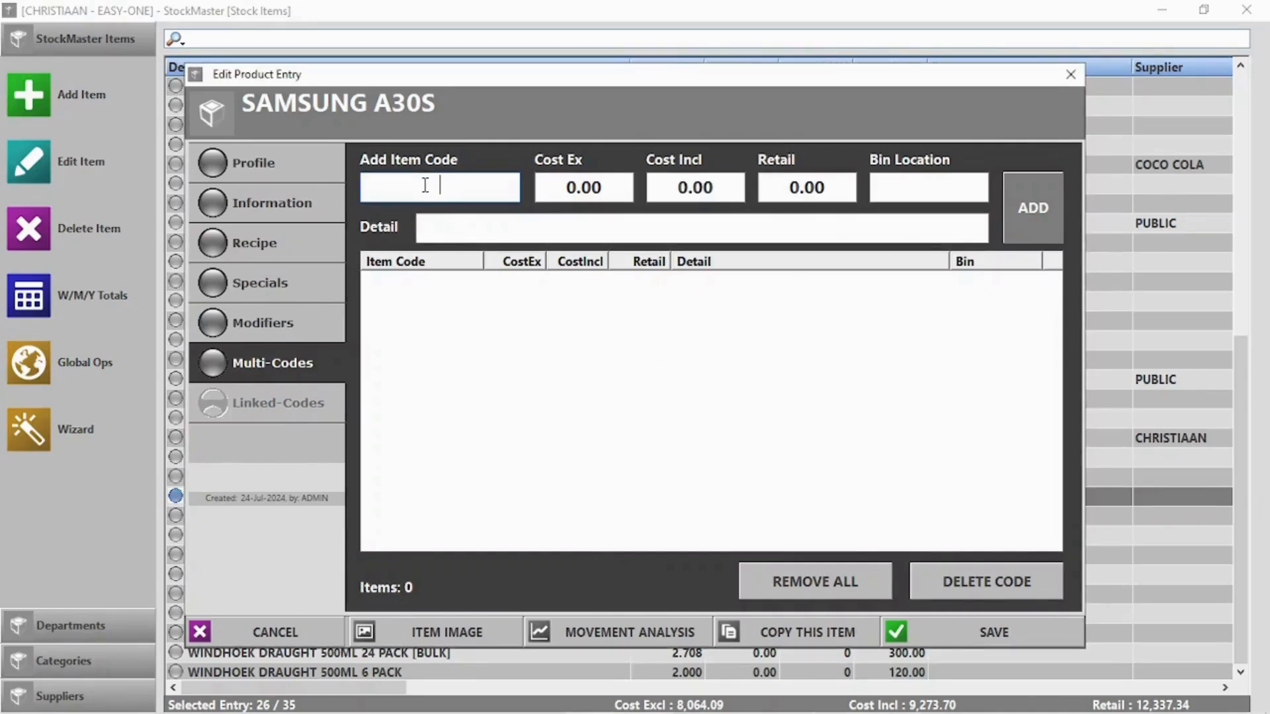
text(A30s1245)
click(575, 190)
text(8000)
key(Tab)
key(Tab)
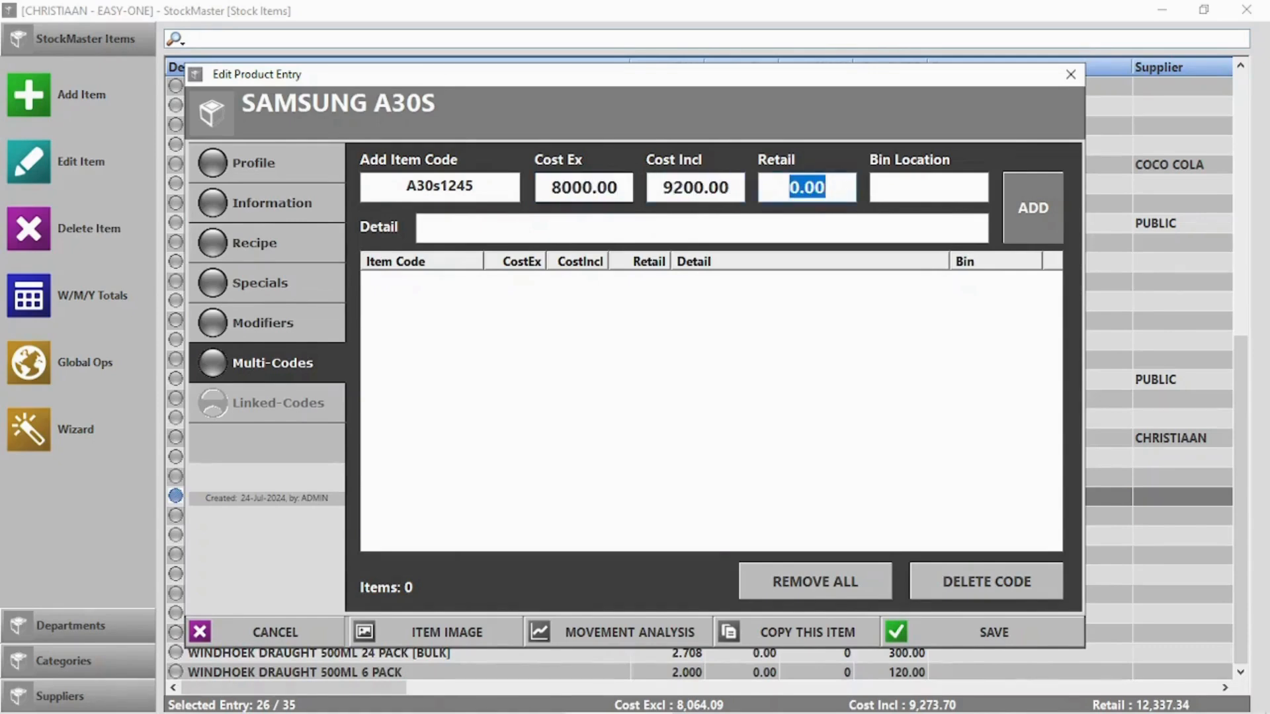
text(100)
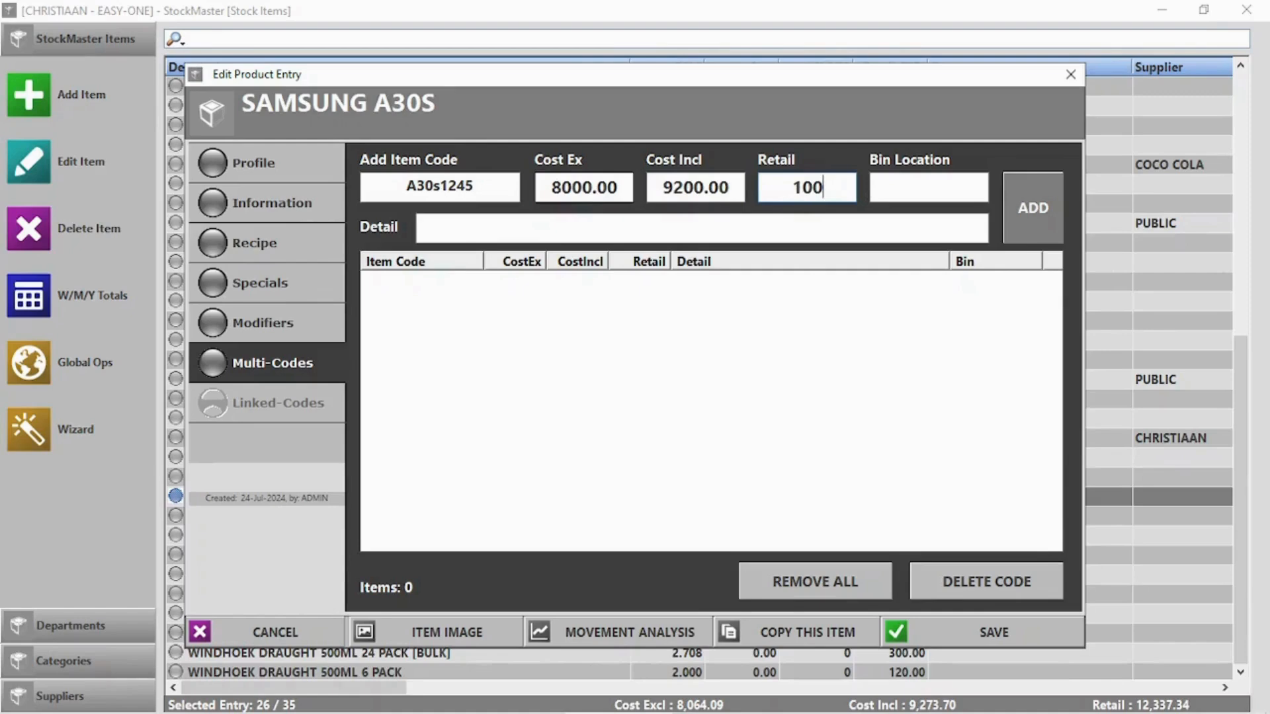
text(00)
click(525, 230)
text(Samsung A30s)
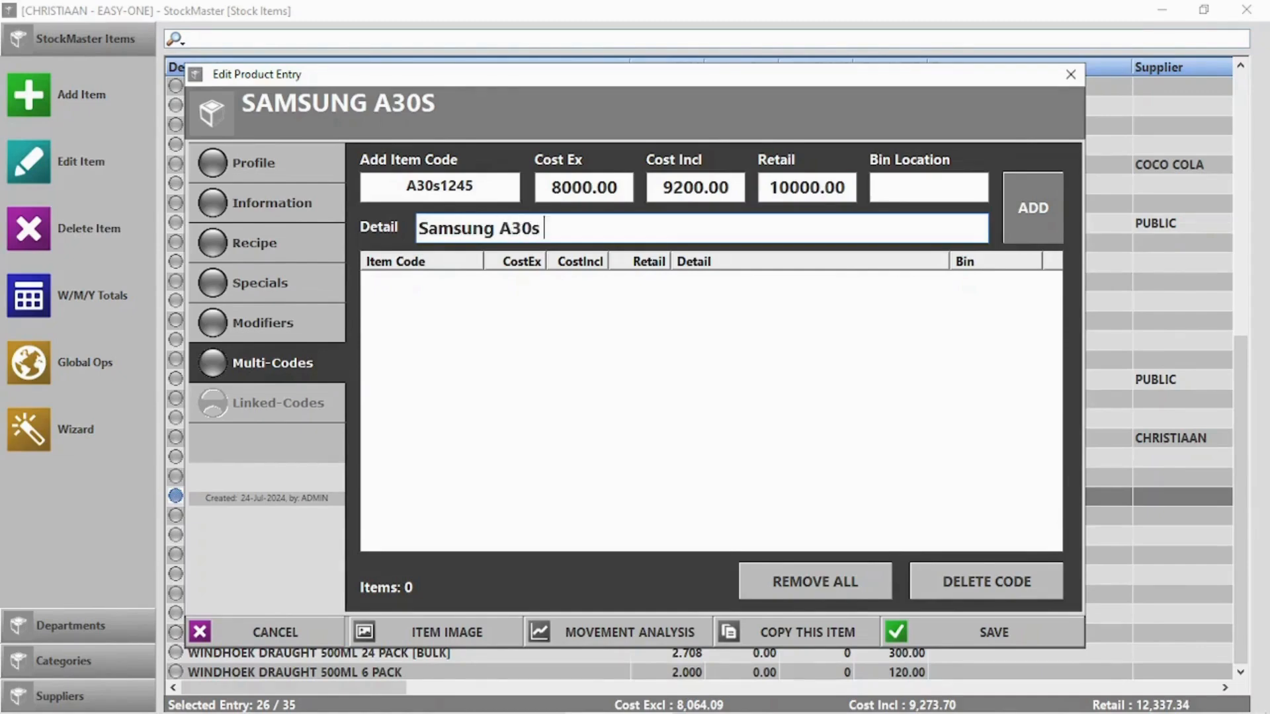
click(1049, 210)
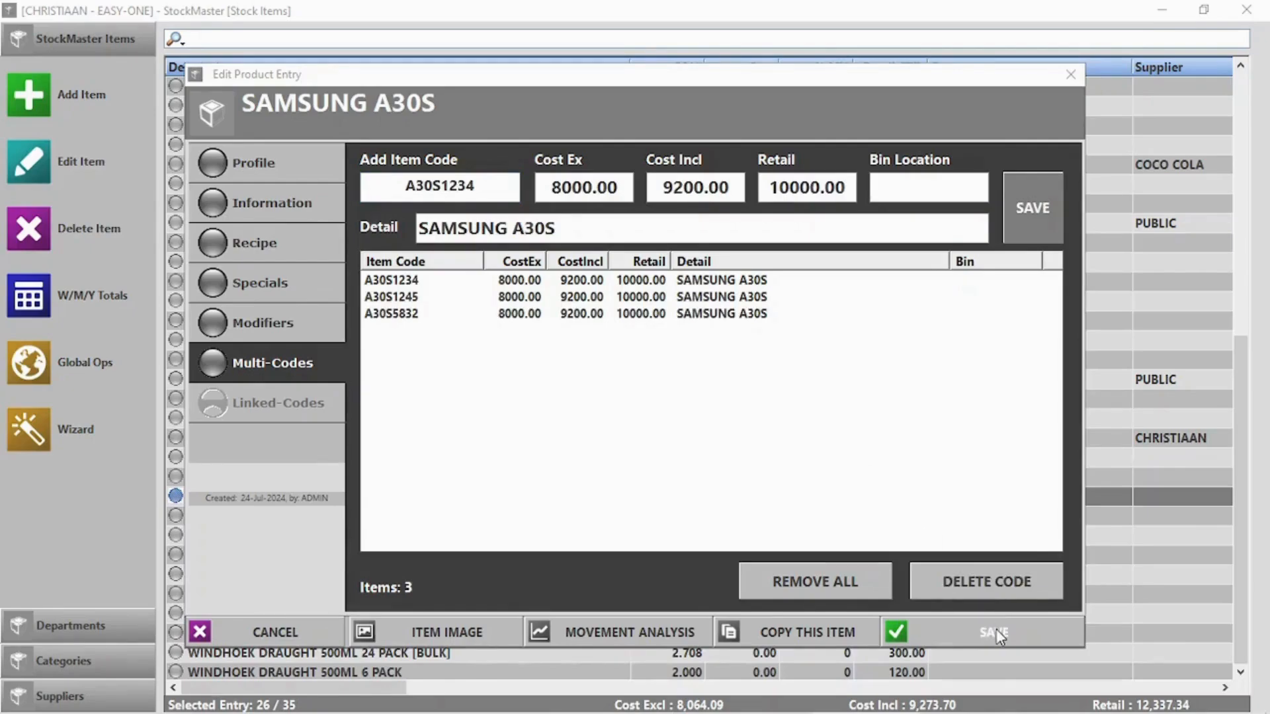
click(996, 634)
Sell one SAMSUNG A30S via code A30S1234 for 10000.00 cash, then log out
click(1246, 10)
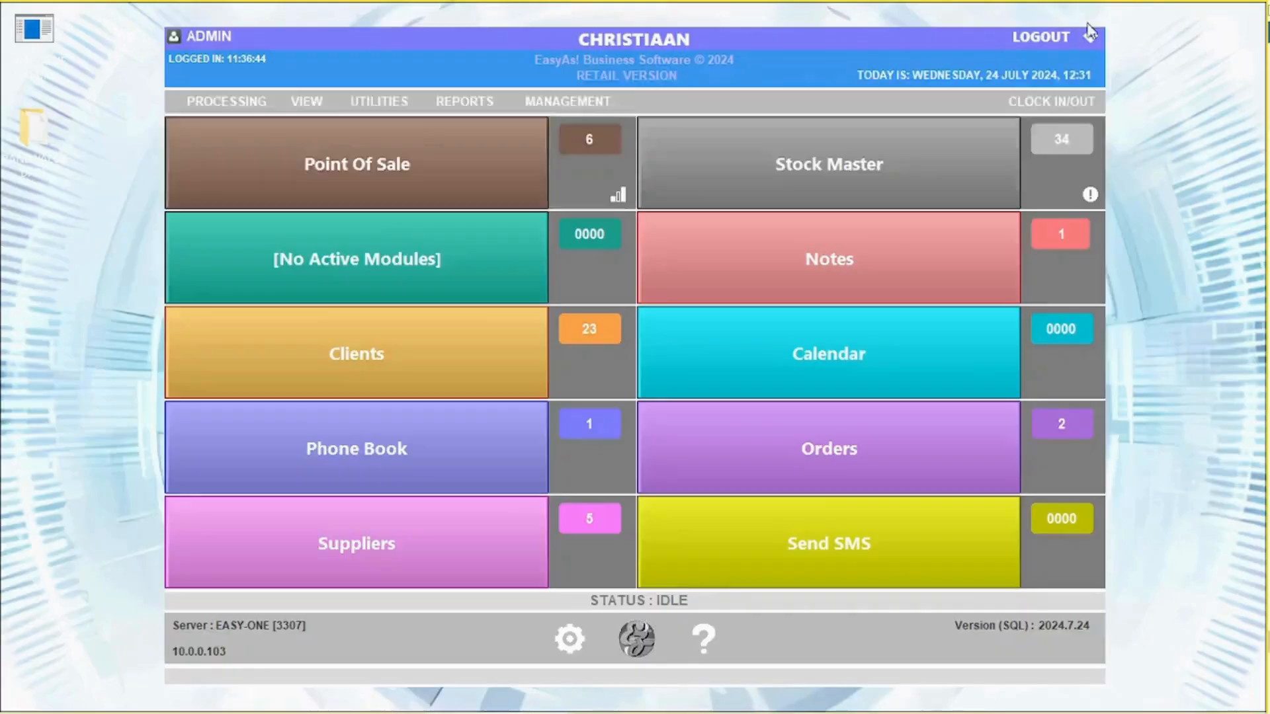
click(313, 179)
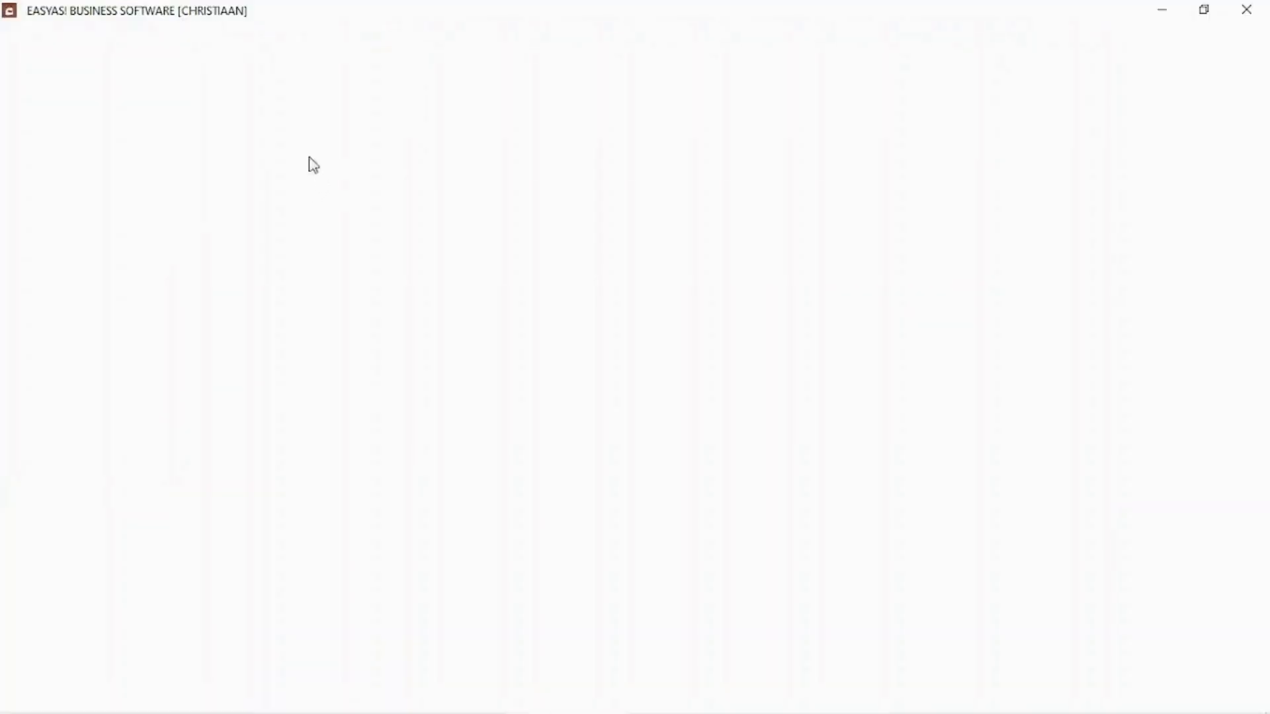
text(A30S1234)
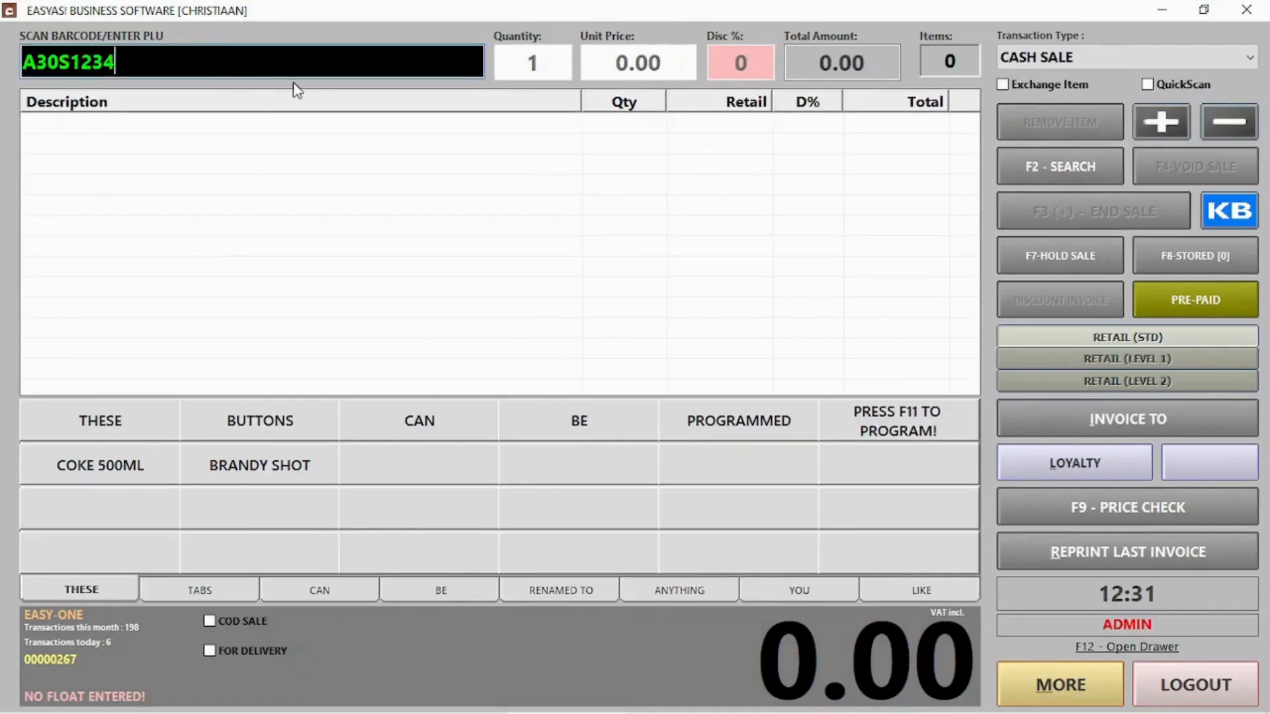
key(Return)
key(Return)
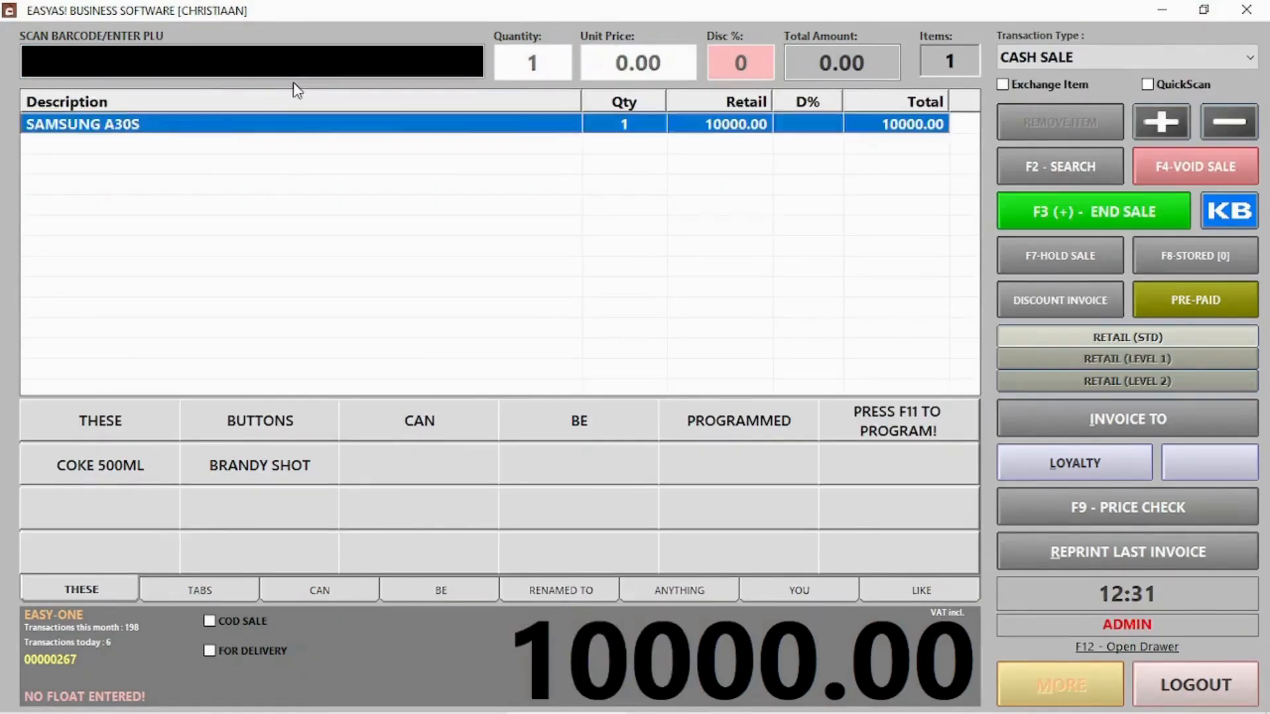
click(1041, 205)
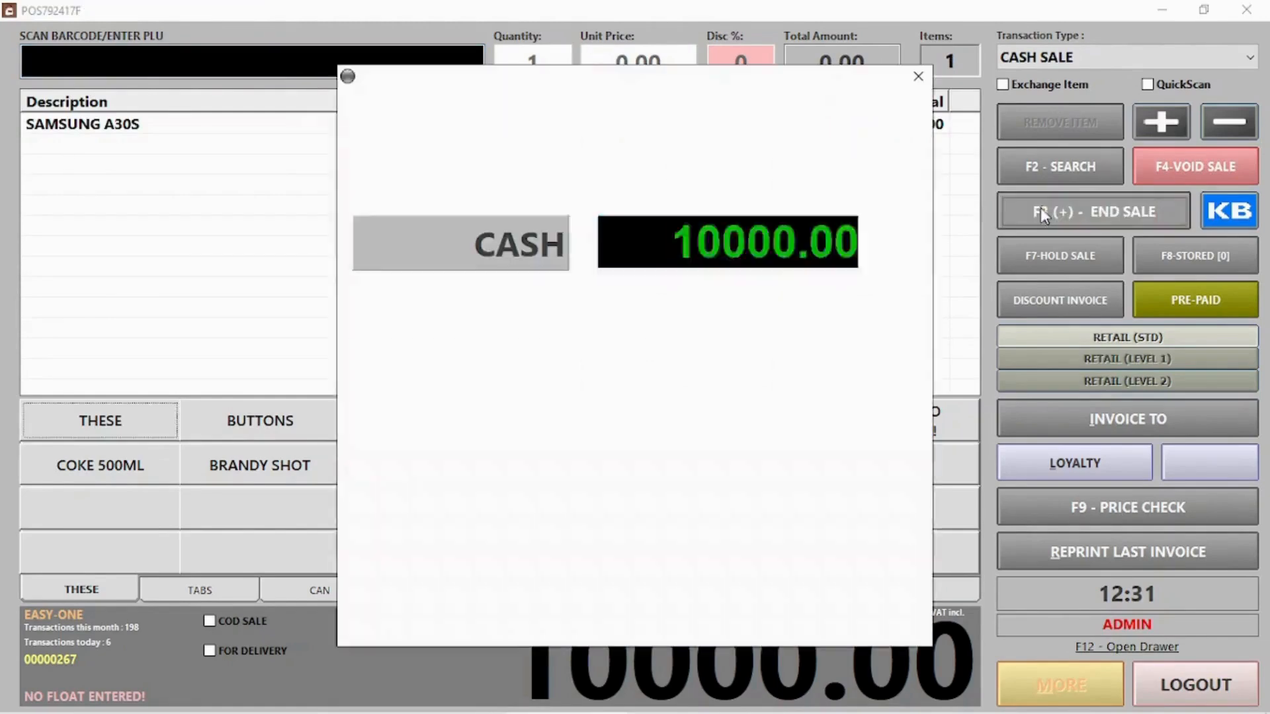
click(822, 624)
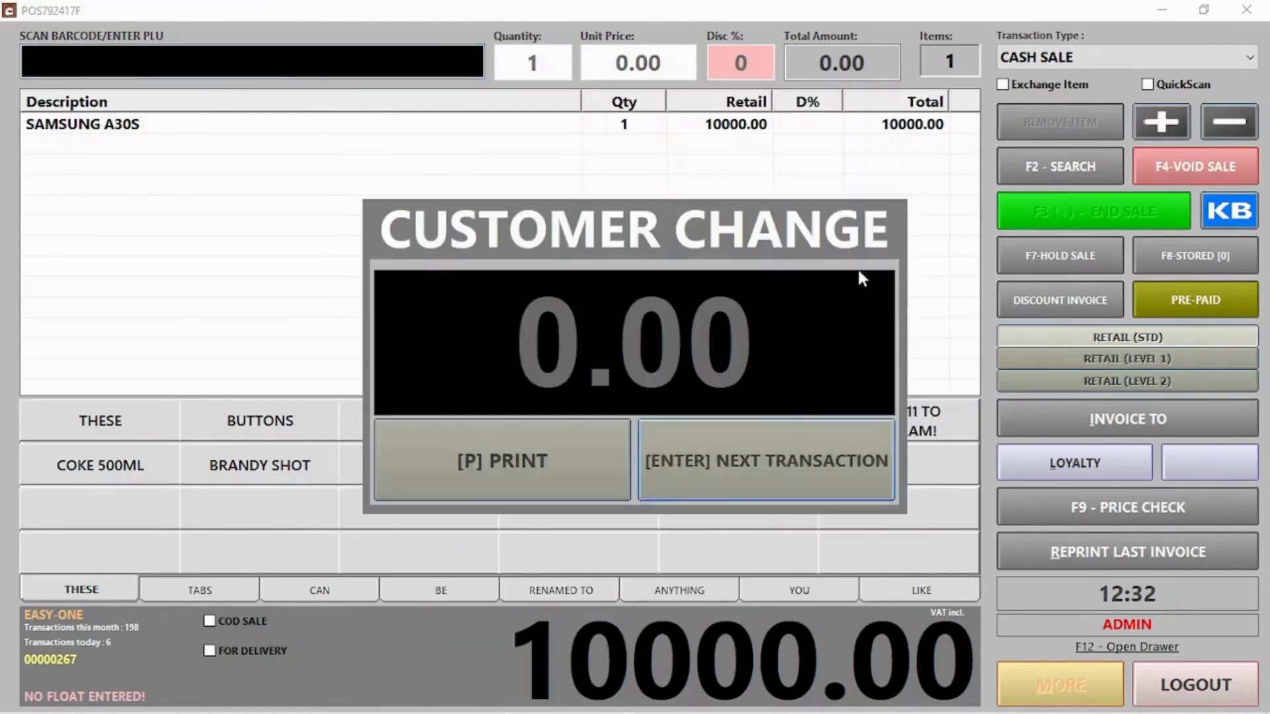
click(772, 462)
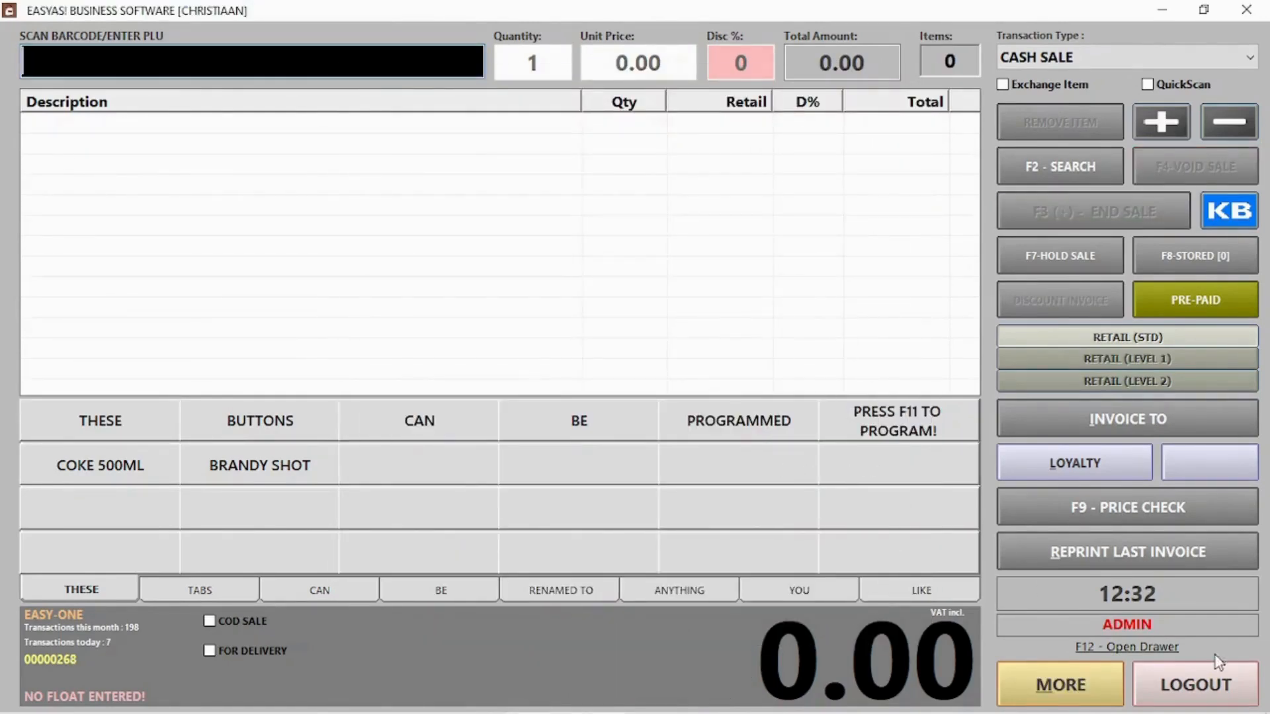
click(1196, 686)
Open the stock list and review SAMSUNG A30S's alternate codes
click(899, 193)
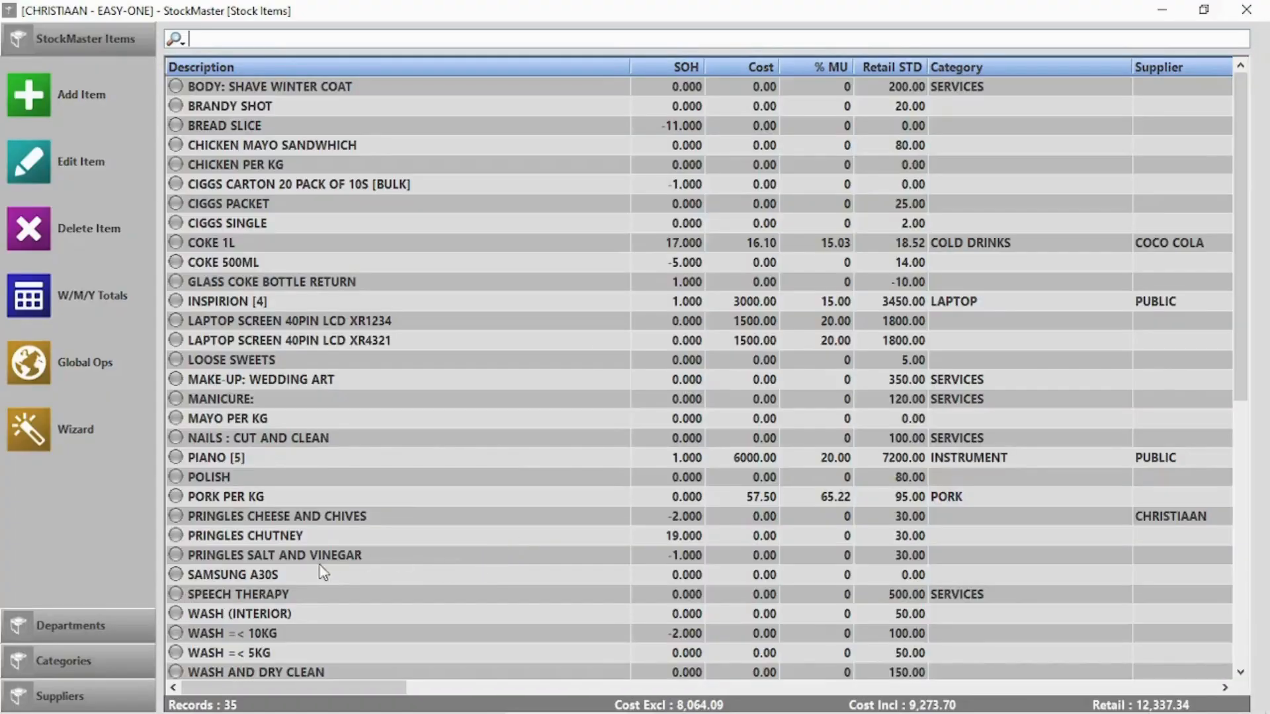
click(302, 579)
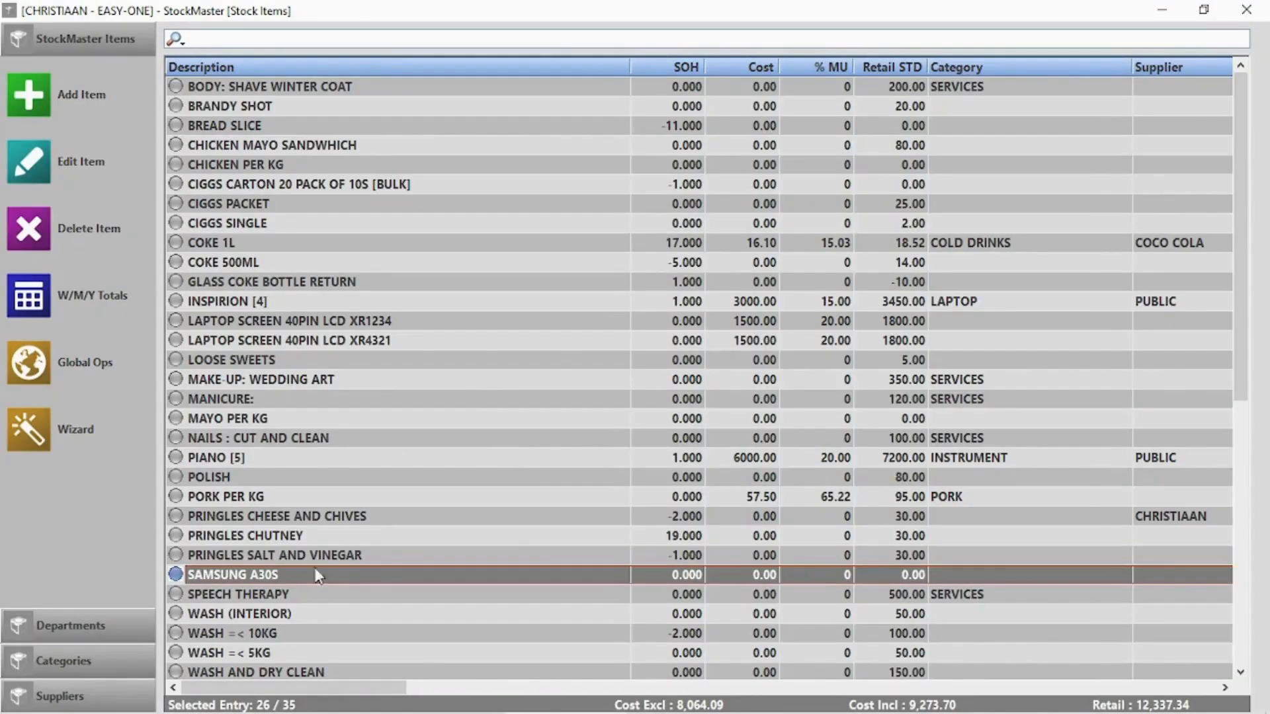
double_click(303, 574)
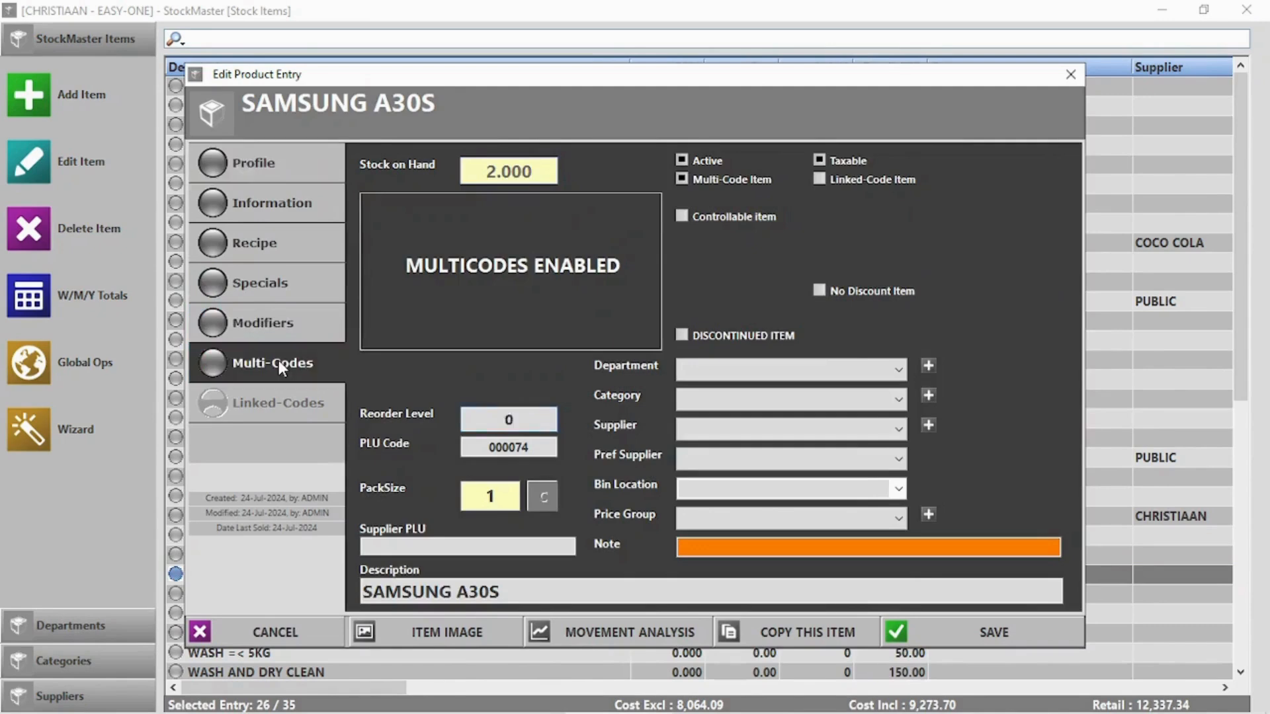
click(279, 365)
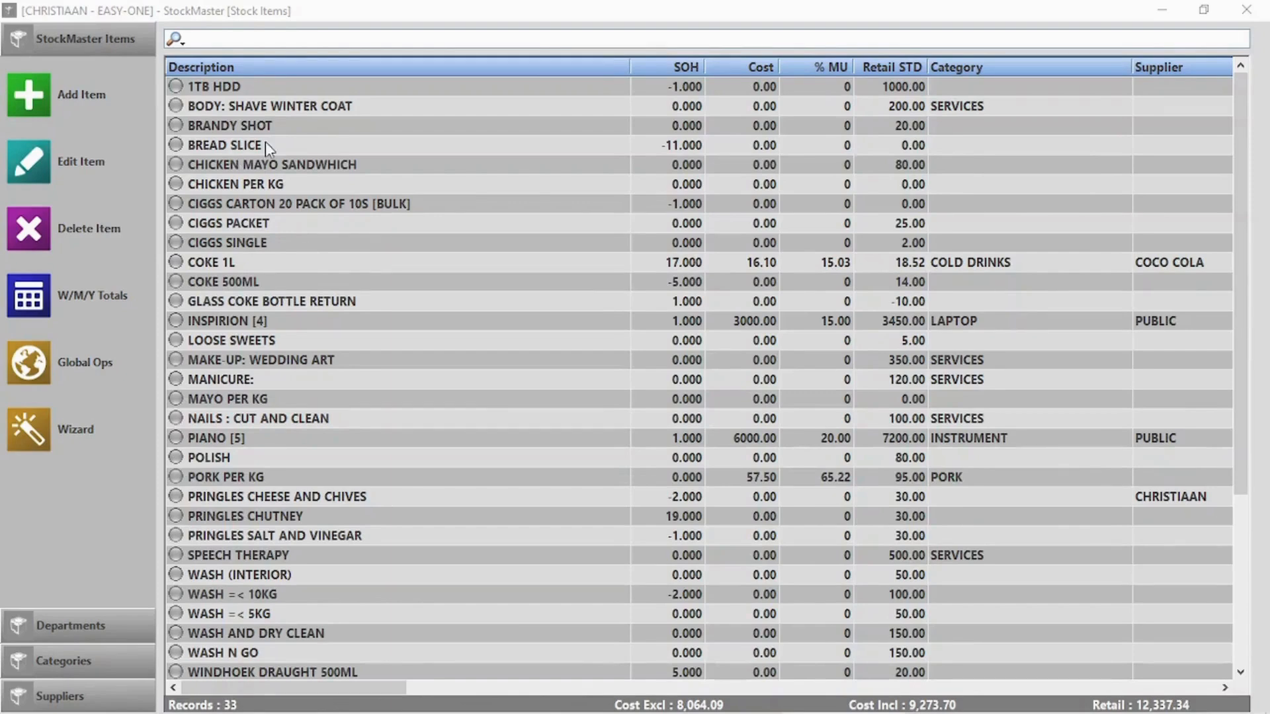
Delete the 1TB HDD stock item without giving a reason
click(296, 95)
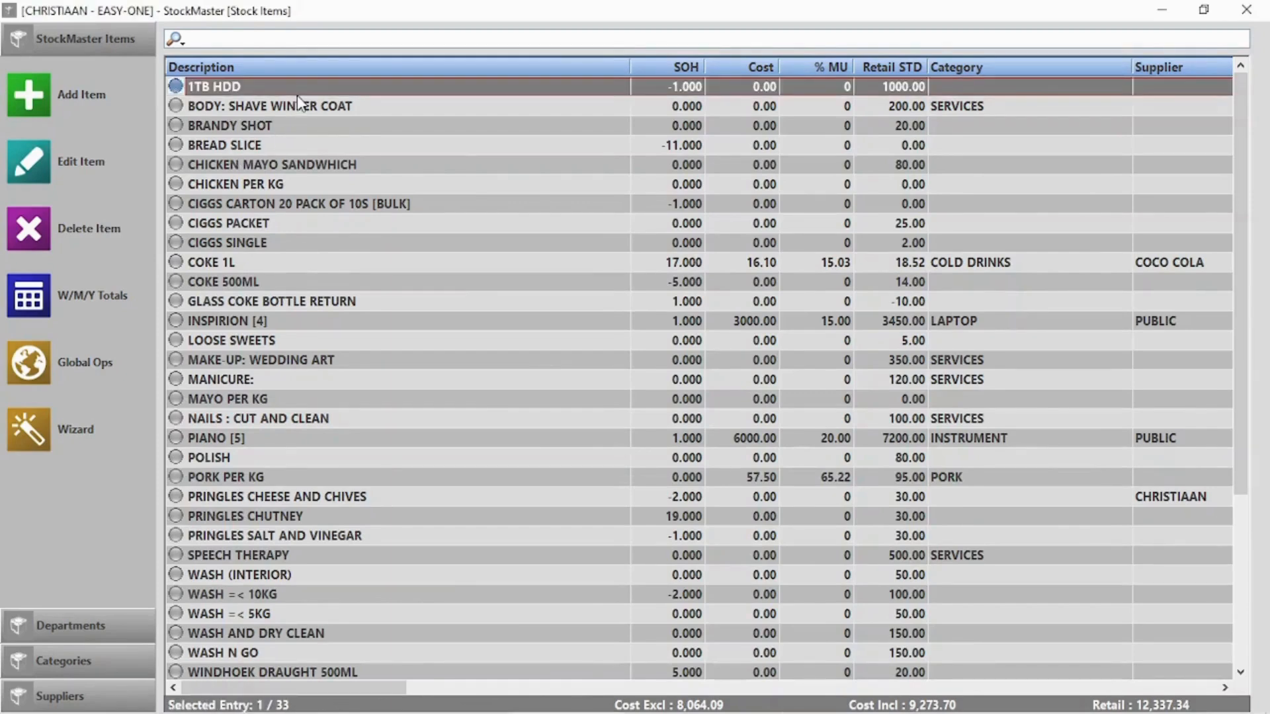
key(Delete)
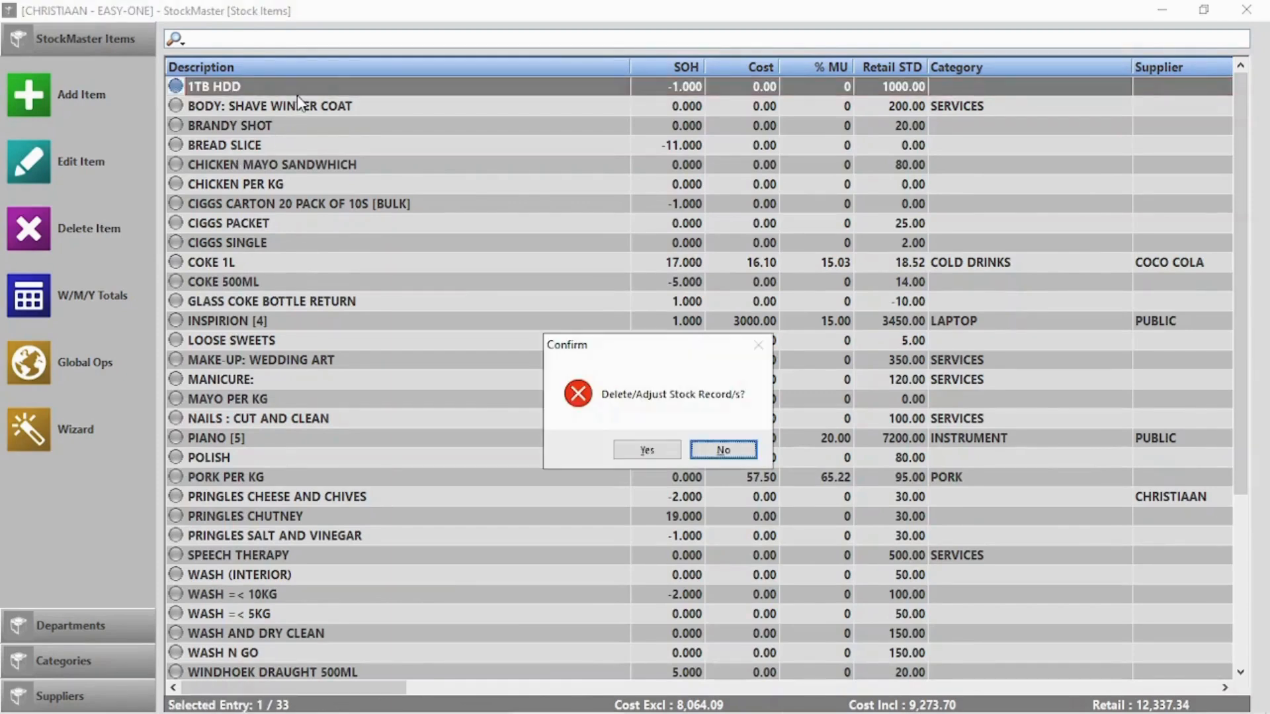
click(623, 455)
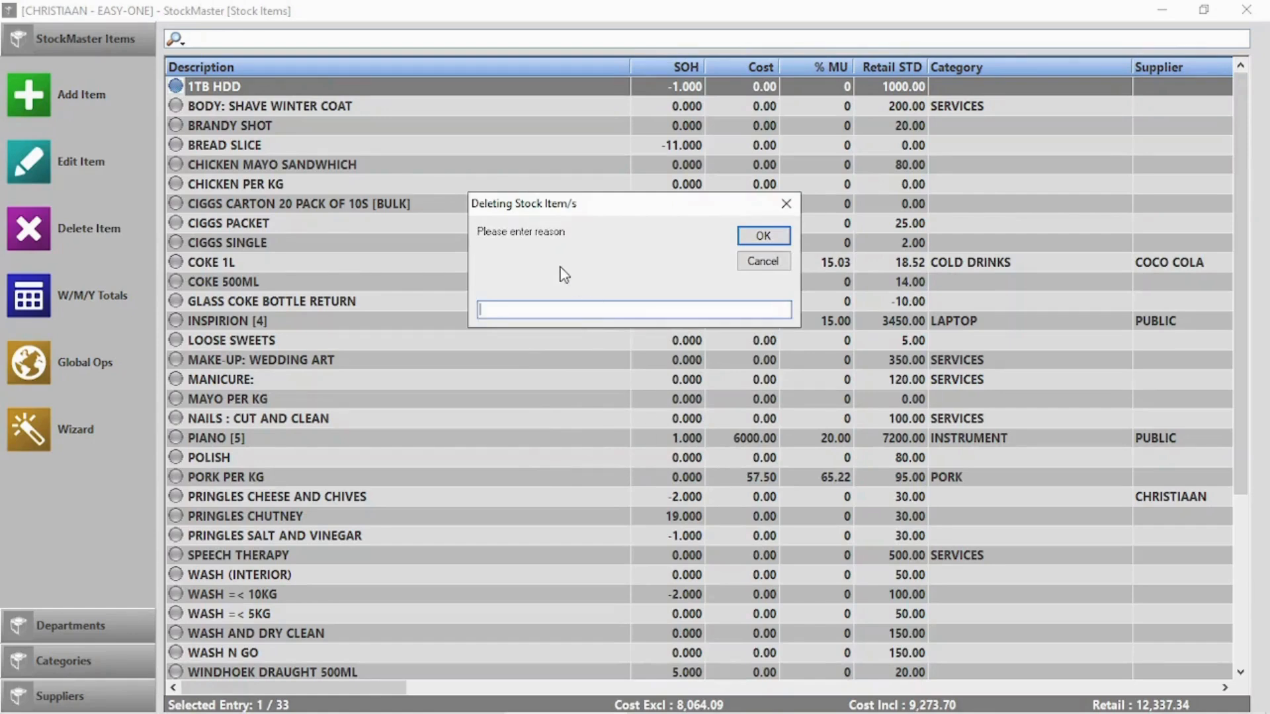
click(773, 237)
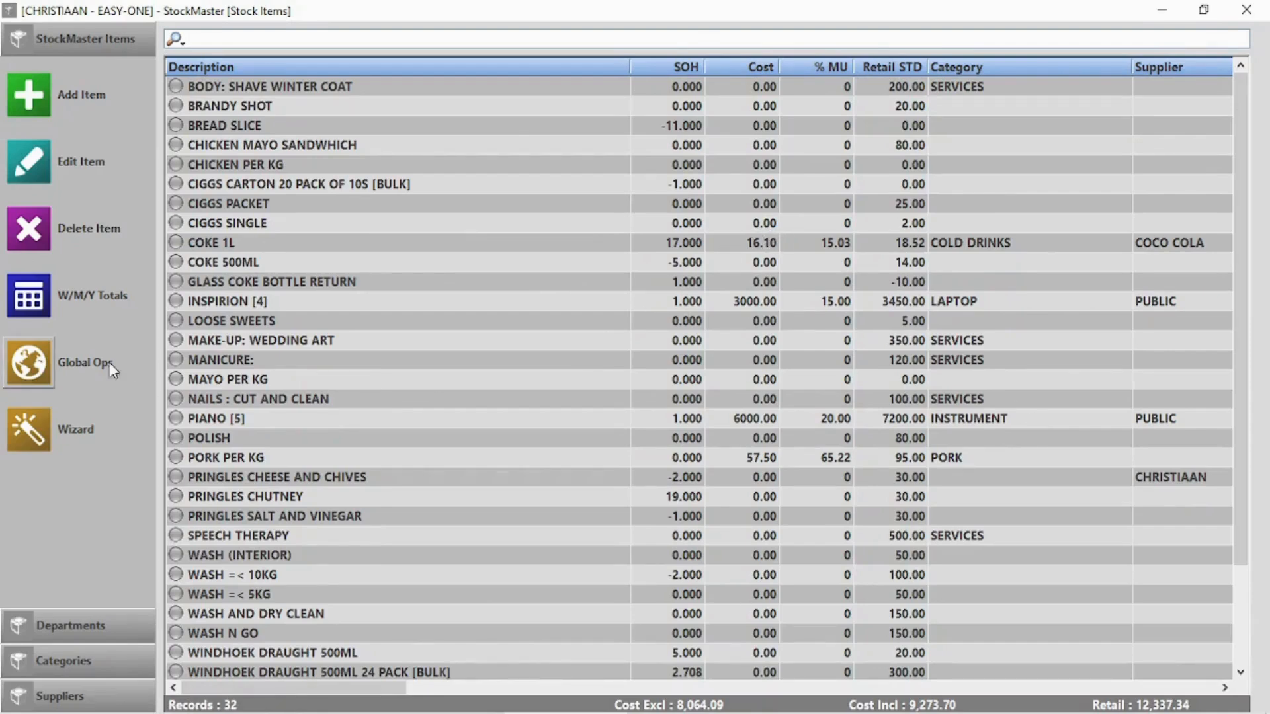
Look through the Global Stock Changes pages, then close that window
click(26, 375)
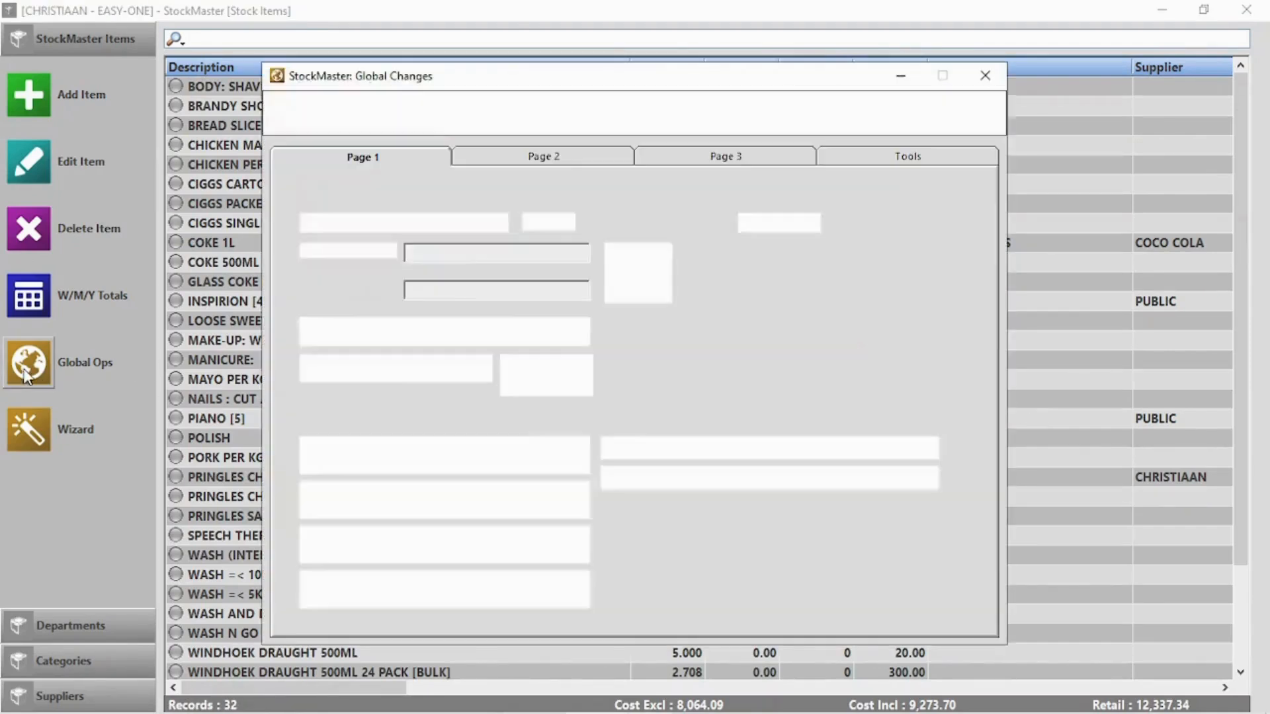
click(558, 159)
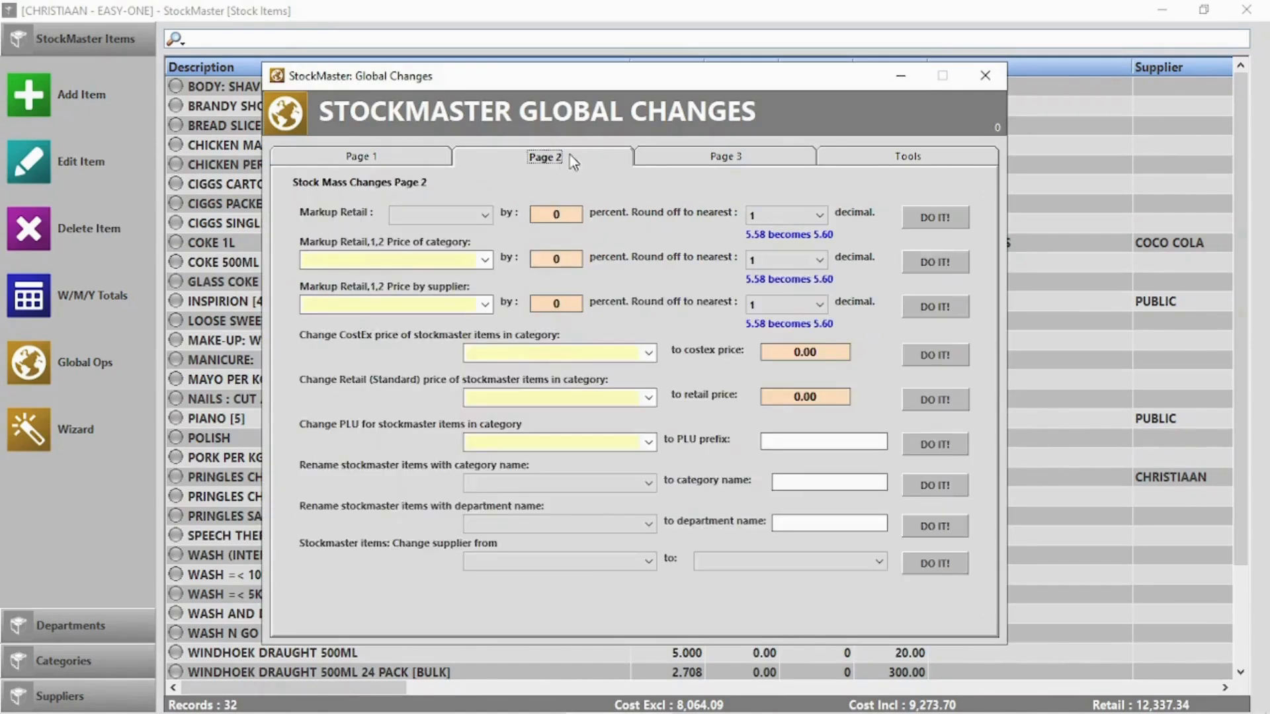
click(759, 153)
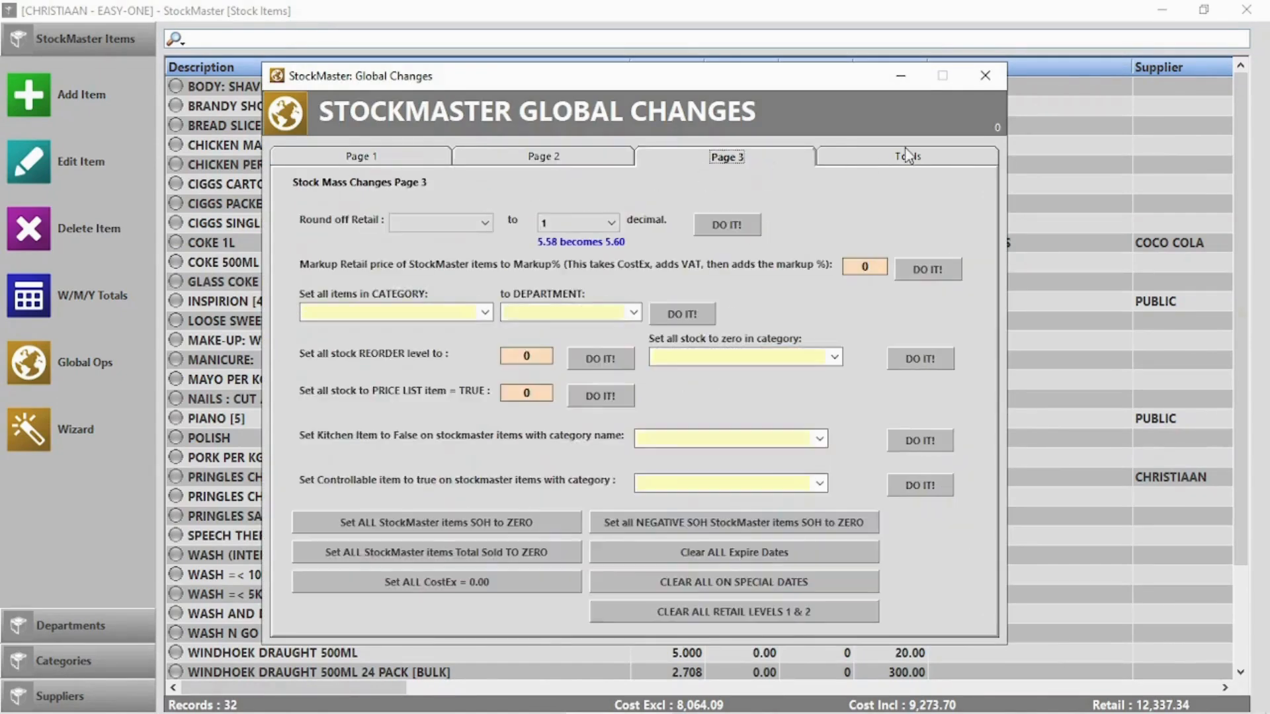
click(907, 159)
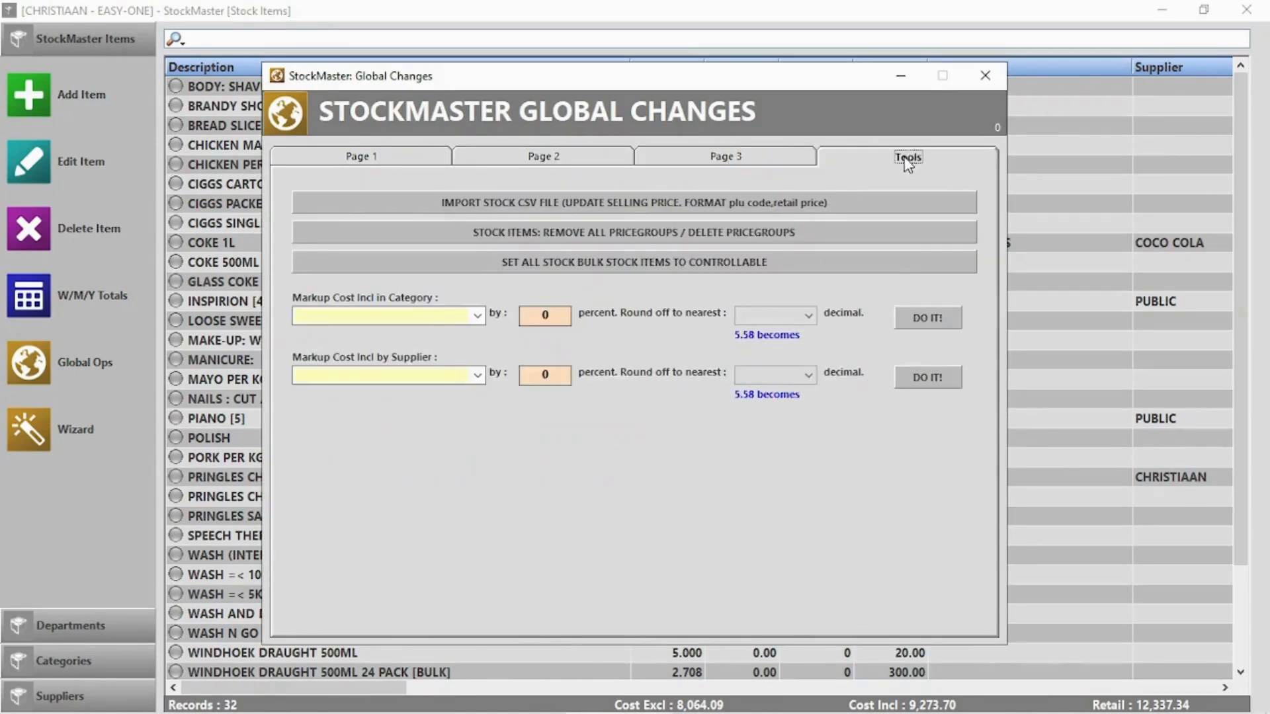
click(990, 70)
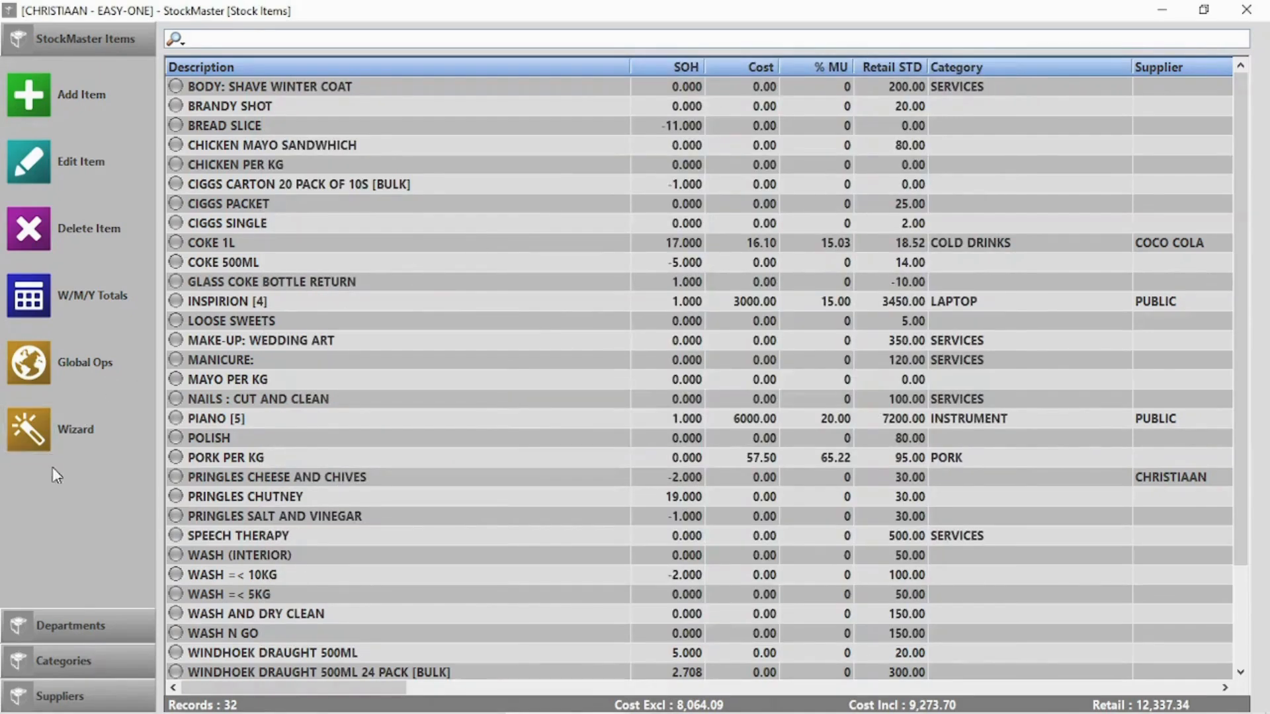
Delete the YJYGGYJJG stock department
click(69, 622)
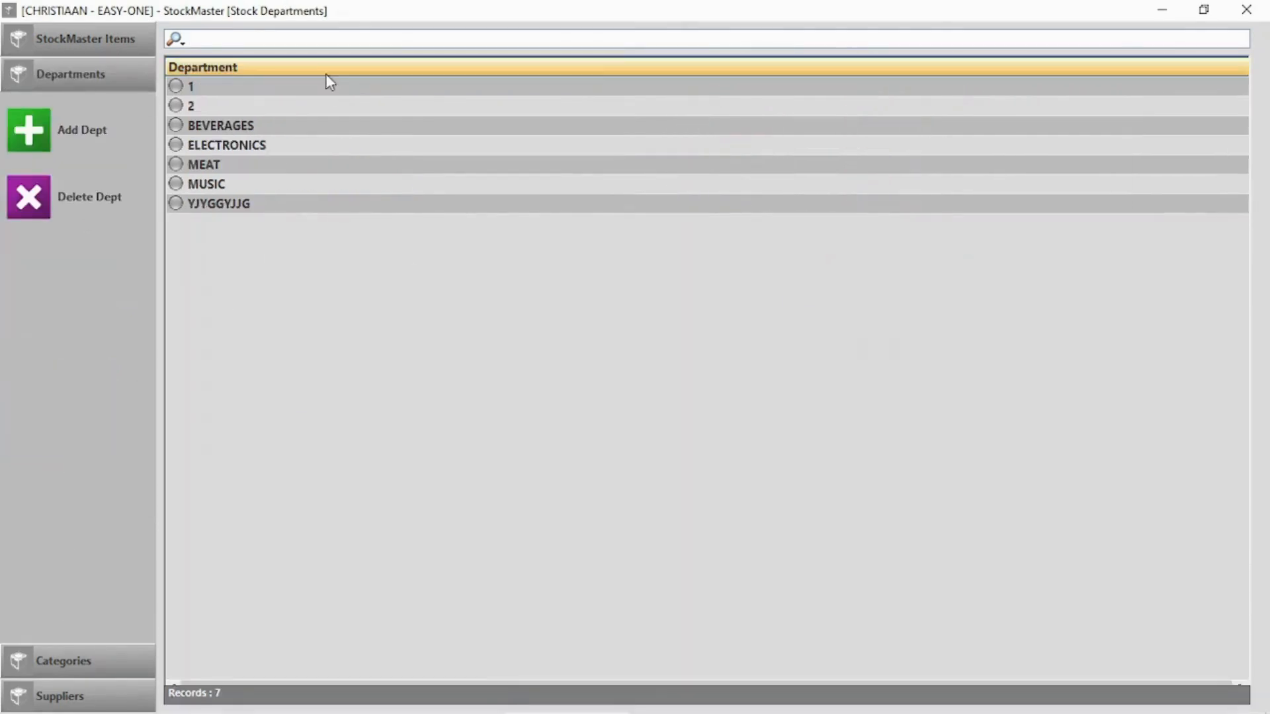
click(237, 127)
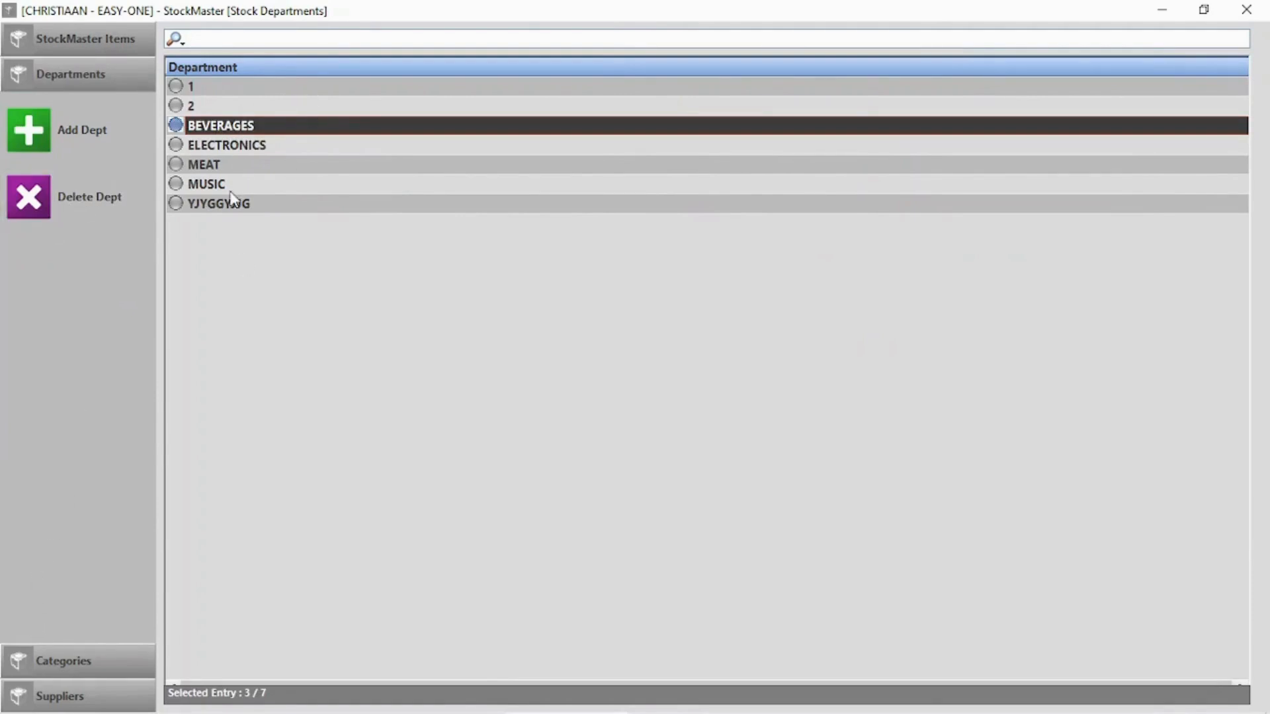
click(229, 205)
click(115, 203)
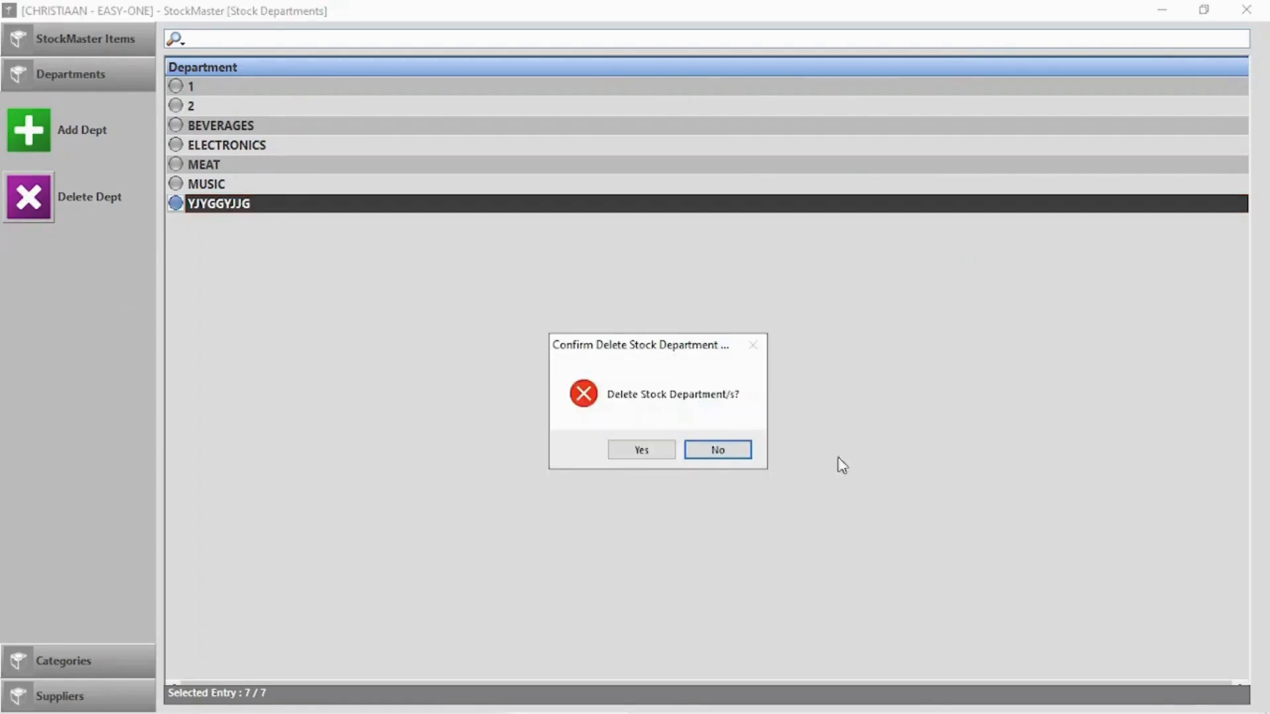
click(651, 456)
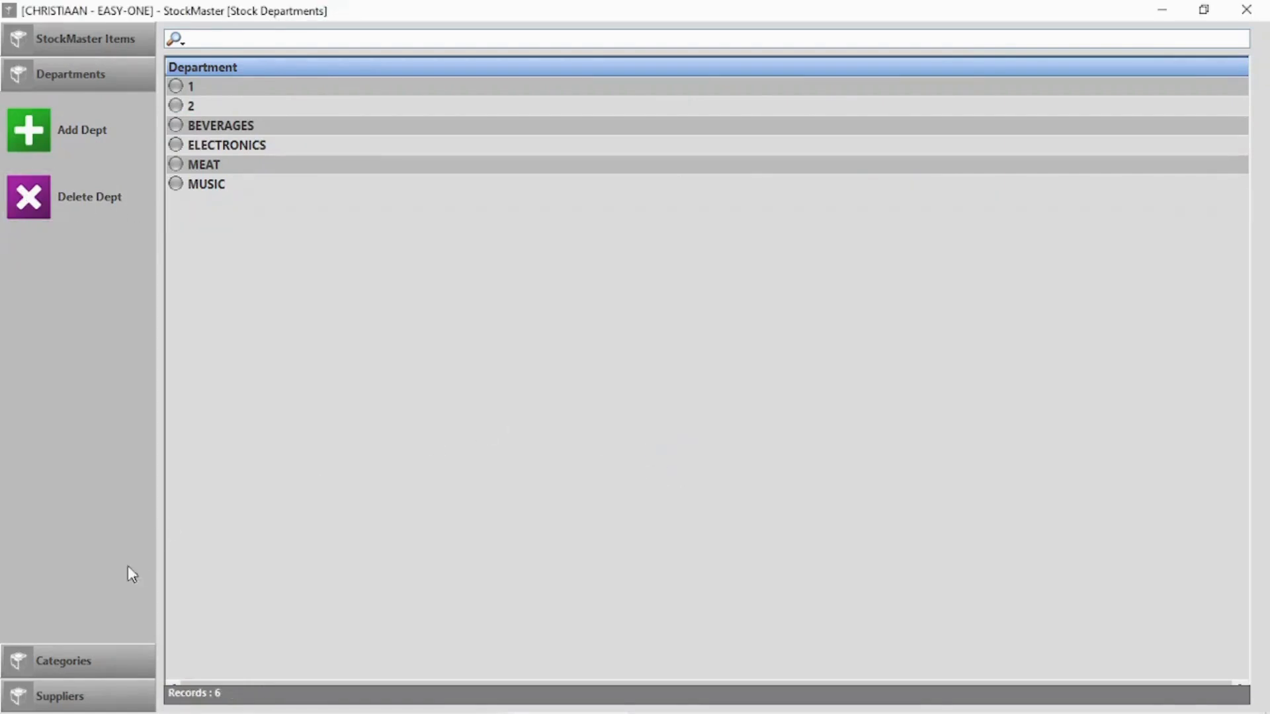
Look over the Categories and Suppliers lists, then return to the stock items list
click(69, 667)
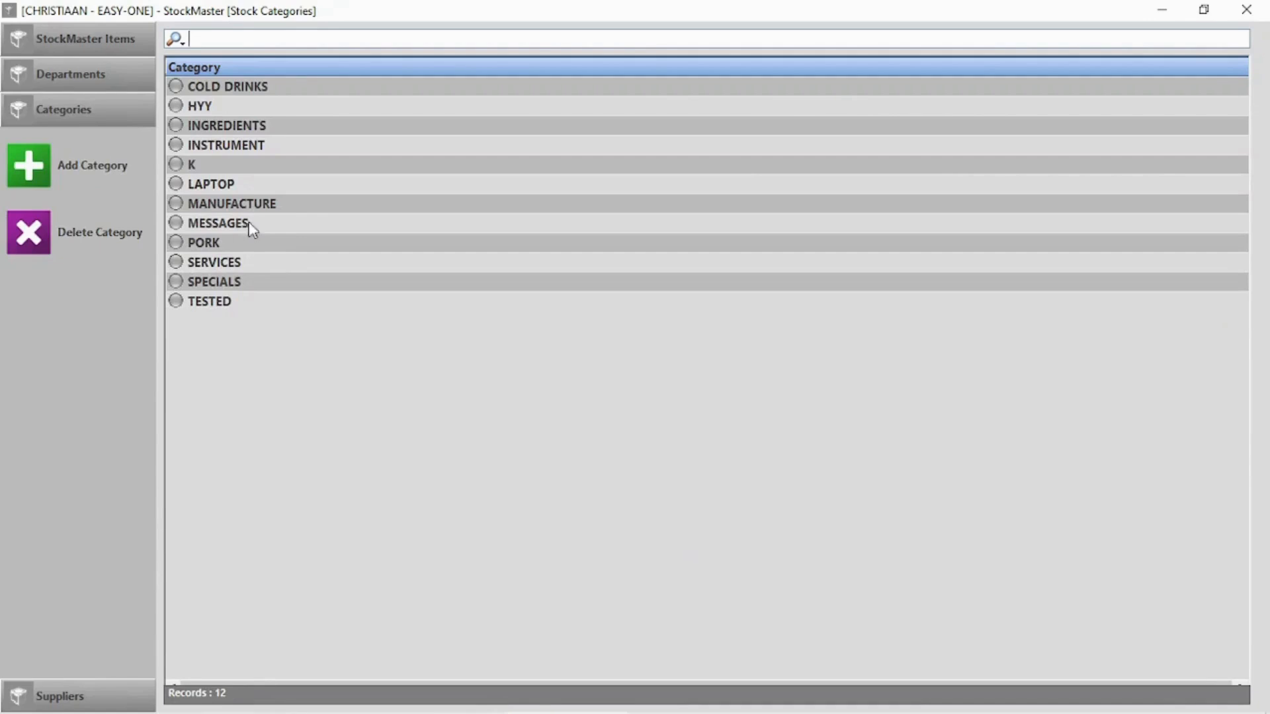
click(246, 90)
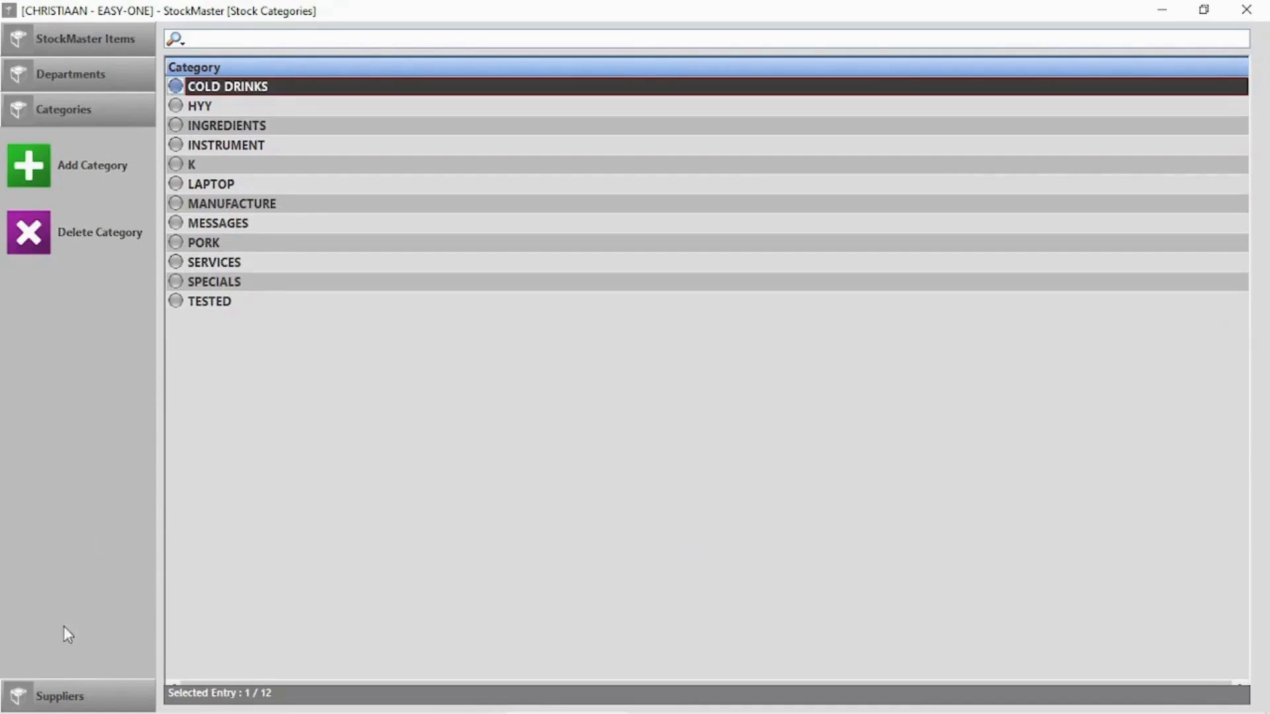
click(72, 700)
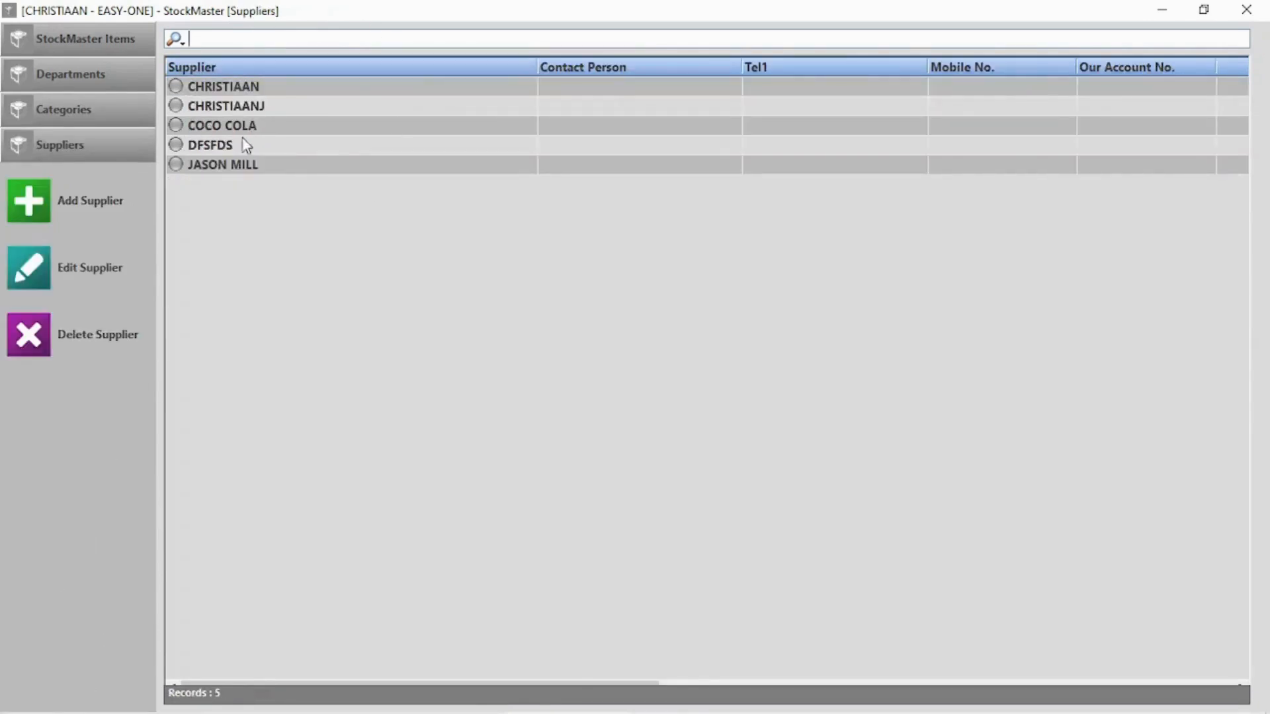
click(73, 38)
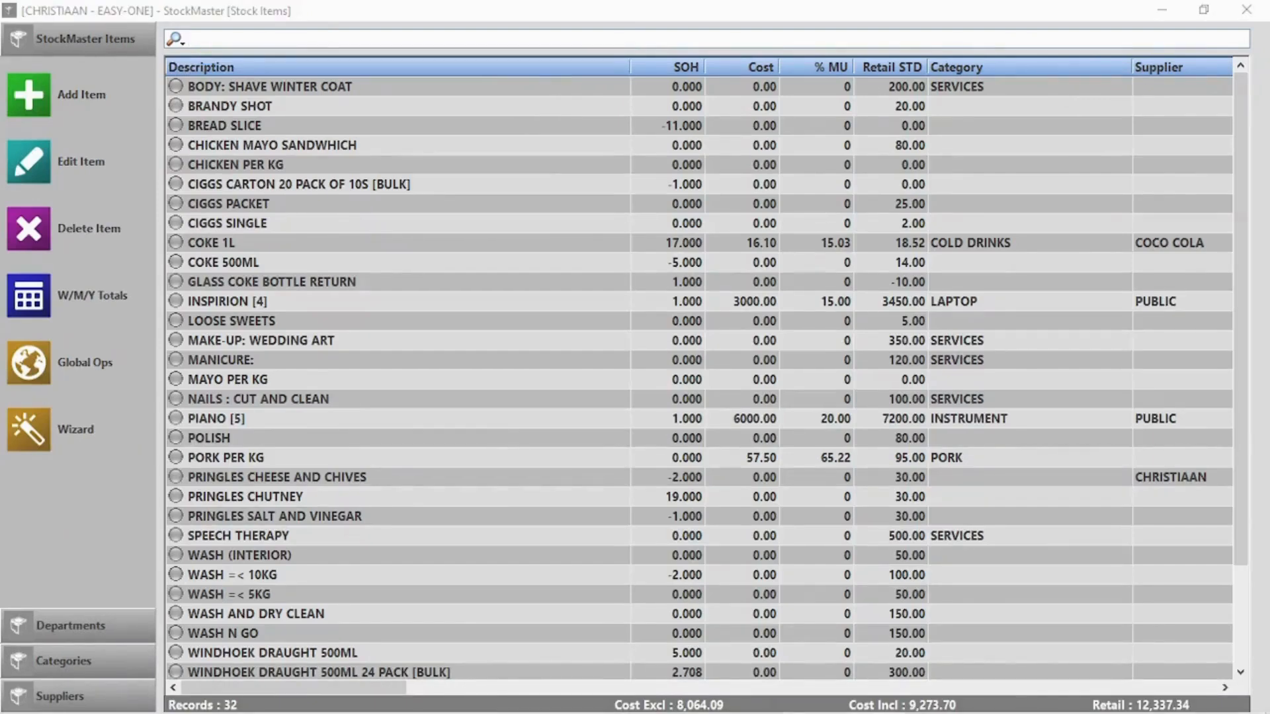
Sort the stock items by Description, Cost and SOH, each ascending then descending
click(361, 82)
click(362, 69)
click(363, 64)
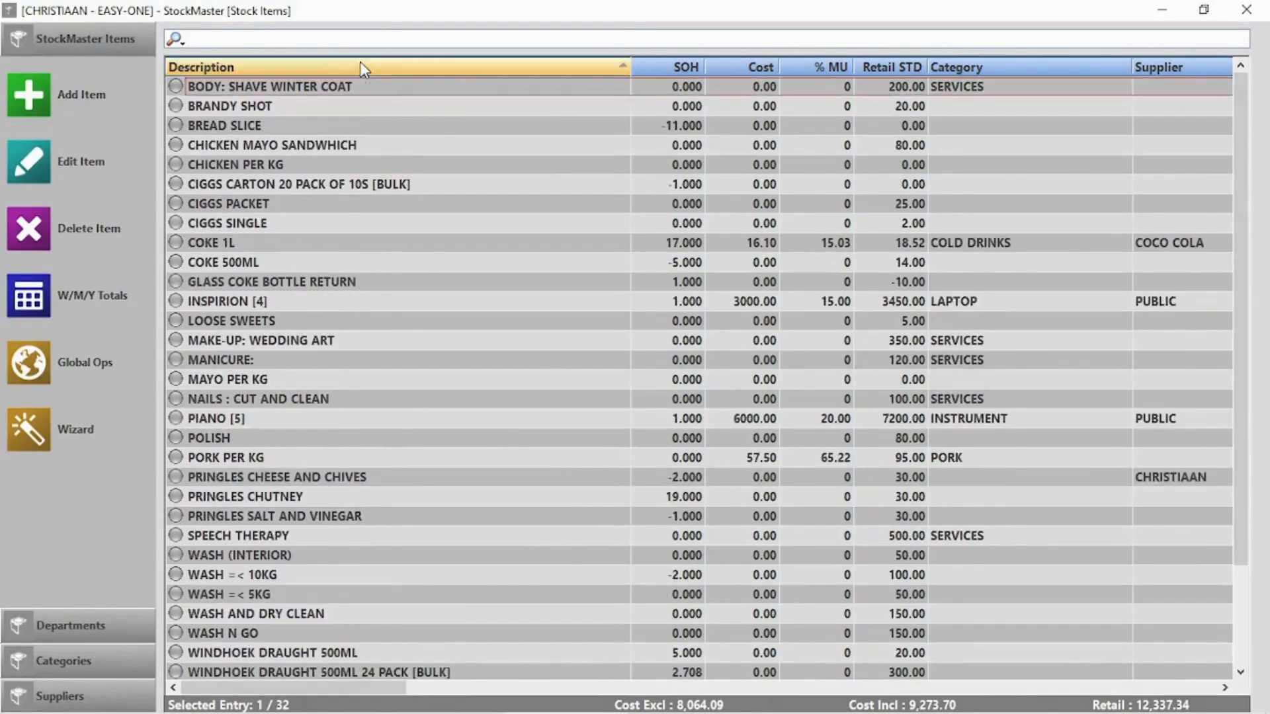
click(752, 64)
click(753, 65)
click(685, 69)
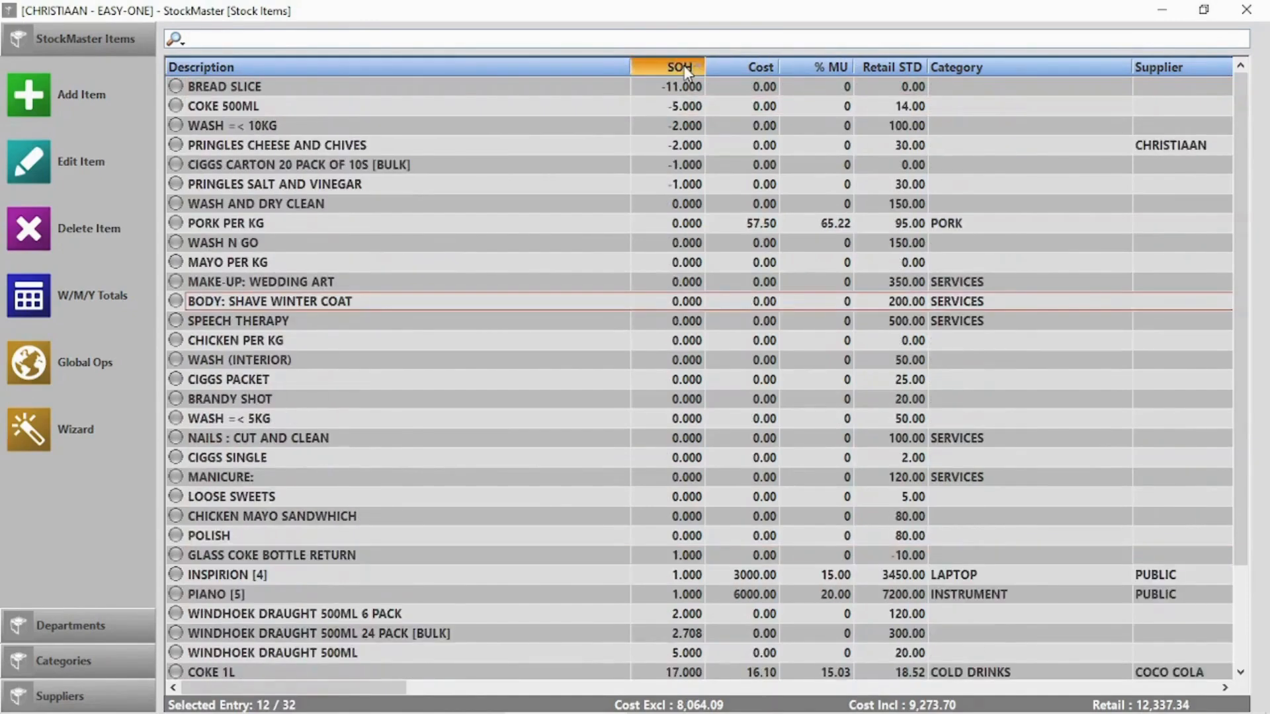
click(687, 69)
Search the stock list for 'wind pack 24' to narrow it to the Windhoek Draught items
click(180, 41)
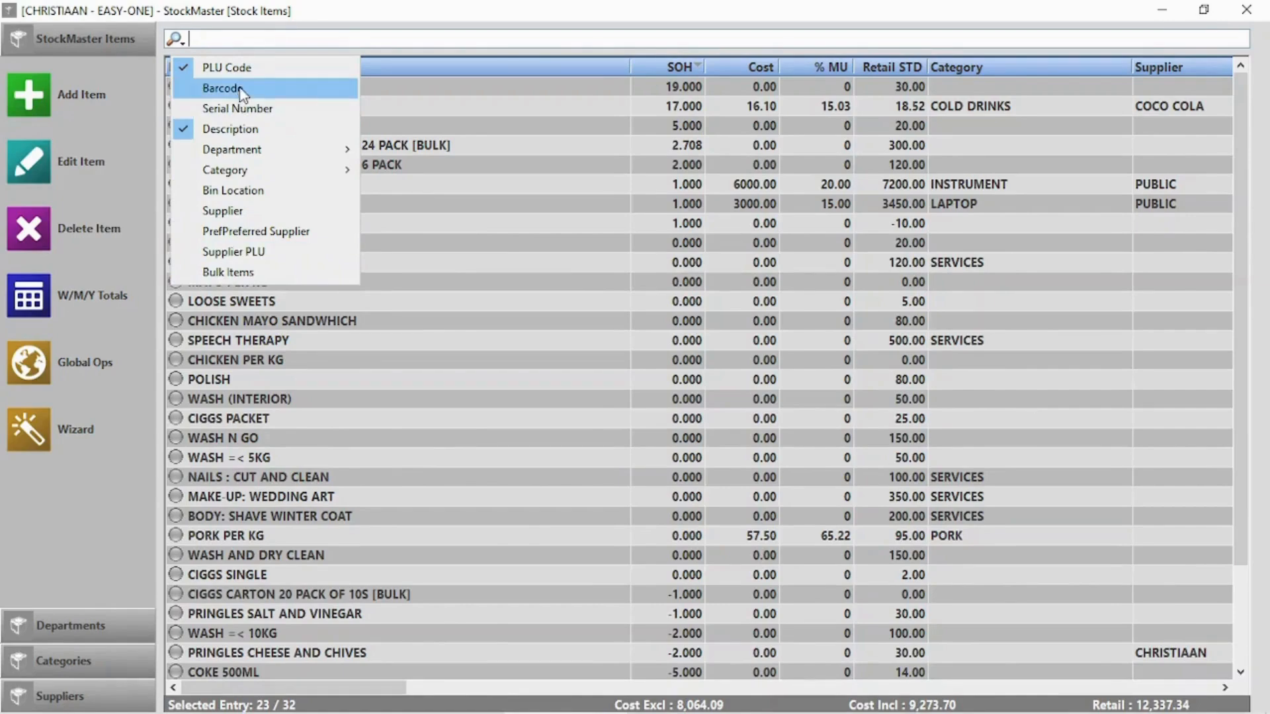
click(507, 39)
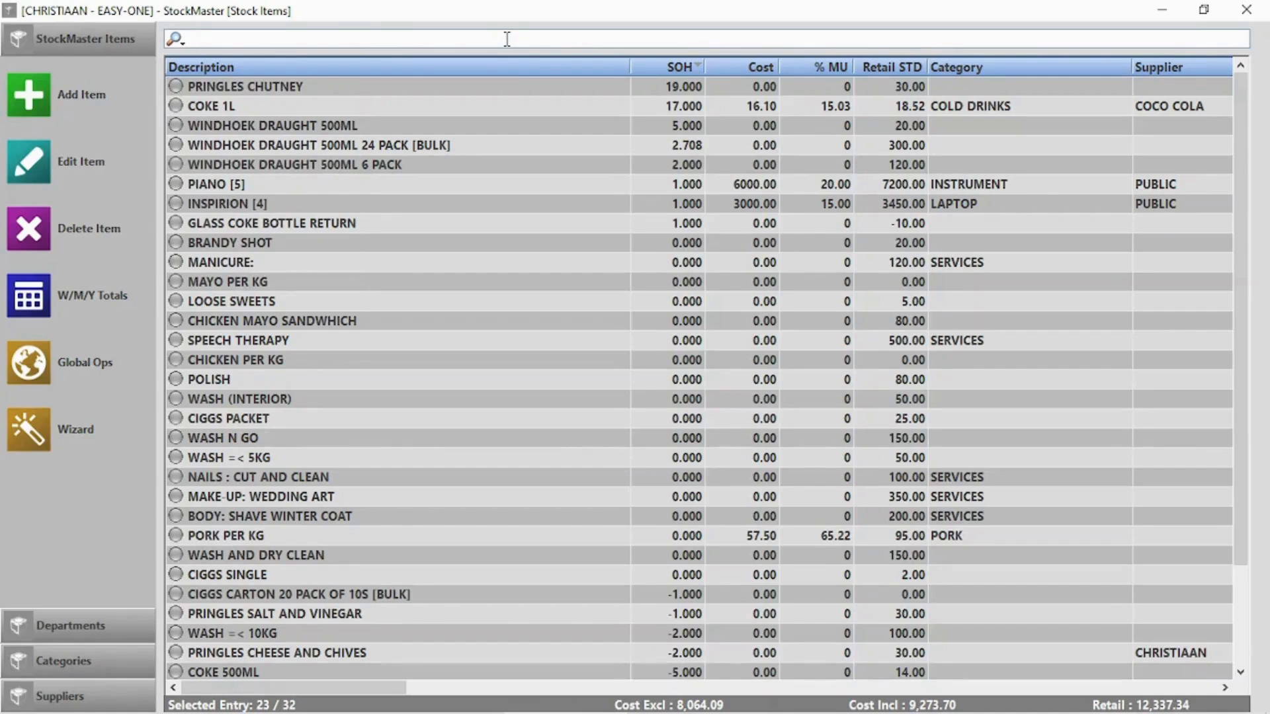
text(w)
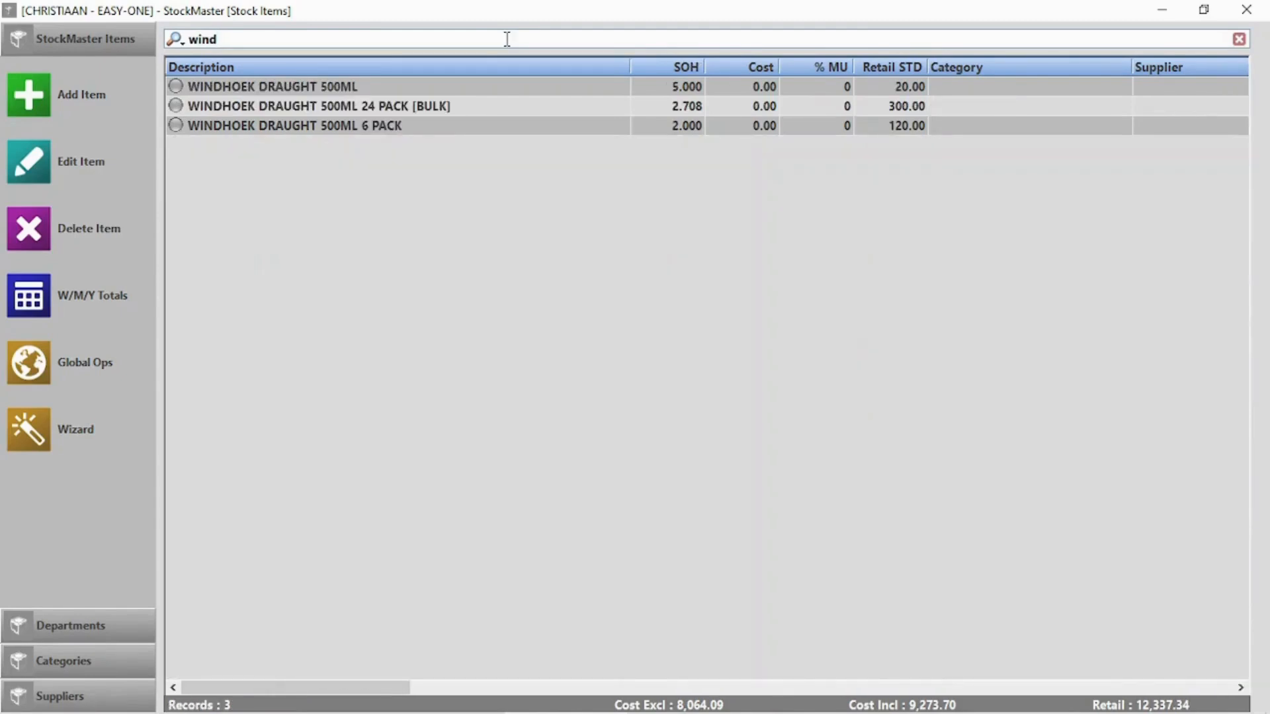
text(ind)
text(pack)
text(24)
Start a new note and link it to a client found by a client search on 'J'
text(p)
text(ac)
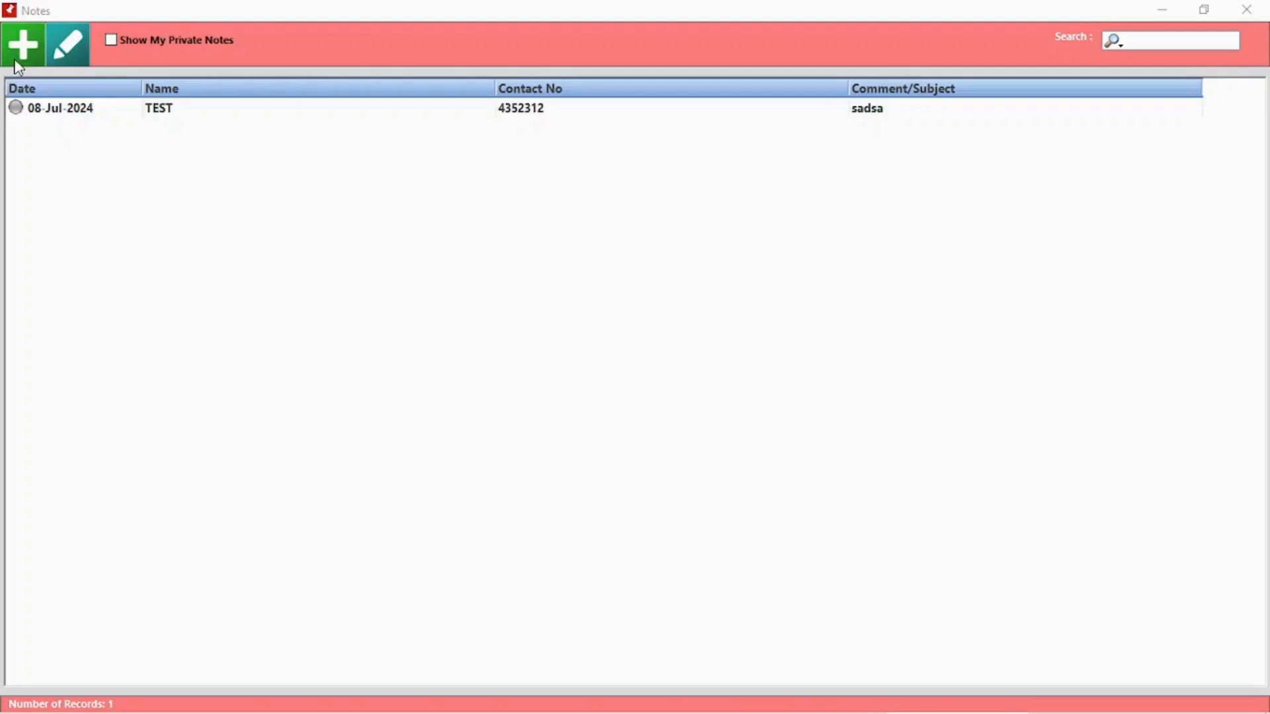
click(20, 59)
click(391, 147)
click(417, 167)
text(J)
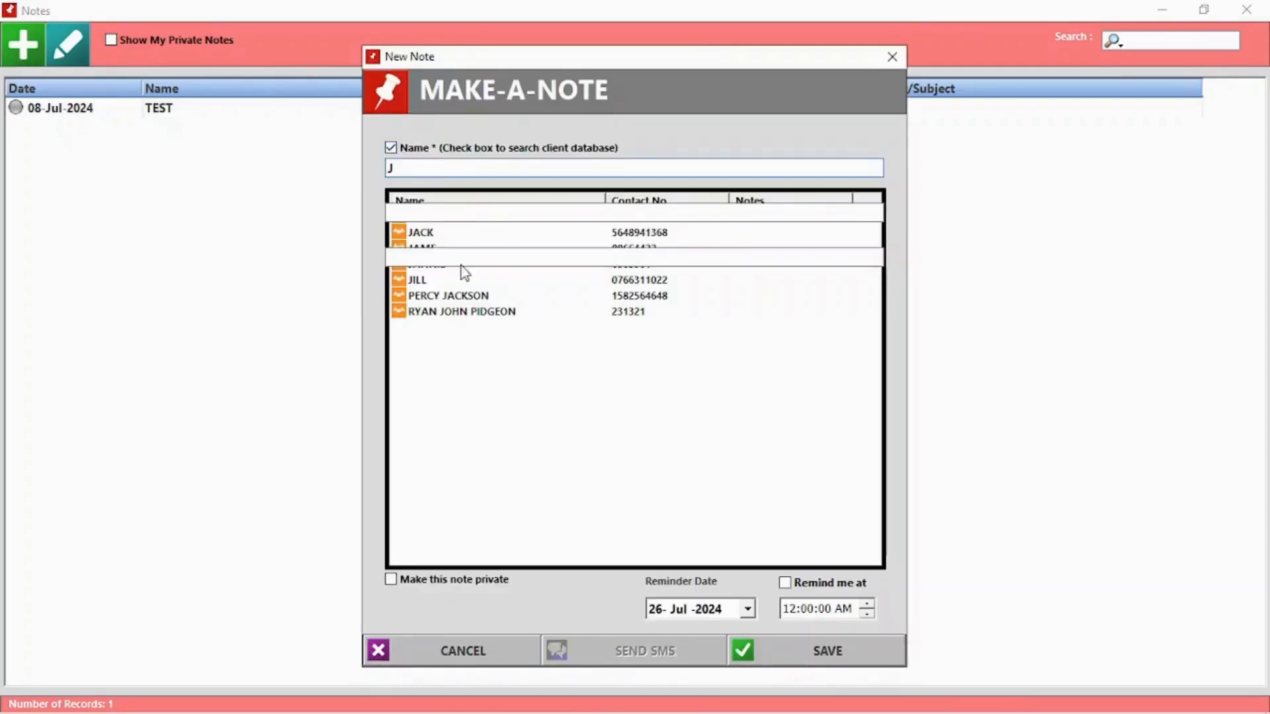
click(423, 233)
Give the note subject Meeting and body 'Discussing product xyz', nudge the reminder minute, and save
click(431, 258)
text(Meeting)
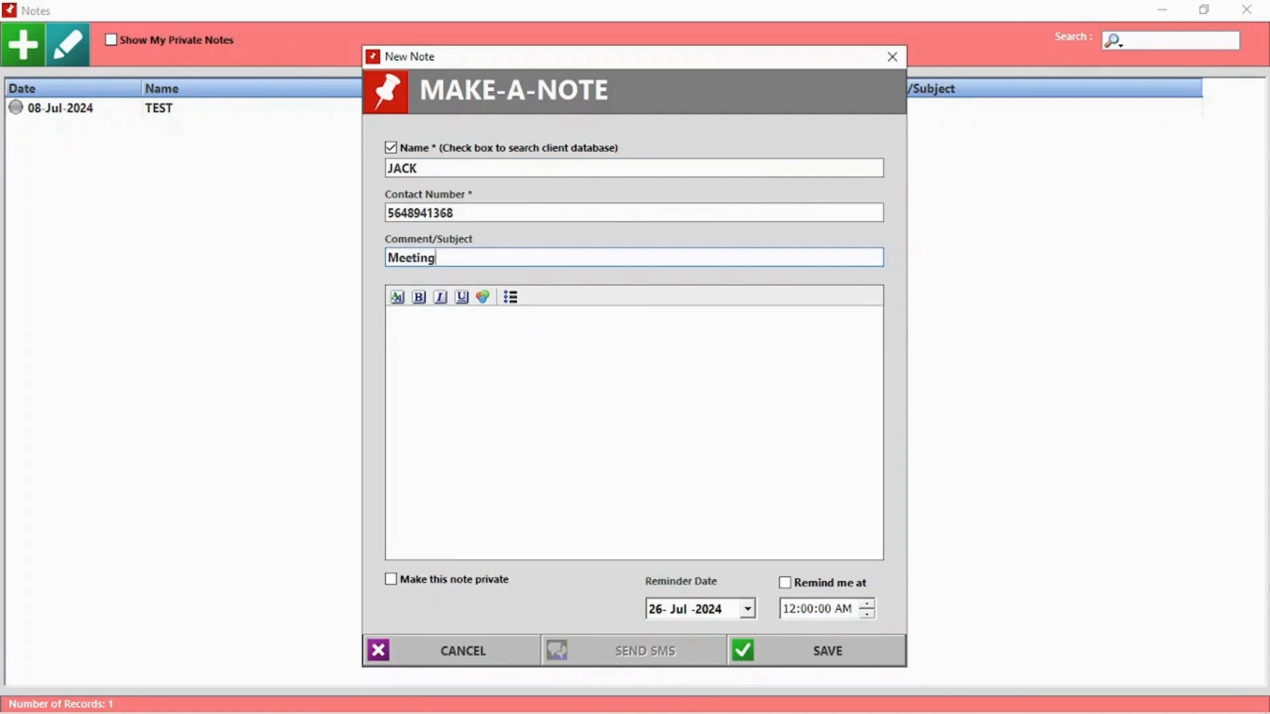
click(470, 348)
text(Discussing)
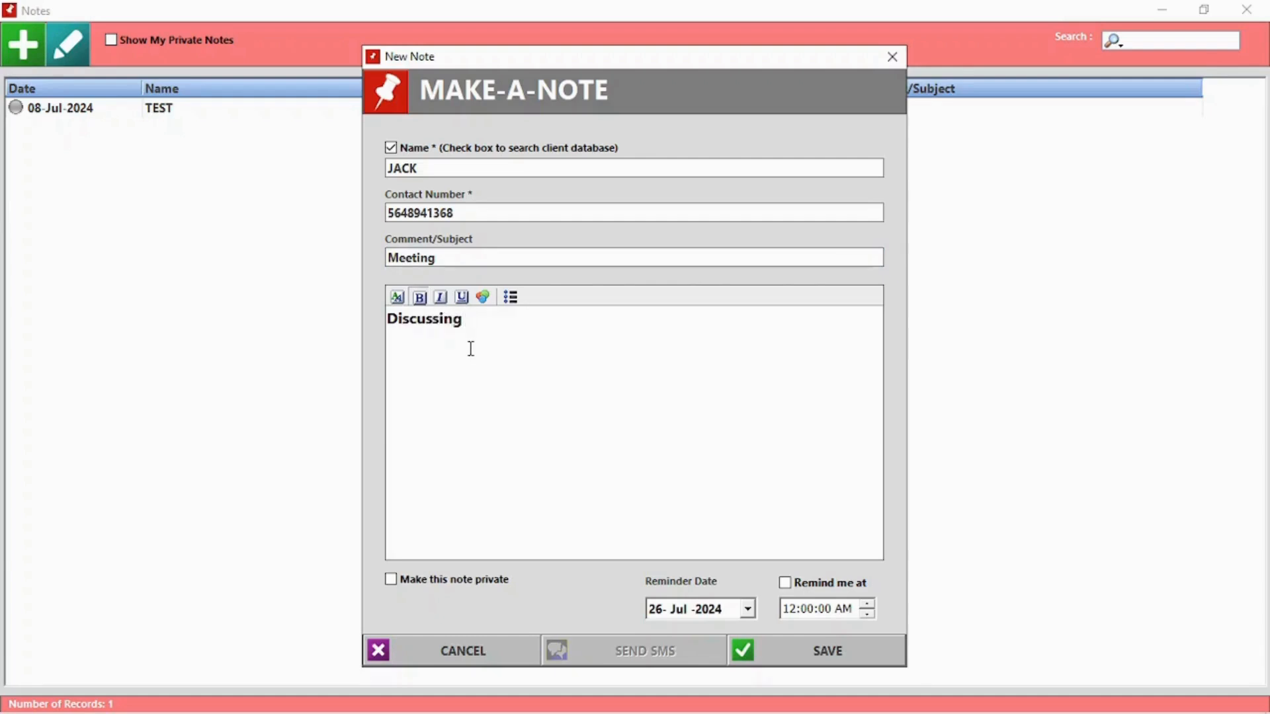
text( product xyz)
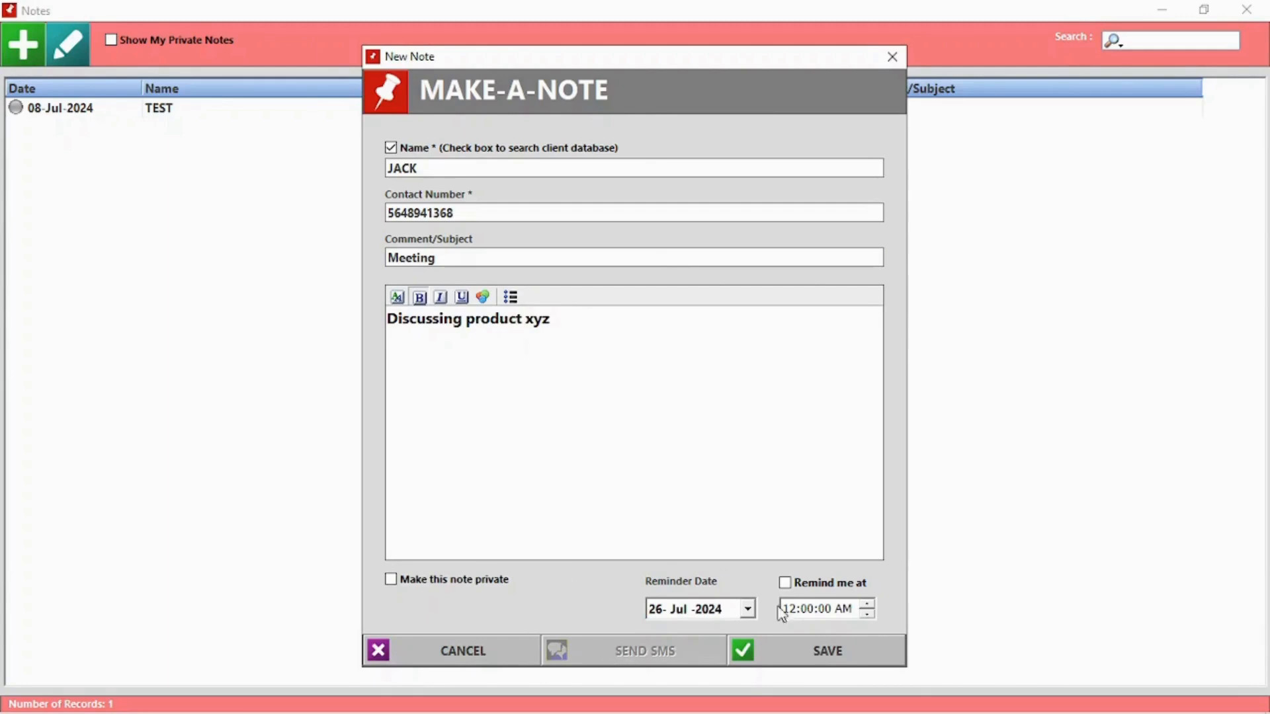
click(805, 609)
click(867, 604)
click(831, 655)
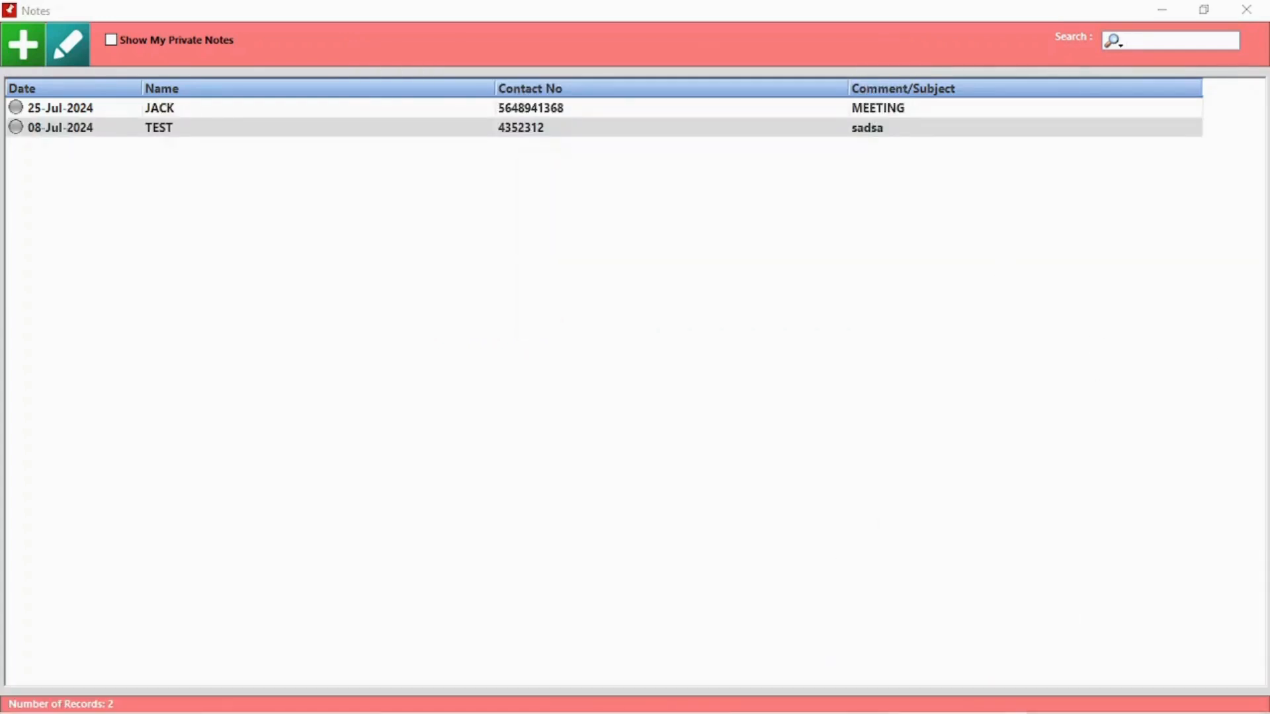
Open the TEST note, mark it complete, edit its subject, clear the body and make it private
double_click(253, 127)
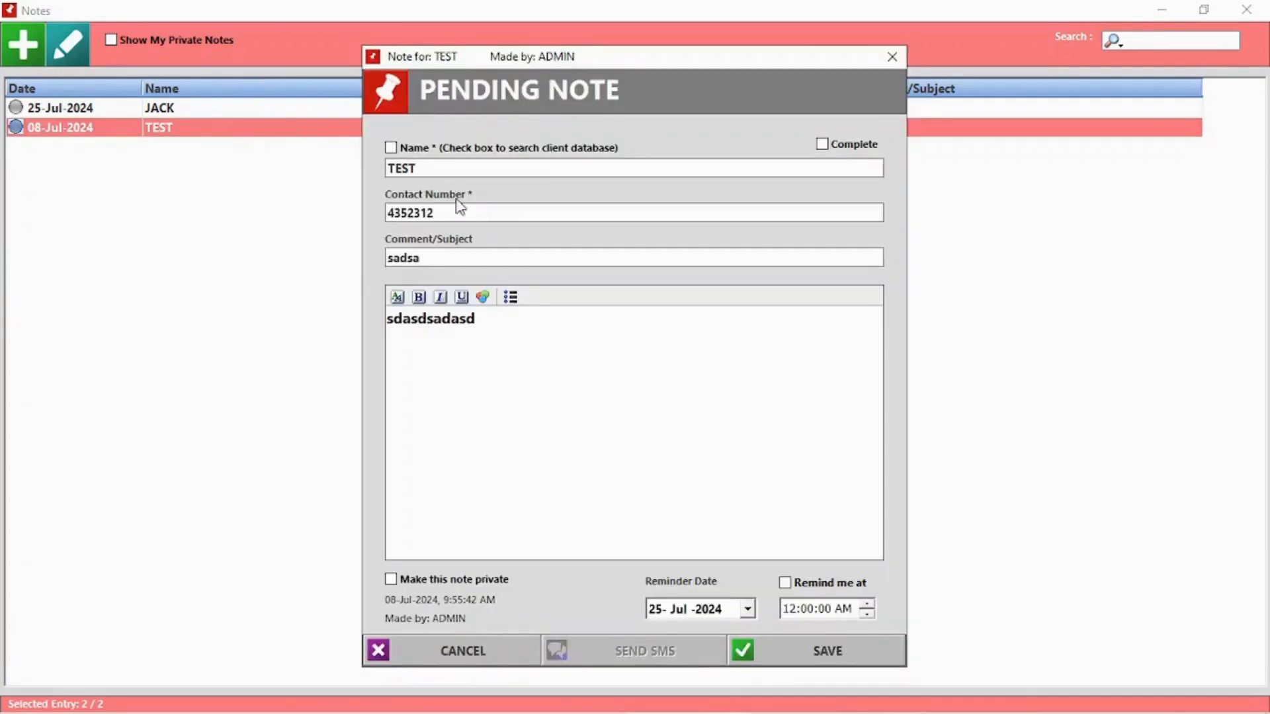
click(822, 144)
click(389, 257)
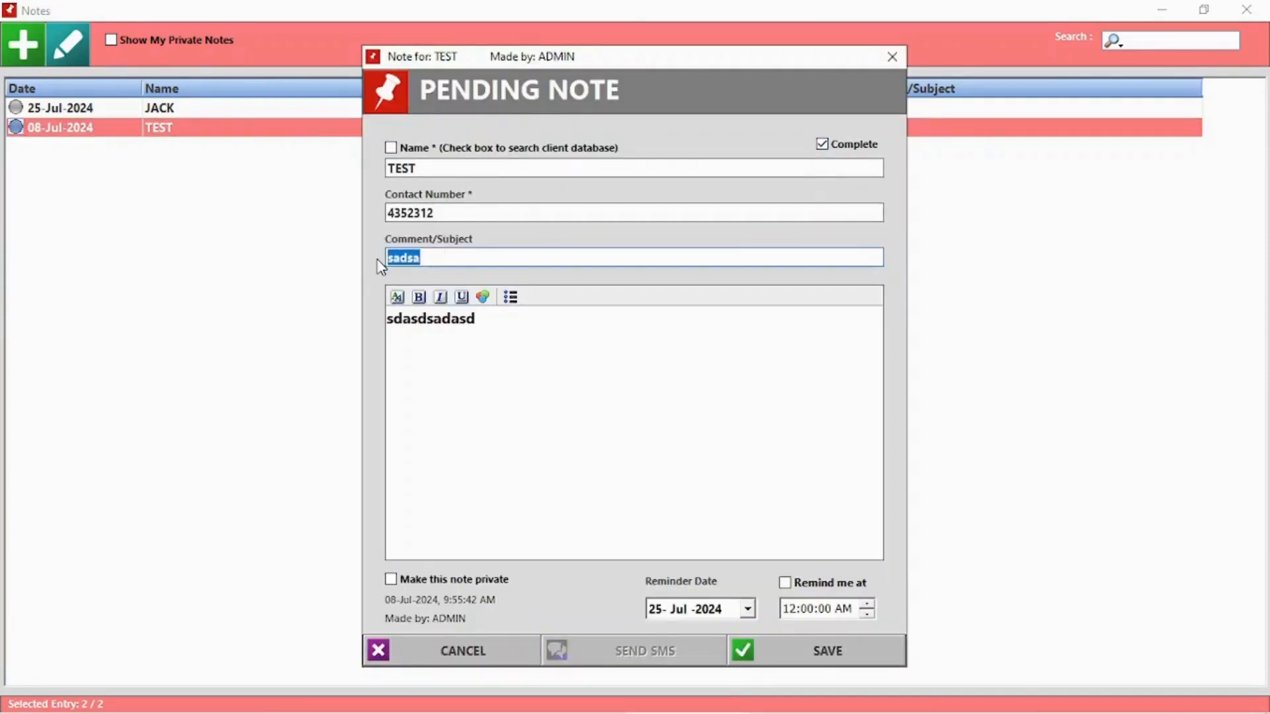
text(N)
drag(489, 387, 349, 354)
key(BackSpace)
click(506, 582)
Enter 123 as the note body and save it, confirming the completion prompt
click(879, 640)
click(653, 430)
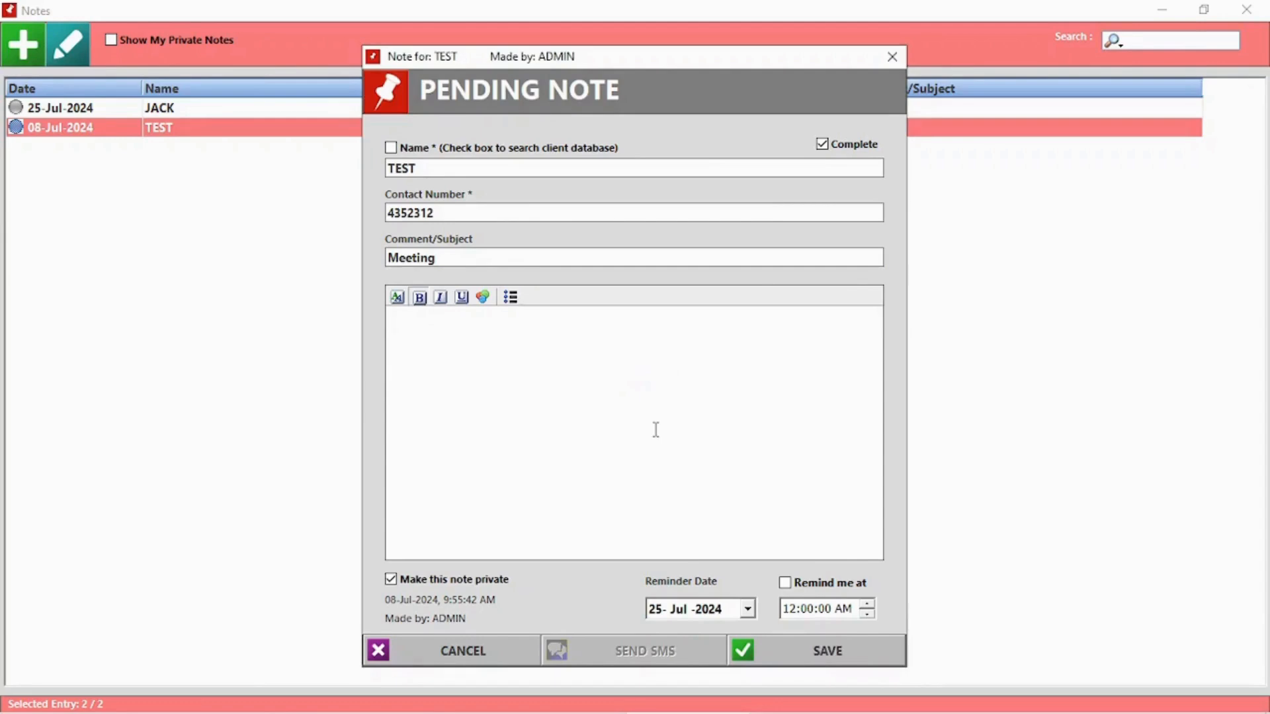
text(123)
click(830, 655)
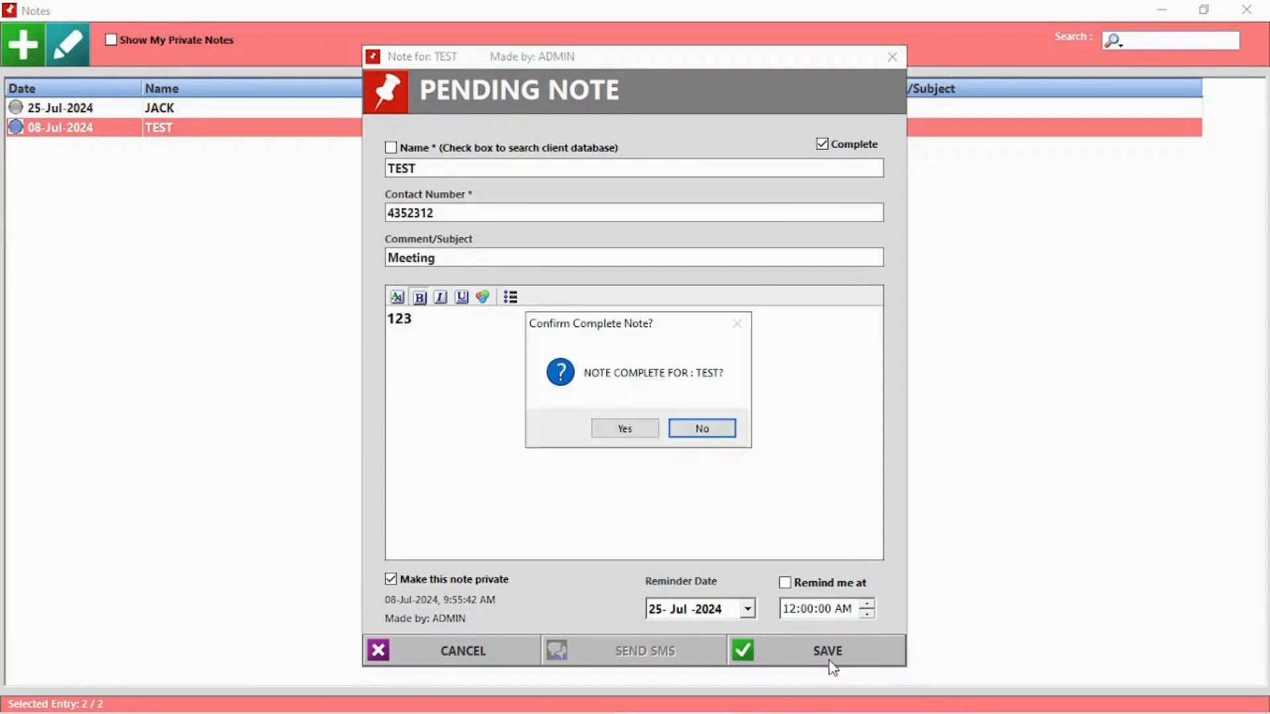
click(630, 430)
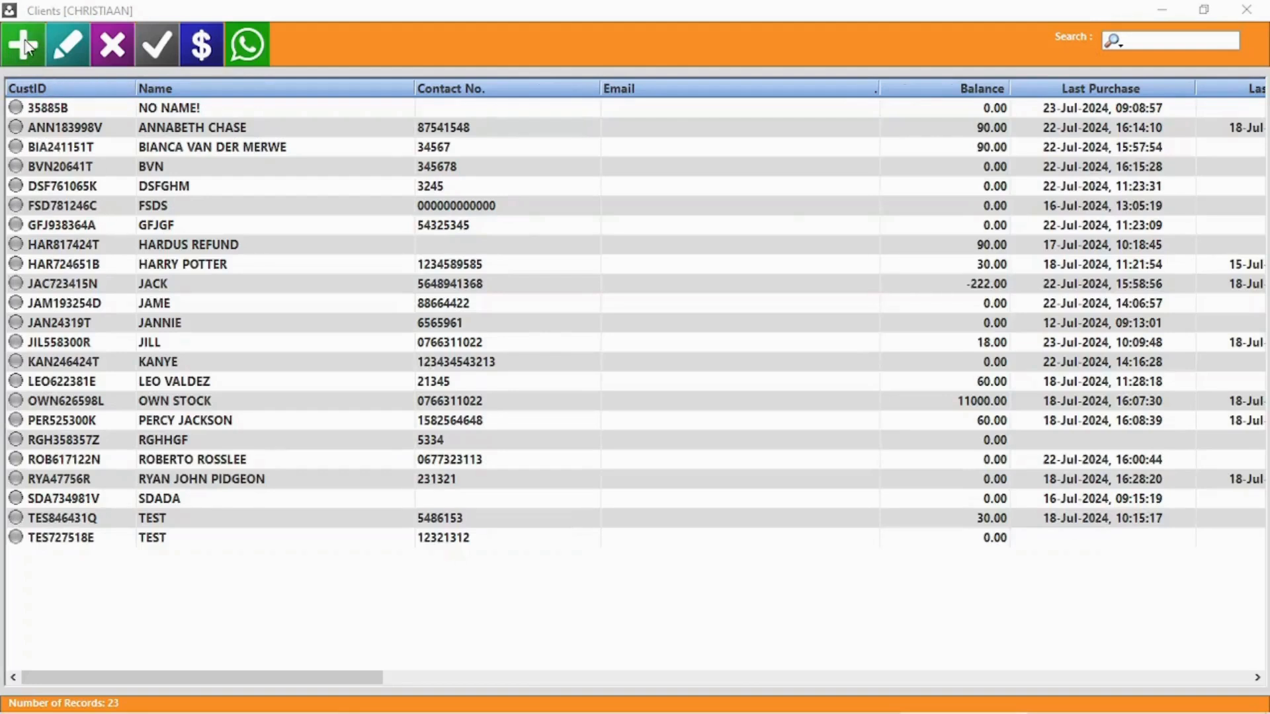
Start a new client and enter the full name, contact number, VAT and ID numbers, and province Black
click(25, 48)
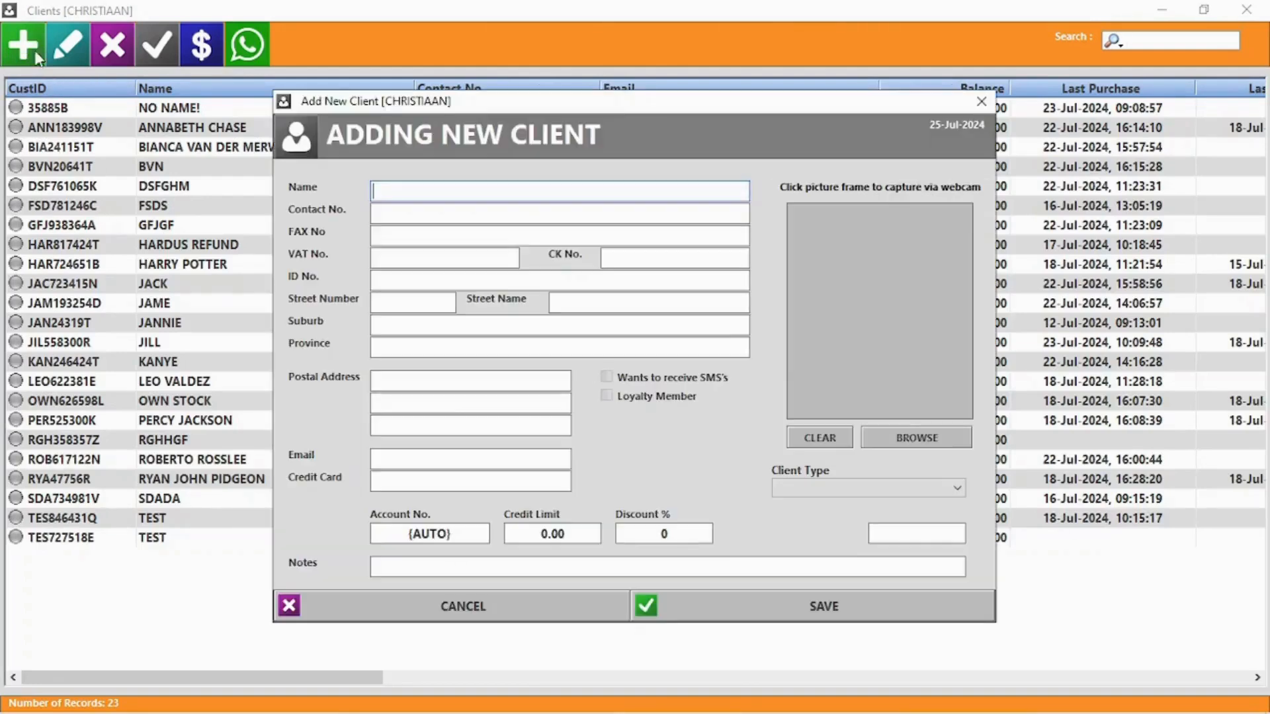
text(Jack sparrow)
key(Tab)
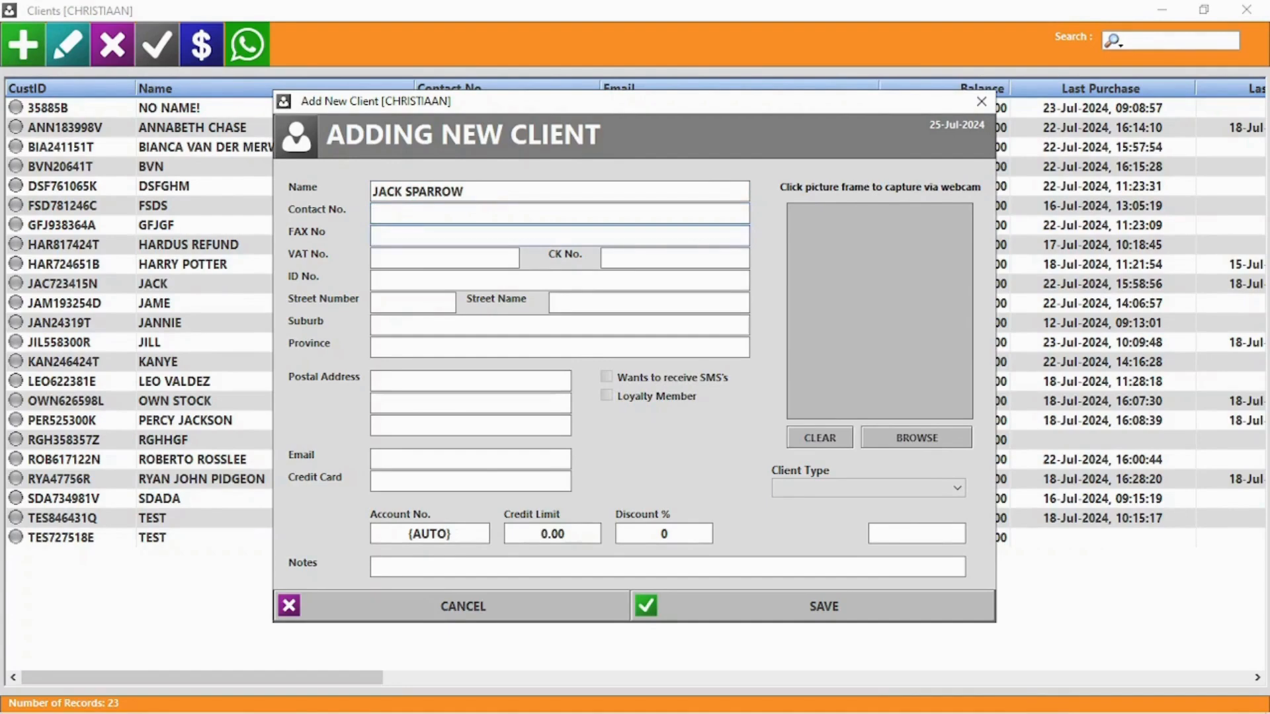
click(439, 212)
text(5556254515)
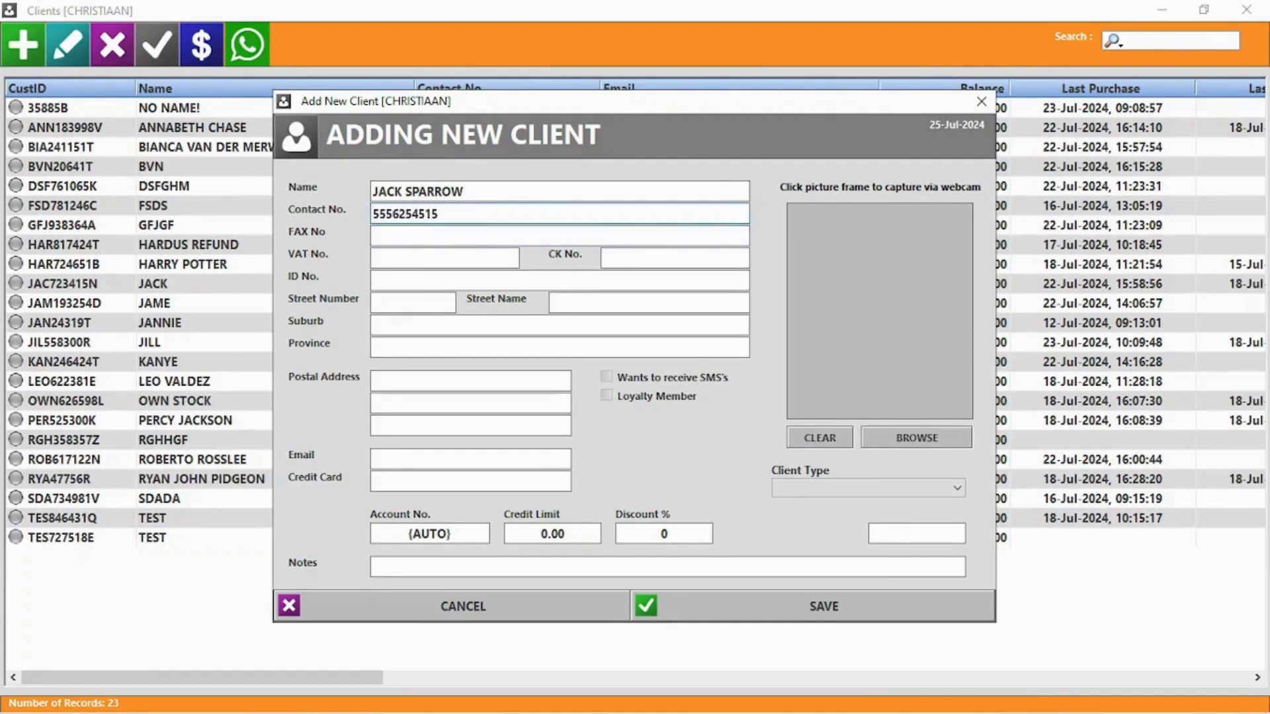
click(430, 261)
text(5845481)
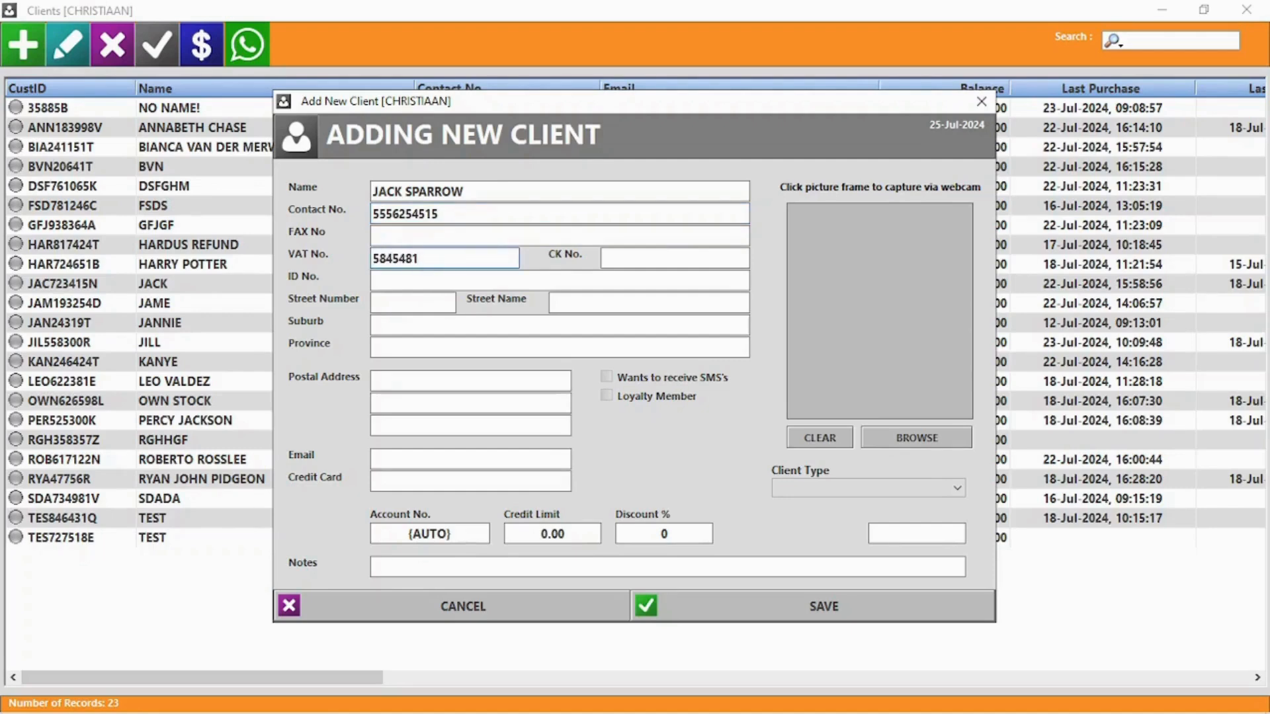
click(467, 281)
text(555)
click(411, 346)
text(Black Pearl)
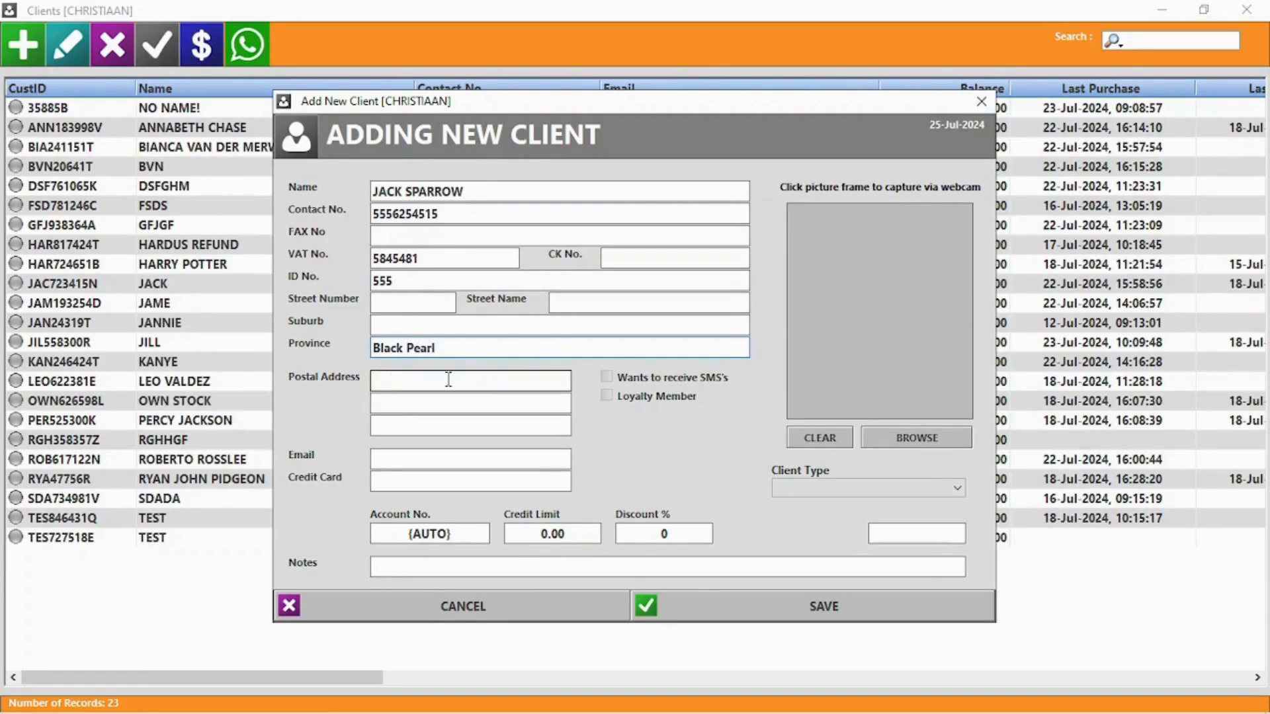
Make the client a loyalty member with e-mail, 10000 credit limit, 5% discount and a photo, then save
click(652, 396)
click(412, 461)
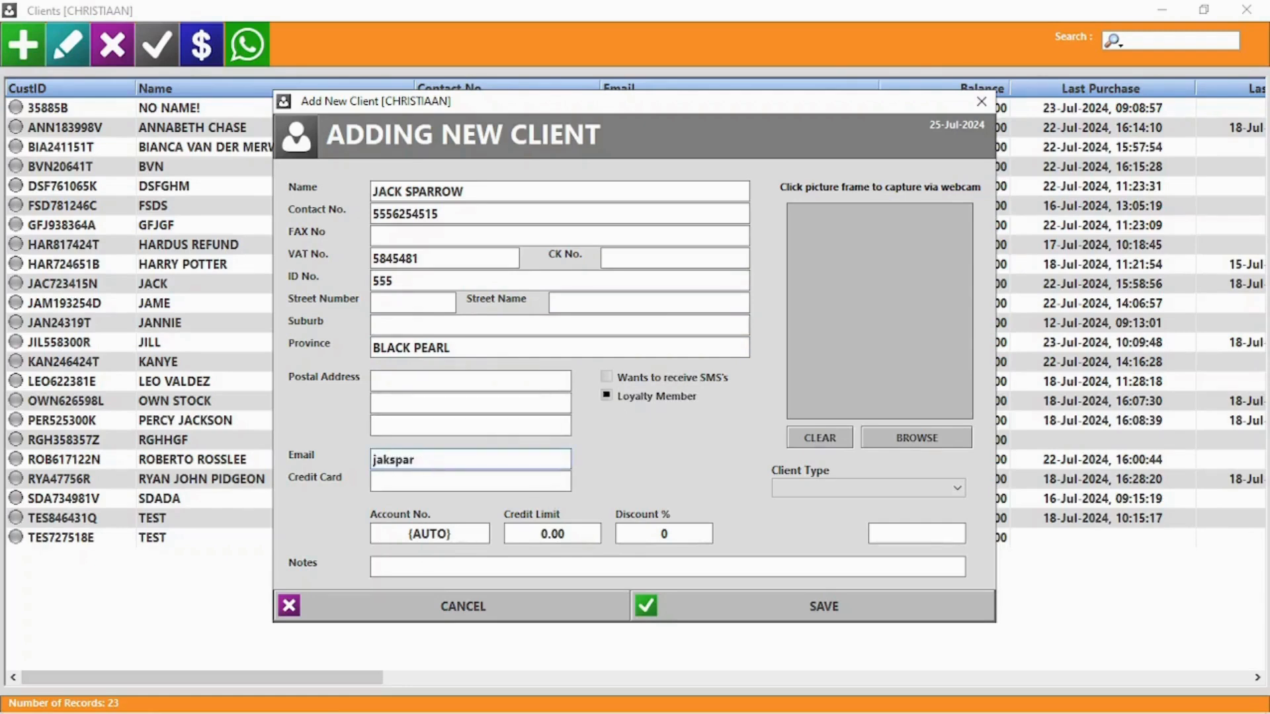
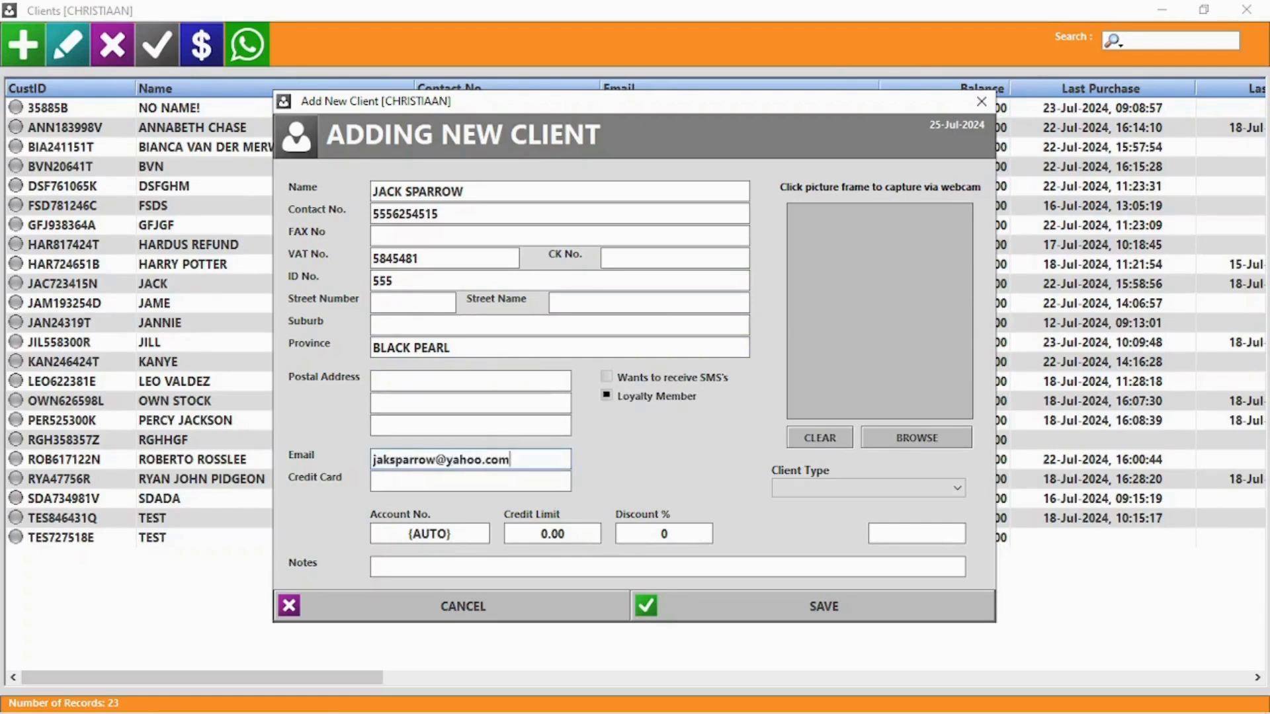
click(553, 534)
text(10000)
click(672, 534)
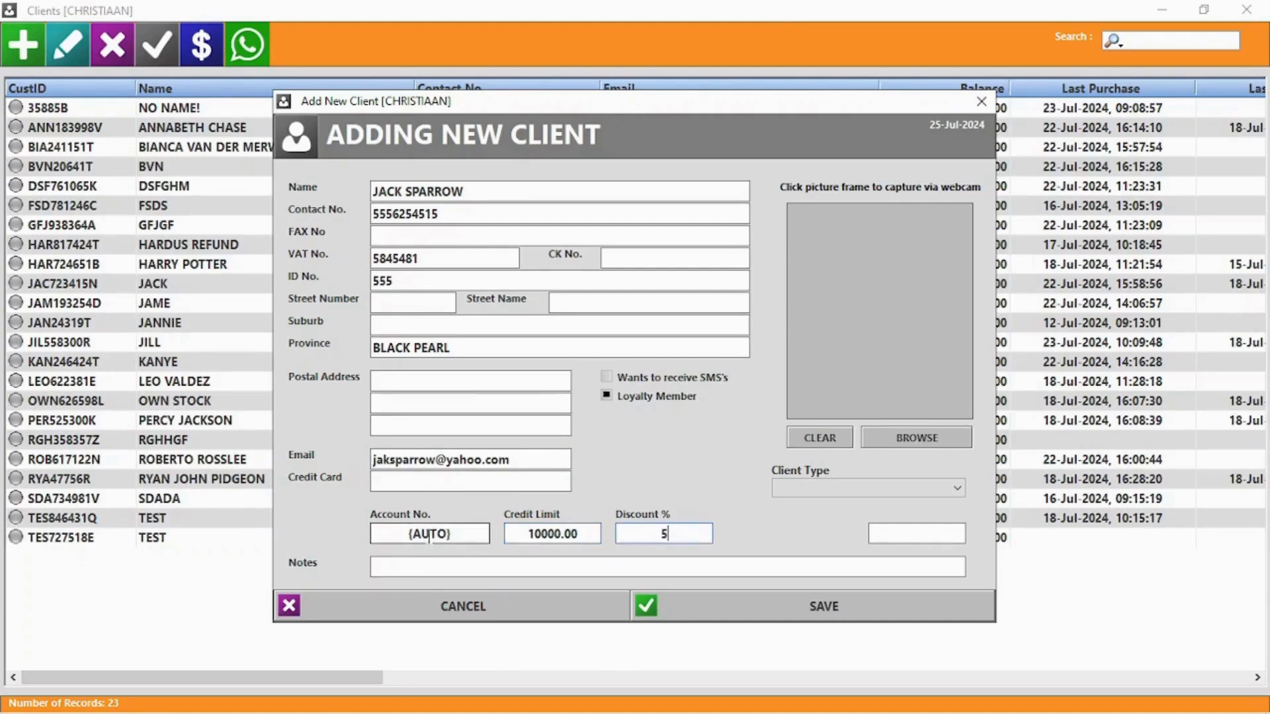
click(860, 488)
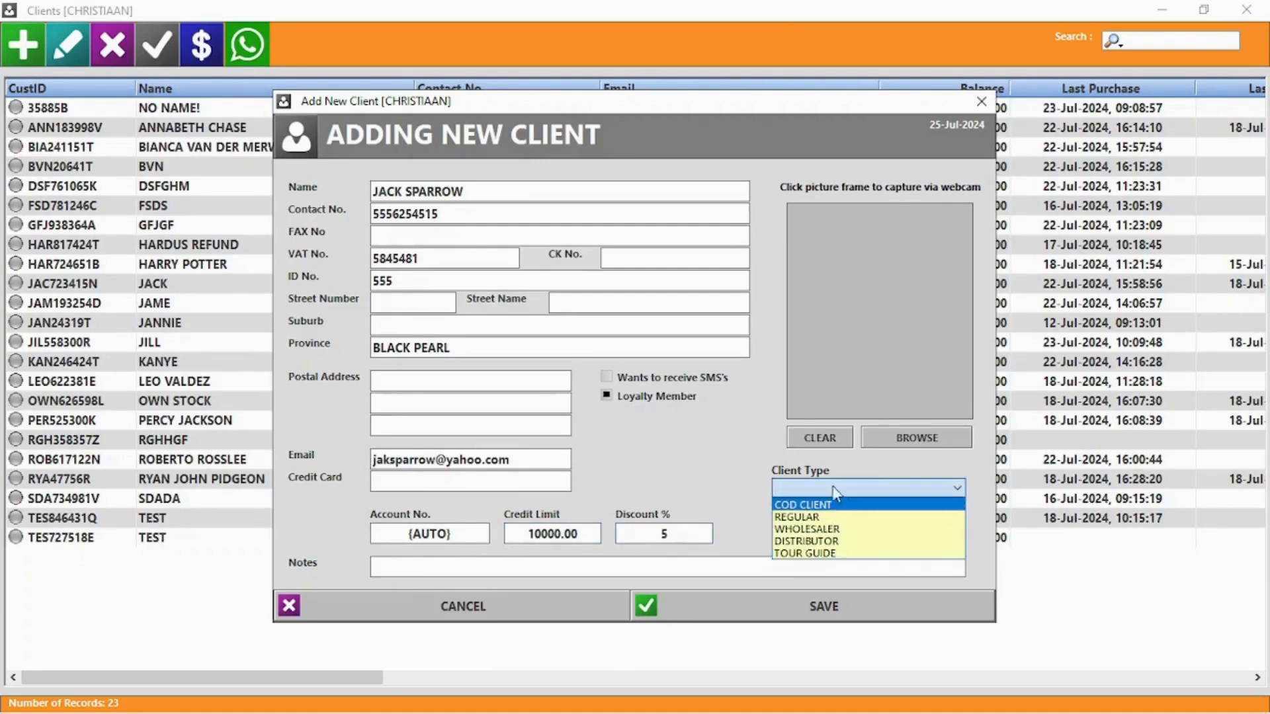
click(836, 487)
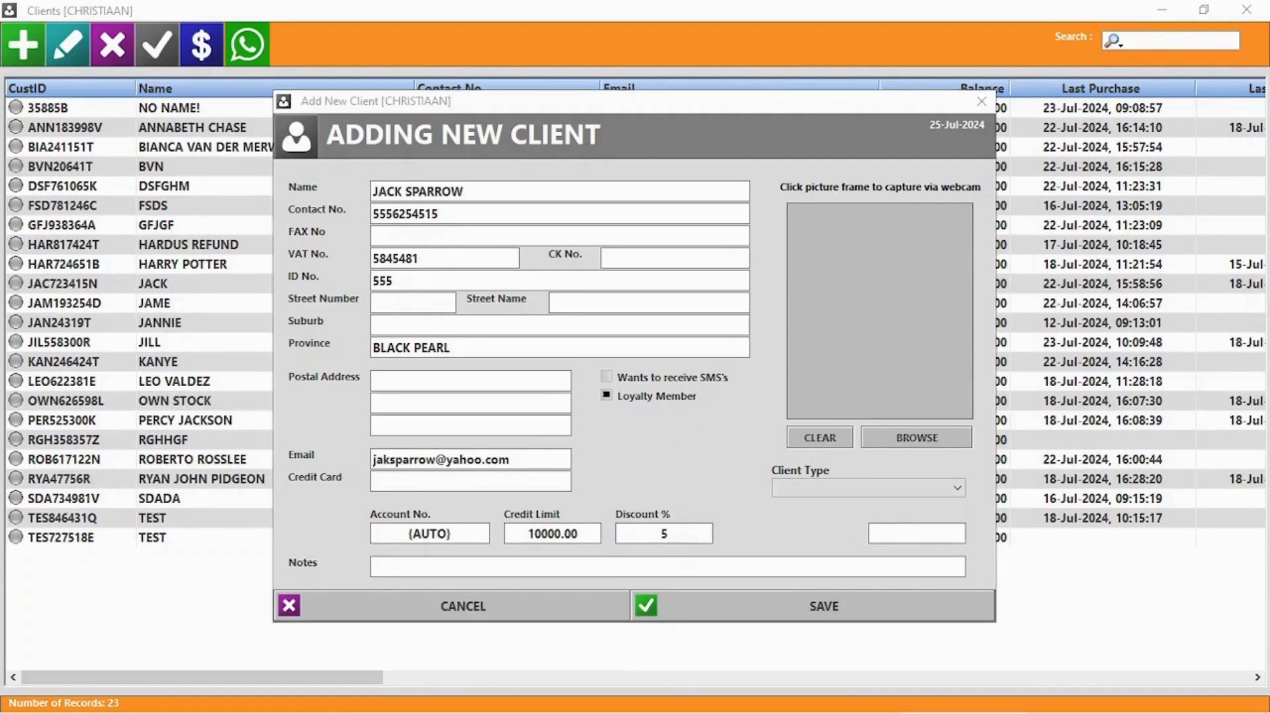
click(871, 437)
click(1123, 597)
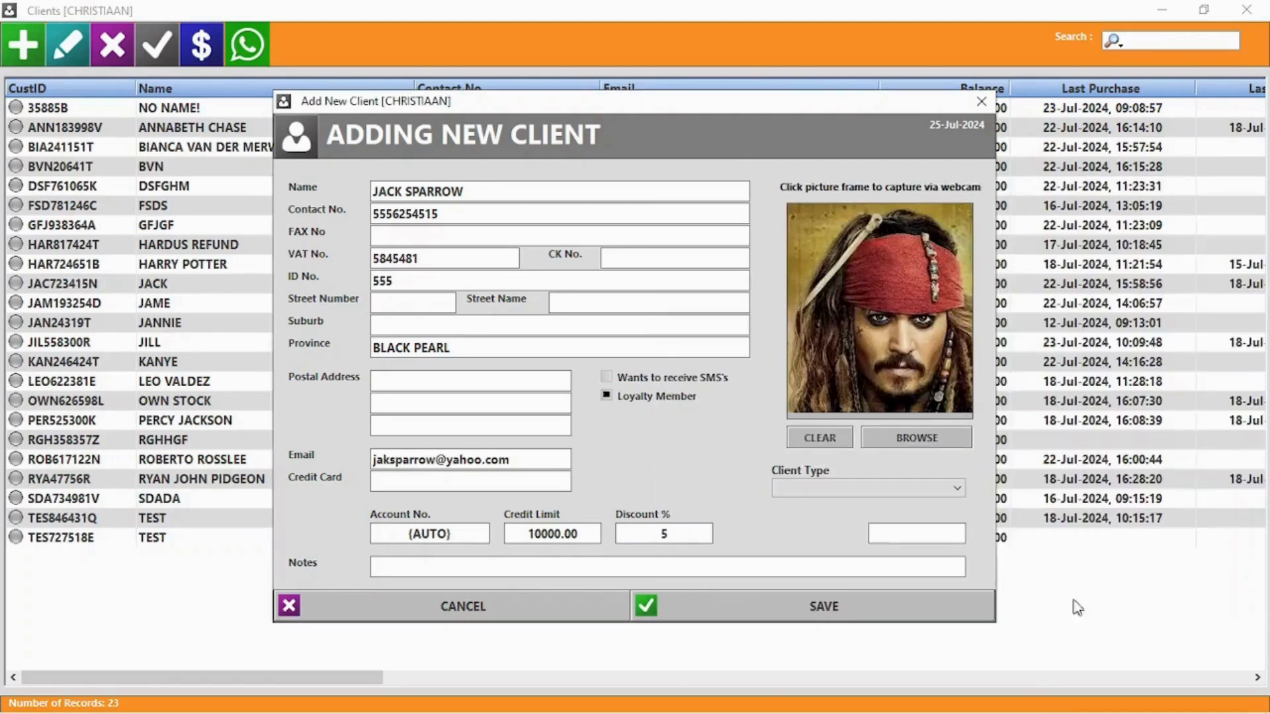
click(820, 612)
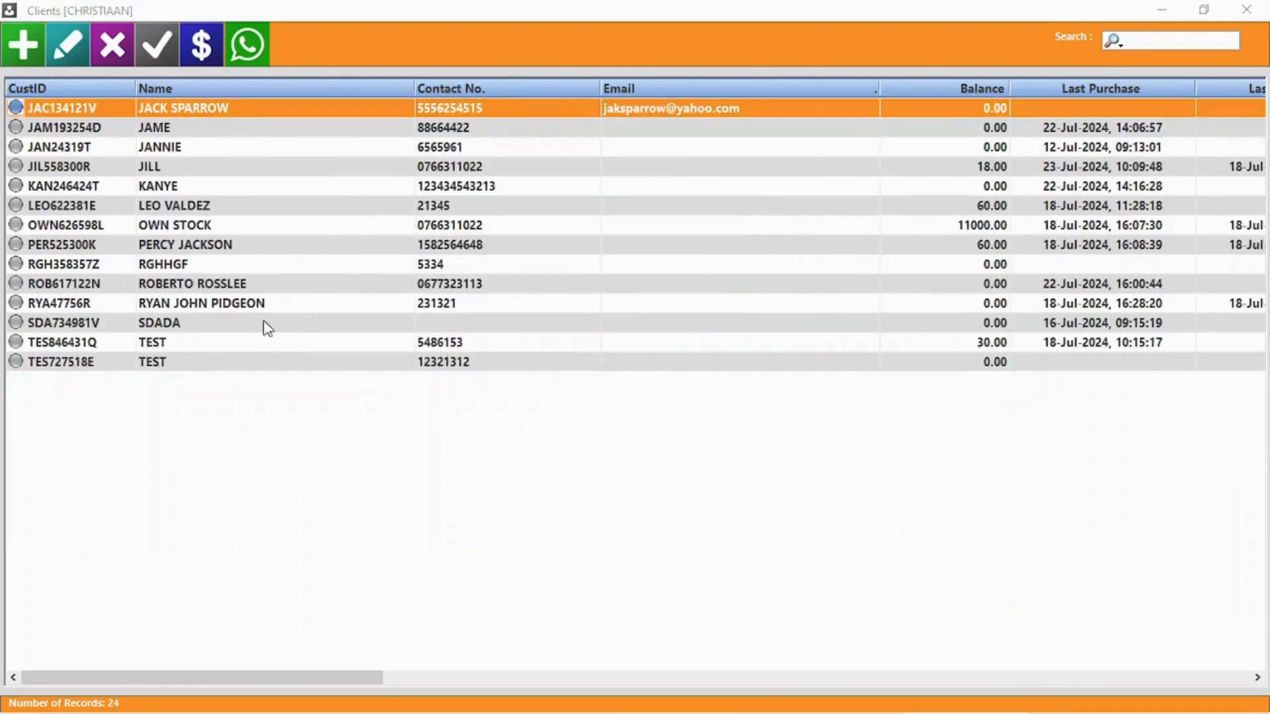
Reopen the new client, prefix the name with 'Captain', set company BlackPearl and credit limit 9000
double_click(241, 110)
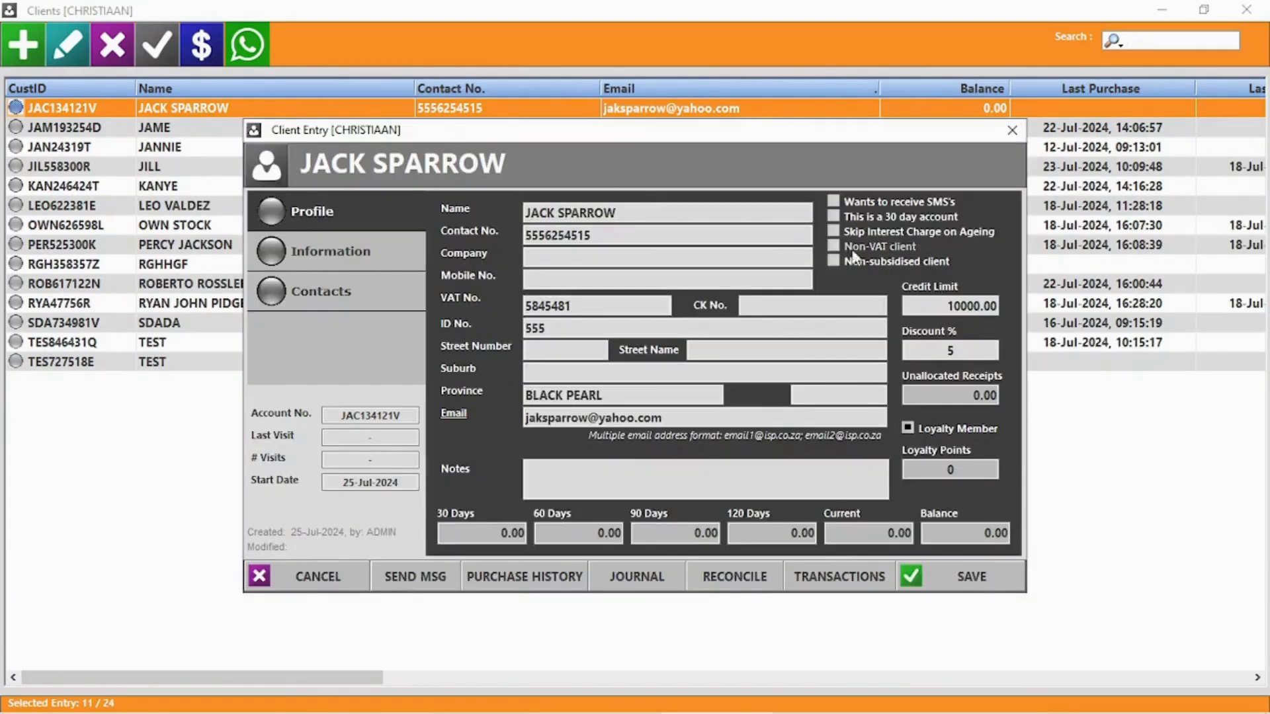
click(527, 212)
click(527, 212)
text(Captain)
click(526, 258)
text(BlackPea)
key(BackSpace)
key(BackSpace)
key(BackSpace)
text(Pearl)
click(972, 305)
text(9000)
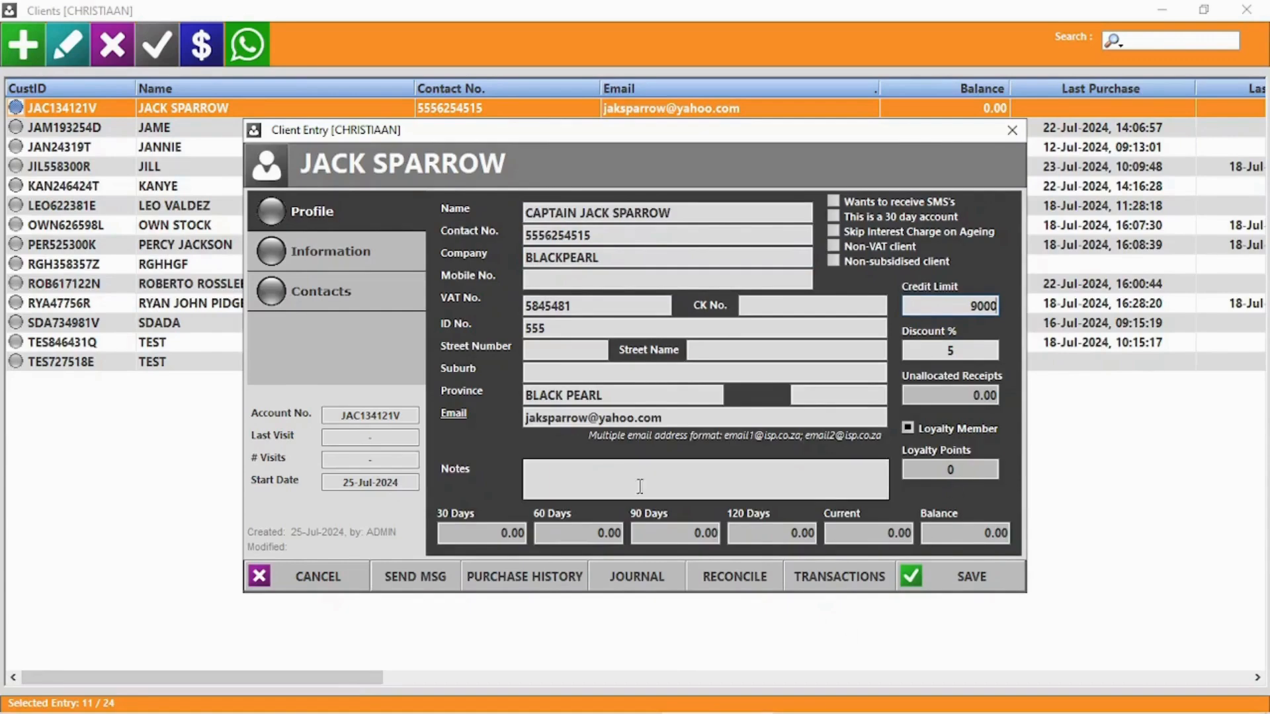
Review the client's Information and Contacts pages, then return to the Profile page
click(303, 254)
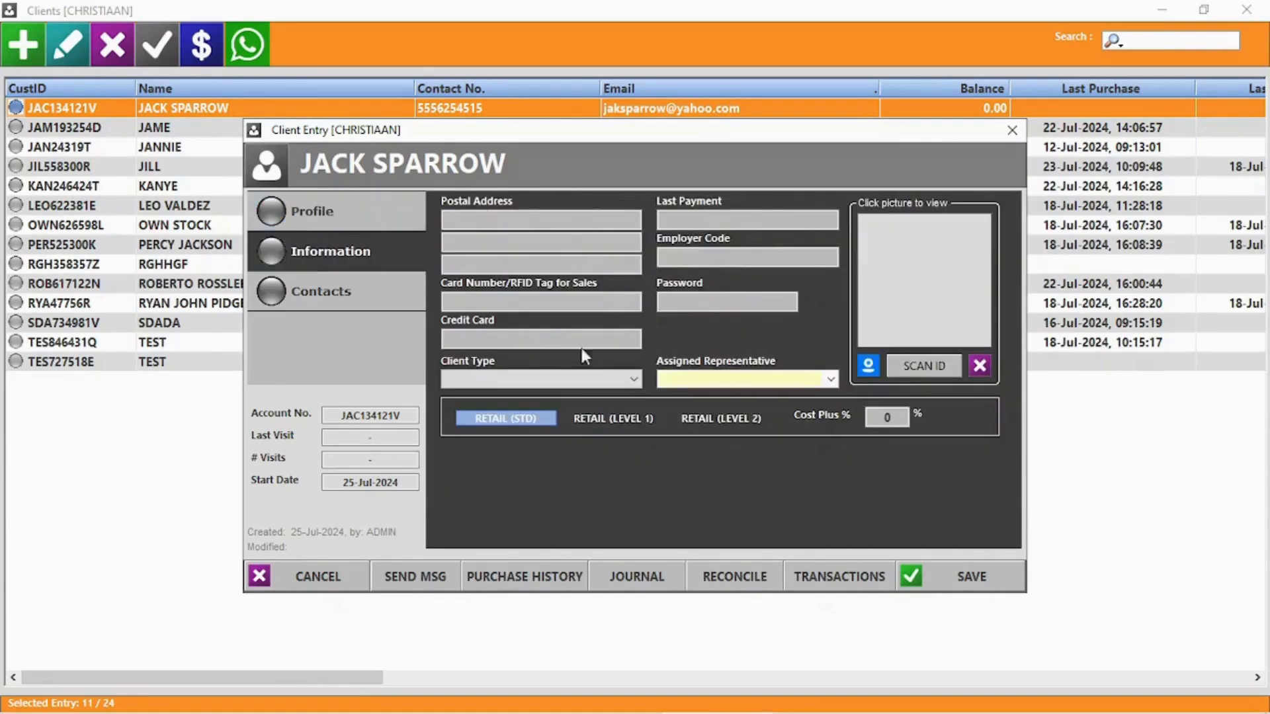
click(834, 379)
click(835, 379)
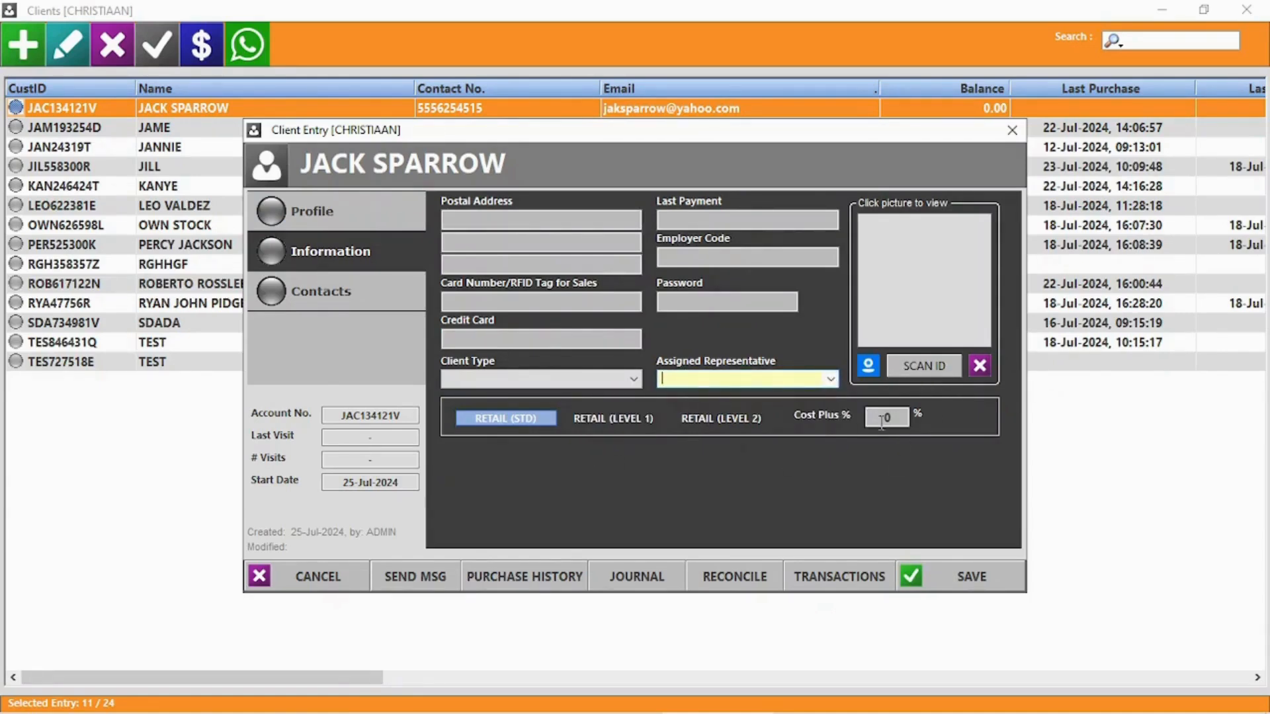
click(344, 299)
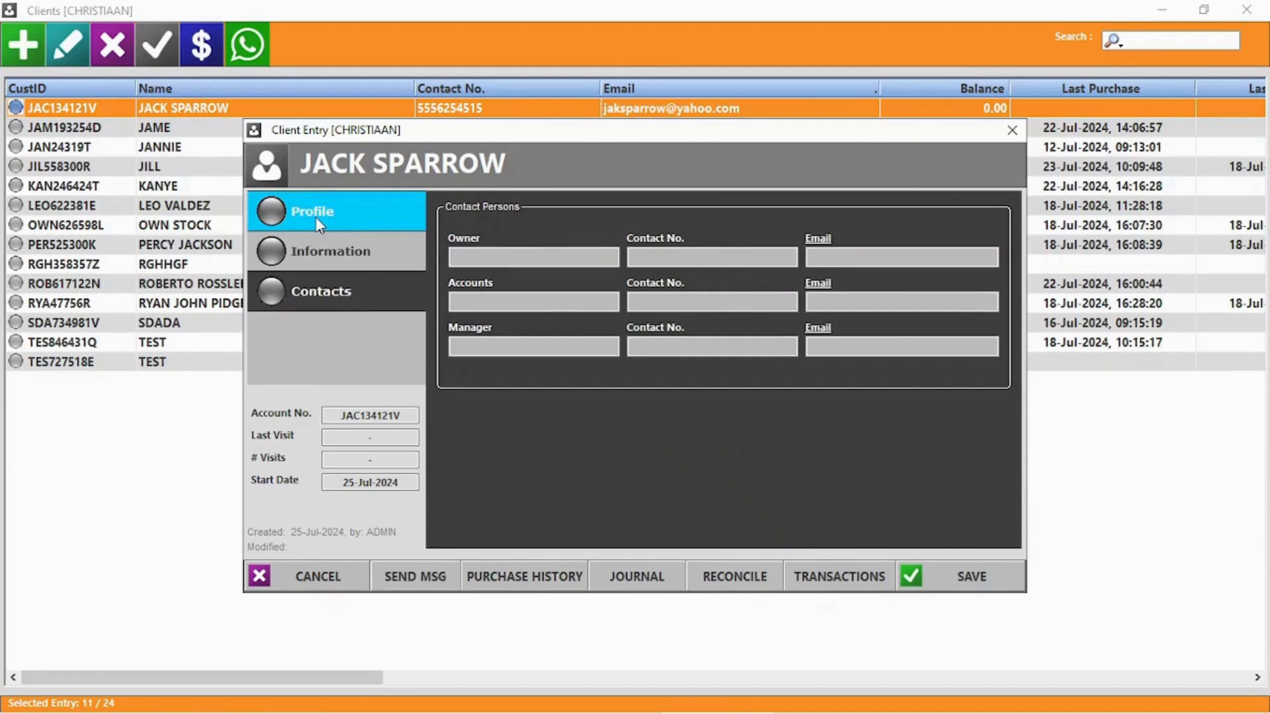
click(316, 217)
Start a message to the client, answer the WhatsApp prompt, and close the WhatsApp Messenger
click(397, 585)
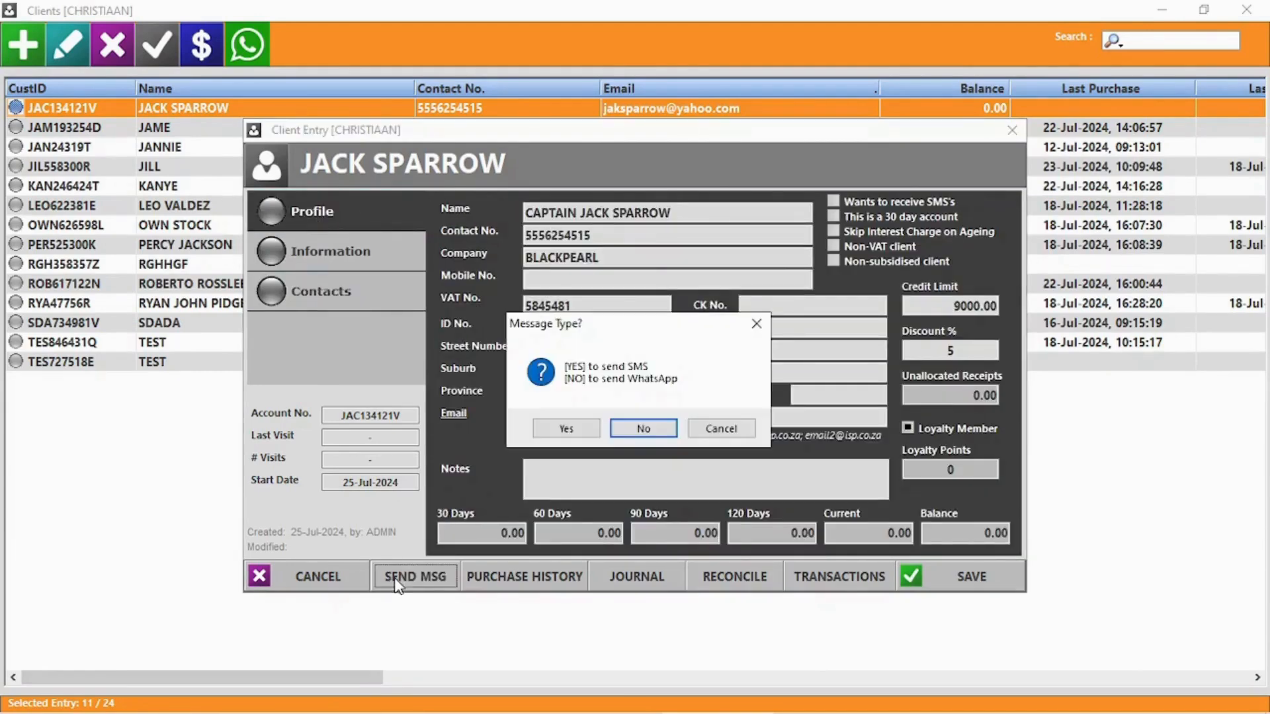
click(647, 431)
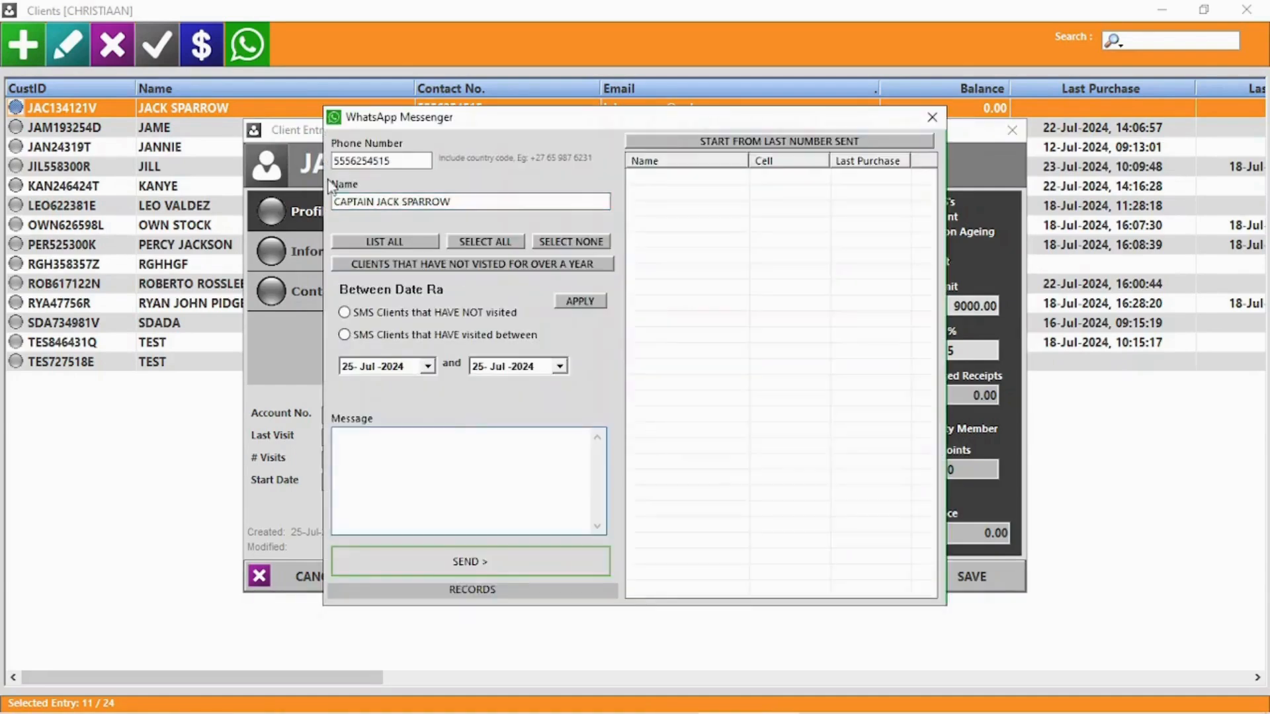
click(932, 117)
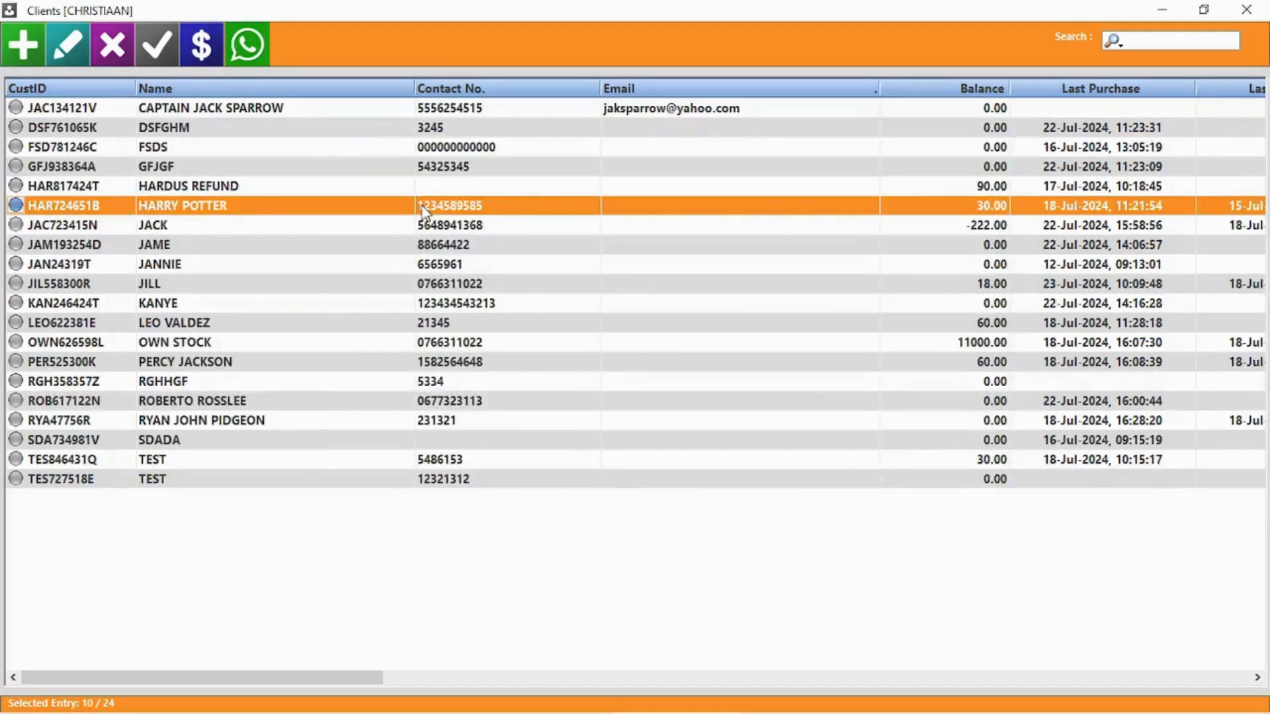
Open the client owing 30.00, check purchase history, and enter a 500.00 EFT PAYMENT journal
double_click(424, 212)
click(487, 576)
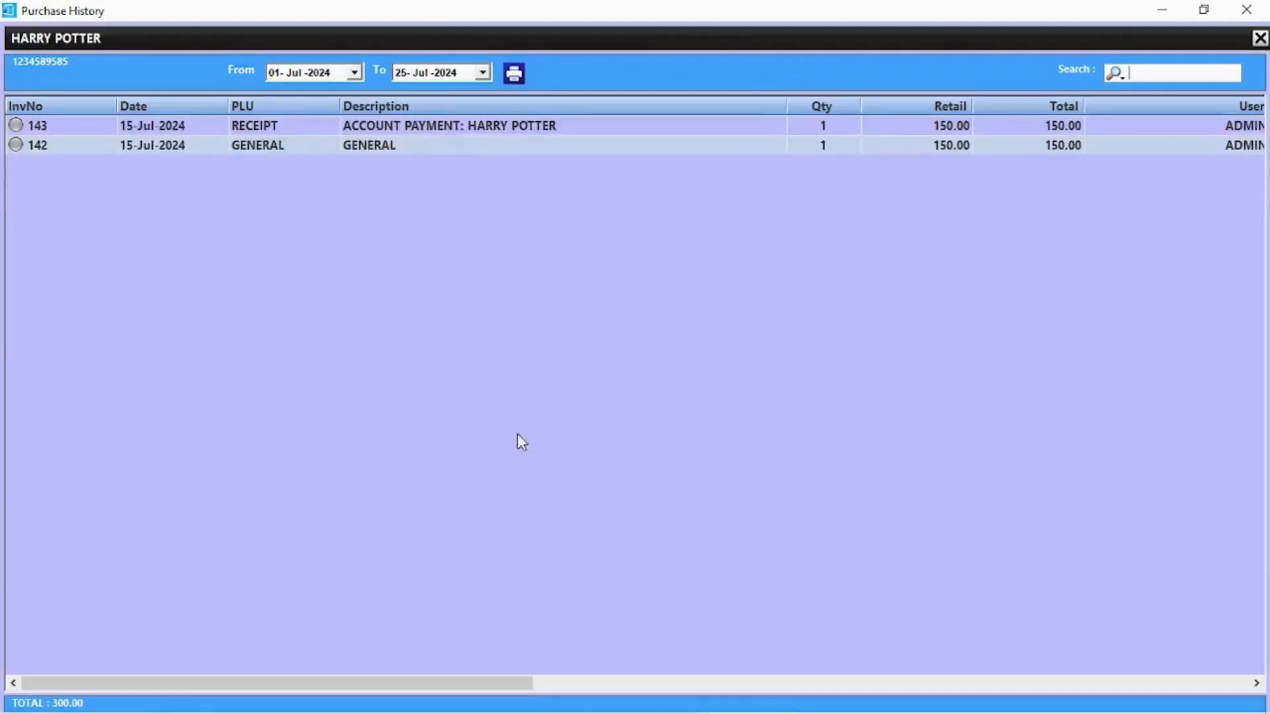
click(1246, 9)
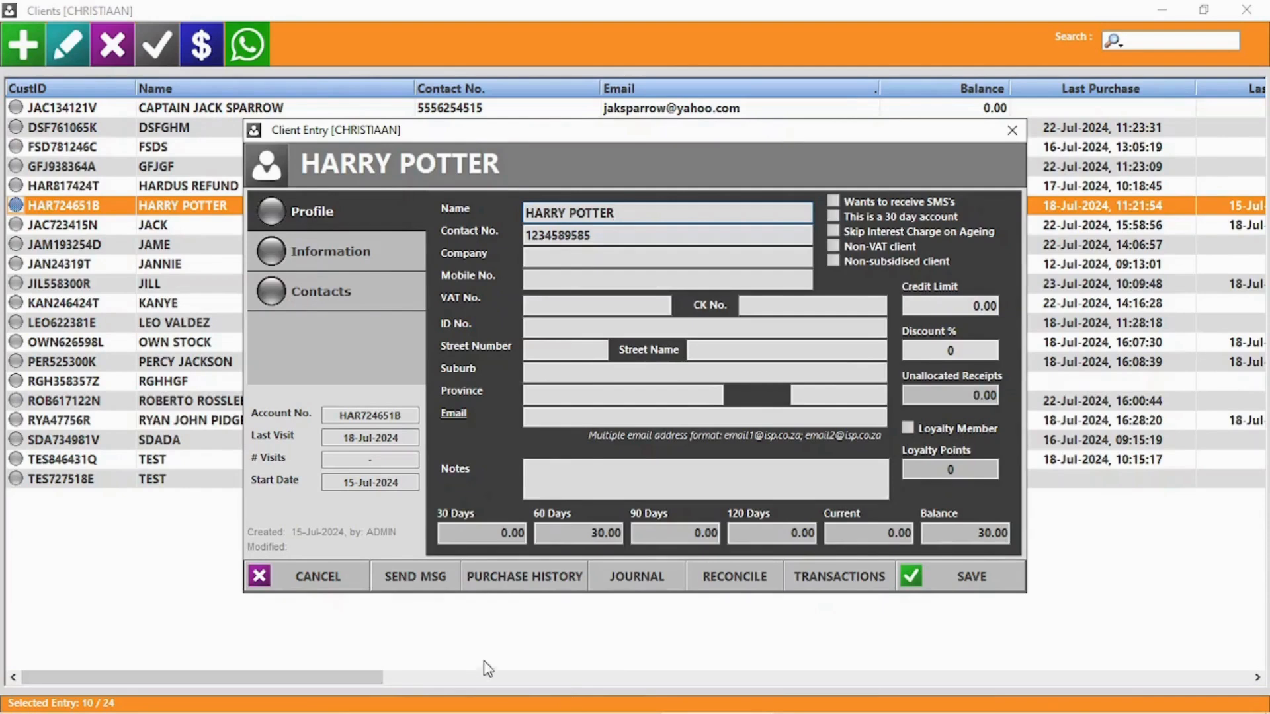
click(633, 586)
click(419, 438)
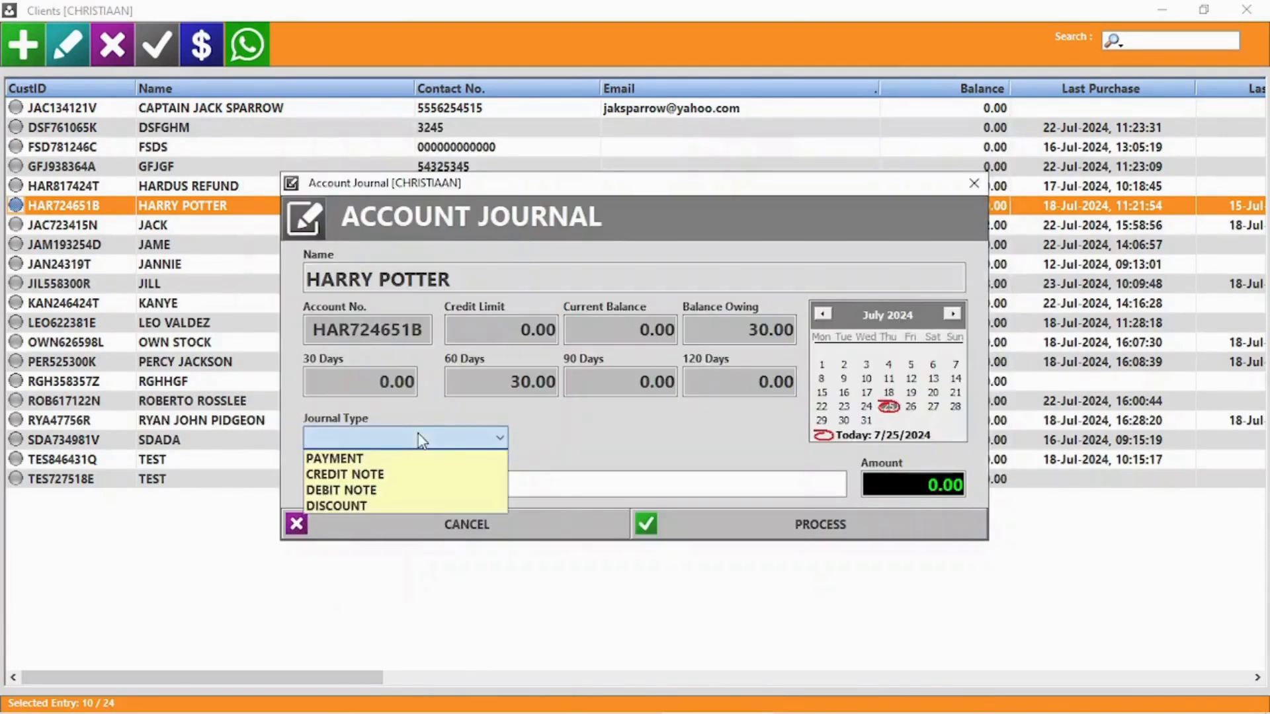
click(351, 460)
click(602, 440)
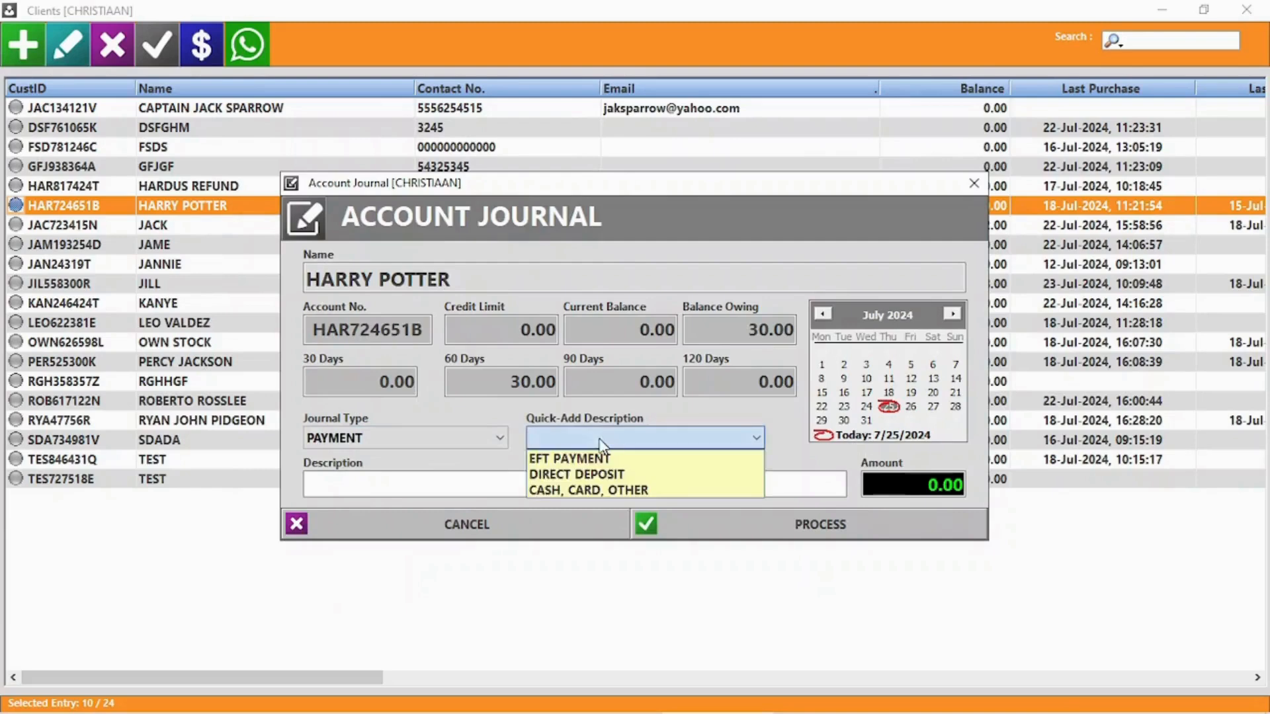
click(582, 458)
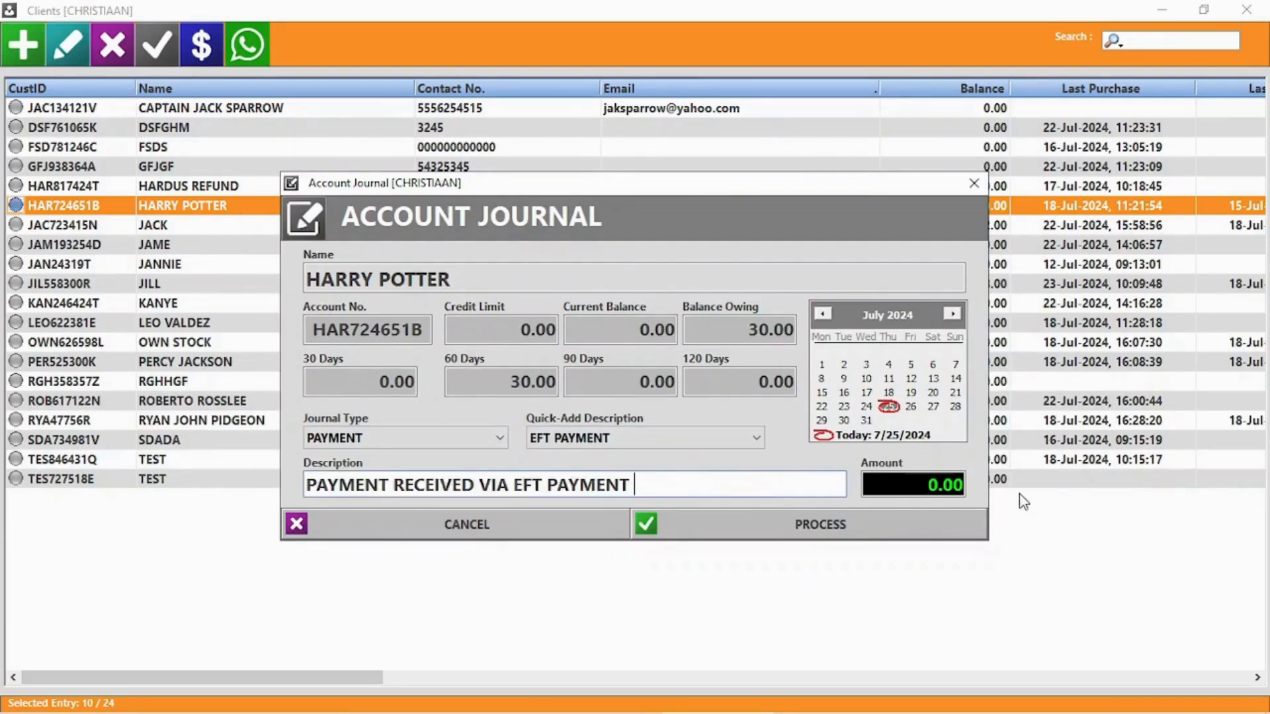
click(920, 490)
text(500)
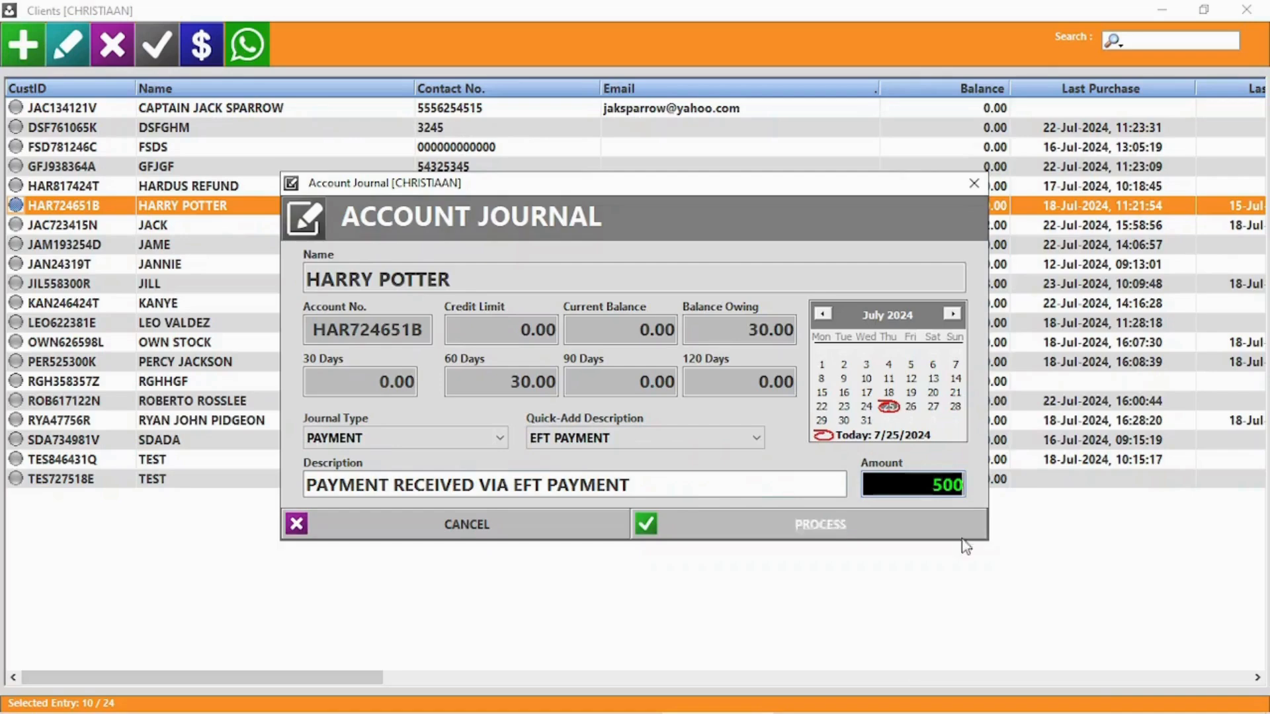
Process the 500.00 payment, declining to print the journal or reconcile the account
click(805, 521)
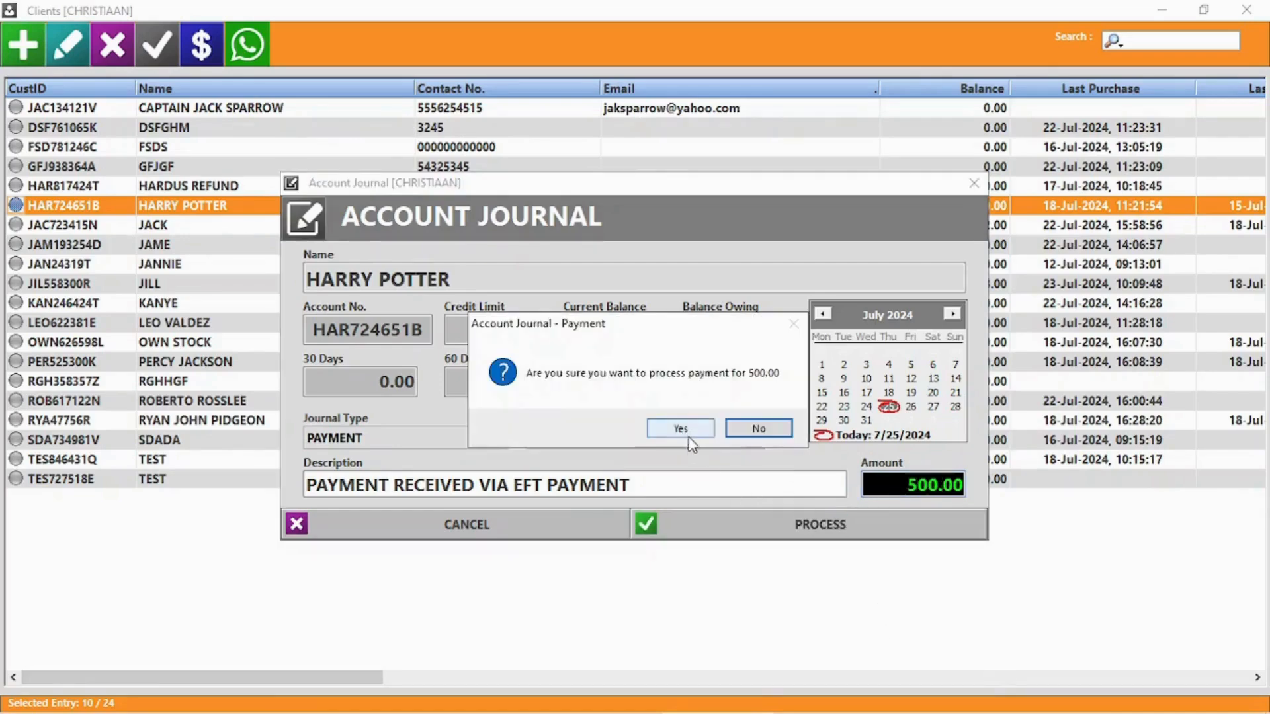
click(681, 430)
click(682, 431)
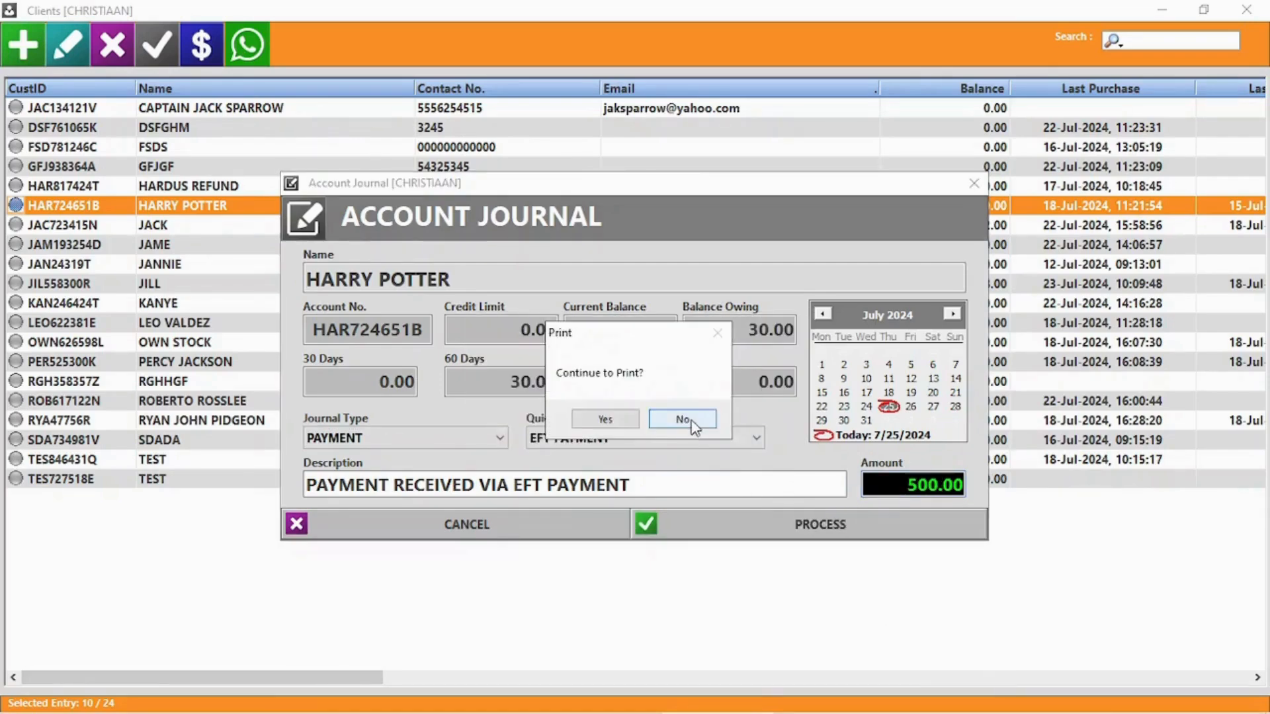
click(693, 423)
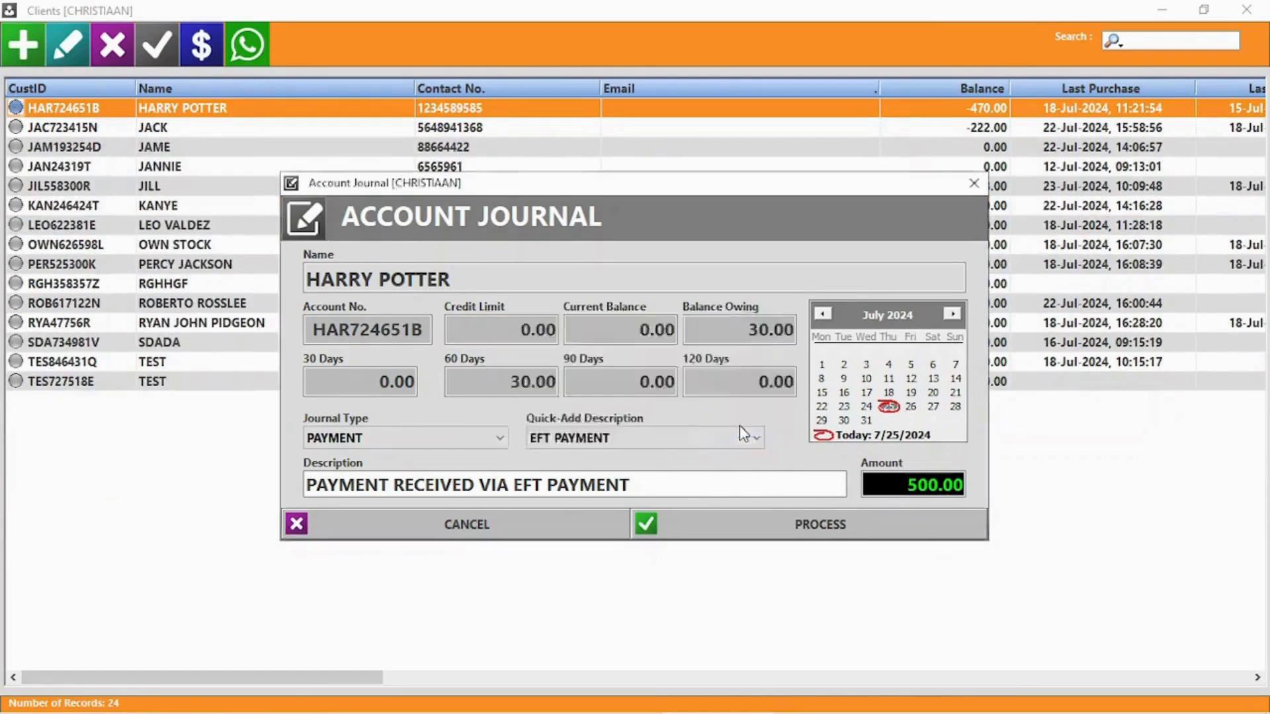
click(743, 430)
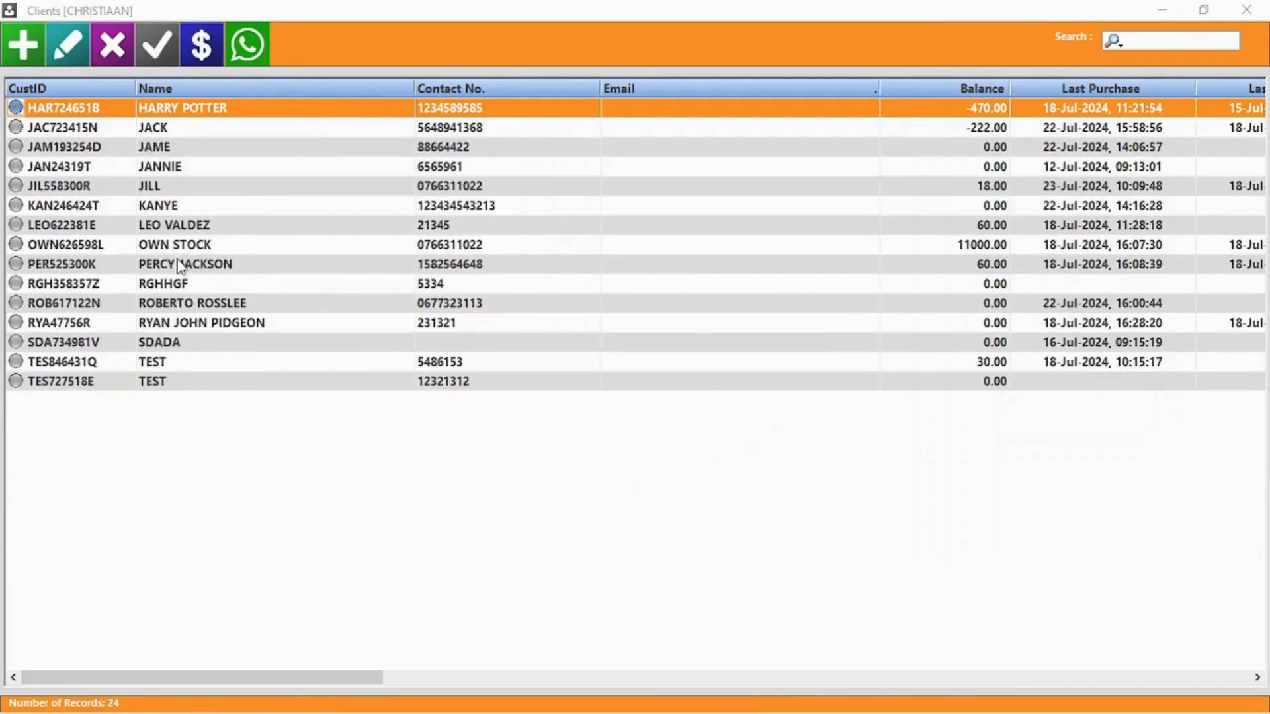
Allocate 30.00 of the payment to the 02-May-2024 invoice and process the reconciliation
double_click(185, 109)
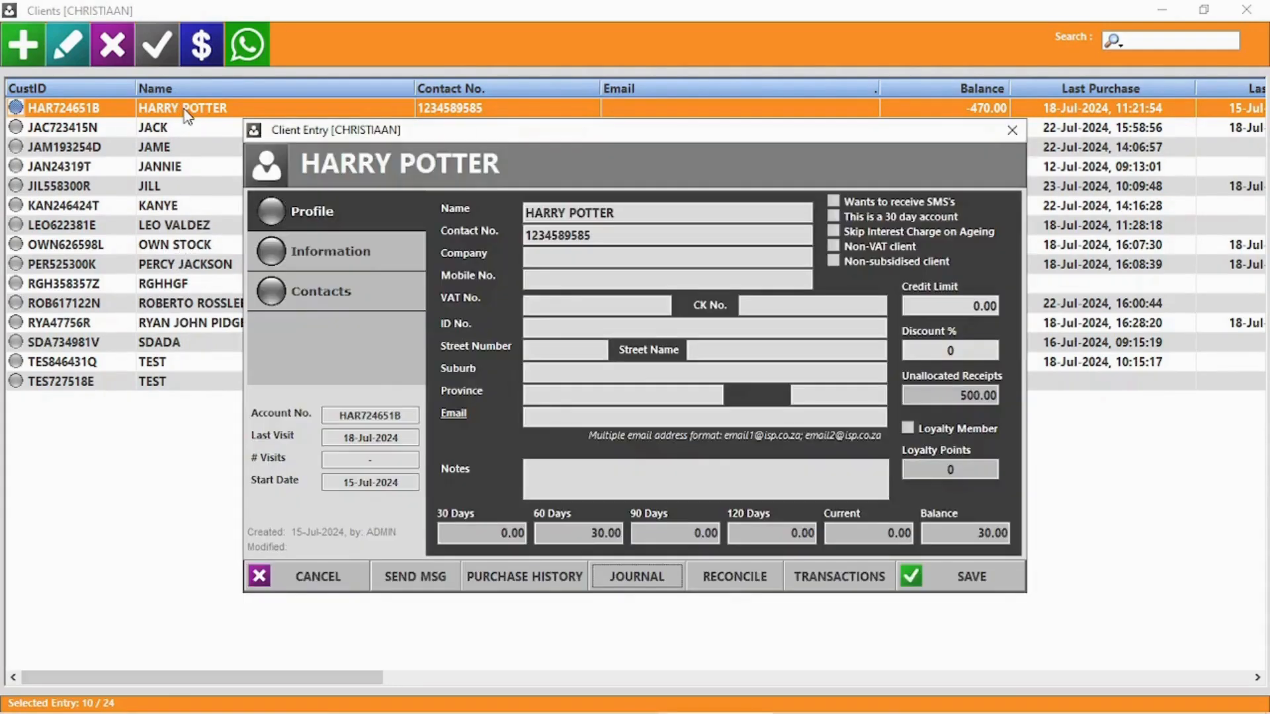
click(734, 576)
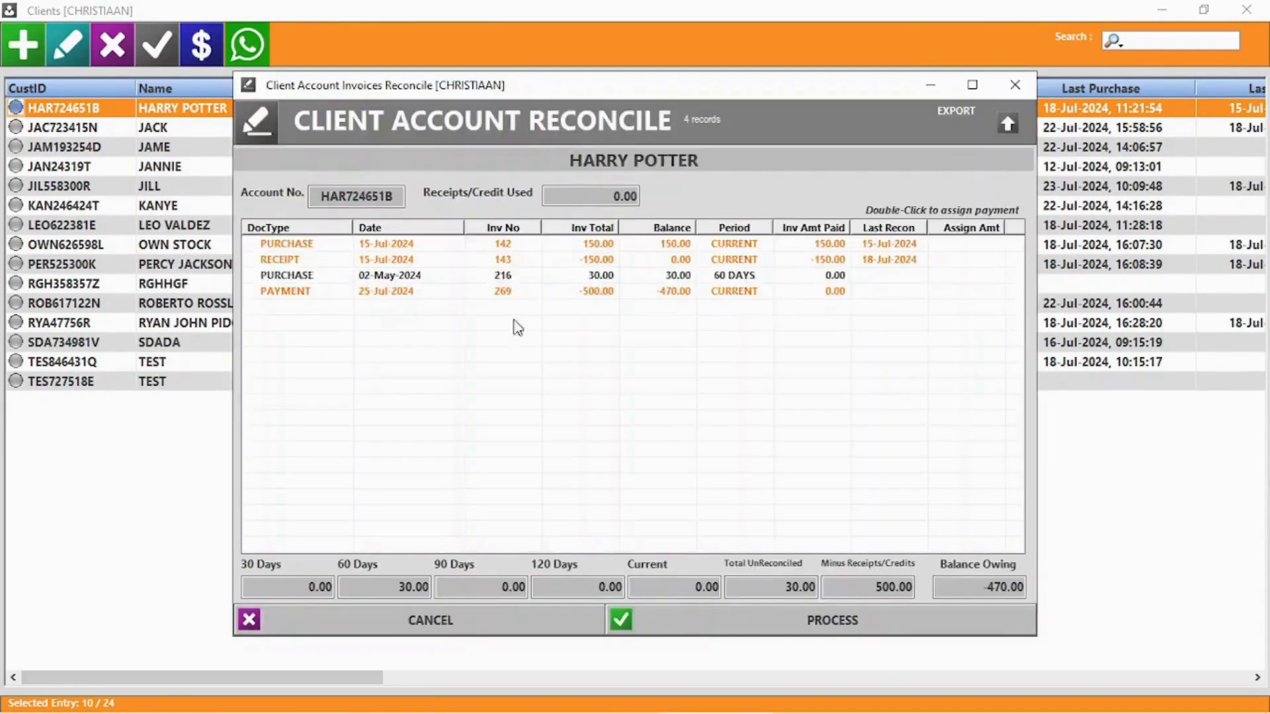
double_click(748, 275)
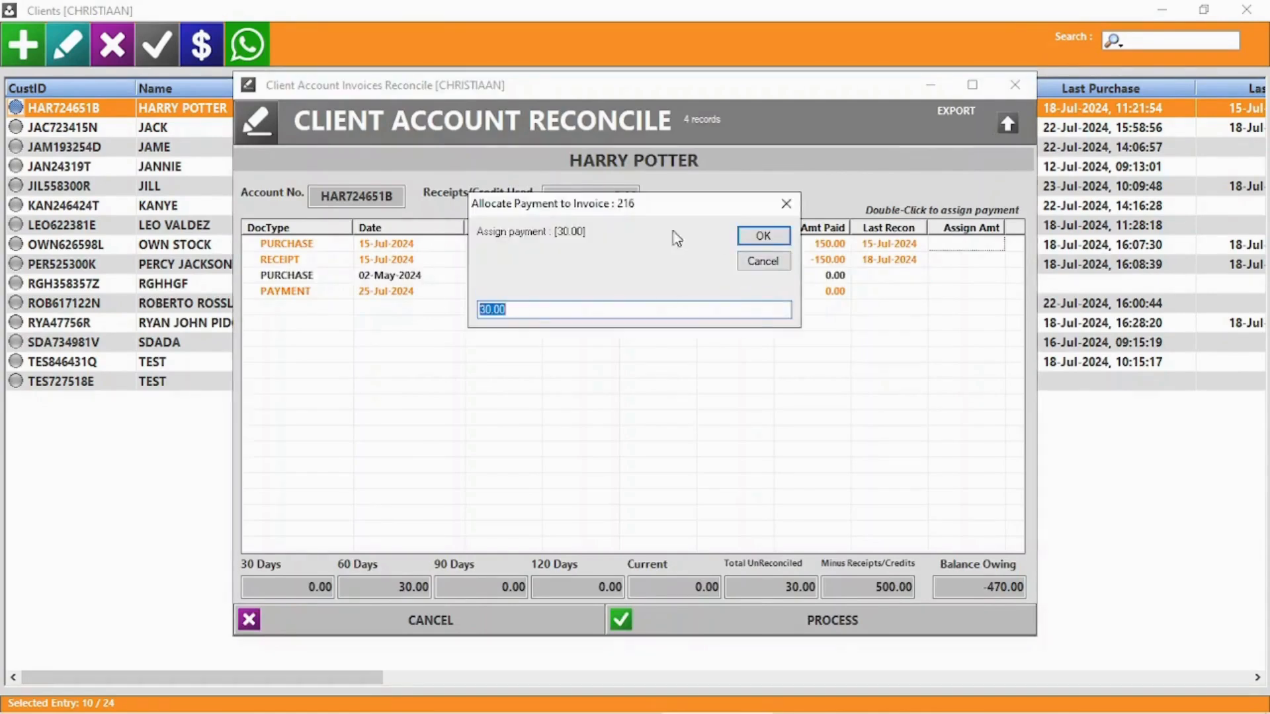
click(784, 239)
double_click(892, 582)
double_click(792, 588)
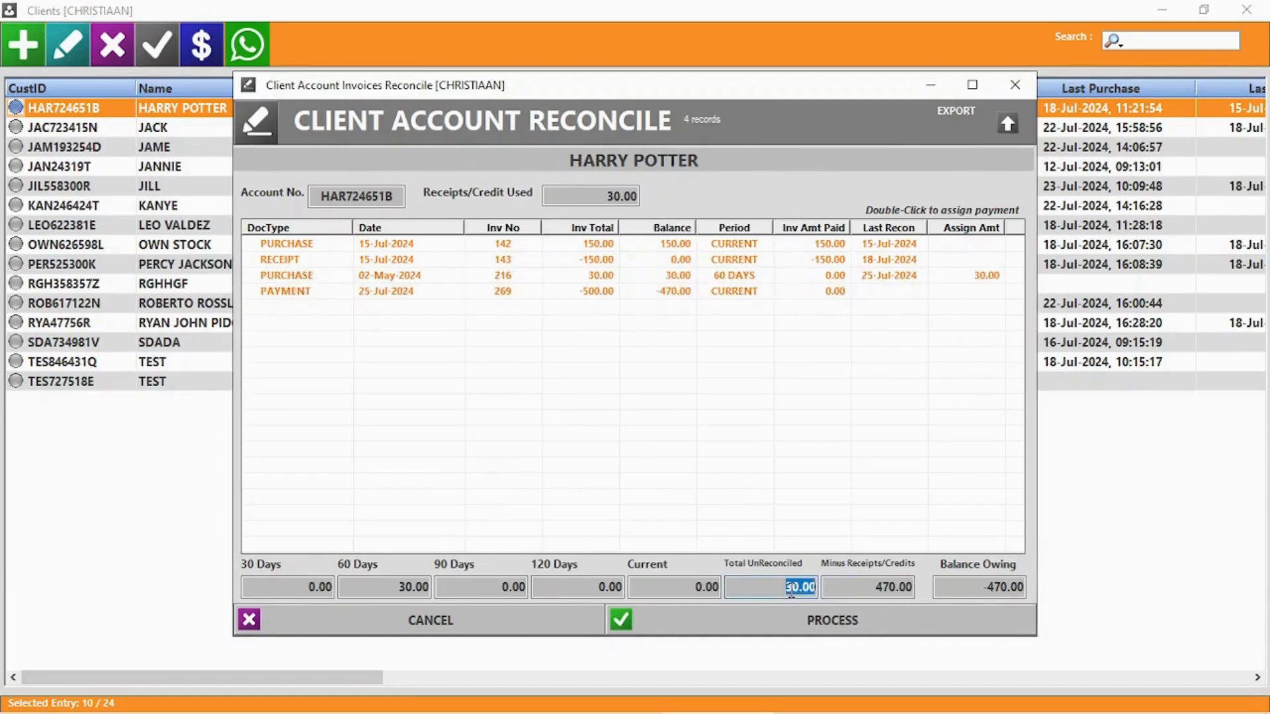
double_click(377, 590)
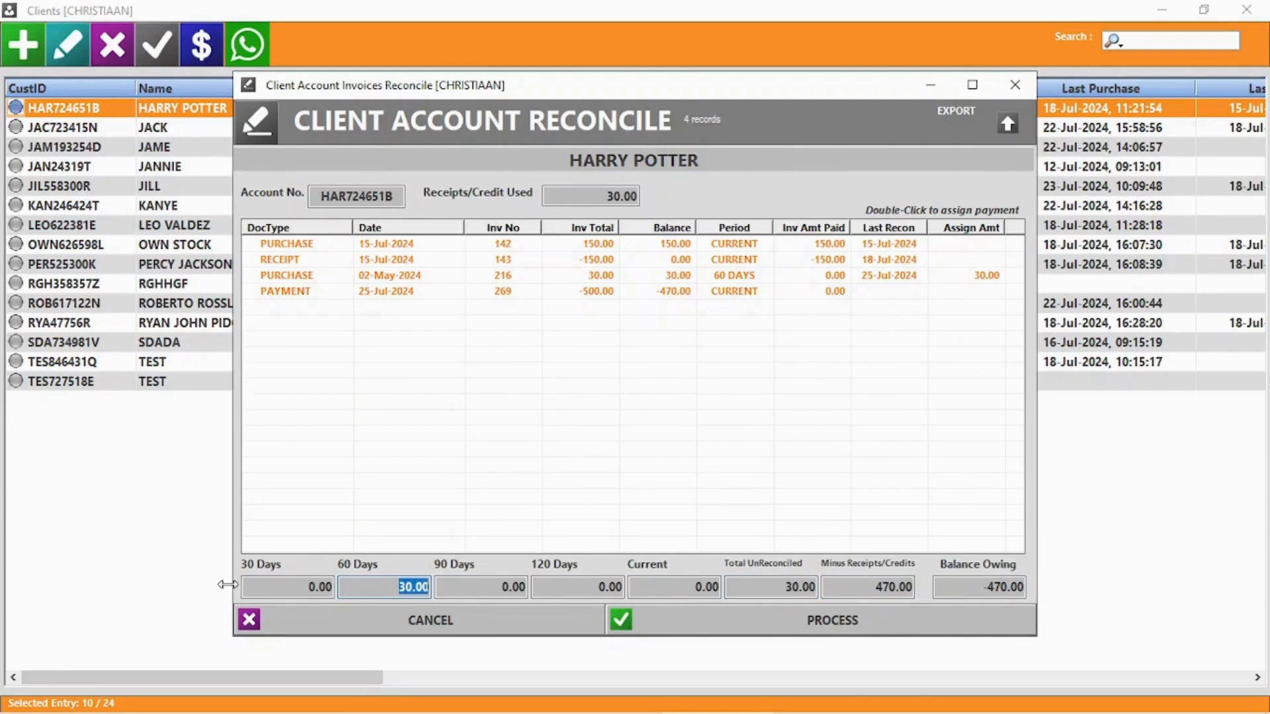
click(830, 625)
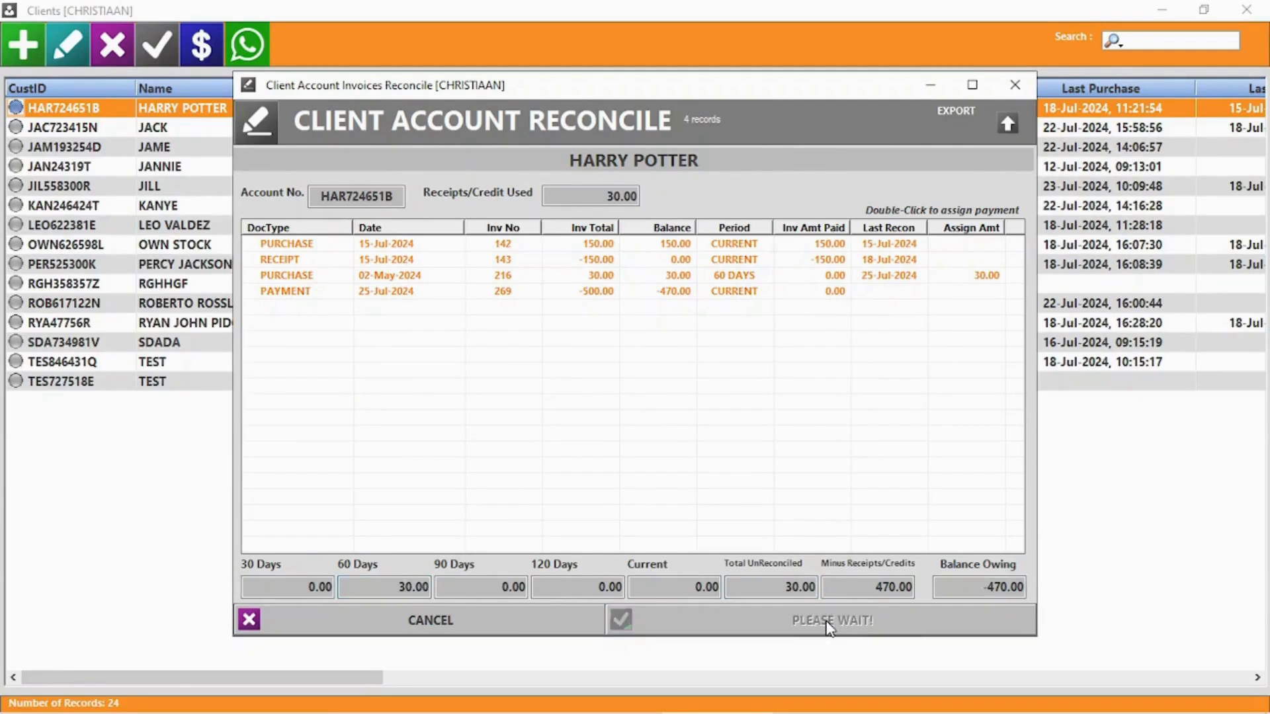
Reopen the client and review the account statement showing the -470.00 balance
double_click(238, 111)
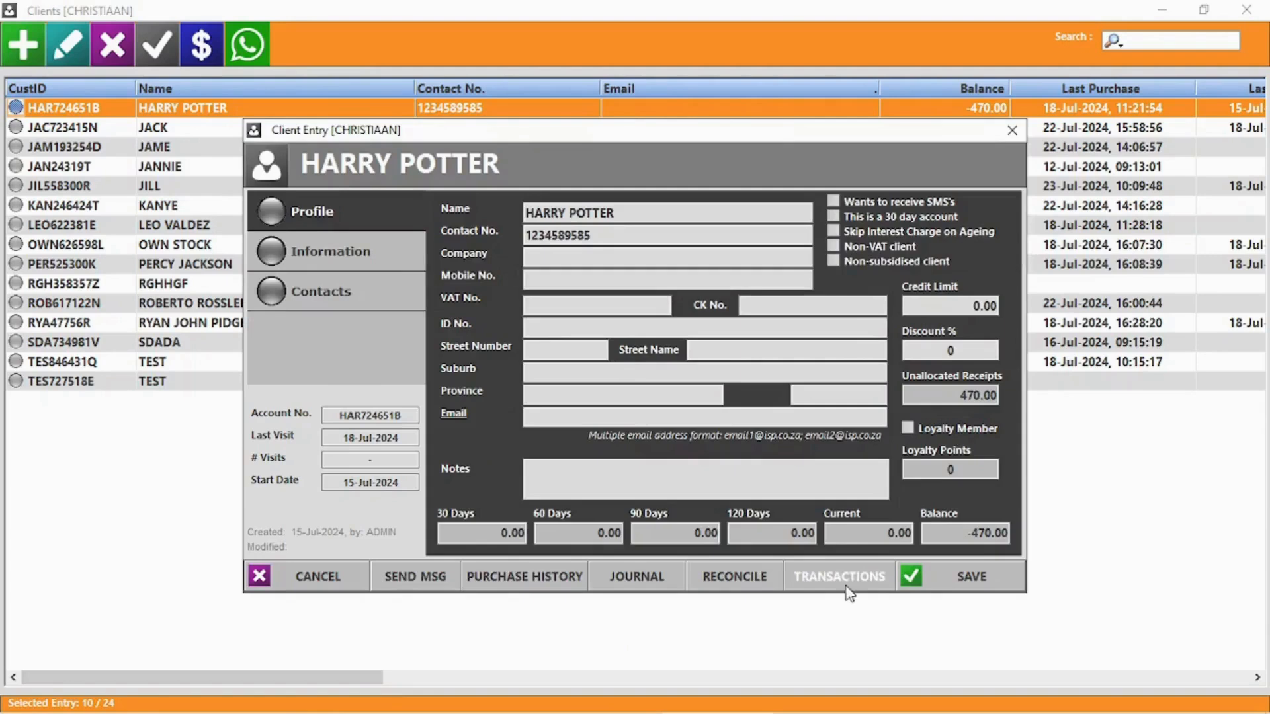
click(841, 589)
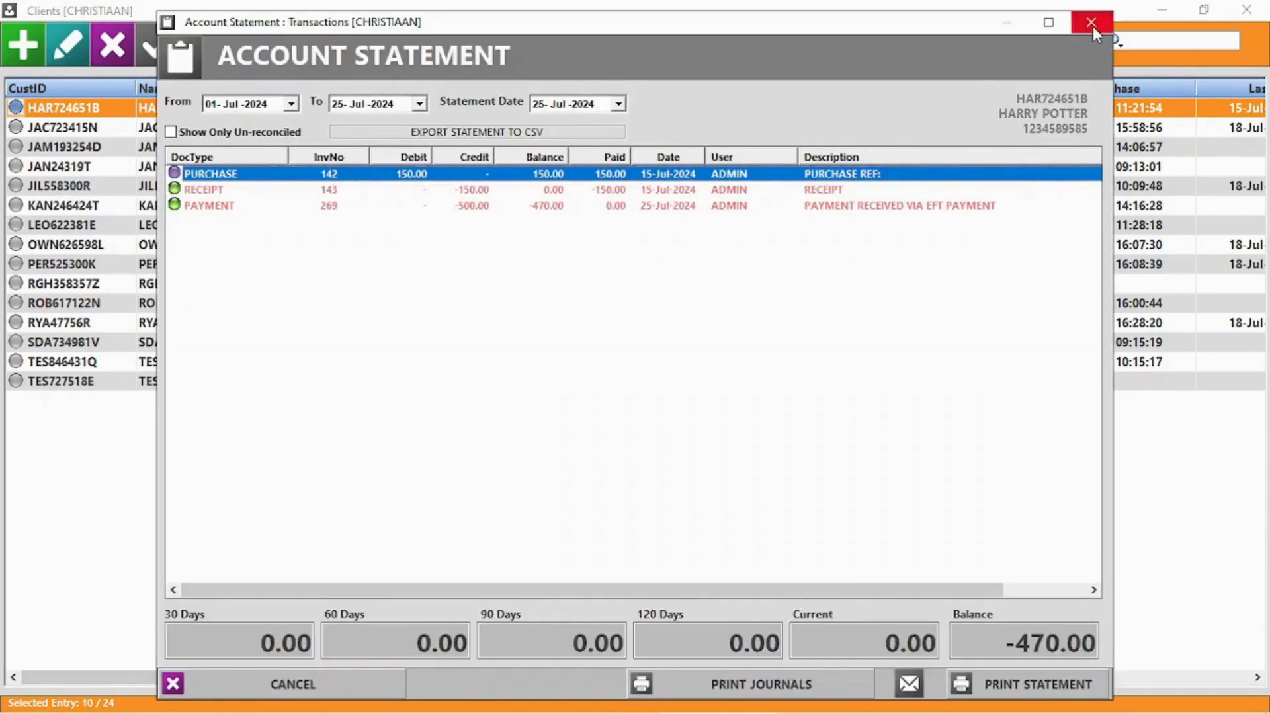
click(1091, 24)
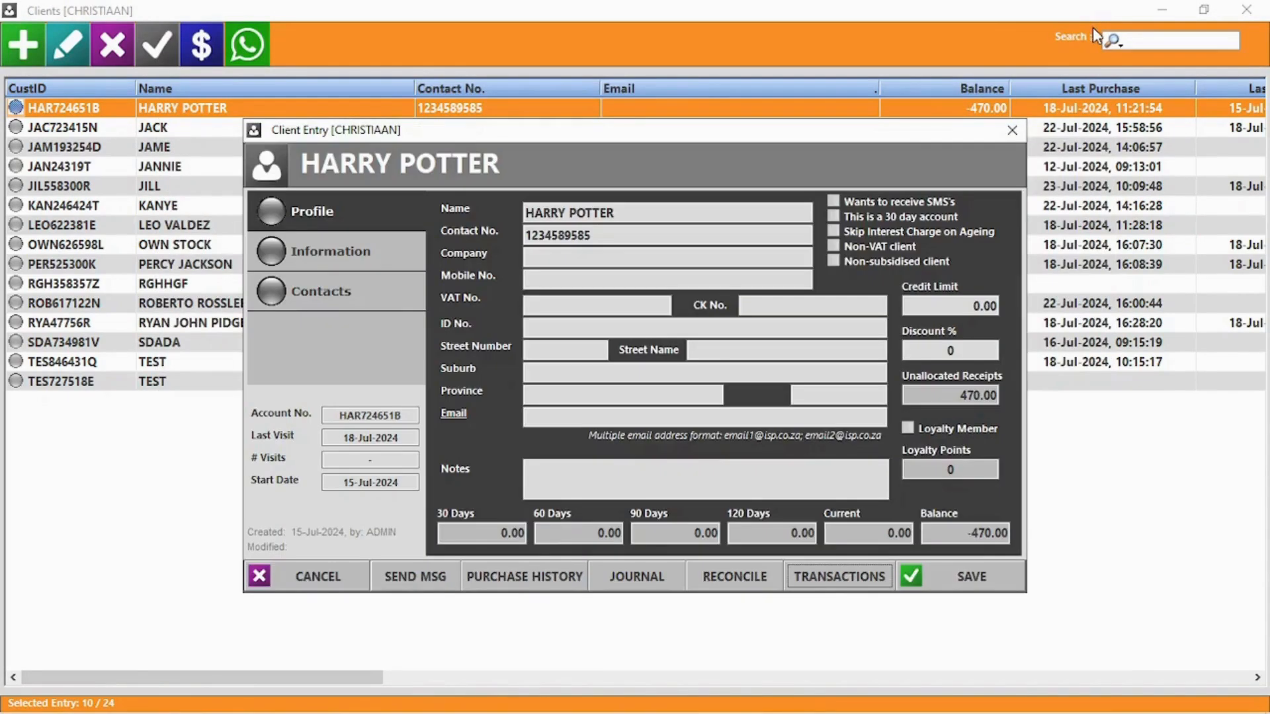
Delete the test client record and view the Outstanding Accounts list
click(313, 577)
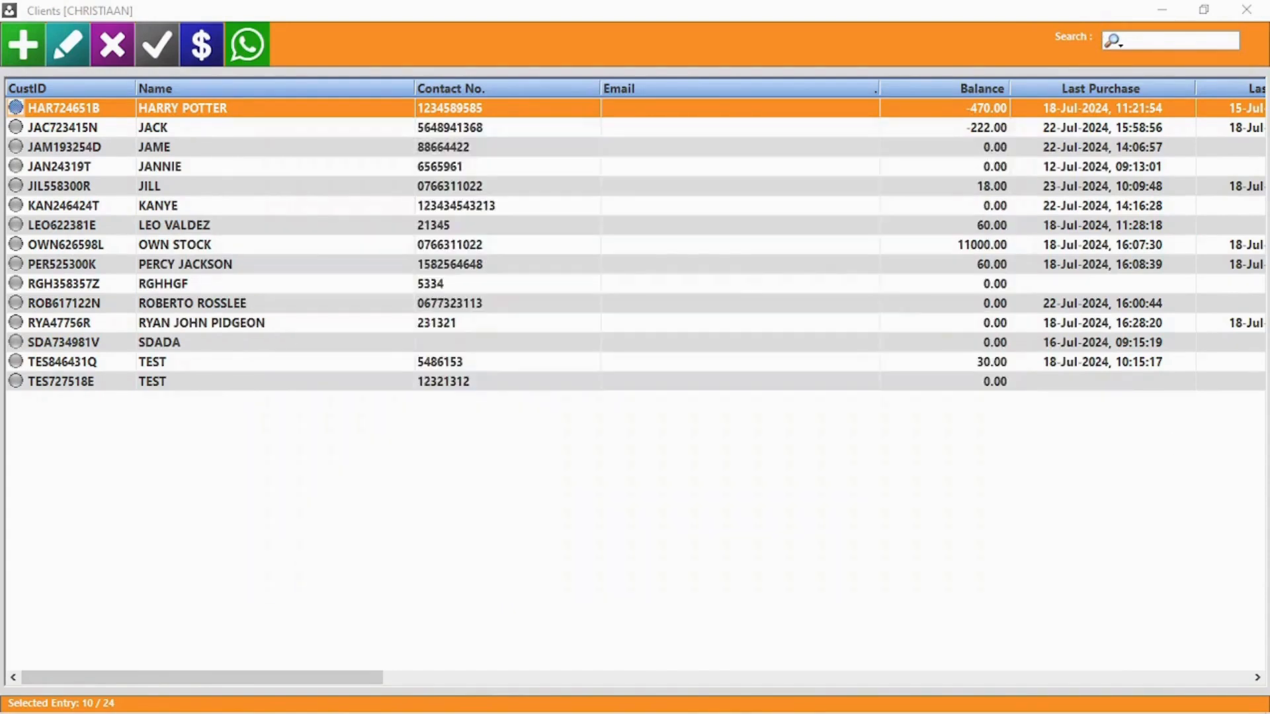
click(166, 150)
click(123, 47)
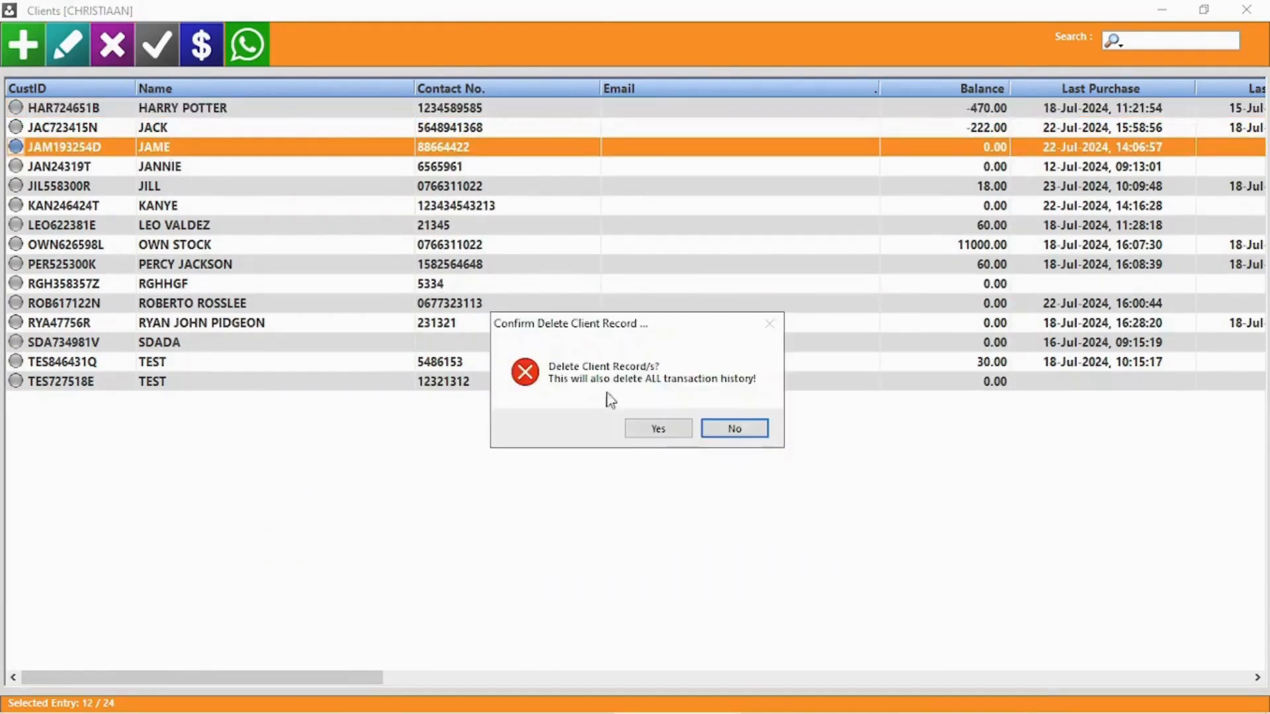
click(672, 431)
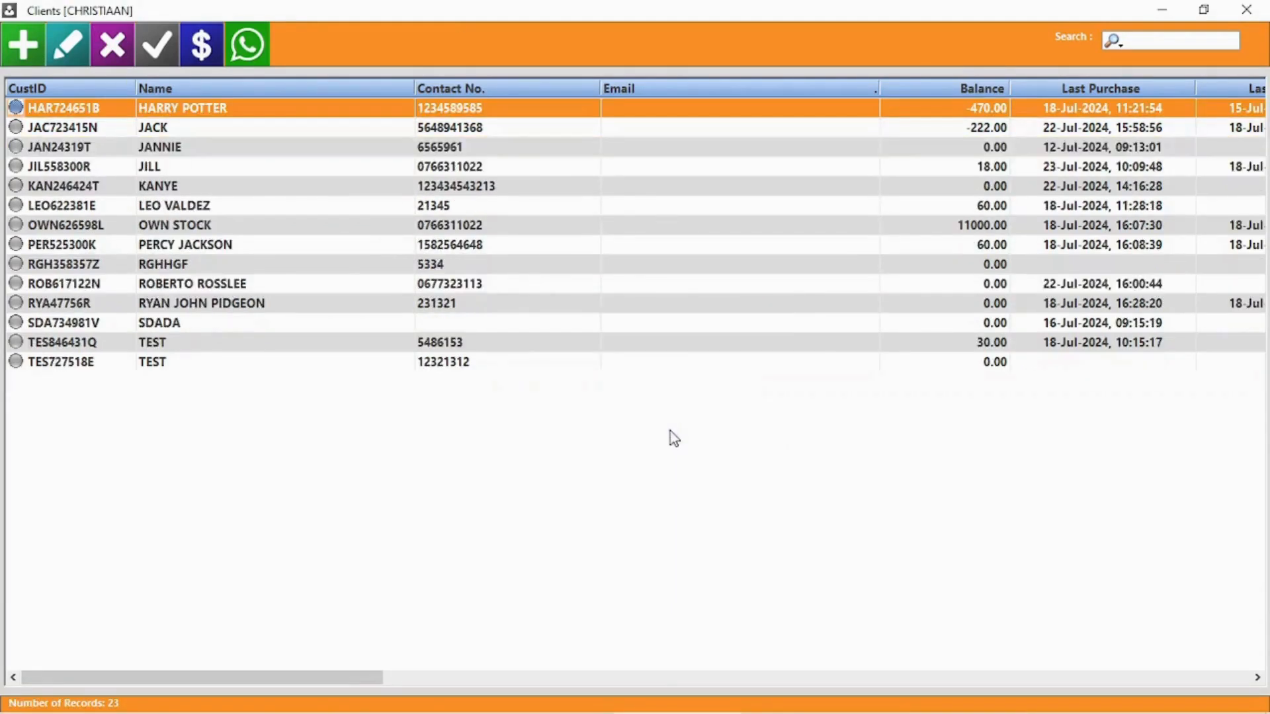
click(153, 52)
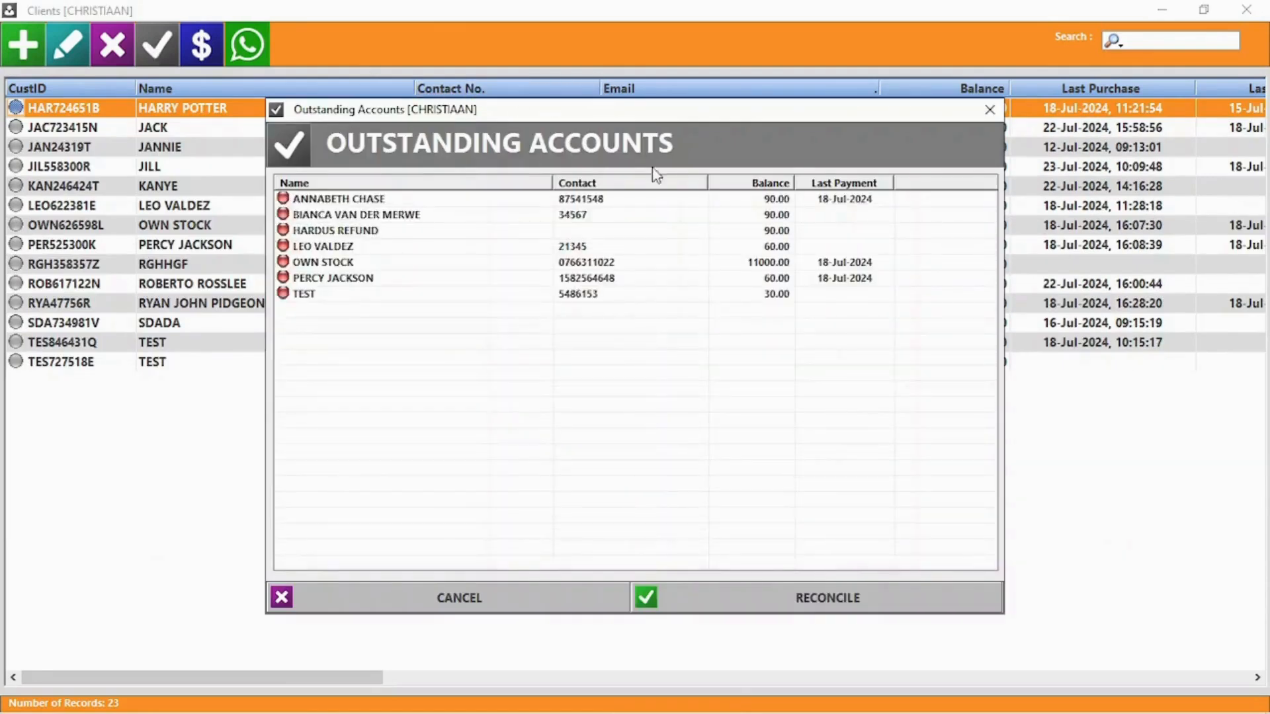
click(518, 601)
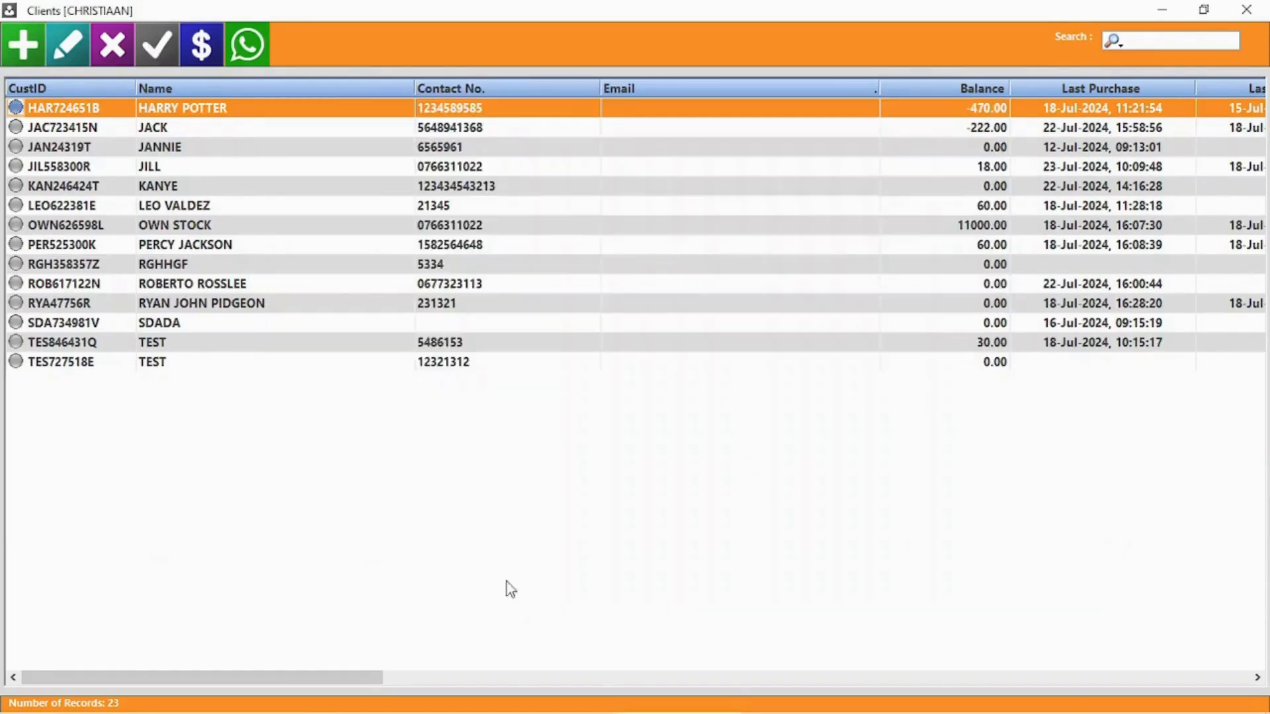
Enter bulk account payments of 50, 10 and 20 for three clients
click(202, 42)
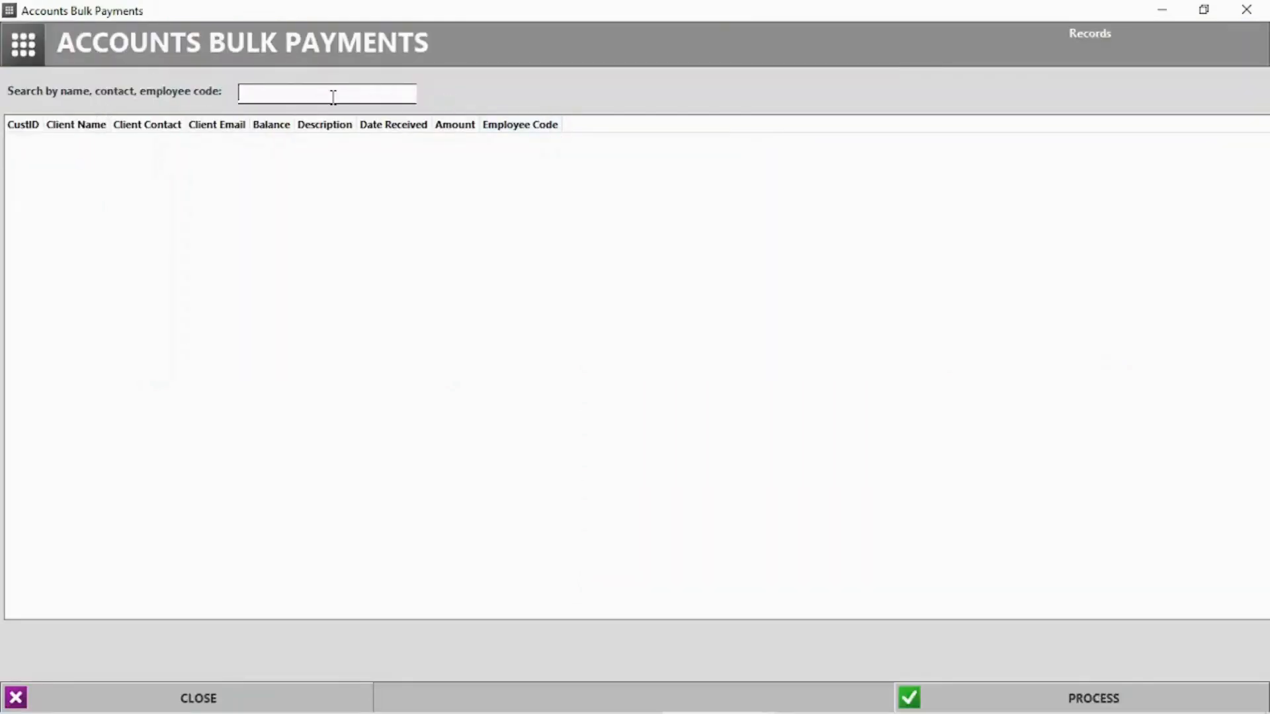
click(158, 162)
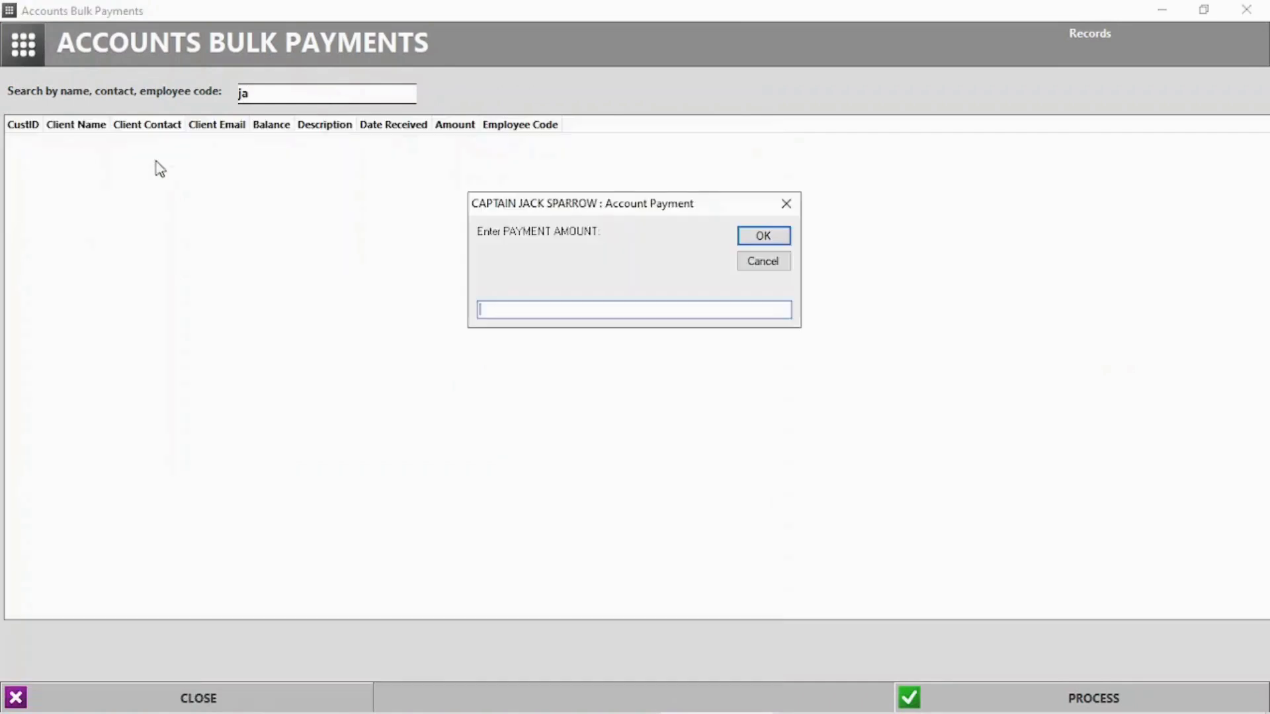
text(50)
key(Return)
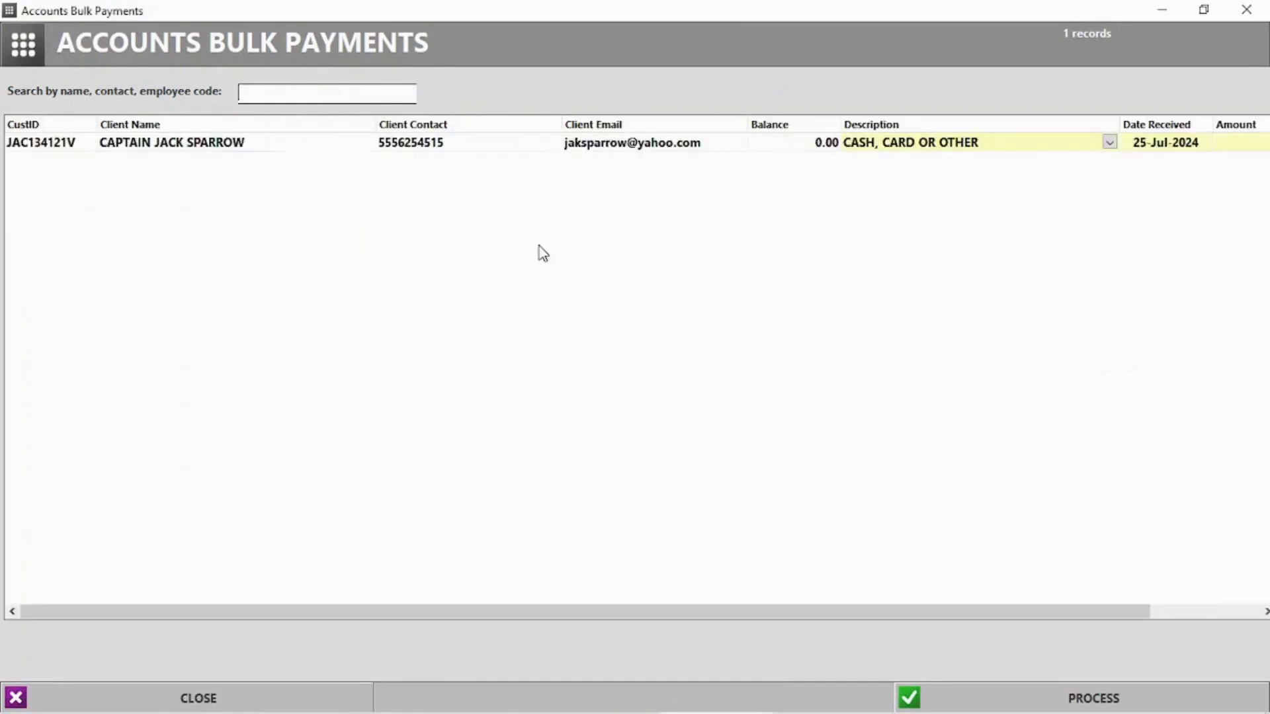
click(270, 92)
text(harr)
click(130, 161)
text(10)
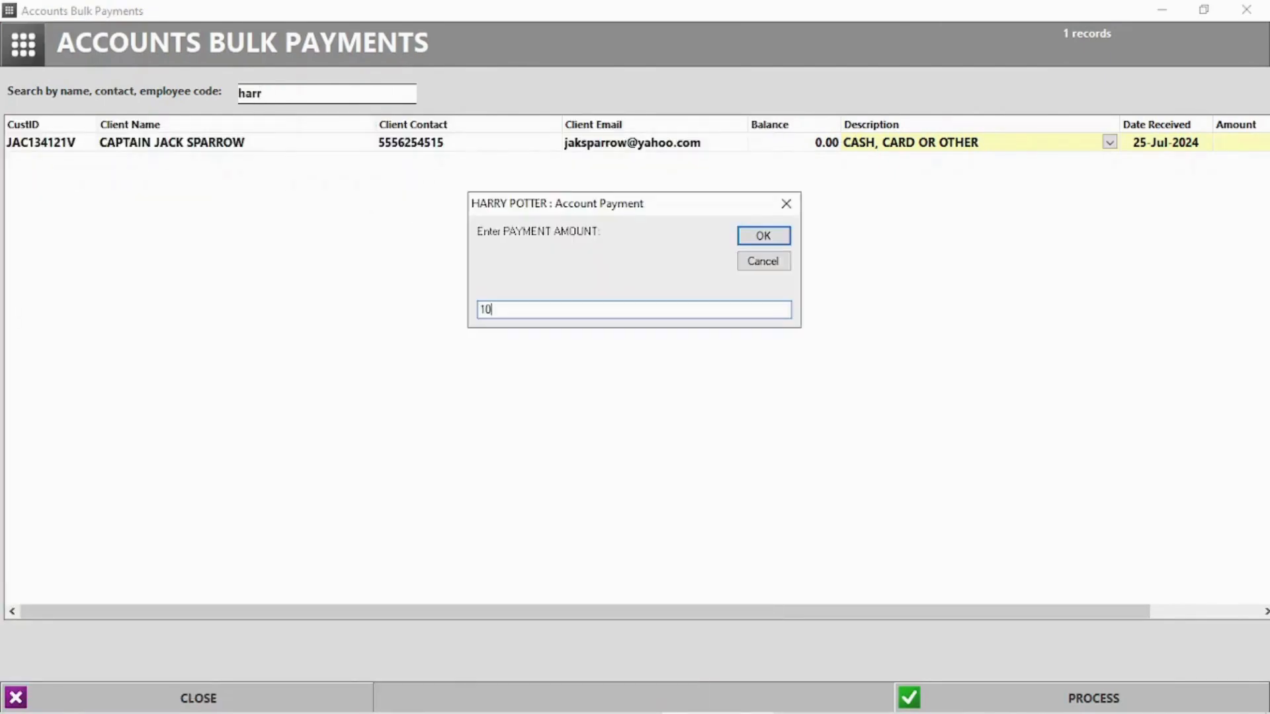
key(Return)
double_click(268, 158)
text(20)
key(Return)
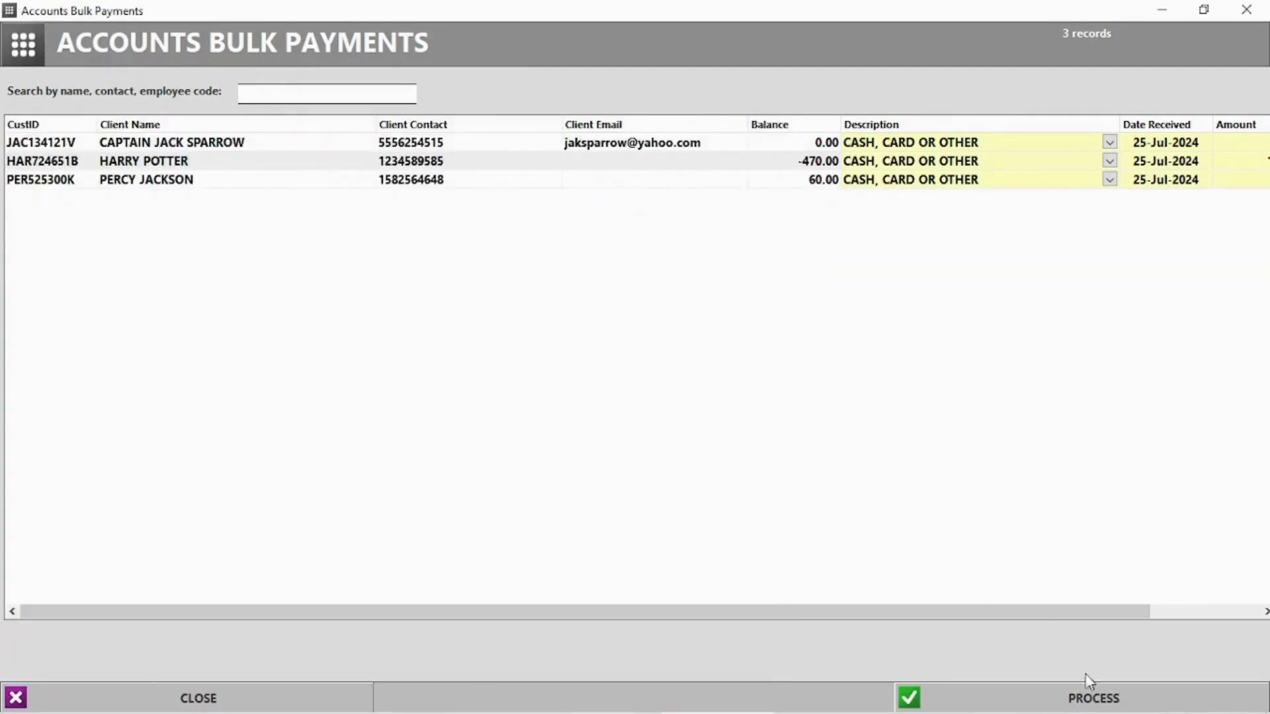
Process the three bulk payments and decline printing them
click(1092, 691)
click(603, 433)
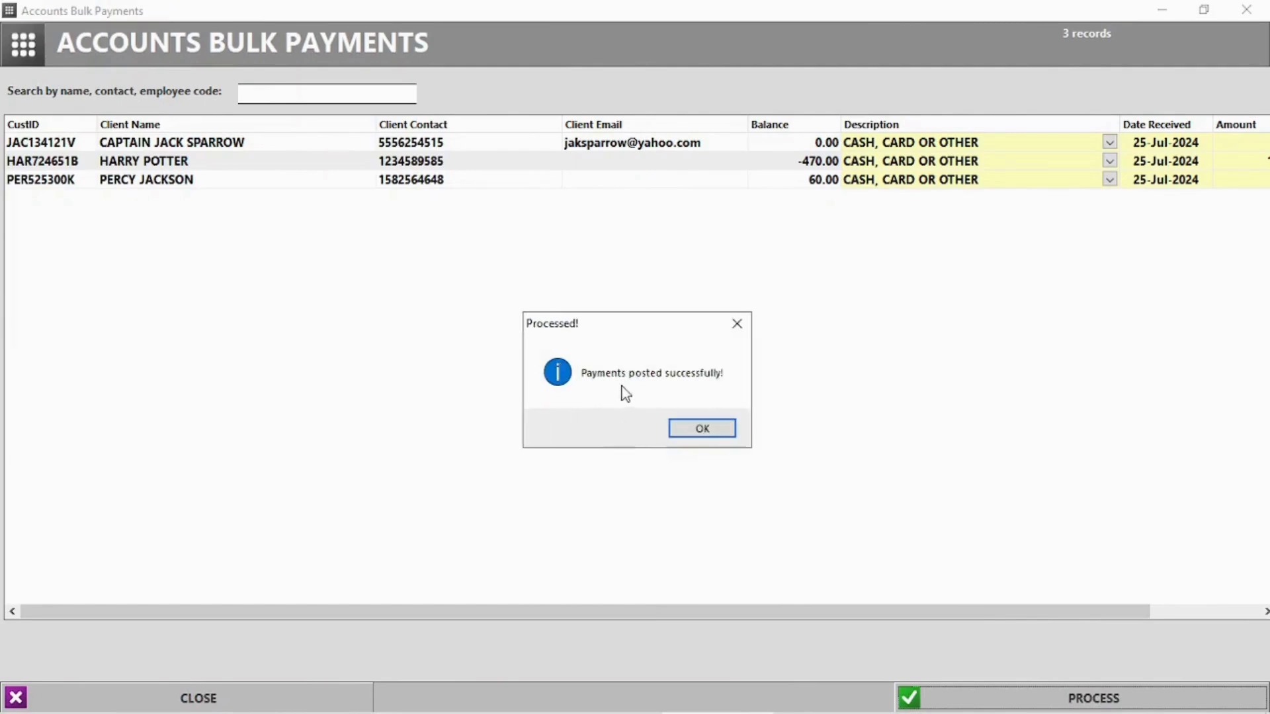
click(713, 430)
click(695, 420)
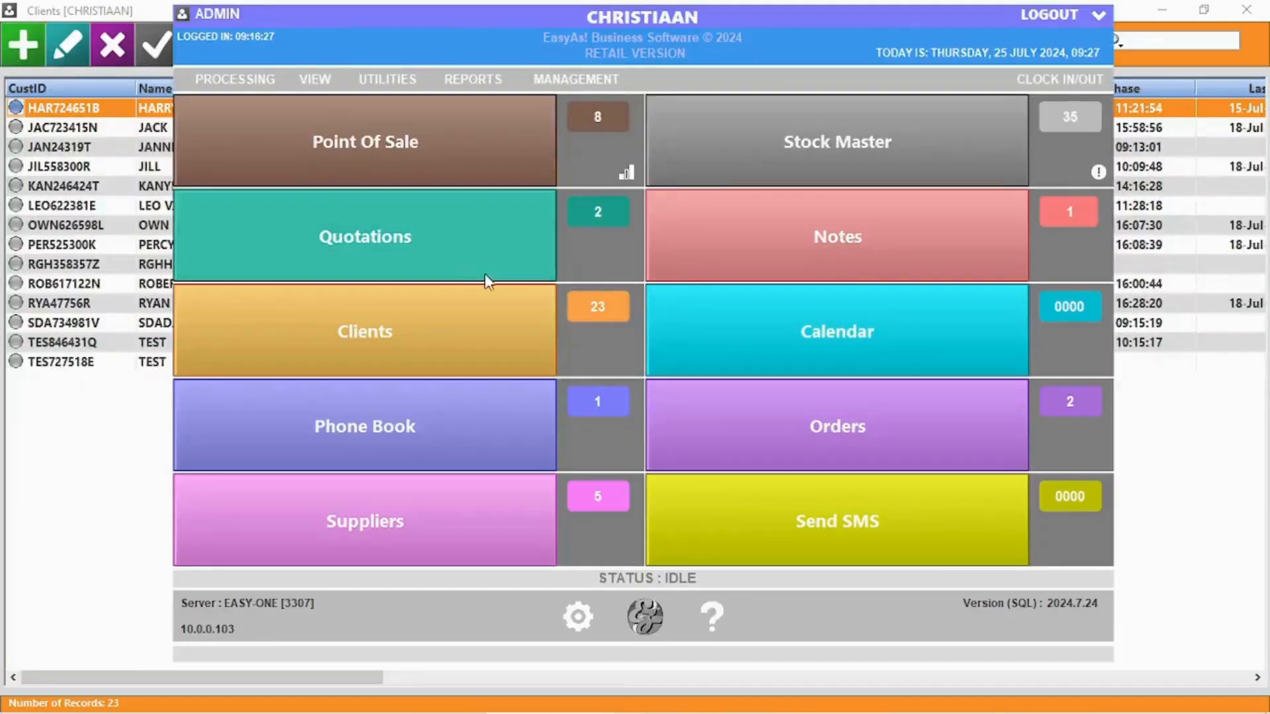
List all nine clients for WhatsApp messaging, then start a calendar job Thursday 25 July at 9:30
click(374, 343)
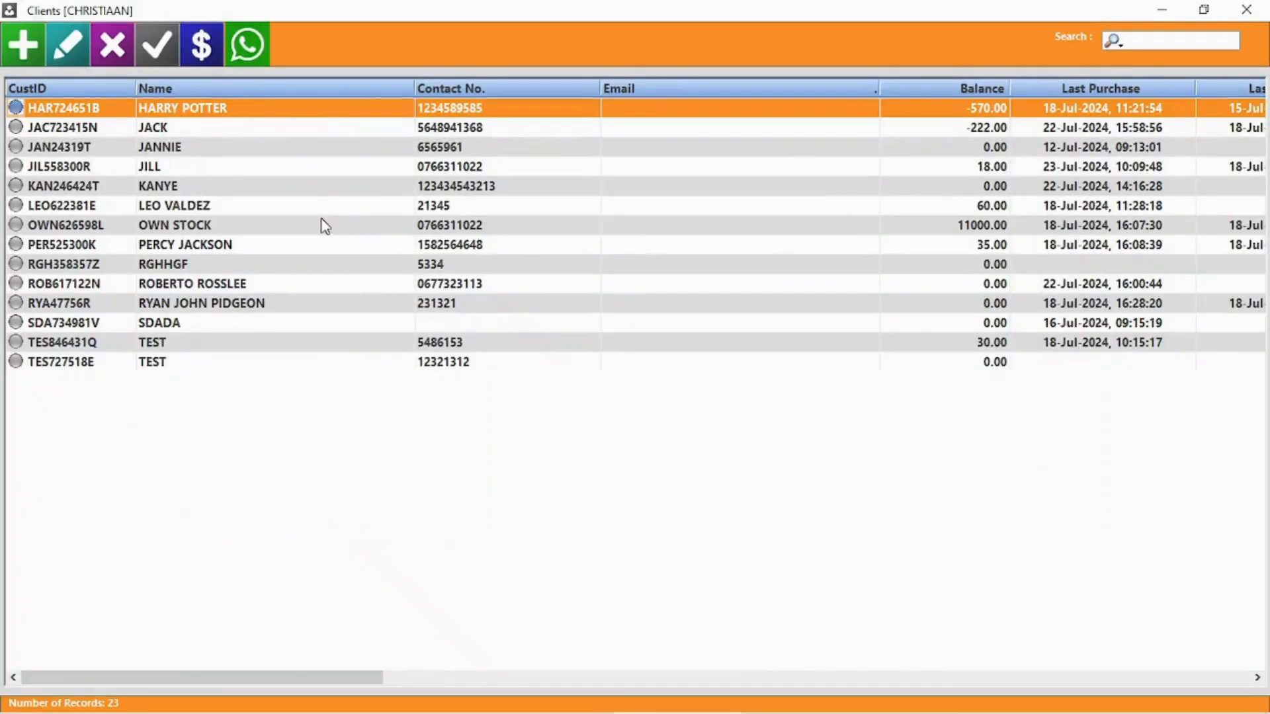
click(255, 65)
click(394, 238)
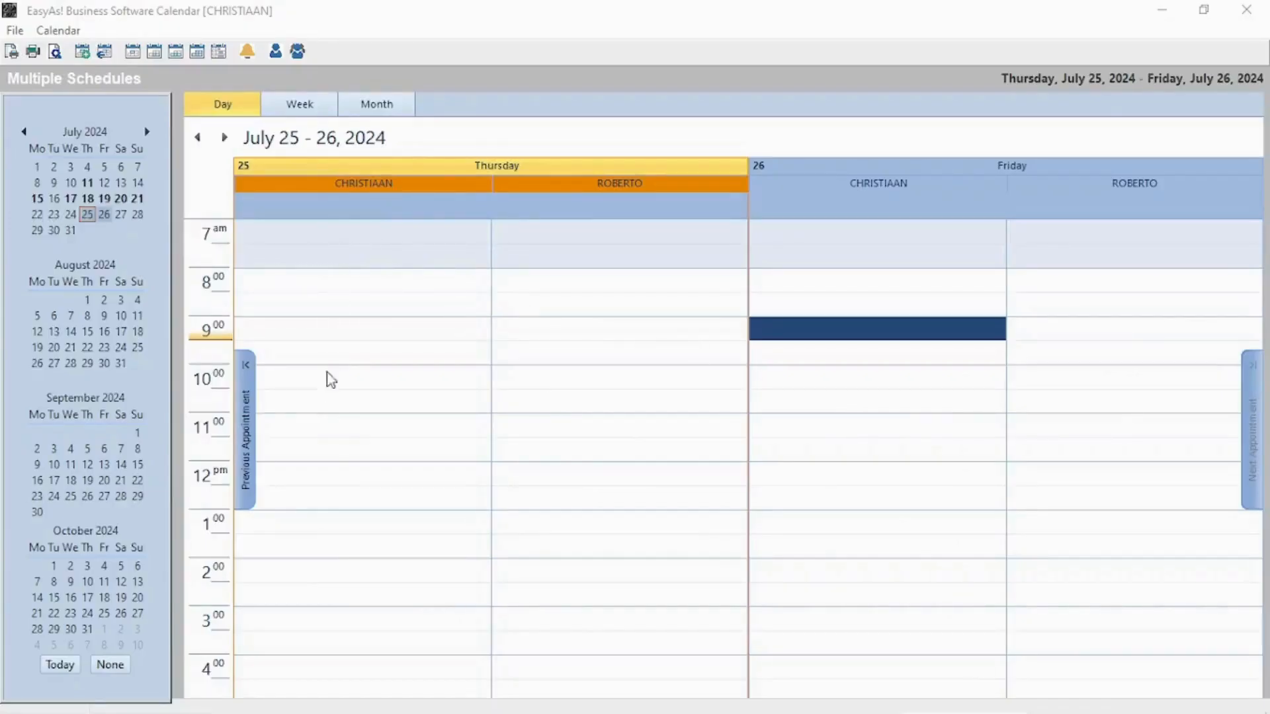
double_click(327, 351)
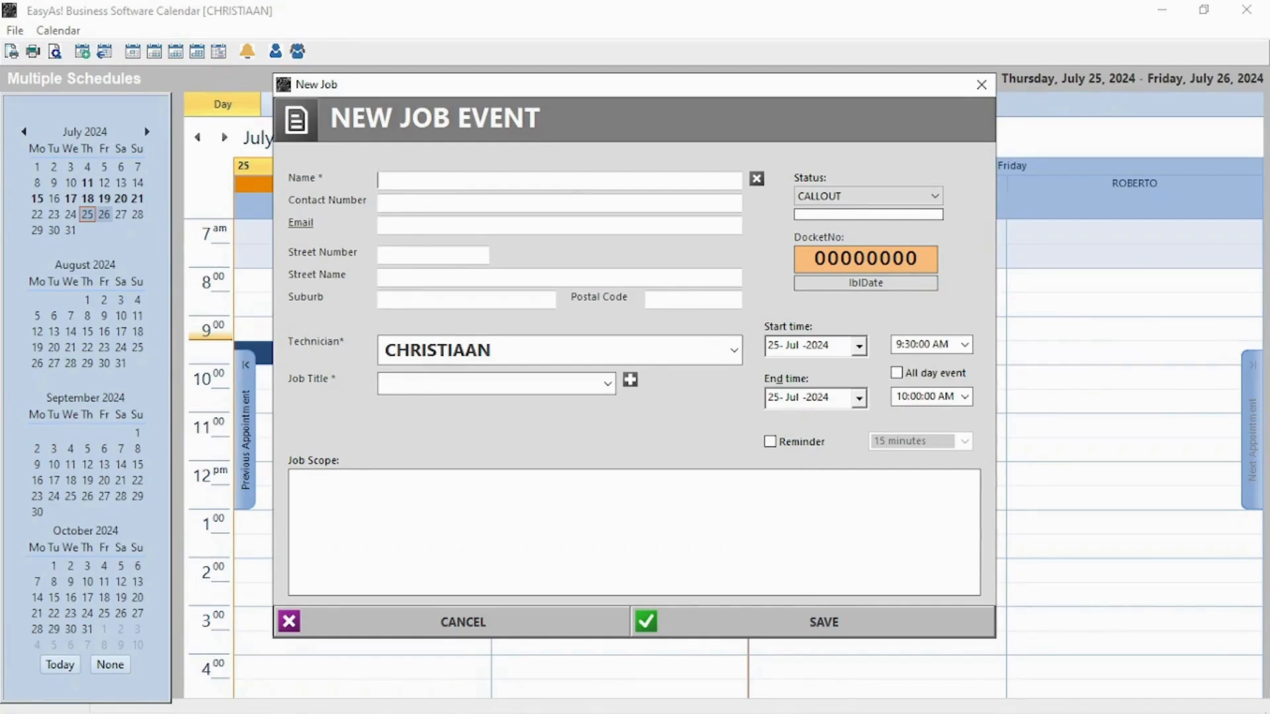
Set the job status to QUOTE CLIENT and choose the client from the name suggestions
click(866, 195)
click(860, 211)
click(508, 180)
text(J)
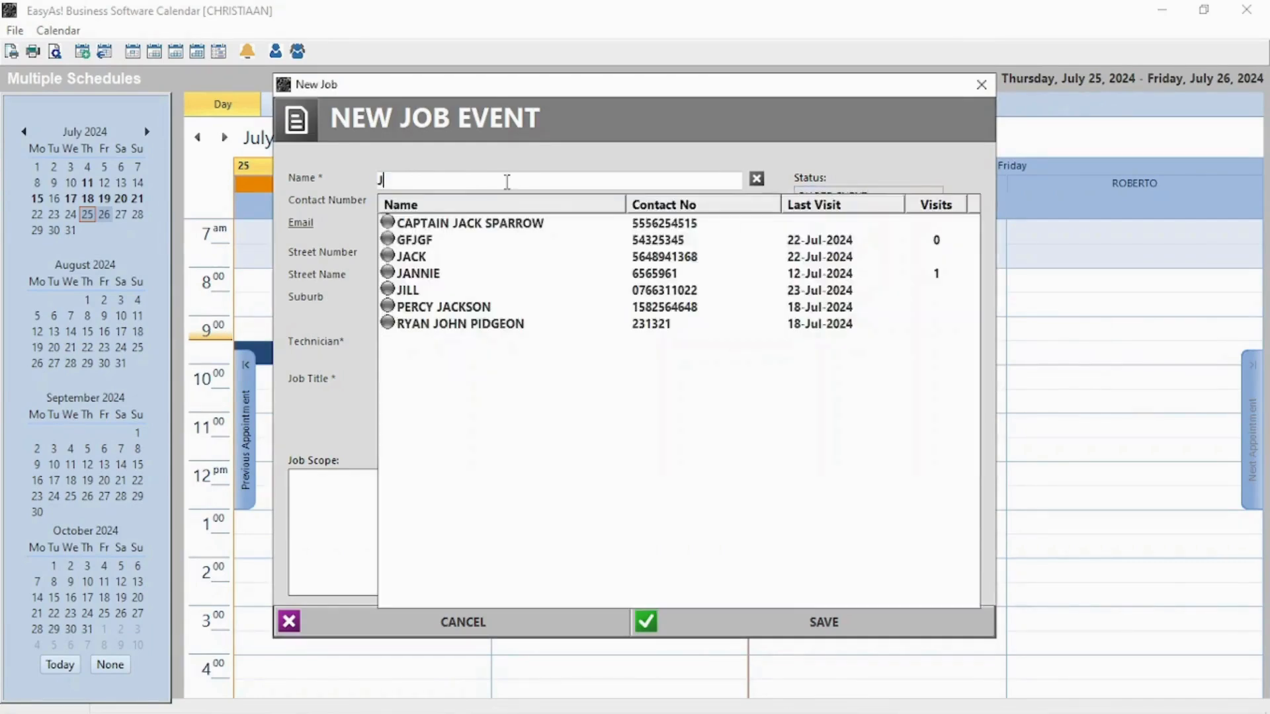
click(414, 256)
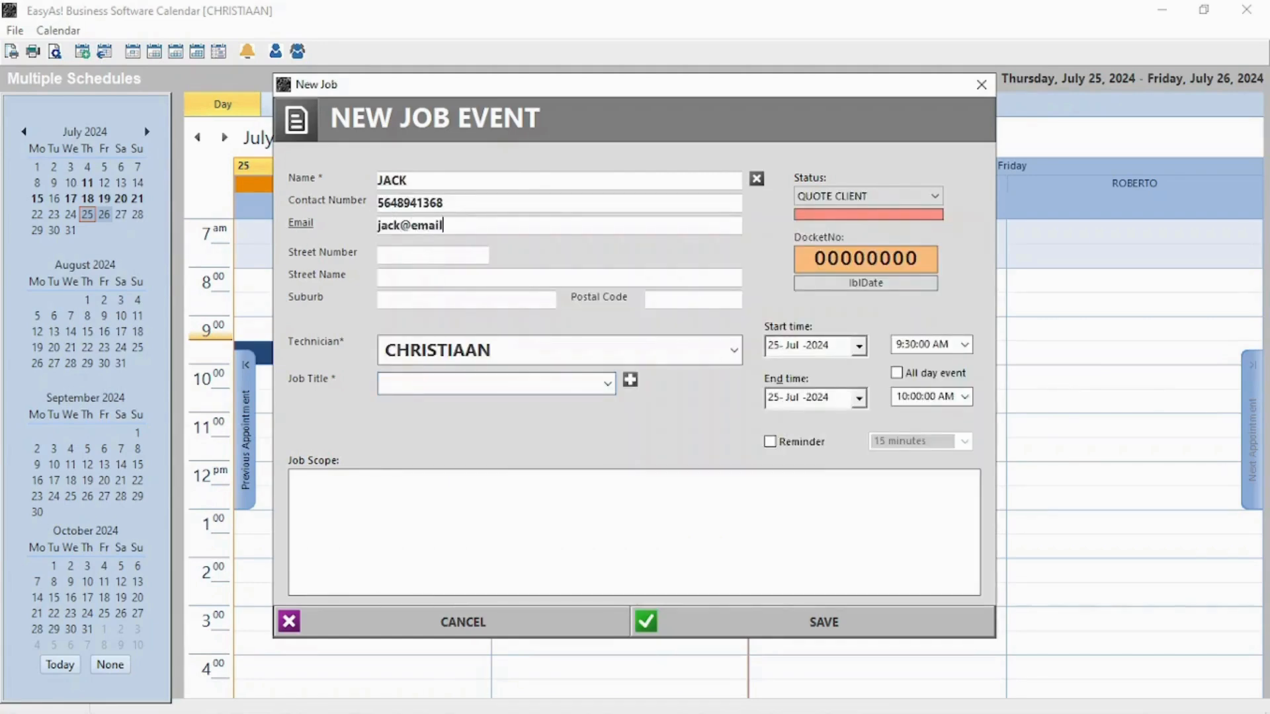
Title the job LAPTOPS, enable its reminder, save it and dismiss the Reminders popup
click(535, 381)
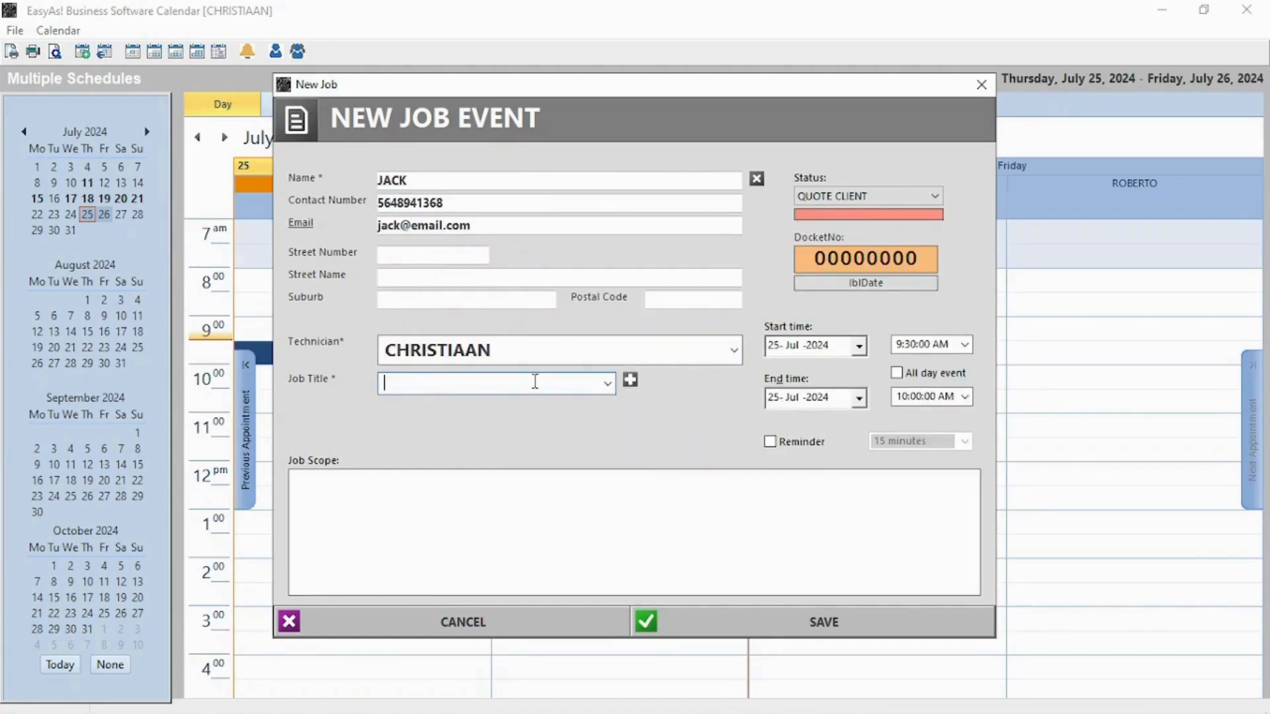
click(610, 388)
click(423, 450)
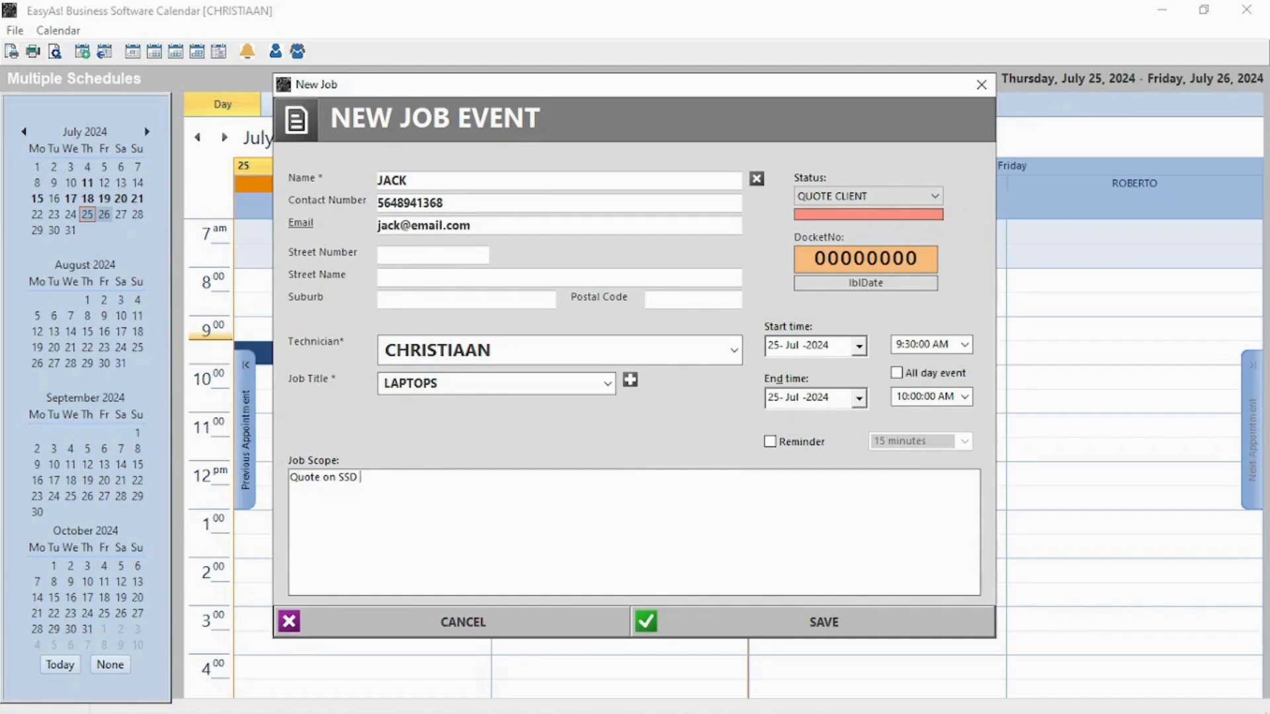
click(785, 442)
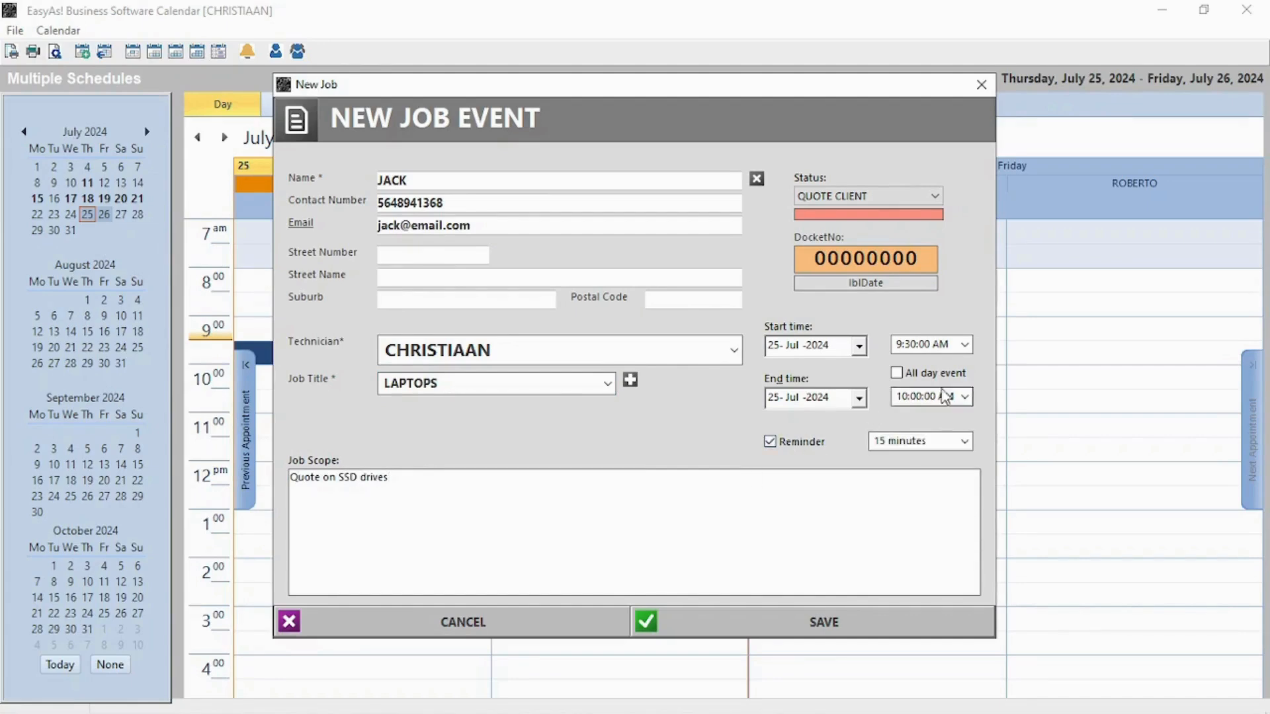
click(825, 625)
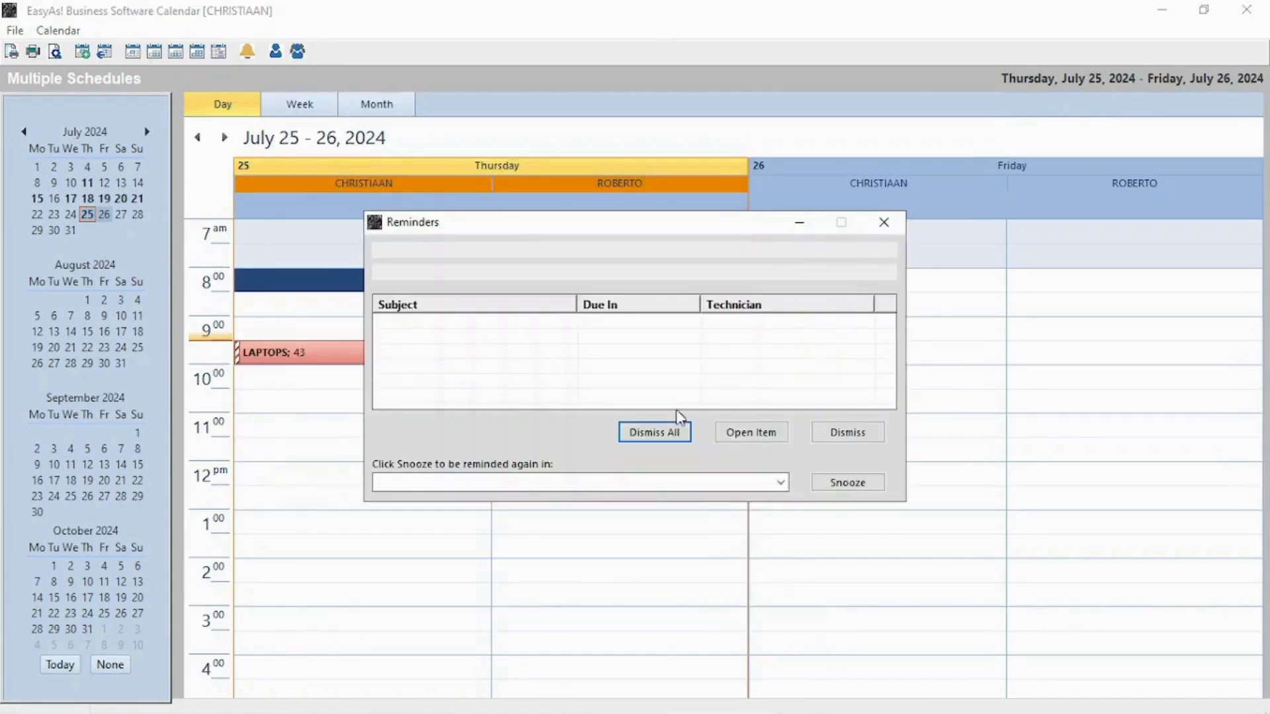
click(501, 324)
click(655, 434)
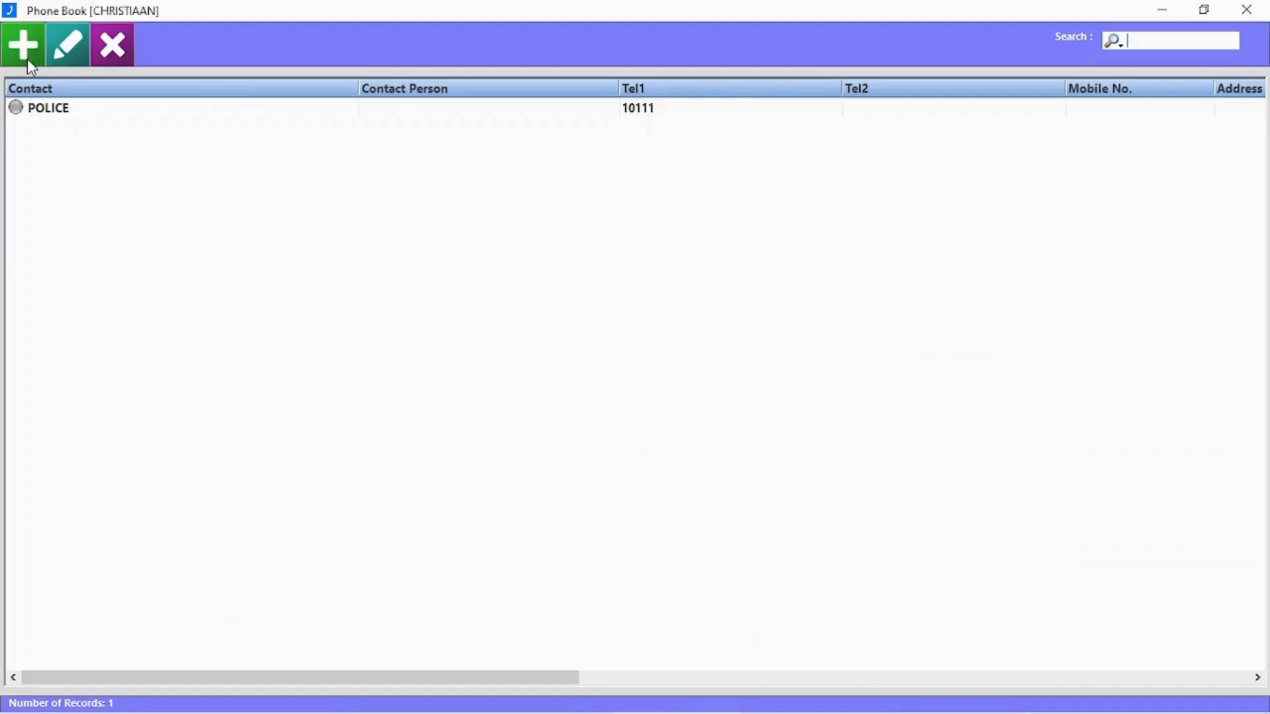
Add and save a 'Hospital' phone book contact with its telephone number
click(27, 58)
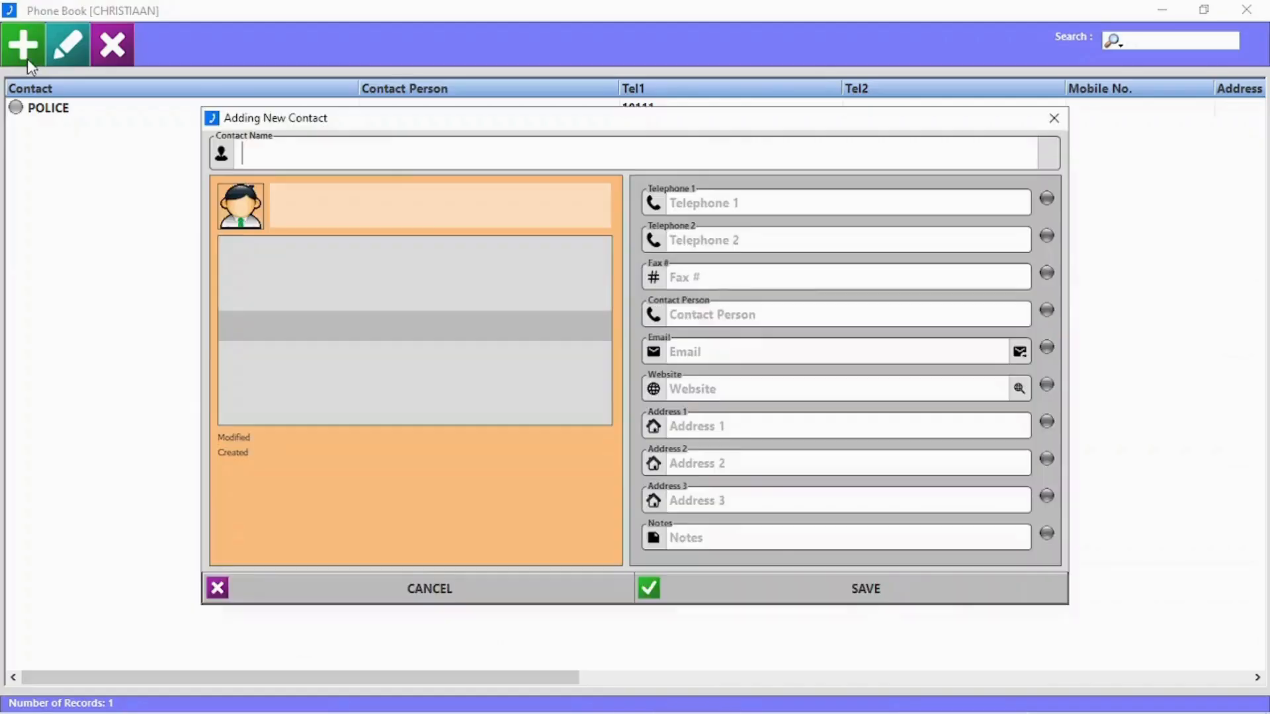
text(Hospital)
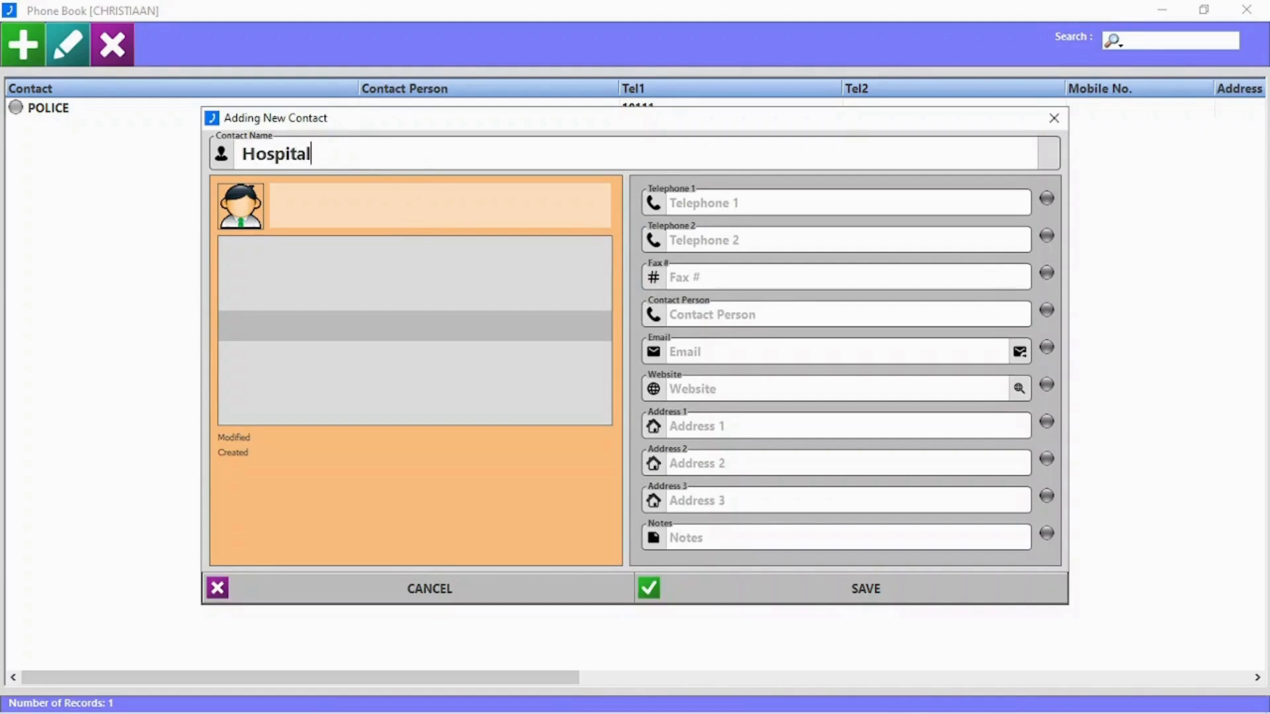
click(736, 202)
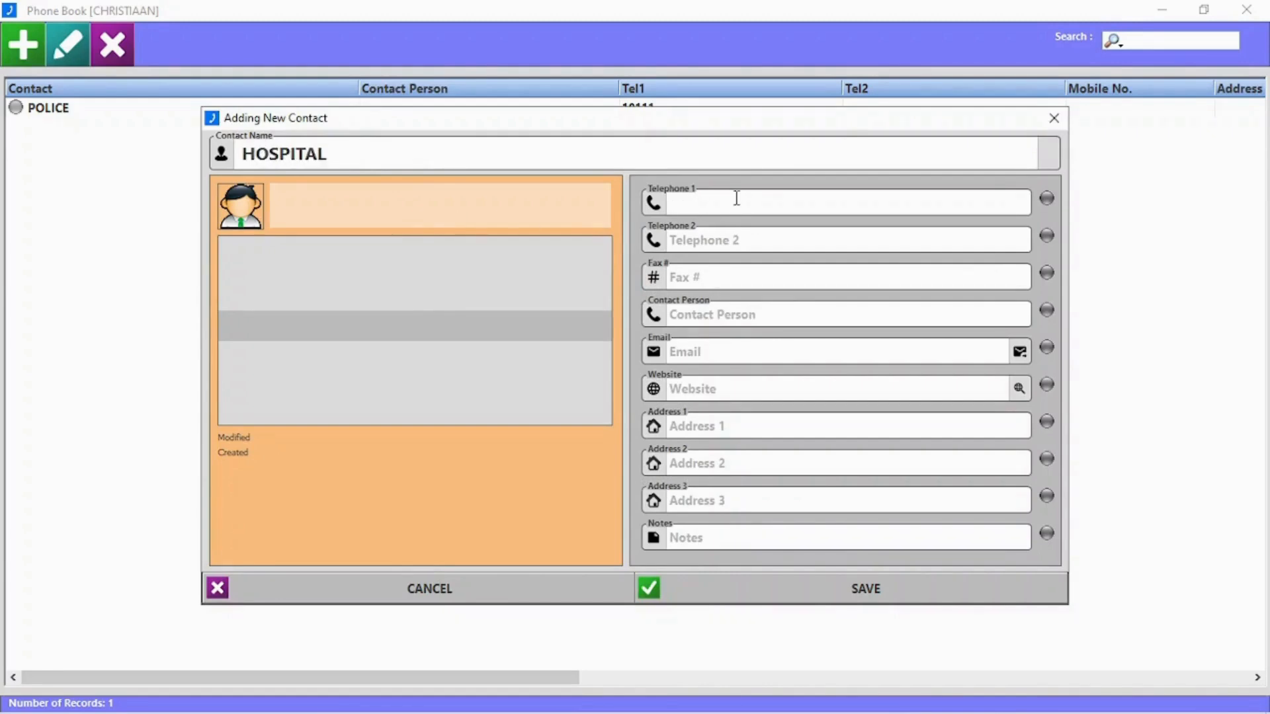
text(08169358)
click(768, 308)
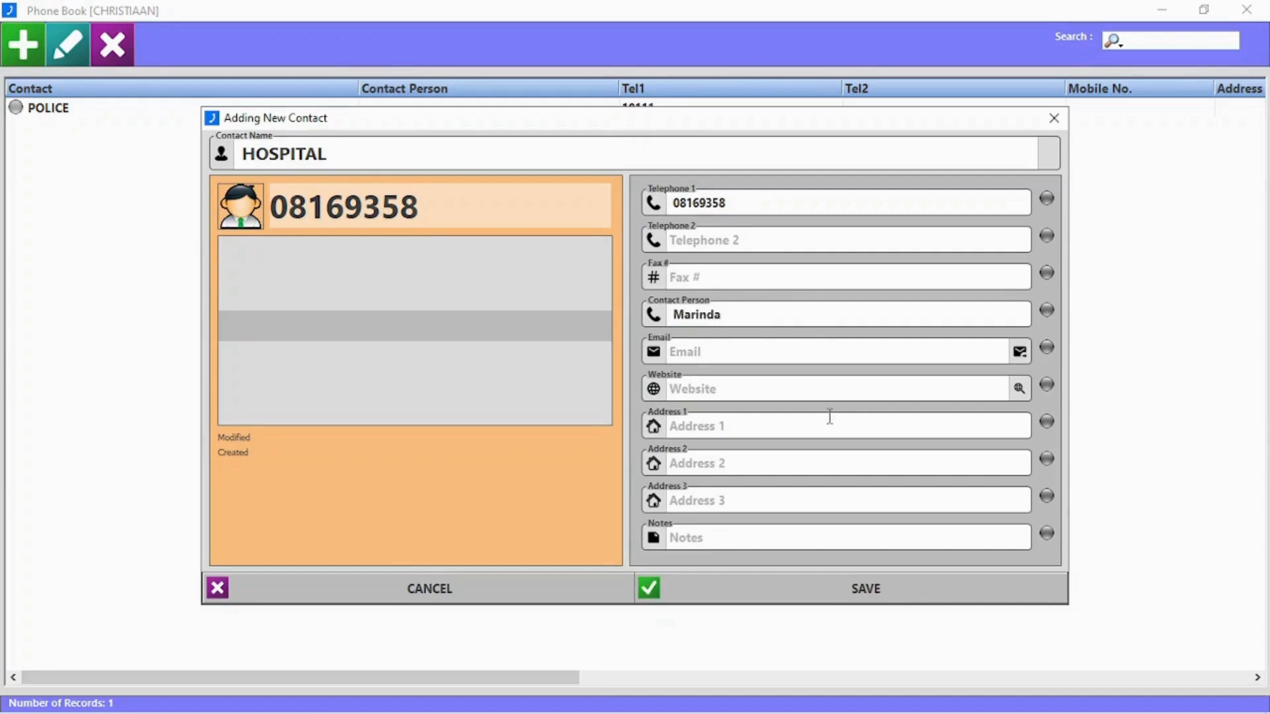
click(877, 595)
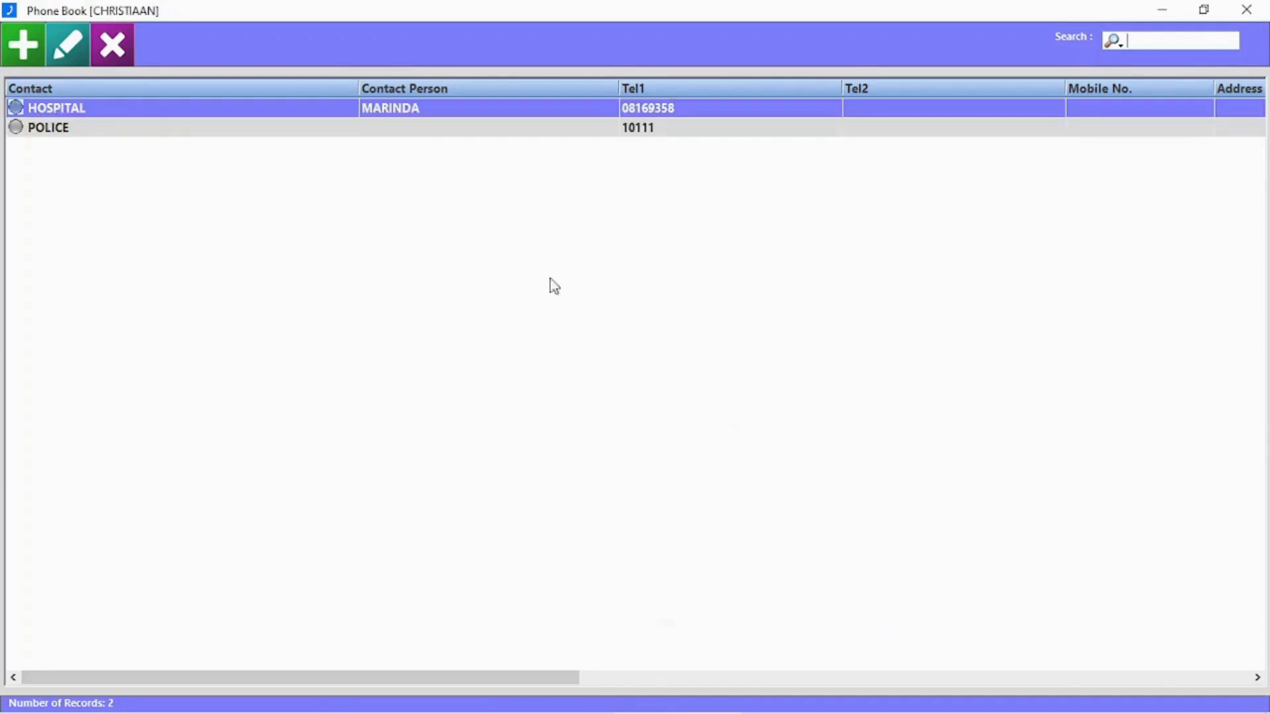
Check the HOSPITAL contact's details, then delete the contact
double_click(133, 114)
click(1056, 119)
click(129, 58)
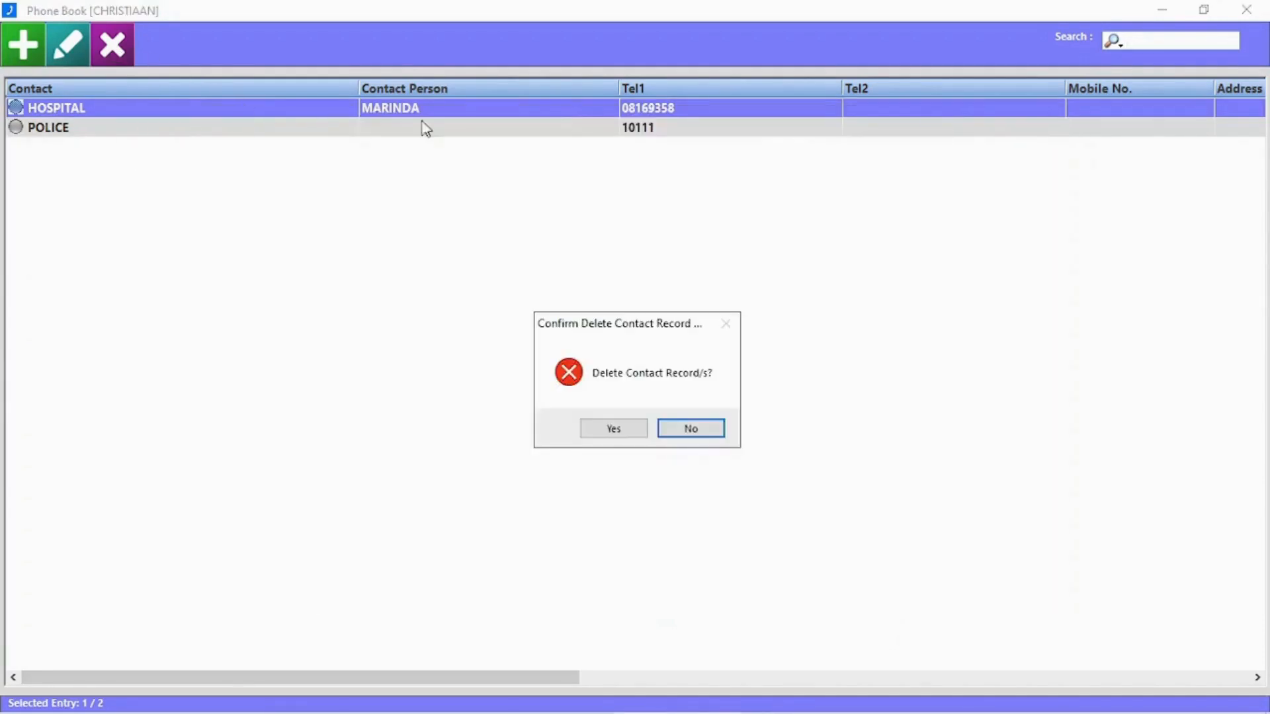
click(601, 429)
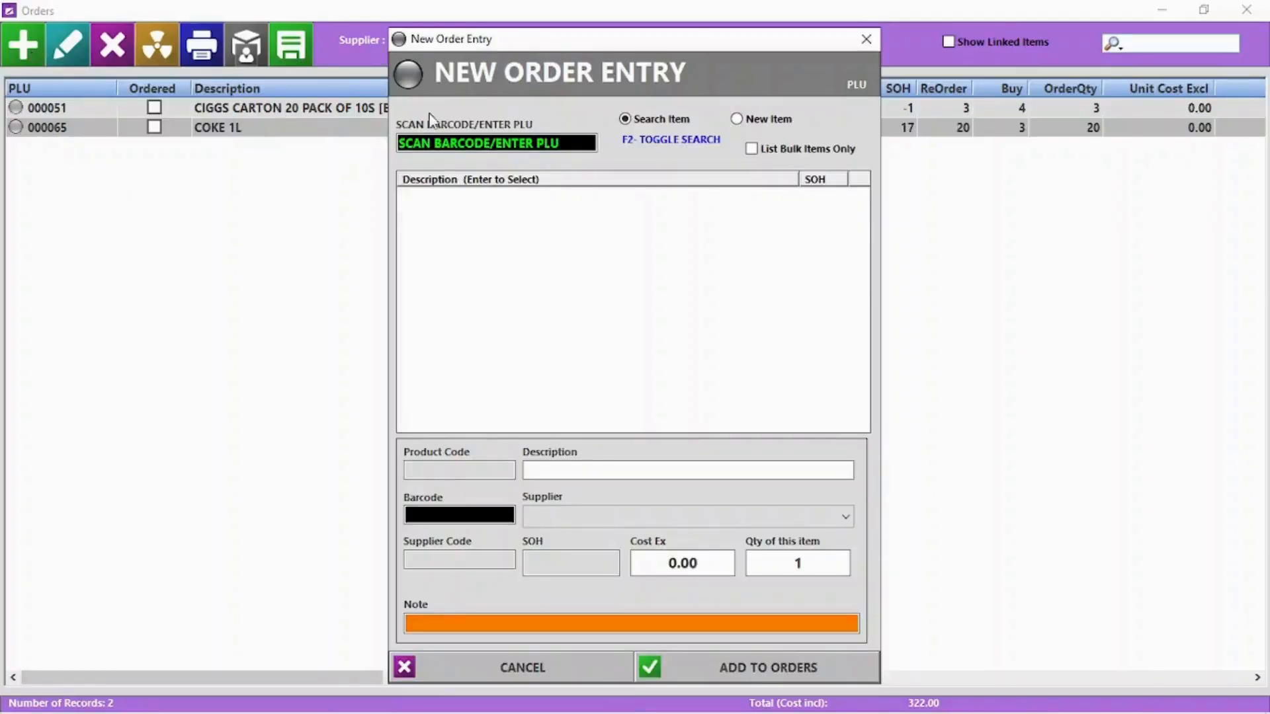
Add PORK PER KG to the orders using PLU 0015
click(506, 144)
text(0)
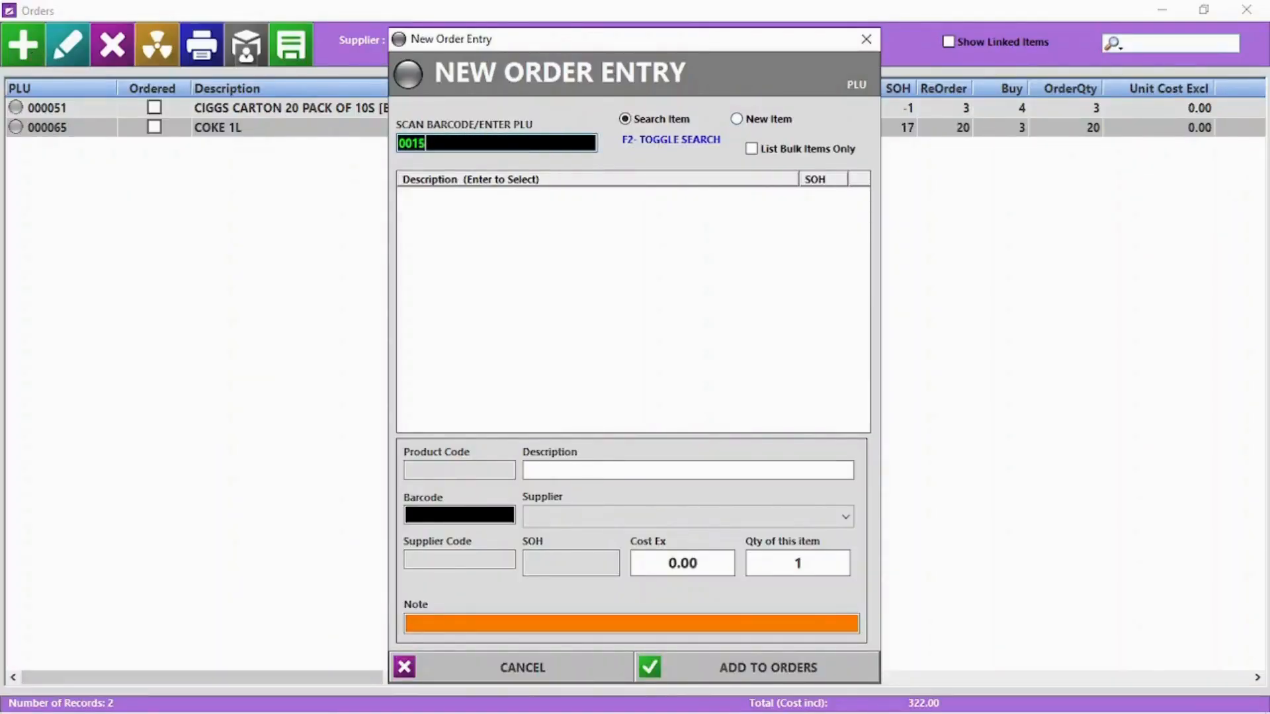
text(015)
key(Return)
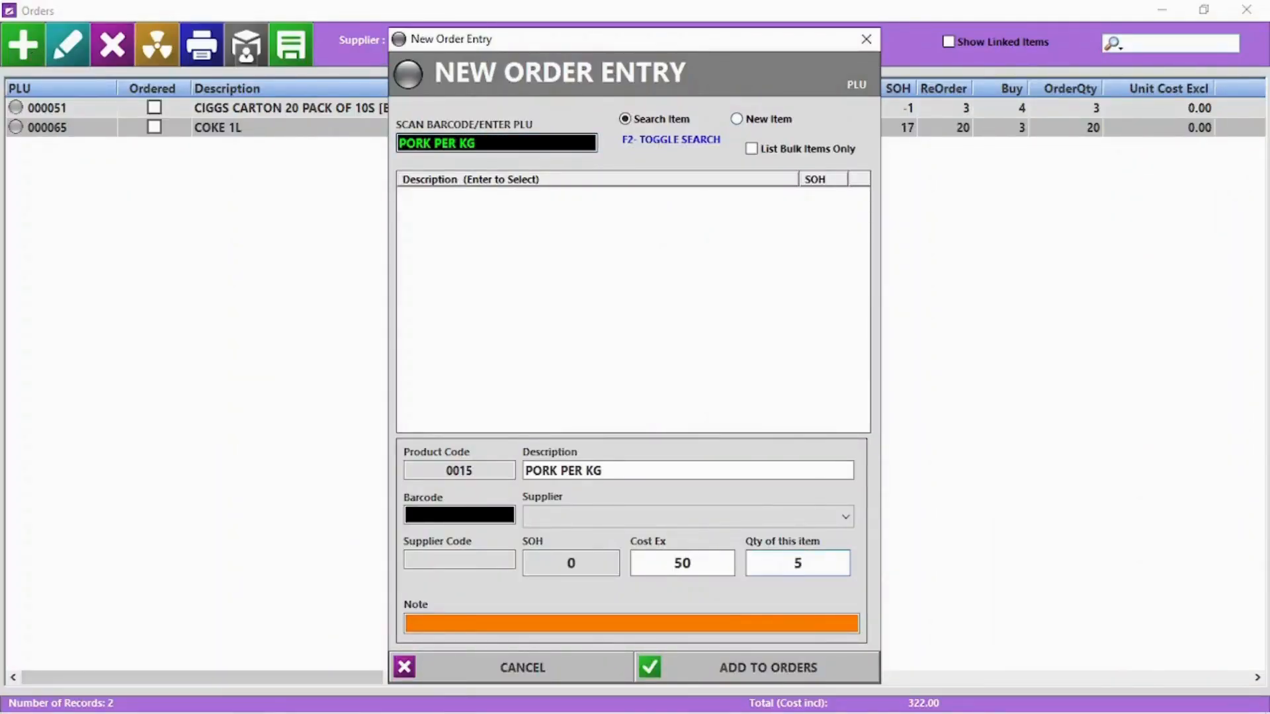
key(Return)
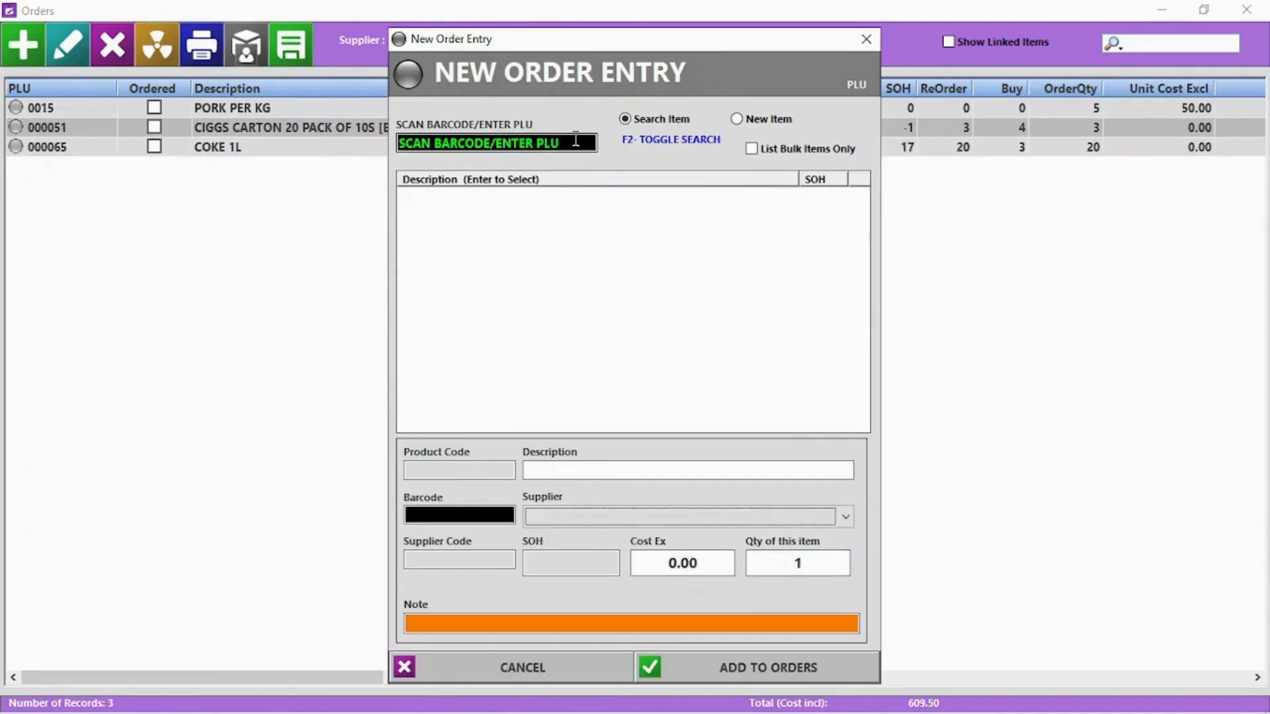
Search by name and add 5 CHICKEN PER KG to the orders
key(F2)
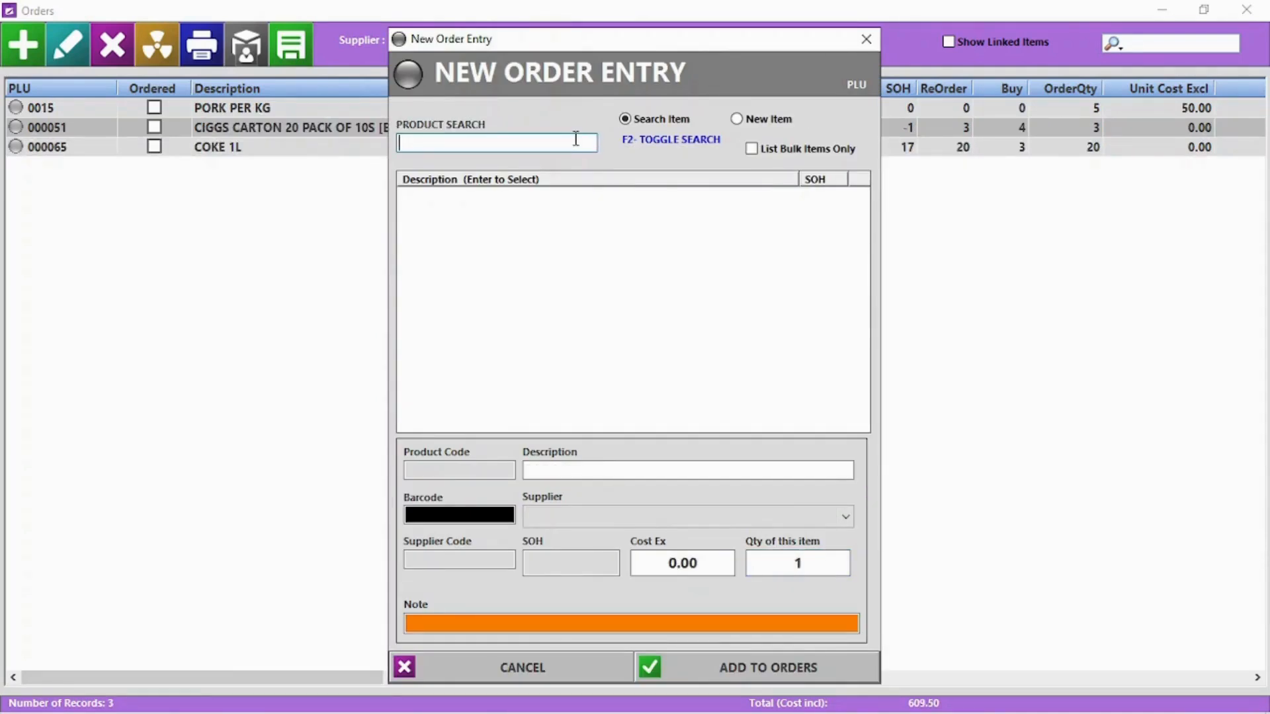
text(C)
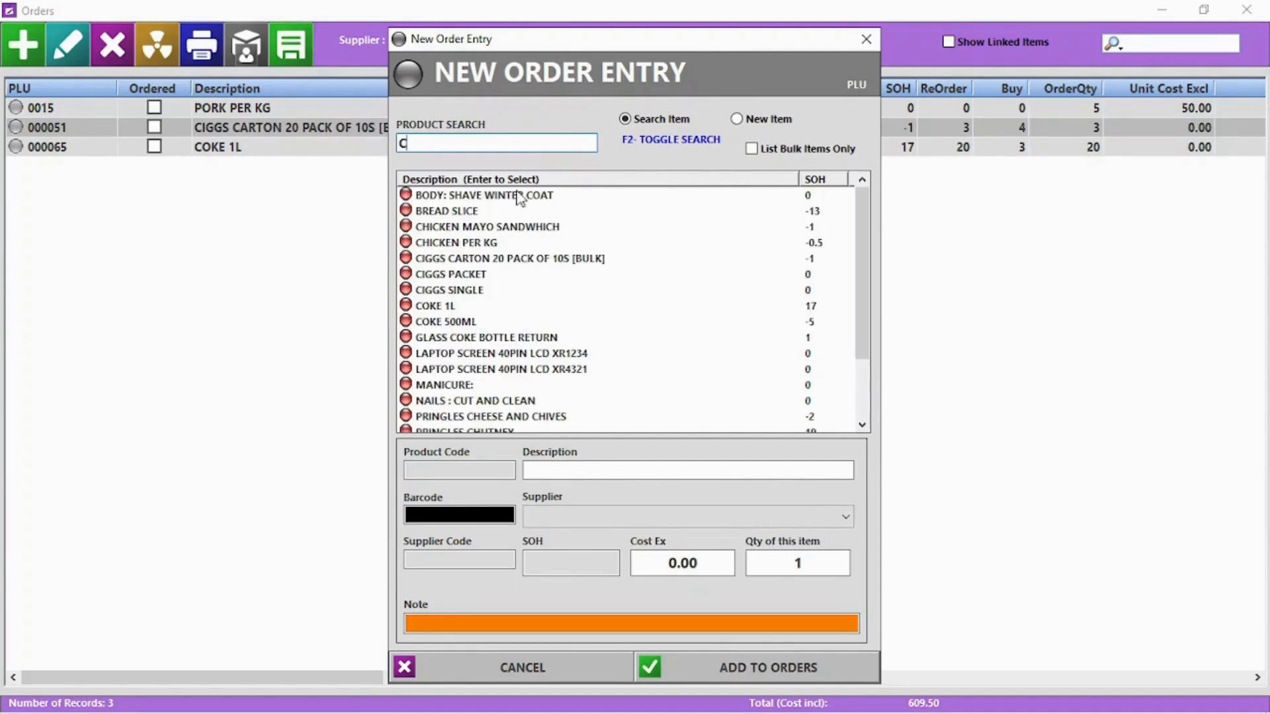
click(473, 244)
key(Return)
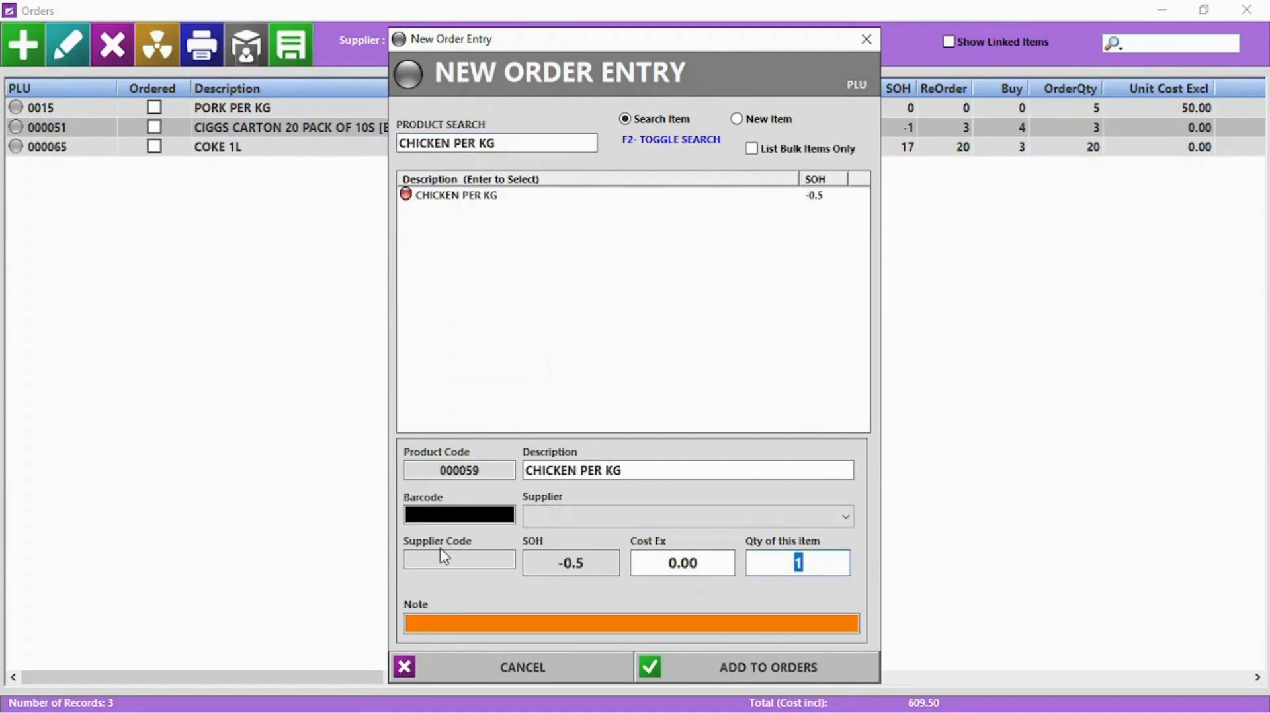
text(5)
key(Return)
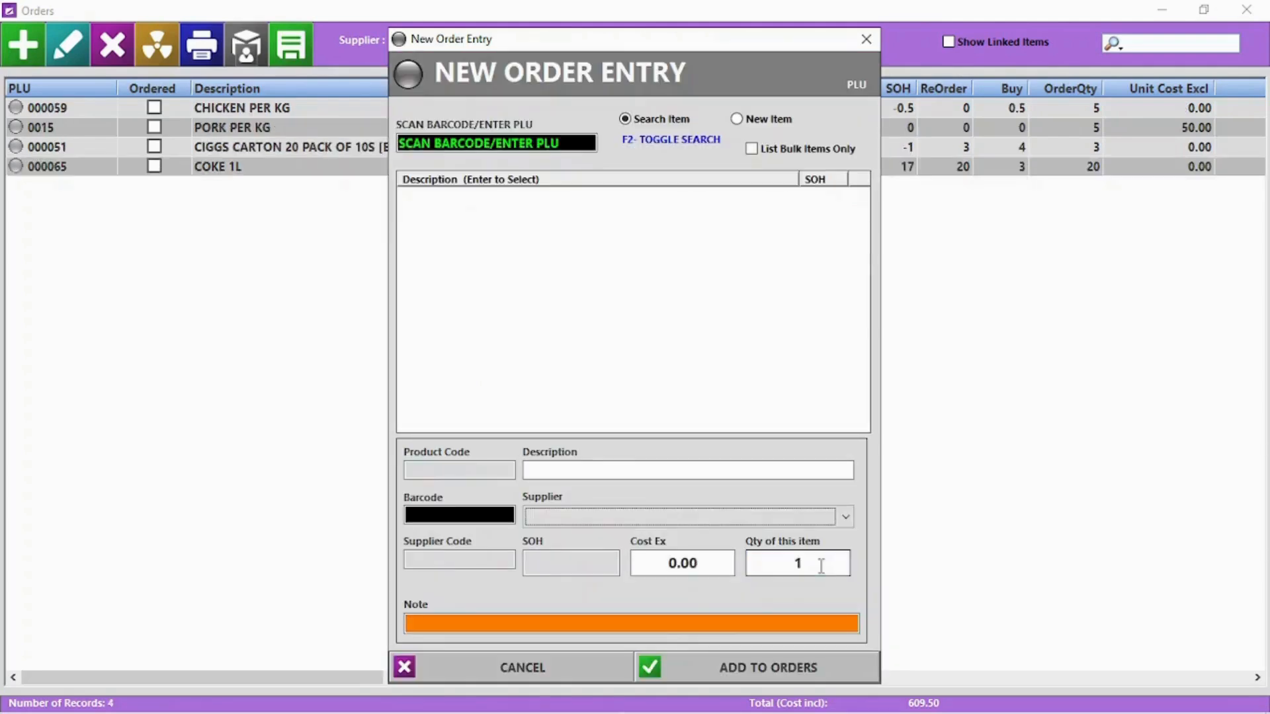
click(520, 668)
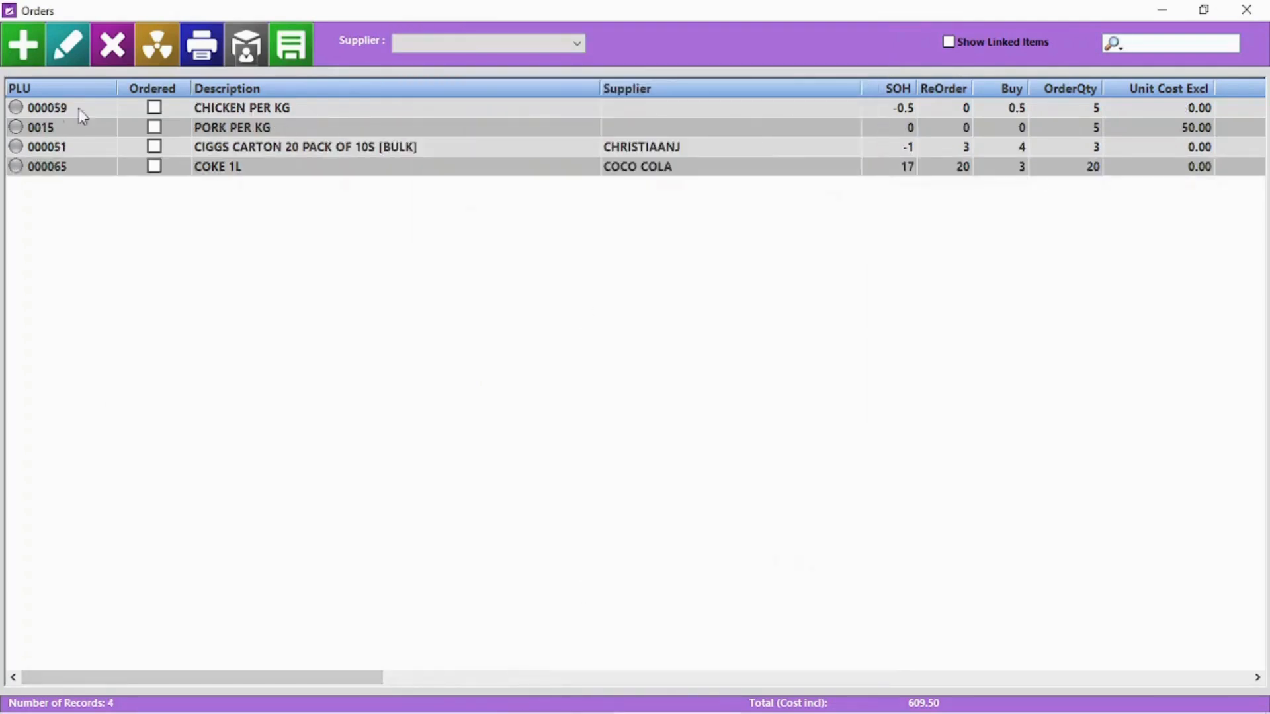
Show all suppliers' orders and give the chicken order a supplier and quantity 4
click(433, 44)
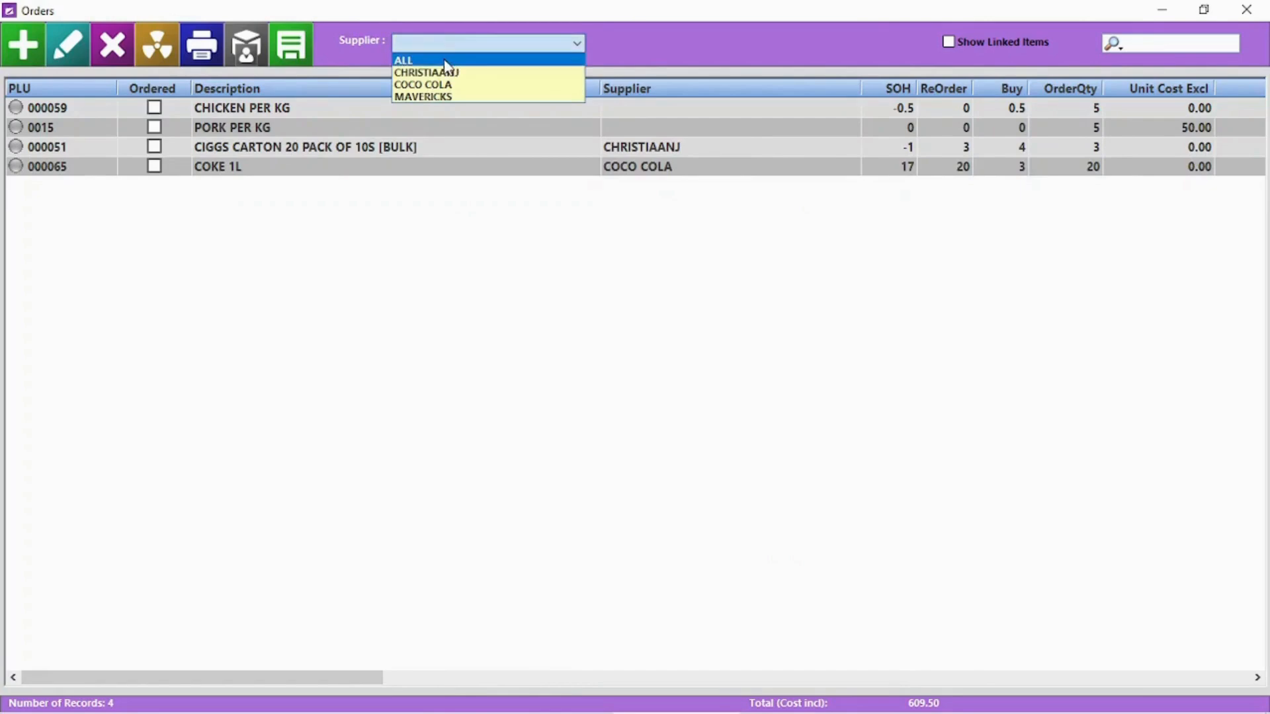
click(443, 57)
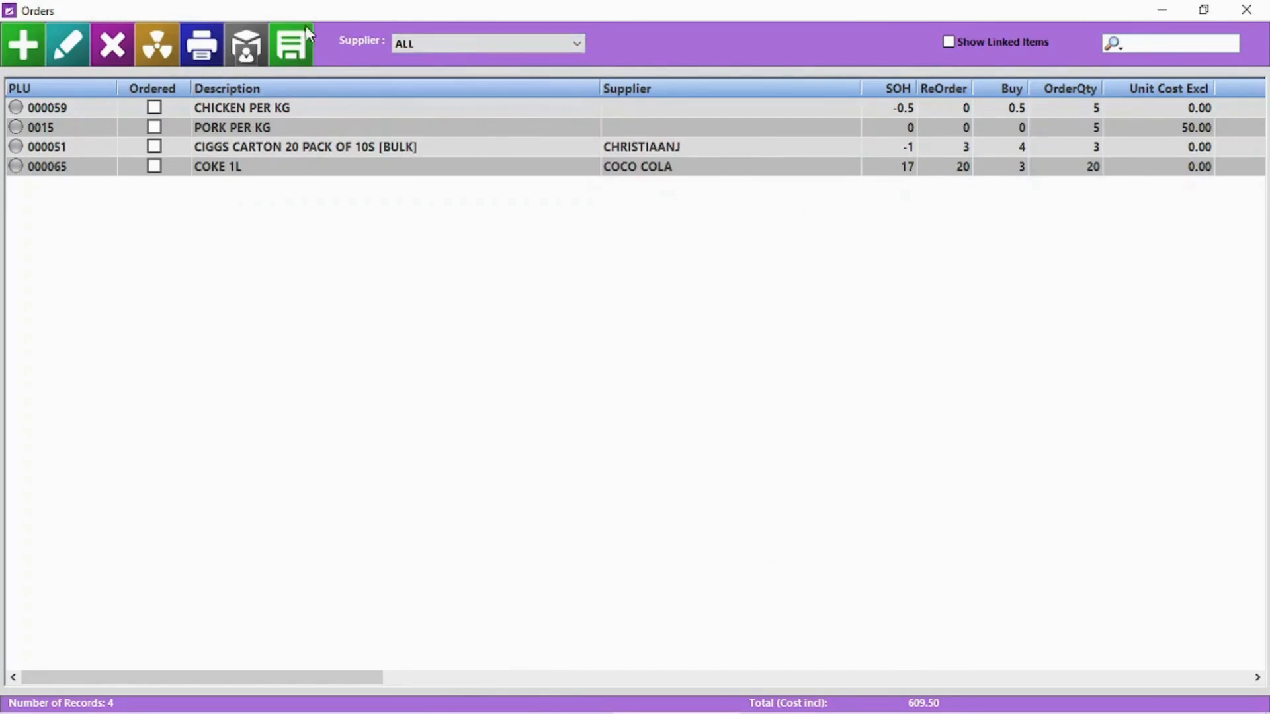
double_click(114, 108)
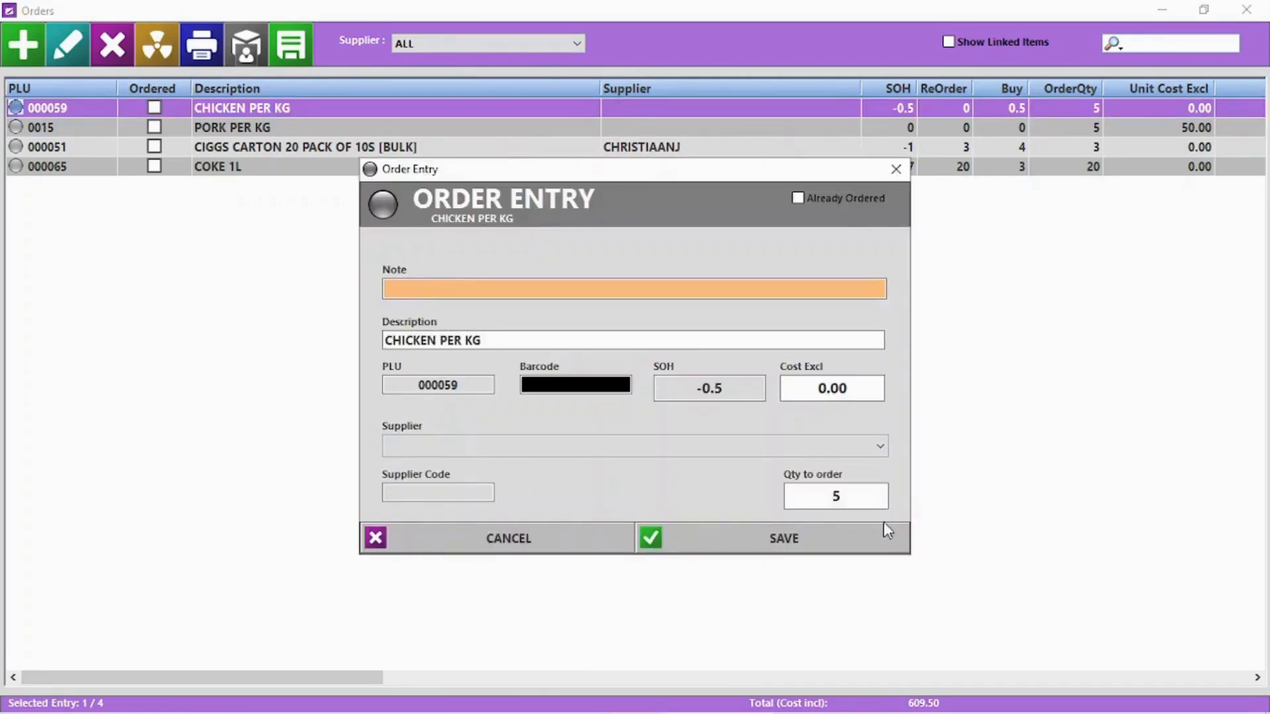
click(875, 447)
click(827, 471)
double_click(868, 496)
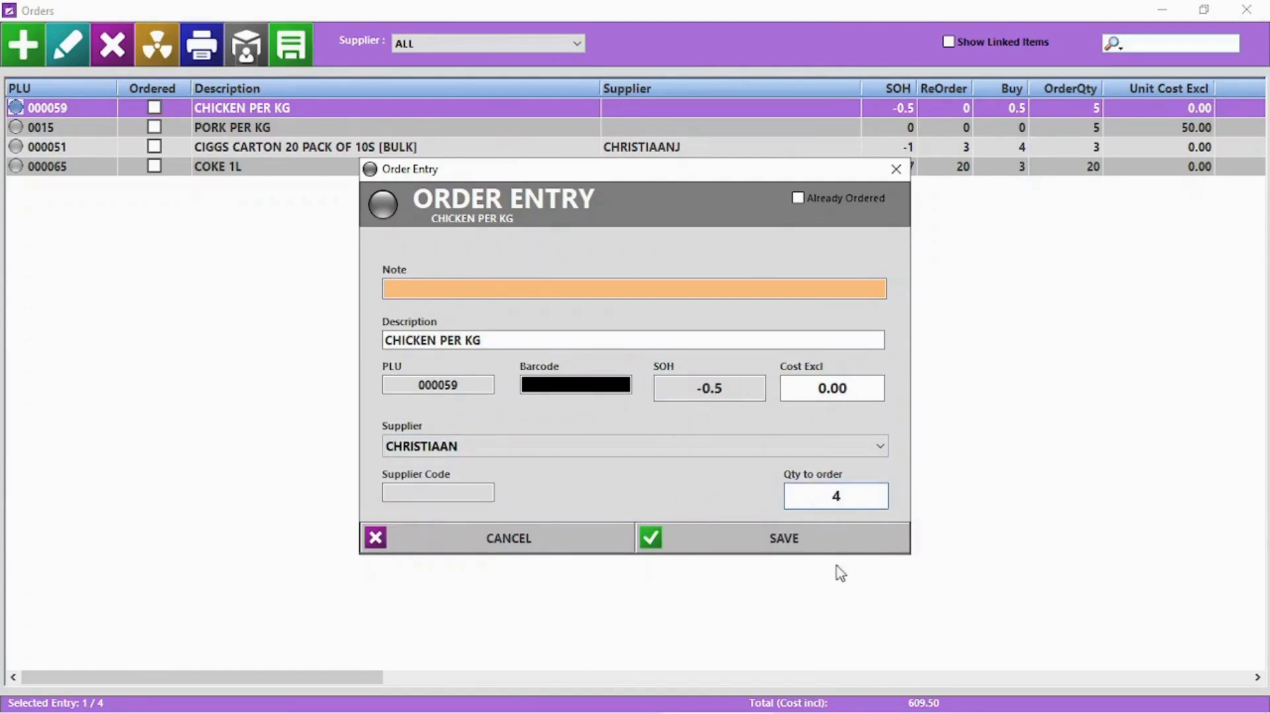
click(816, 545)
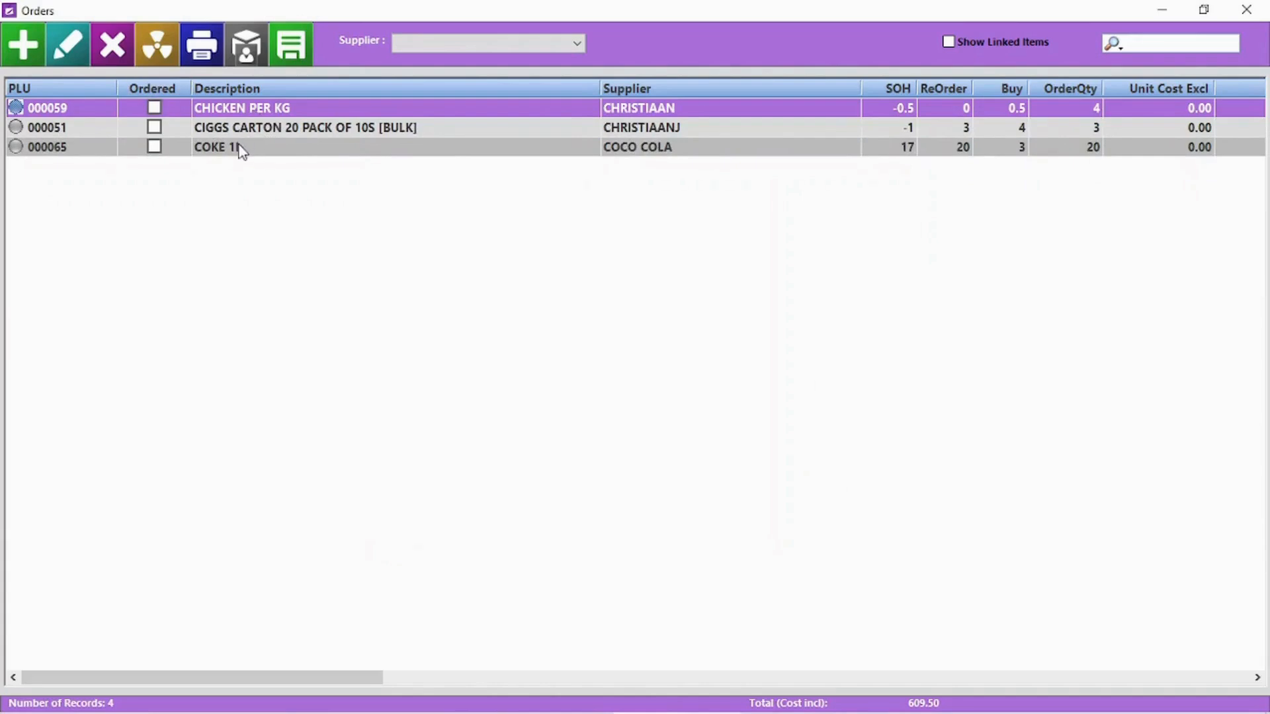
Delete the CIGGS CARTON order, clear all remaining orders and close Orders
click(253, 130)
click(118, 52)
click(618, 433)
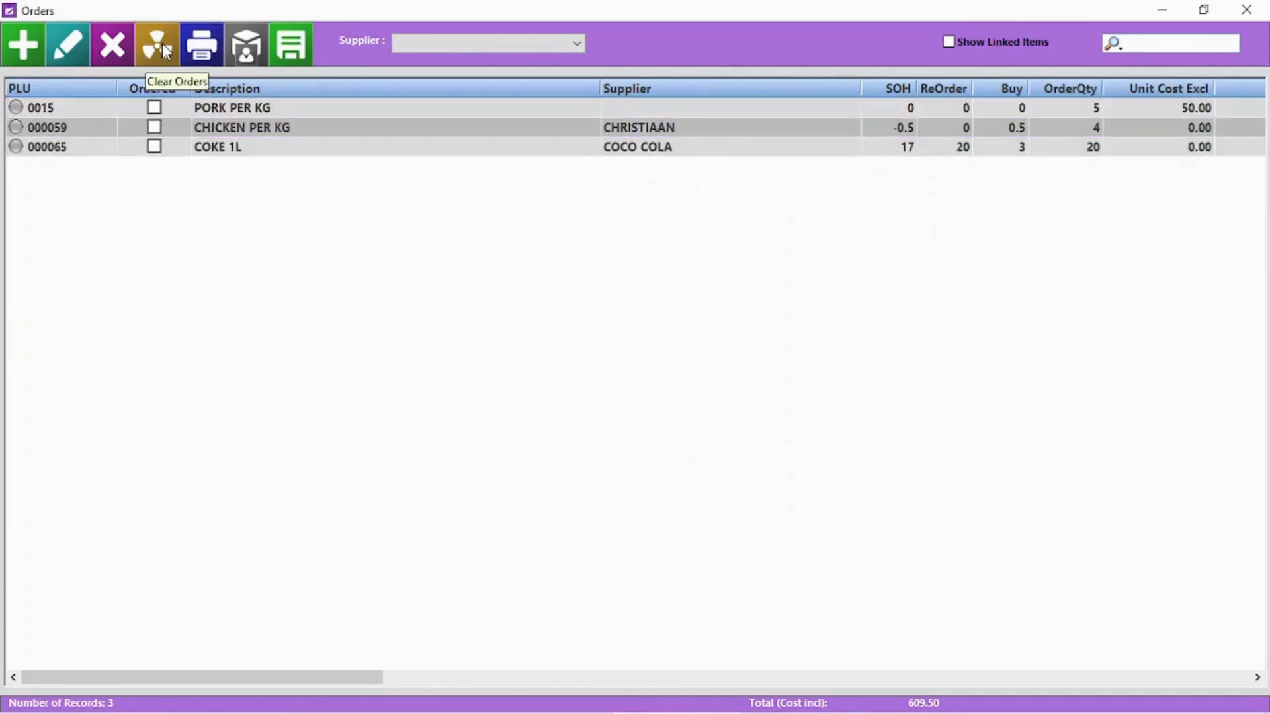
click(165, 52)
click(599, 431)
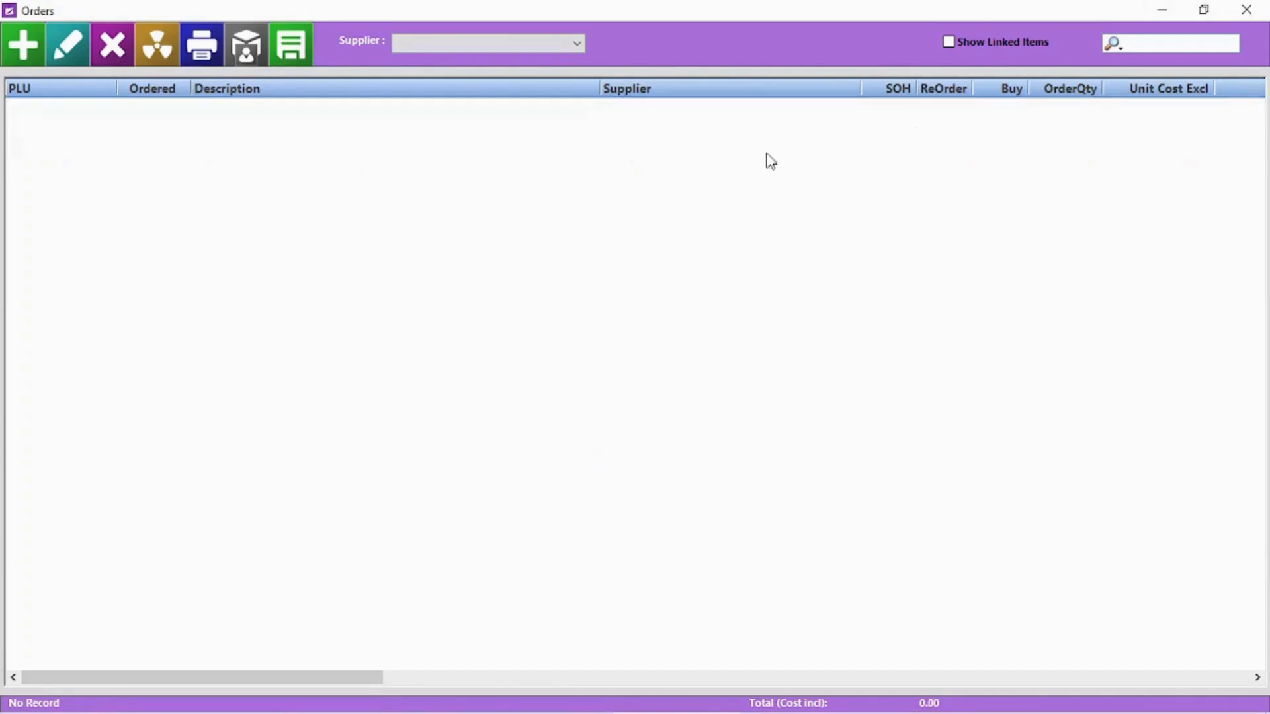
click(1247, 9)
From the below-reorder-level check, add COKE 1L and the CIGGS cartons to the orders
click(1106, 174)
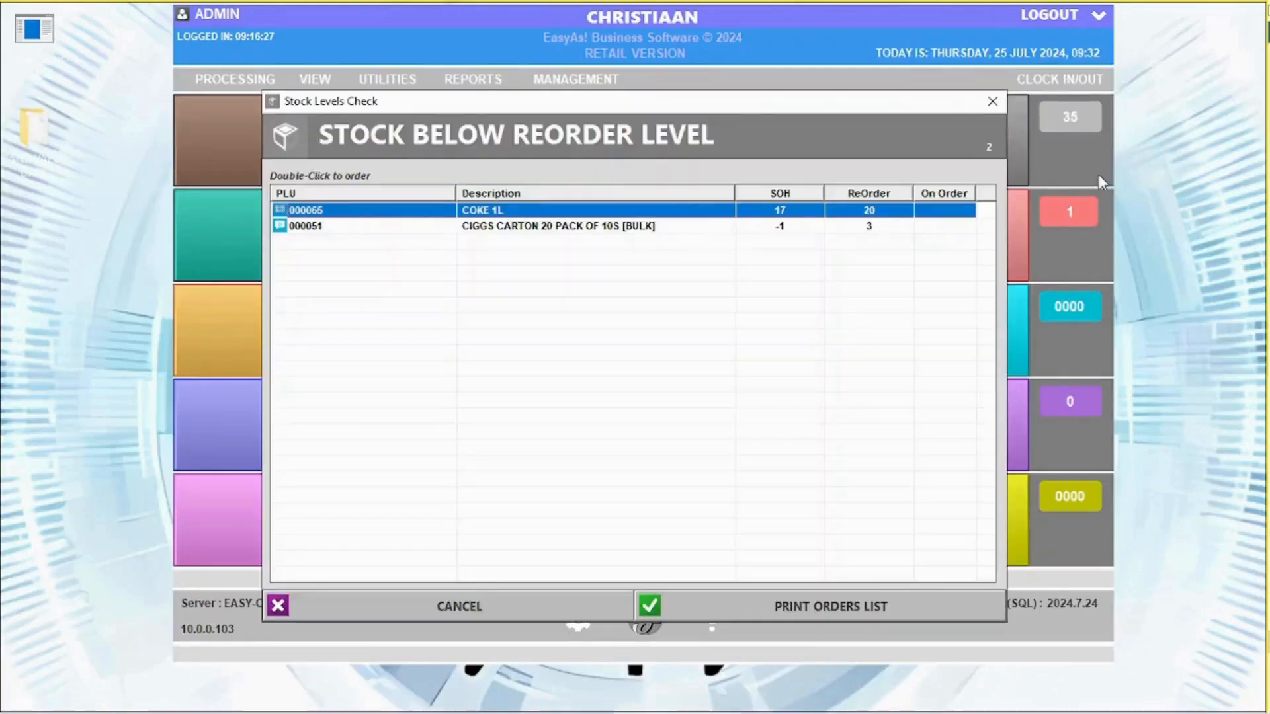
double_click(567, 219)
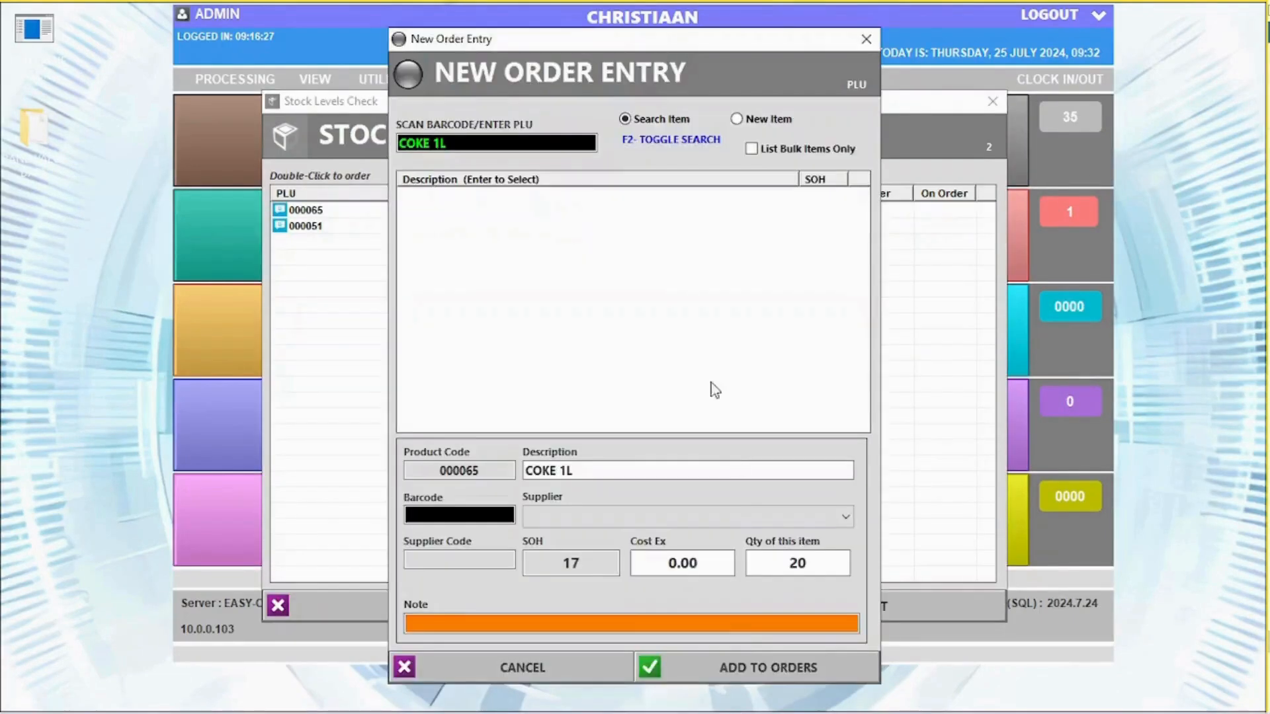
click(655, 668)
double_click(581, 227)
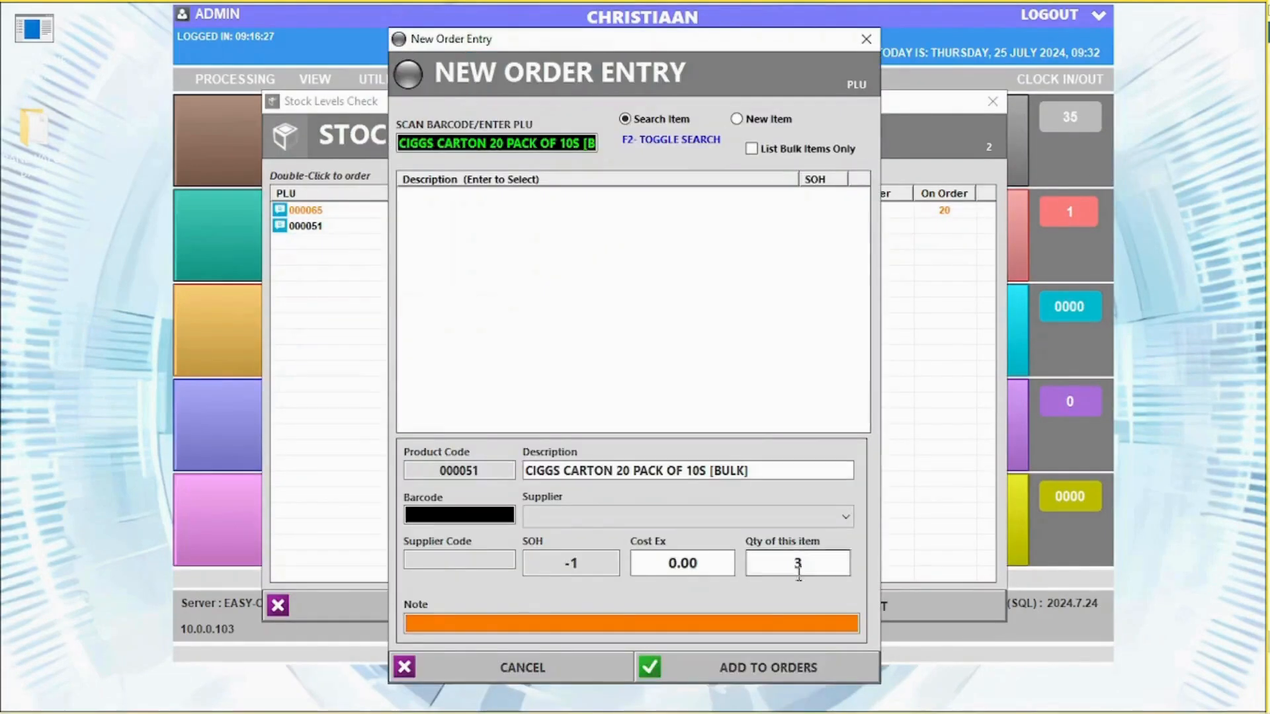
click(793, 668)
click(456, 605)
Open the stock orders list showing orders for all suppliers
click(804, 394)
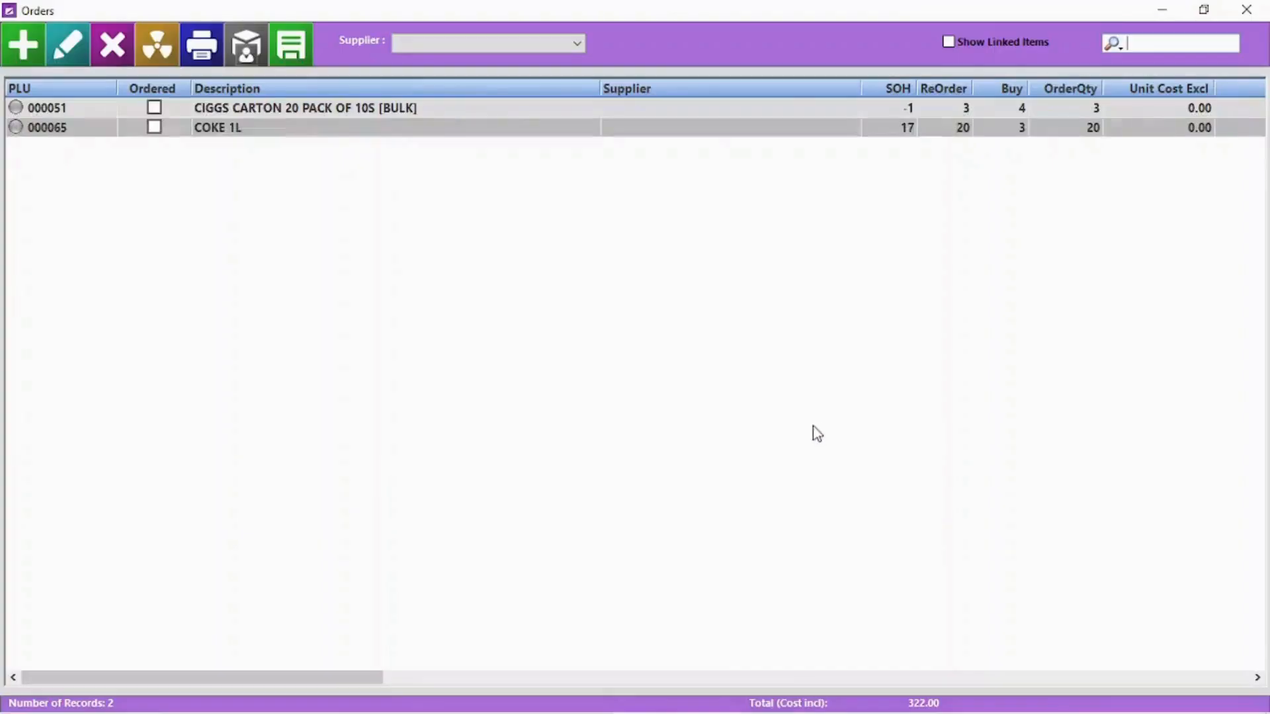
click(225, 109)
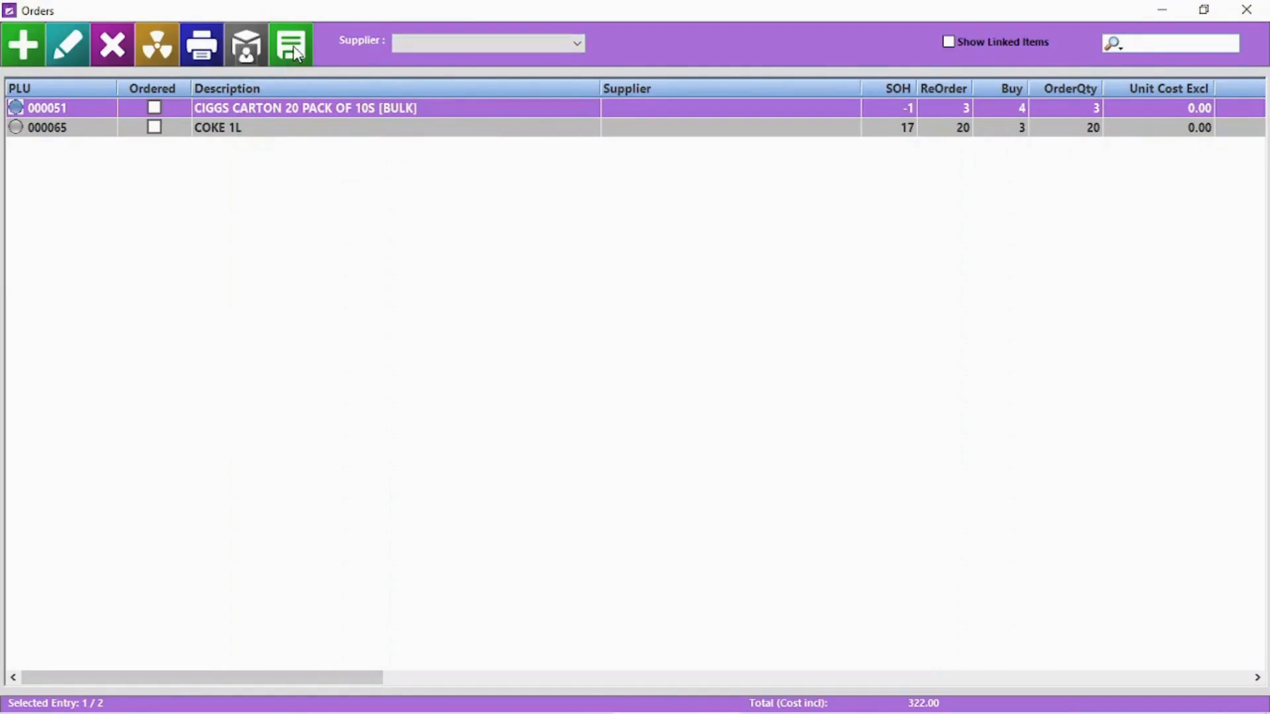
click(491, 44)
click(425, 69)
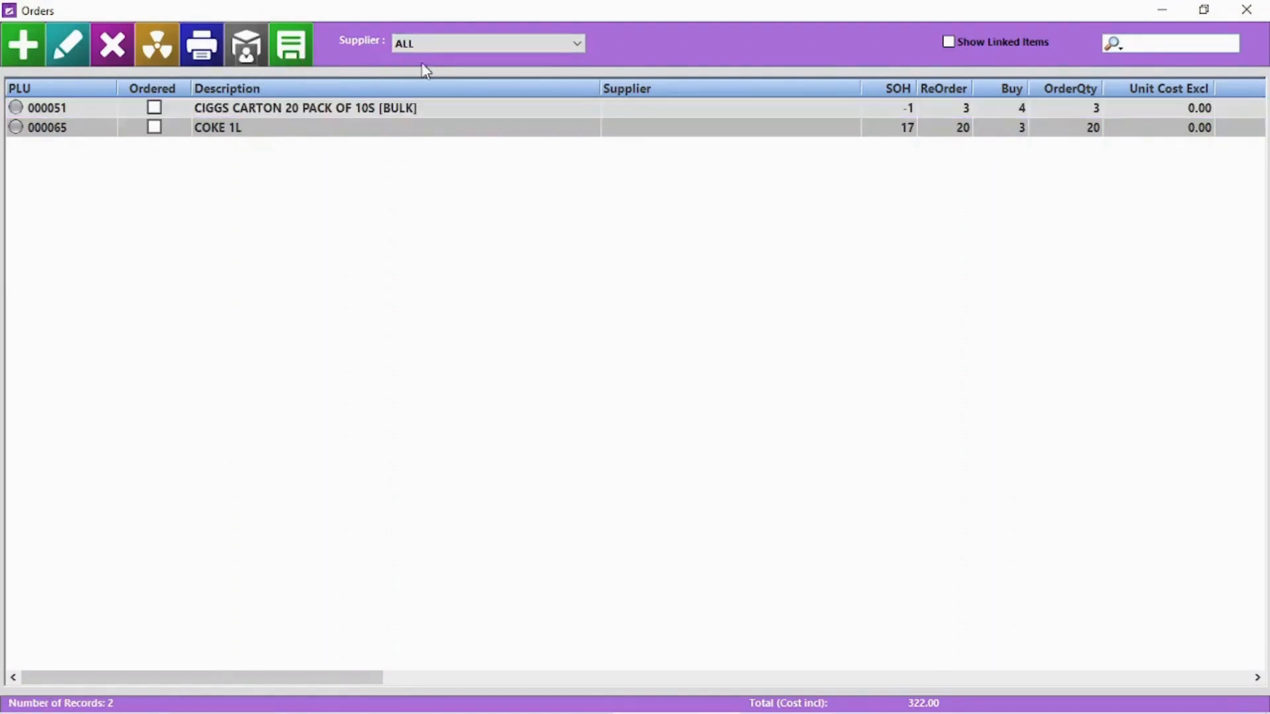
Order by supplier CHRISTIAAN, adding 5 PRINGLES CHEESE AND CHIVES to the orders
click(246, 55)
click(142, 107)
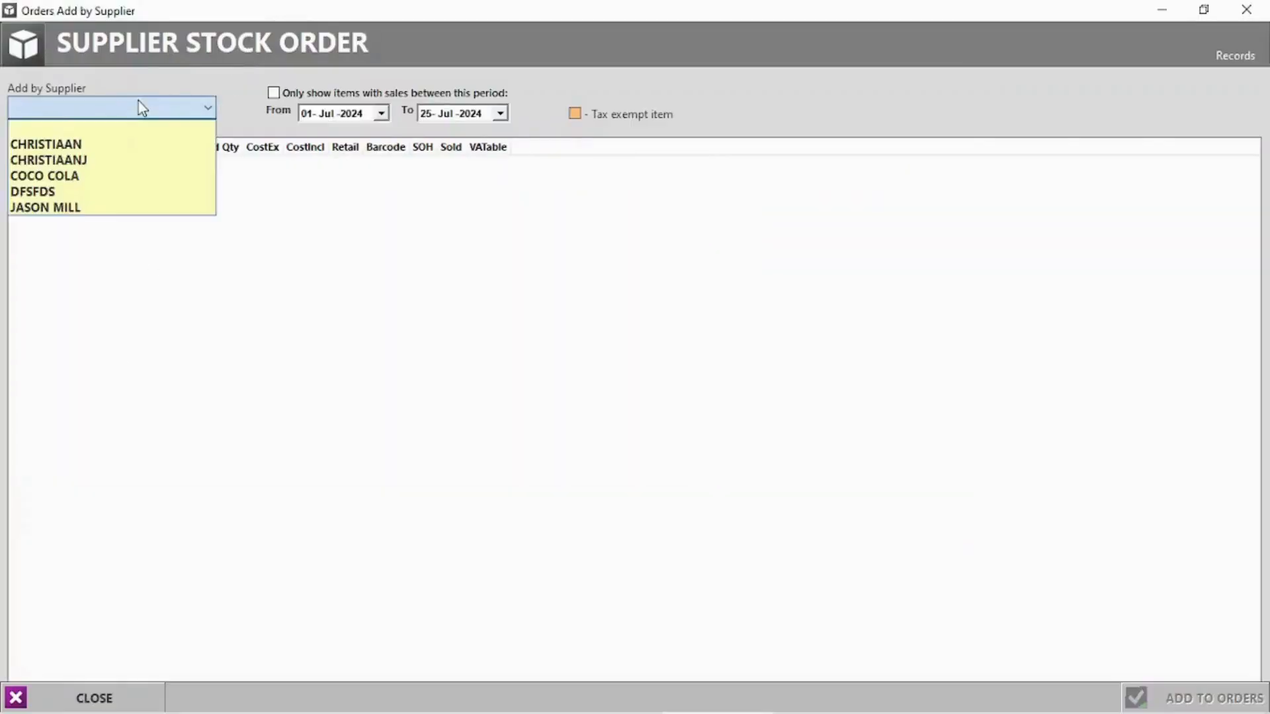
click(83, 143)
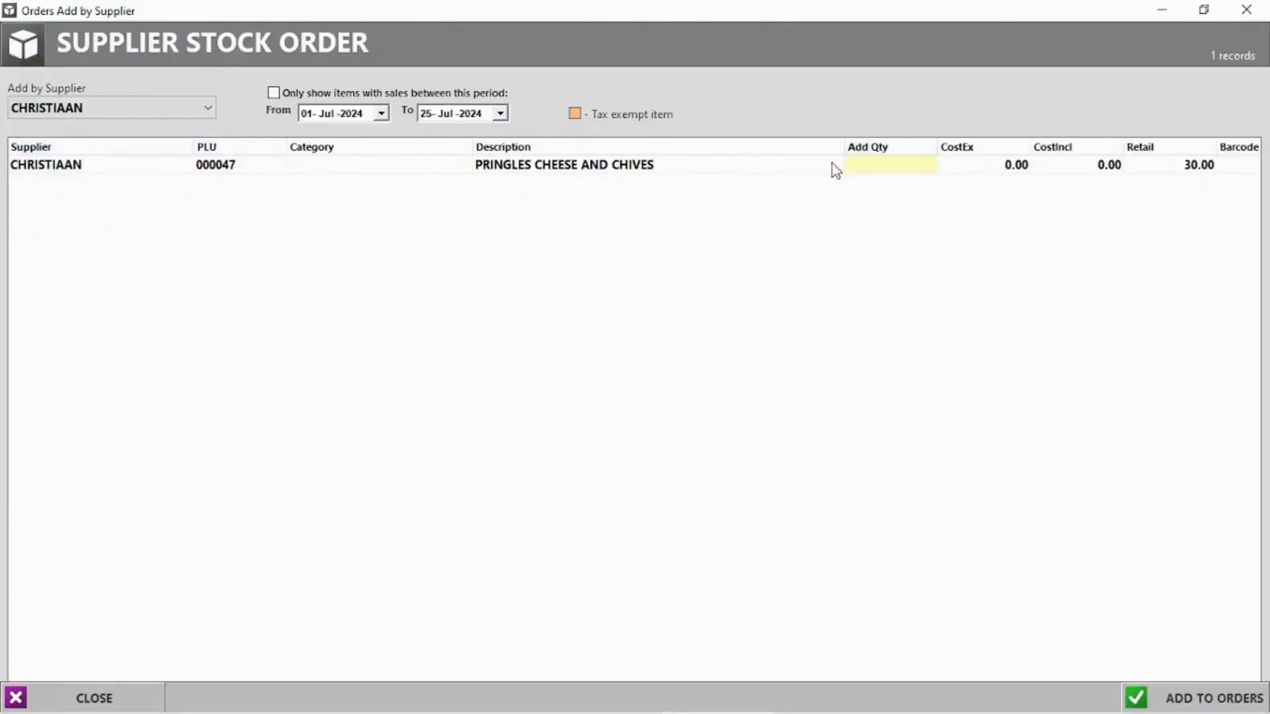
click(887, 165)
click(900, 159)
key(Return)
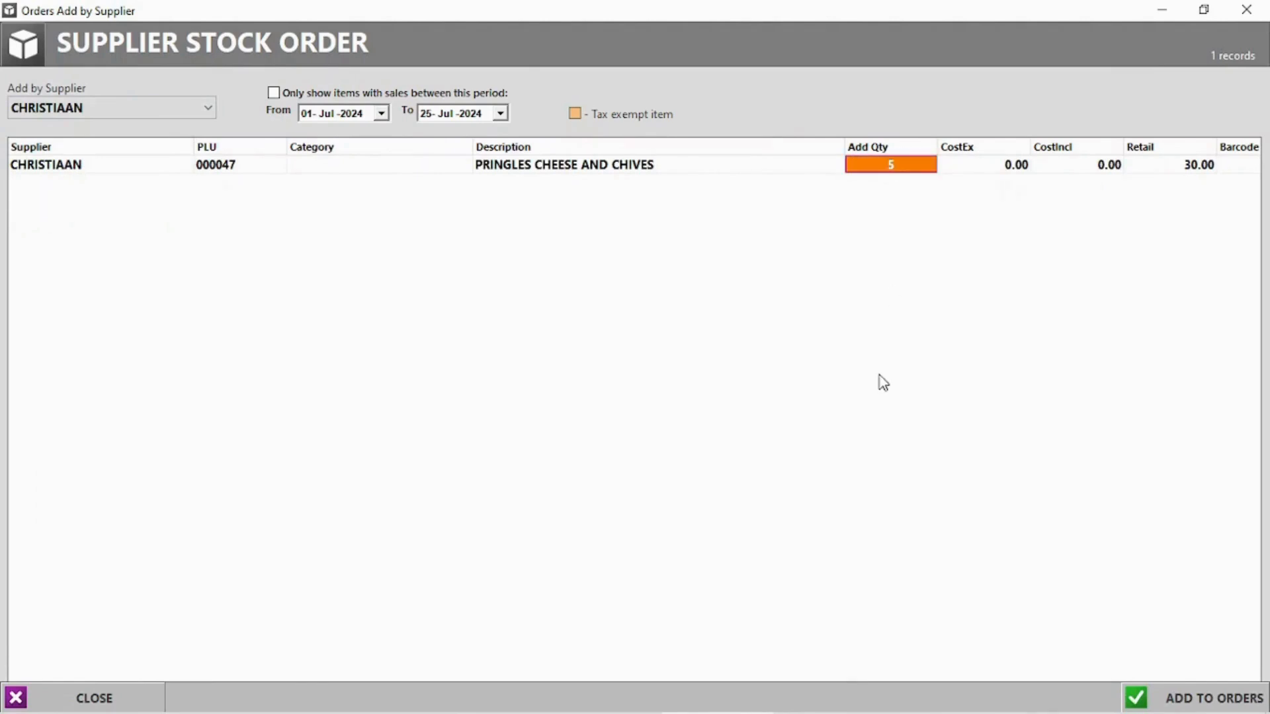
click(1194, 701)
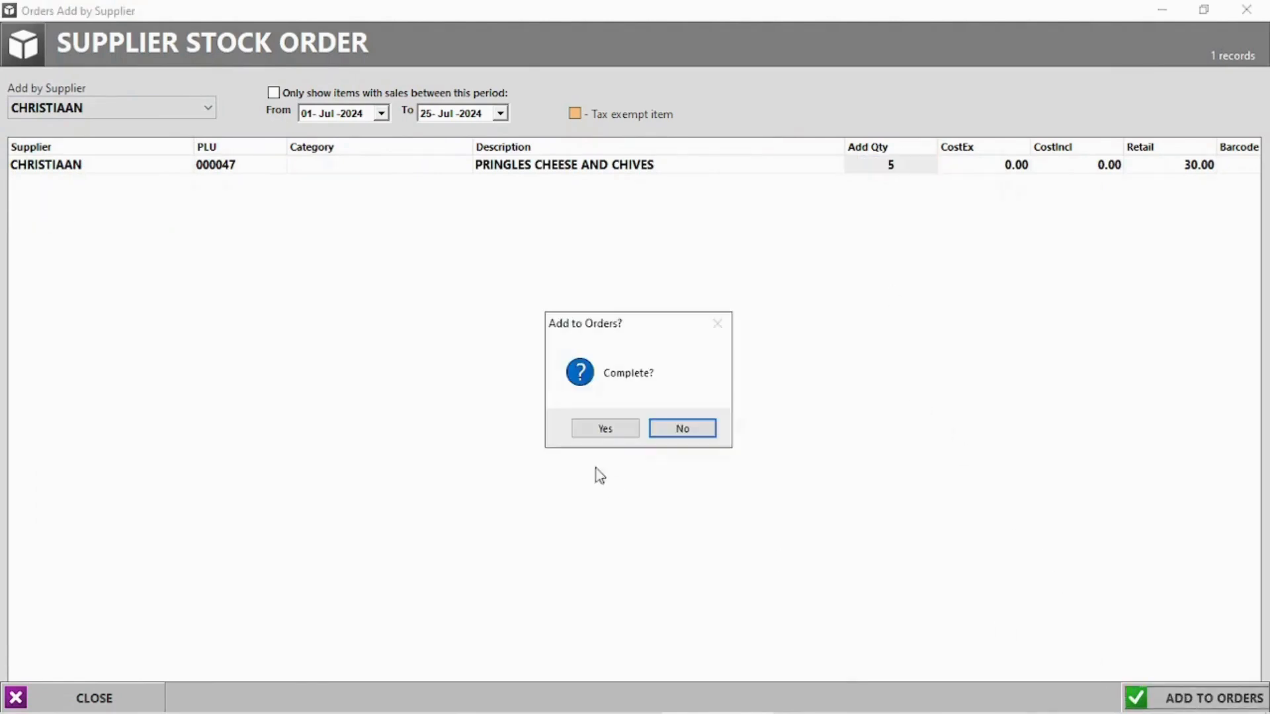
click(609, 430)
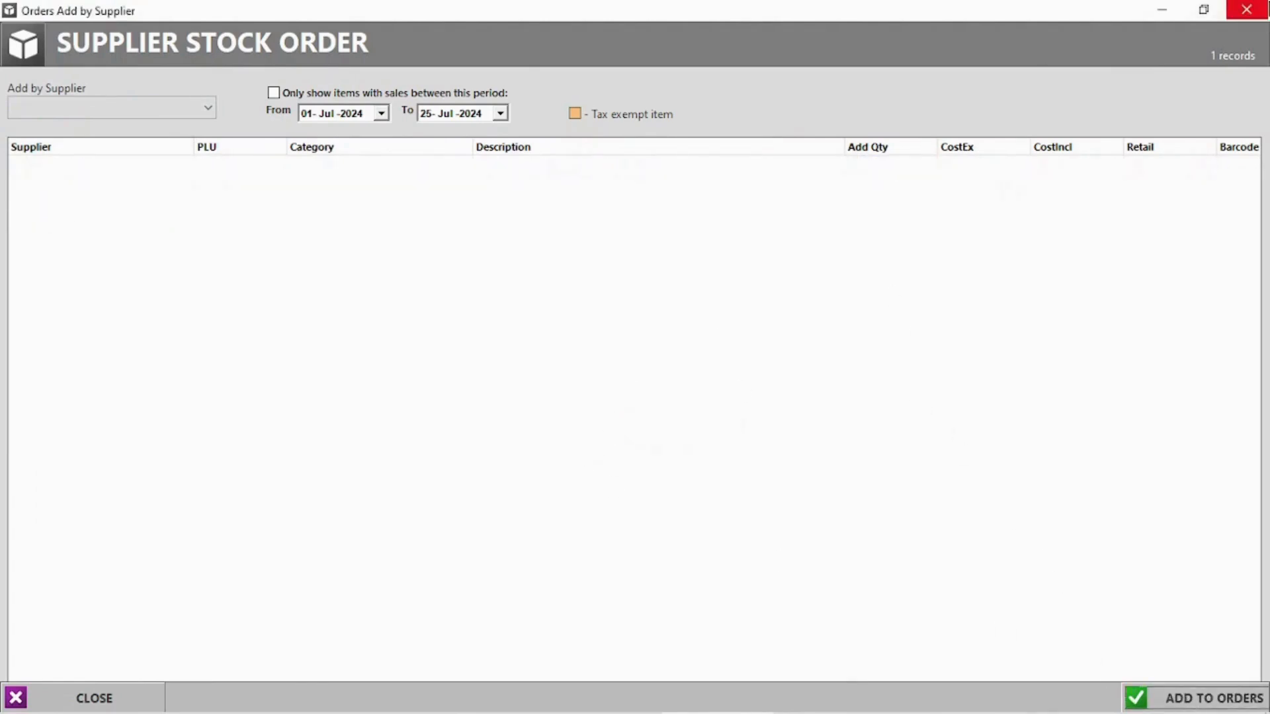
click(1246, 9)
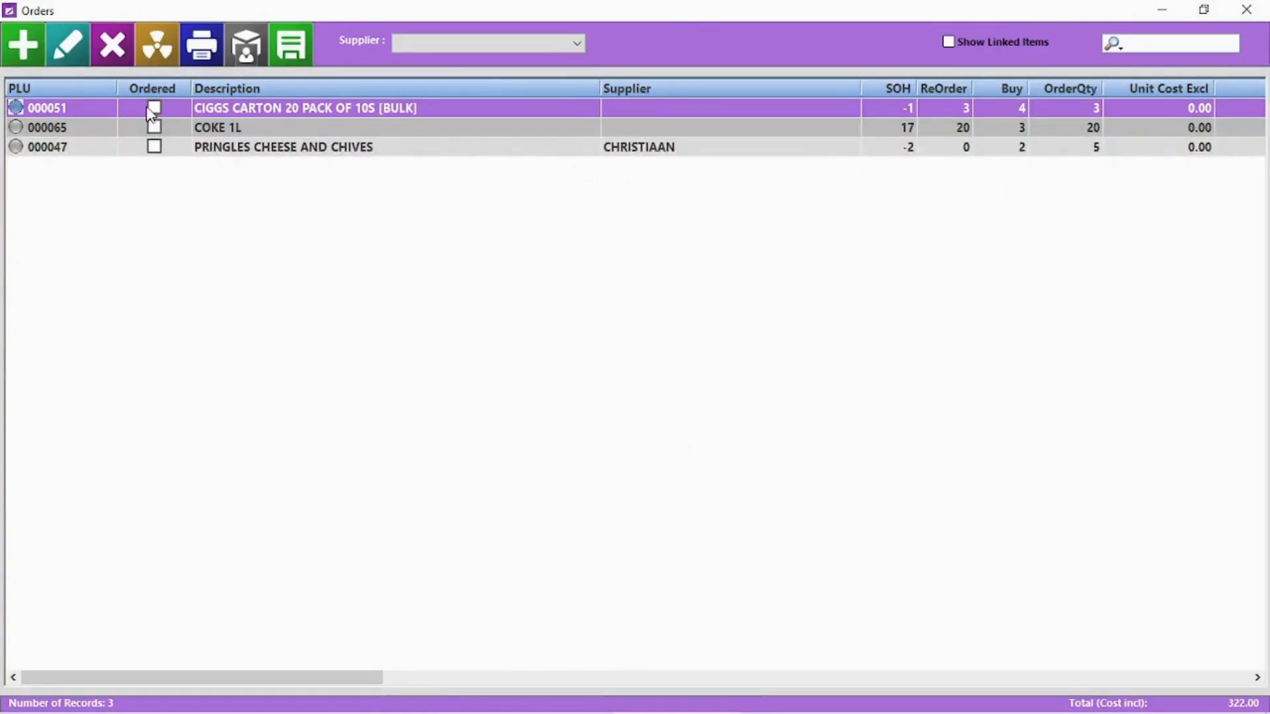
Try saving all suppliers' orders as a purchase order and dismiss the warning
click(482, 44)
click(463, 57)
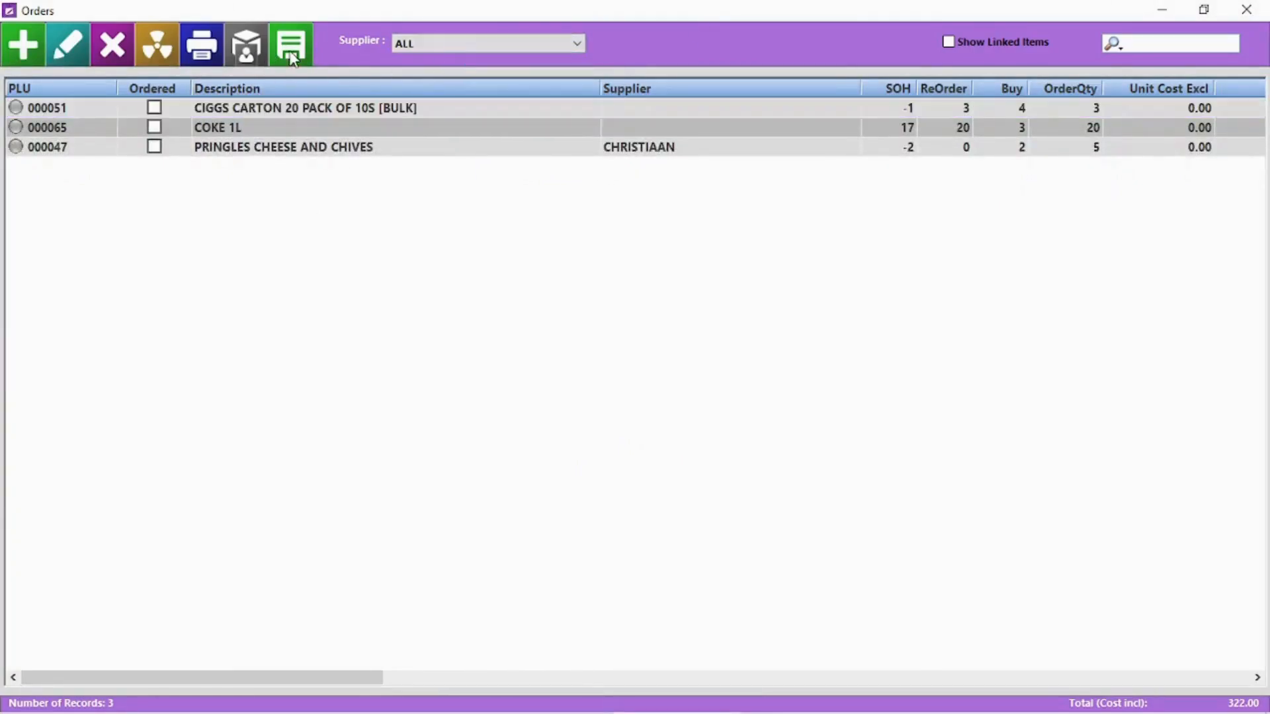
click(291, 46)
click(727, 431)
Save CHRISTIAAN's orders as a purchase order noted 'Need by monday', without supplier PLU codes
click(322, 113)
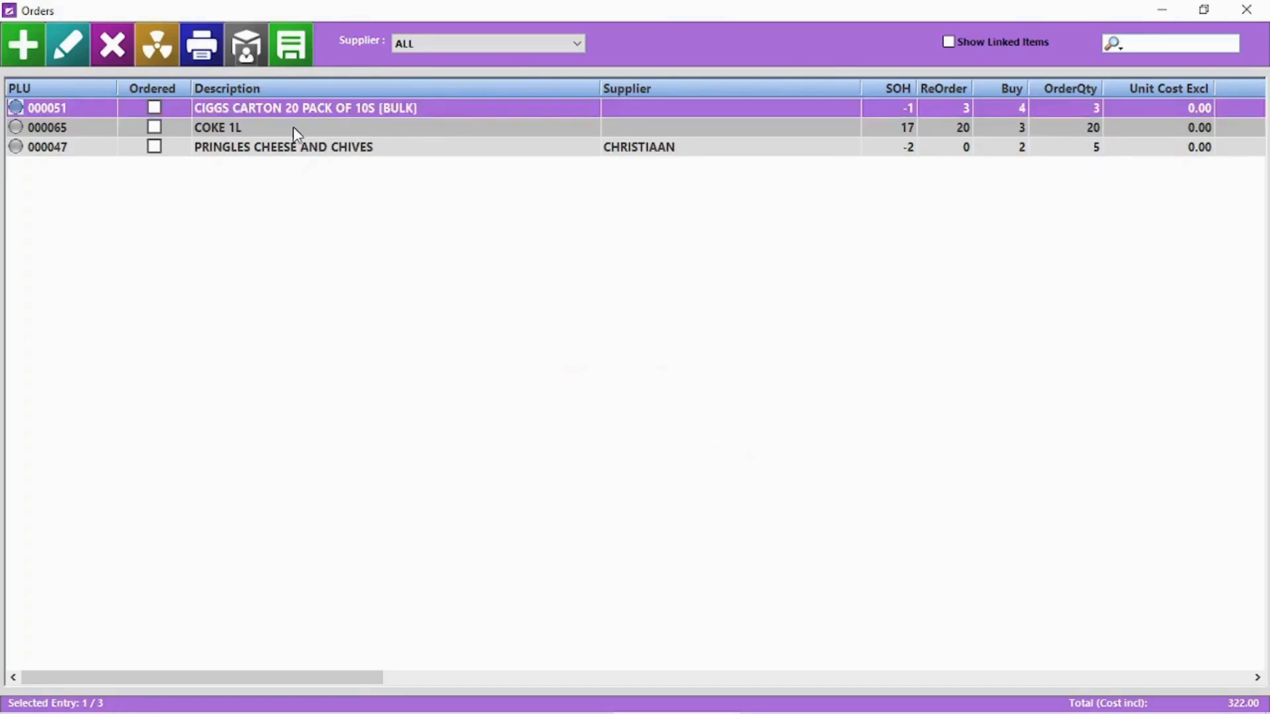
click(443, 43)
click(444, 70)
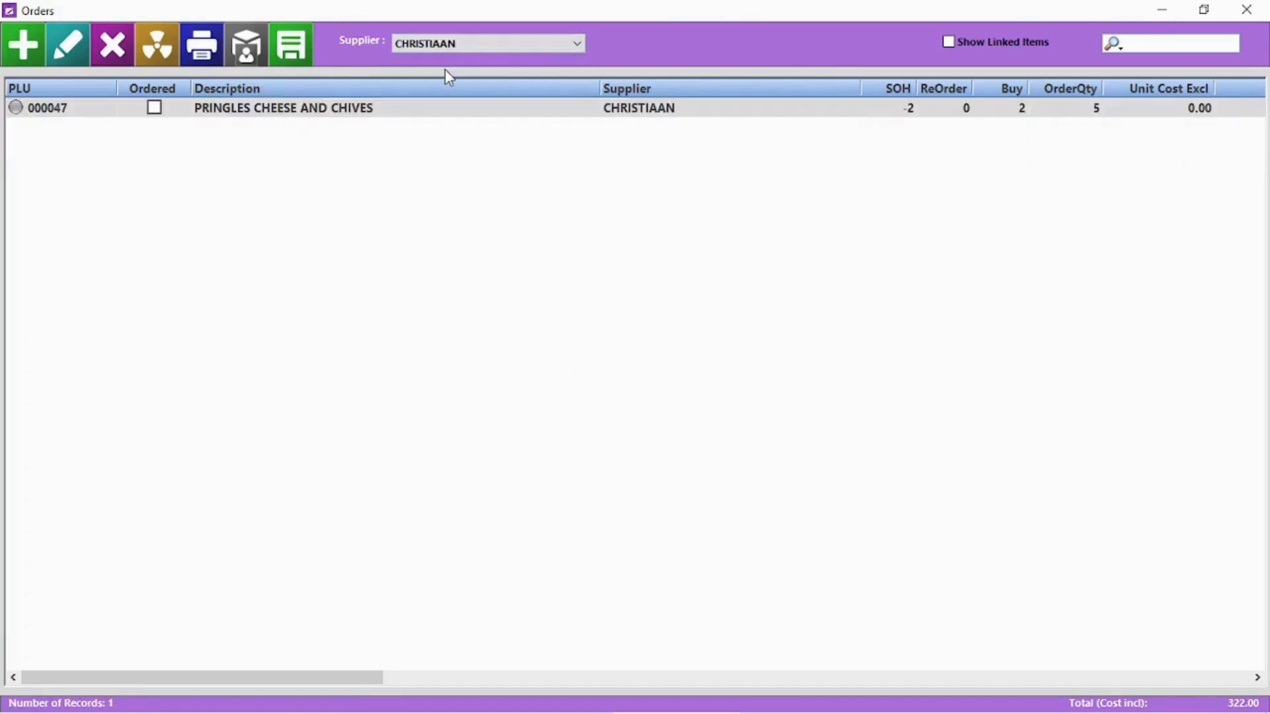
click(297, 49)
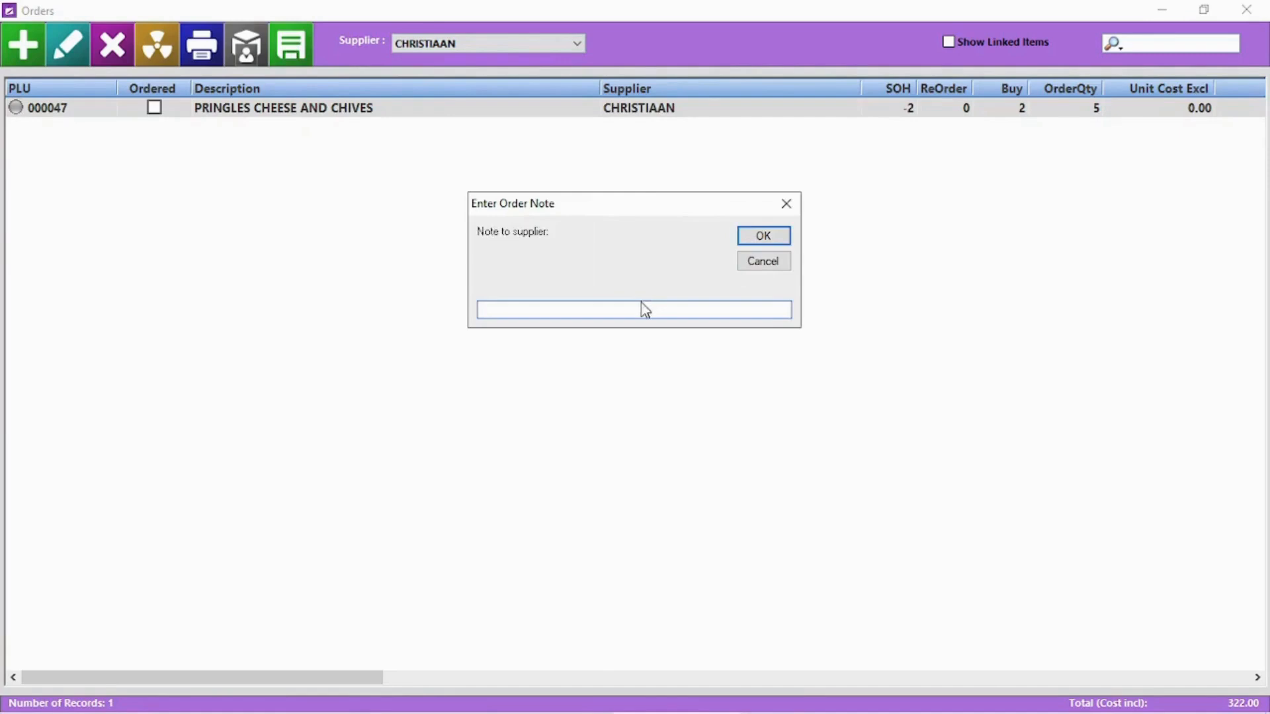
text(Need by monday)
key(Return)
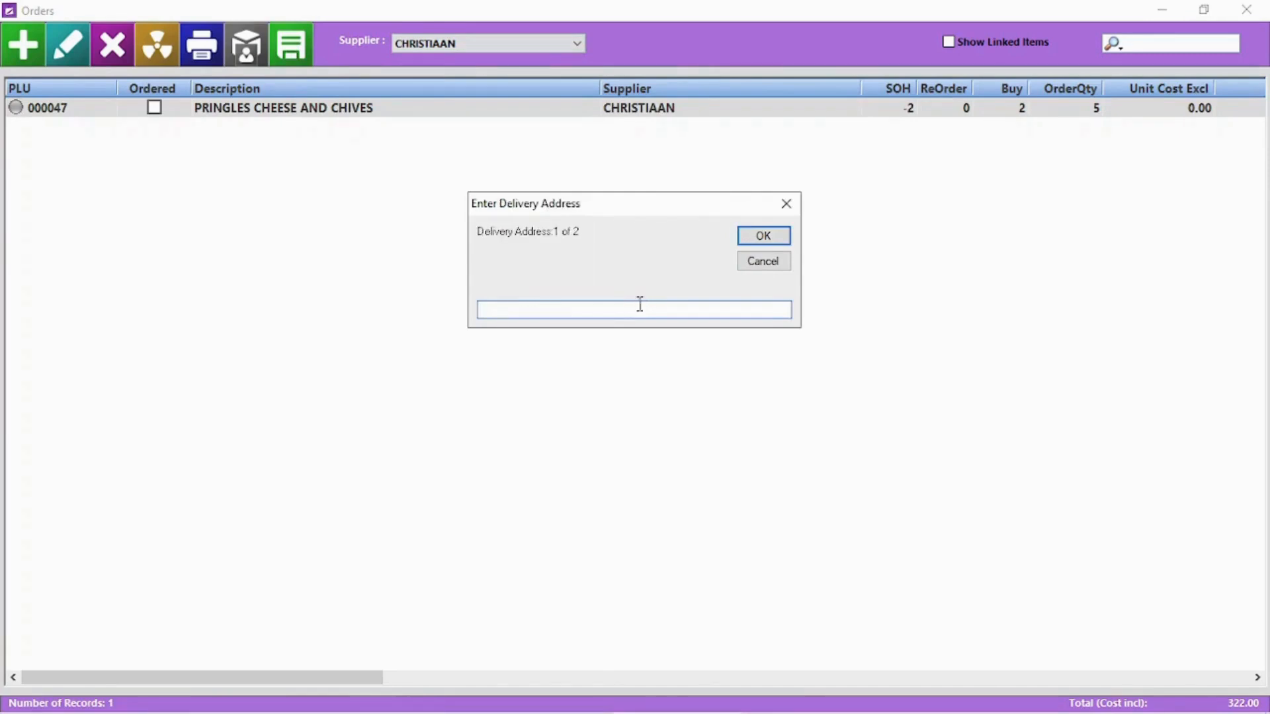
click(769, 237)
click(770, 237)
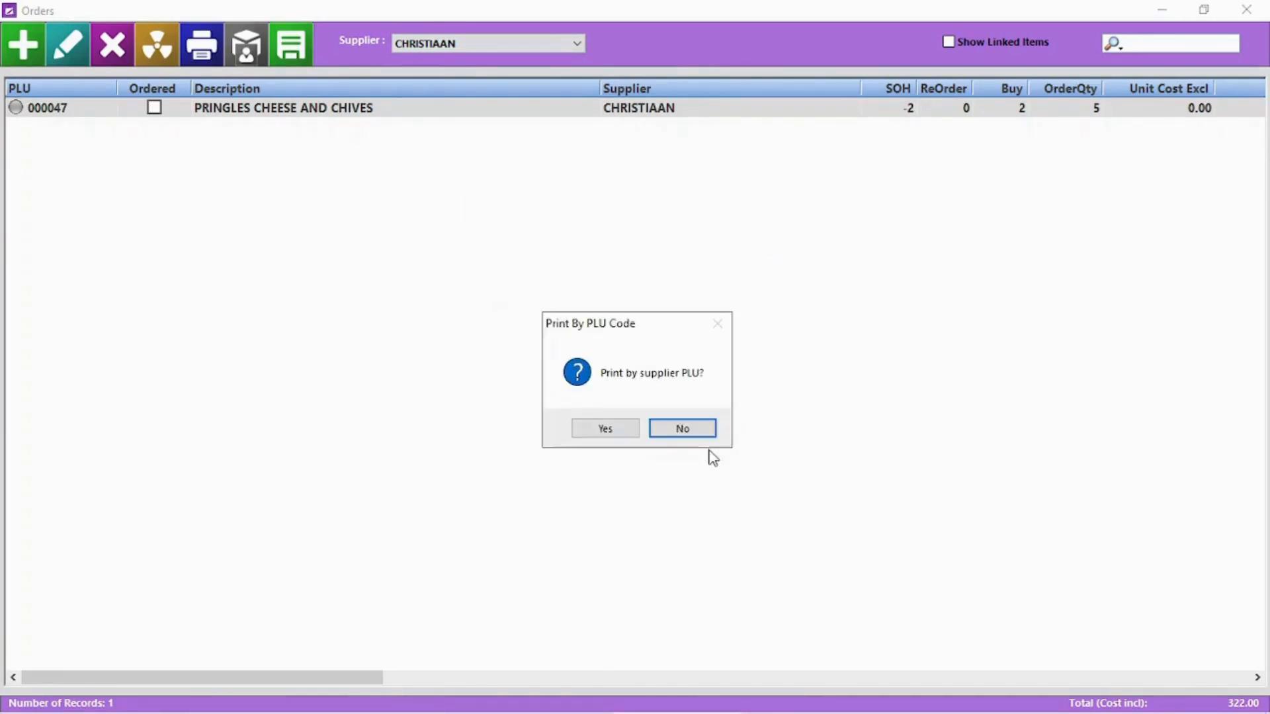
click(681, 427)
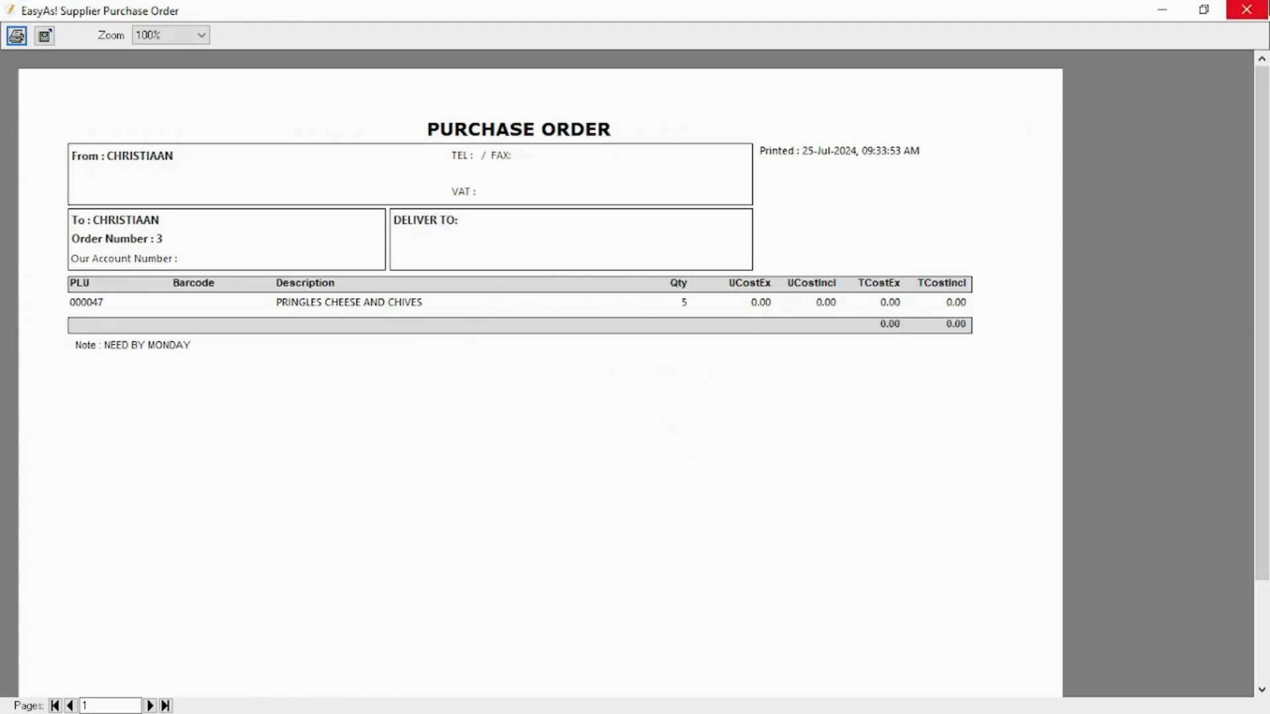
click(1249, 10)
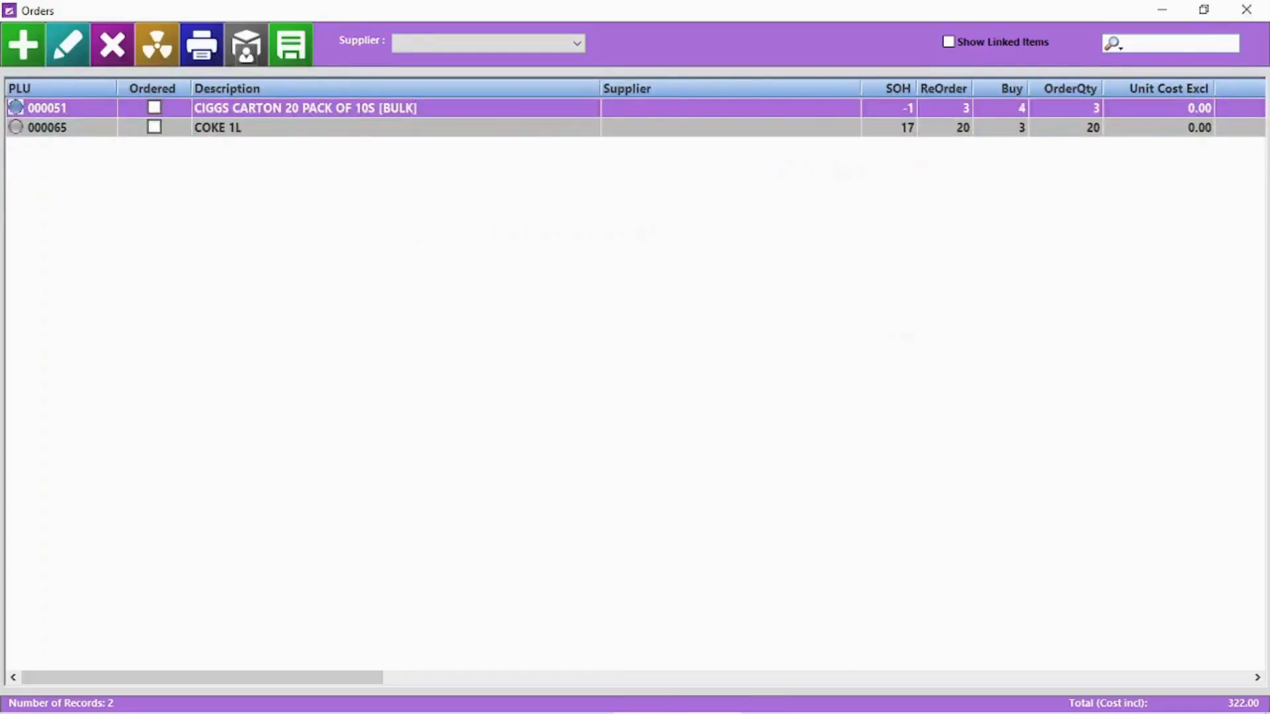
Set COCO COLA as the supplier on the CIGGS CARTON and COKE 1L orders
double_click(465, 115)
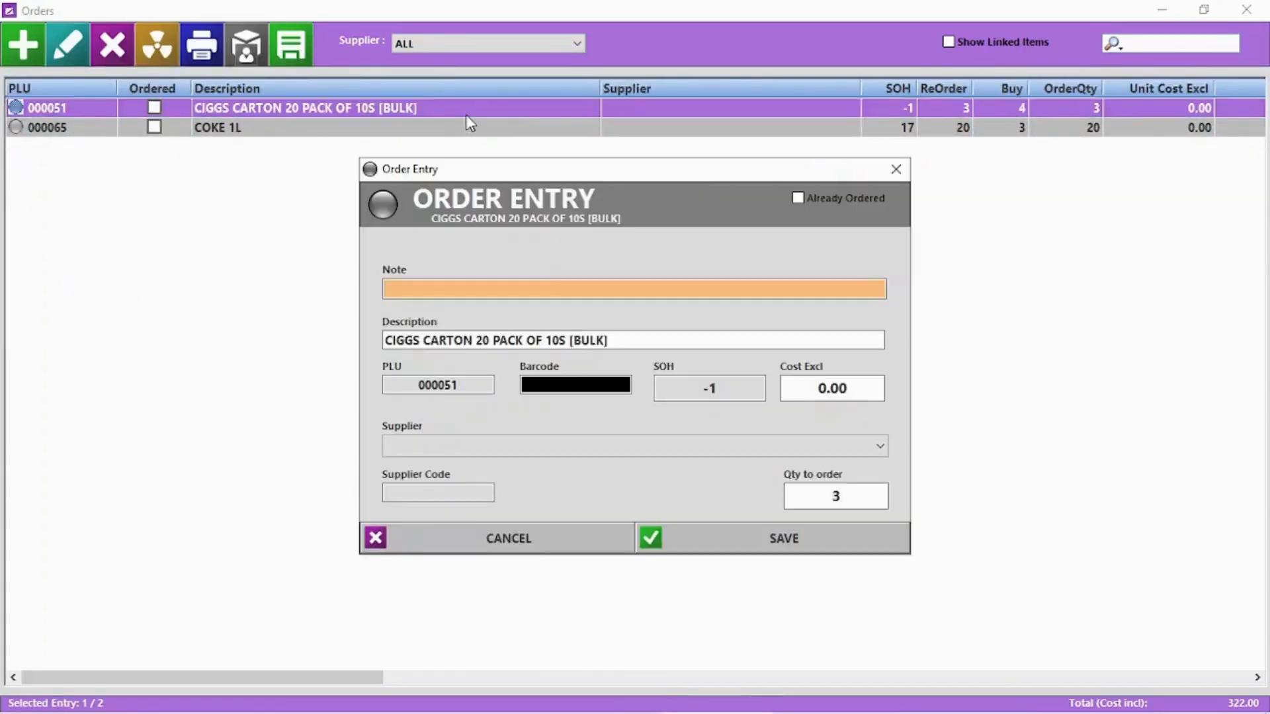
click(553, 453)
click(446, 509)
click(822, 548)
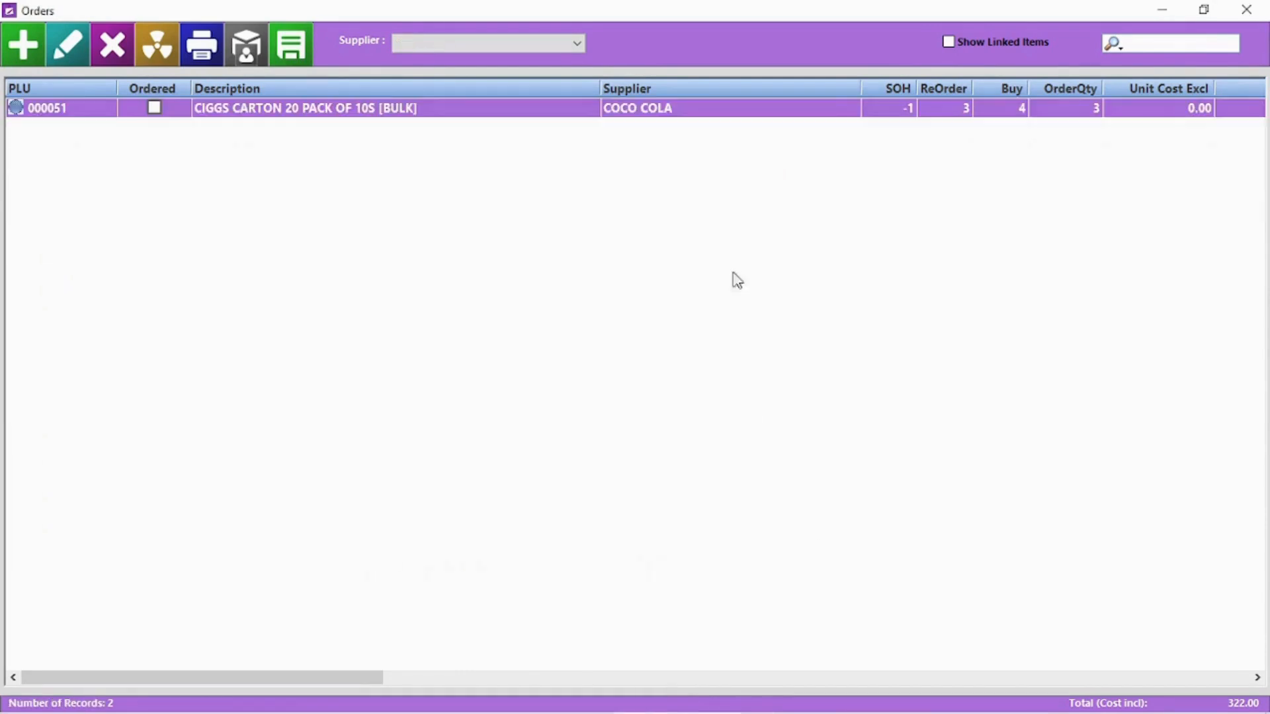
click(501, 44)
click(487, 58)
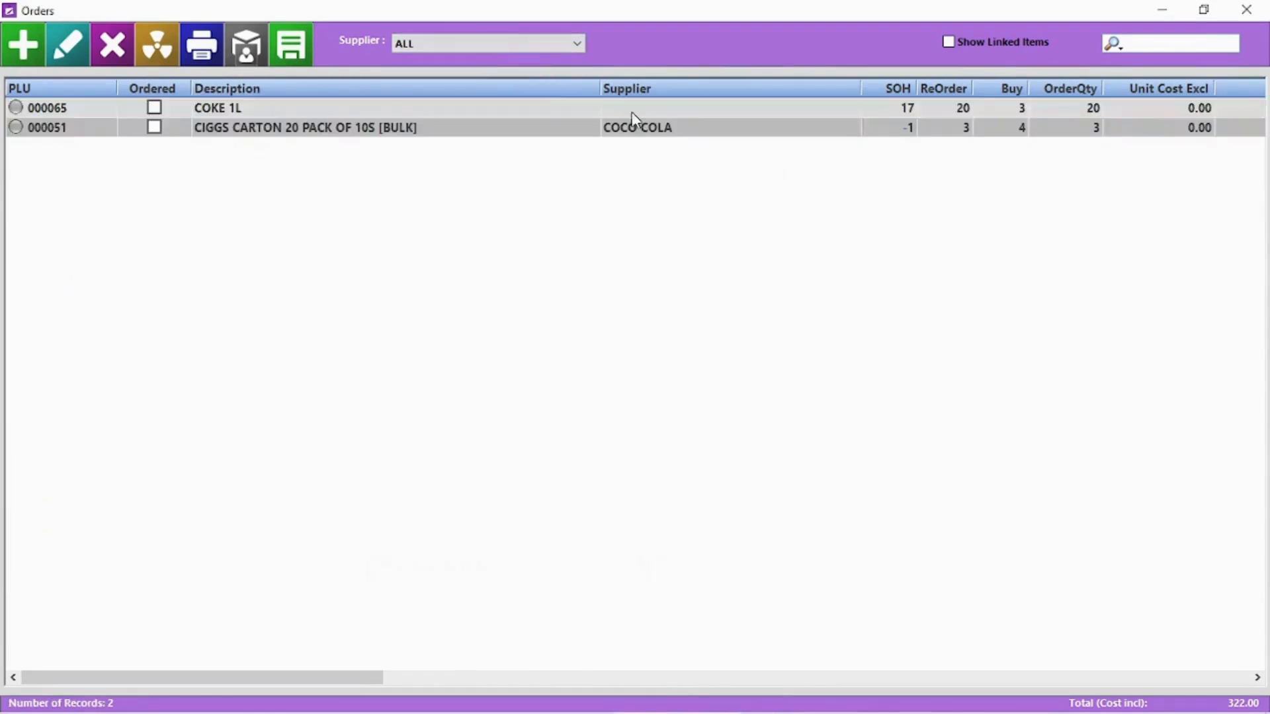
double_click(632, 110)
click(589, 452)
click(596, 499)
click(816, 548)
Save COCO COLA's orders as a purchase order with no note, address or PLU codes
click(553, 45)
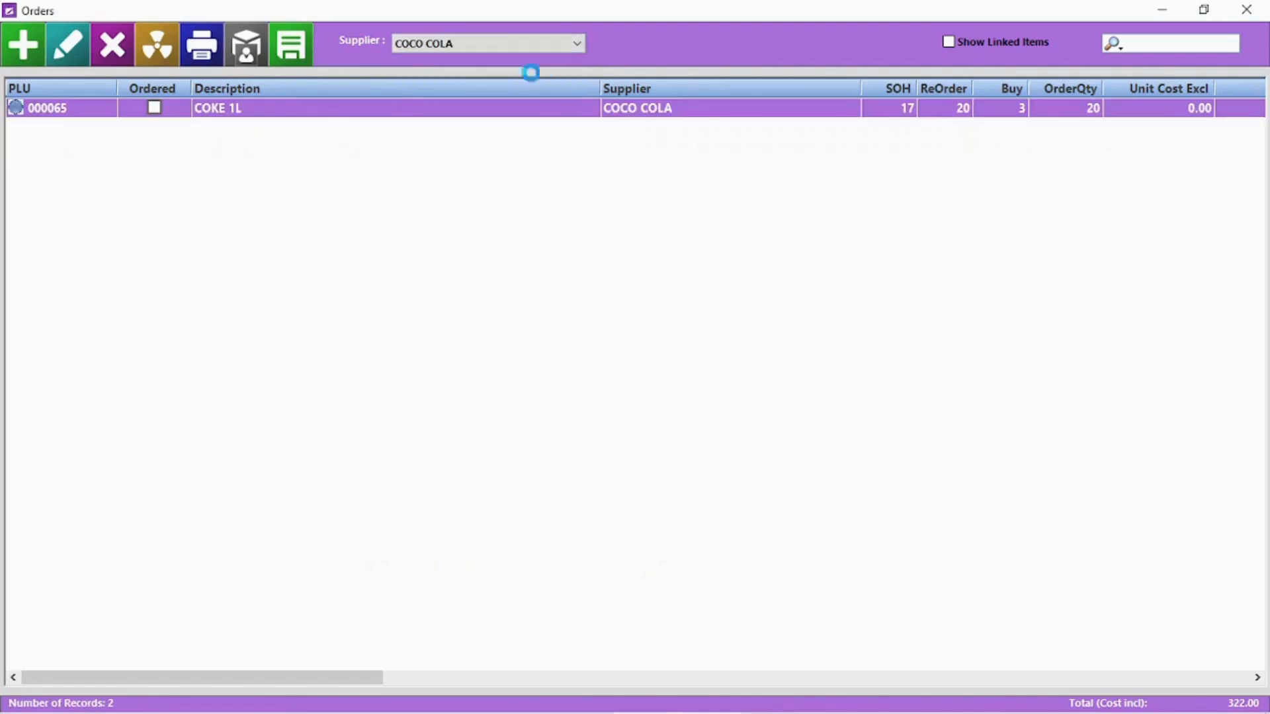
click(531, 72)
click(291, 44)
click(760, 236)
click(754, 238)
click(755, 240)
click(711, 427)
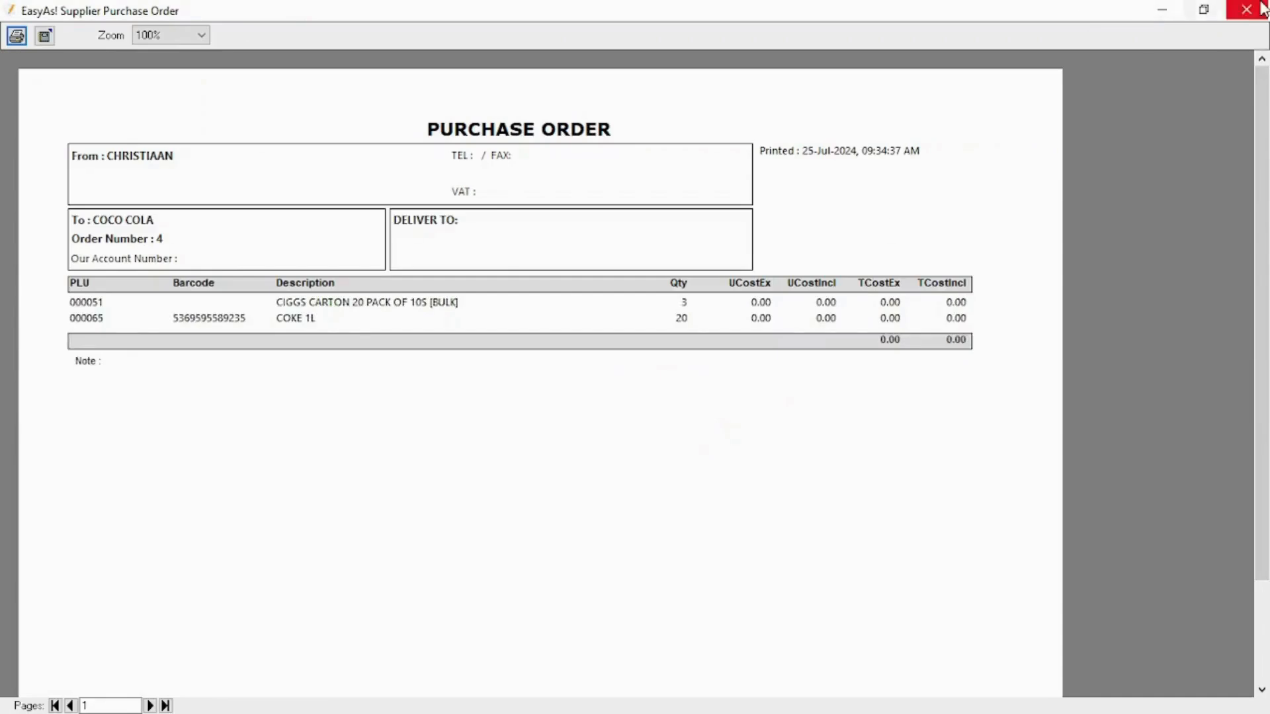
click(1247, 10)
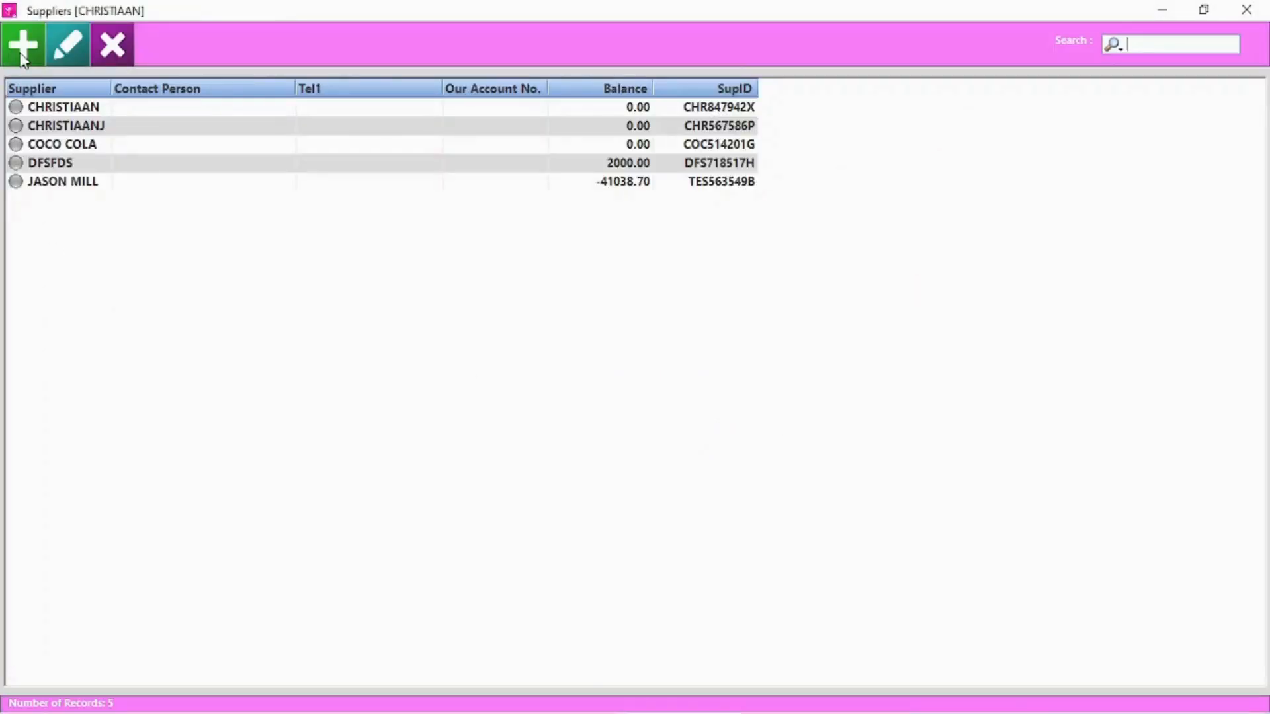
Add a new supplier 'Stardew Valley' with a contact number and FRESH PRODUCE notes
key(Insert)
text(Star)
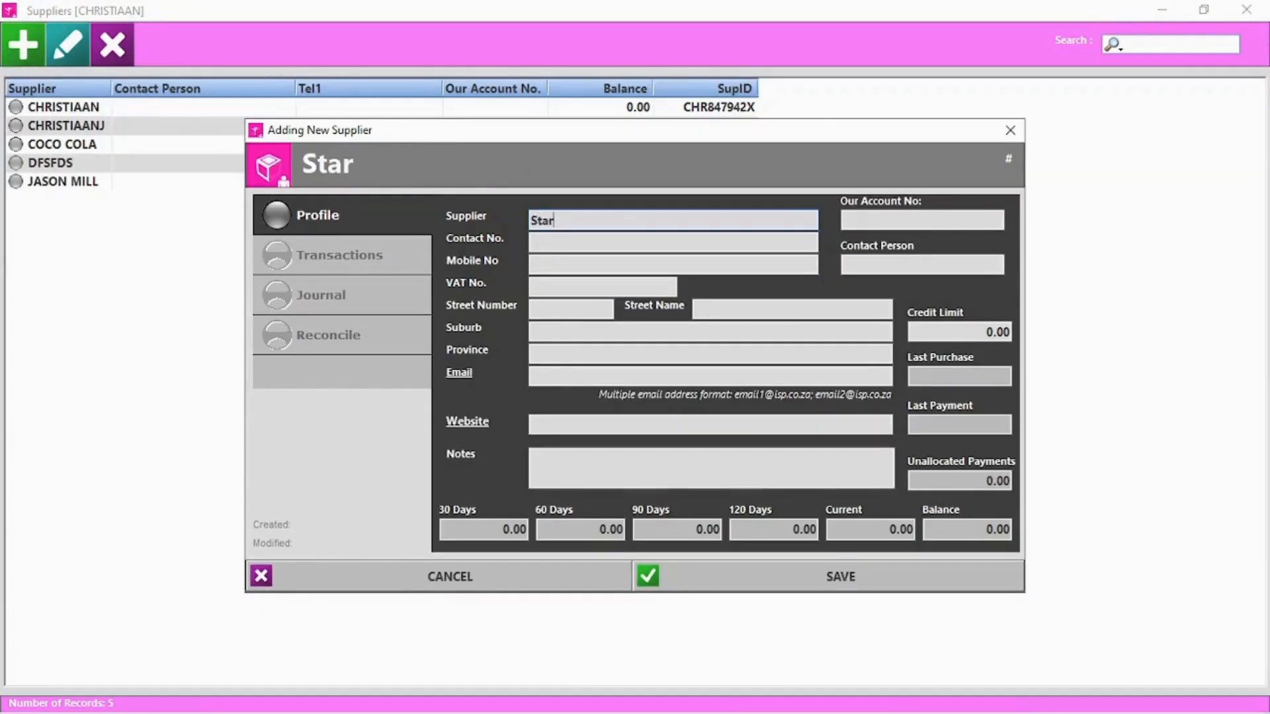
text(dew Valley)
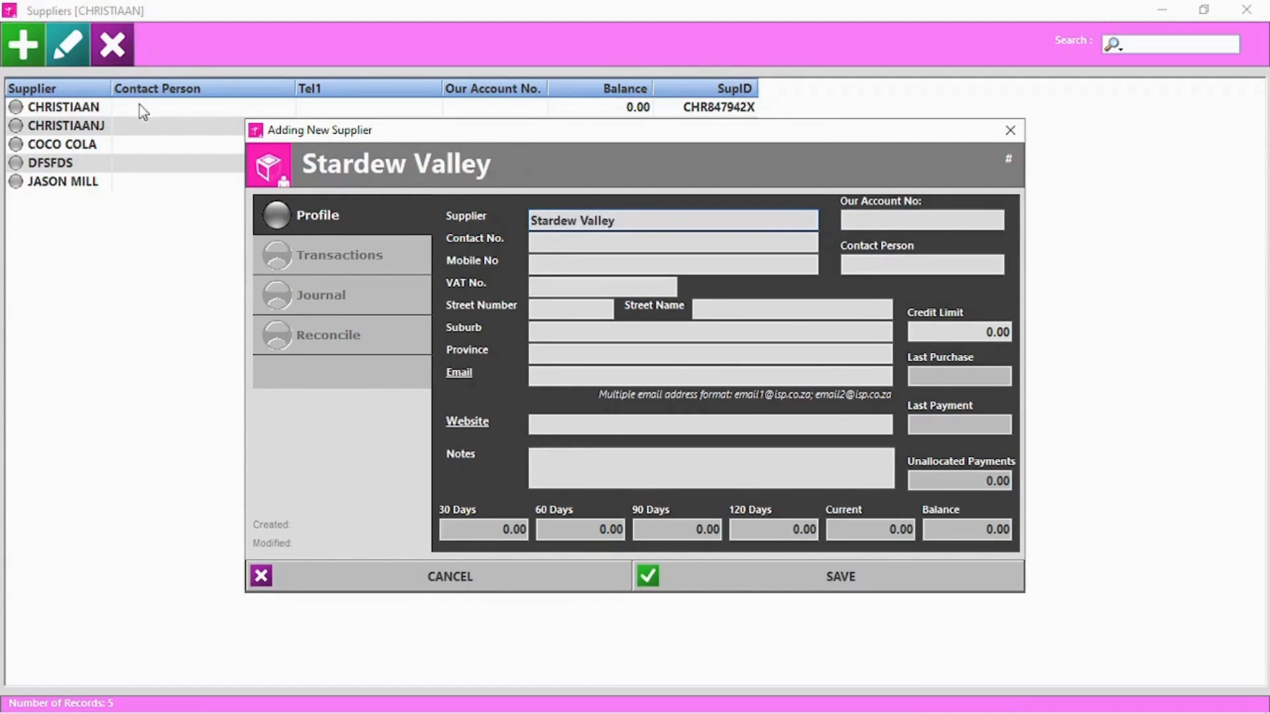
click(612, 240)
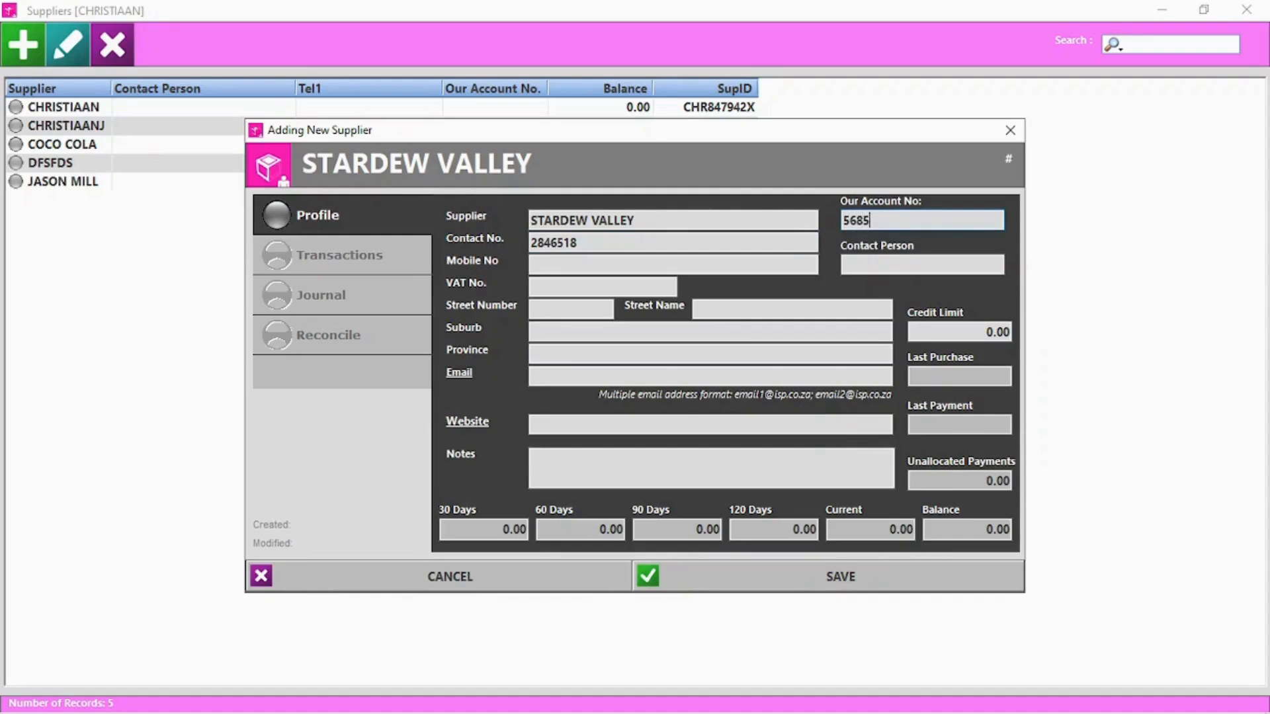
click(570, 472)
click(849, 579)
Review STARDEW VALLEY's account transactions, then open COCO COLA's supplier record
click(69, 46)
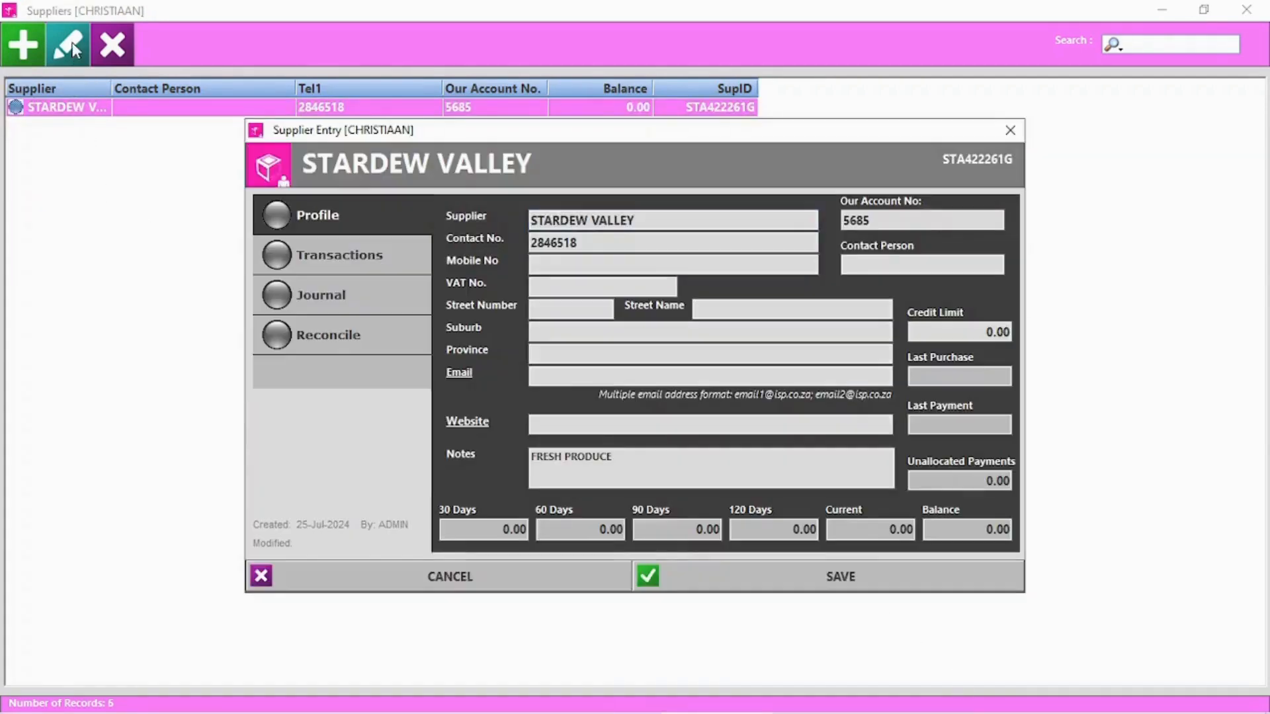
click(337, 255)
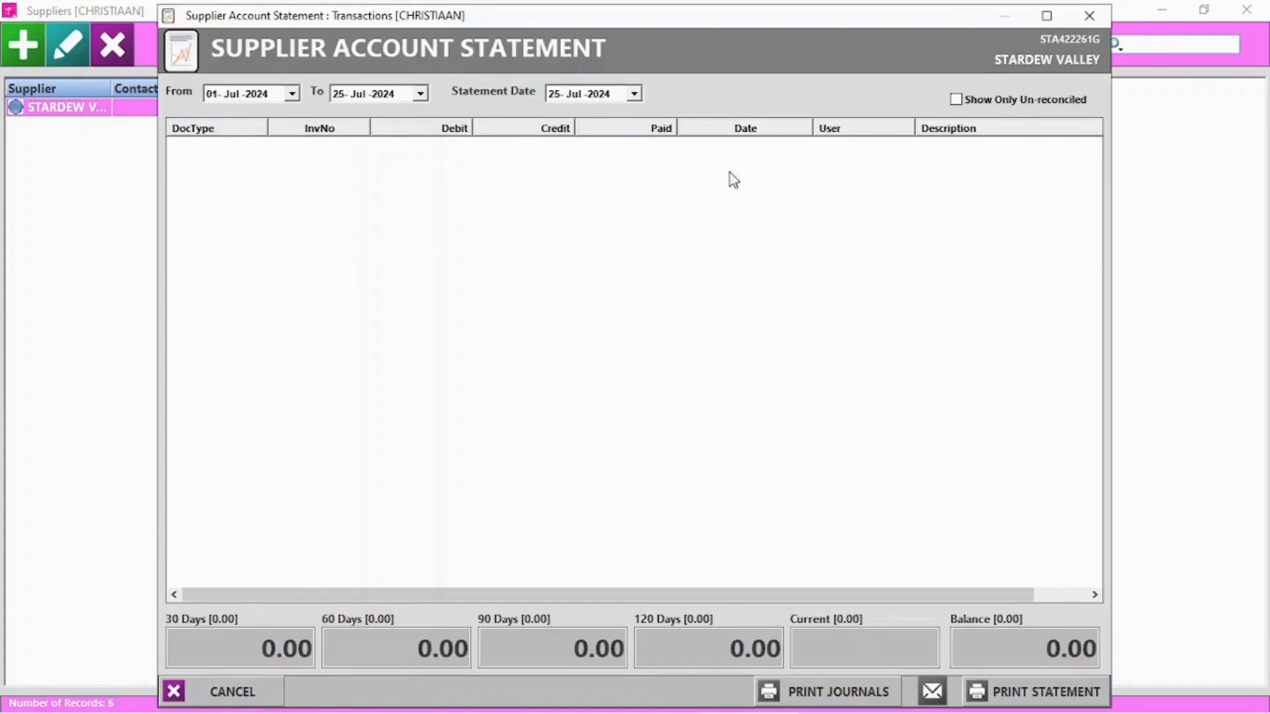
click(1091, 15)
click(1012, 133)
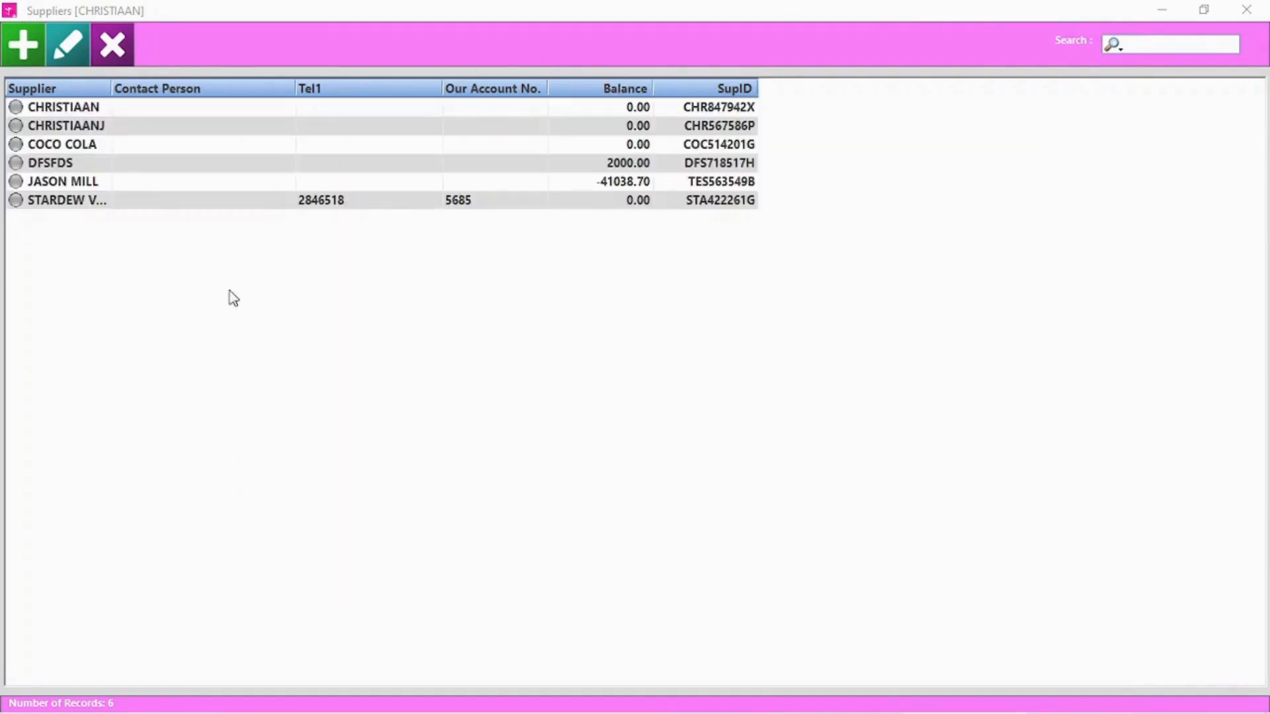
double_click(88, 146)
Post a 300.00 CREDIT journal to COCO COLA's account without printing or reconciling
click(370, 272)
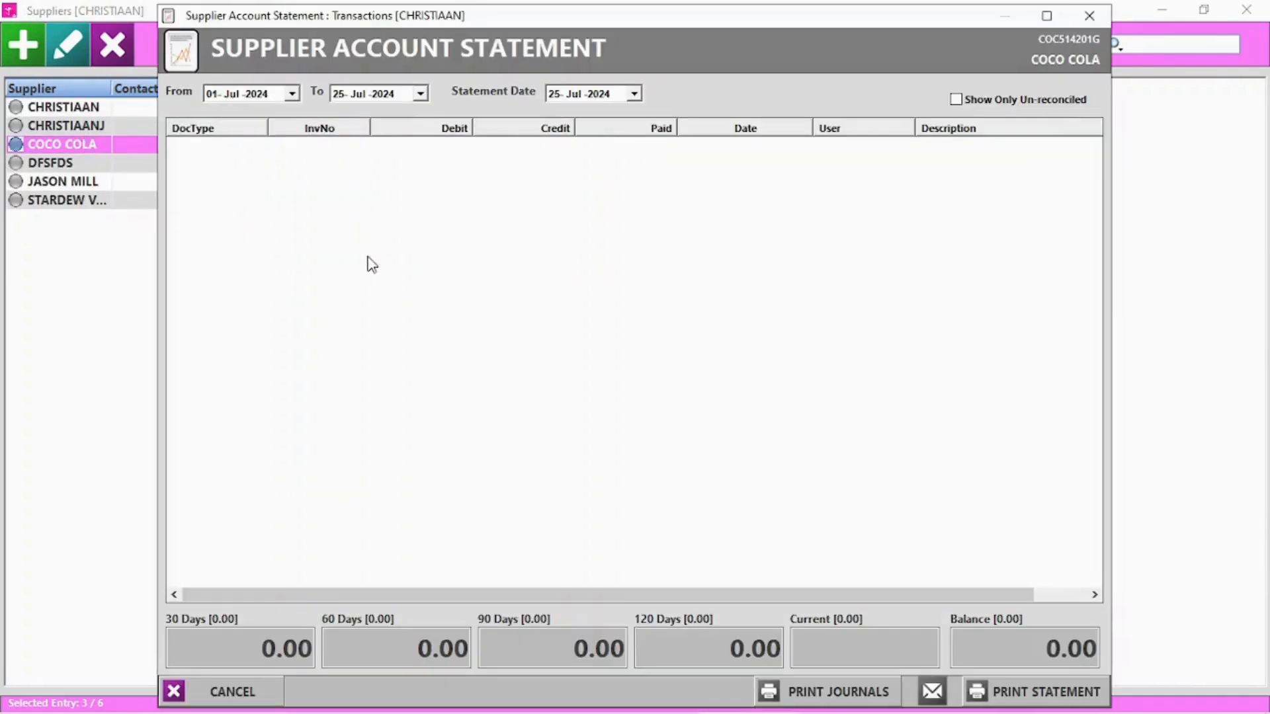
click(1089, 15)
click(347, 303)
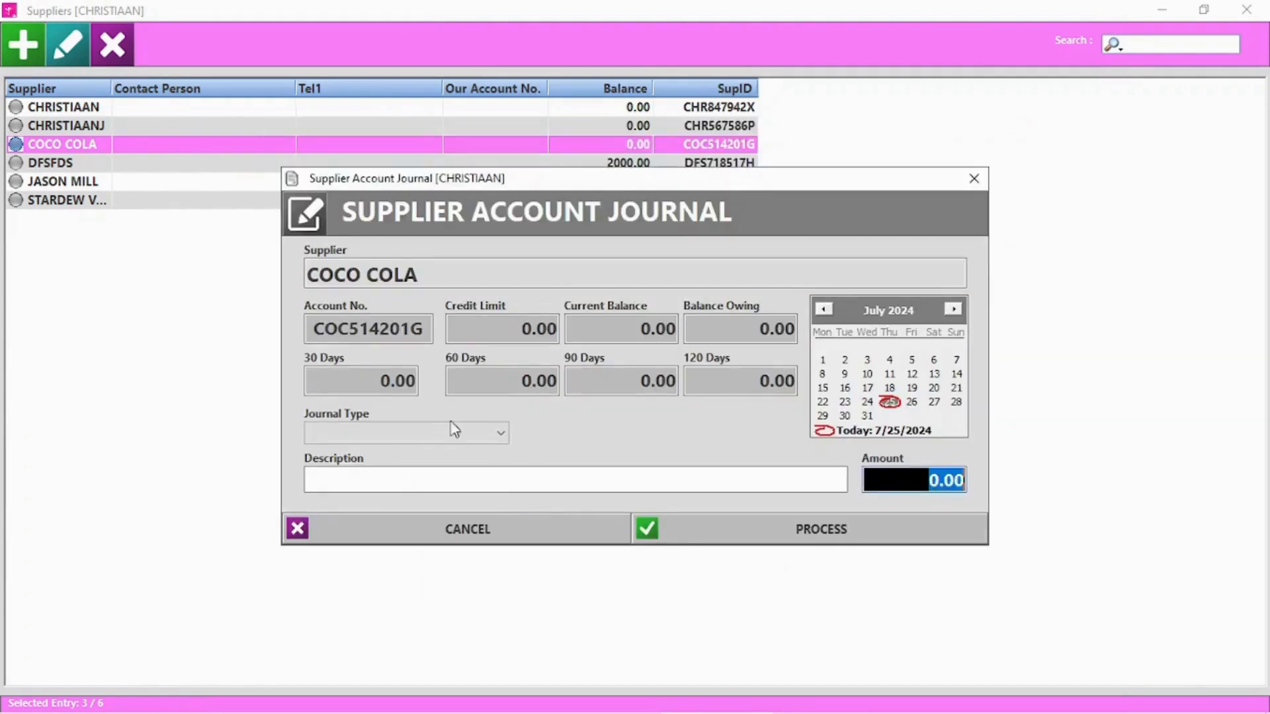
click(444, 434)
click(354, 487)
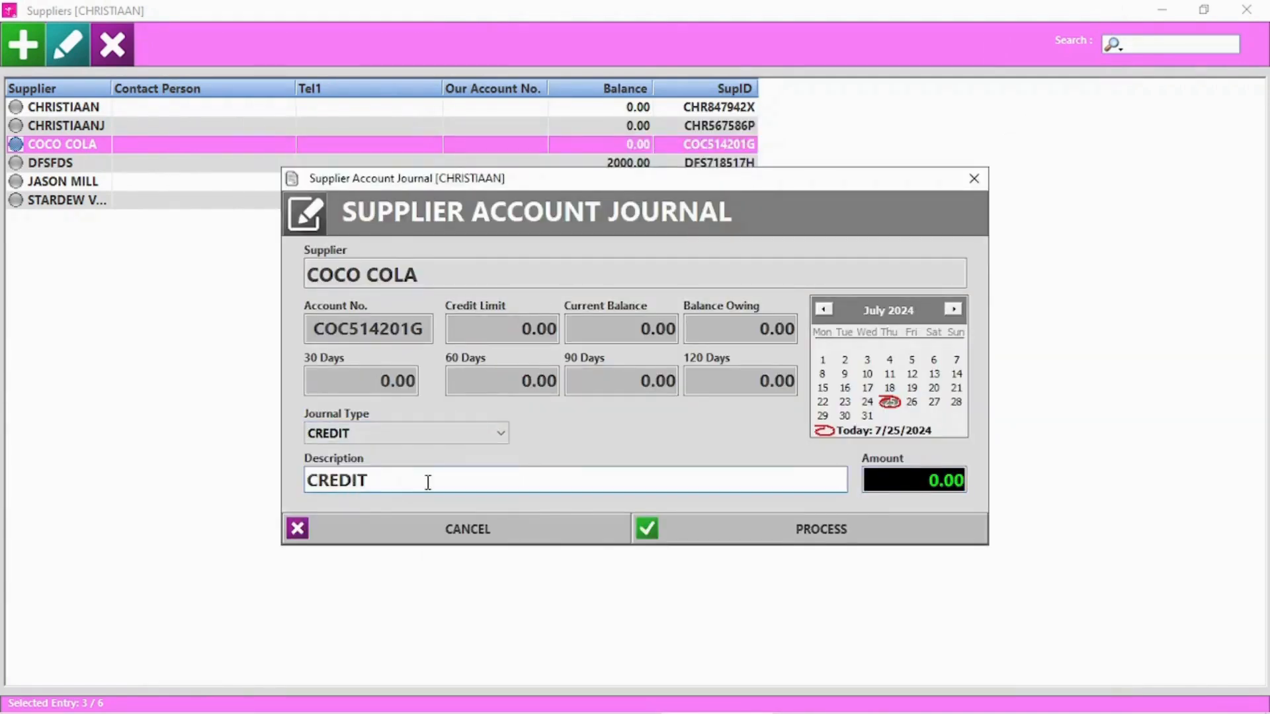
click(895, 479)
text(300.00)
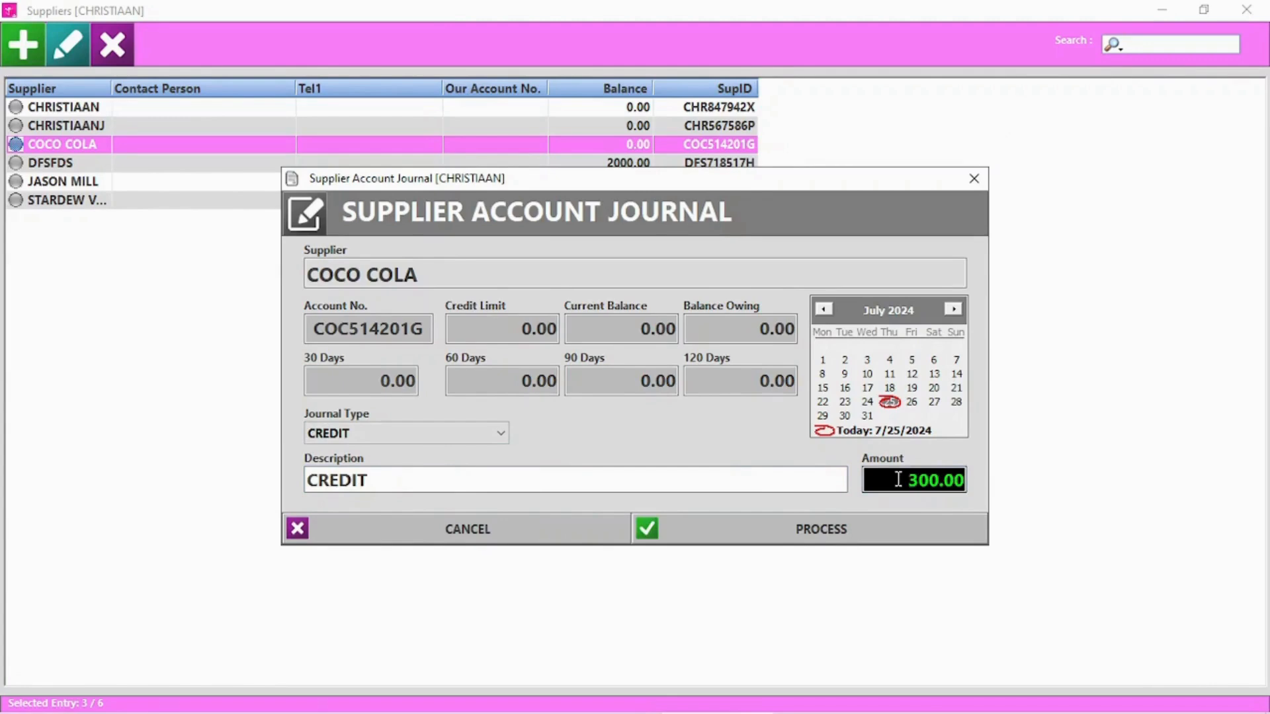
click(835, 540)
click(691, 428)
click(699, 430)
click(691, 423)
click(752, 431)
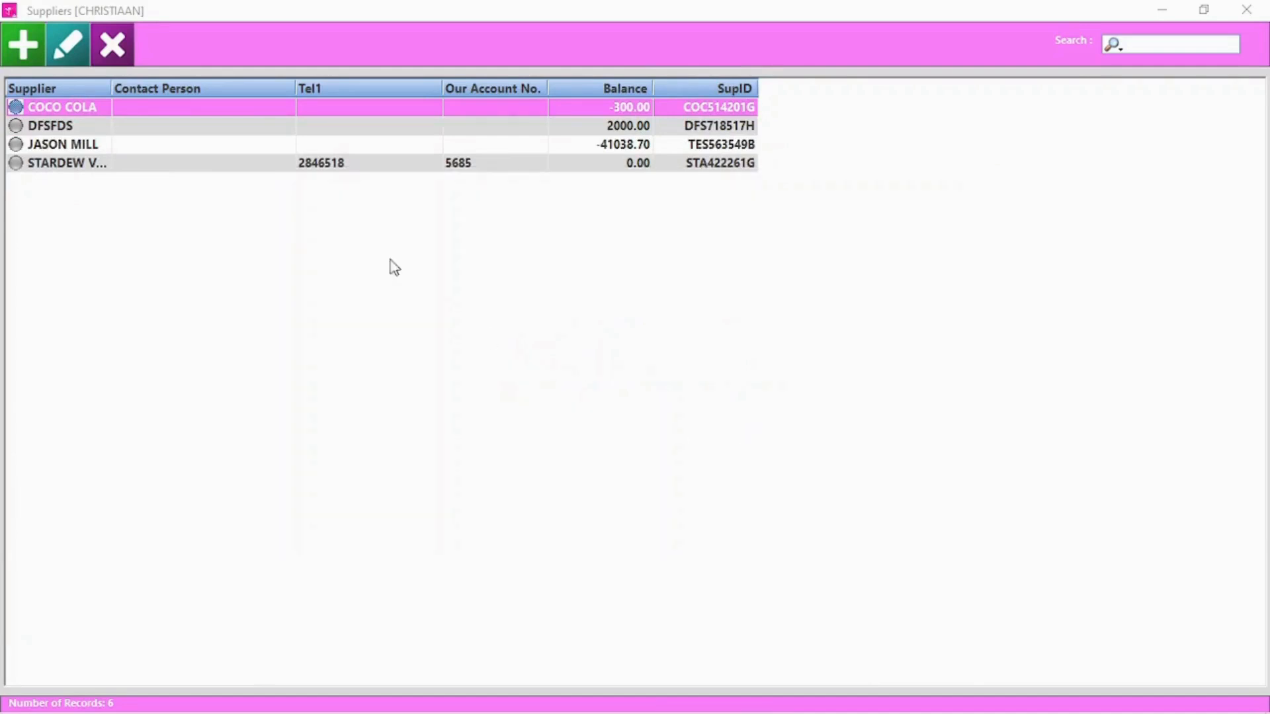
Verify the new CREDIT NOTE in COCO COLA's transactions and reconciliation
double_click(70, 108)
click(324, 255)
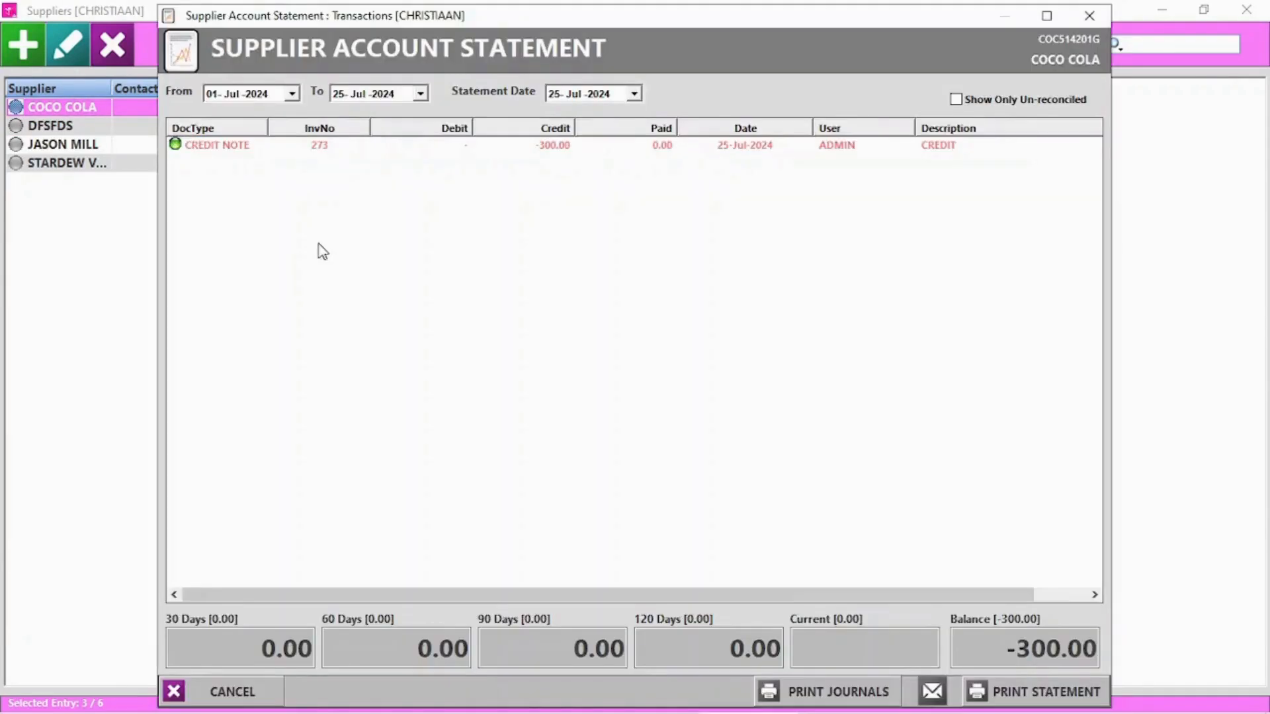
click(375, 150)
click(345, 341)
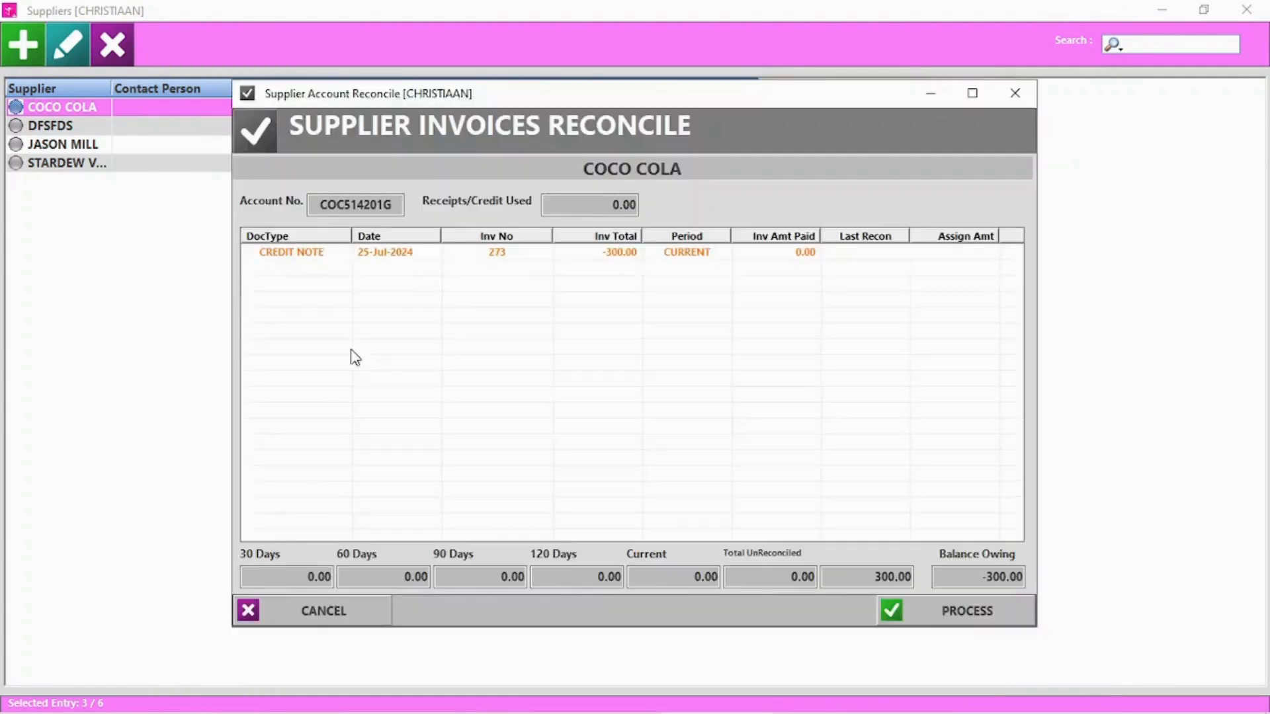
click(328, 612)
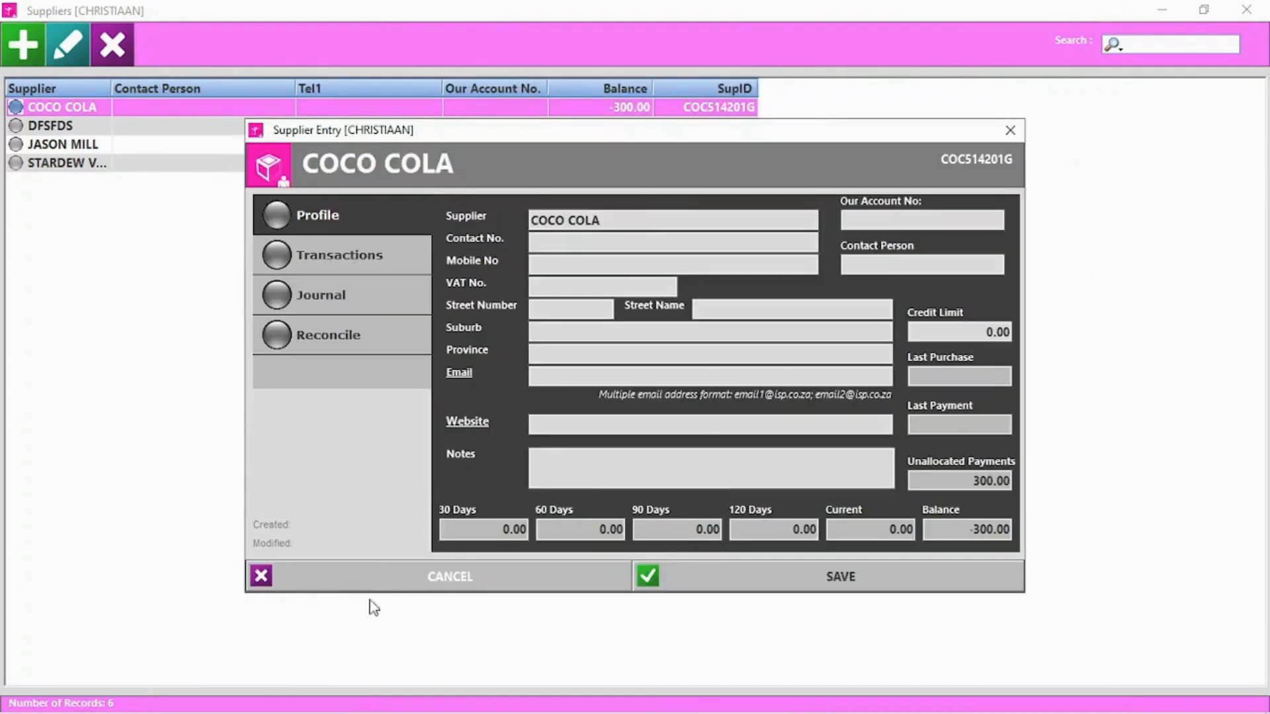
click(449, 582)
Delete the DFSFDS supplier and close the supplier list
click(66, 126)
click(126, 45)
click(615, 428)
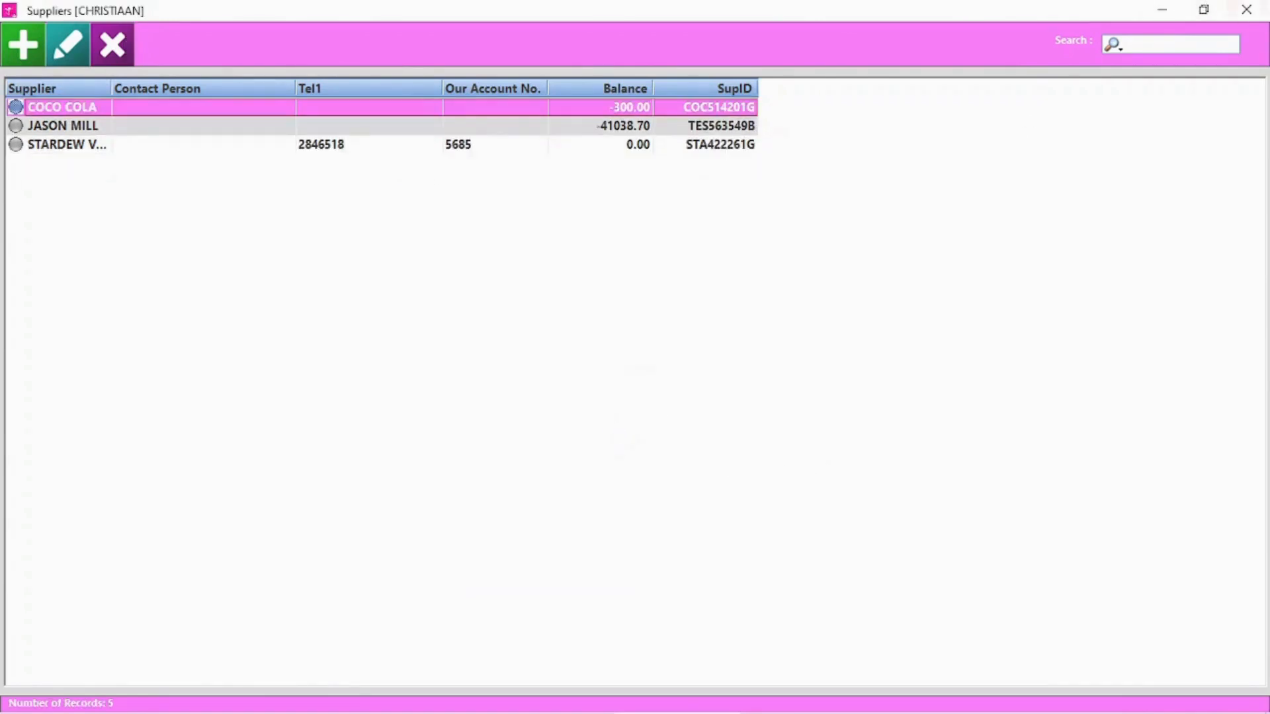
click(1247, 10)
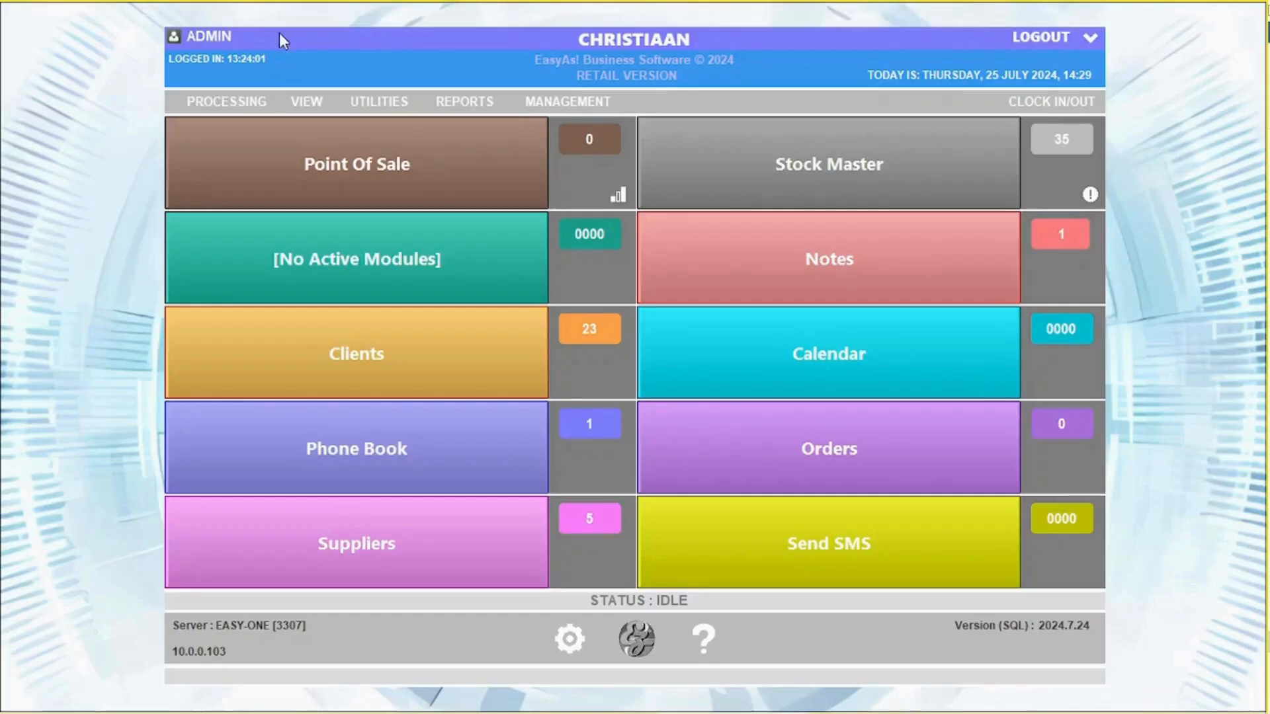
Start a Load/Return Stock invoice for supplier COCO COLA with its invoice number and a 1000.00 total
click(238, 104)
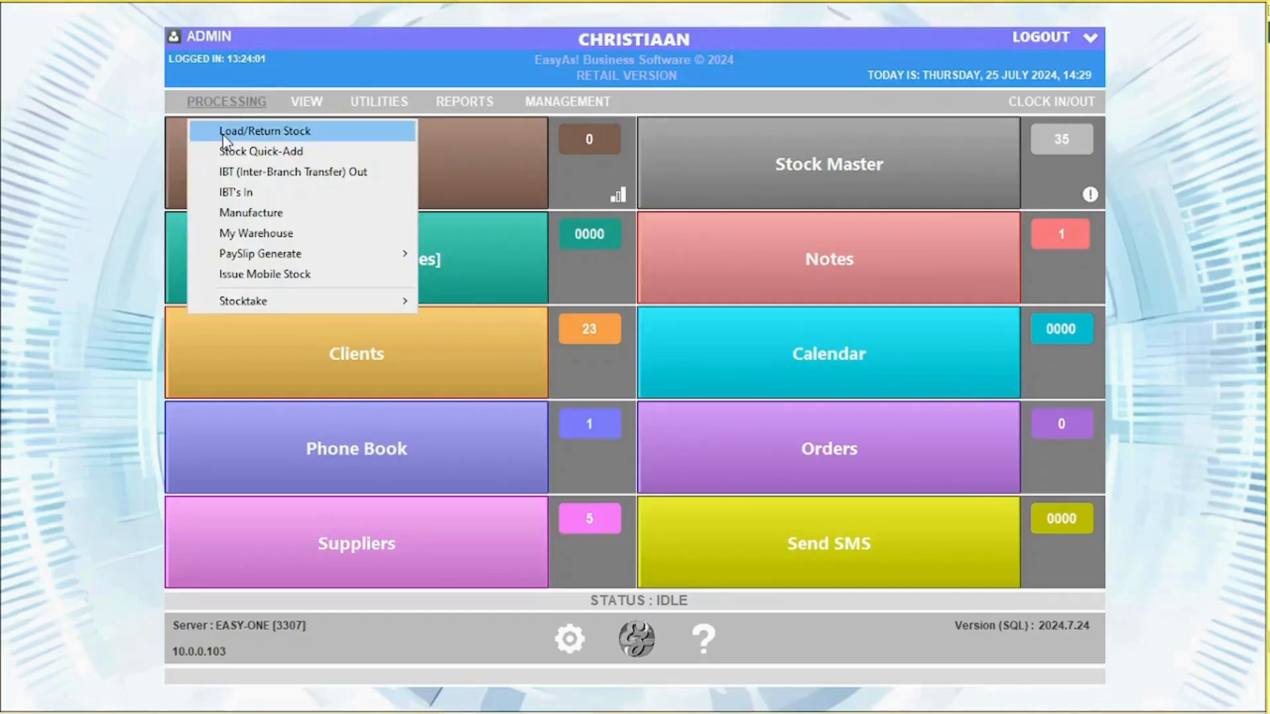
click(229, 131)
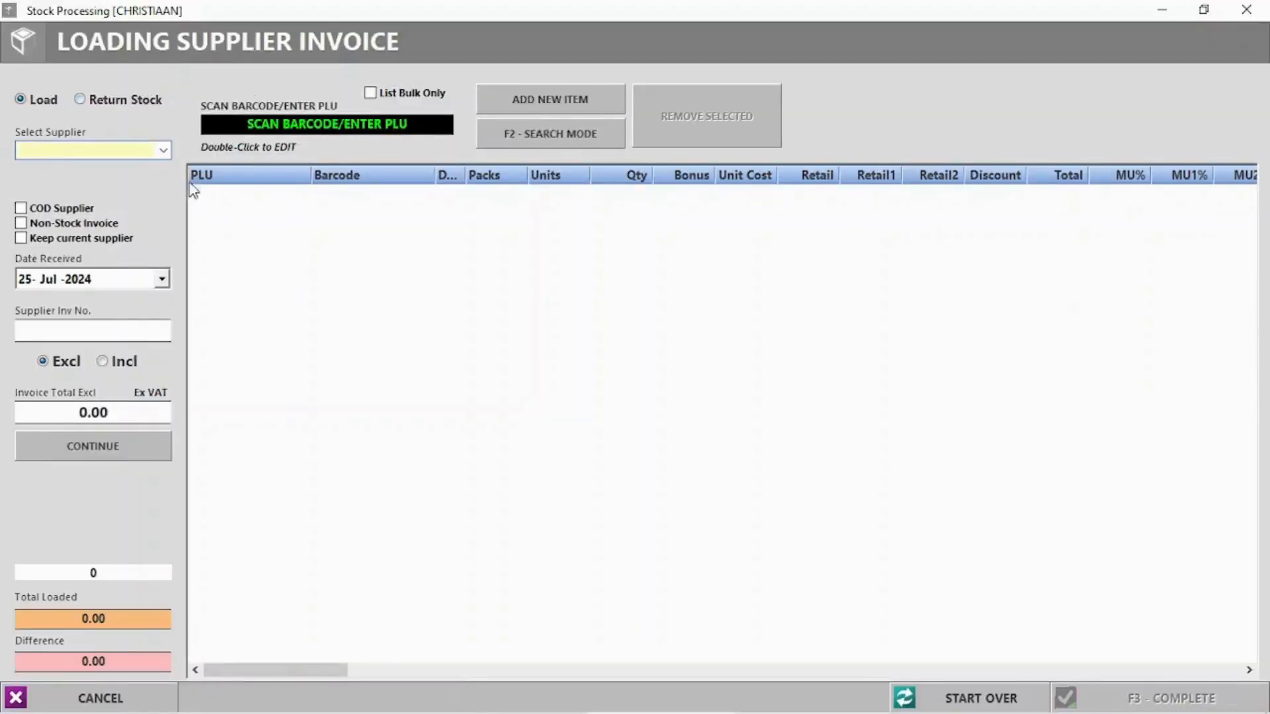
click(167, 150)
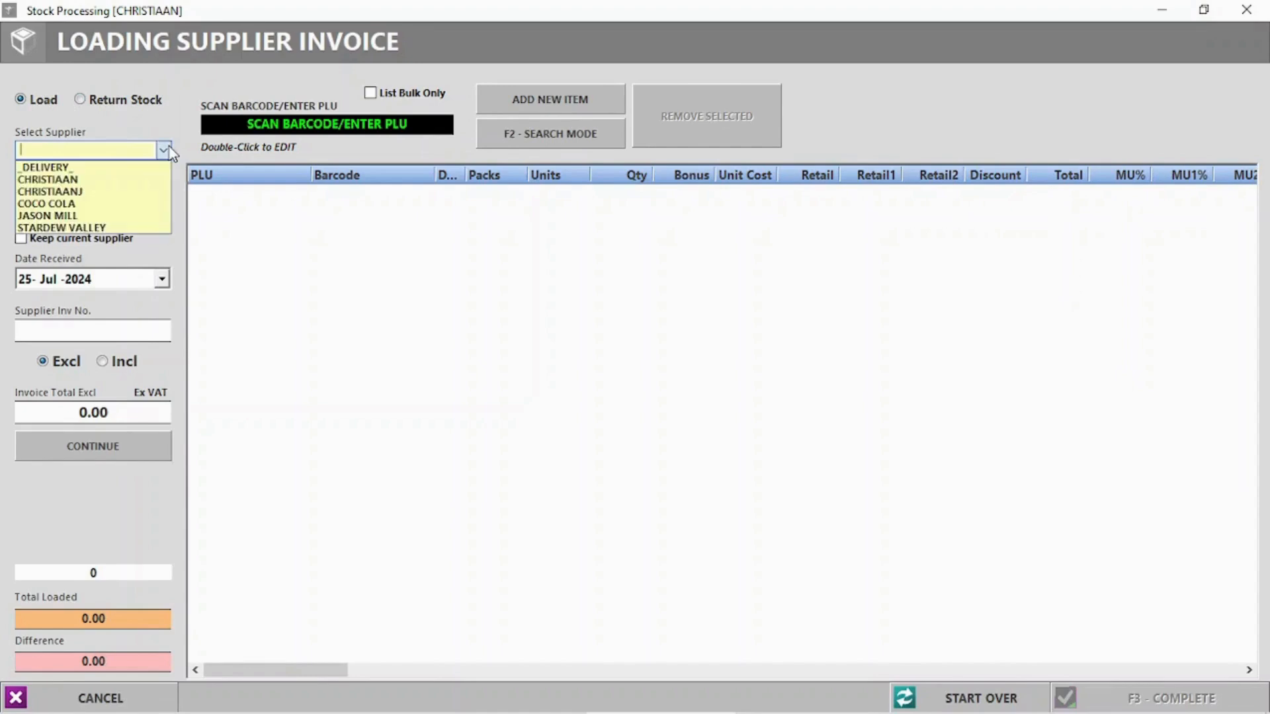
click(59, 204)
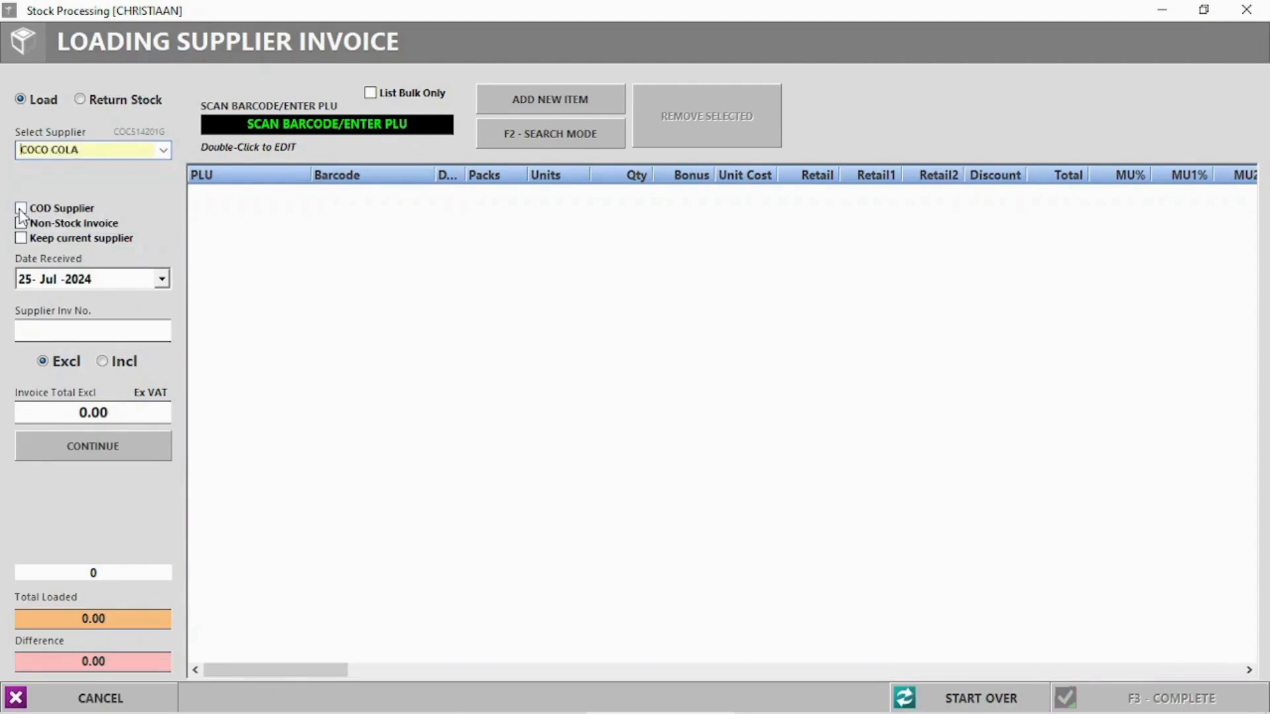
click(24, 242)
click(21, 239)
text(6695855)
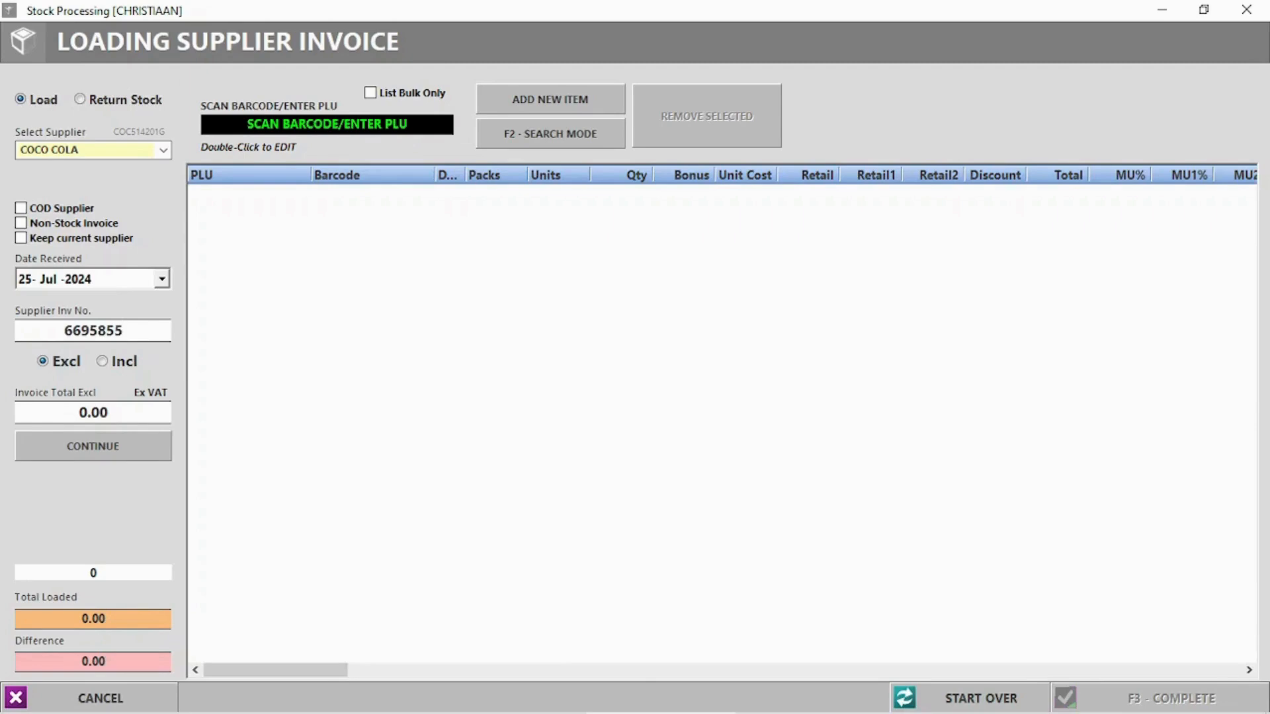
click(84, 412)
text(100)
click(92, 456)
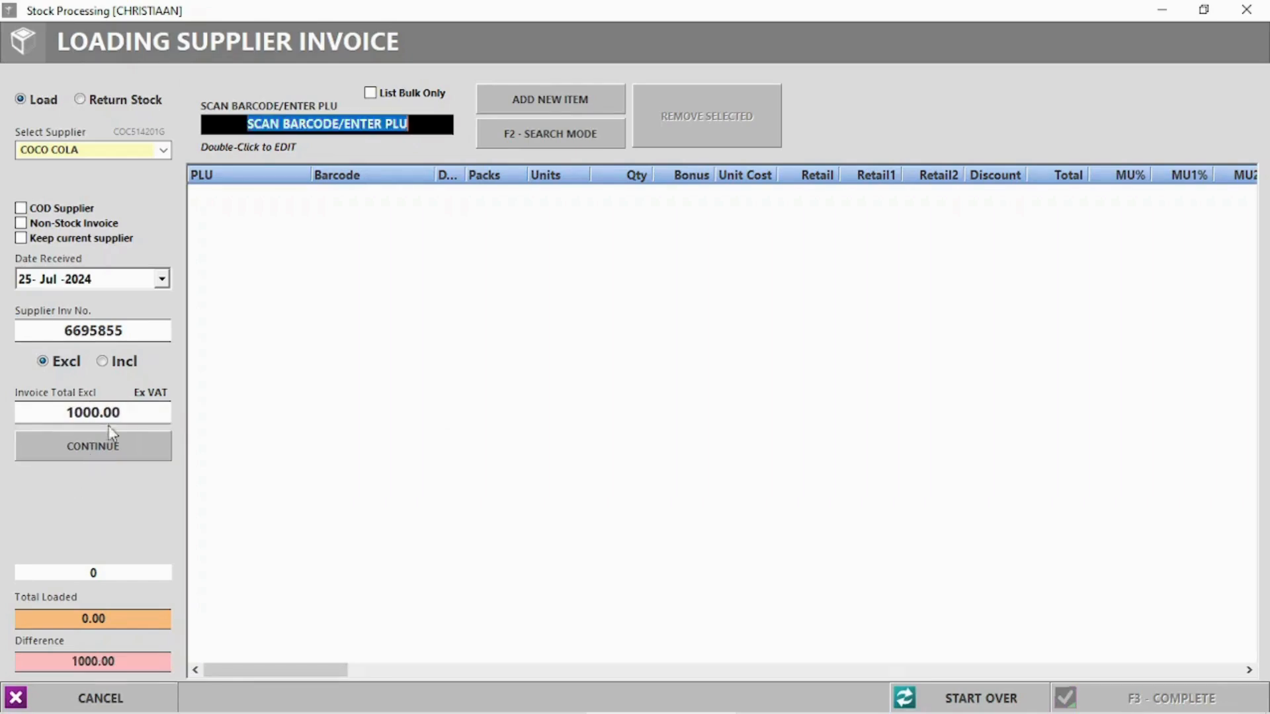
Search products for 'Cok' and enter 20 units of COKE 1L
click(558, 132)
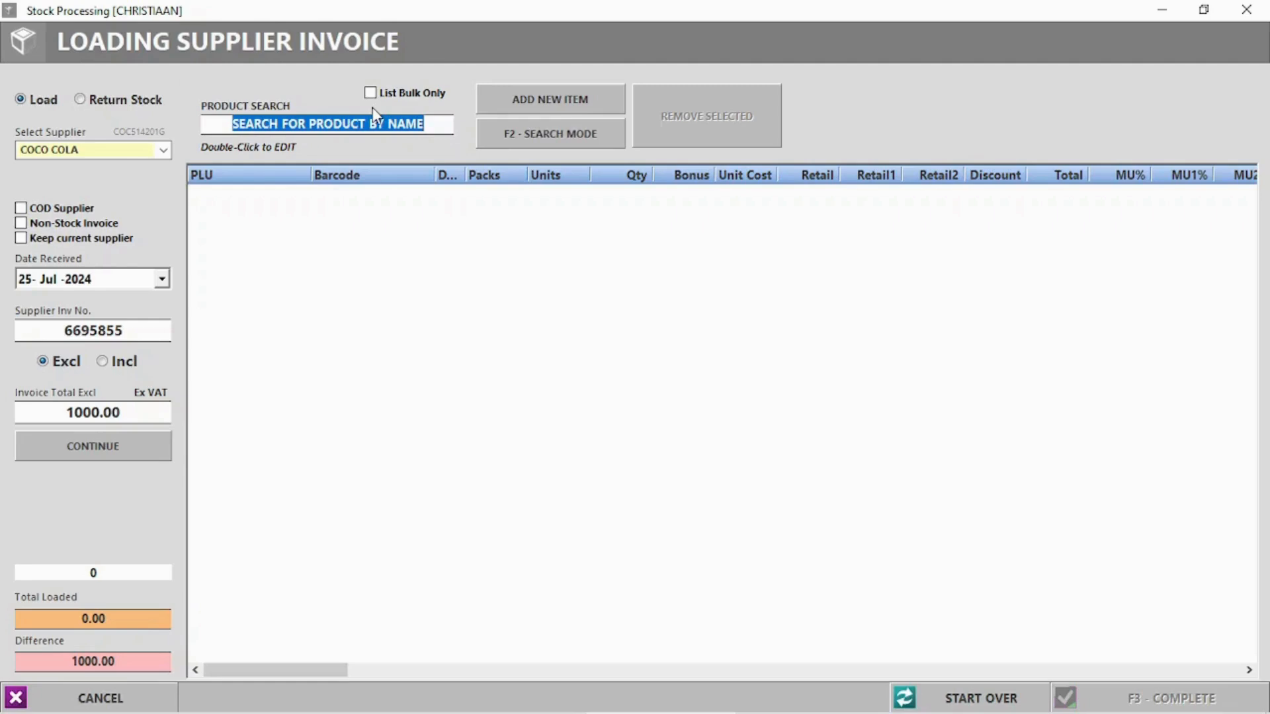
text(Coke)
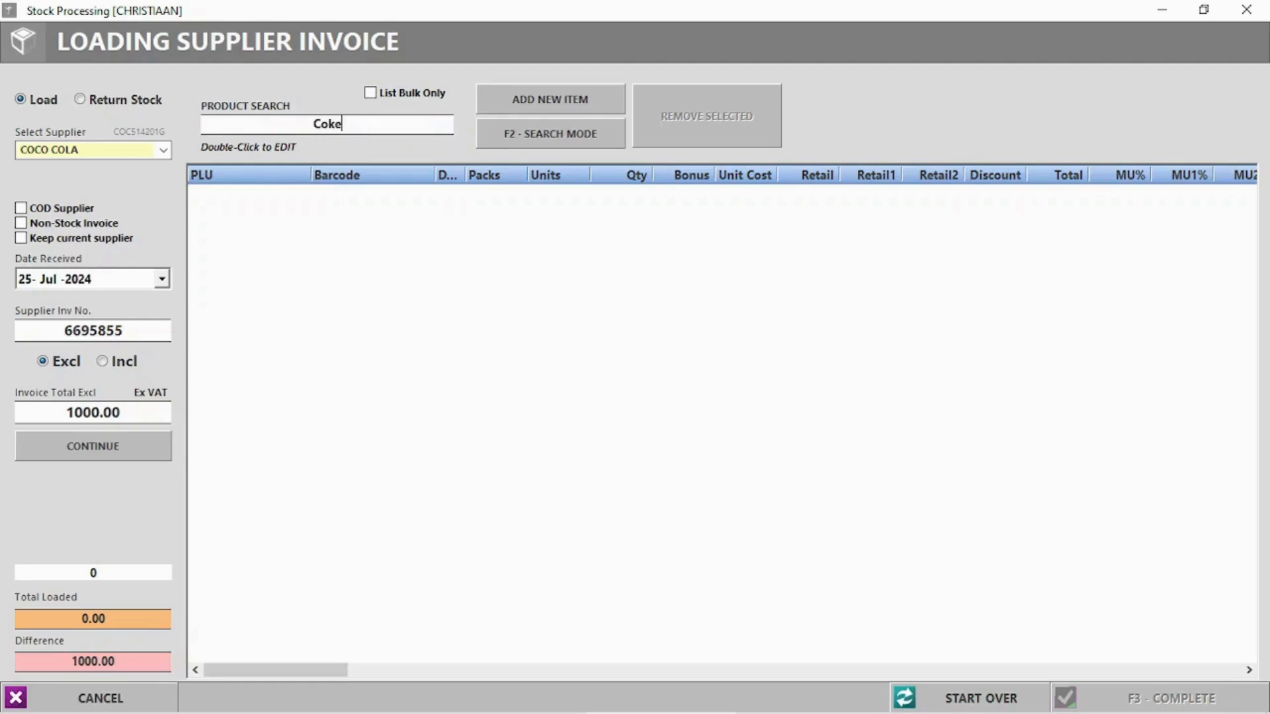
key(Return)
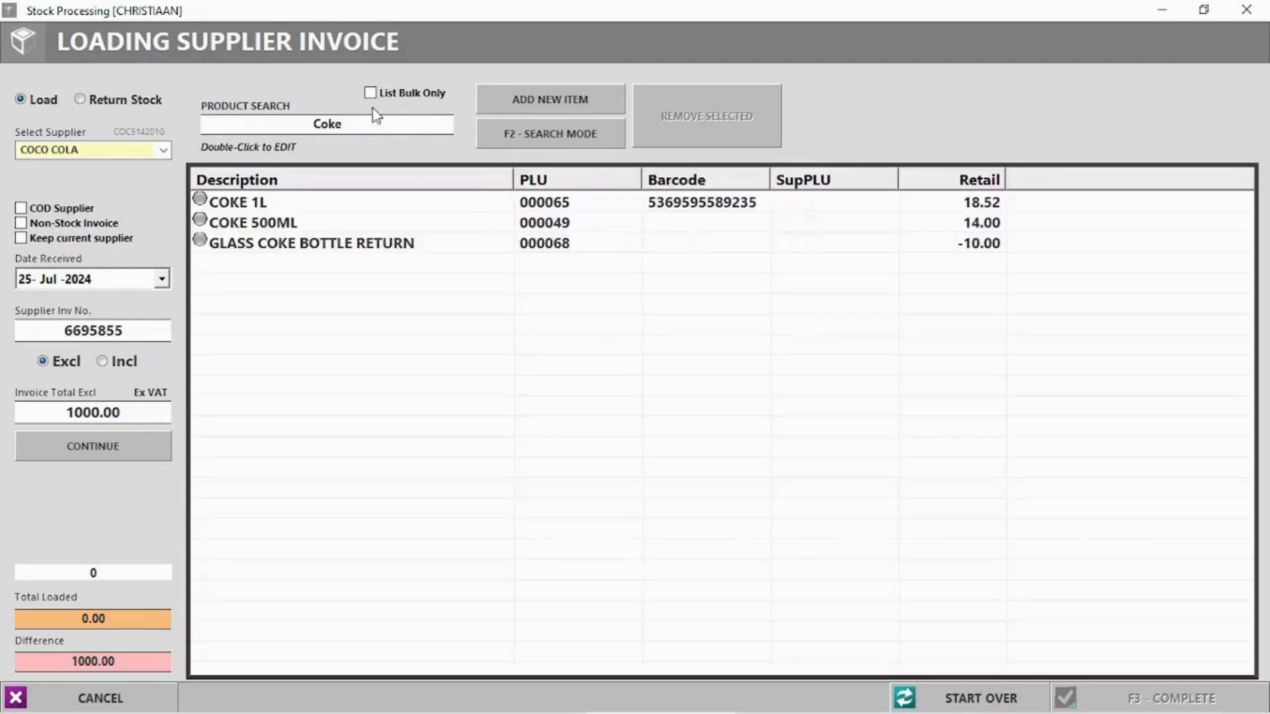
double_click(244, 203)
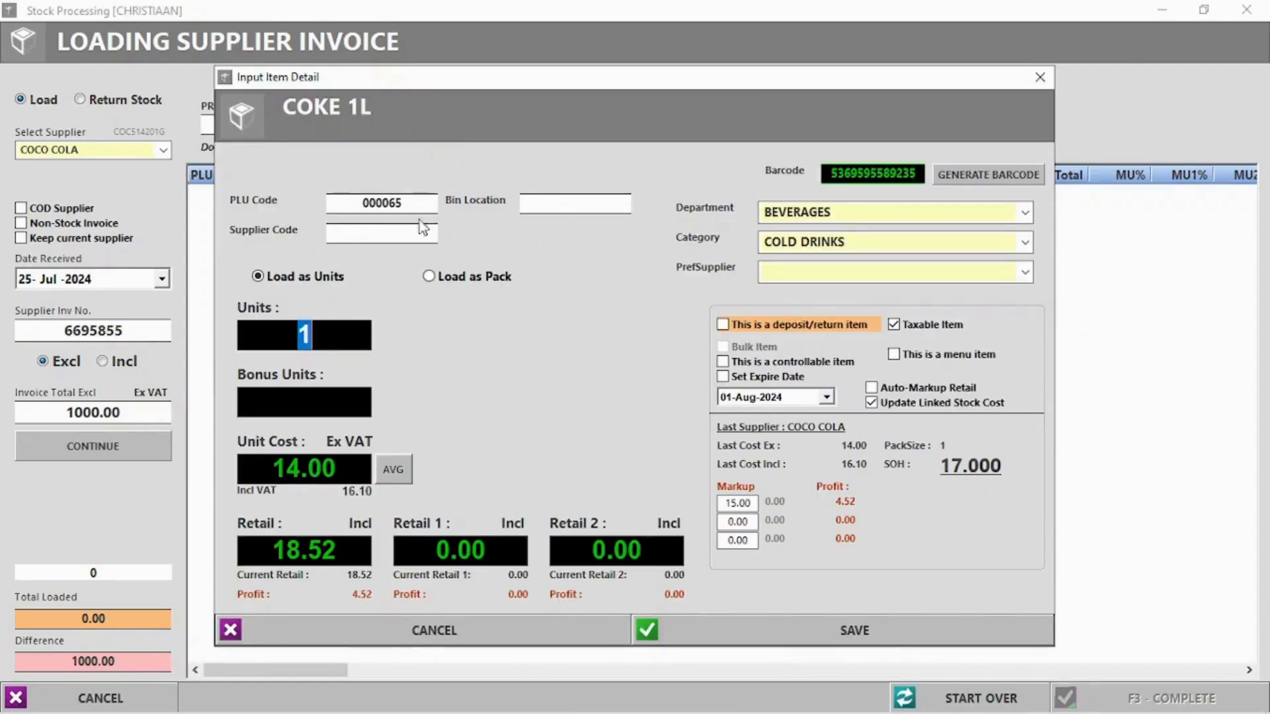
text(20)
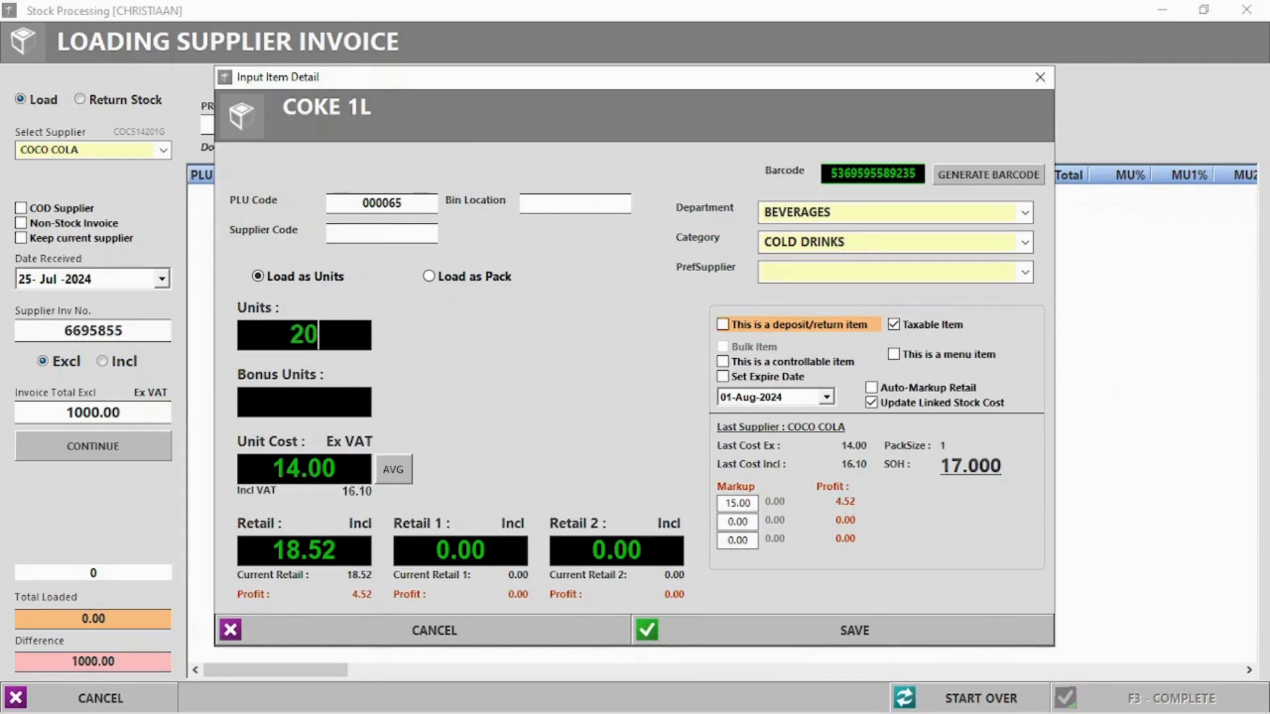
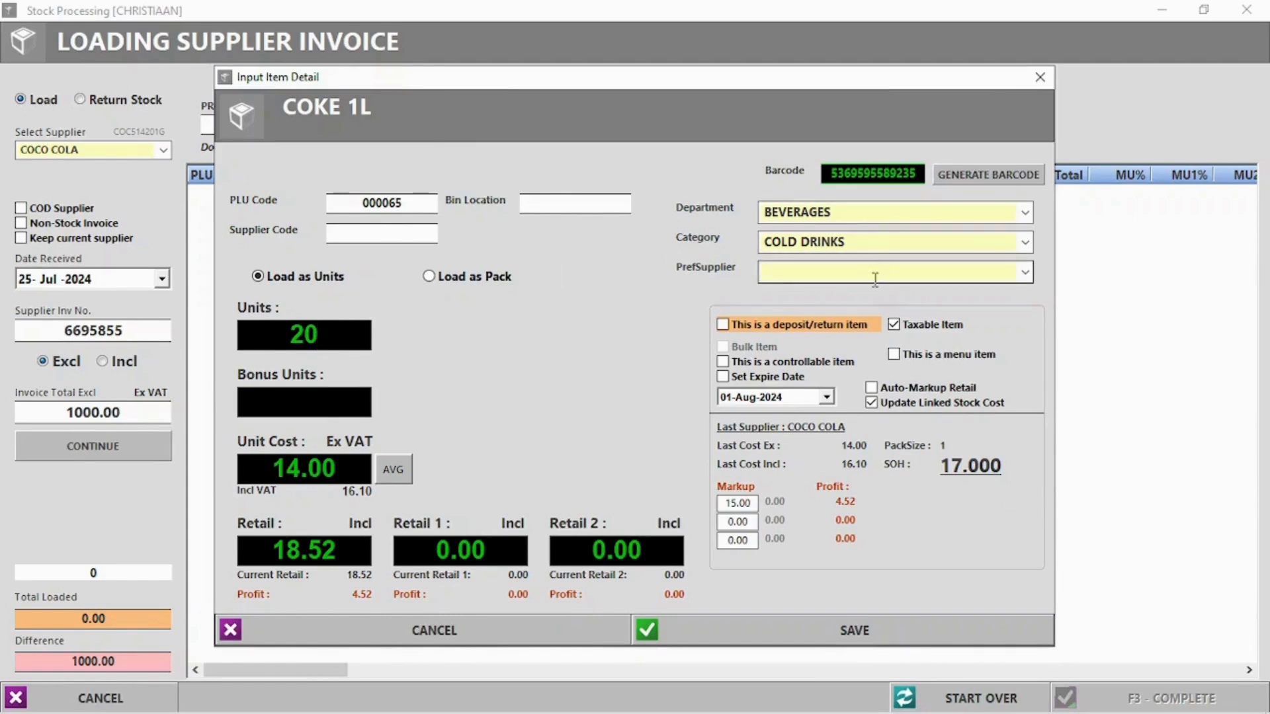
Set COCO COLA as preferred supplier and save the COKE 1L line to the invoice
click(1025, 271)
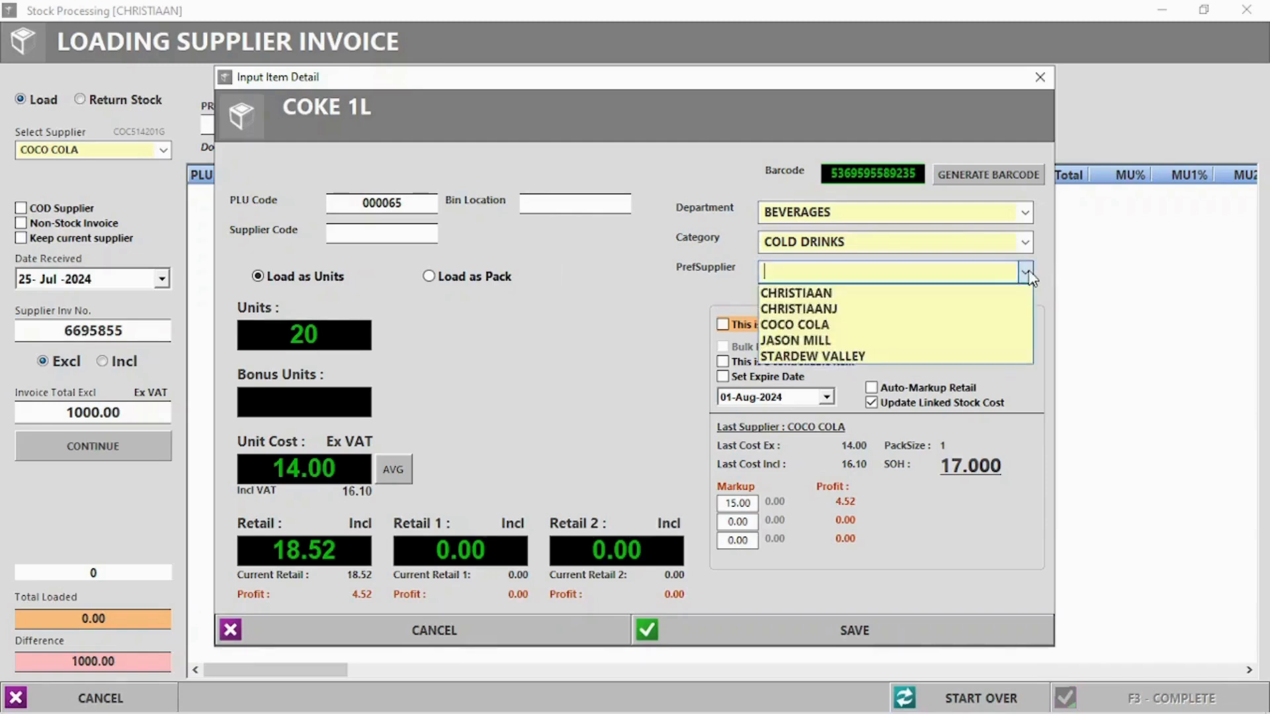
click(802, 324)
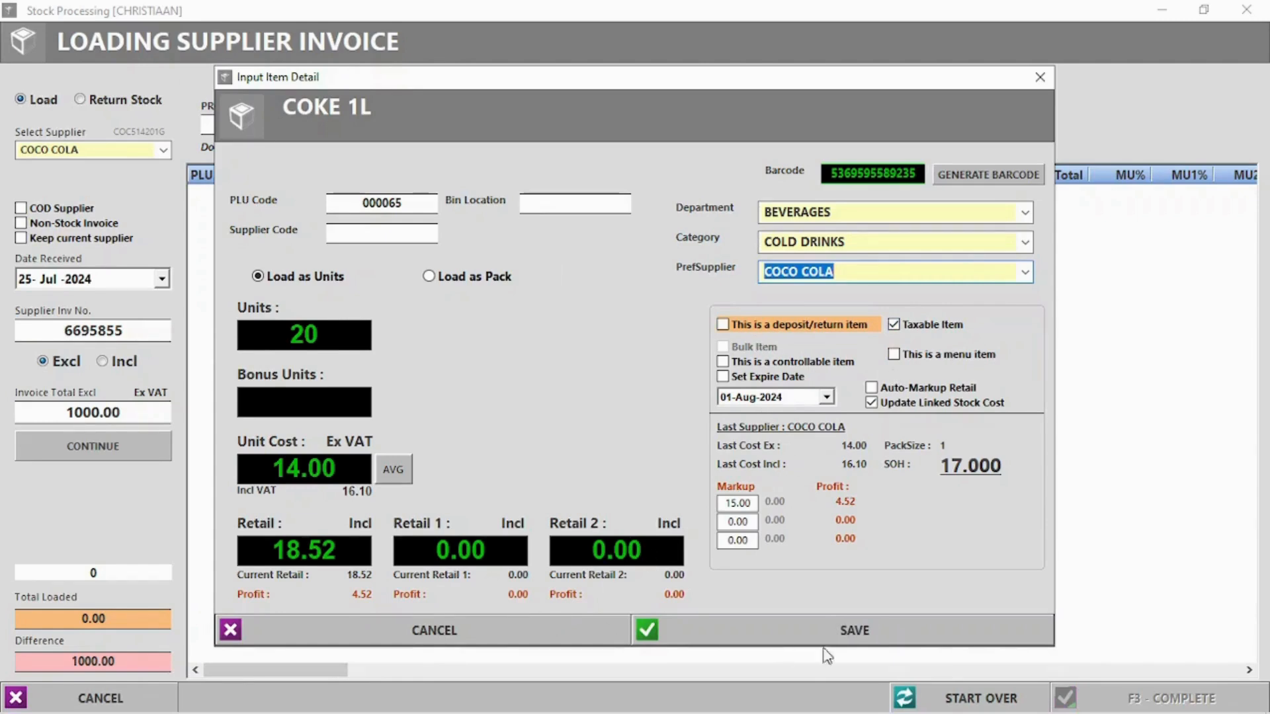
click(905, 632)
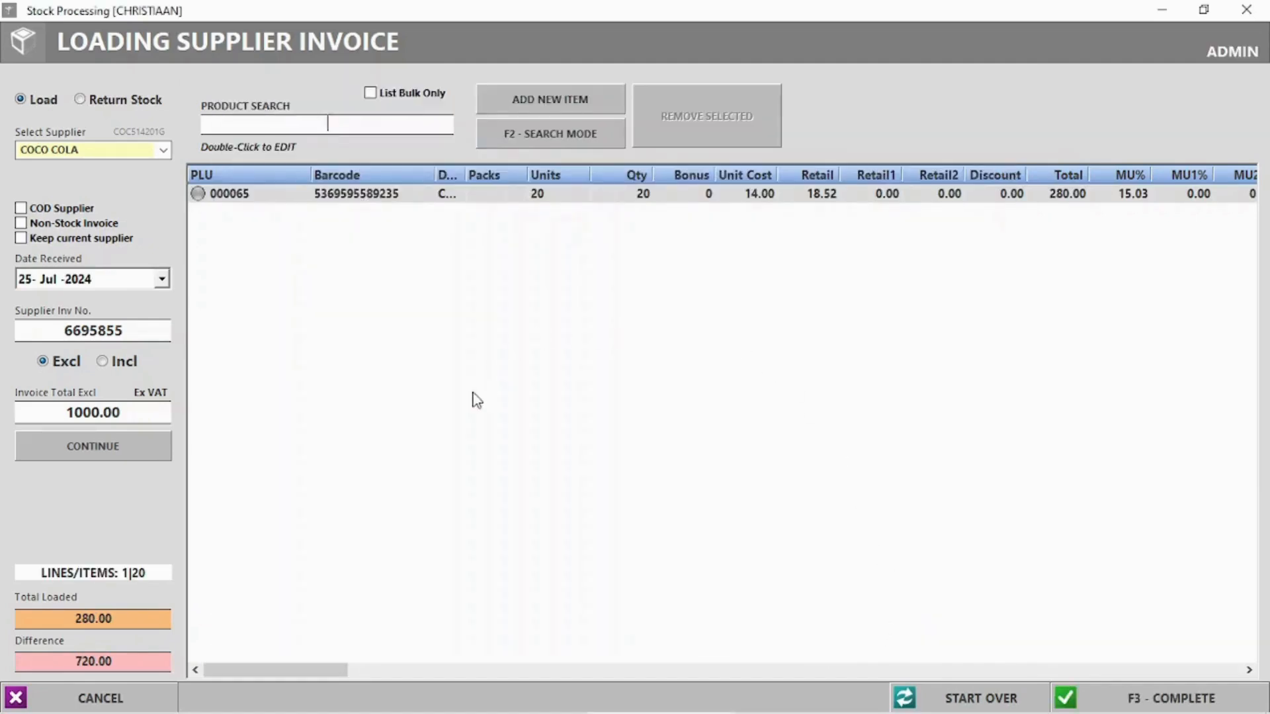
Complete the invoice despite the 720.00 totals difference, skipping barcode labels and the packing slip
drag(75, 614, 132, 614)
drag(60, 658, 148, 662)
click(760, 499)
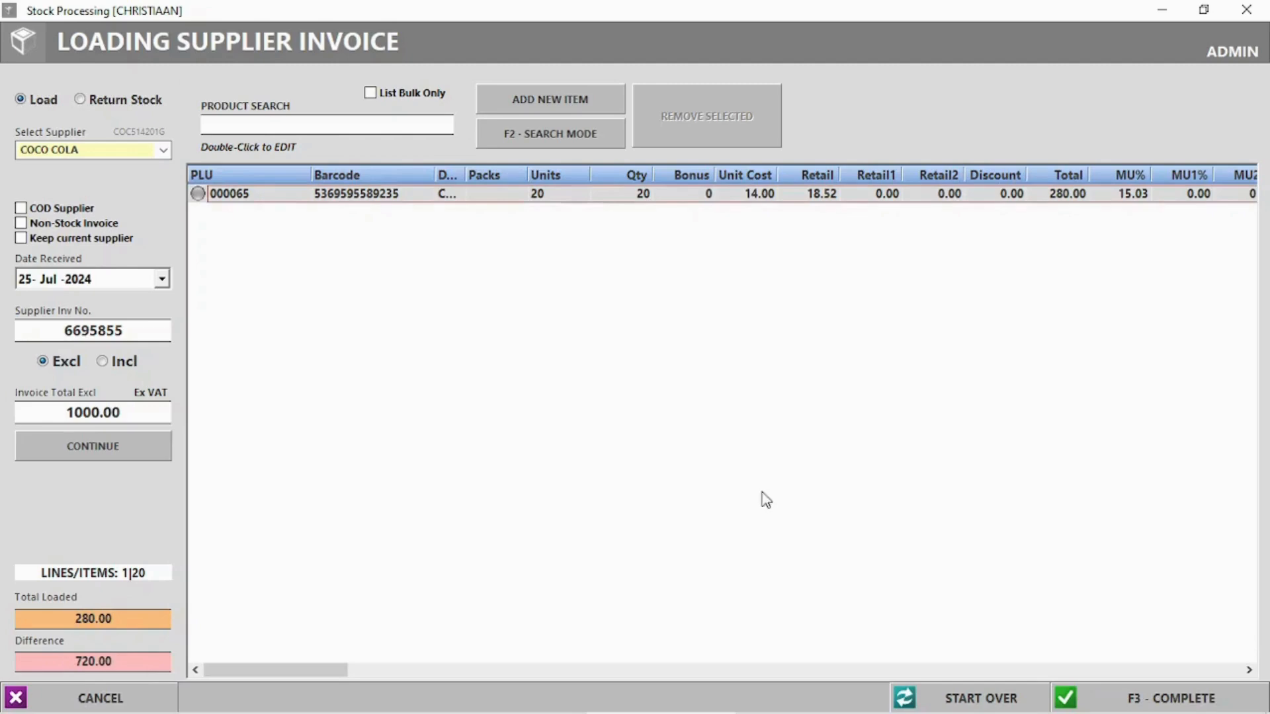
click(1150, 698)
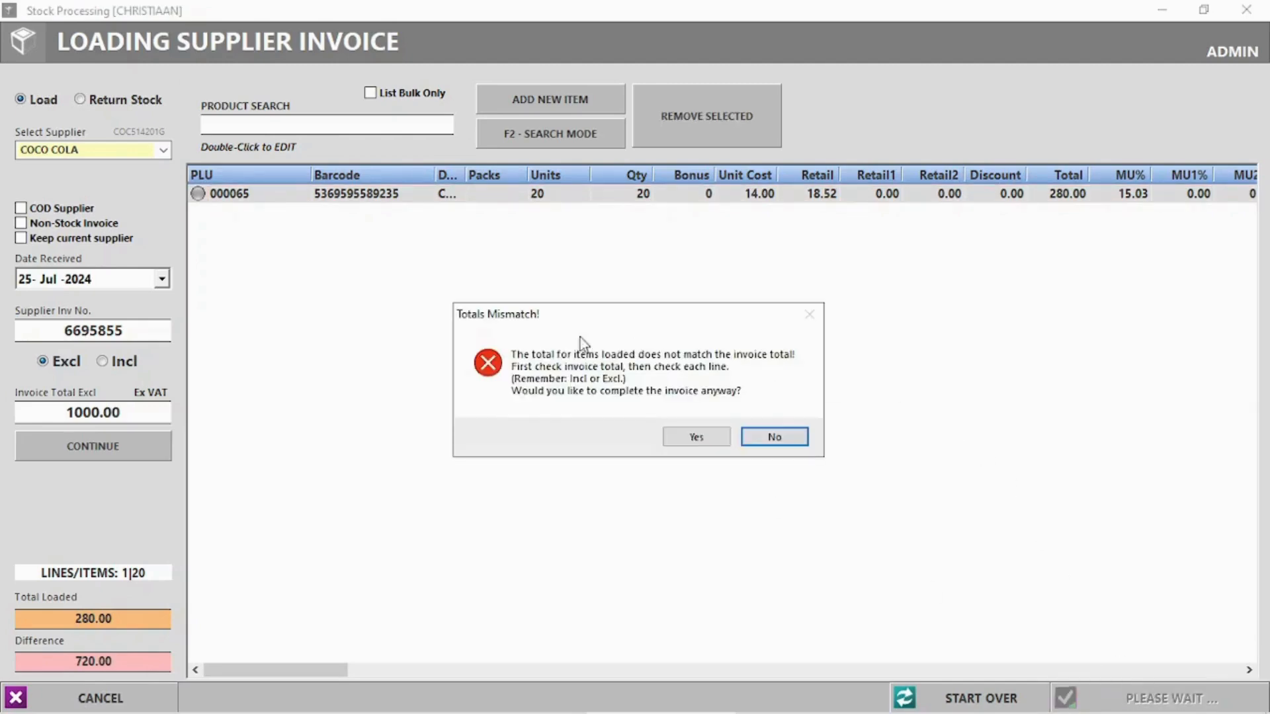
click(682, 435)
click(627, 422)
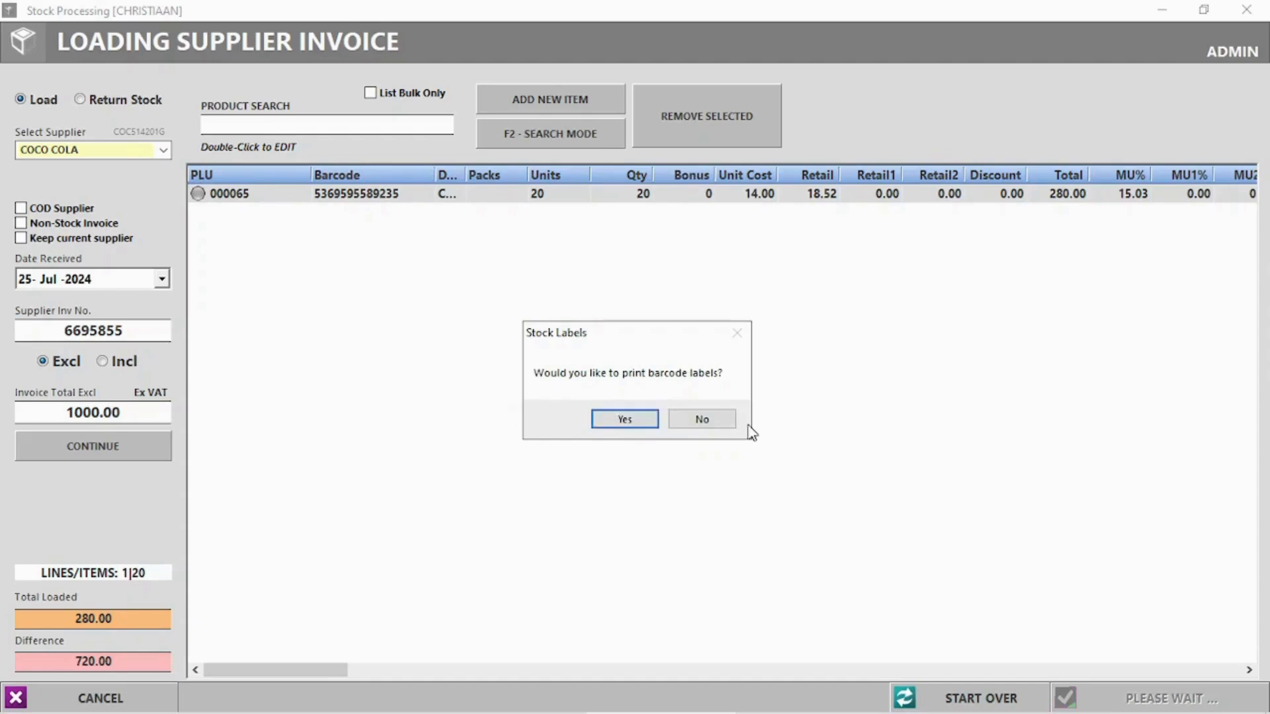
click(722, 423)
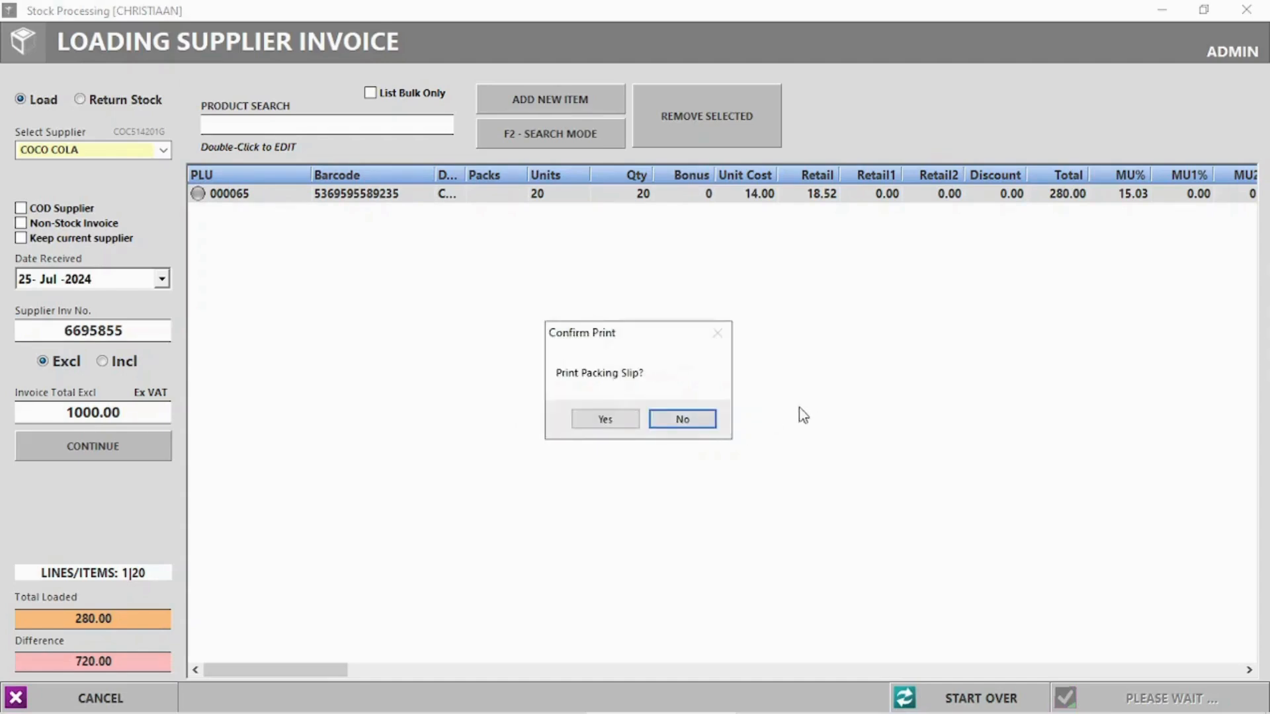
click(697, 415)
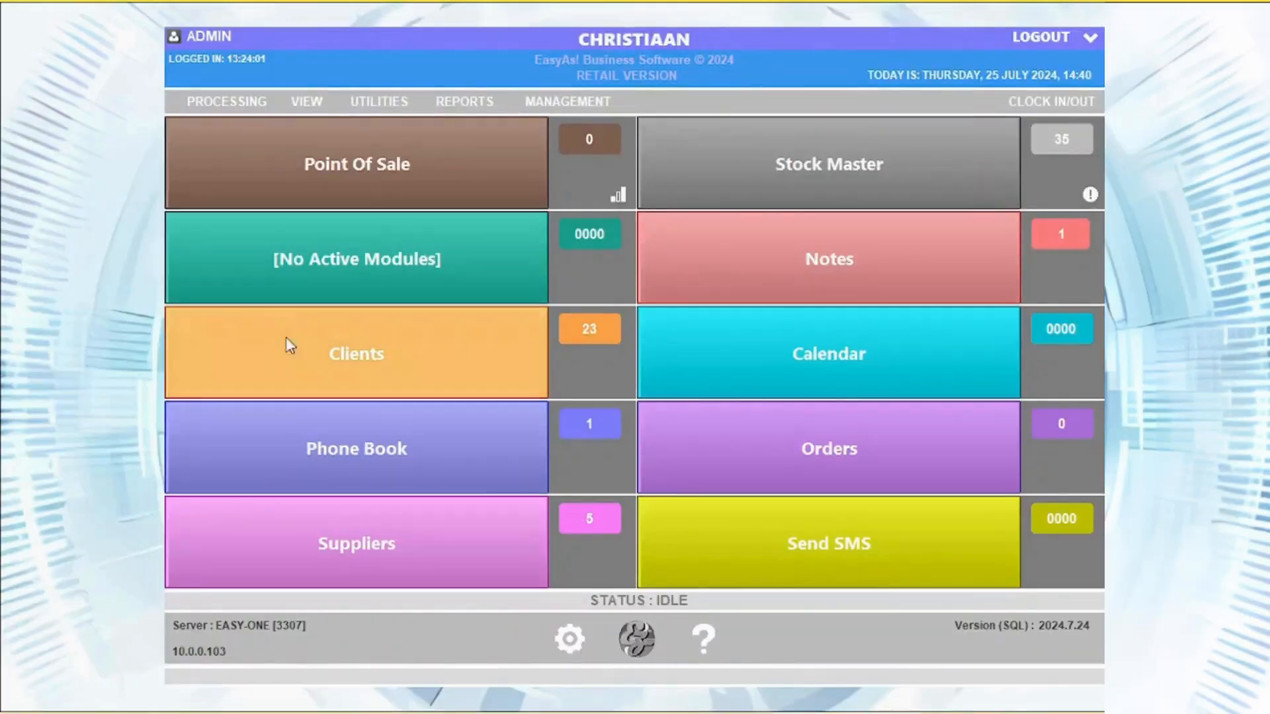
Start a new payslip for the employee dated 25-Jul-2024, with EMP # 3321 and sex M
click(248, 104)
mouse_move(382, 259)
click(476, 253)
click(534, 153)
click(838, 157)
click(787, 176)
click(622, 403)
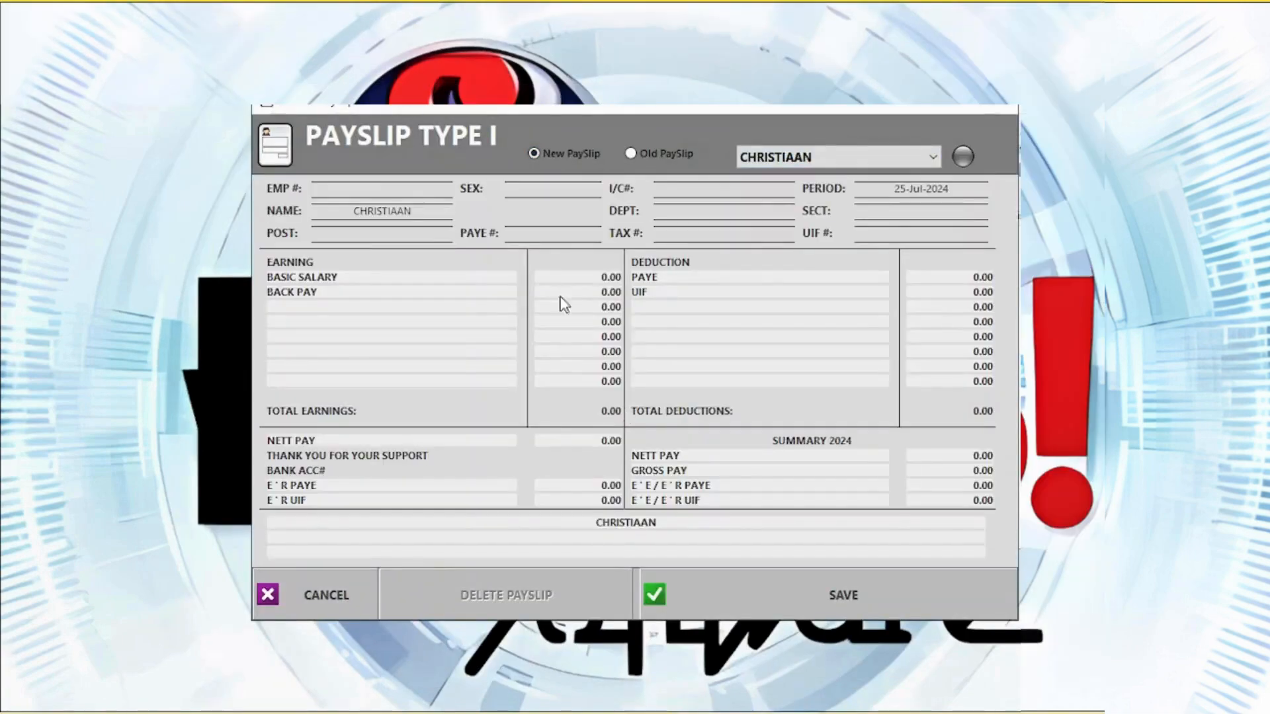
click(382, 189)
text(3321)
click(555, 187)
text(M)
Enter a 10000 basic salary and add AA and CELLPHONE earning lines
click(606, 277)
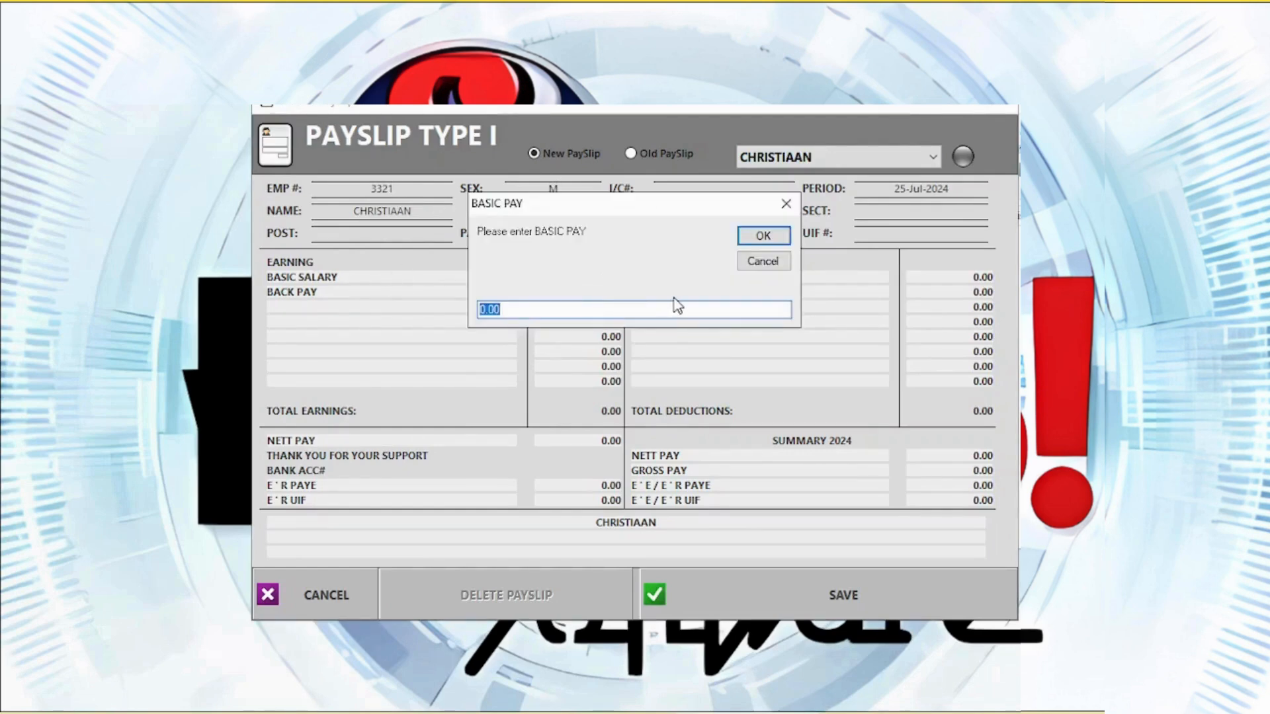
text(10000)
key(Return)
click(324, 319)
text(AA)
key(Return)
click(356, 322)
text(C)
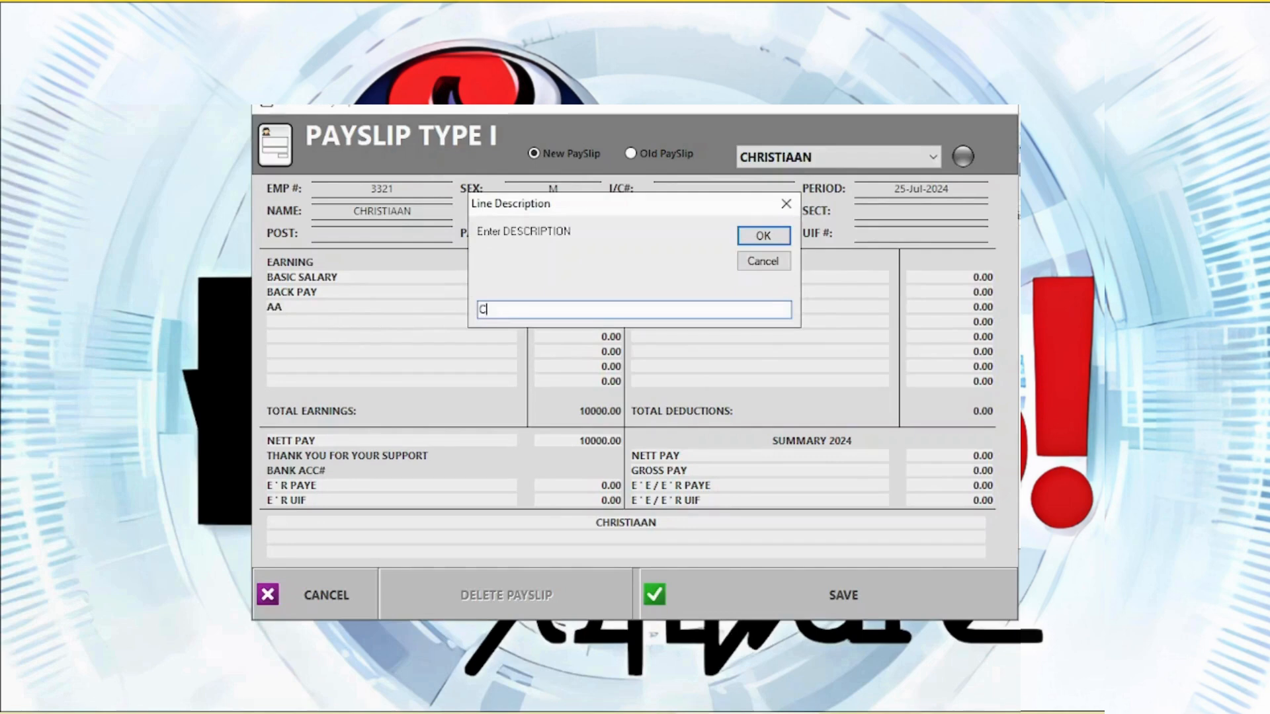
text(ellphone)
key(Return)
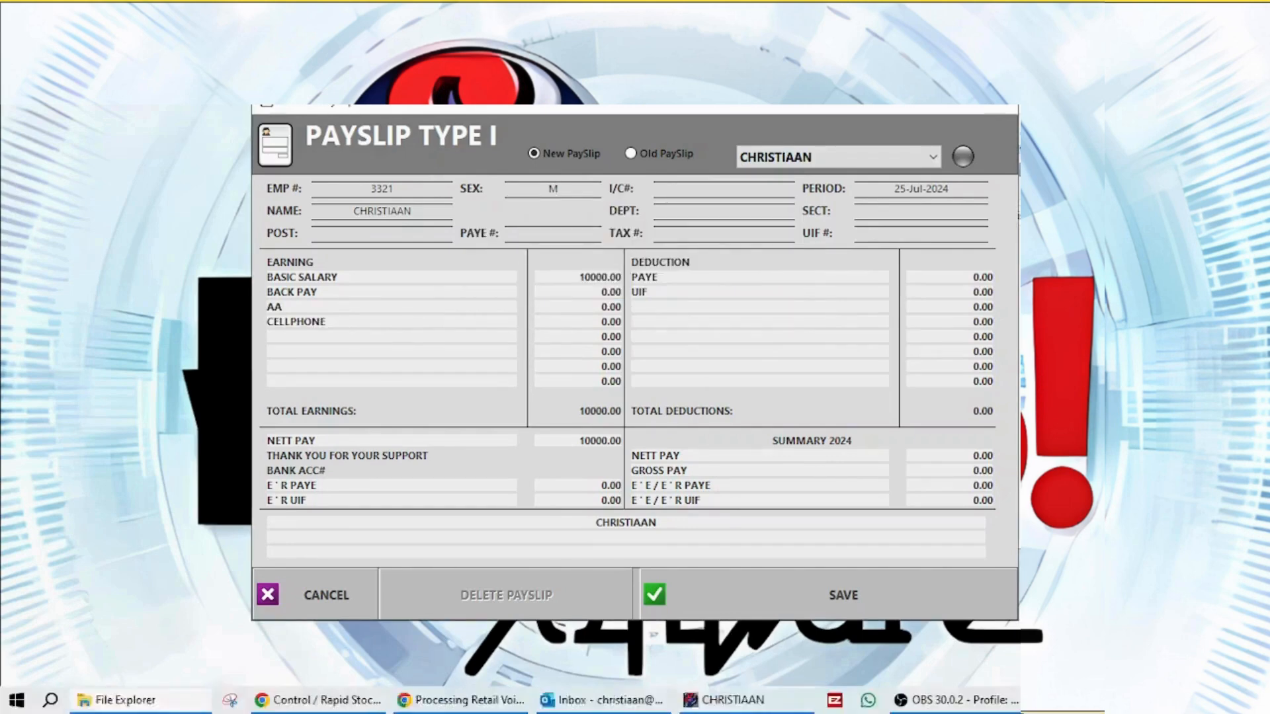
Add an INSURANCE deduction line and enter 1000 as the PAYE amount
click(646, 309)
text(lnsuranc)
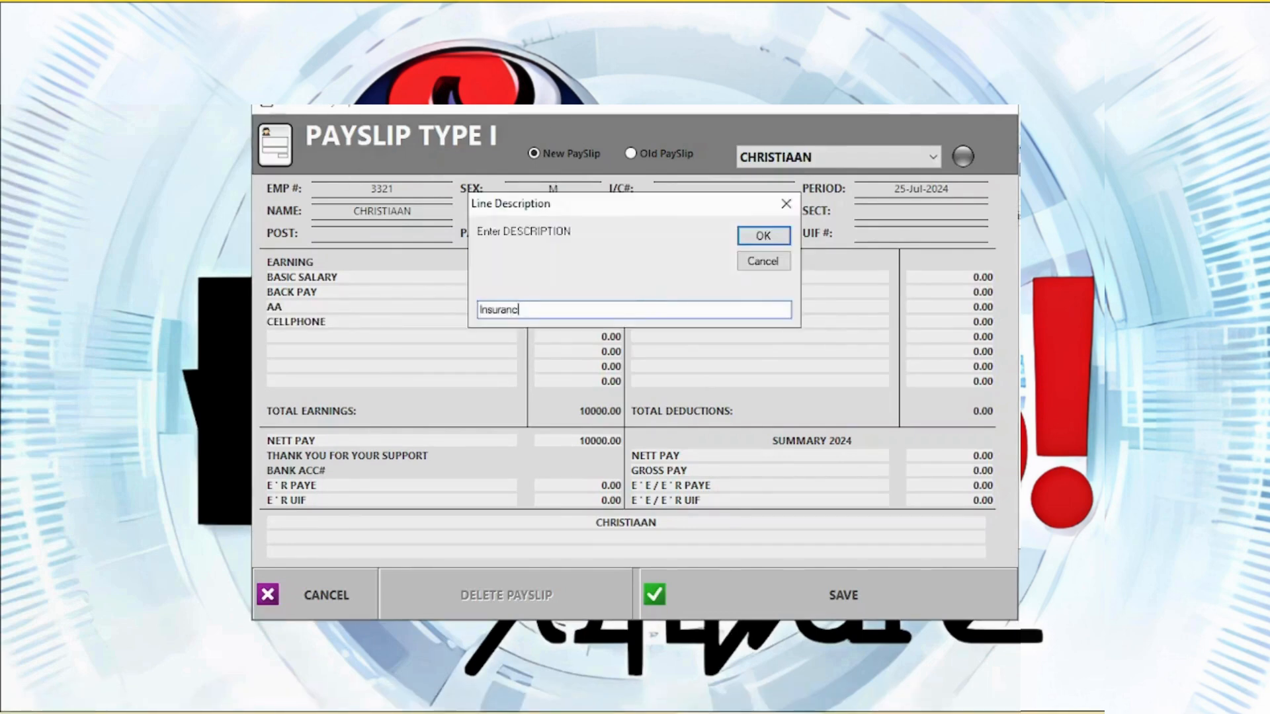
text(e)
key(Return)
click(984, 277)
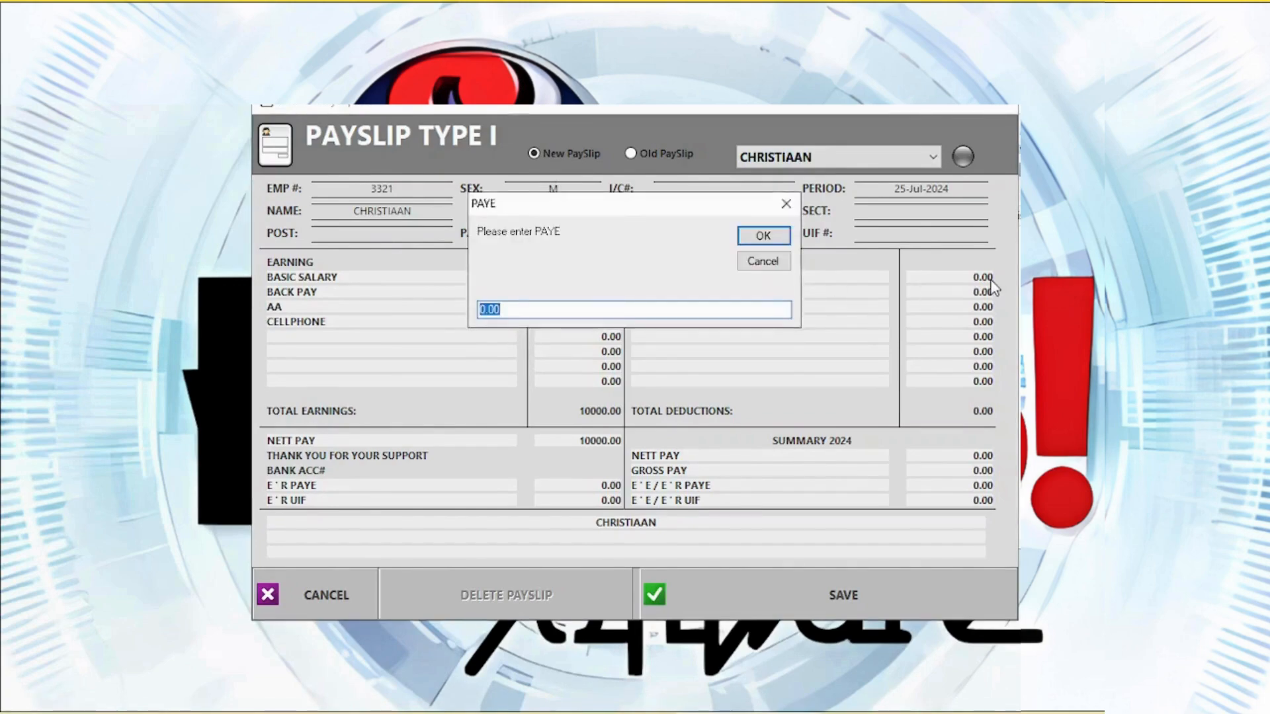
text(1)
text(000)
key(Return)
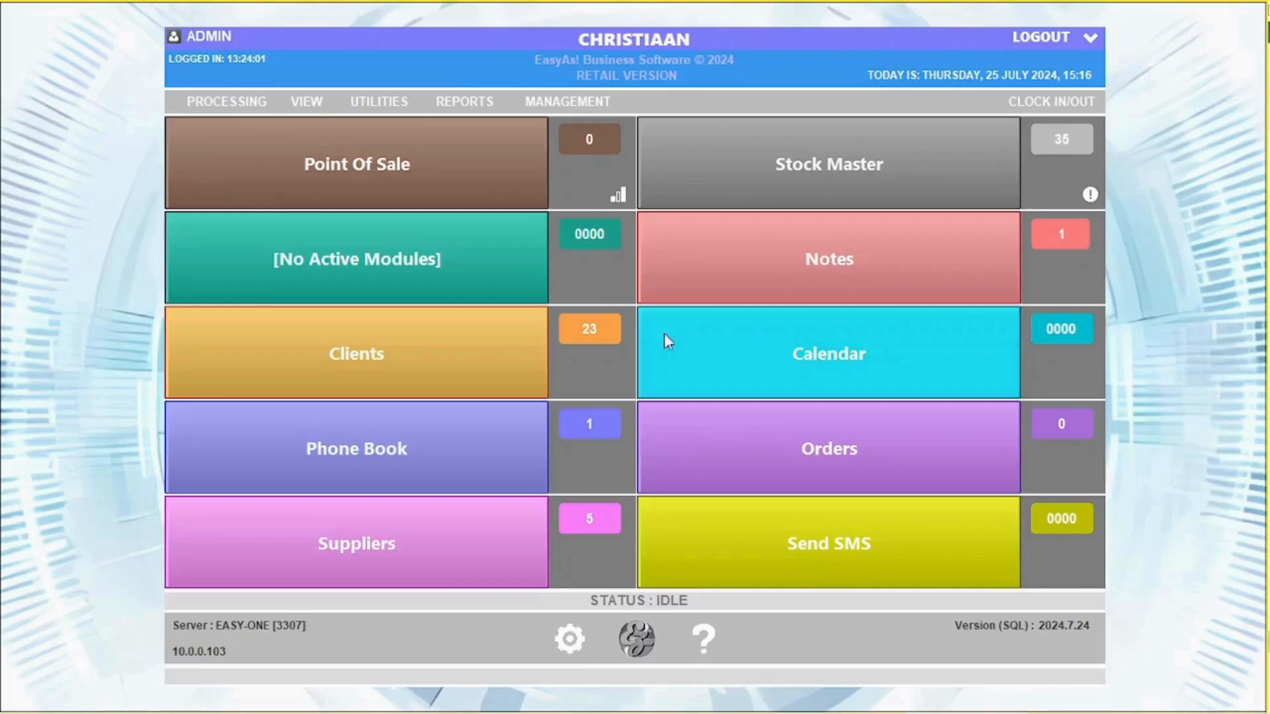
Start a new stocktake and capture PLU 000023 BOEREWORS 500G with a count of 12
click(228, 106)
mouse_move(277, 304)
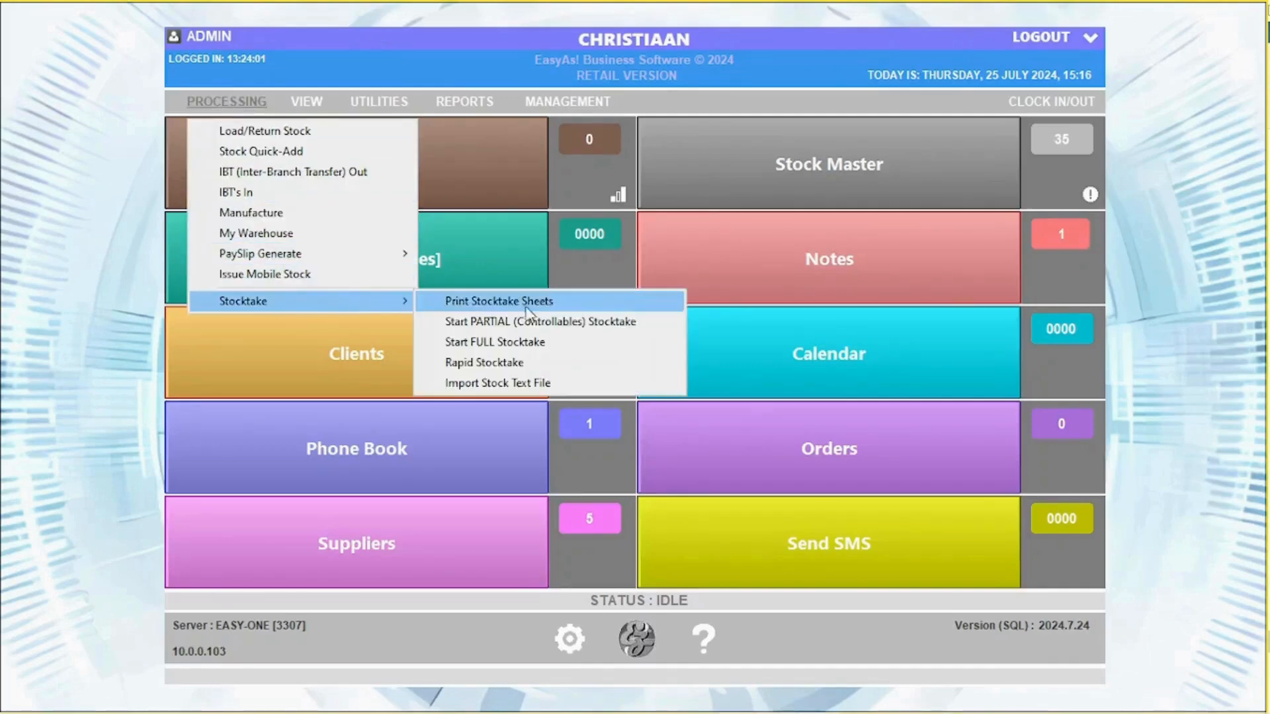
click(506, 354)
click(702, 431)
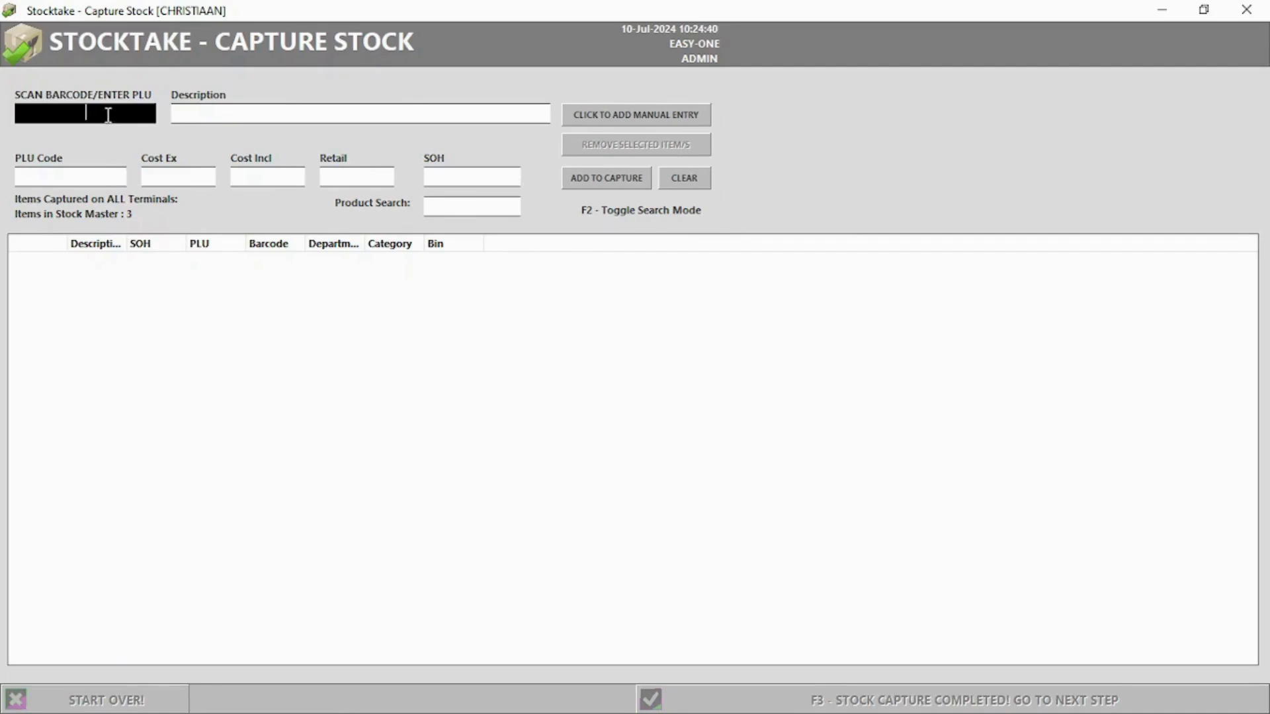
text(000023)
key(Return)
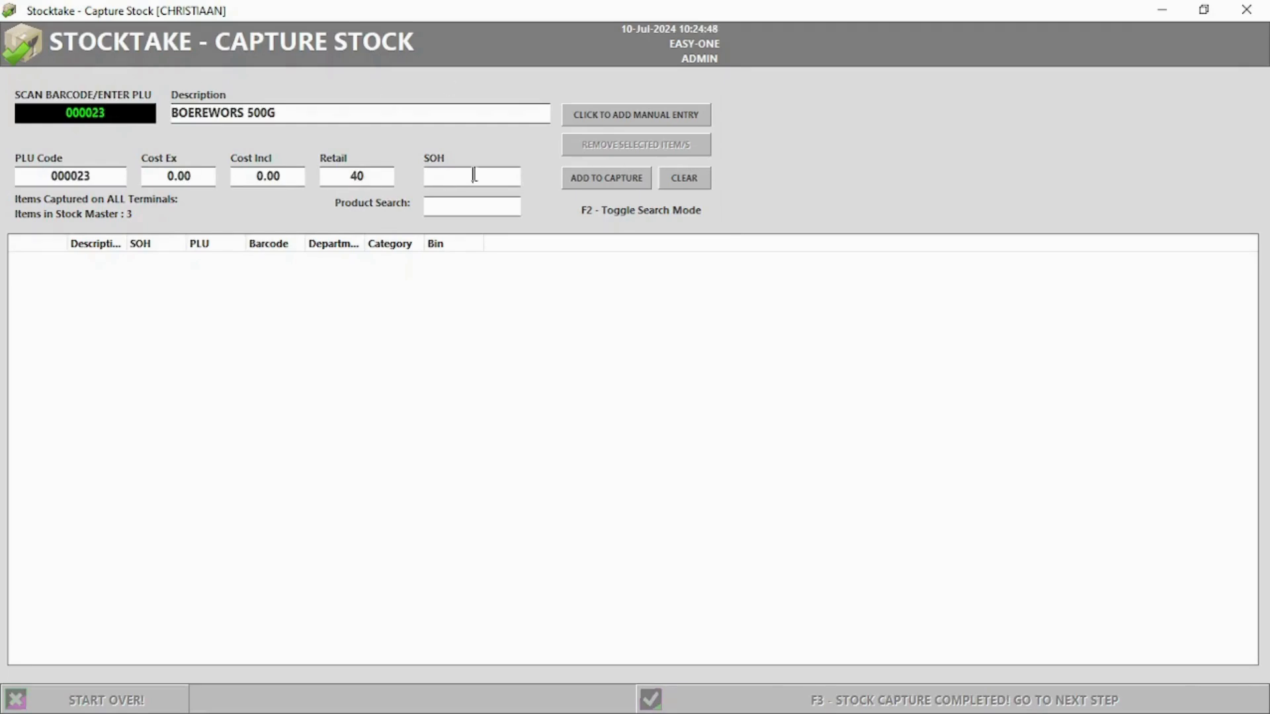
text(12)
click(579, 182)
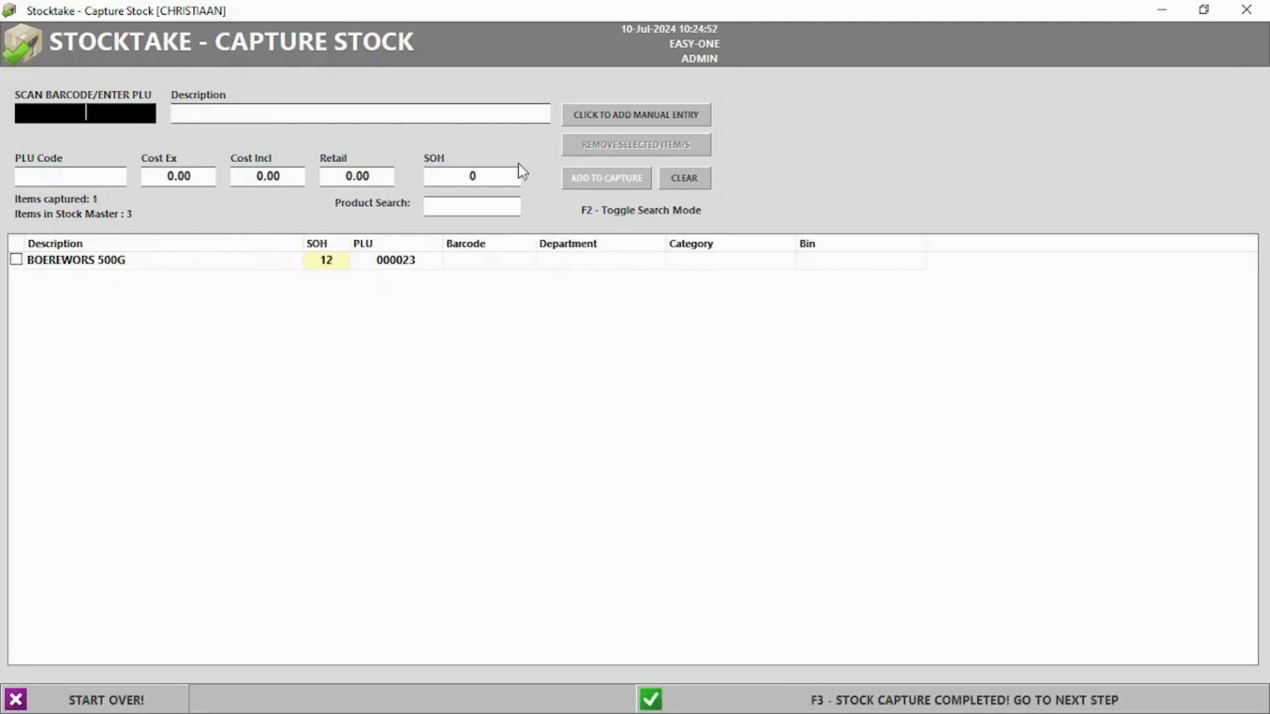
Search 'braa' to add BRAAI PACKS 500G with a count of 8, then finish the capture
key(F2)
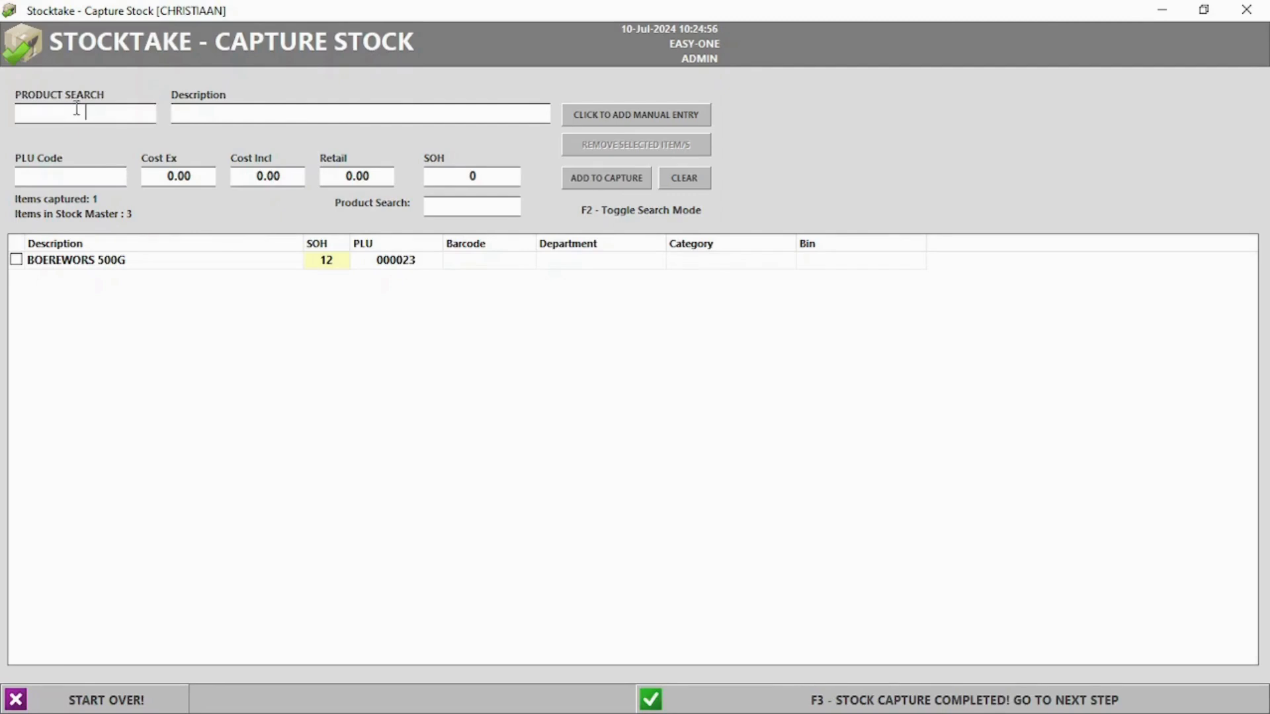
text(braa)
double_click(91, 159)
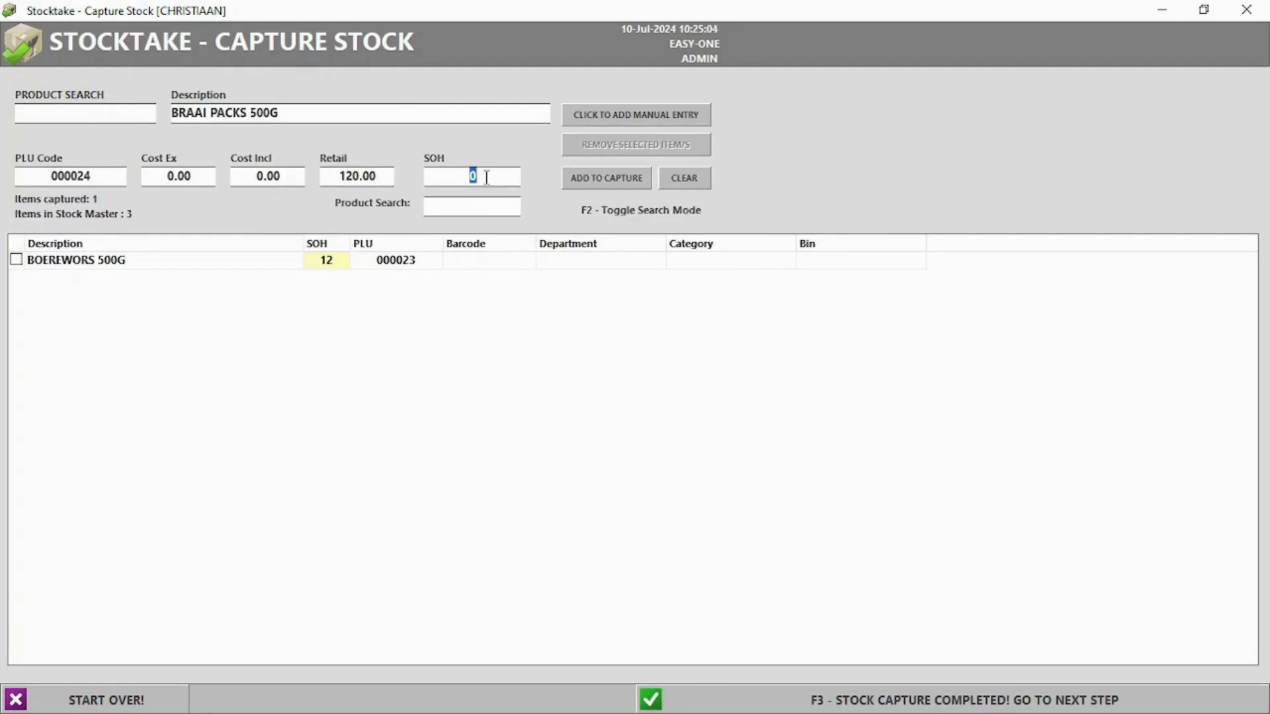
click(609, 173)
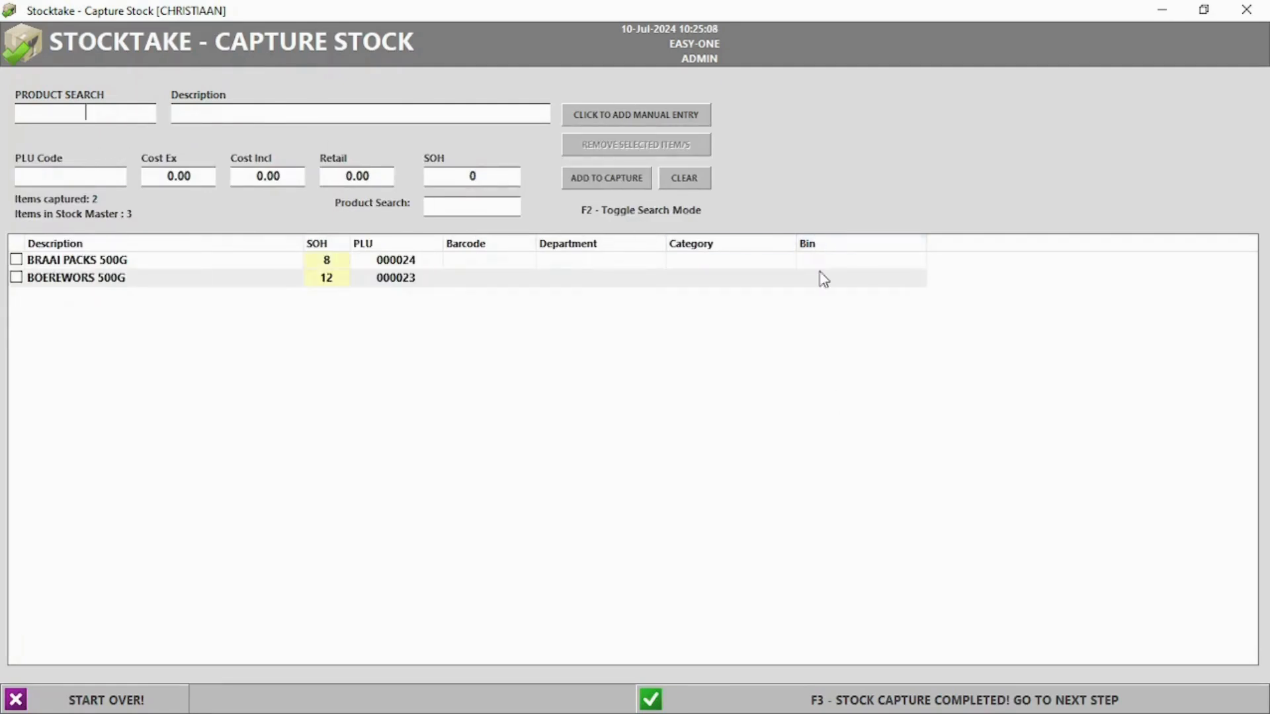
click(907, 705)
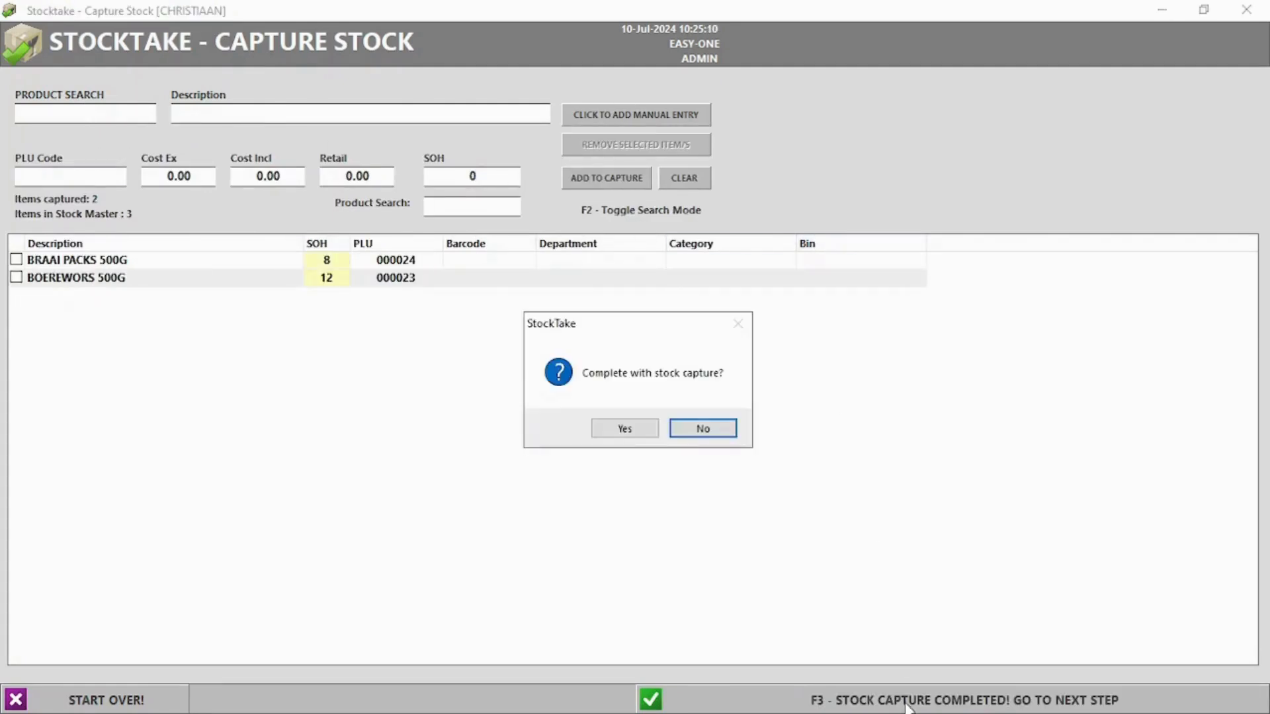
click(622, 430)
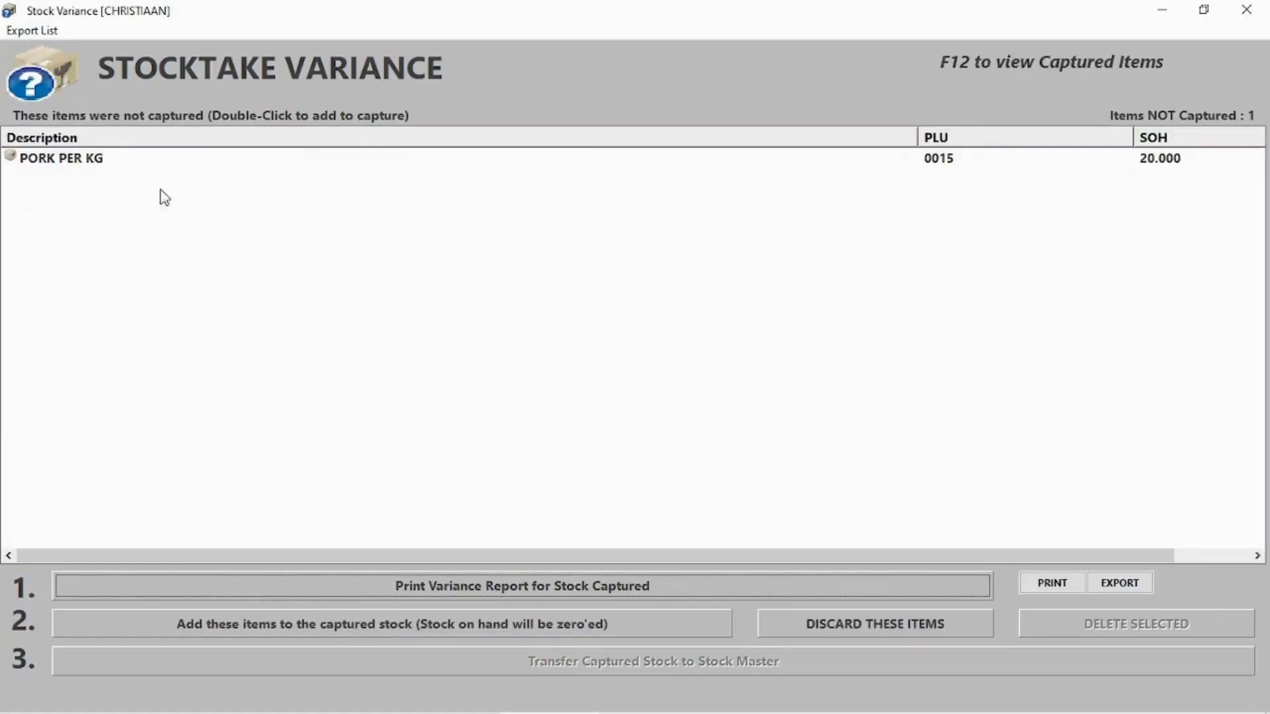
Add the uncaptured items to captured stock and preview the variance report
click(336, 628)
click(659, 429)
click(717, 430)
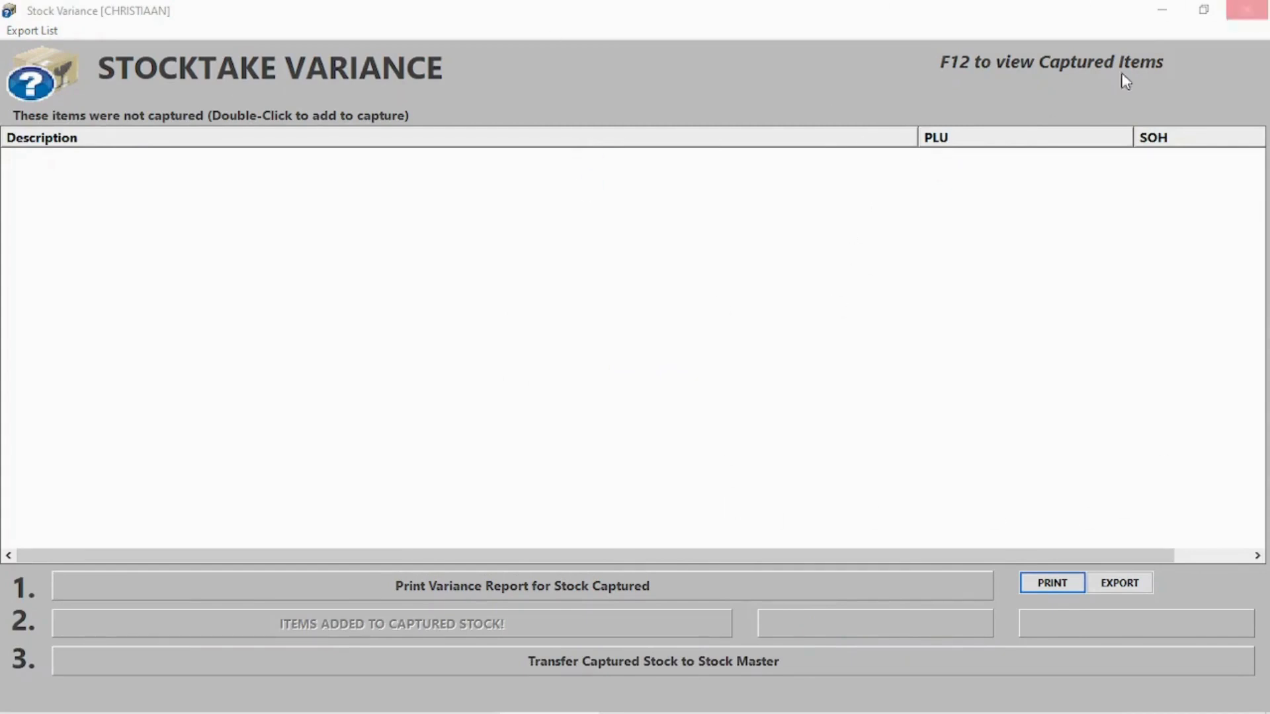
click(514, 588)
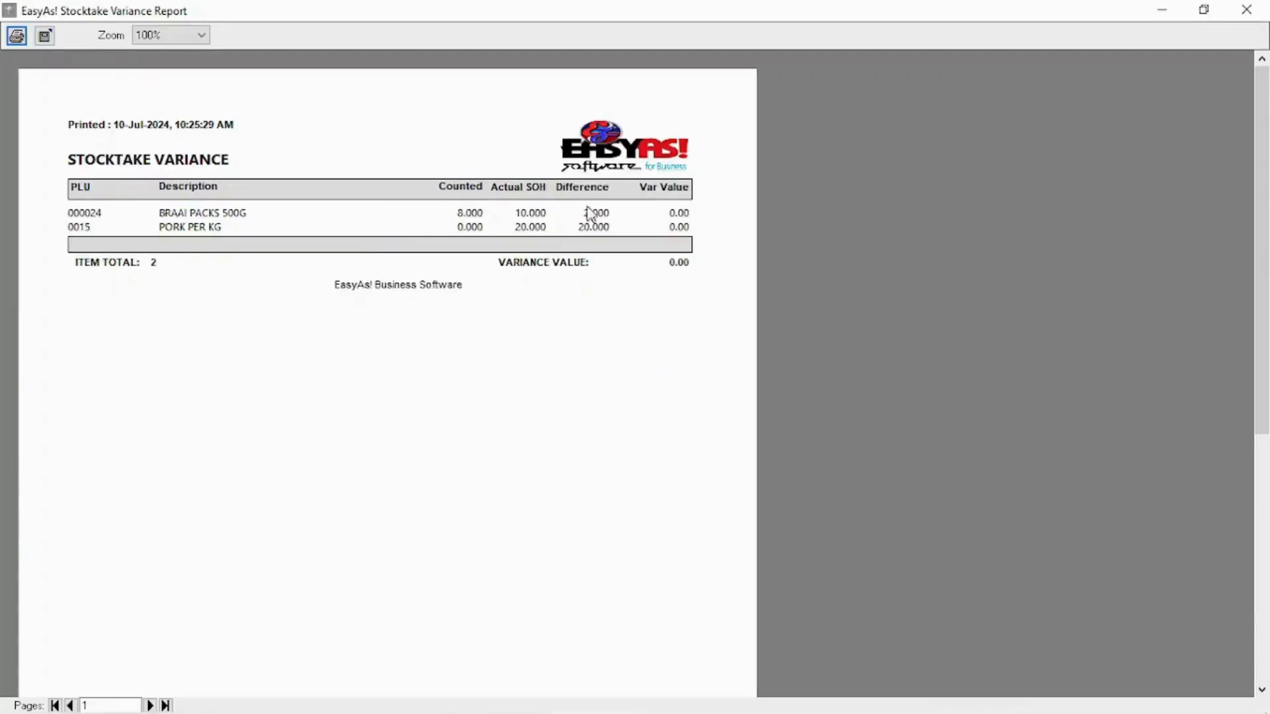
click(1247, 9)
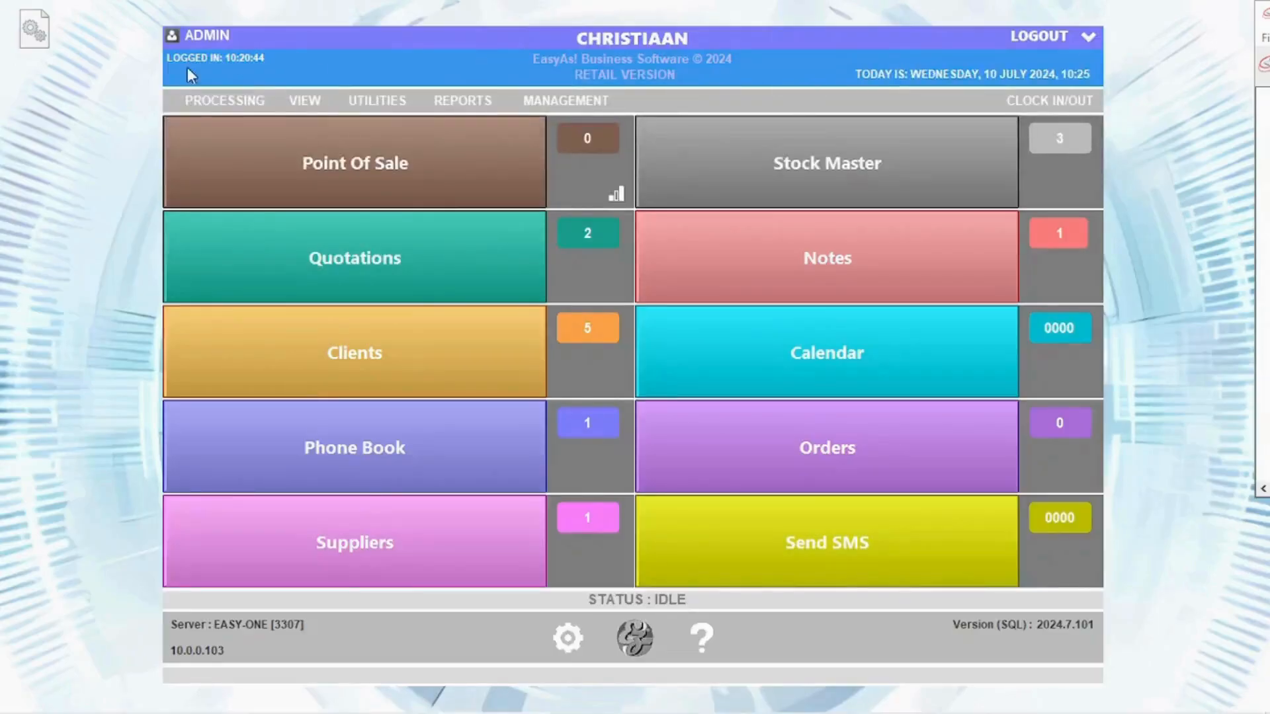
Start a new stocktake capture and set the PORK PER KG count to 20
click(225, 101)
mouse_move(269, 301)
click(468, 340)
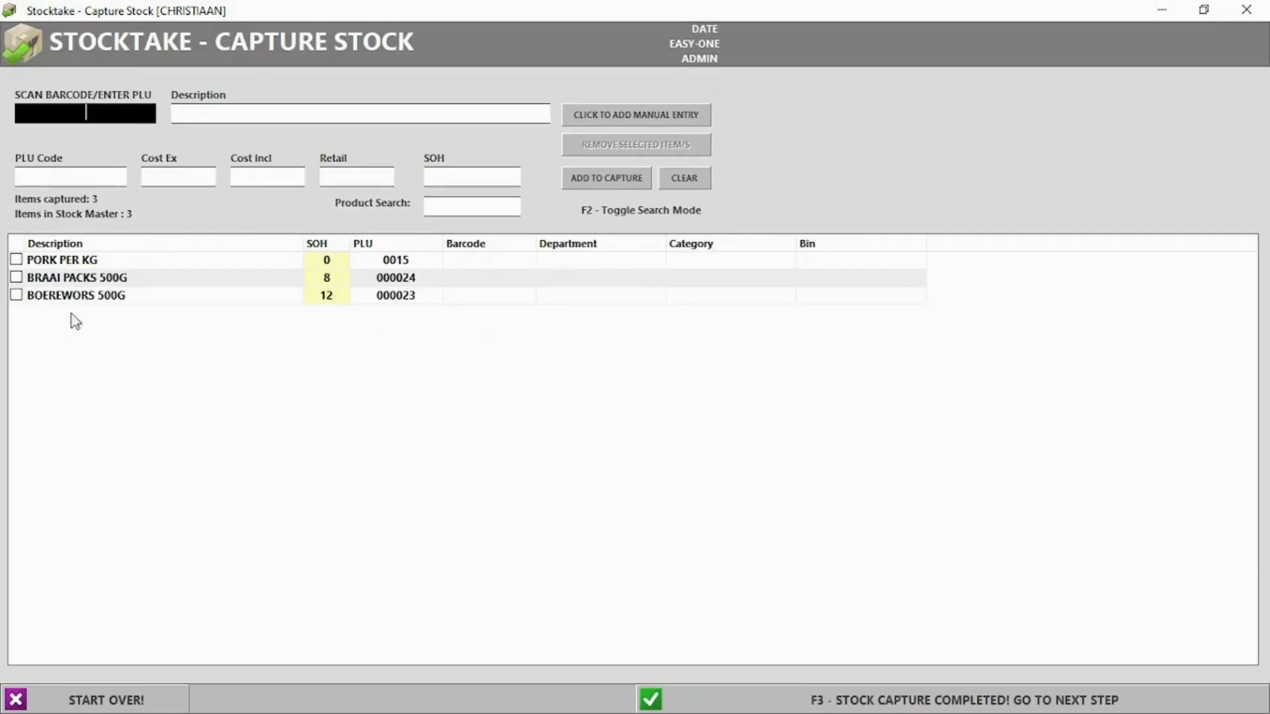
click(334, 260)
click(333, 259)
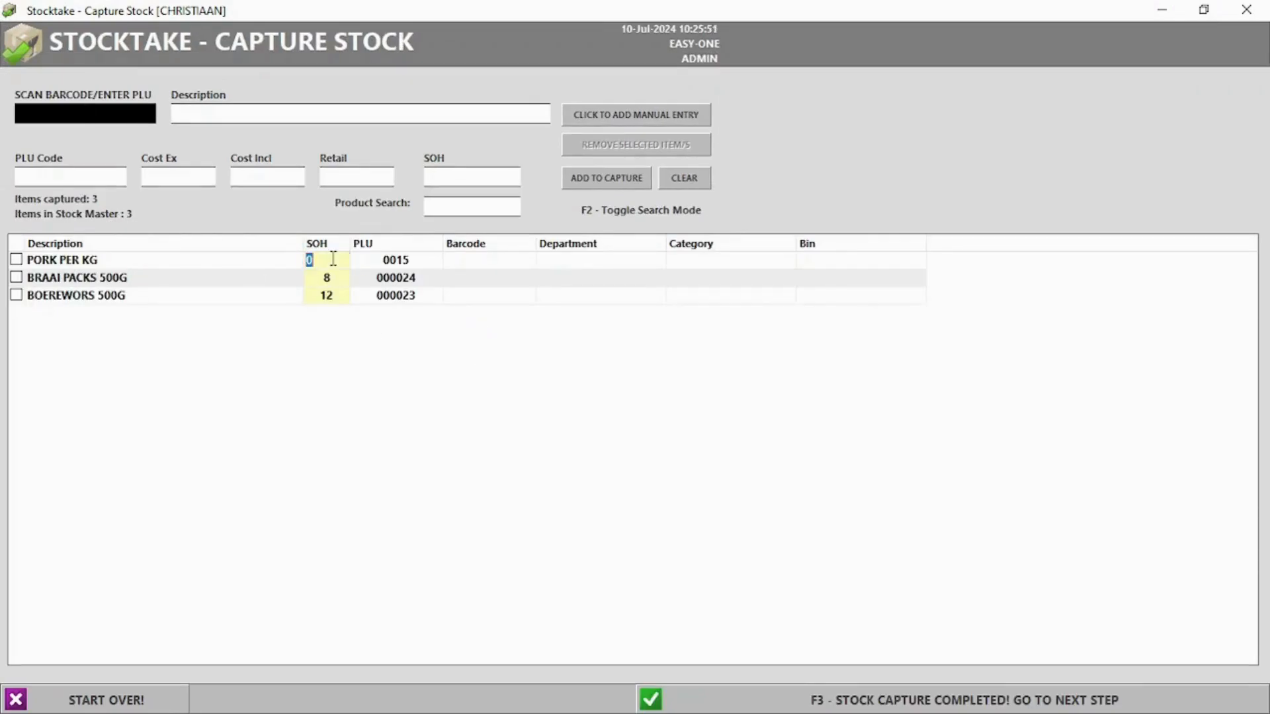
text(20)
key(Return)
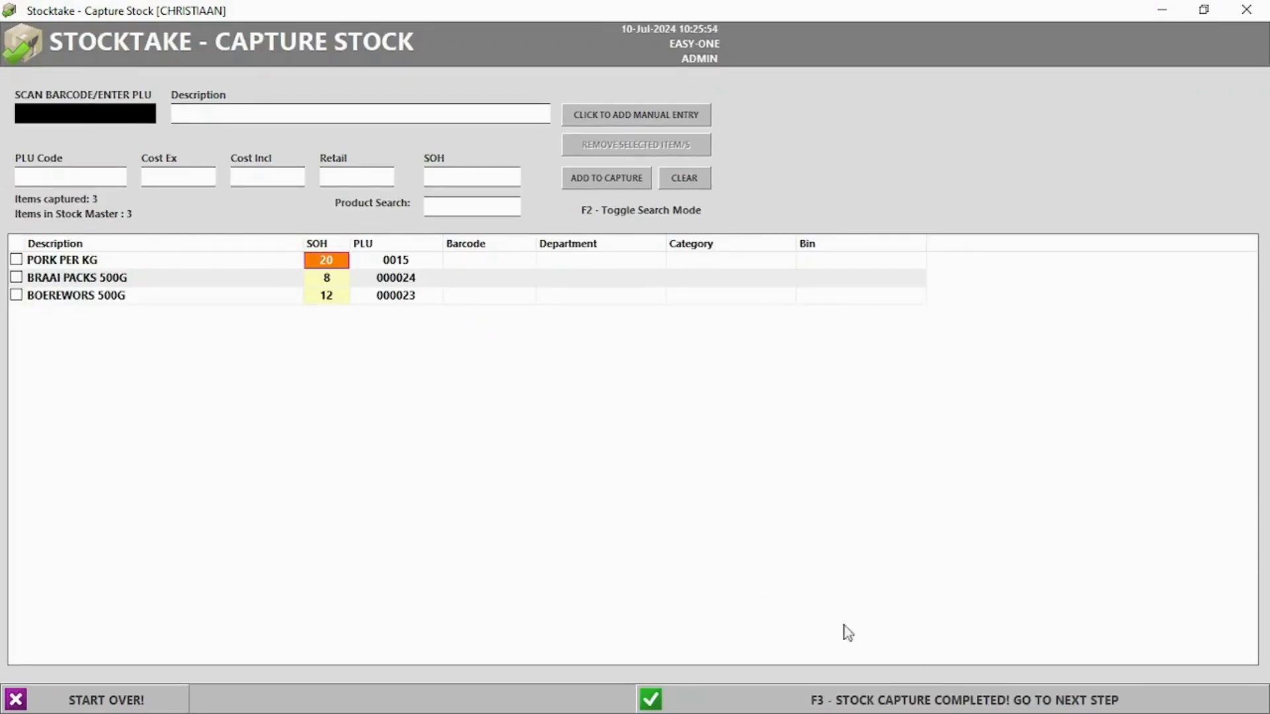
Finish the stock capture and transfer the captured stock to the stock master
click(895, 702)
click(635, 437)
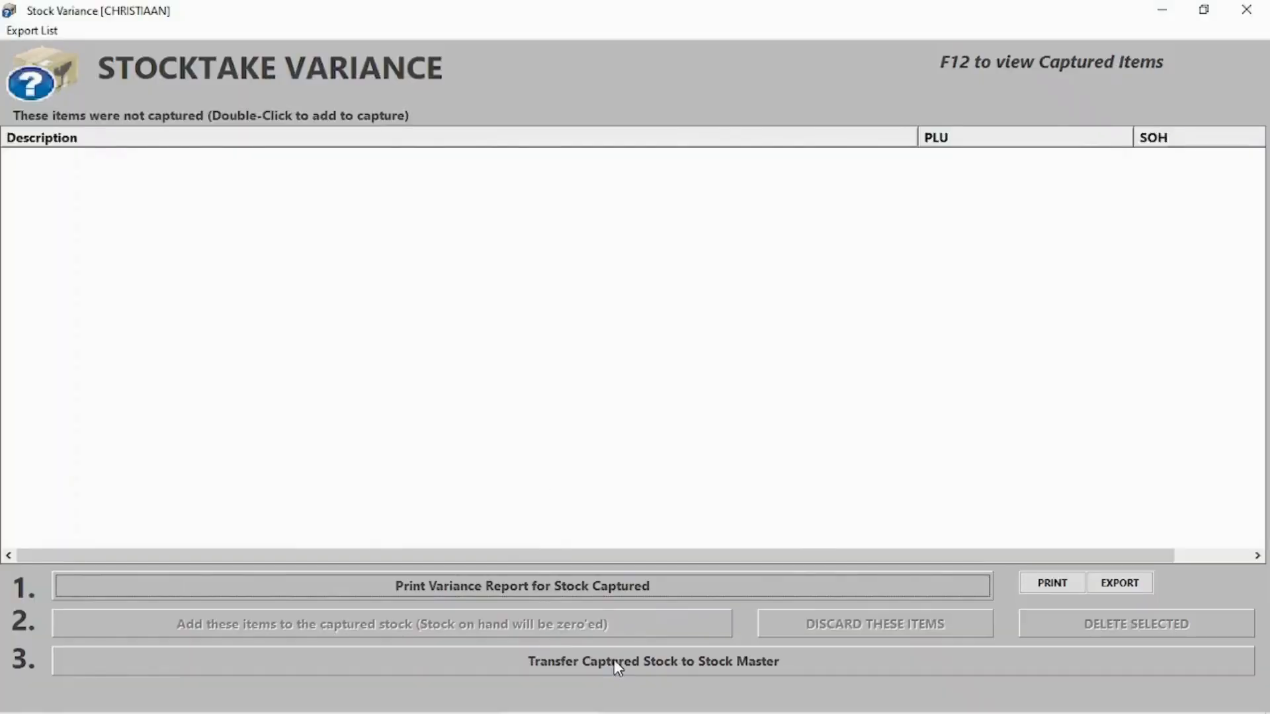
click(614, 660)
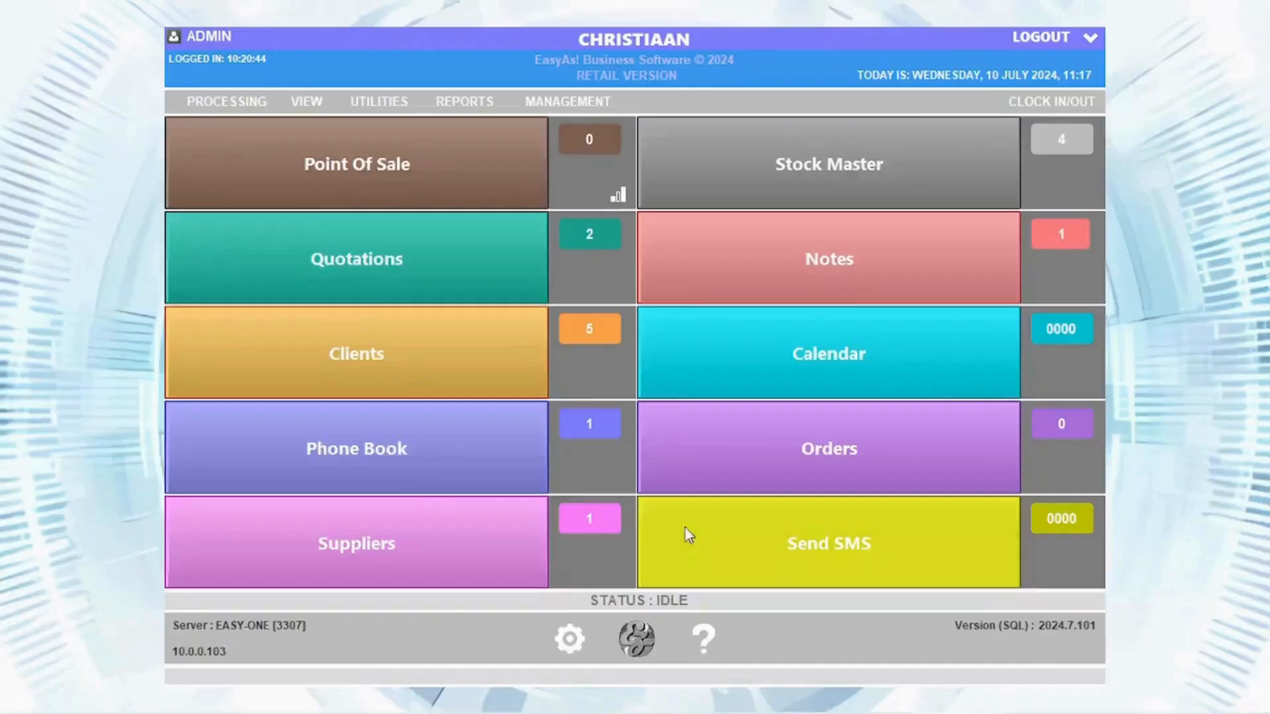
click(226, 101)
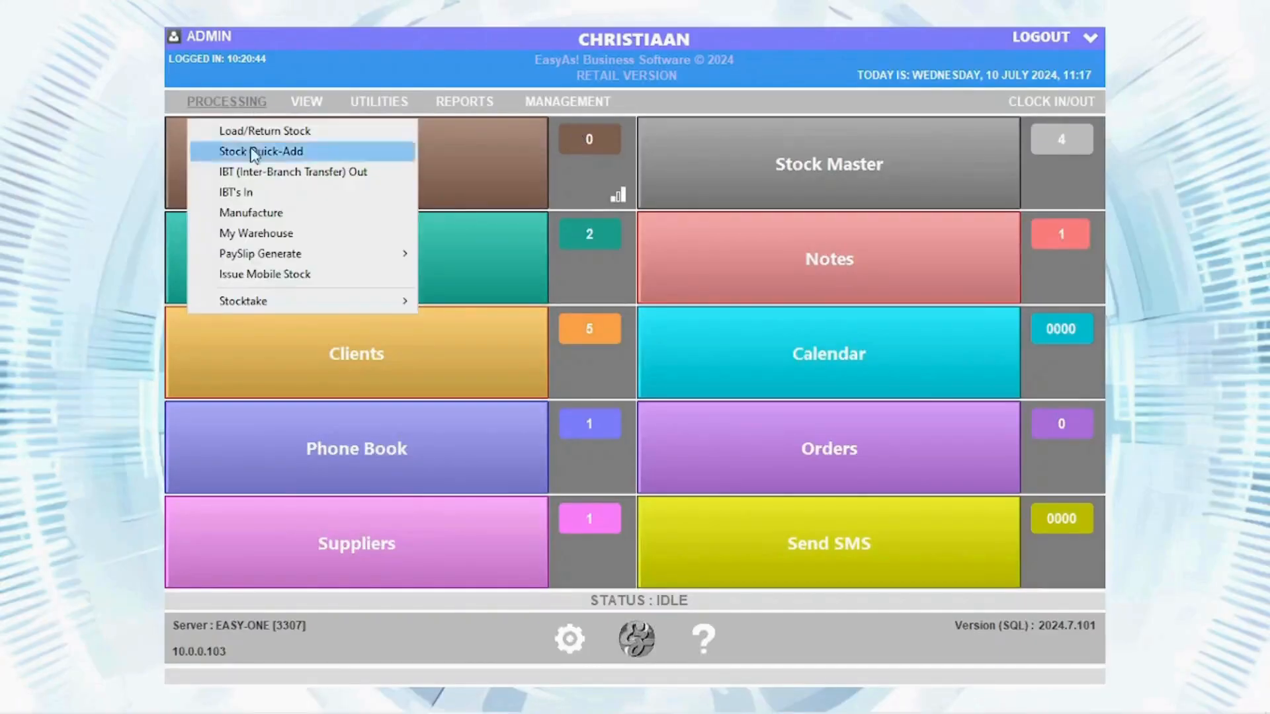
Count bulk item PORK PER KG [BULK] at 20 in the controllables stock count and complete it
mouse_move(288, 306)
click(480, 321)
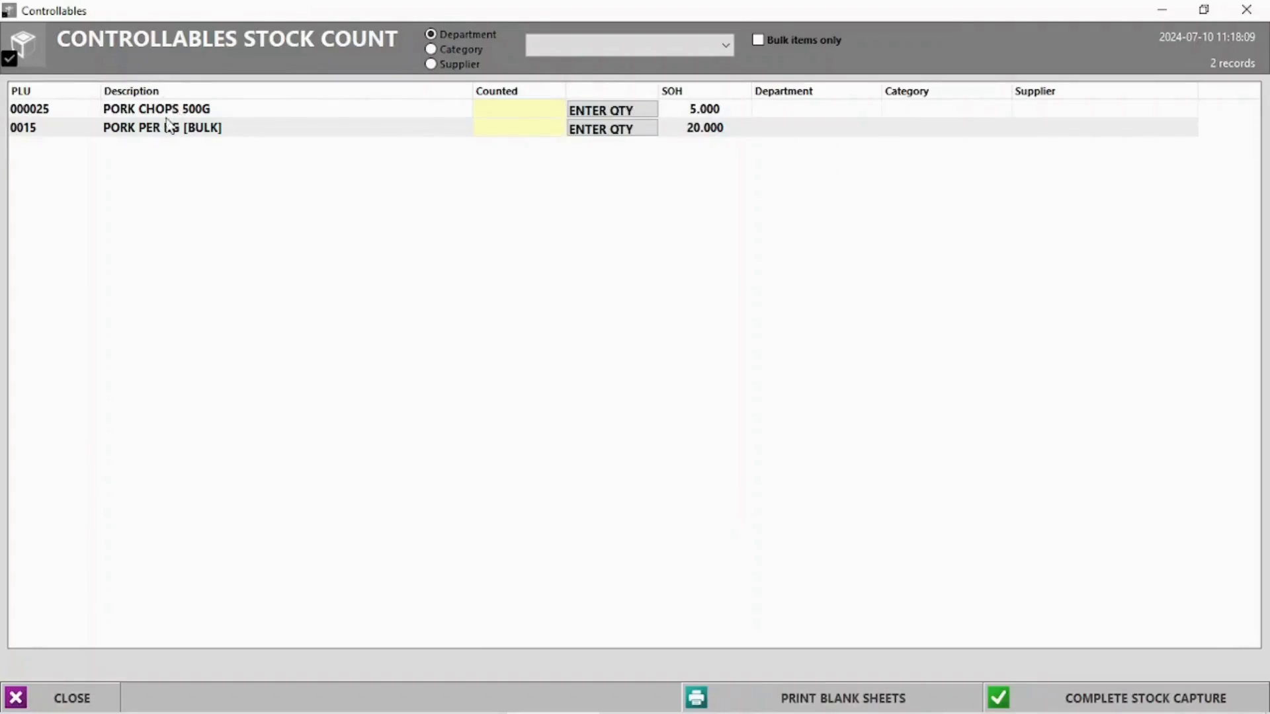
click(759, 40)
click(602, 111)
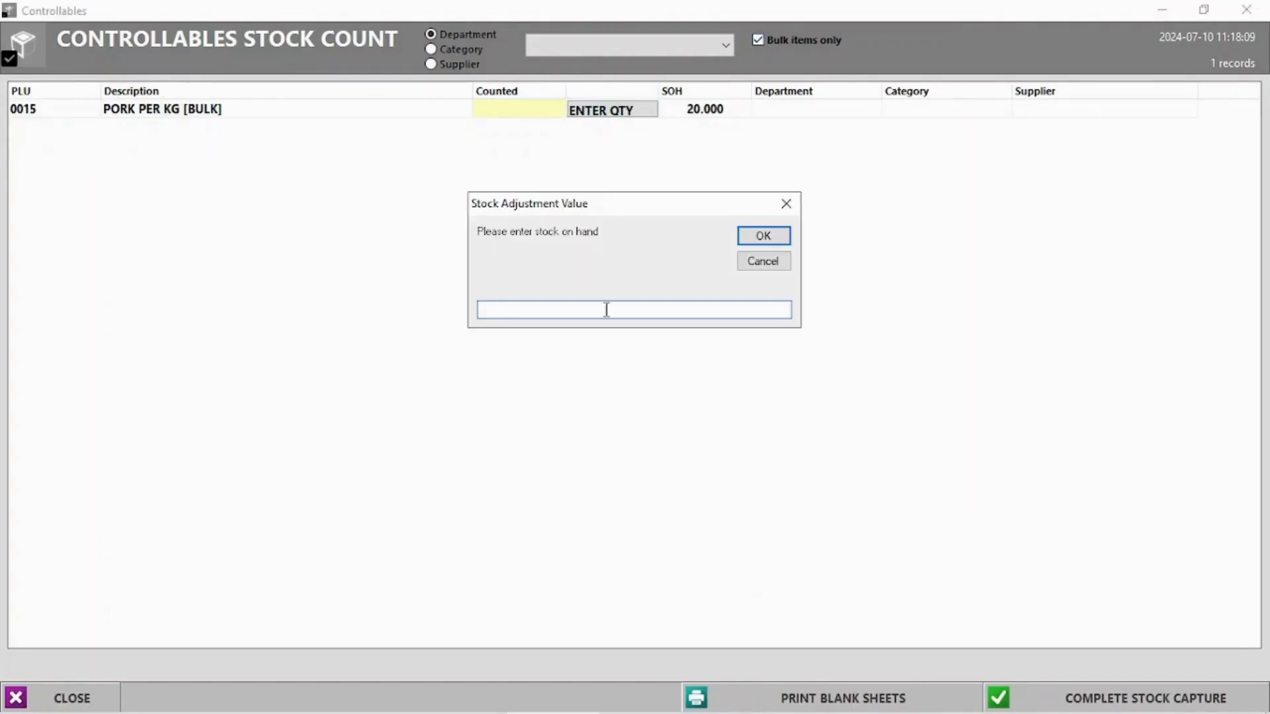
click(767, 238)
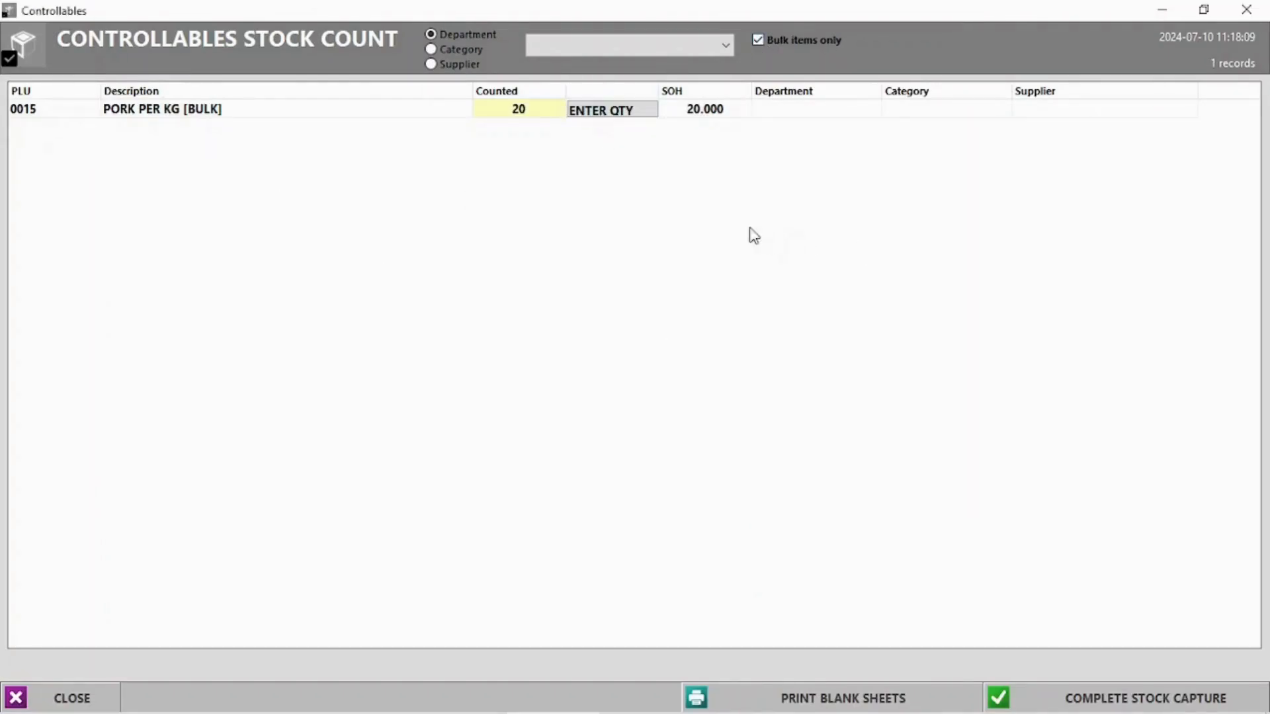
click(1120, 705)
click(625, 428)
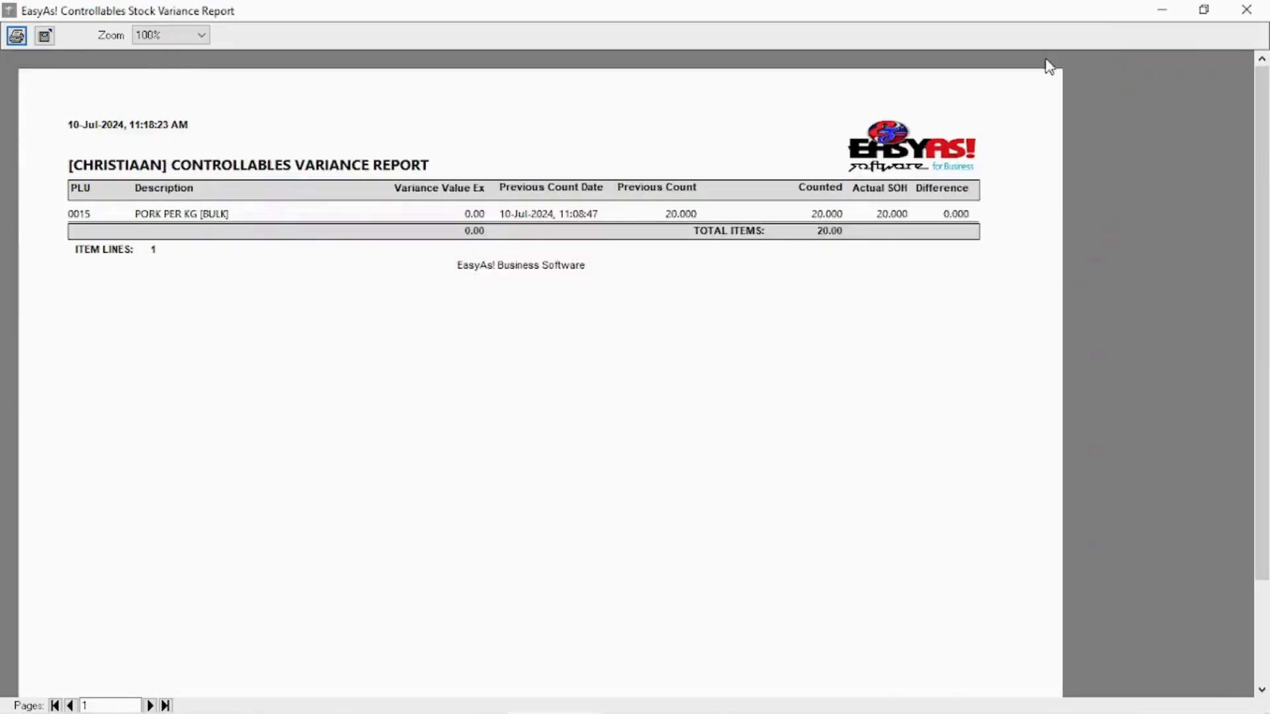
click(1246, 9)
Run the controllables count again, recording 5 for PORK CHOPS 500G, and complete it
click(227, 102)
mouse_move(320, 310)
click(571, 328)
click(597, 116)
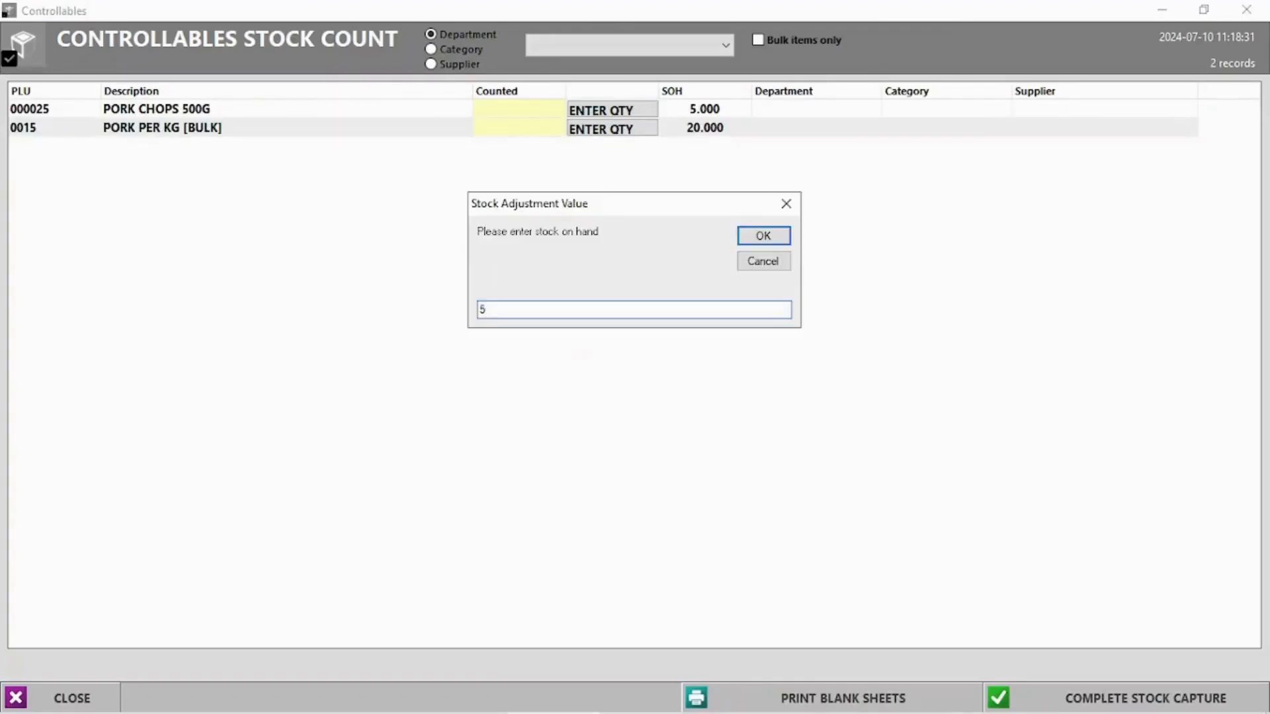
text(5)
key(Return)
click(1124, 699)
click(629, 428)
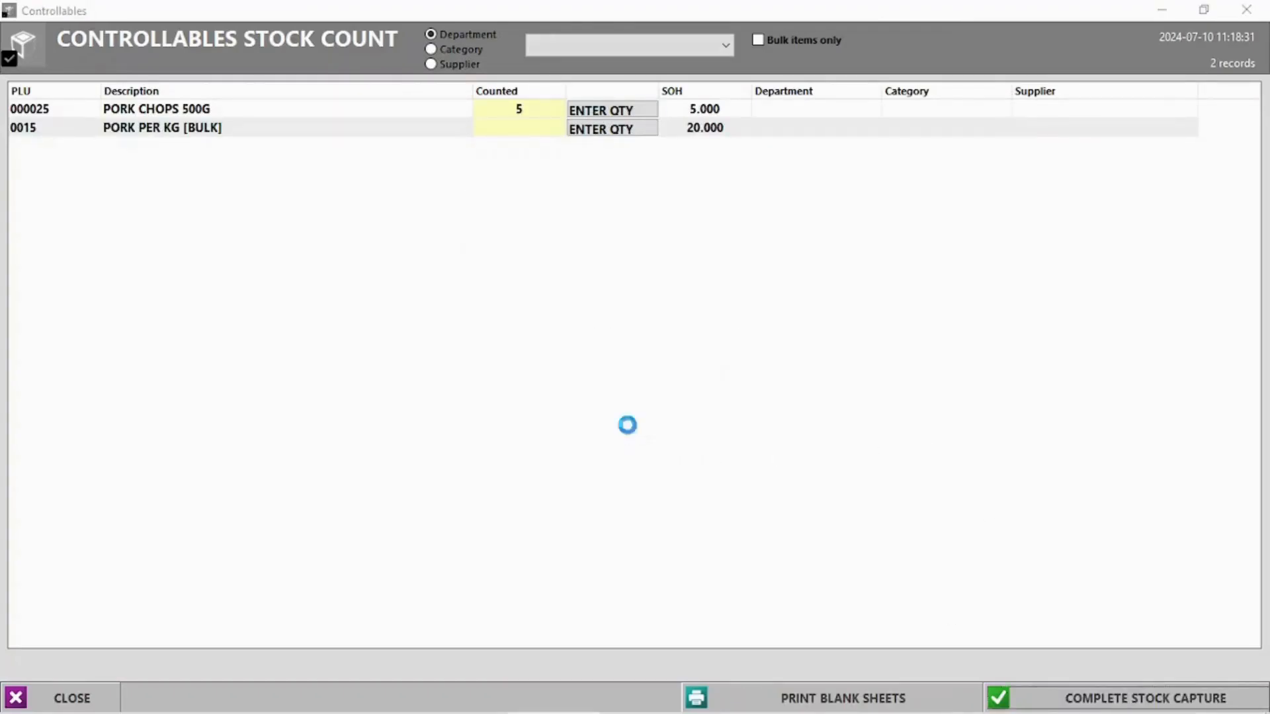
click(25, 317)
click(1248, 9)
Check the PORK PER KG and PORK CHOPS records in the stock master list
click(827, 176)
click(744, 186)
click(736, 166)
click(1246, 9)
click(227, 101)
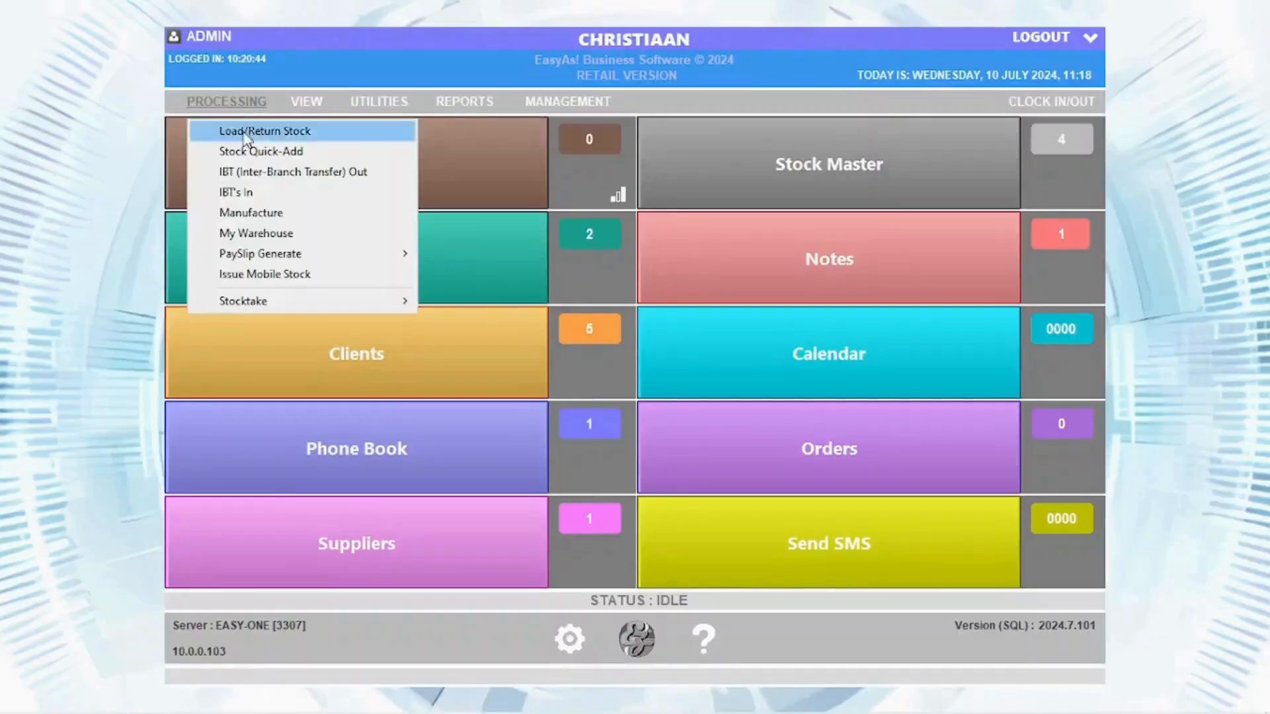
Start a rapid stocktake and switch to PLU lookup to find PORK PER KG by code 0015
mouse_move(291, 303)
click(465, 361)
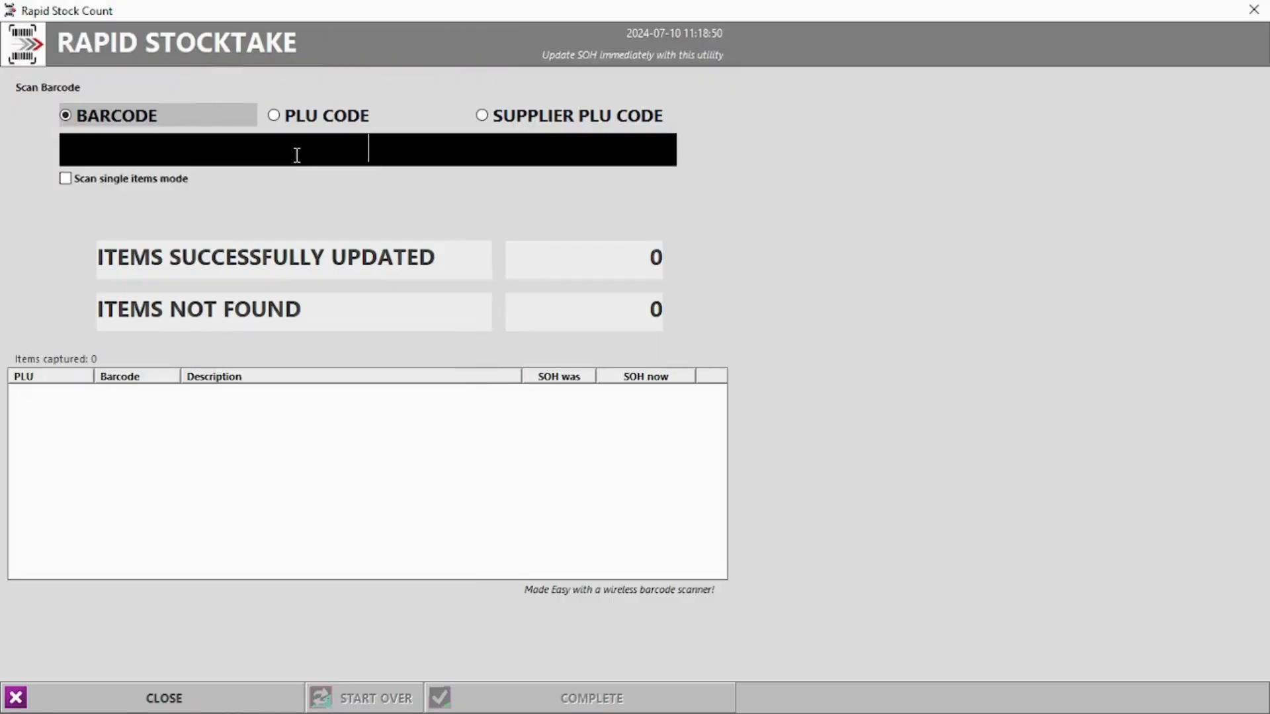
text(0015)
key(Return)
text(0016)
key(Return)
key(Return)
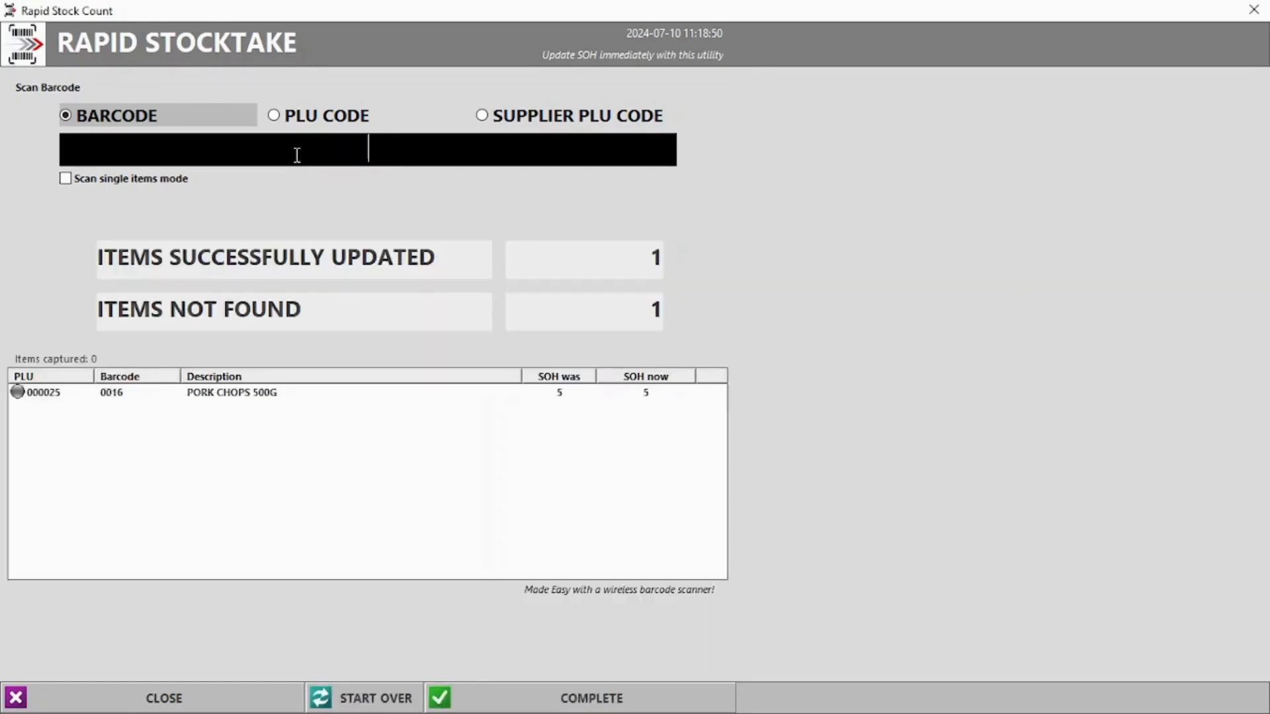
click(284, 114)
text(0015)
key(Return)
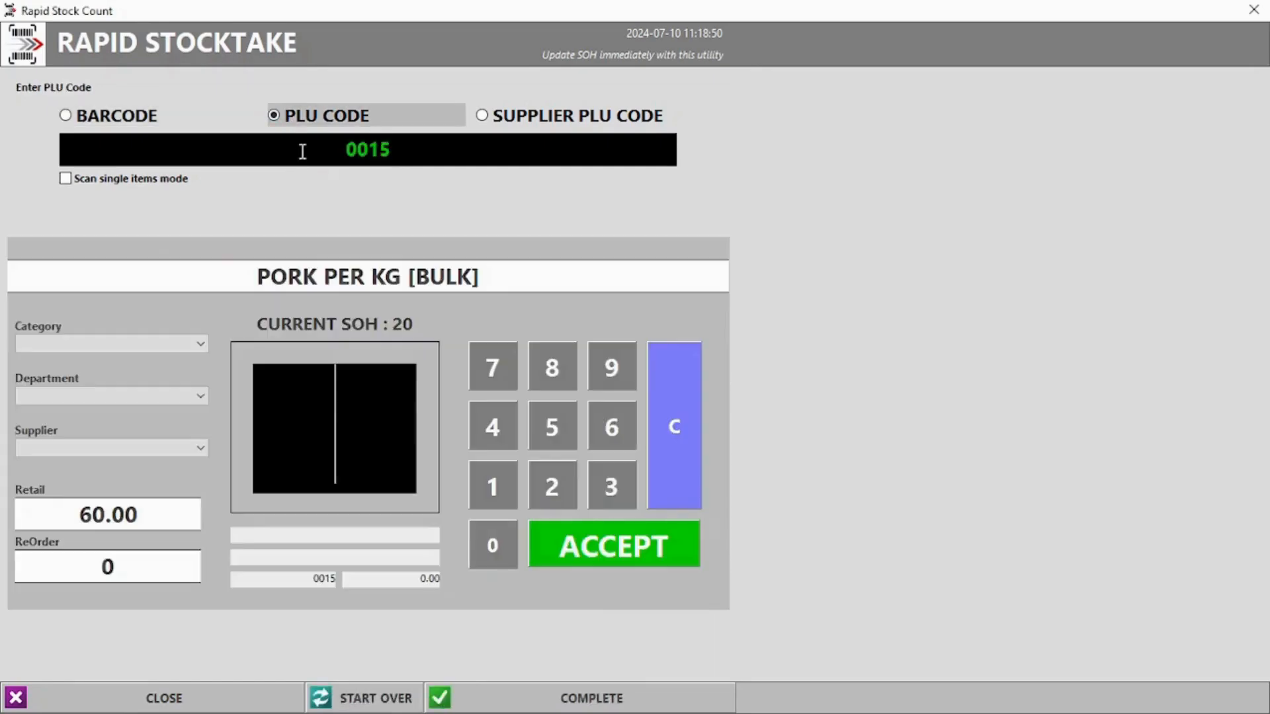
key(Return)
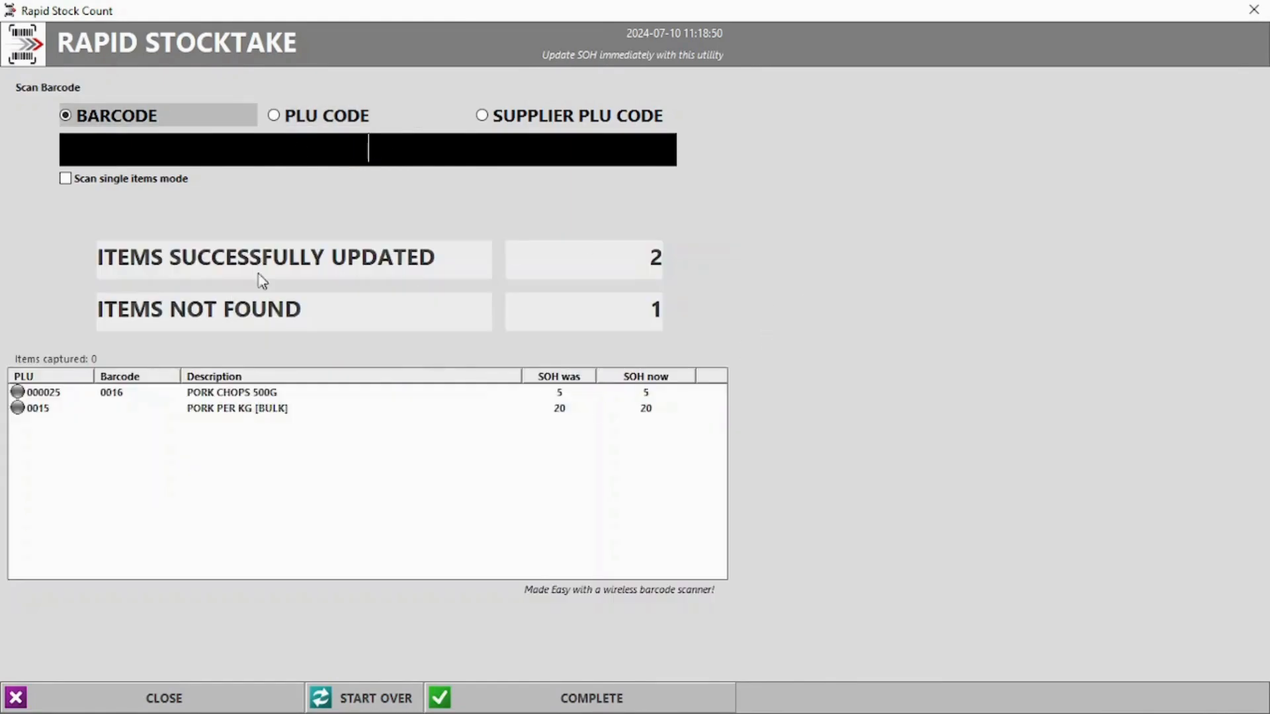
Restart the rapid stocktake, accept a count of 15 for PORK PER KG, and complete it
click(384, 698)
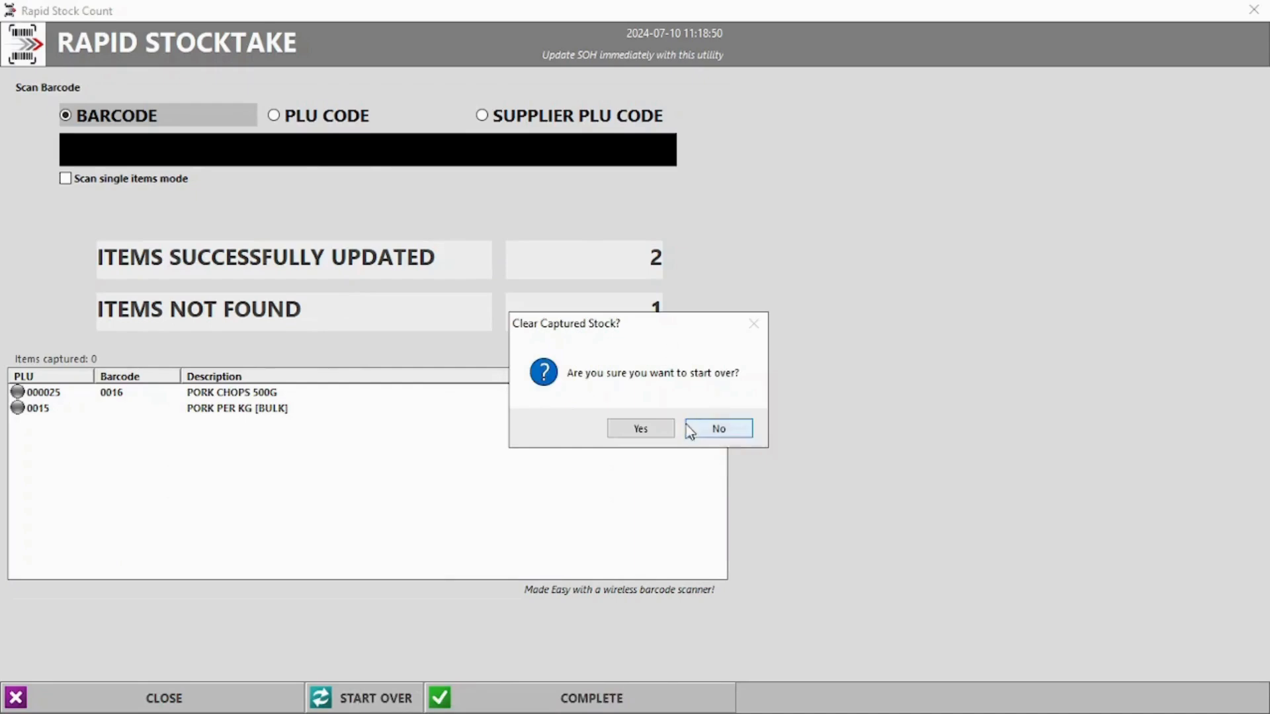
click(640, 428)
text(15)
key(Return)
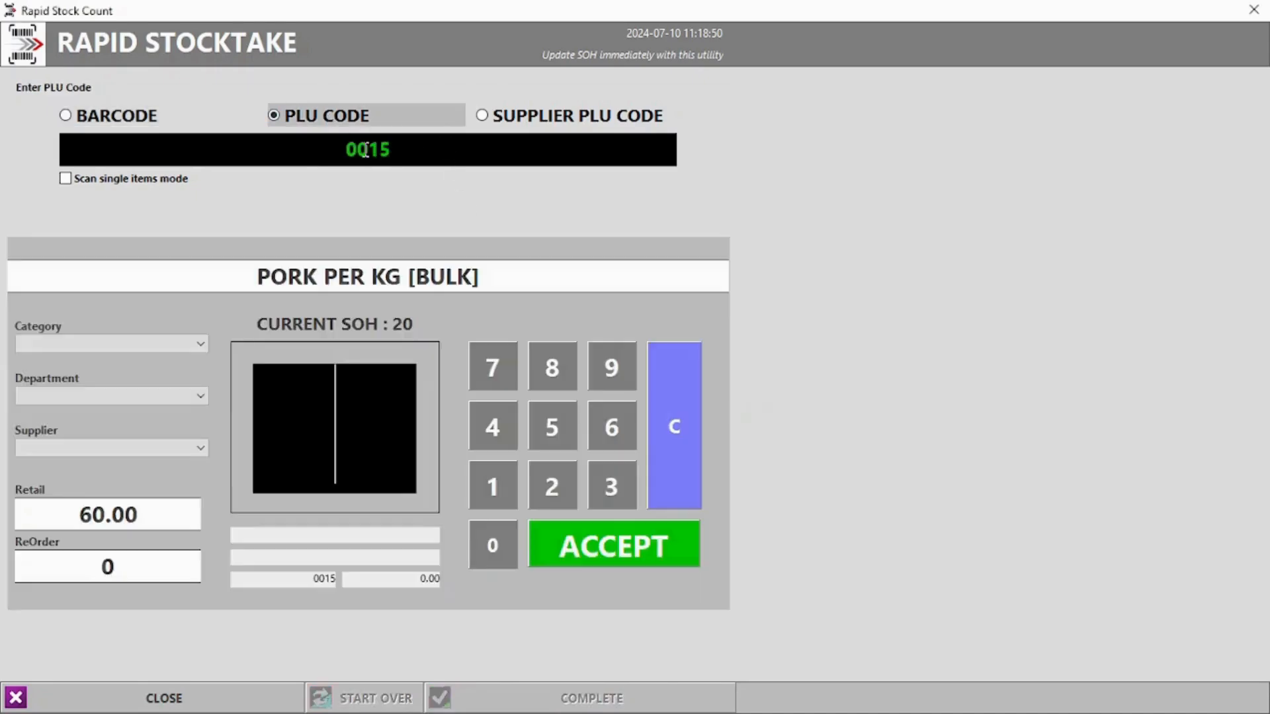
text(15)
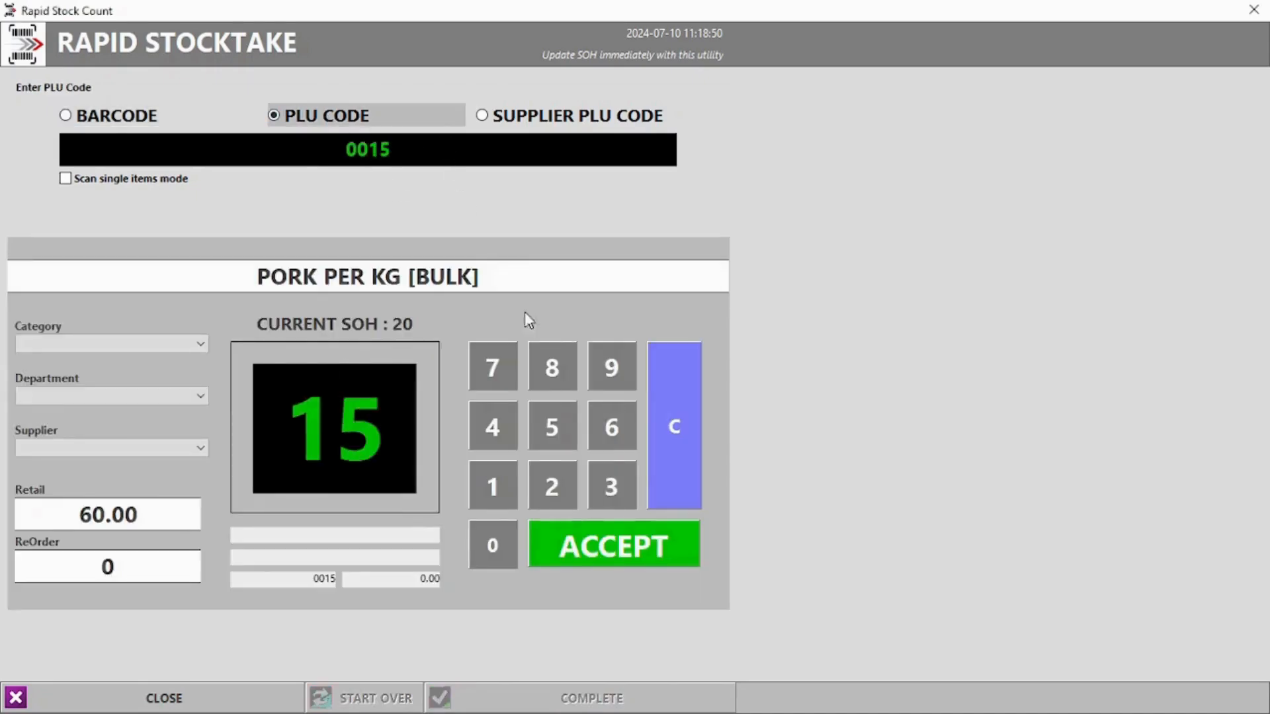
click(612, 562)
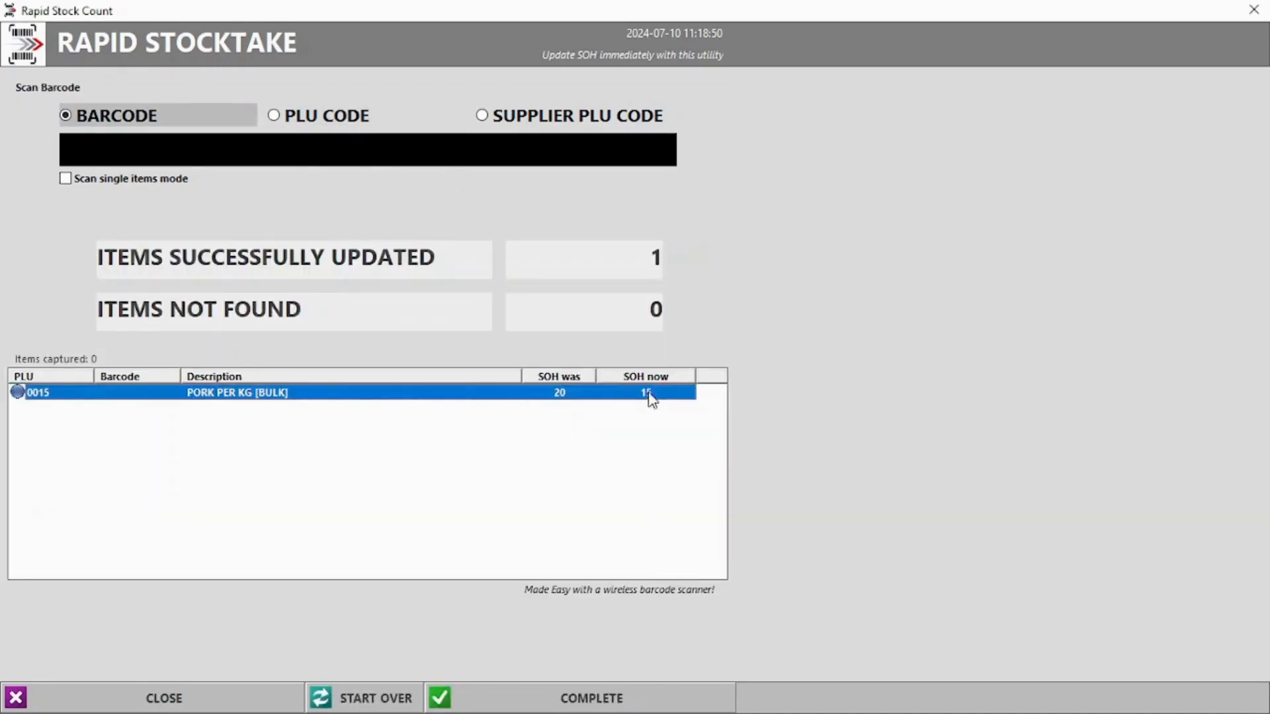
click(640, 695)
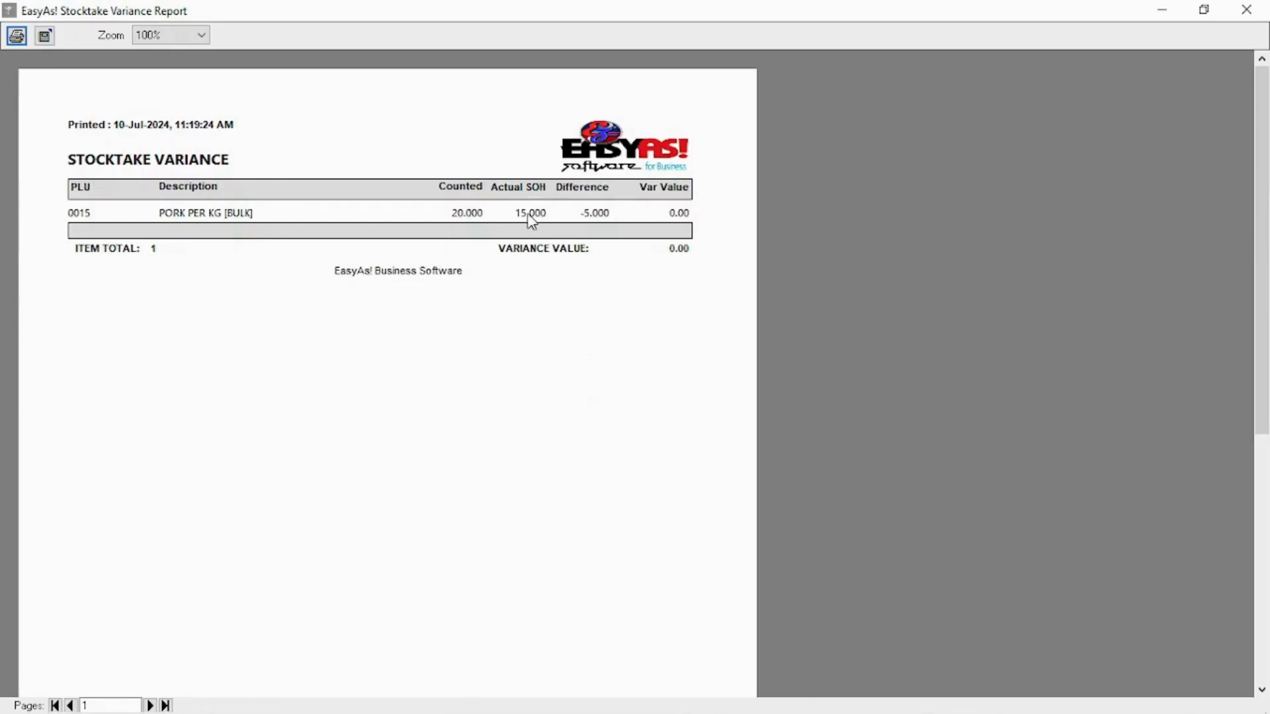
click(1246, 10)
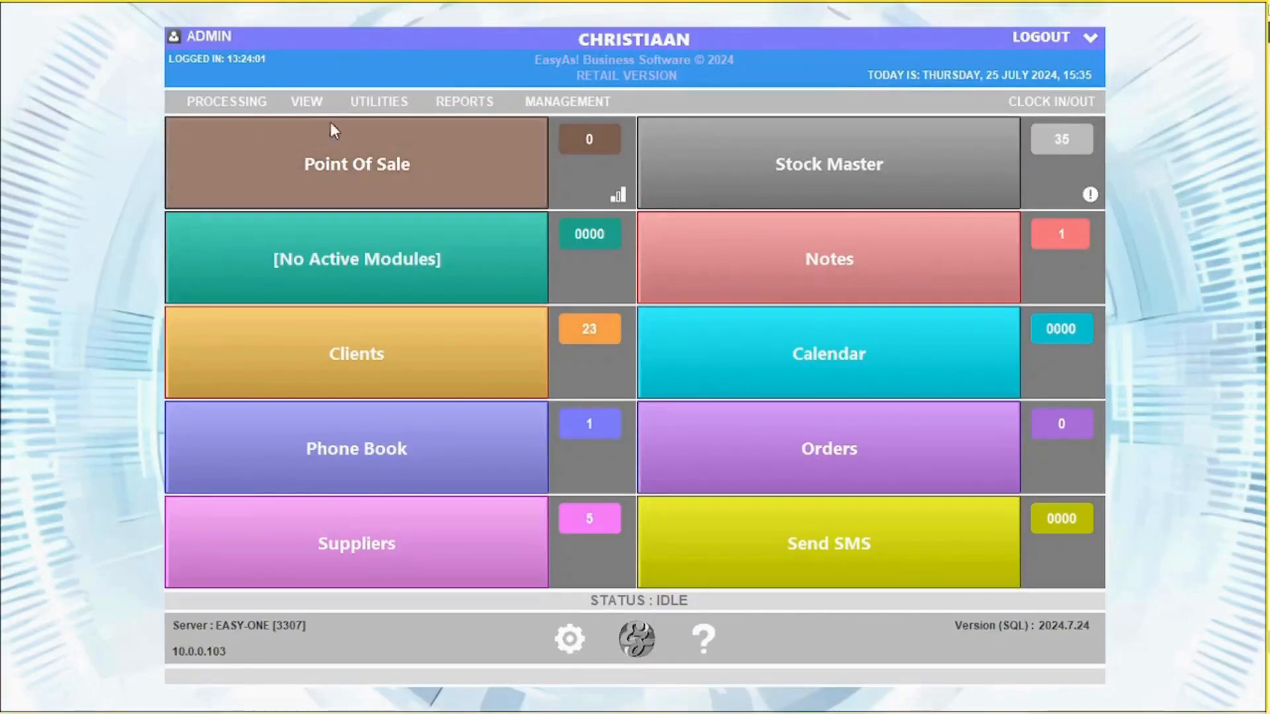
click(306, 101)
Process quotation 3 and print it as a quotation, without e-mailing it
click(344, 126)
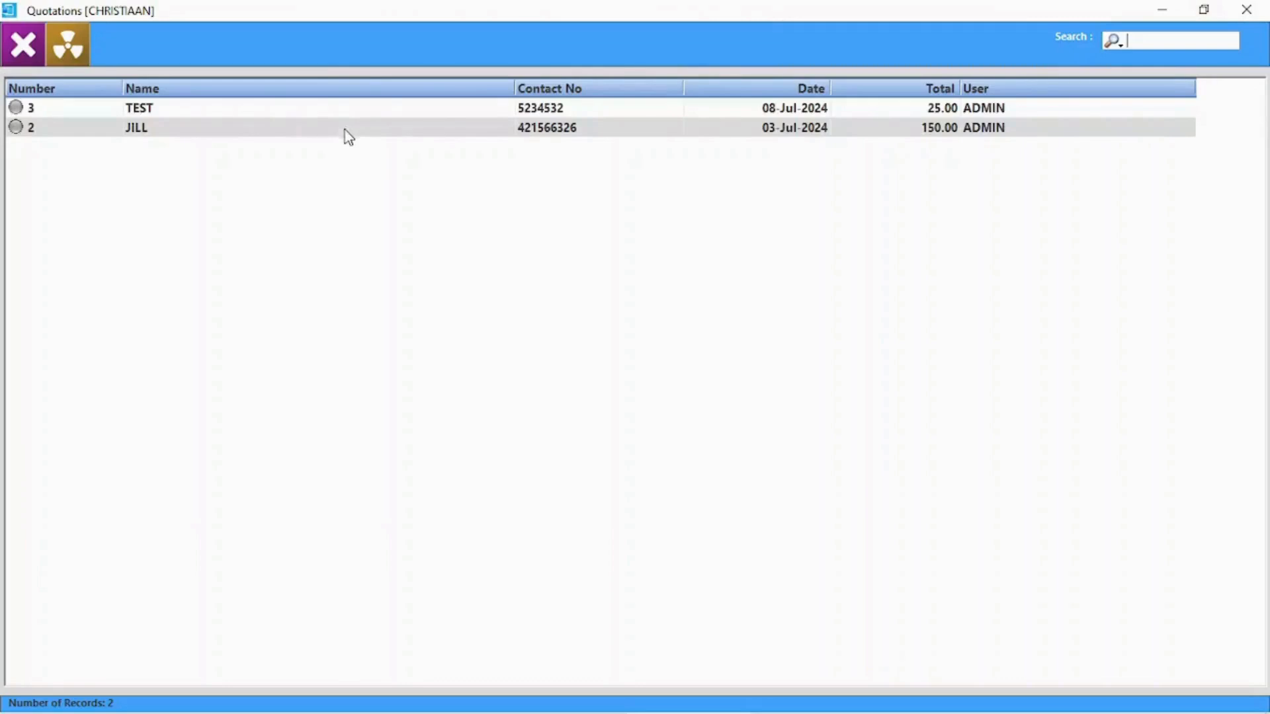
double_click(255, 112)
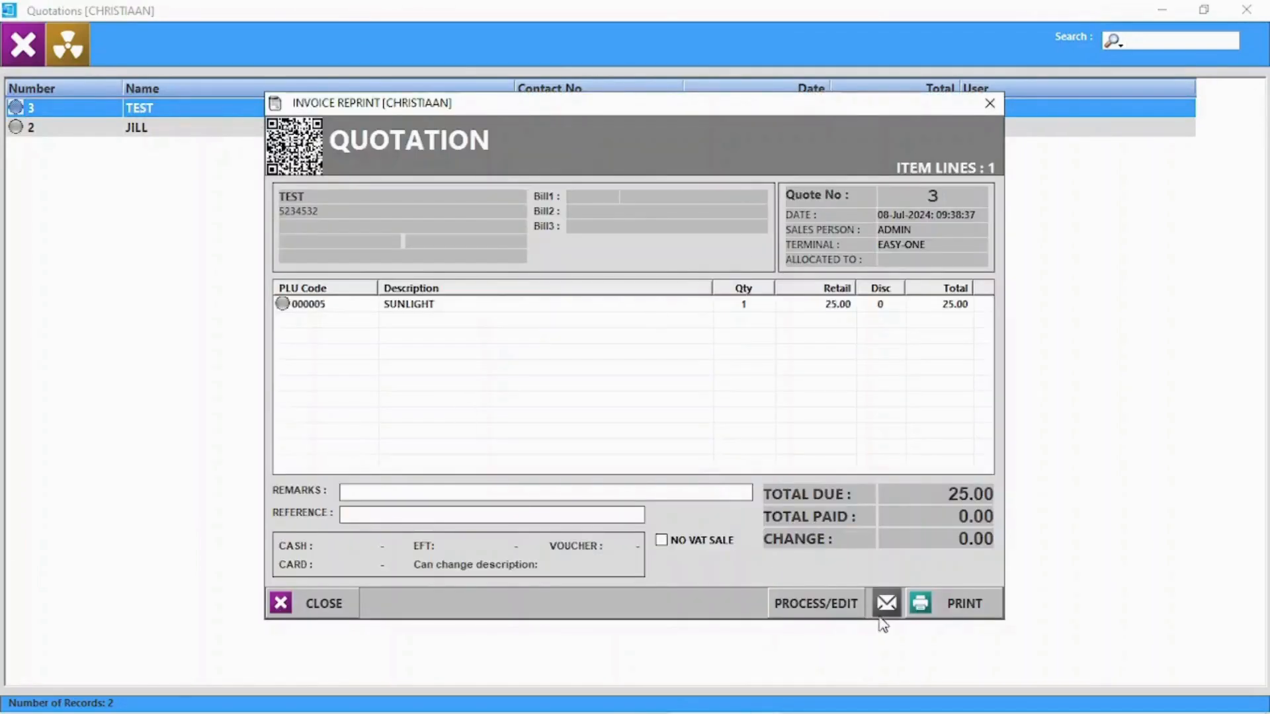
click(842, 608)
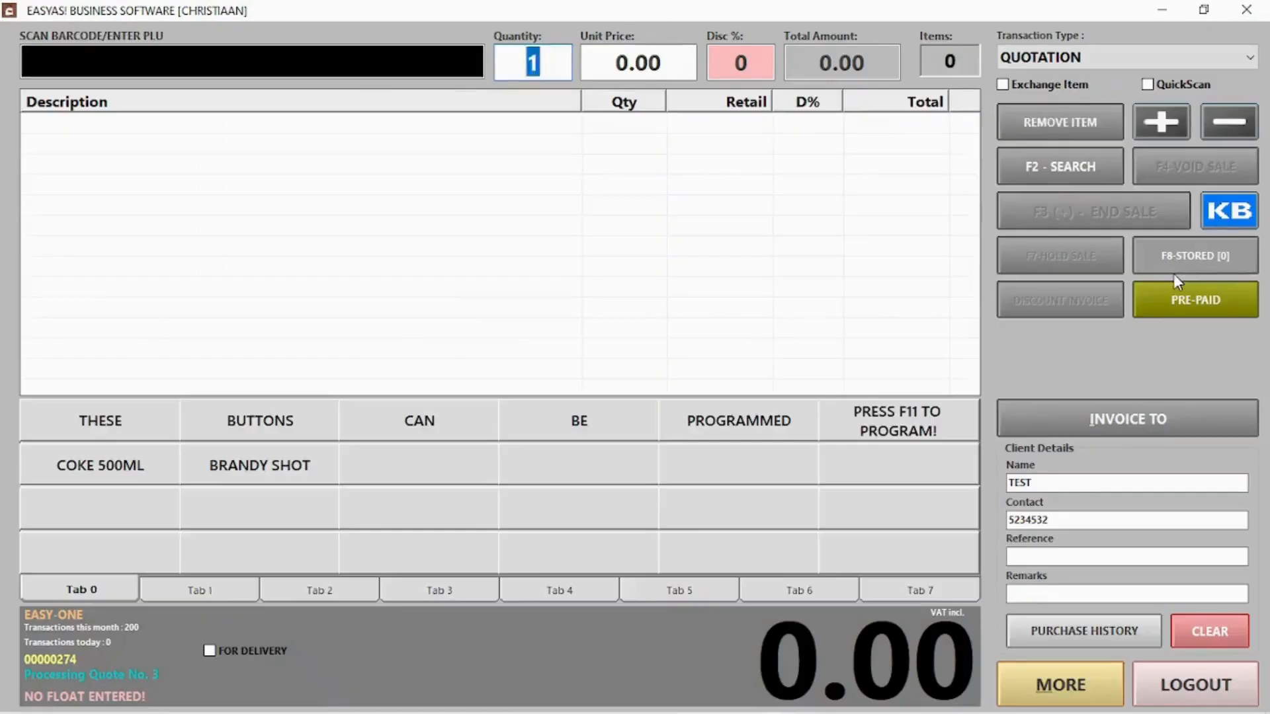
click(1124, 218)
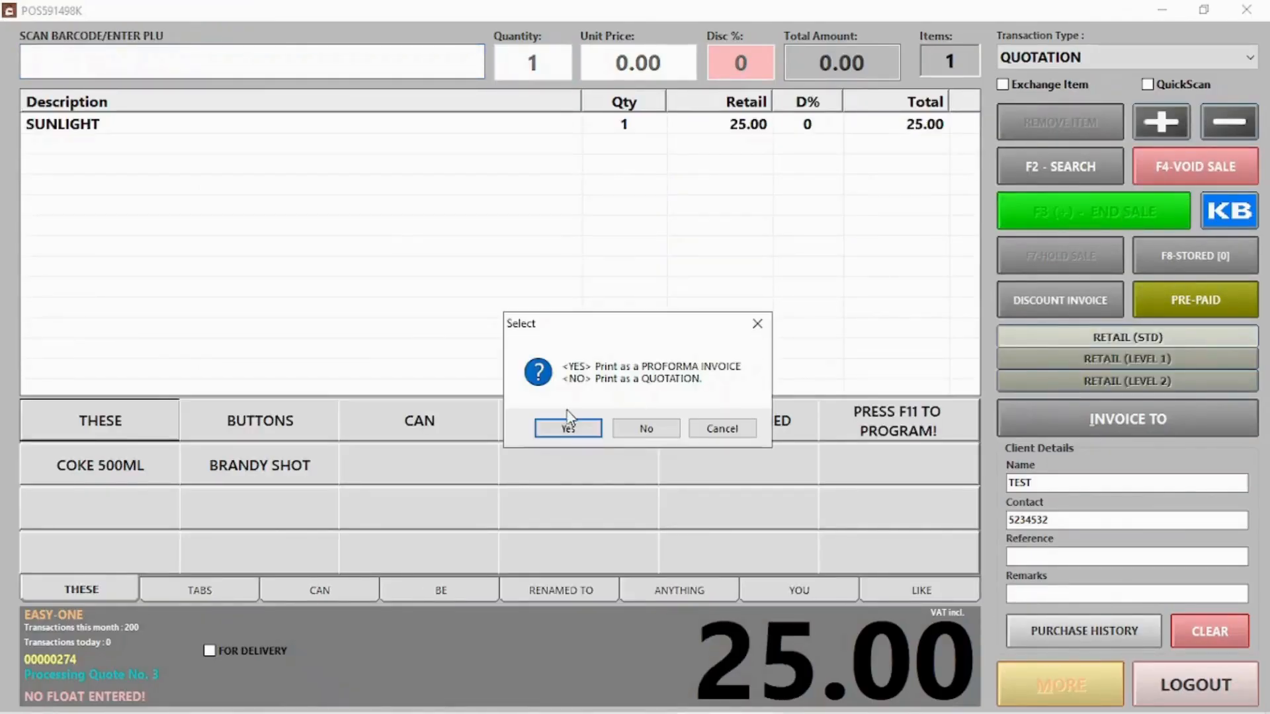
click(666, 426)
click(689, 623)
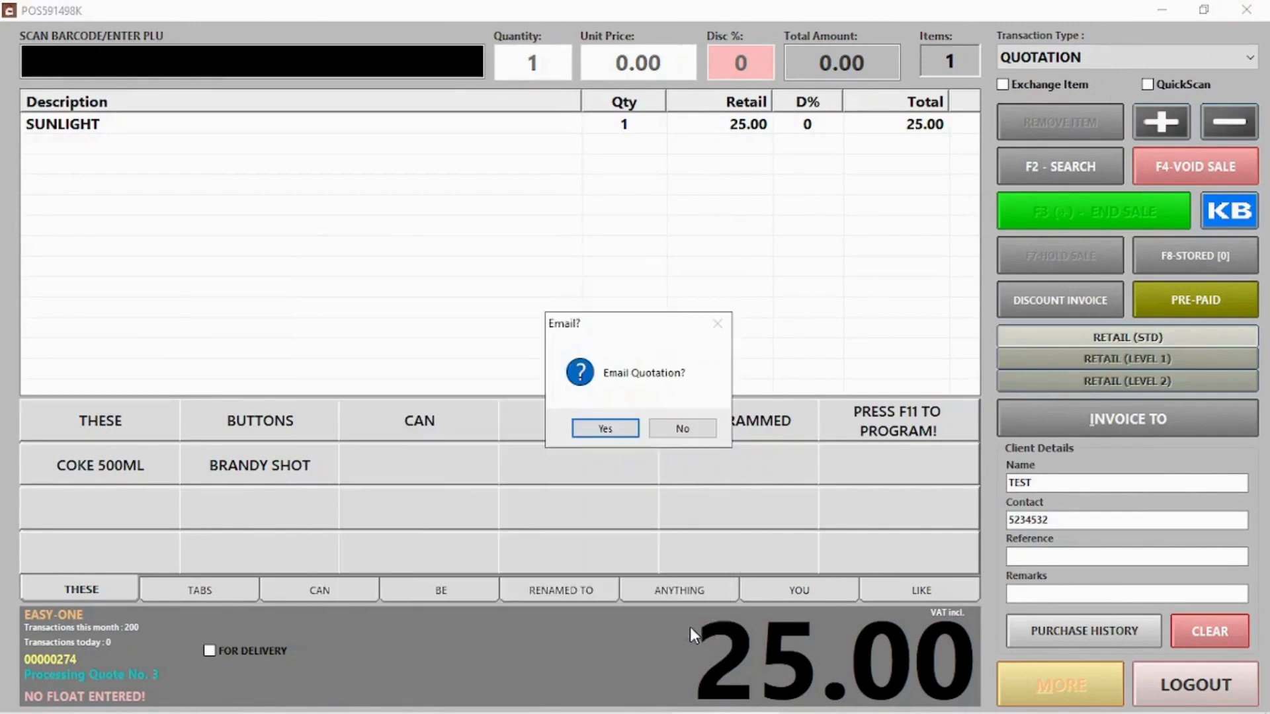
click(702, 431)
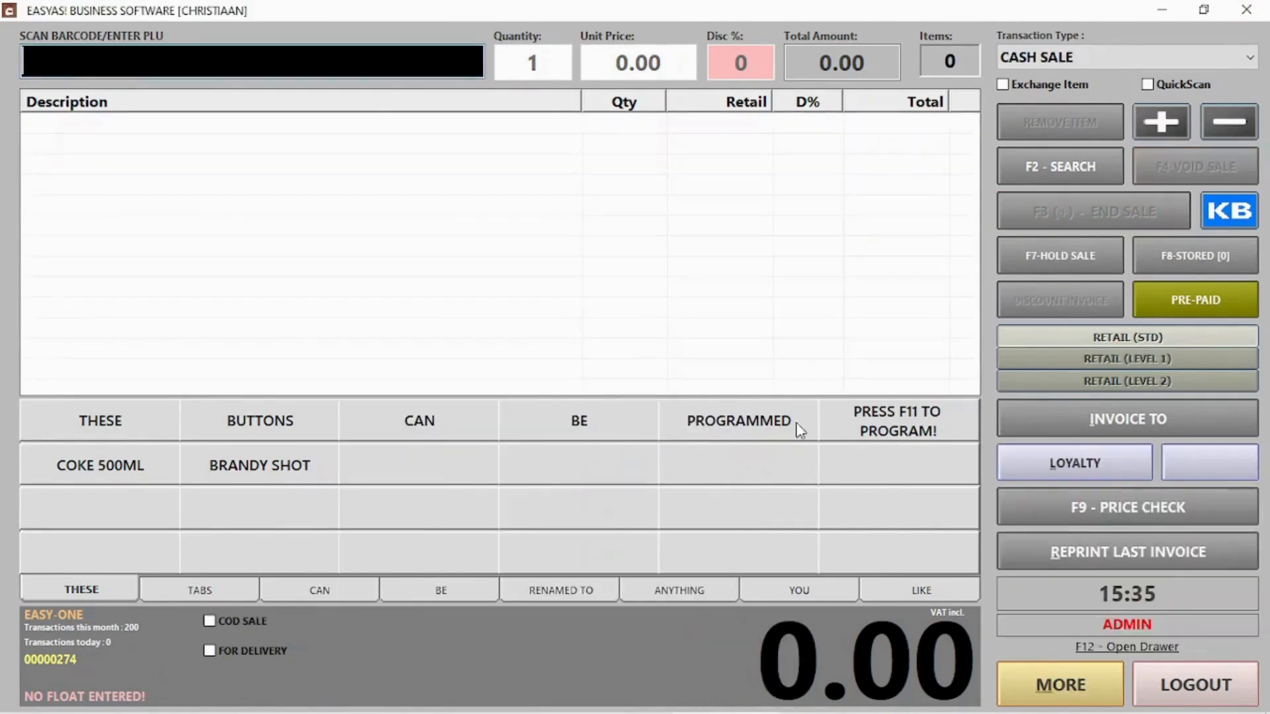
click(1194, 685)
click(1211, 238)
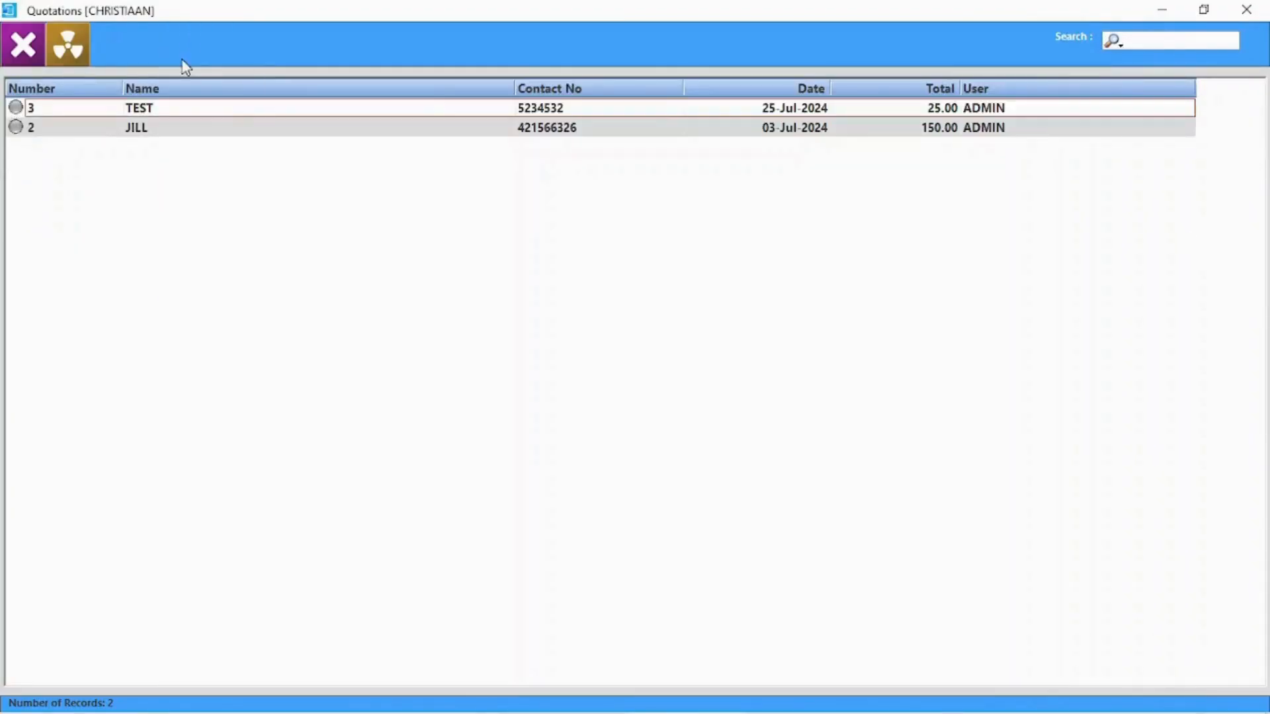
Ring up quotation 2 as a 150.00 cash sale and keep the quote on record
double_click(218, 130)
click(815, 604)
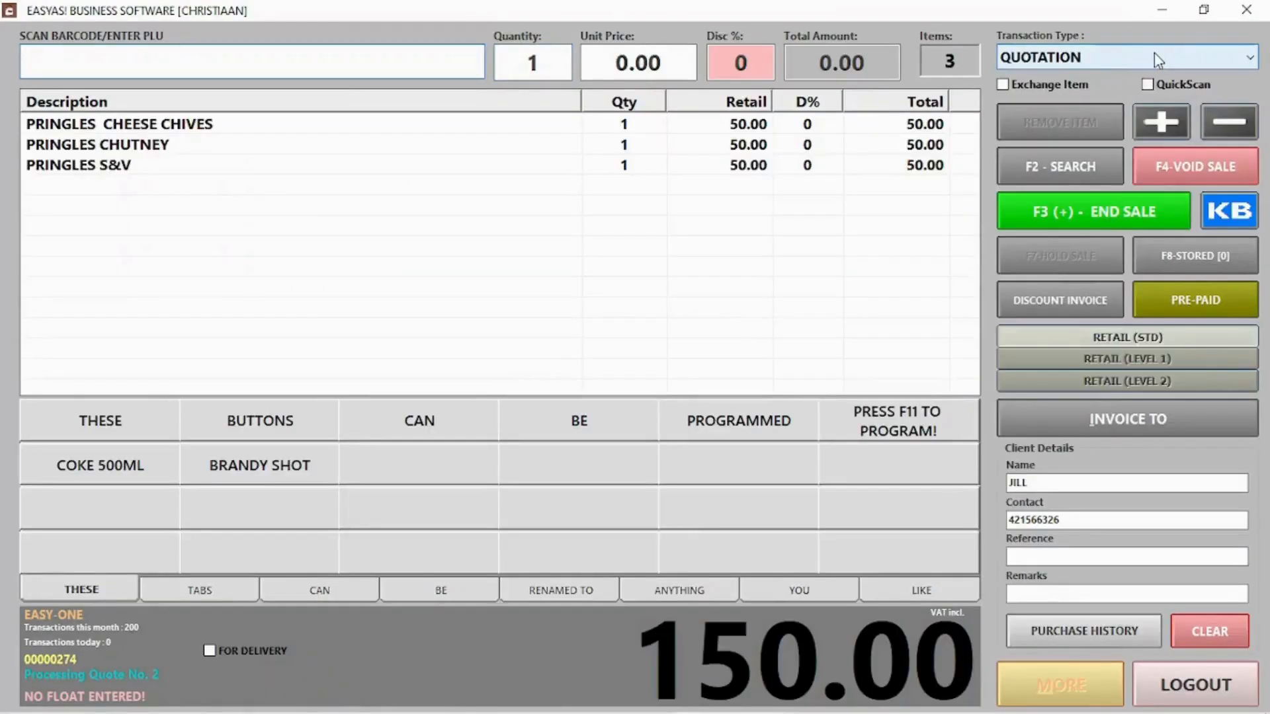
click(1153, 56)
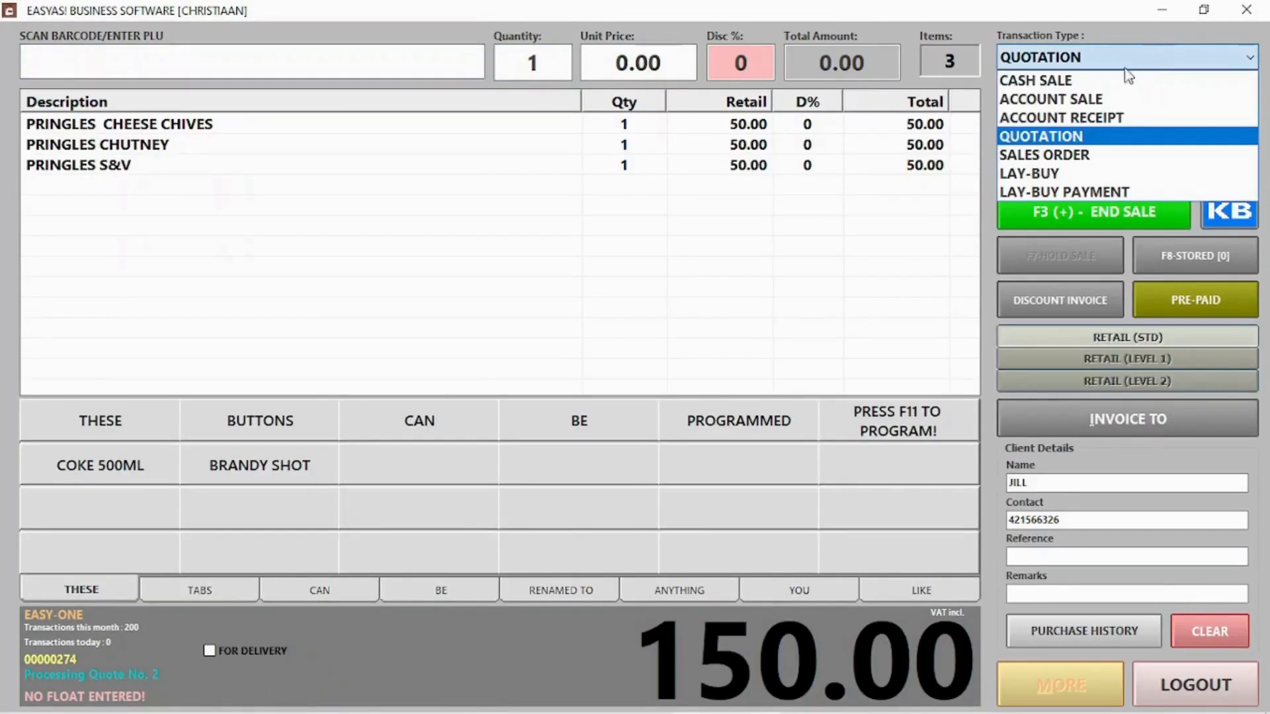
click(1075, 82)
click(1109, 212)
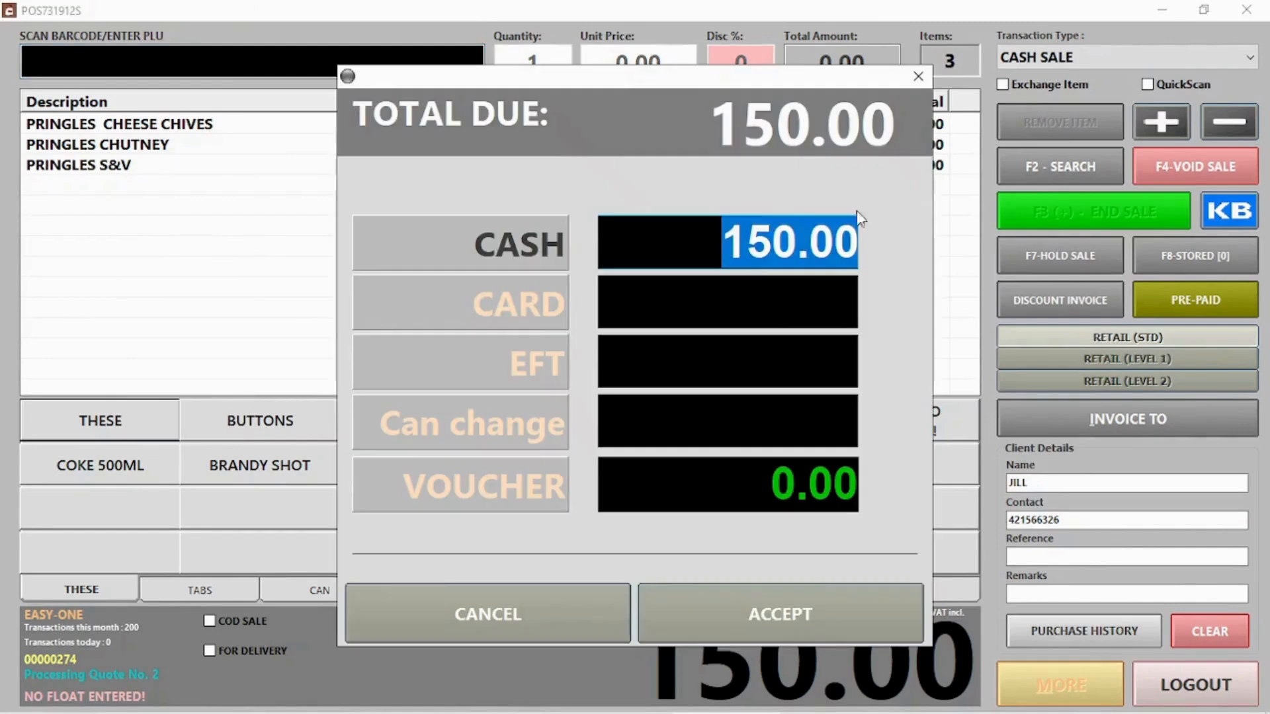
click(906, 622)
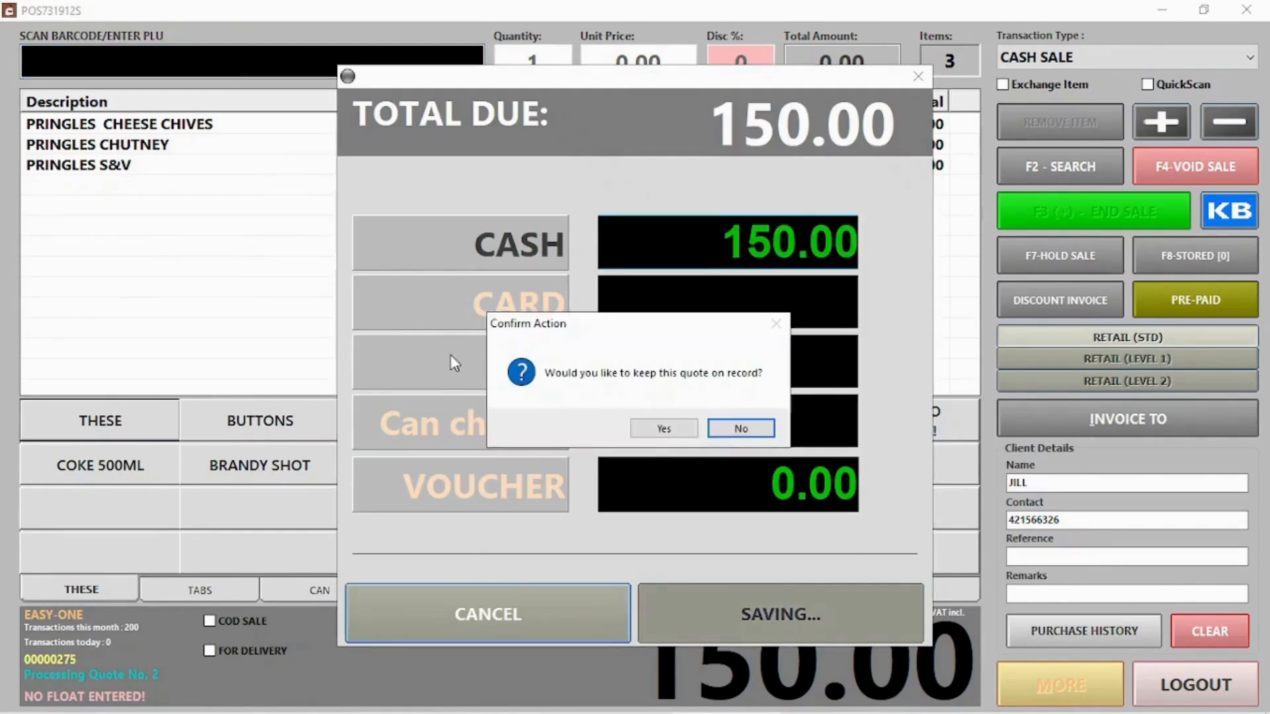
click(662, 427)
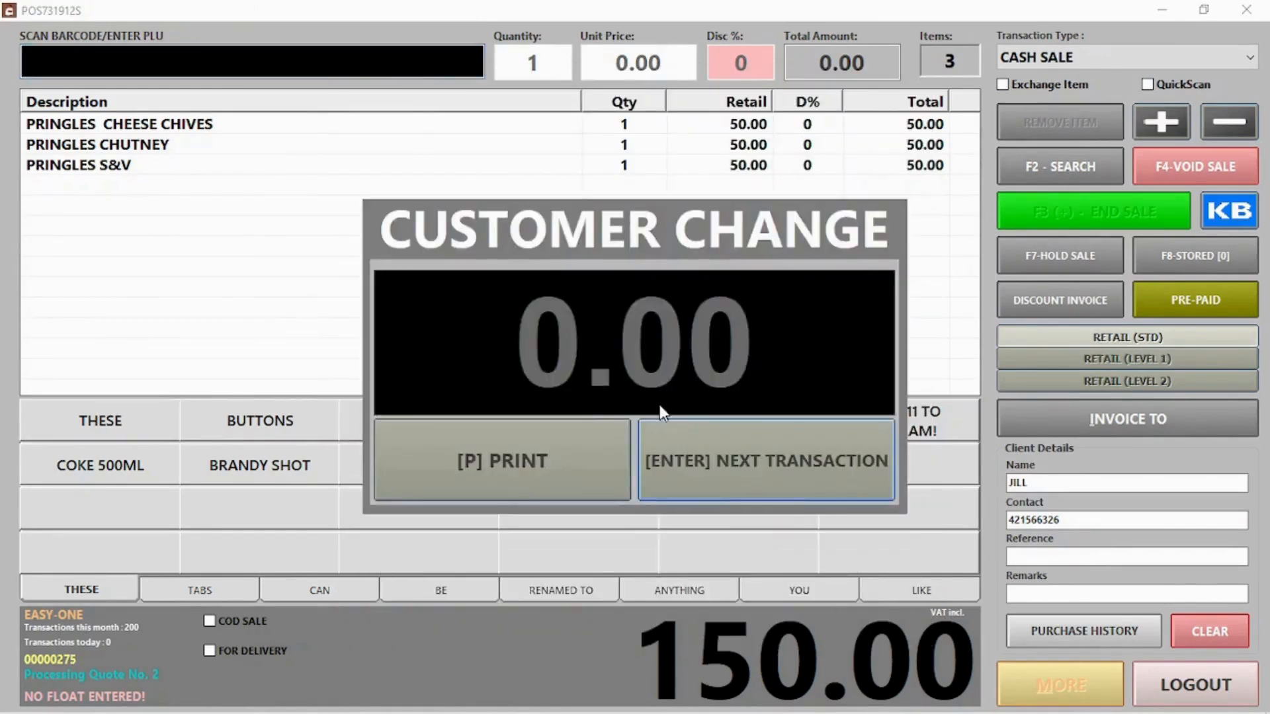
click(794, 486)
click(1187, 683)
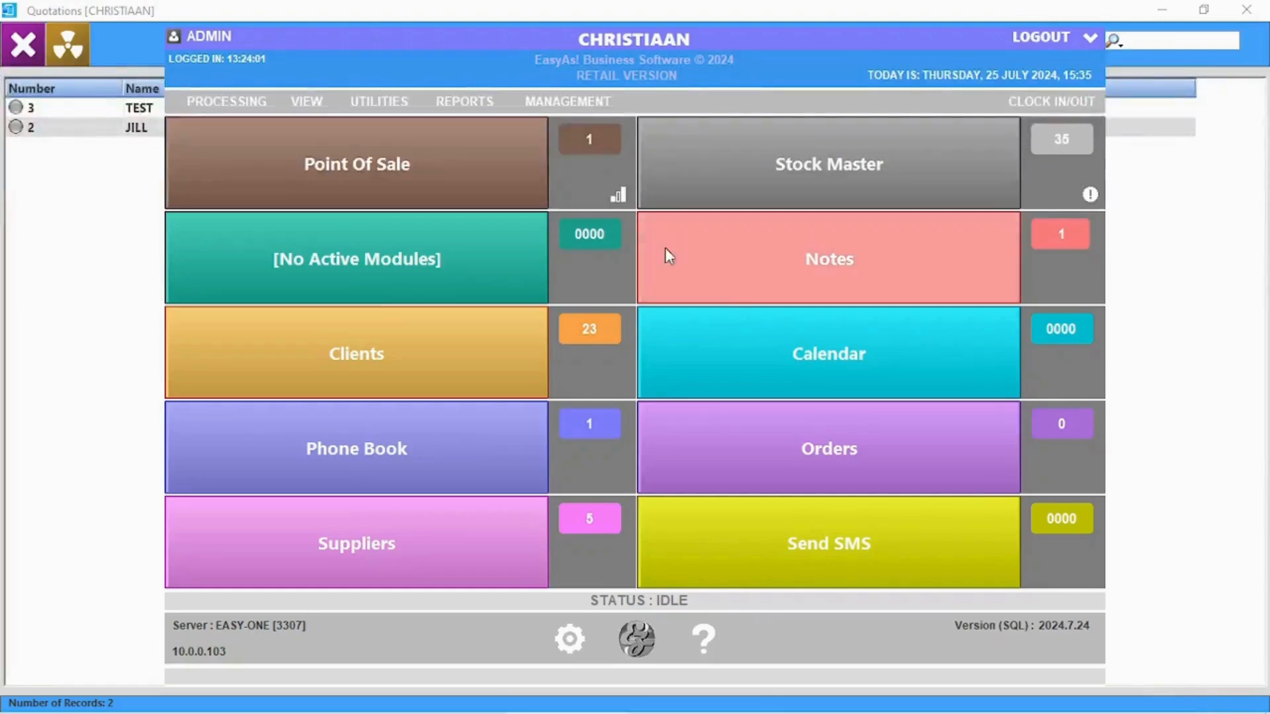
Review the 150.00 quotation's details and answer the clear-all-quotations prompt
click(43, 130)
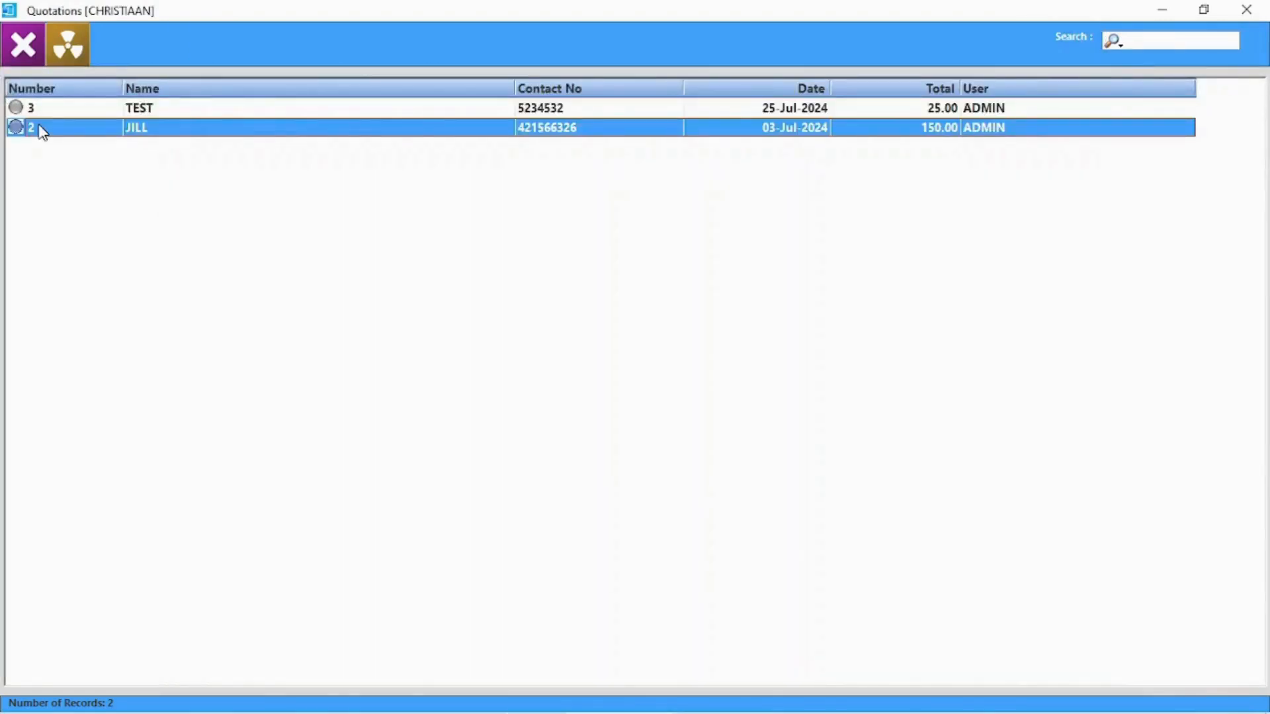
double_click(43, 130)
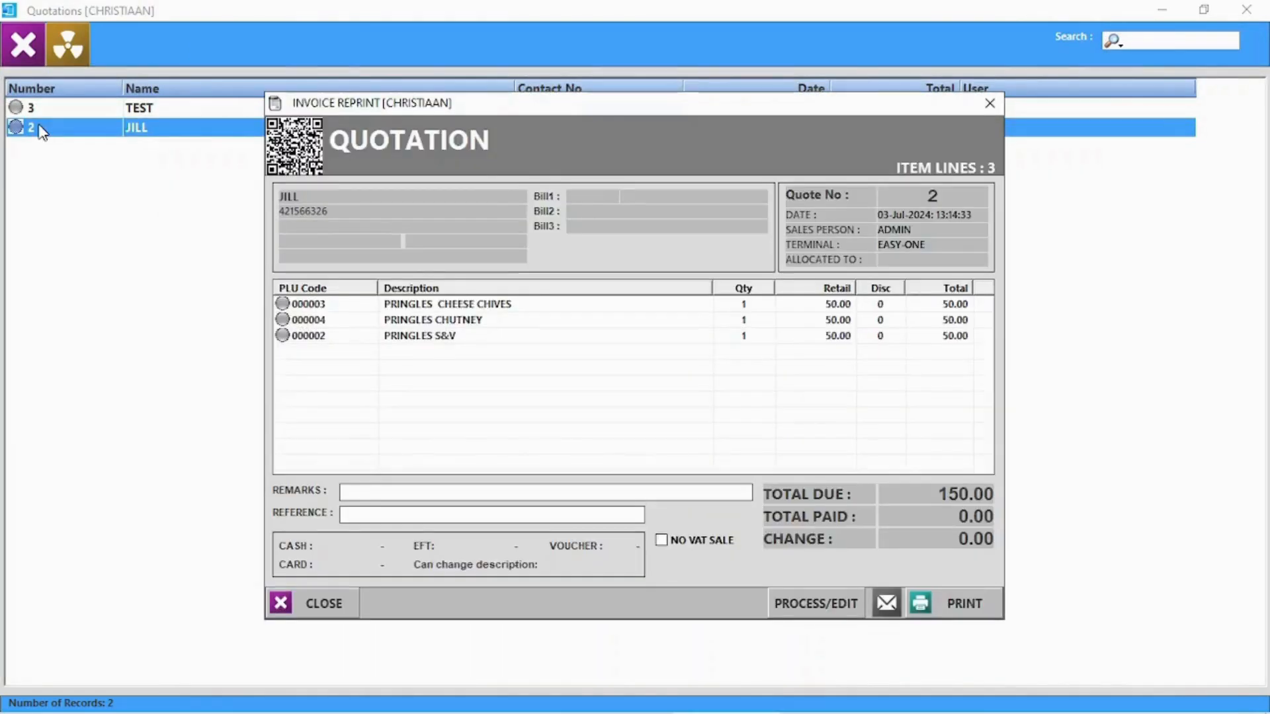
click(989, 104)
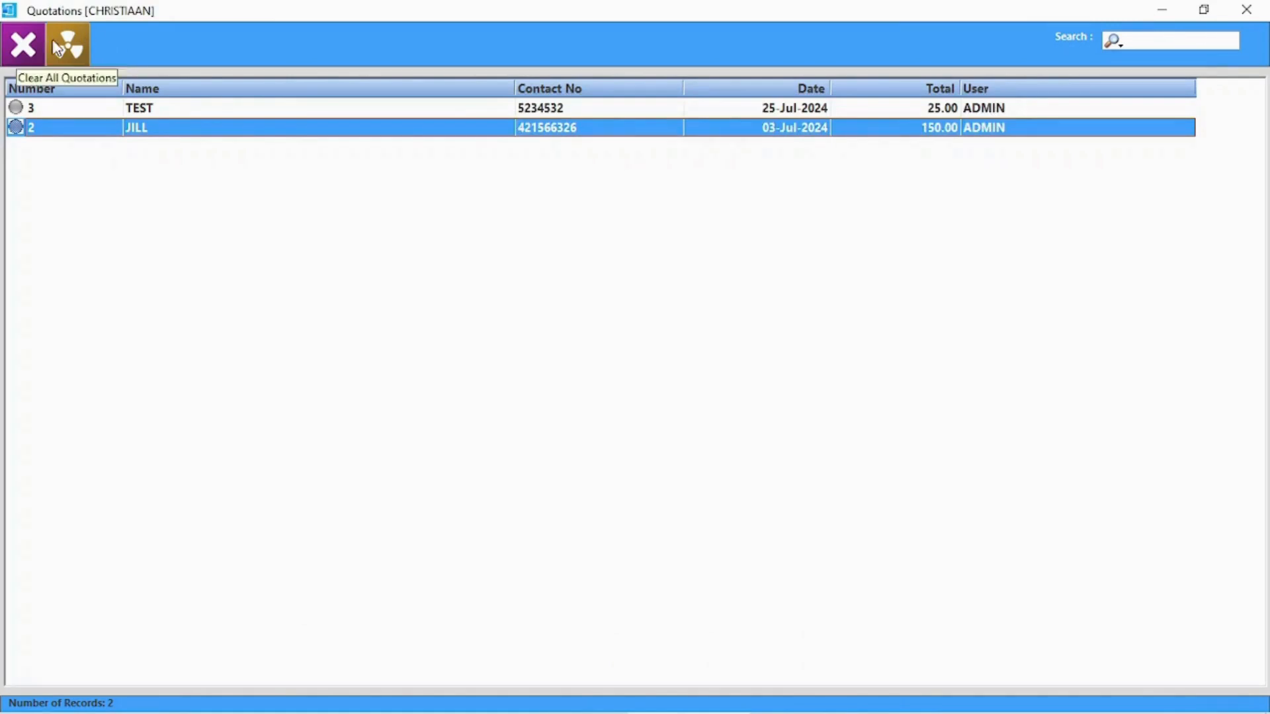
click(61, 56)
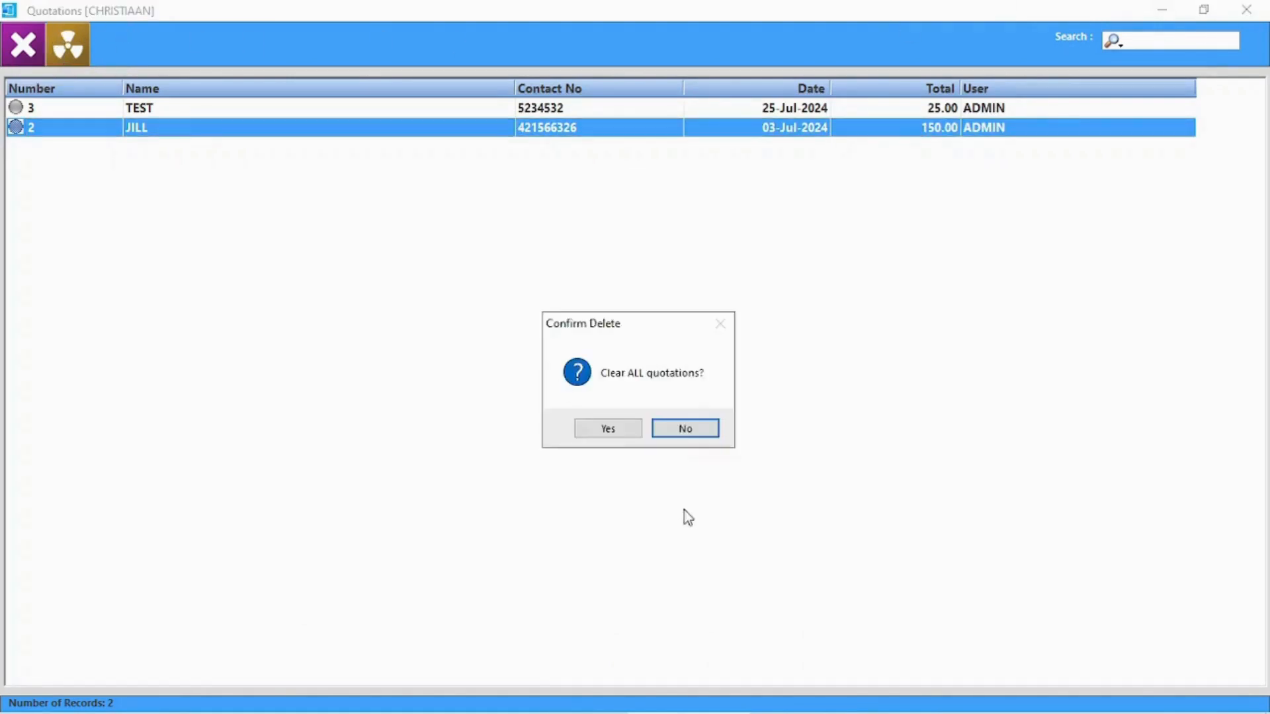
click(617, 433)
click(1248, 13)
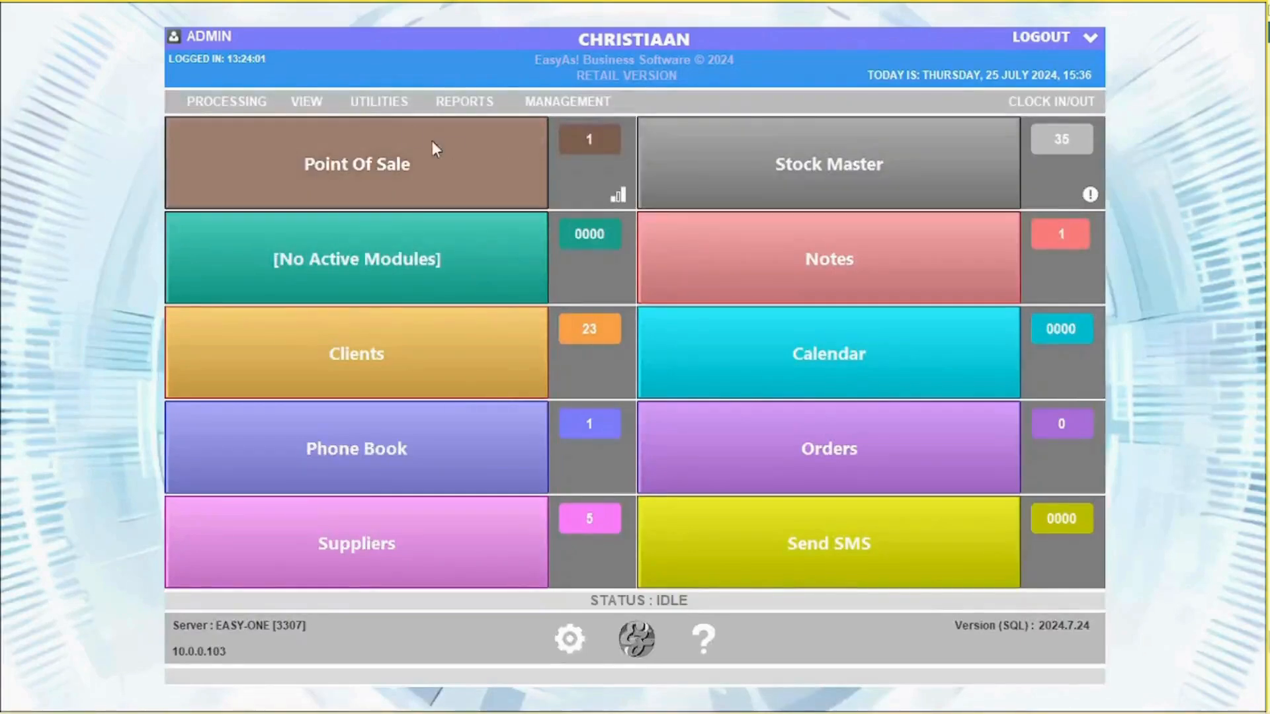
click(299, 99)
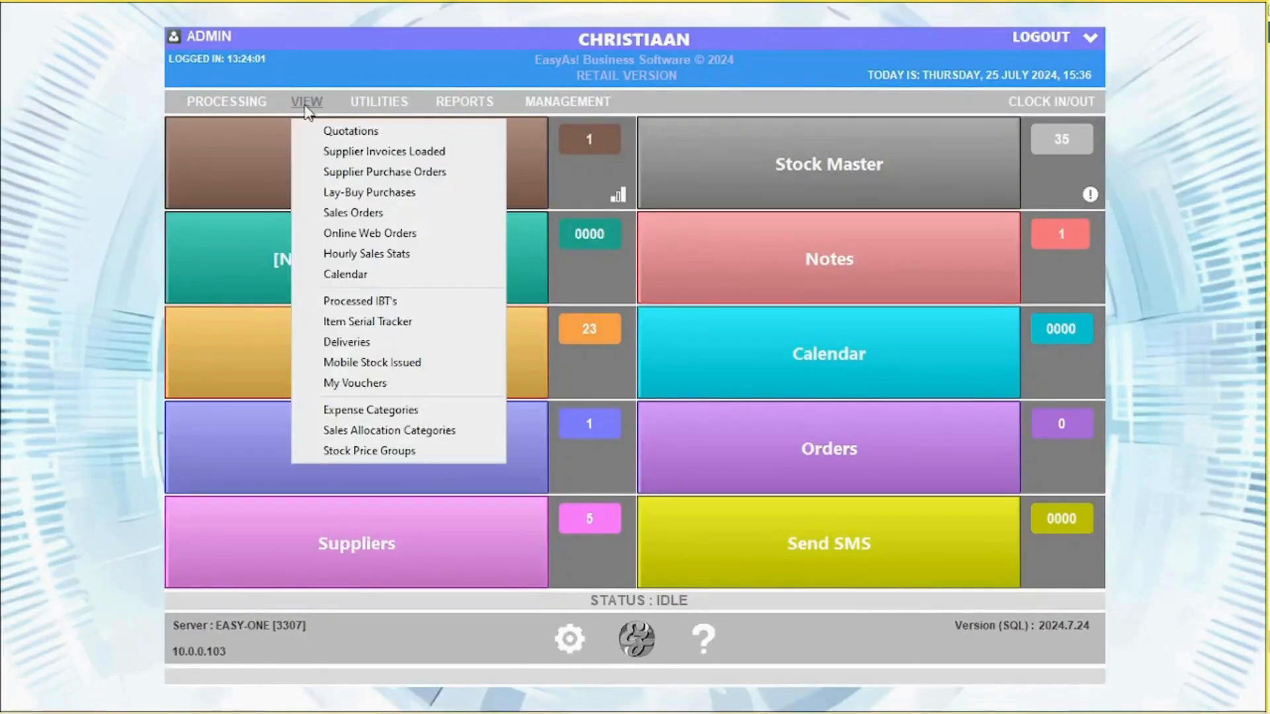
click(355, 153)
click(364, 154)
click(157, 175)
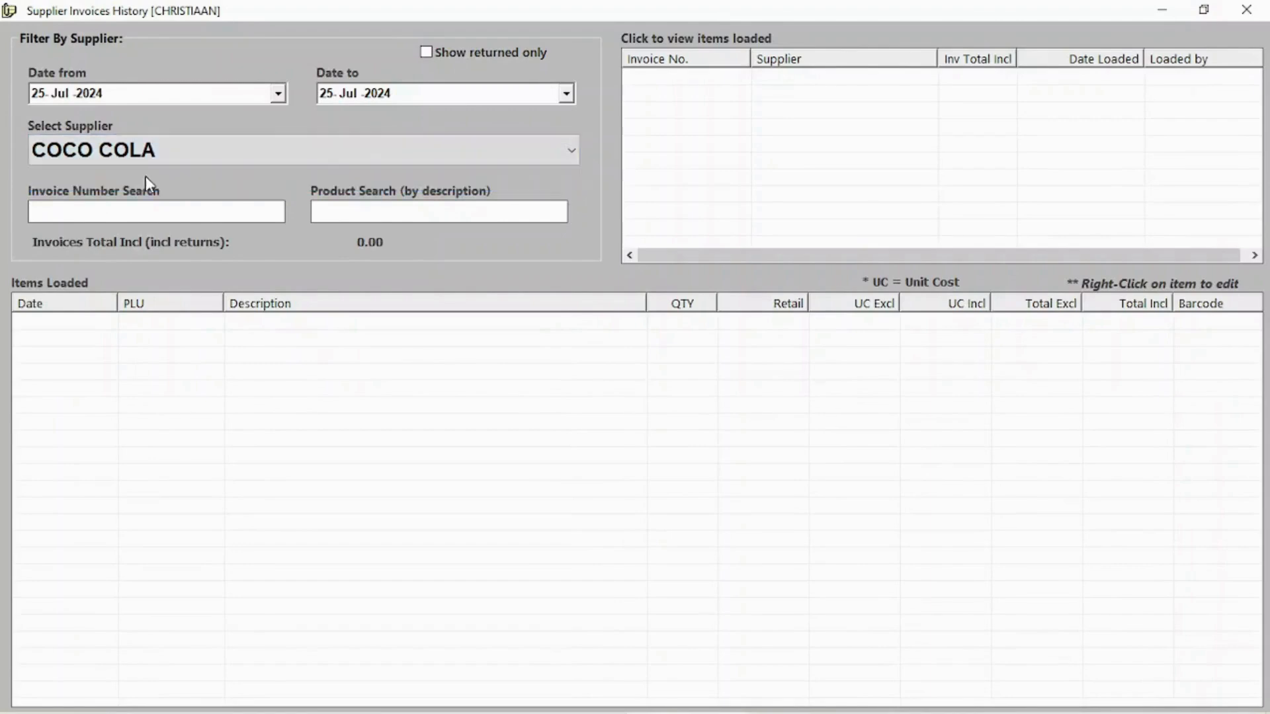
click(858, 81)
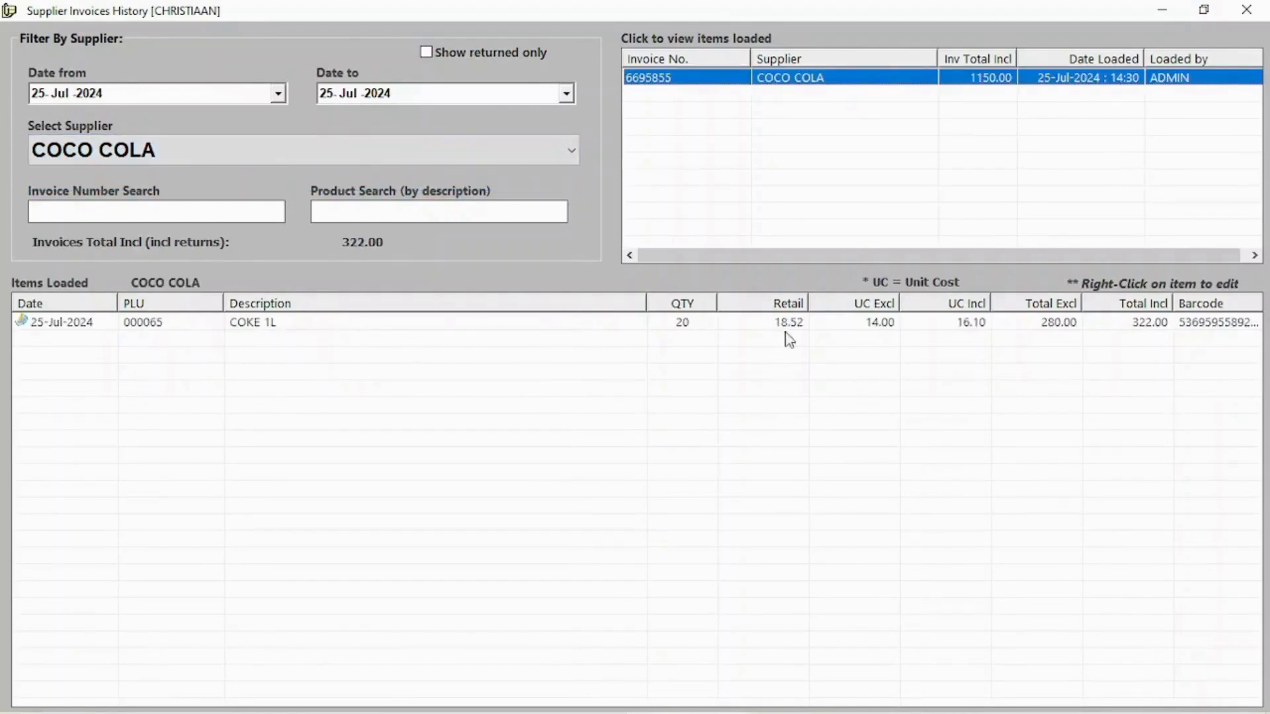
click(846, 325)
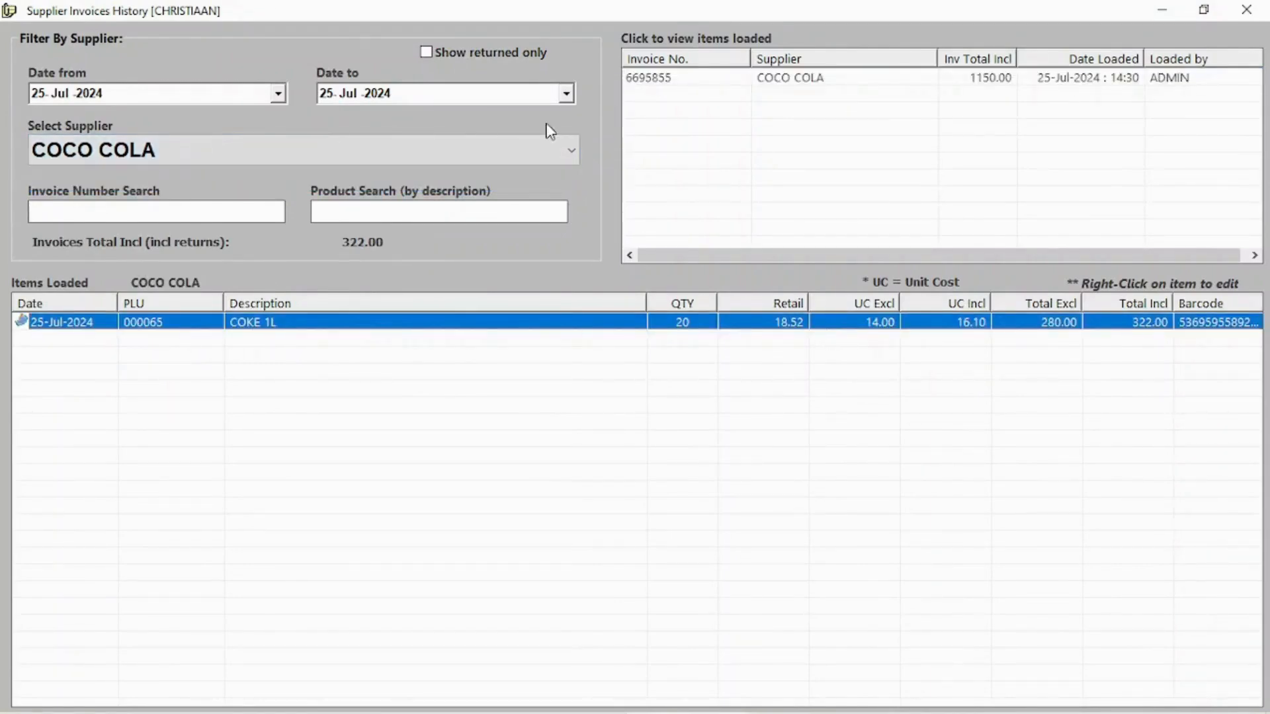
click(1255, 9)
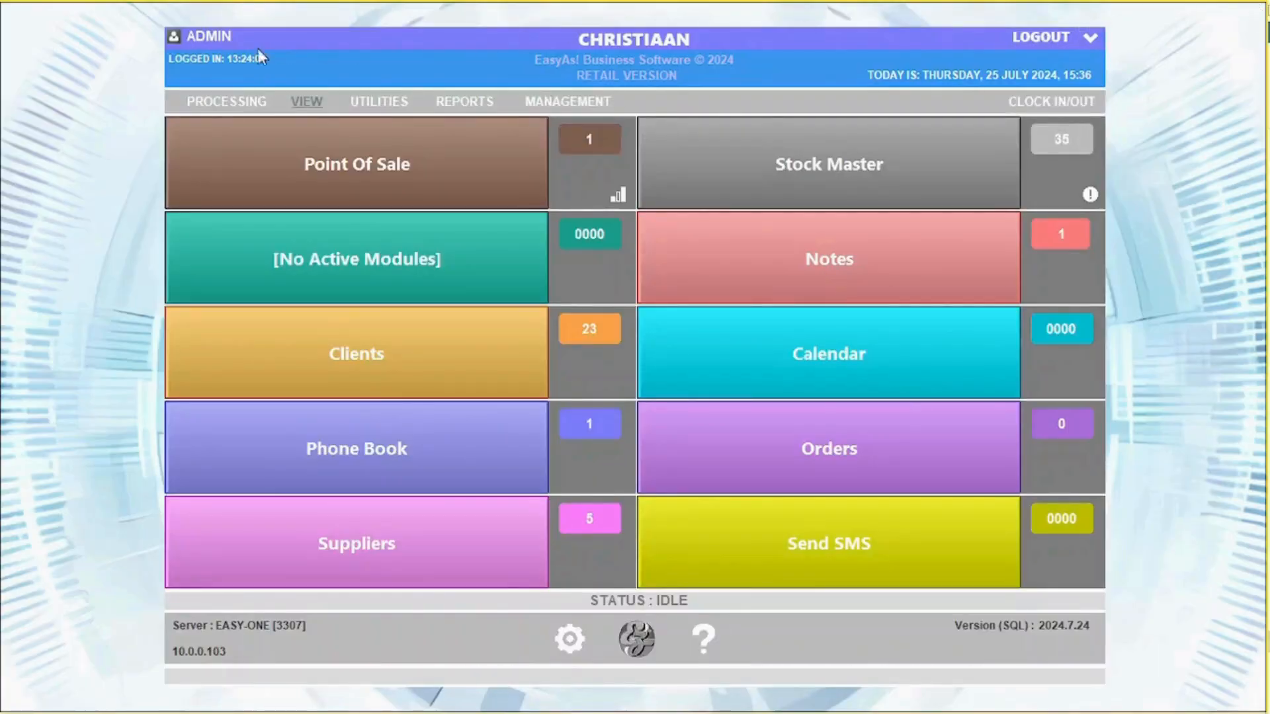
Open purchase order 3 (NEED BY MONDAY) and record 5 Pringles delivered at 12.00 cost
click(306, 102)
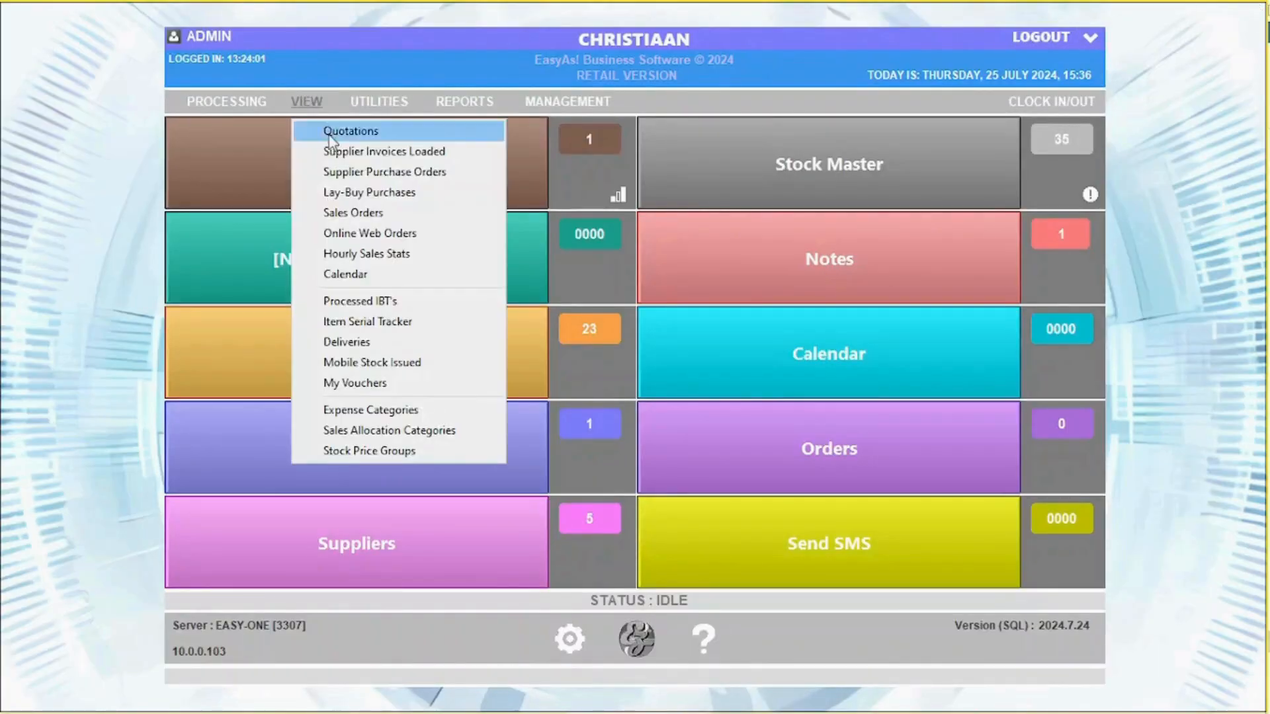
click(361, 170)
double_click(239, 183)
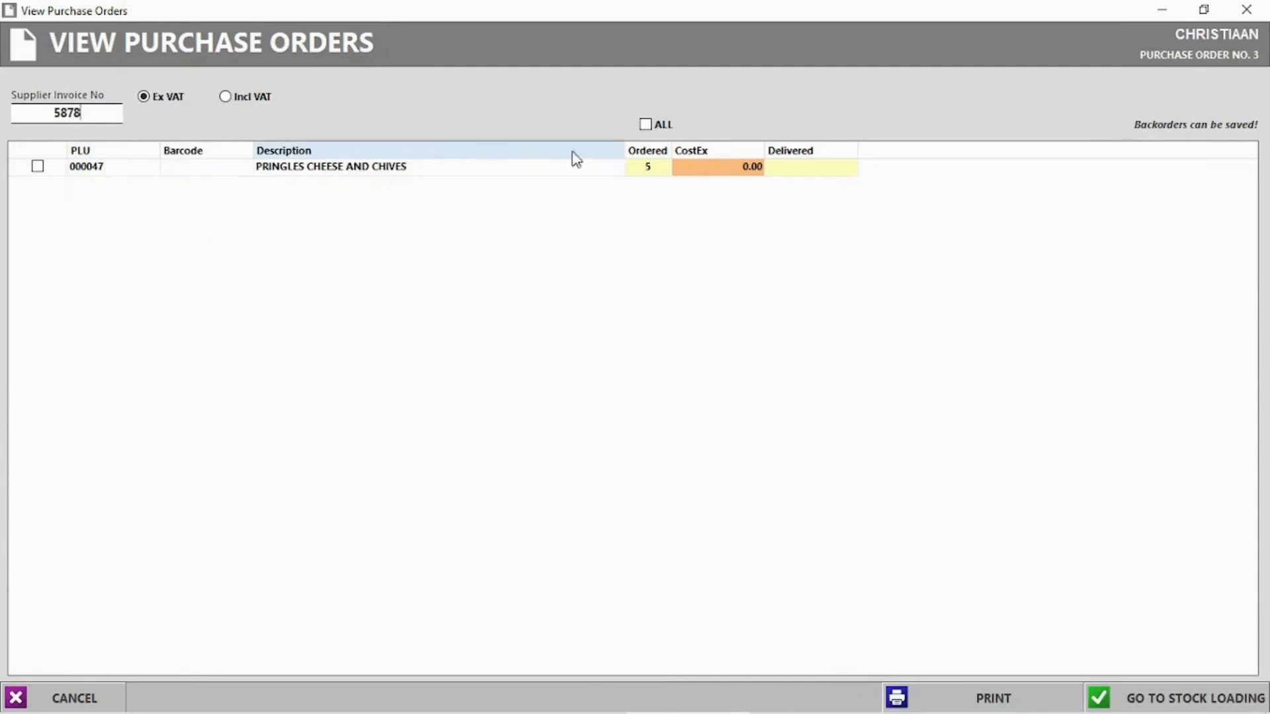
click(799, 169)
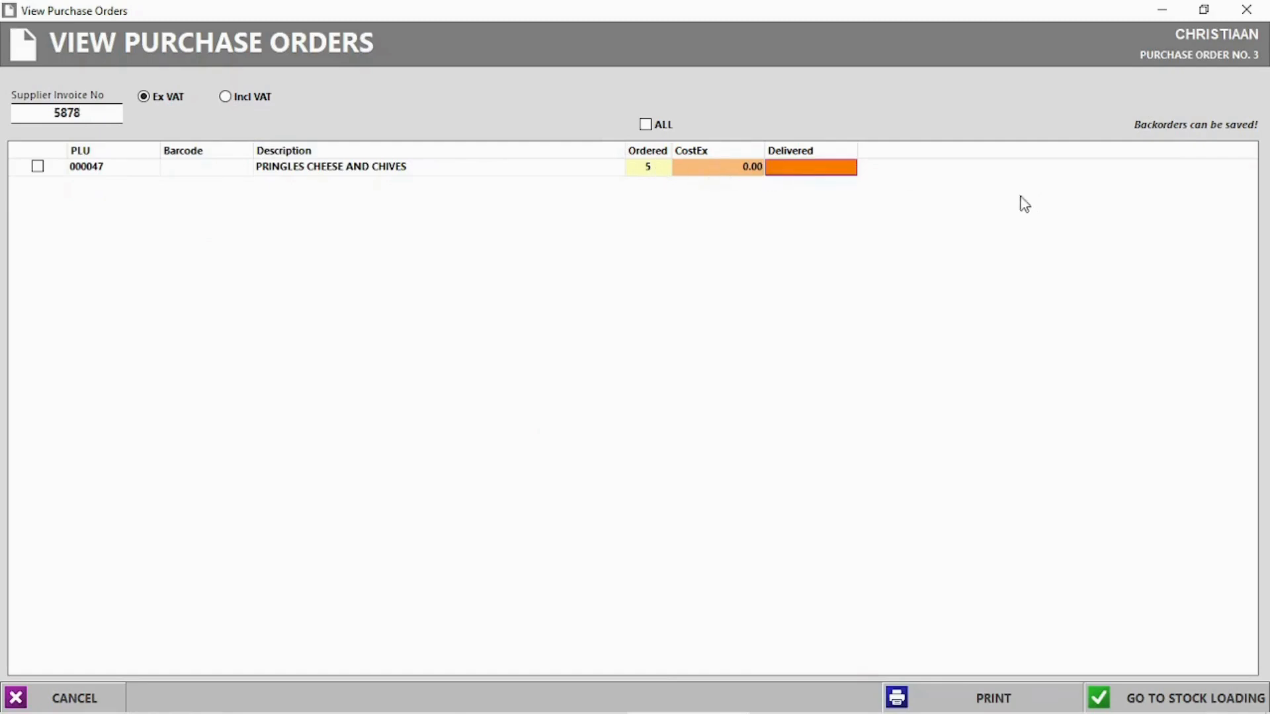
click(800, 167)
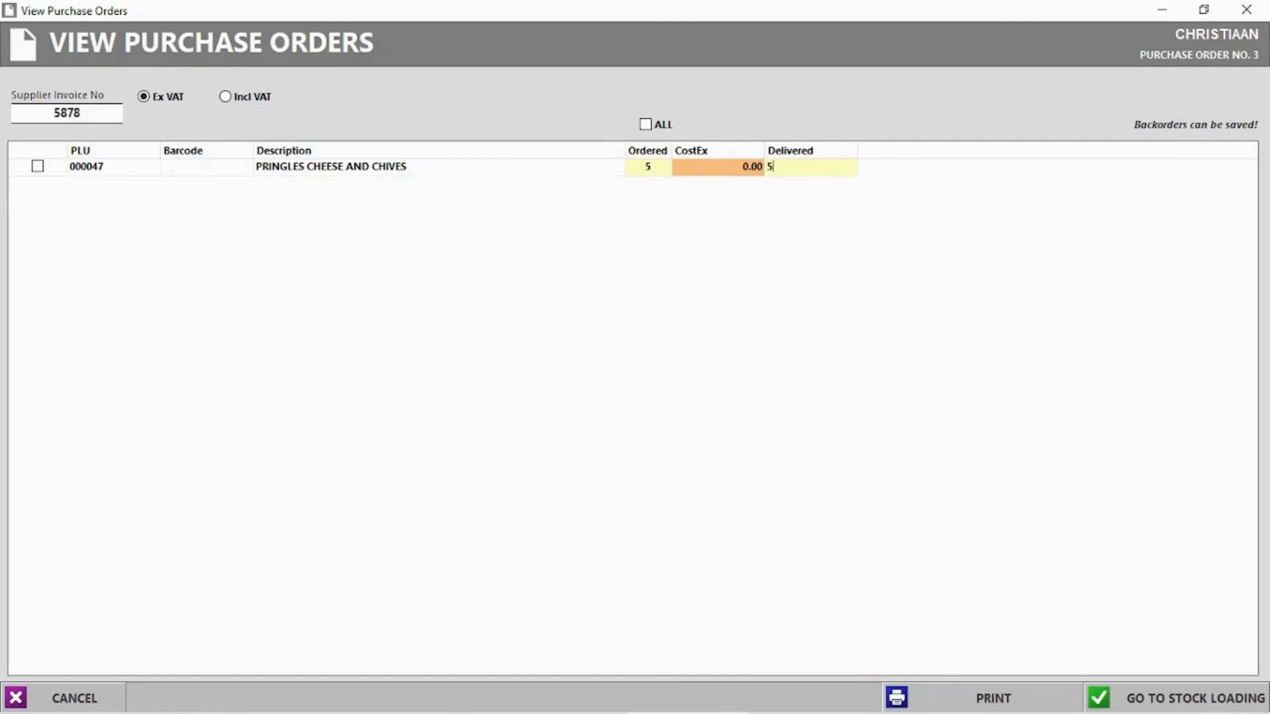
click(1168, 702)
click(720, 428)
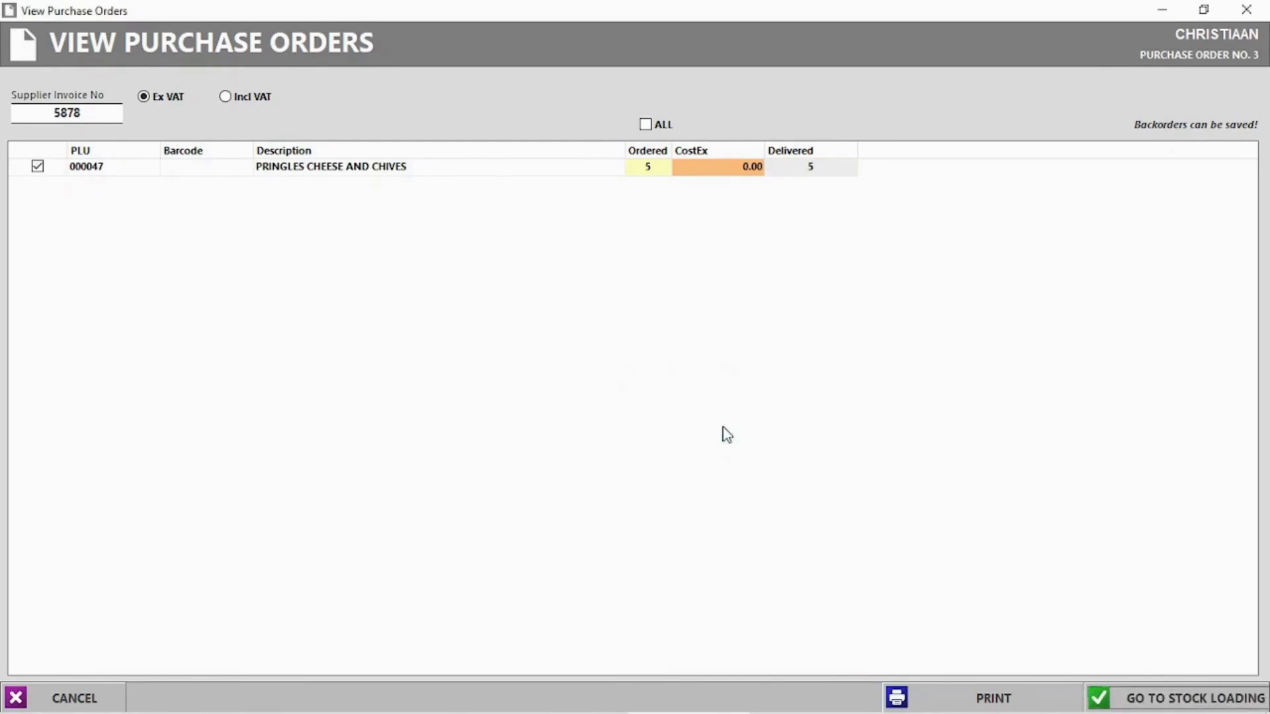
click(730, 169)
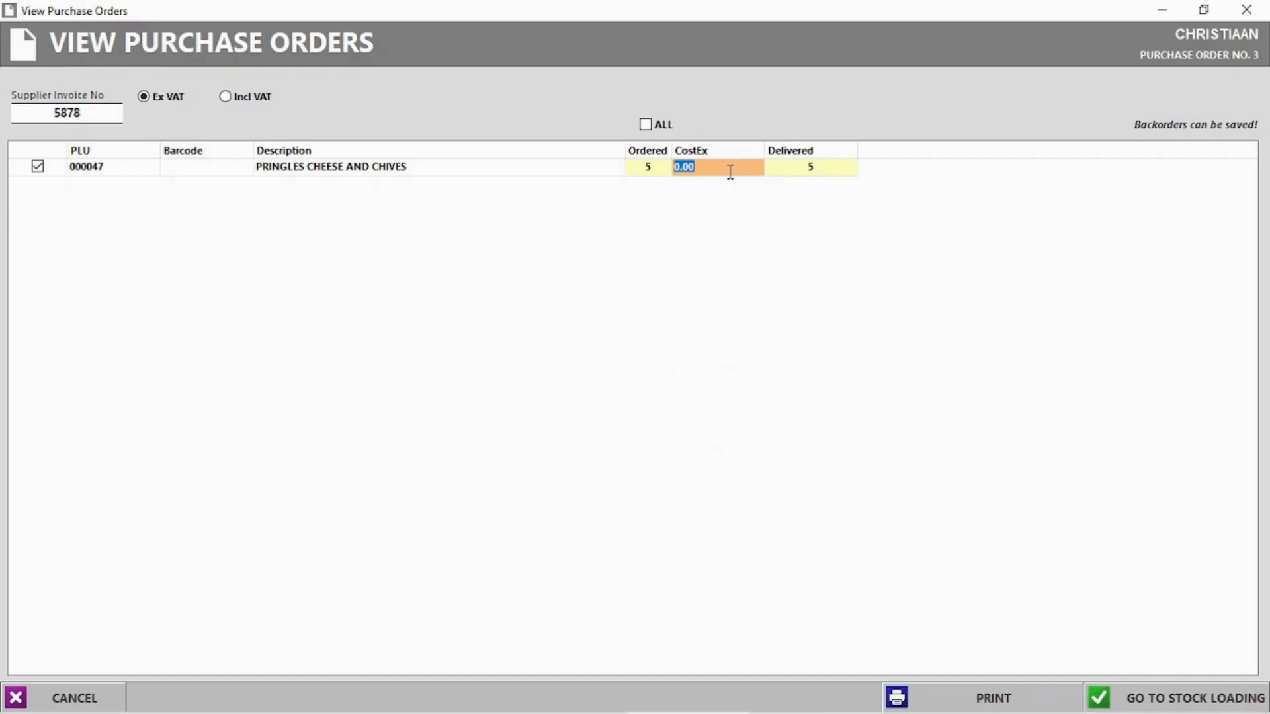
key(Return)
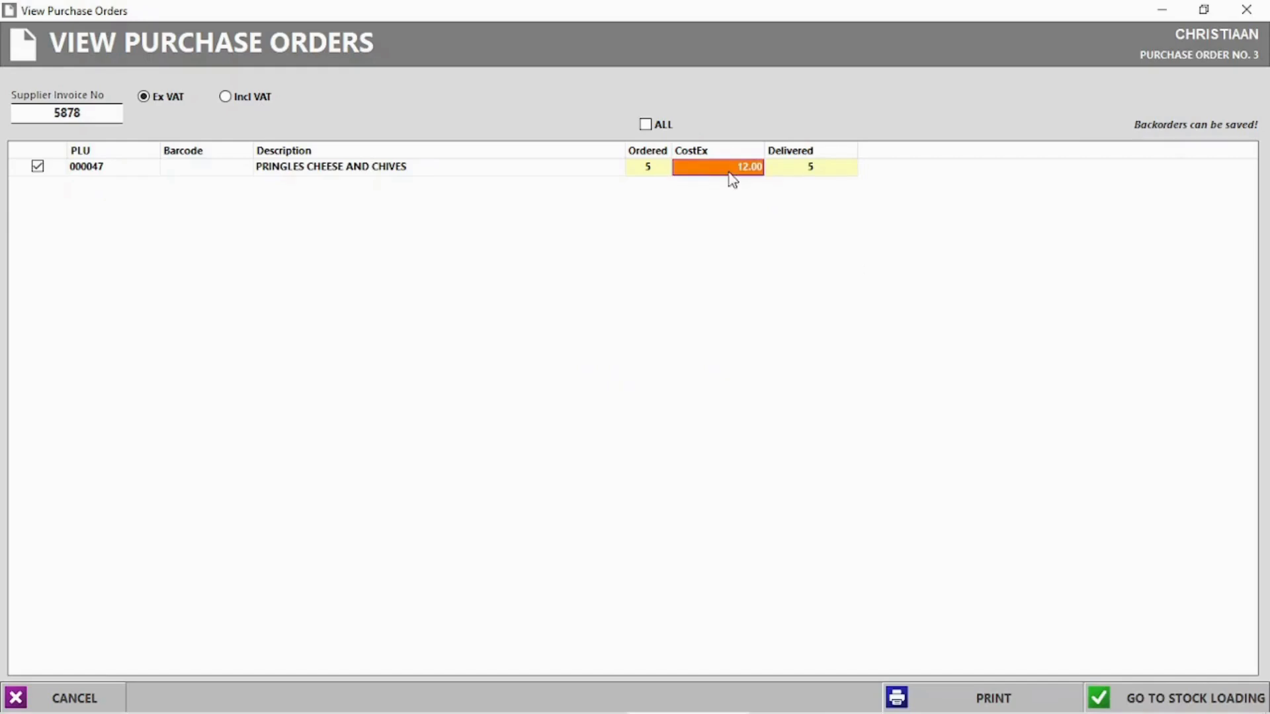
Load the order into stock and complete the 60.00 supplier invoice, updating retail prices and skipping printing
click(1196, 700)
click(648, 429)
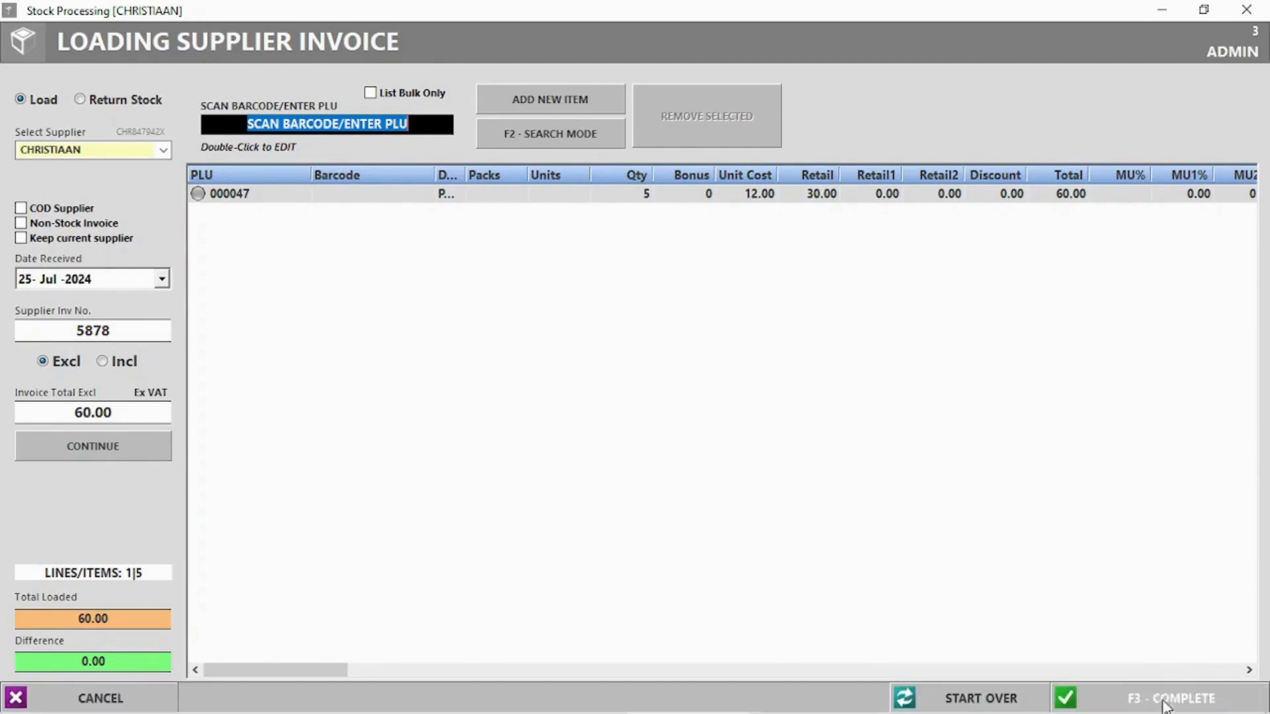
click(1125, 697)
click(631, 428)
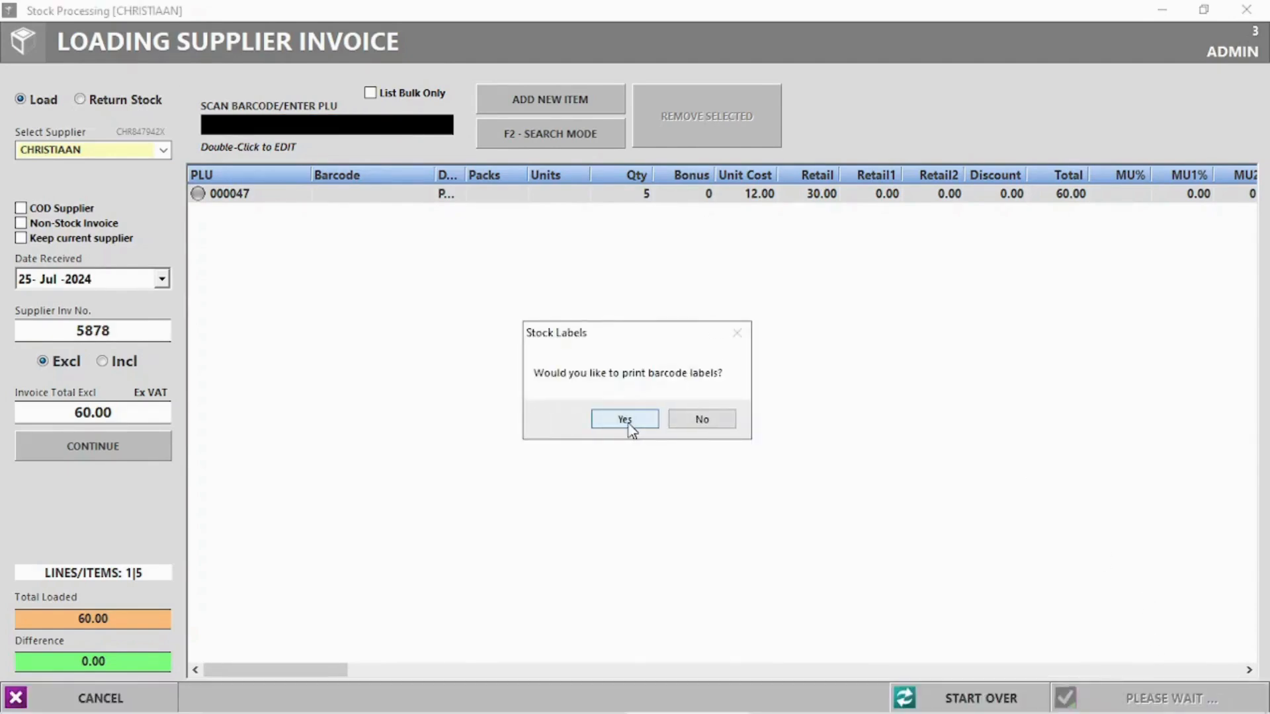
click(718, 423)
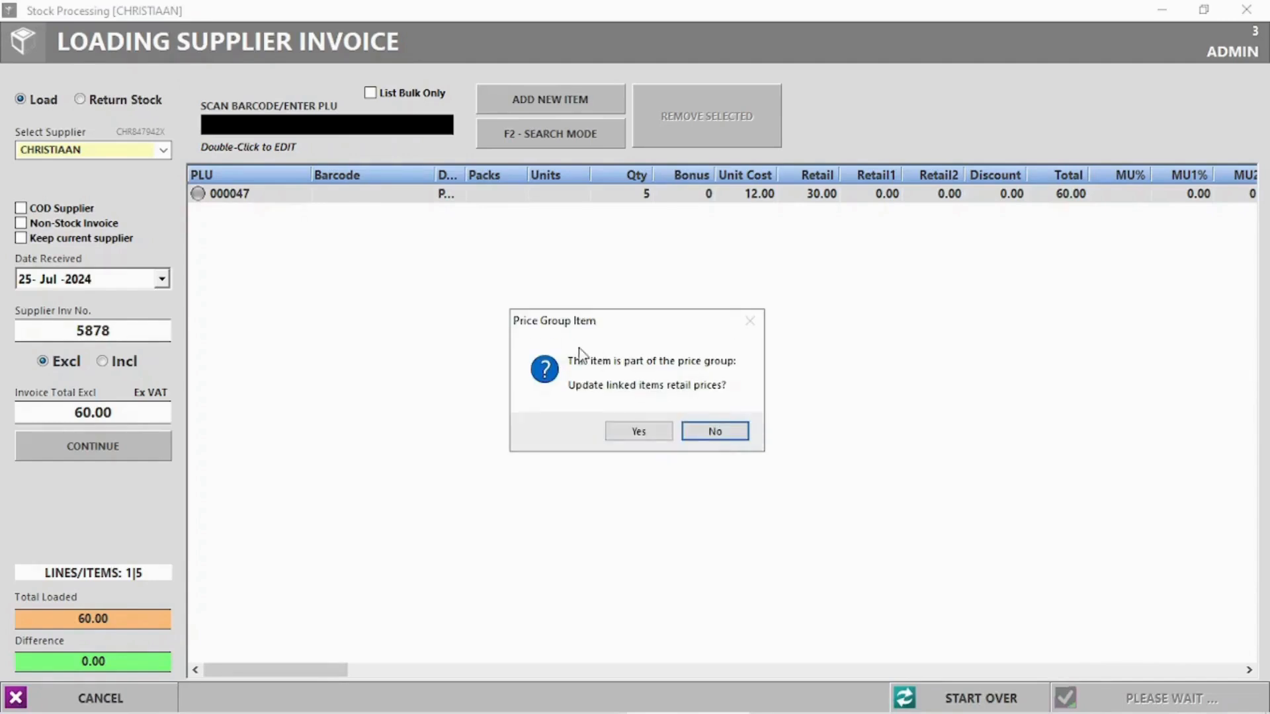
click(640, 432)
click(708, 426)
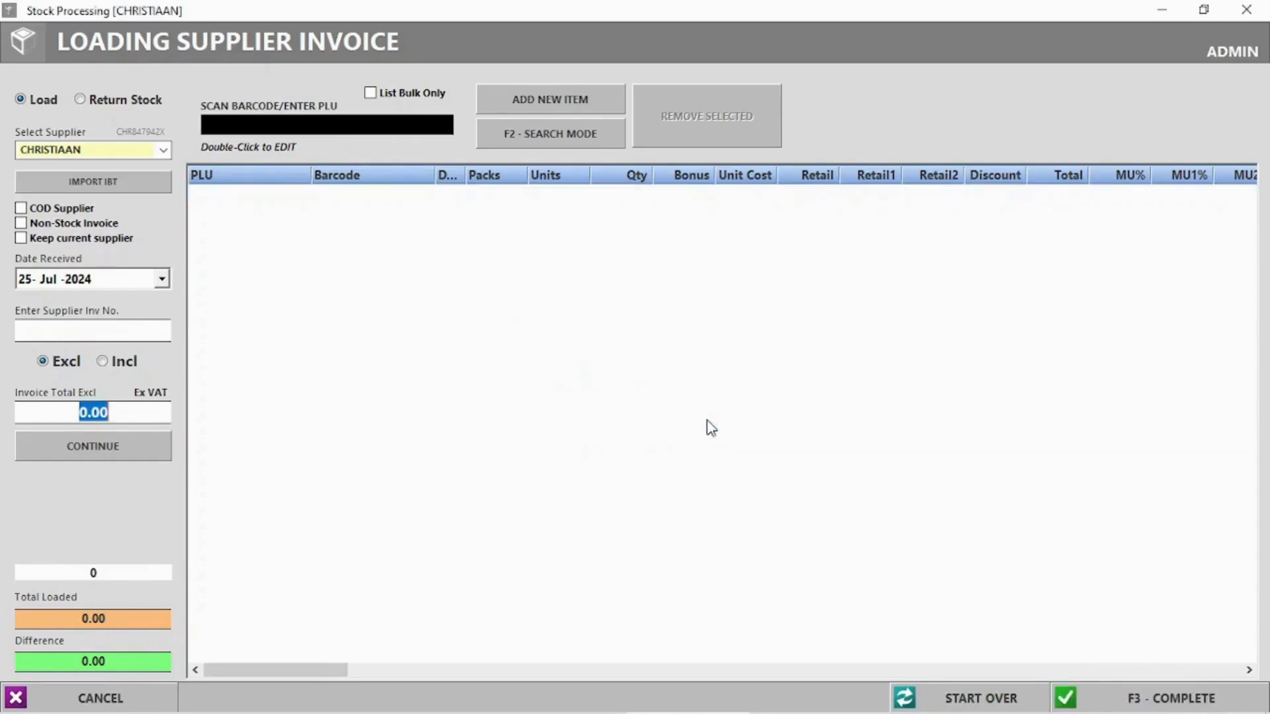
click(1257, 9)
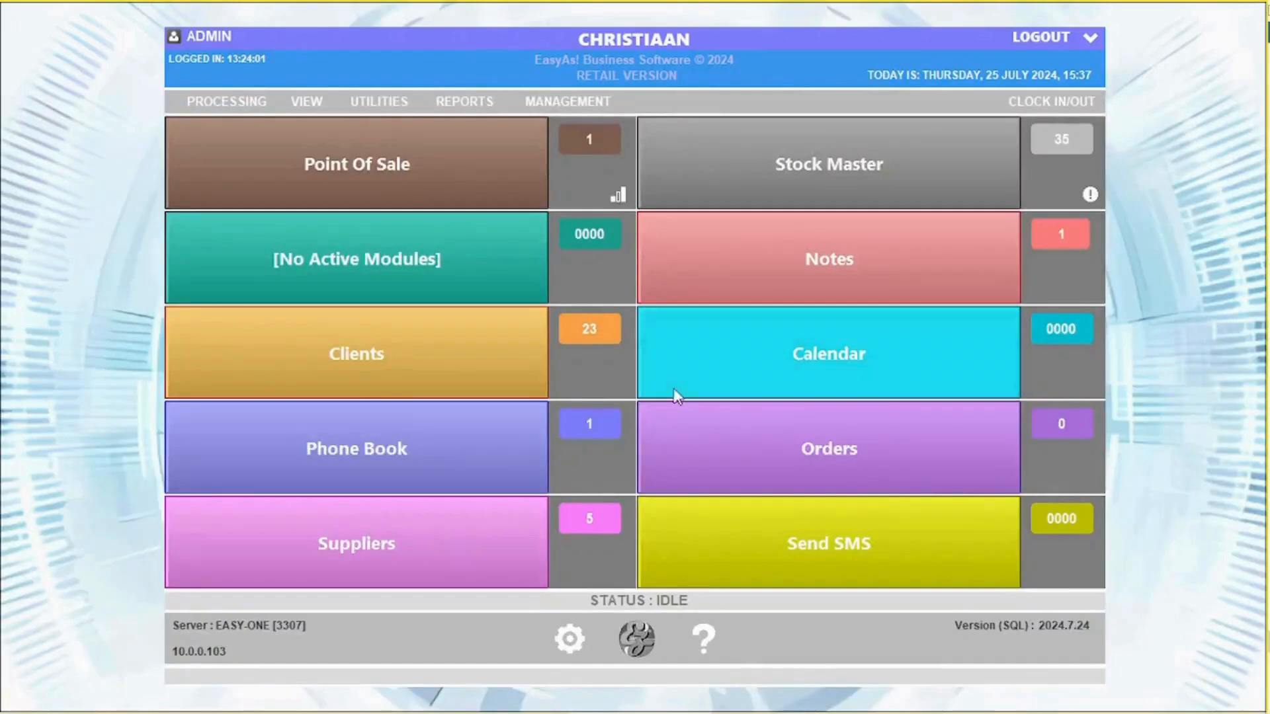
Open the COCO COLA purchase order and enter the supplier invoice number
click(310, 103)
click(376, 174)
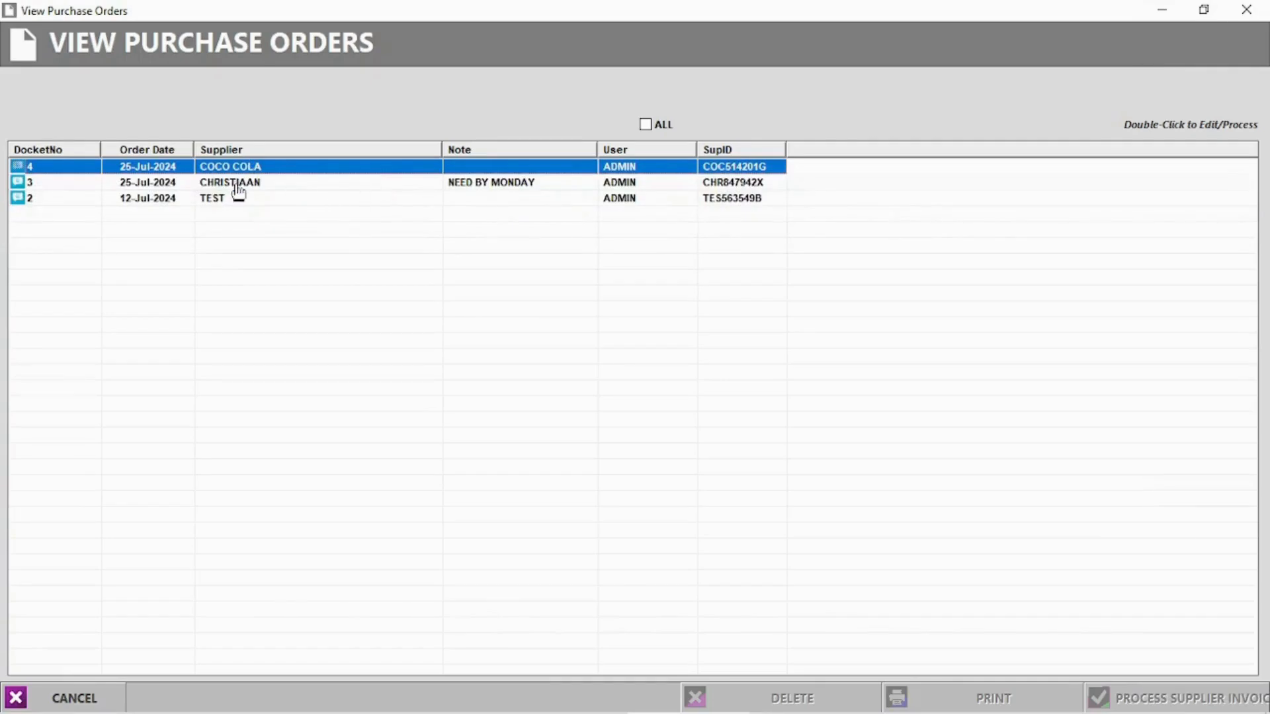
click(238, 185)
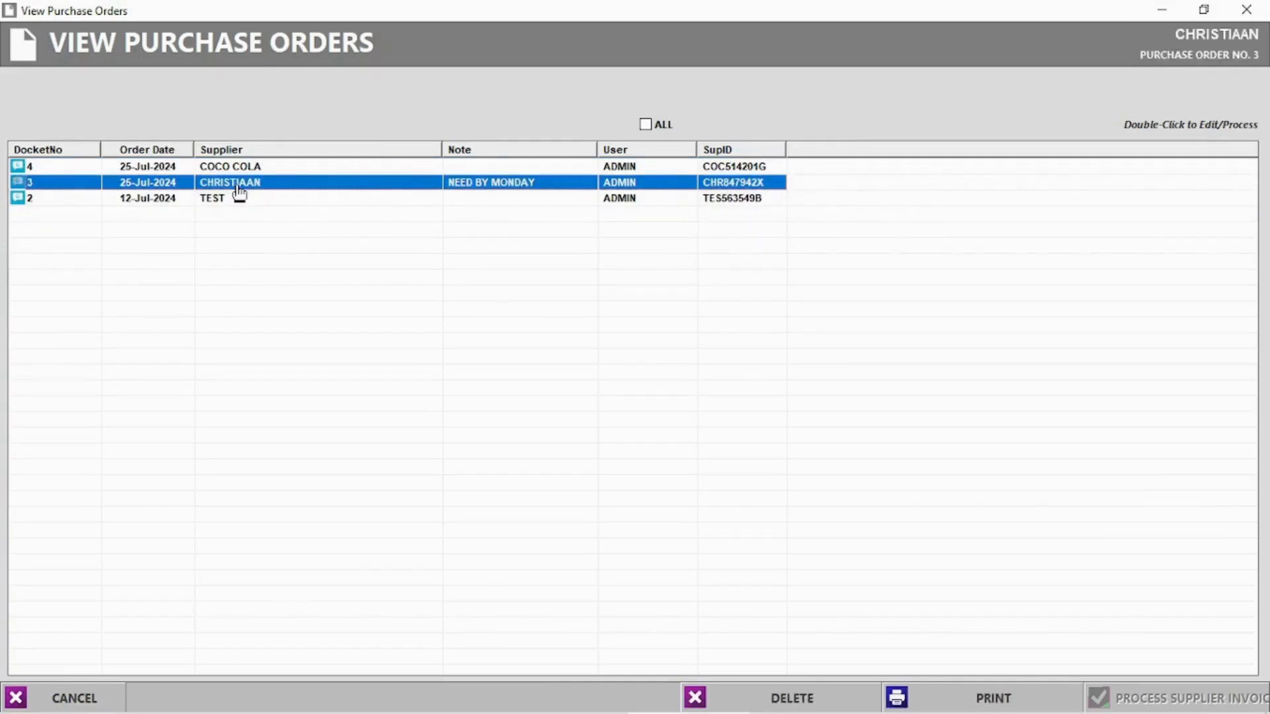
double_click(240, 170)
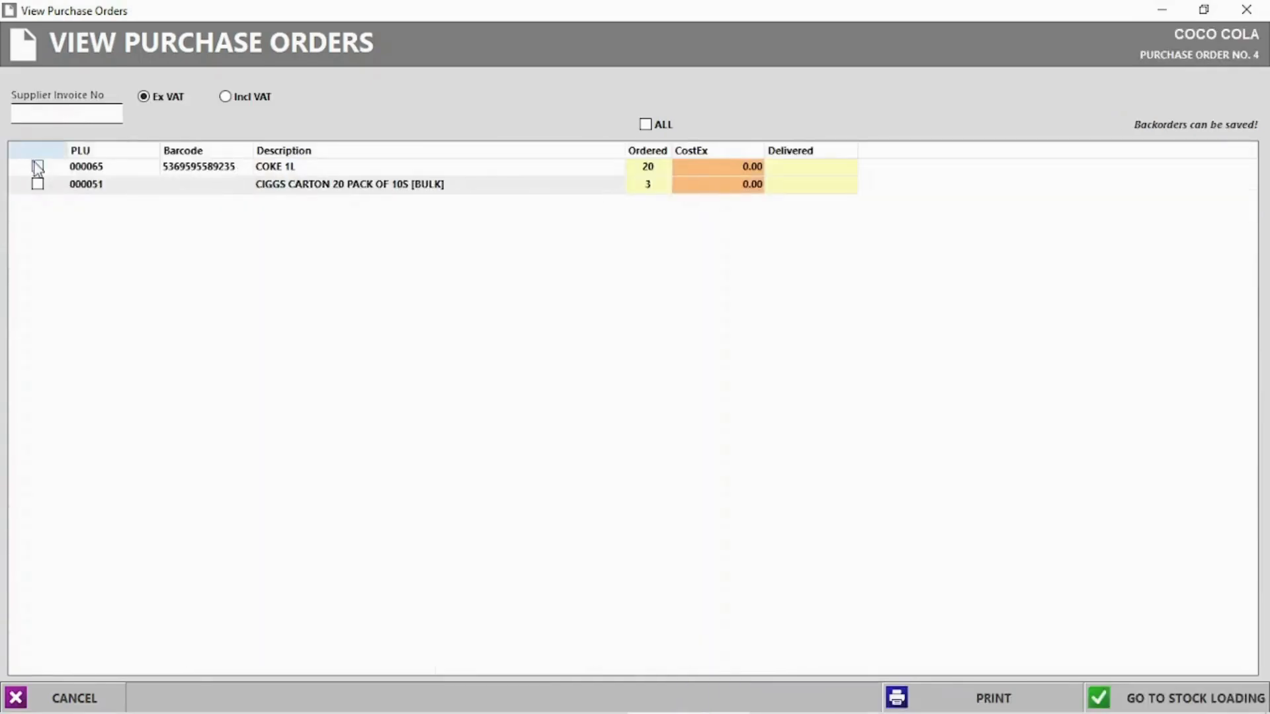
text(231321)
Record 18 COKE 1L and 3 CIGGS cartons as delivered
click(801, 169)
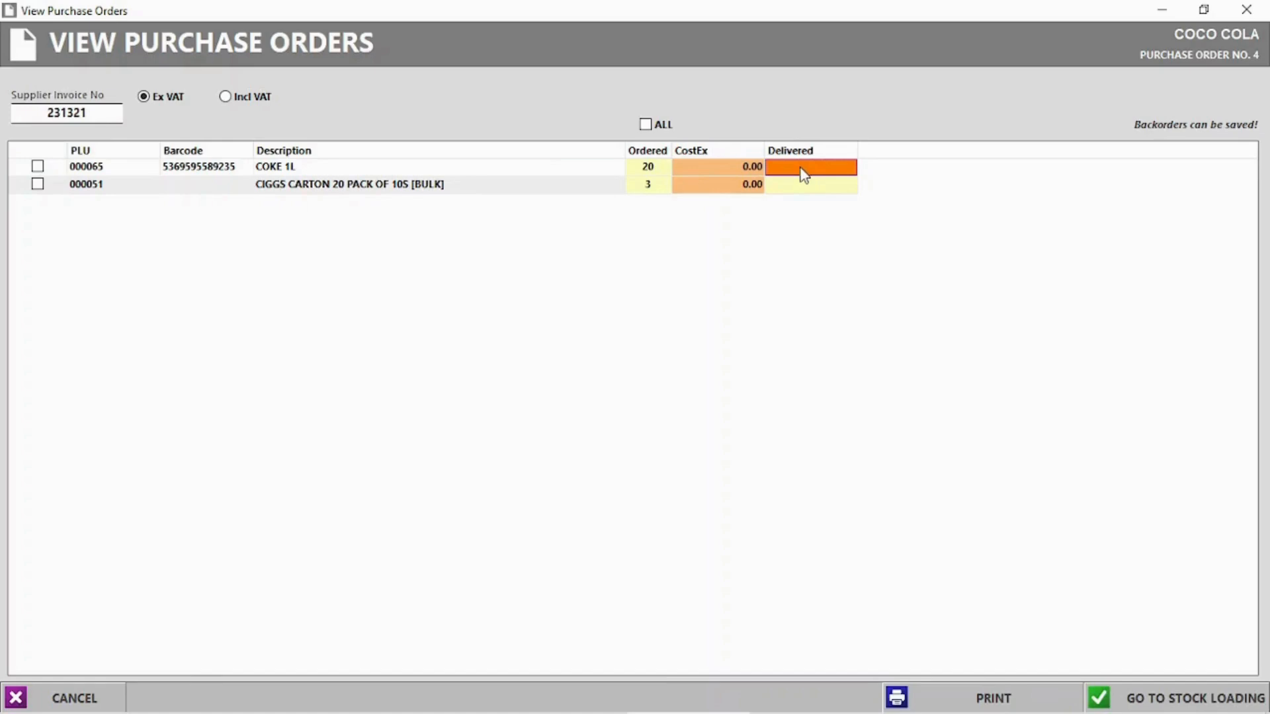
click(802, 168)
text(18)
key(Return)
double_click(805, 187)
text(3)
key(Return)
Set cost prices of 12.00 for COKE 1L and 120.00 for CIGGS
click(738, 166)
click(740, 165)
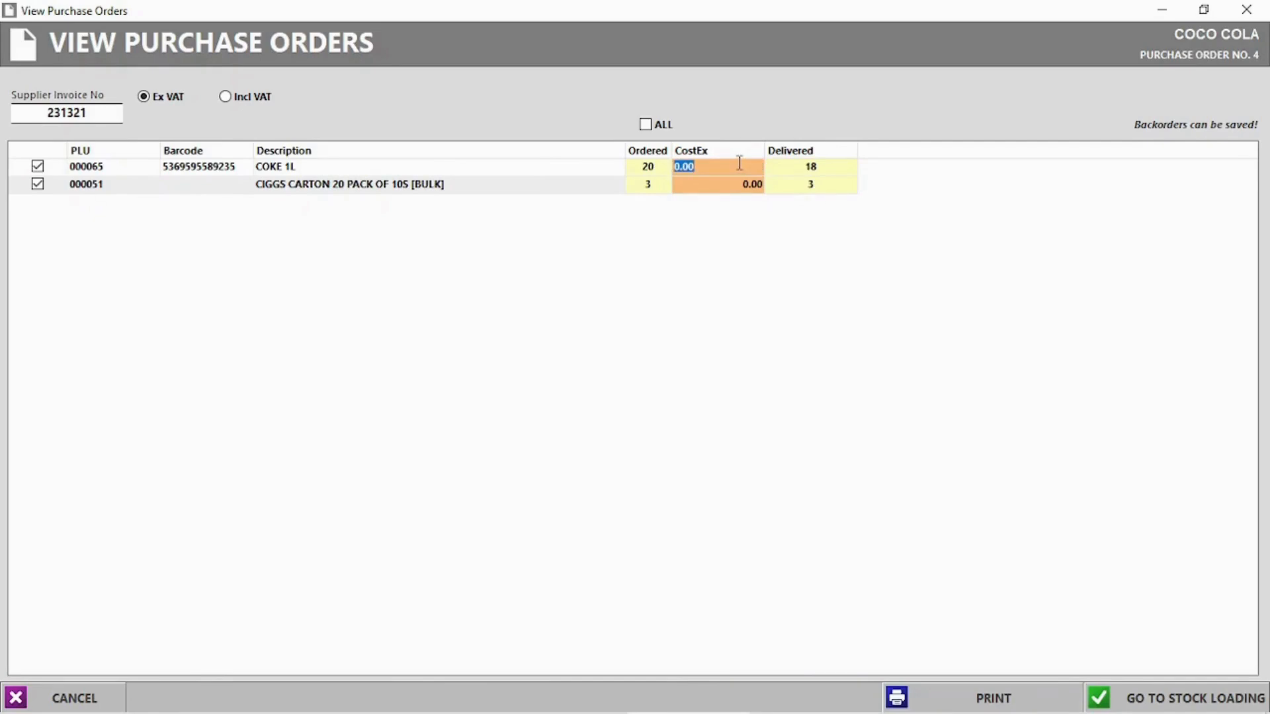
key(Return)
double_click(737, 185)
text(120)
key(Return)
Load the items into stock with the shortfall backordered and complete the 576.00 invoice without printing
click(1178, 697)
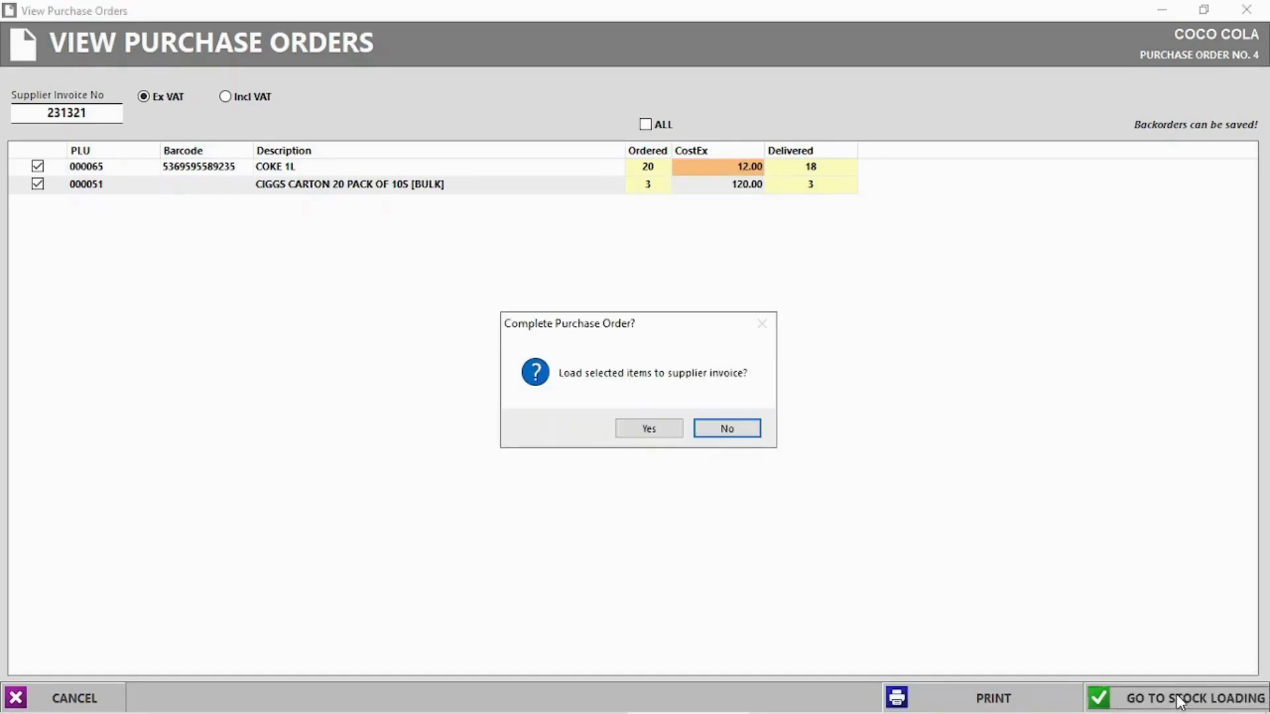
click(655, 430)
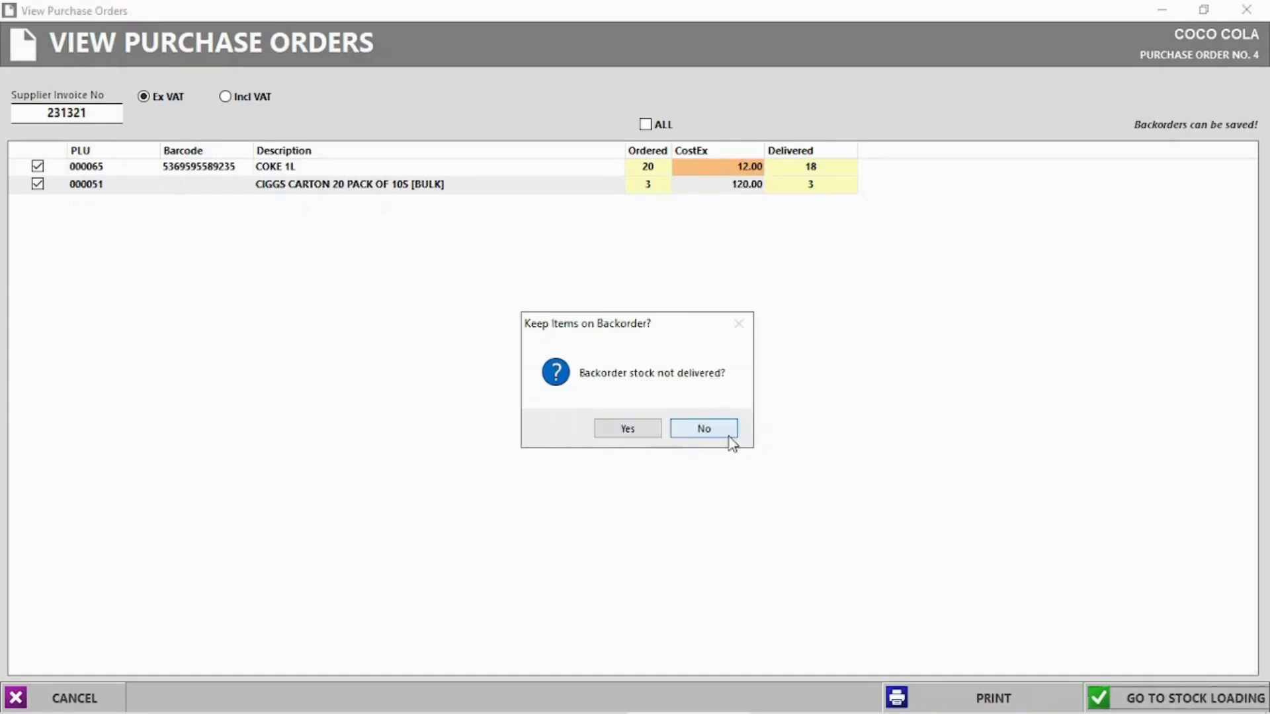
click(621, 431)
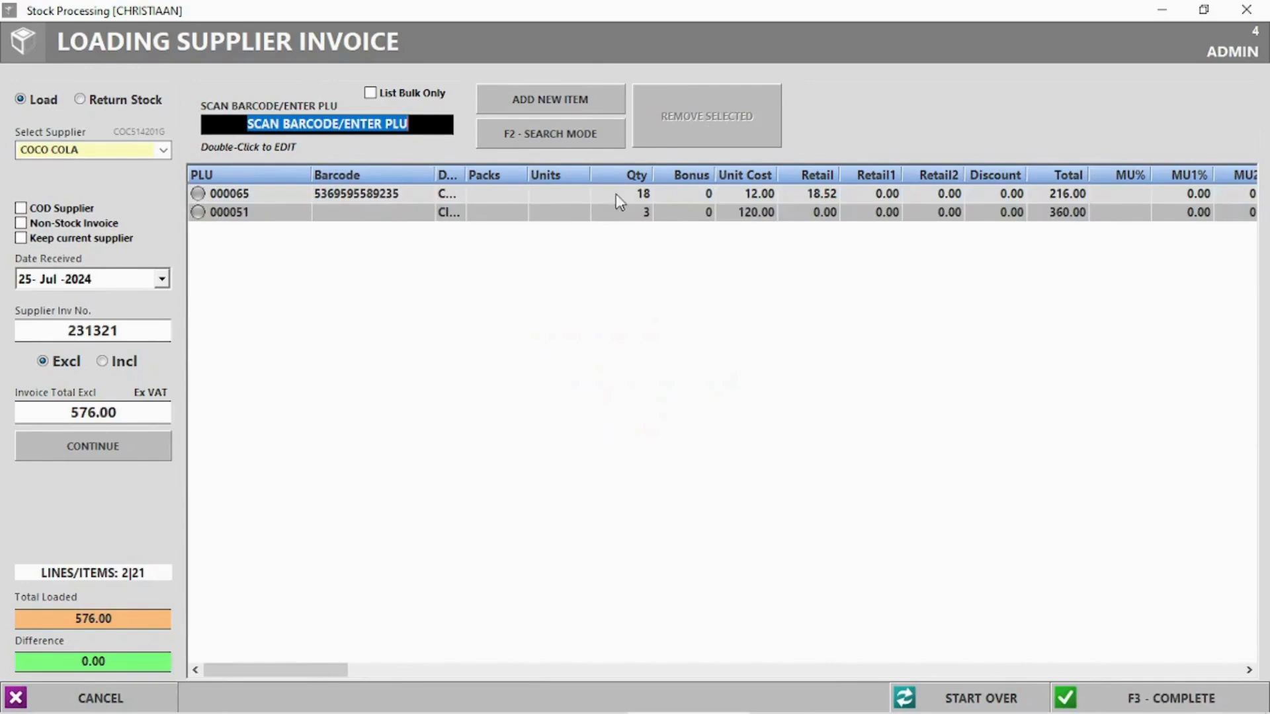
click(640, 198)
click(1167, 699)
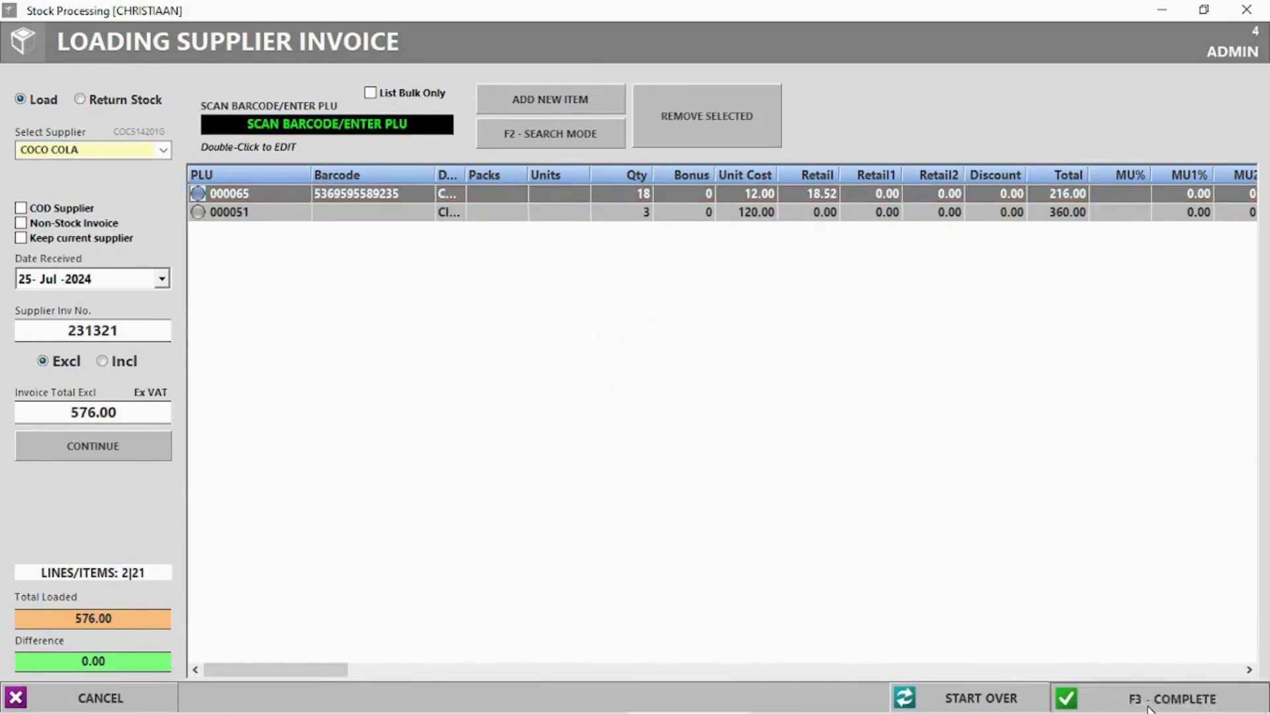
click(606, 421)
click(705, 421)
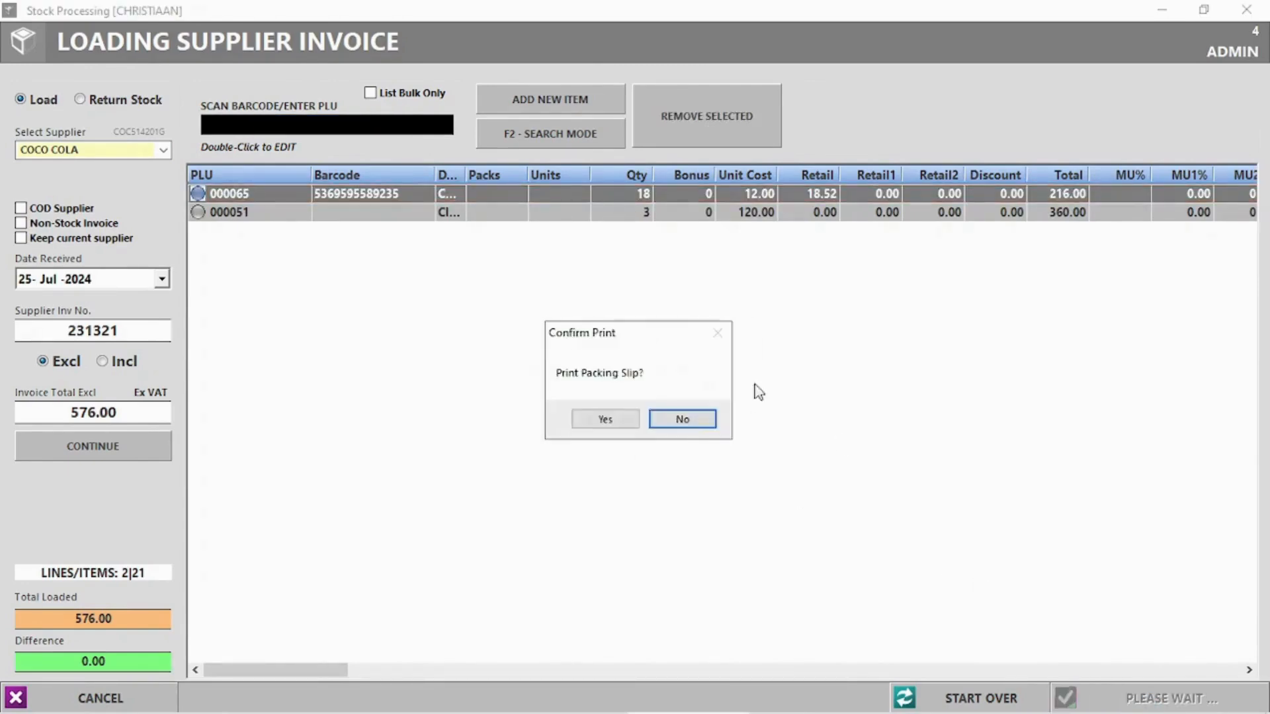
key(Return)
click(1253, 8)
click(308, 103)
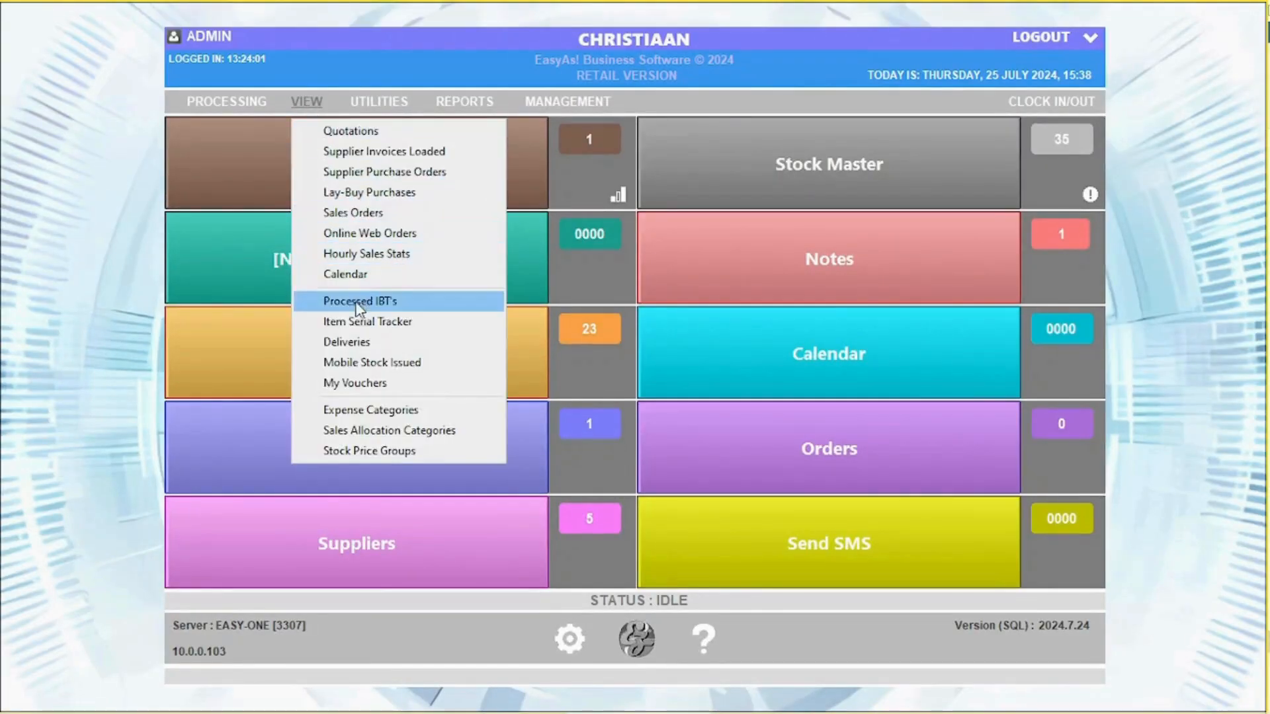
Inspect the 80.00 voucher in My Vouchers, then delete it, leaving the list empty
click(358, 382)
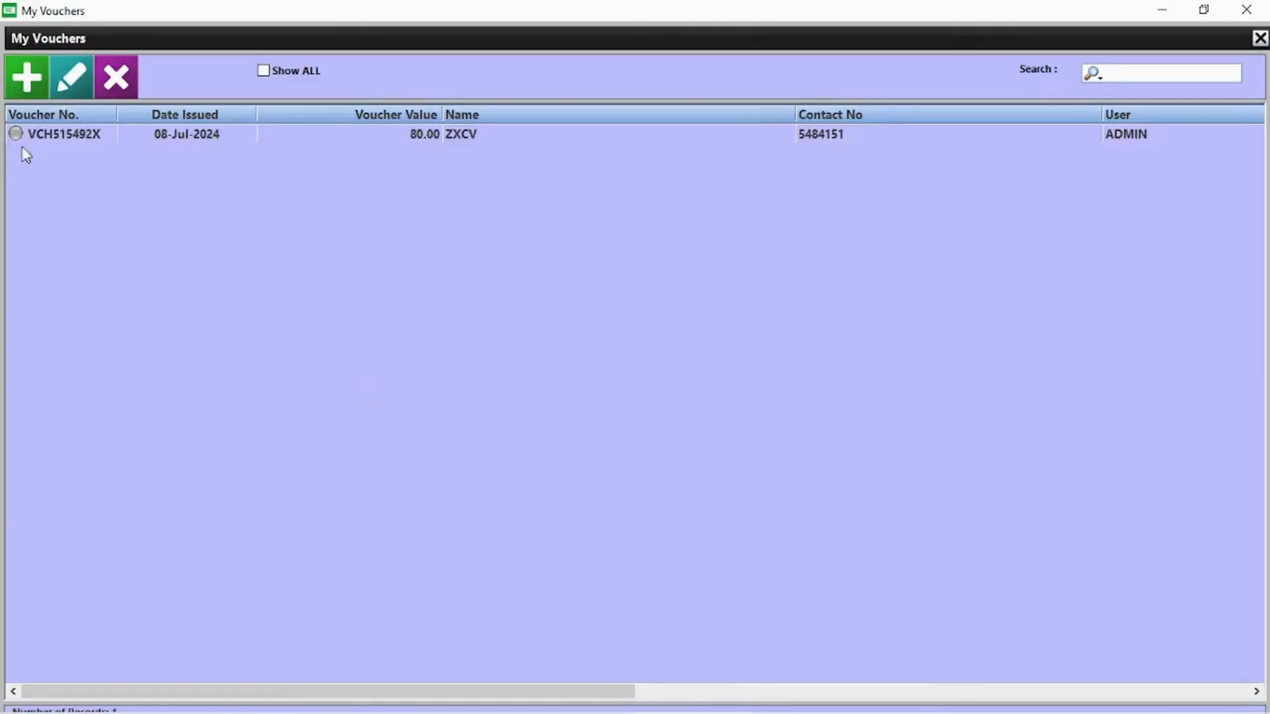
double_click(50, 134)
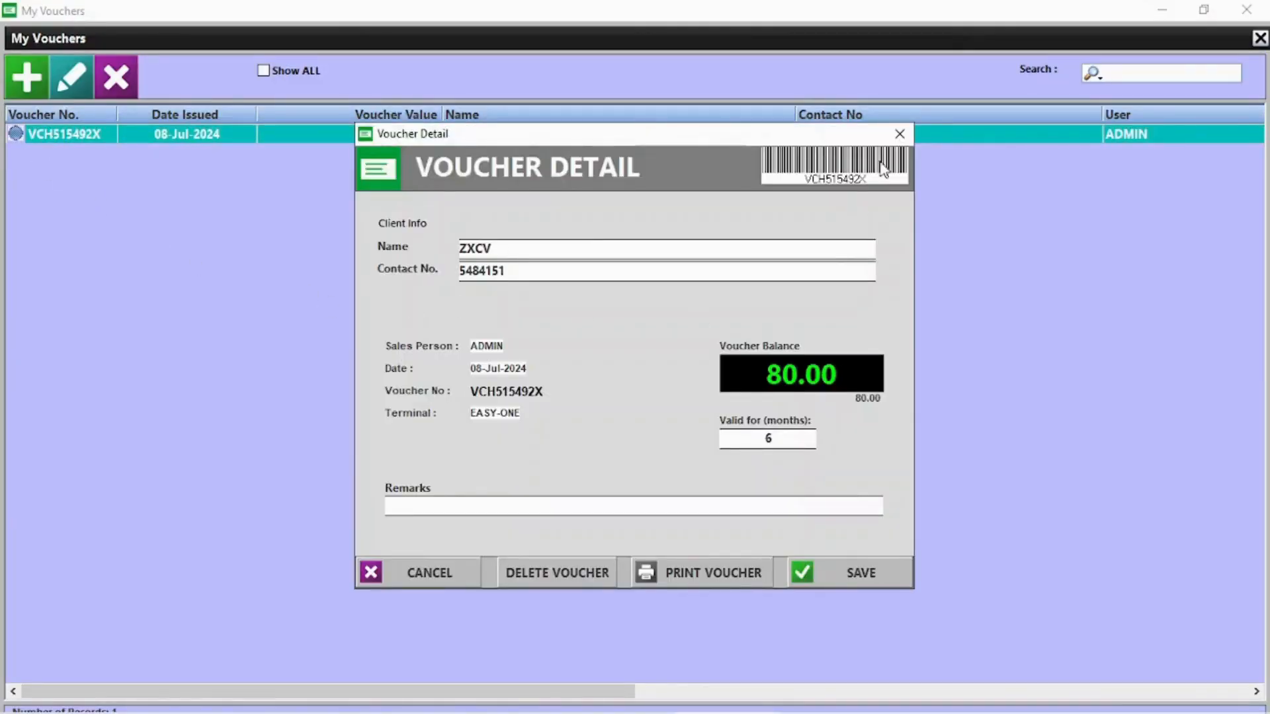
click(901, 134)
click(40, 83)
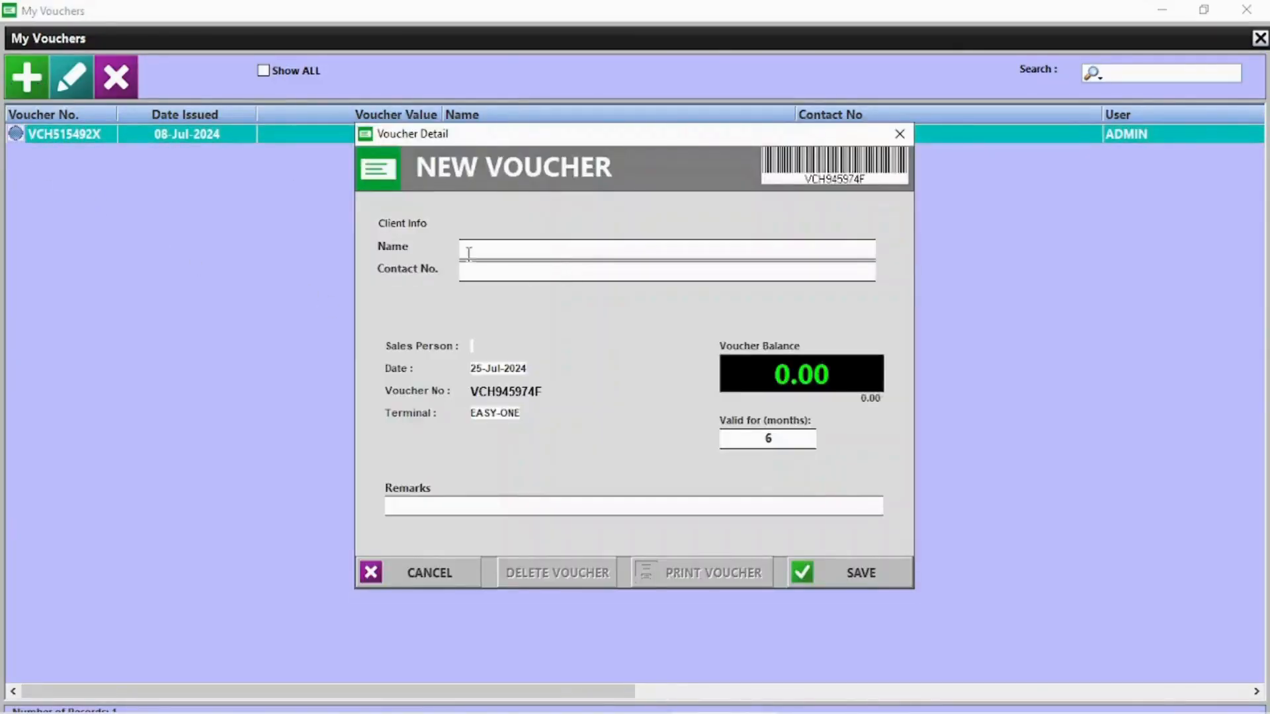
click(901, 134)
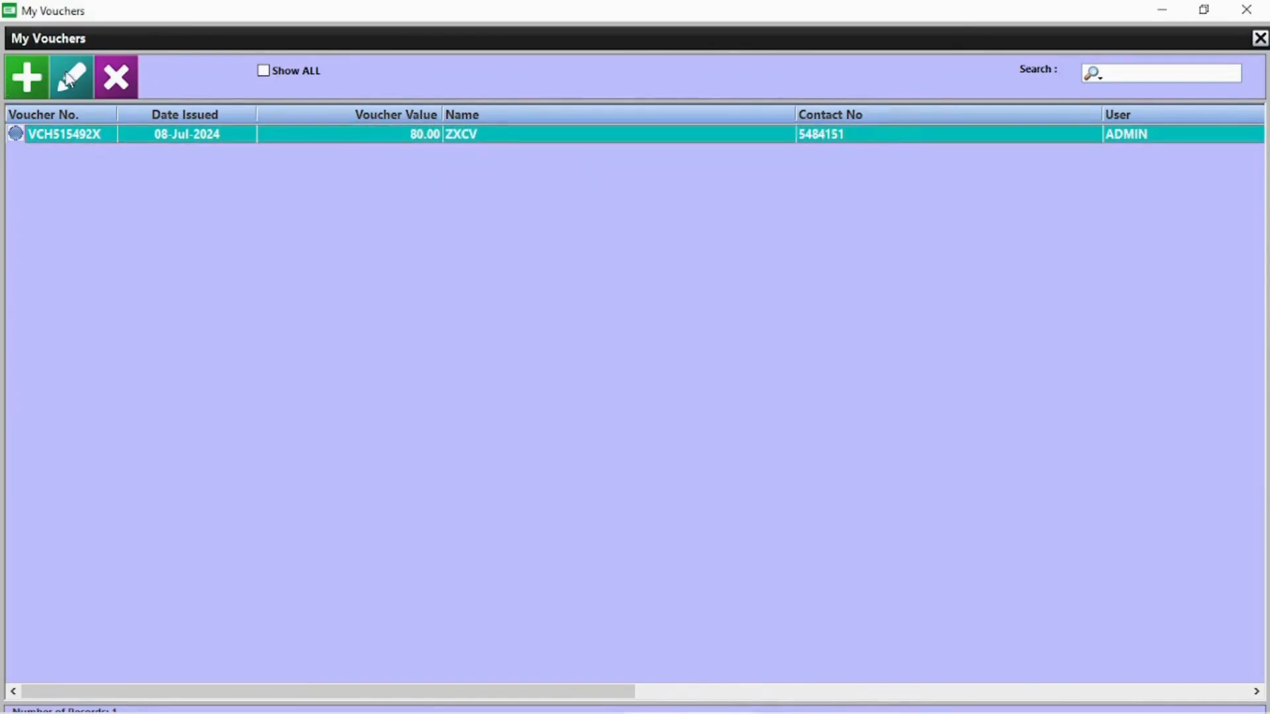
click(116, 77)
click(613, 432)
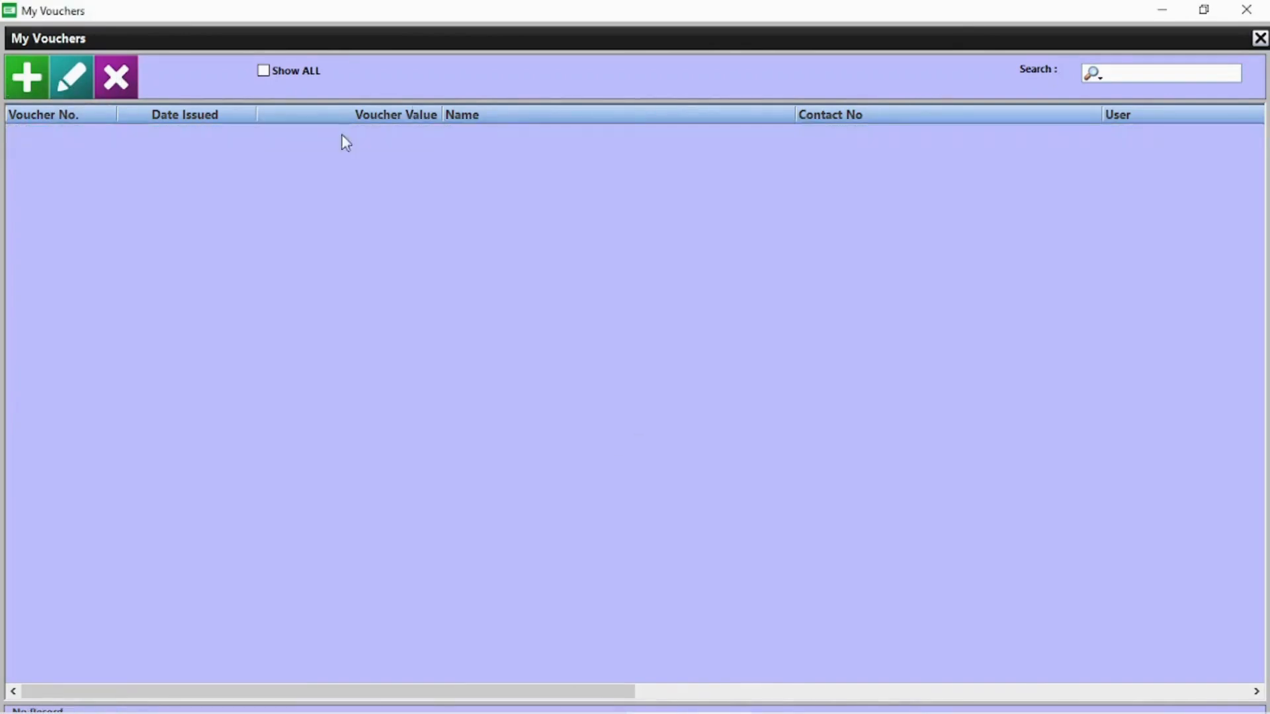
click(1246, 9)
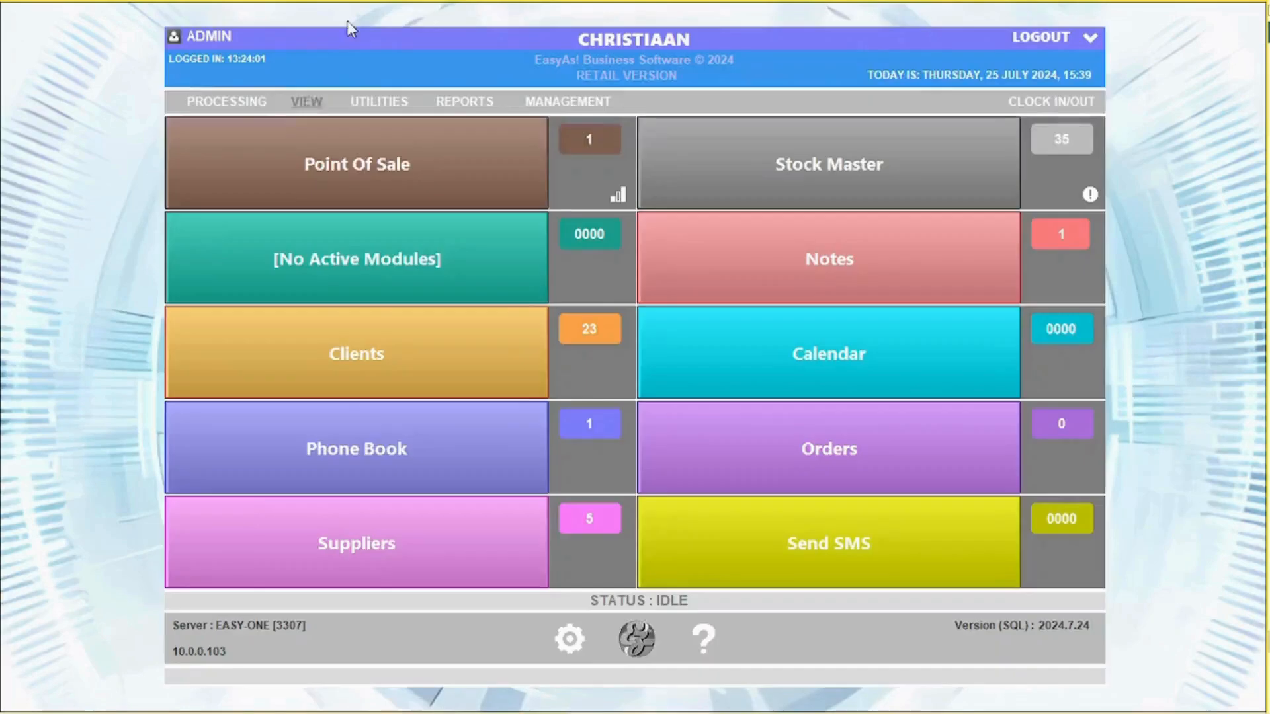
Mark the OWN STOCK delivery for invoice 250 as delivered
click(320, 105)
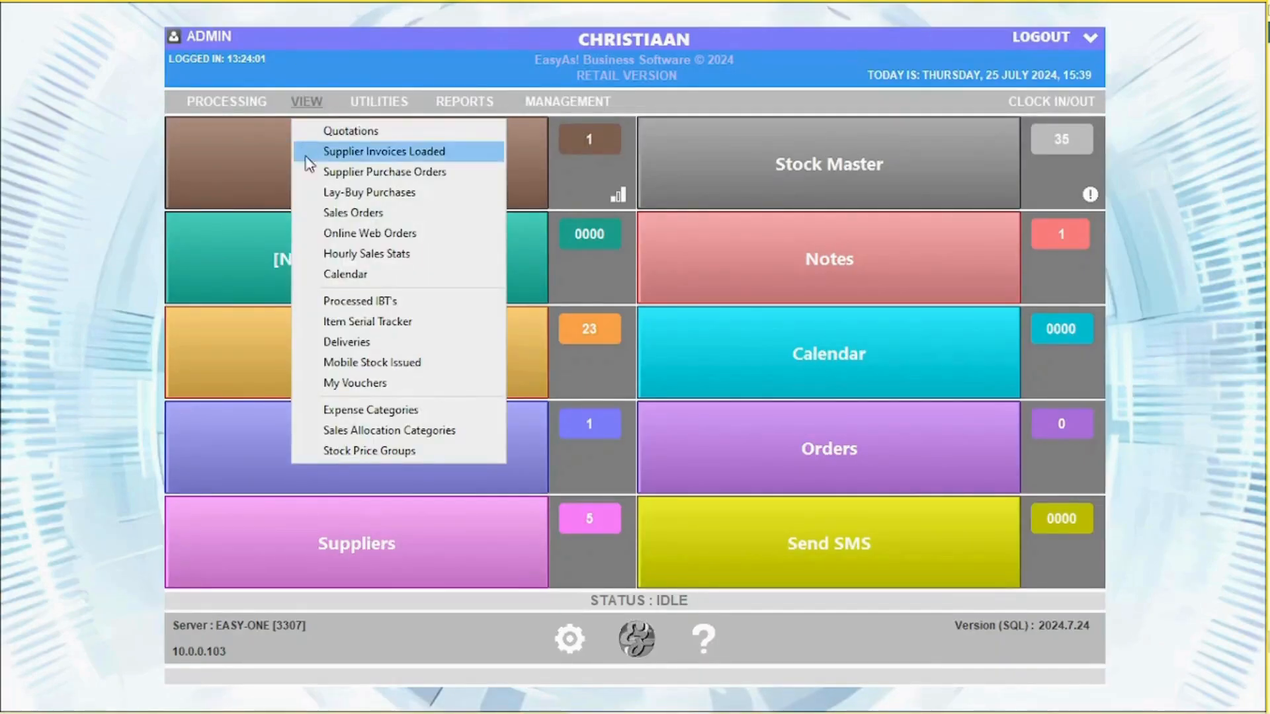
click(358, 342)
click(396, 259)
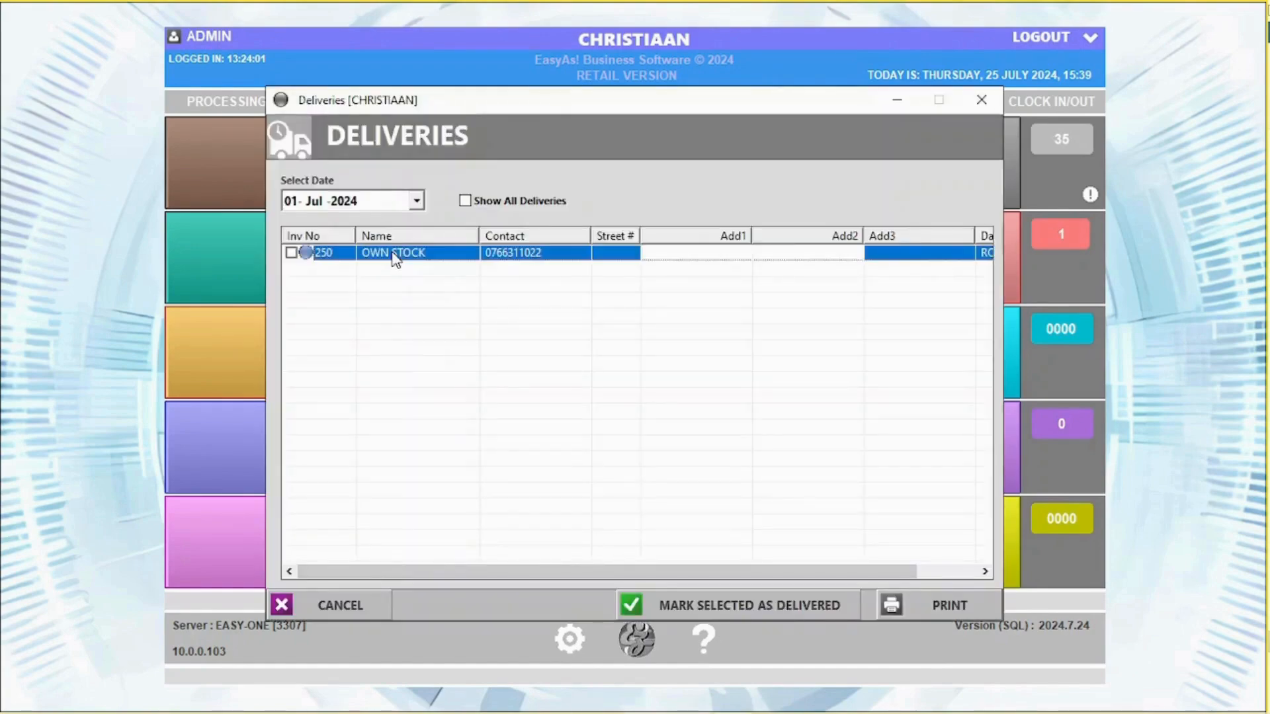
click(291, 252)
click(734, 607)
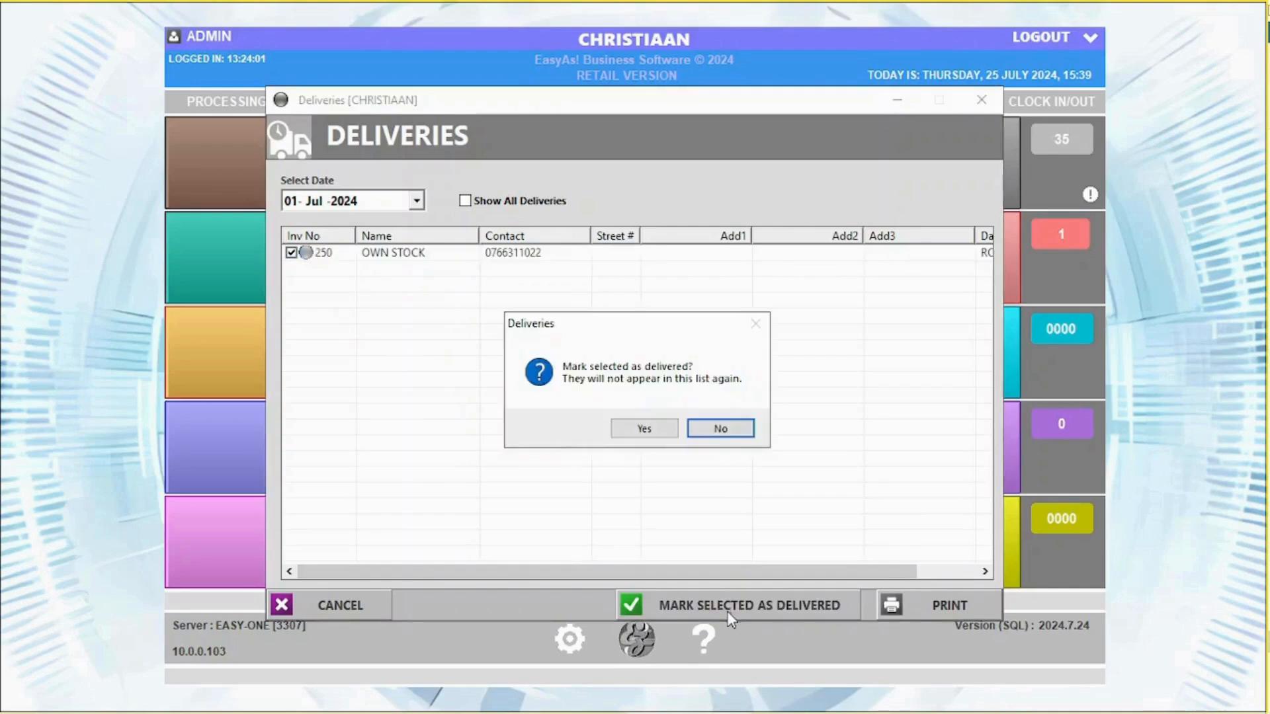
click(645, 429)
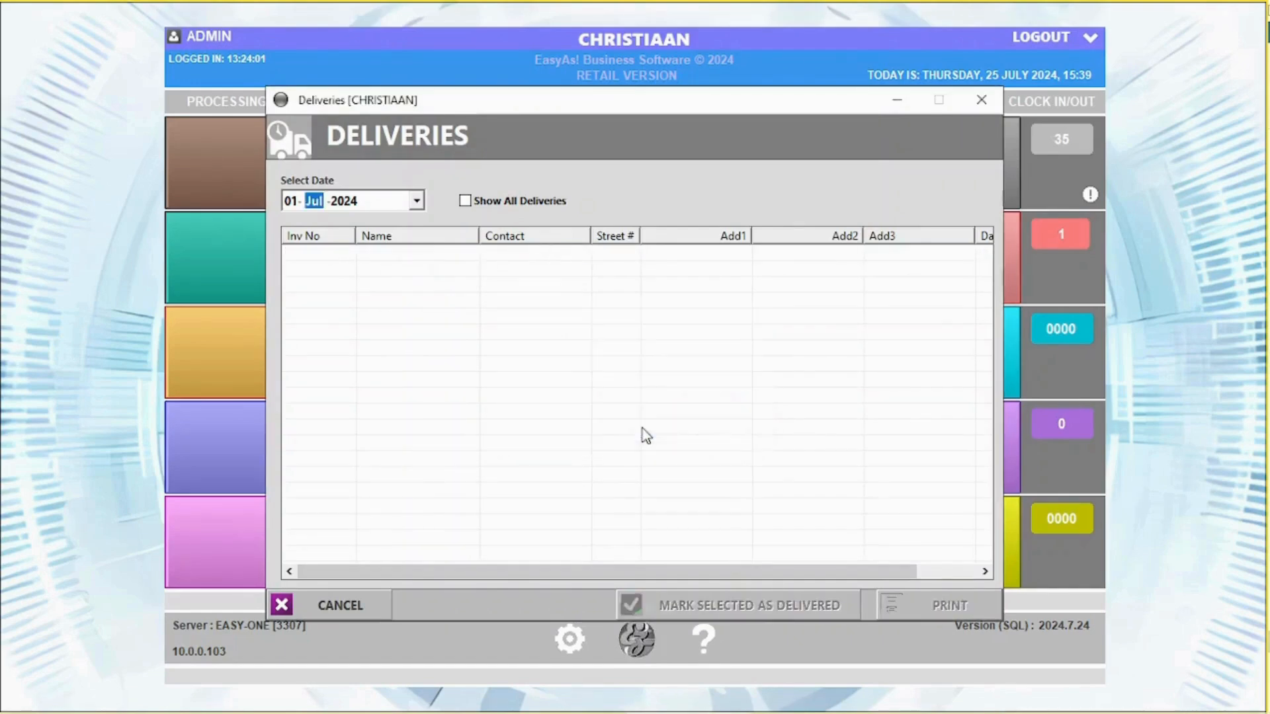
click(982, 100)
Look up invoice 250 in Invoice Search and cancel e-mailing it as a PDF
click(378, 102)
click(423, 132)
text(2)
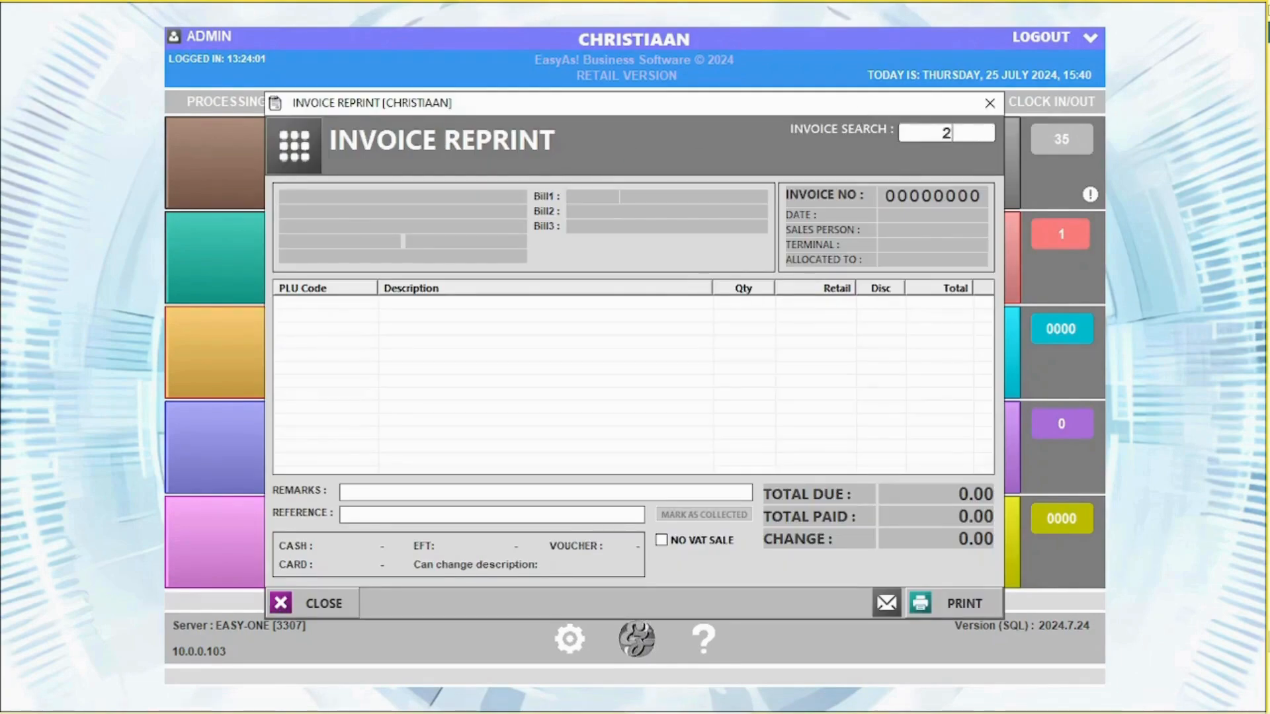
text(50)
key(Return)
click(884, 601)
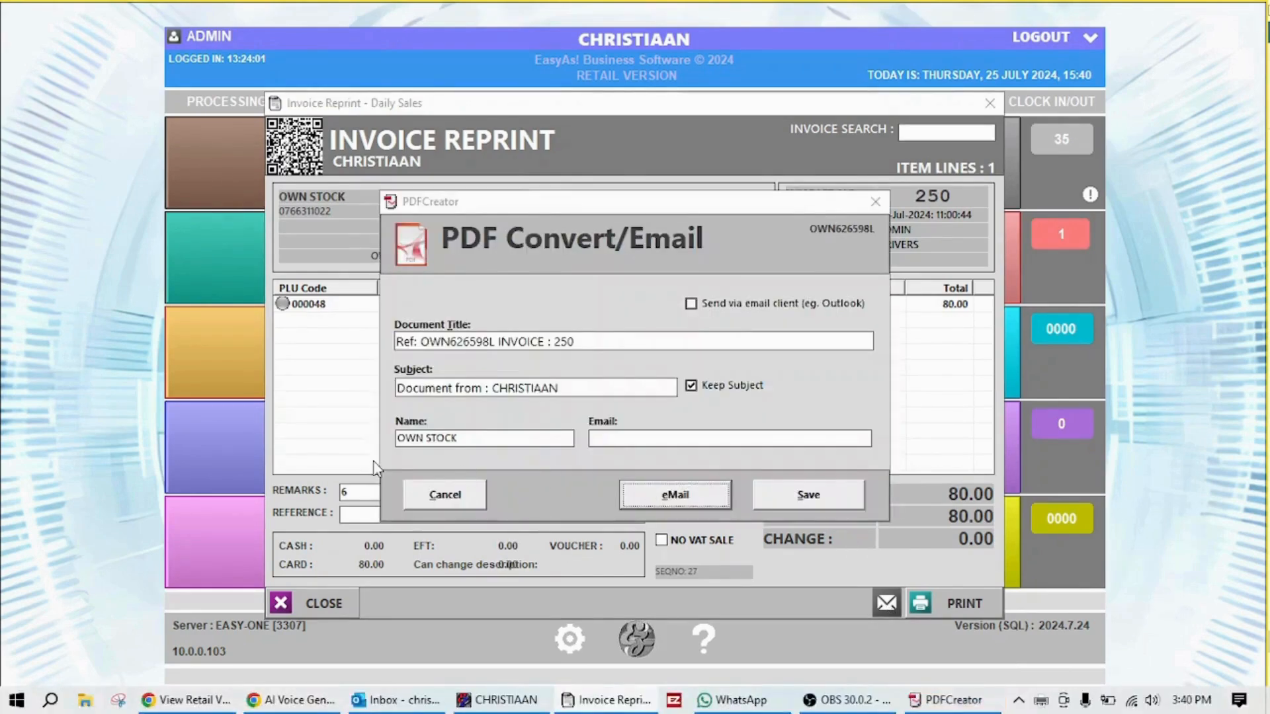
click(480, 494)
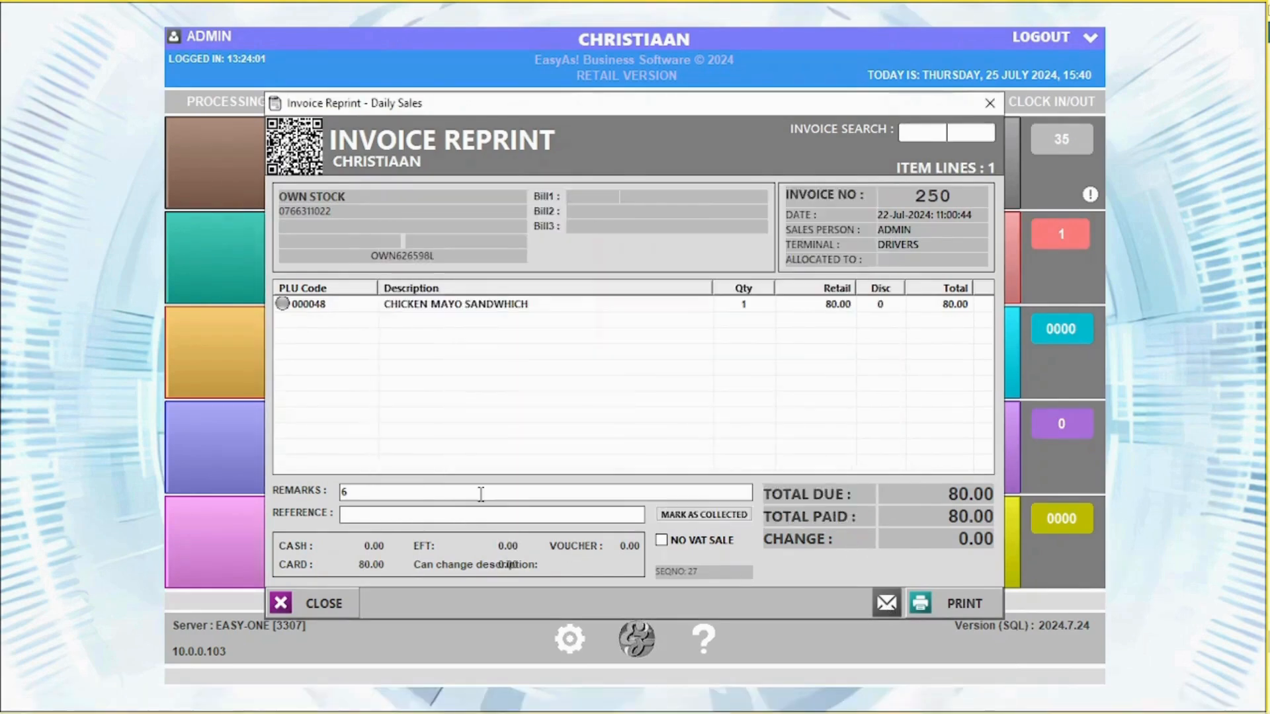
click(990, 103)
click(378, 101)
Review the PRINGLES promo details in the Stock Promo Editor
click(436, 151)
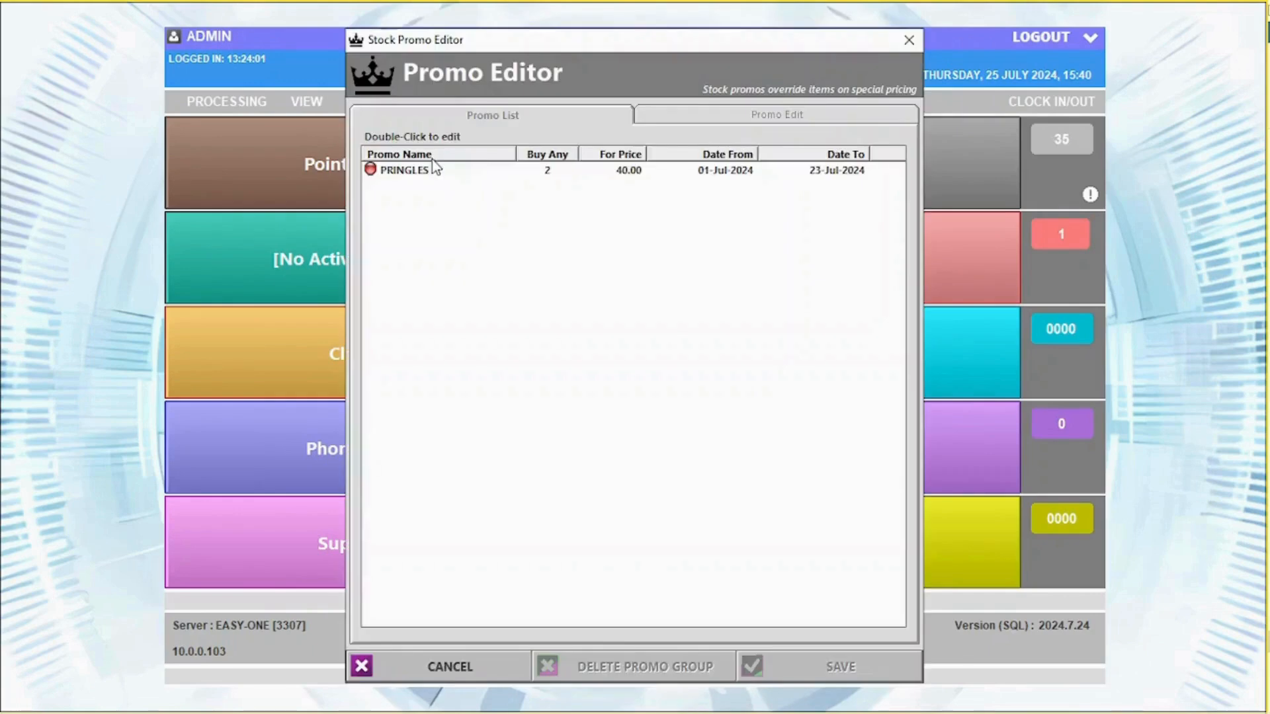
double_click(424, 173)
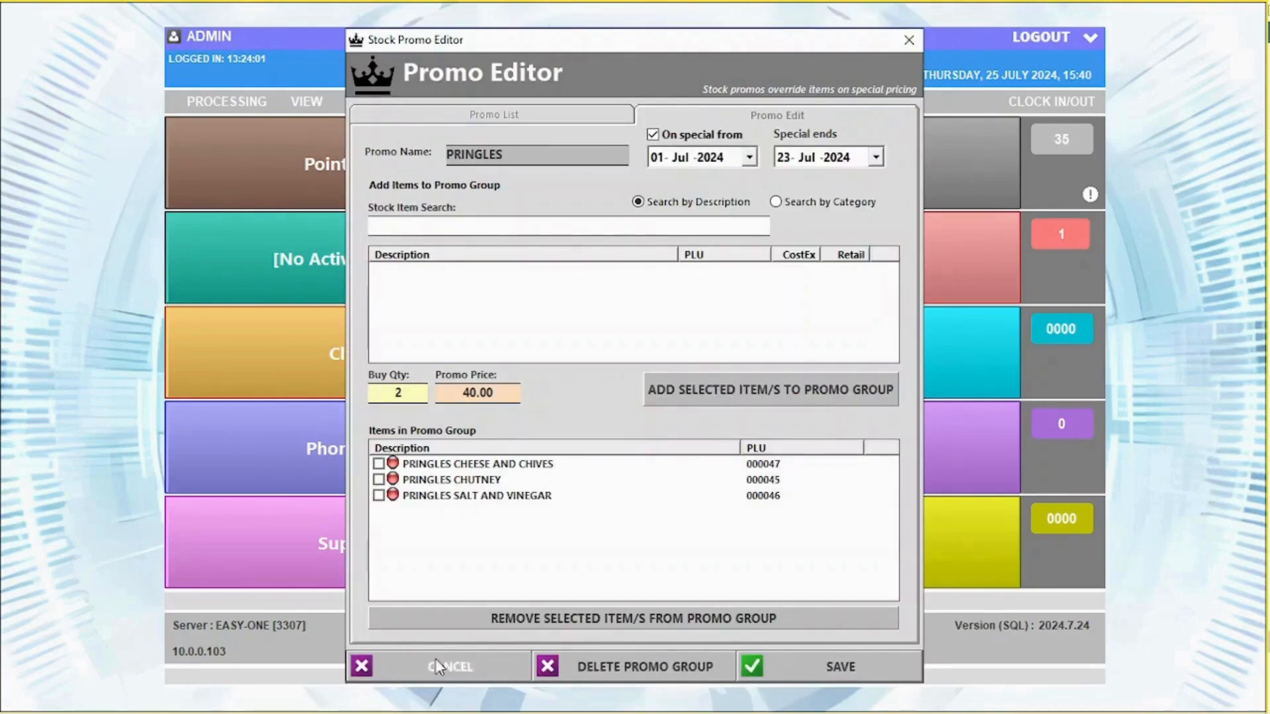
click(473, 120)
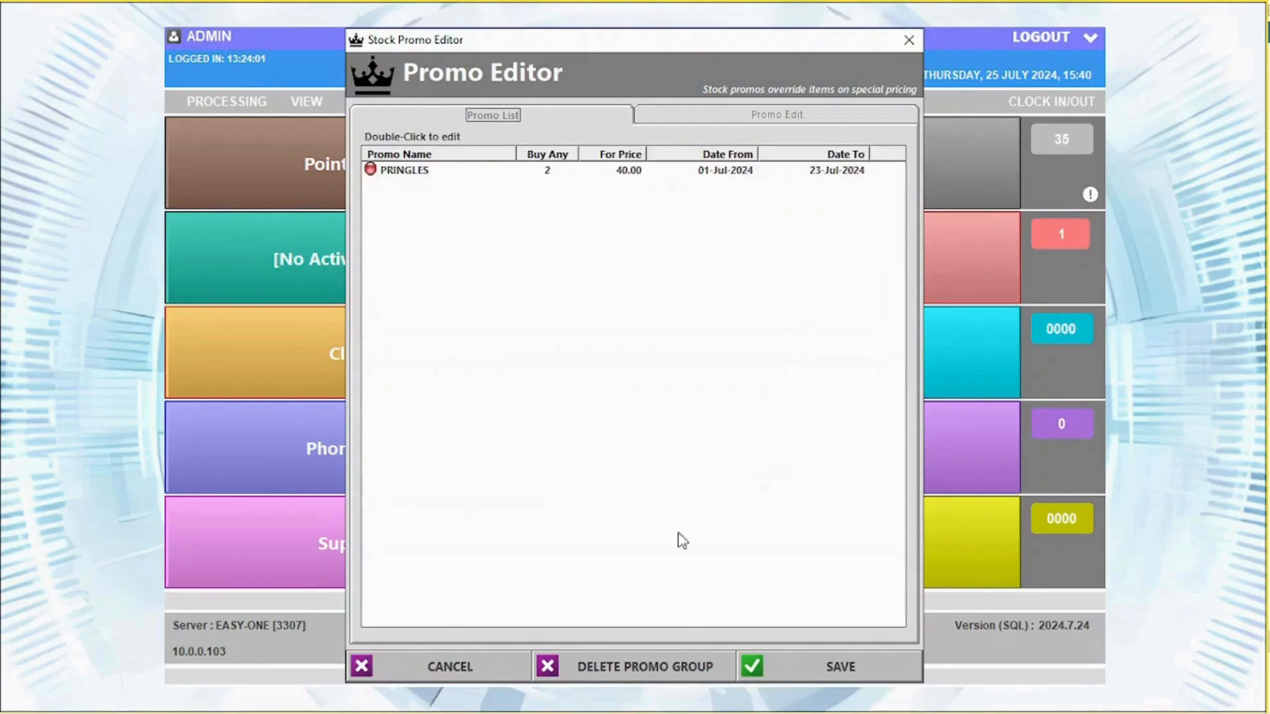
click(793, 119)
click(909, 42)
Review the four items on promo, including COKE 500ML at 14.00, in Stock on Promo
click(384, 99)
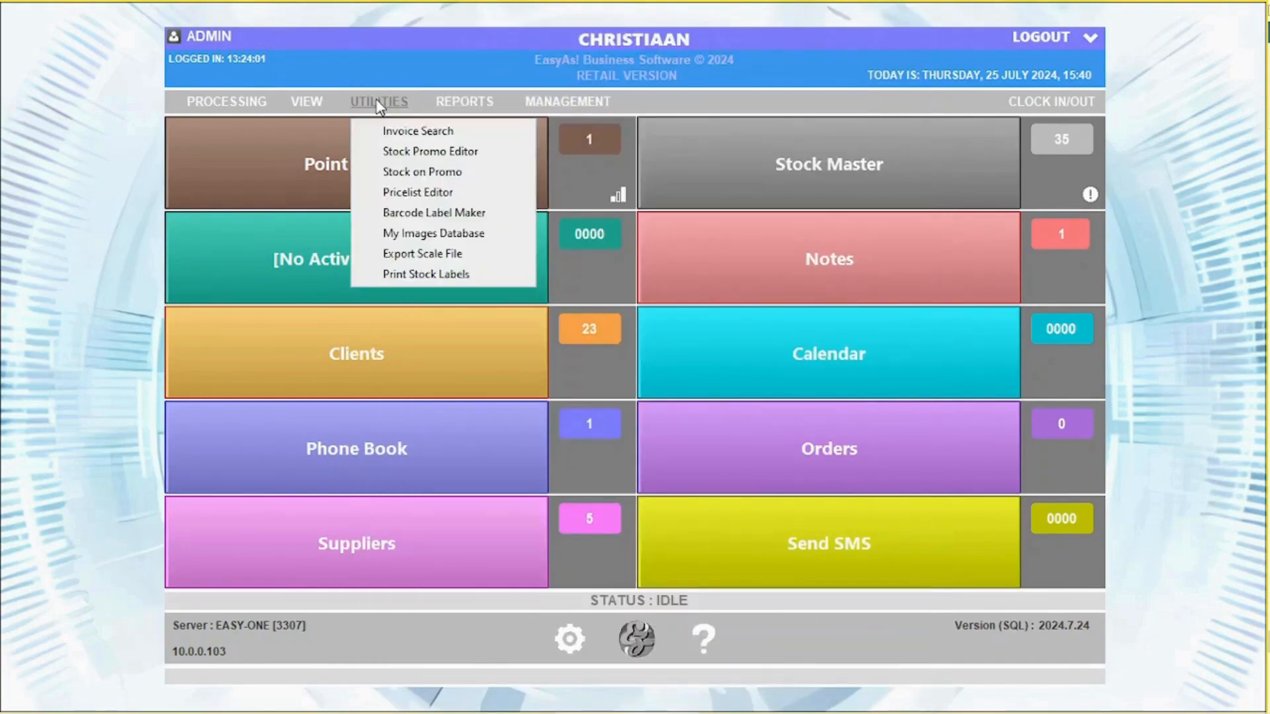
click(410, 177)
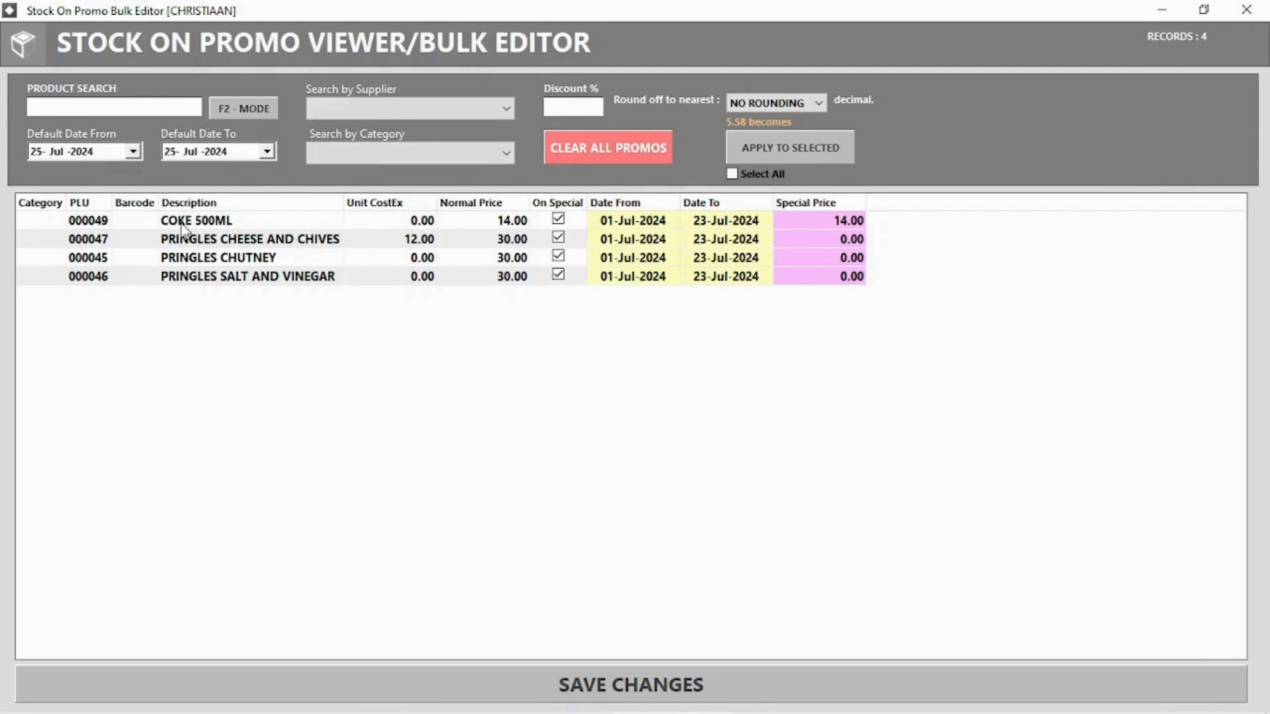
click(1246, 10)
click(372, 103)
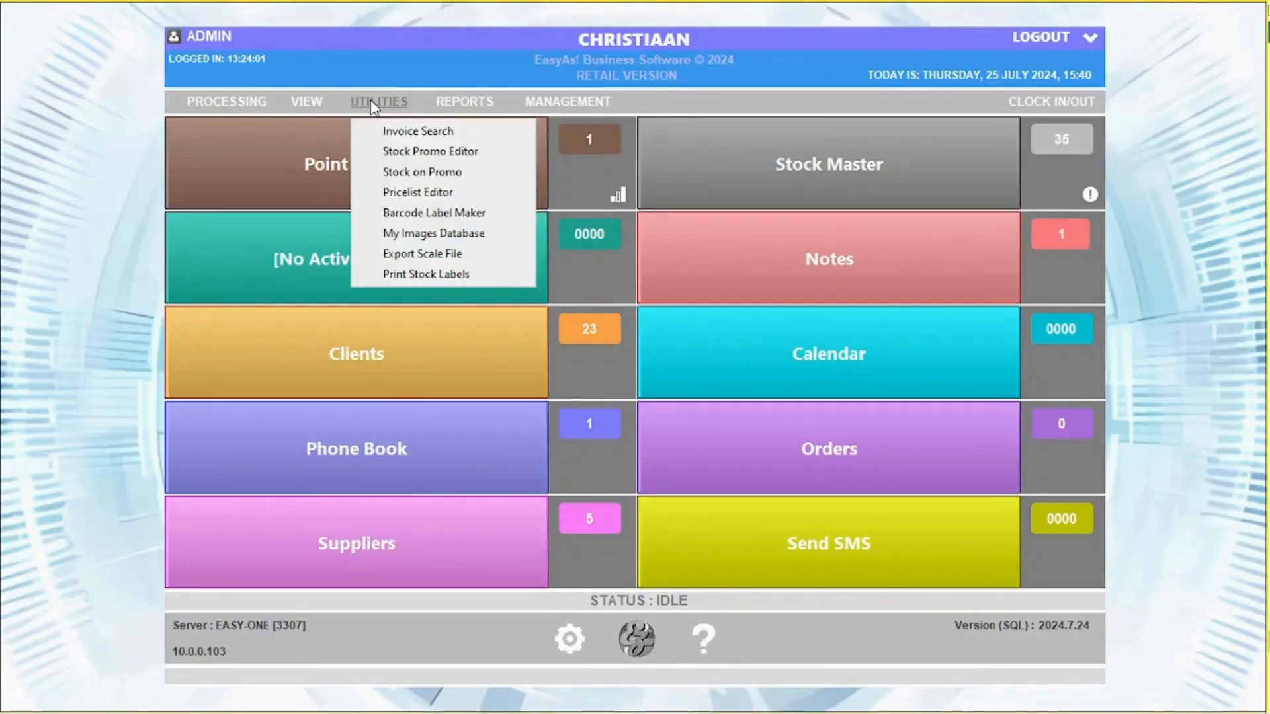
click(416, 215)
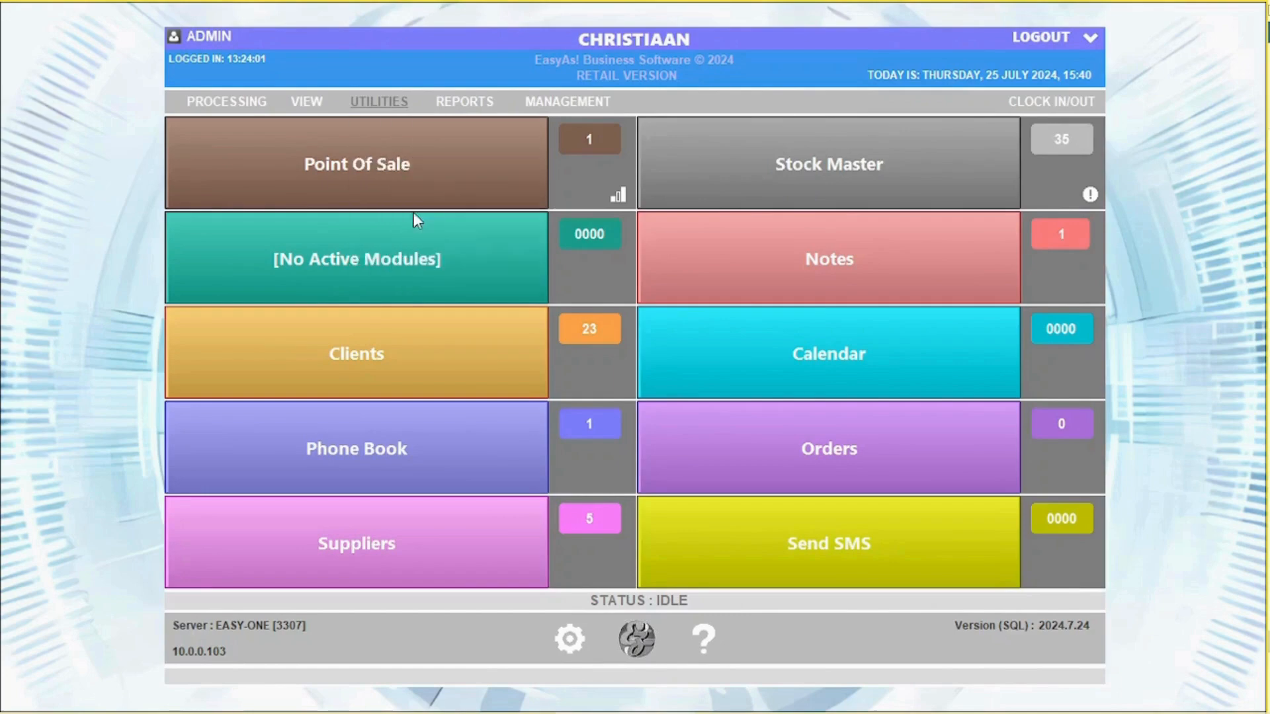
Switch the Barcode Label Printer to a plain text label, close it empty, and browse Utilities
click(940, 413)
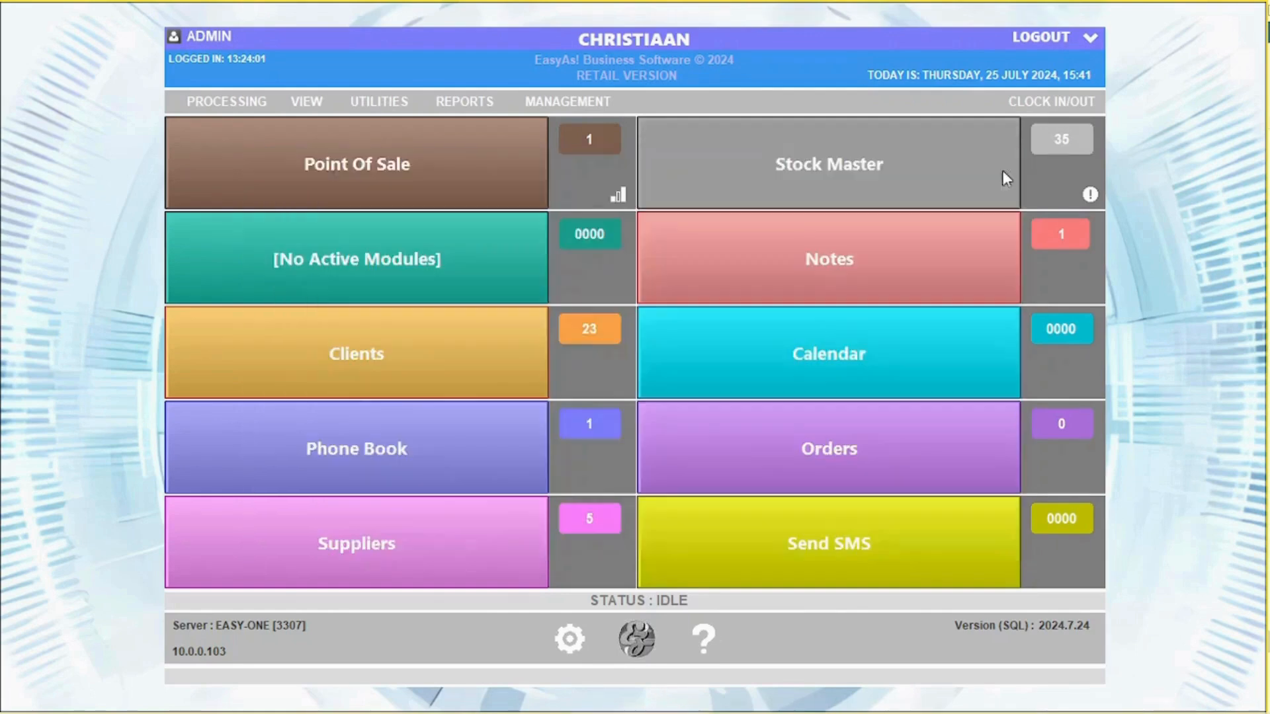
click(1006, 163)
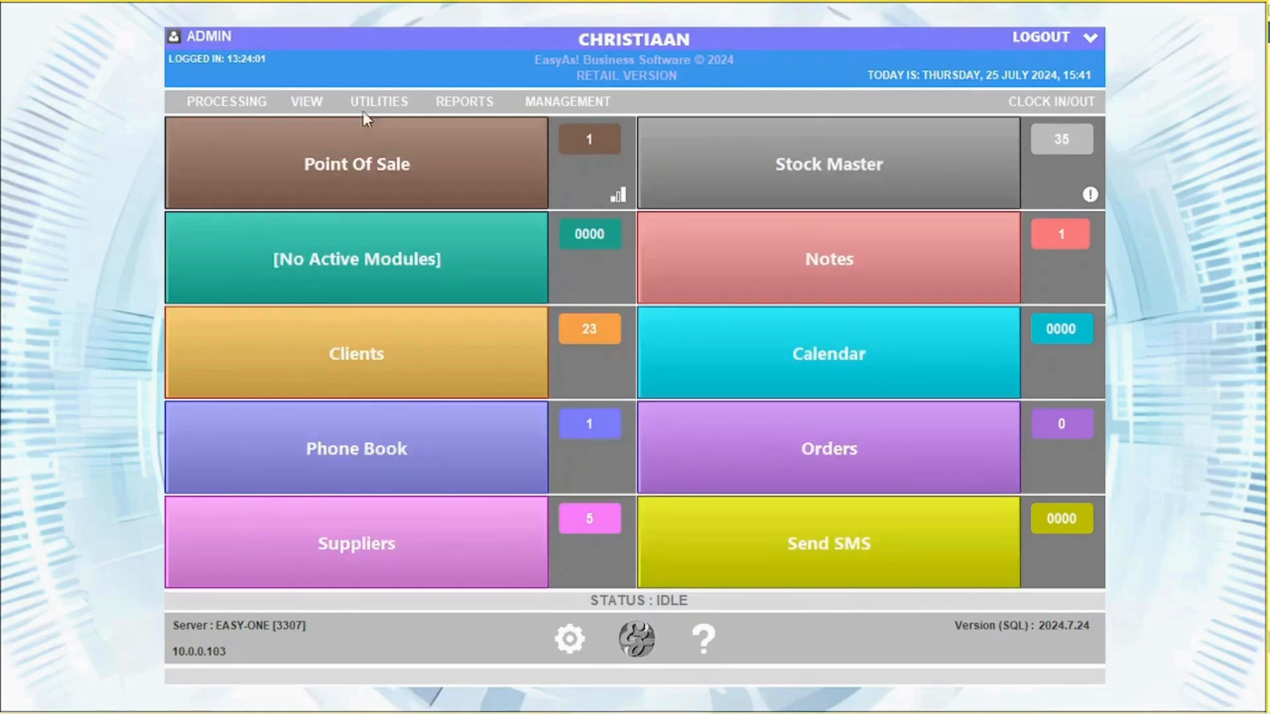
click(378, 101)
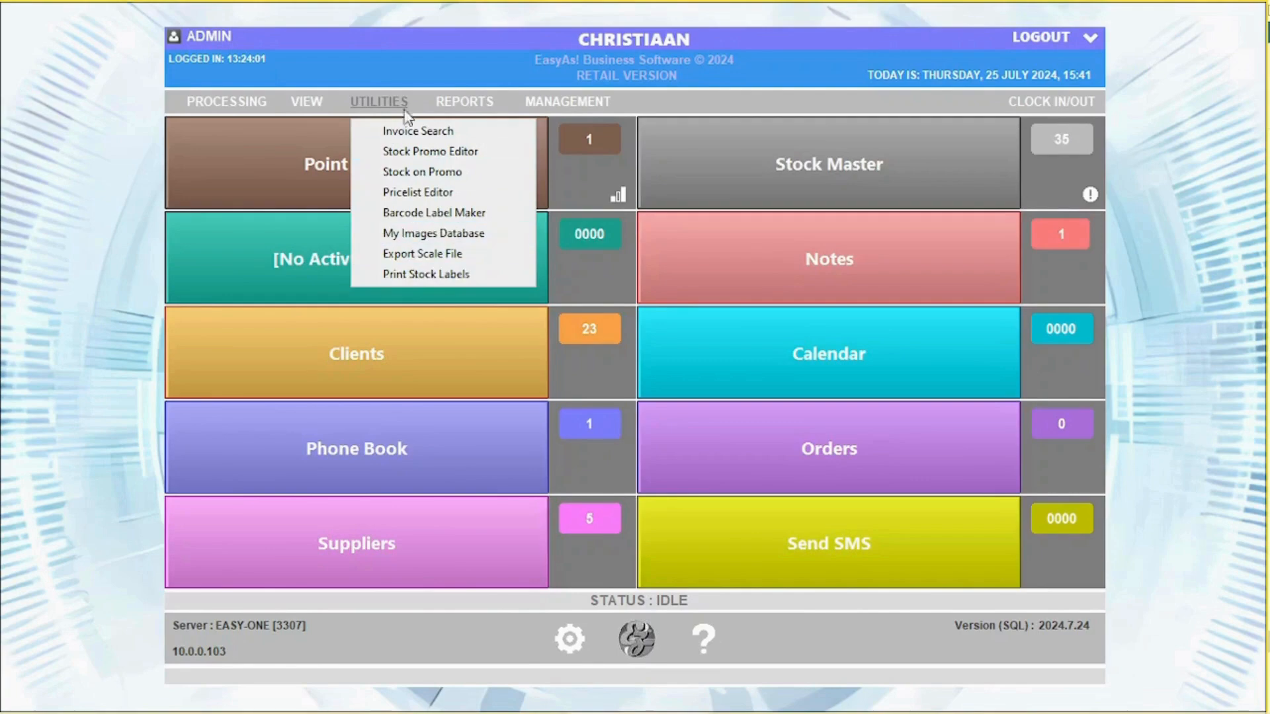
mouse_move(464, 101)
mouse_move(486, 132)
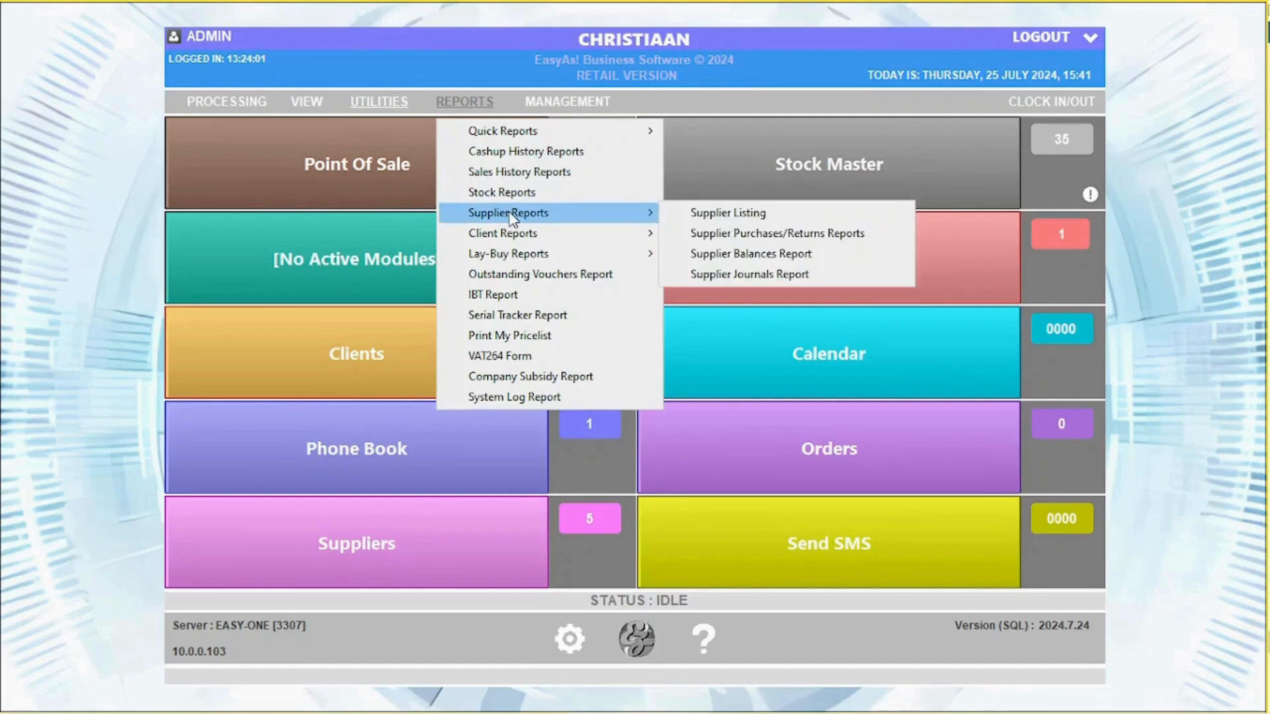
mouse_move(514, 235)
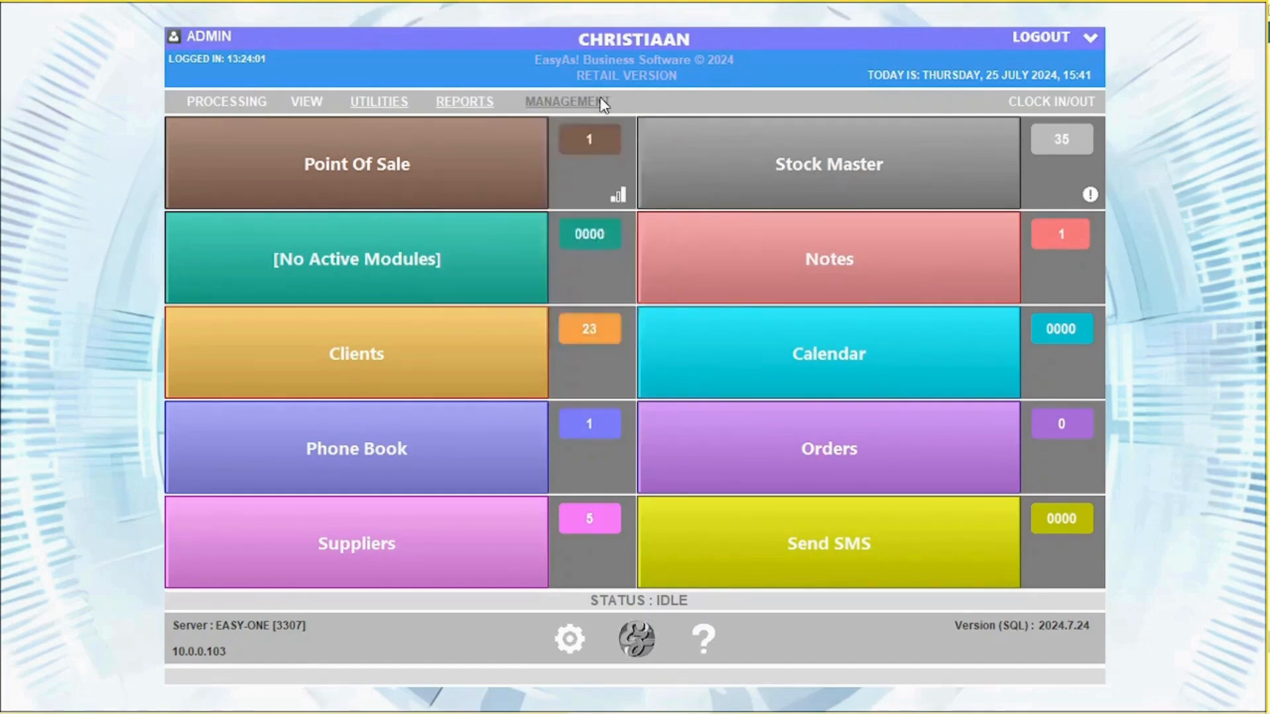
Open today's Daily Totals and inspect invoice 274 from the invoices and item sales lists
click(605, 134)
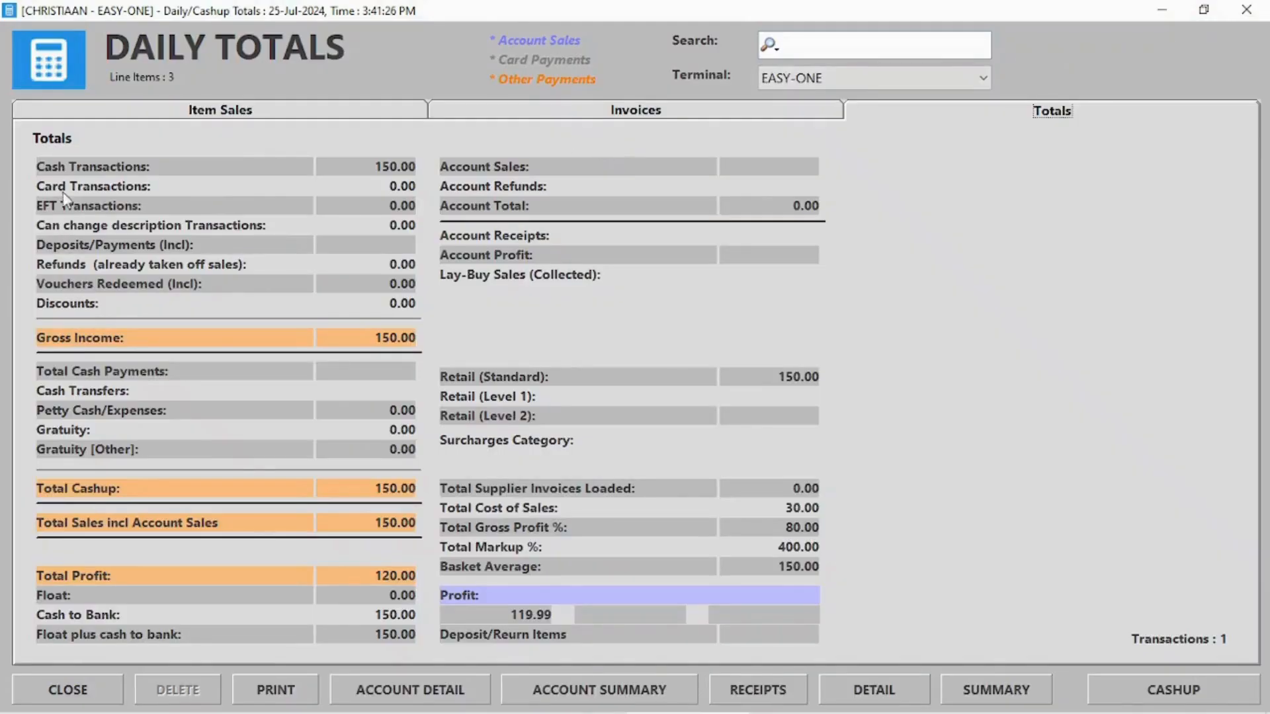
click(619, 114)
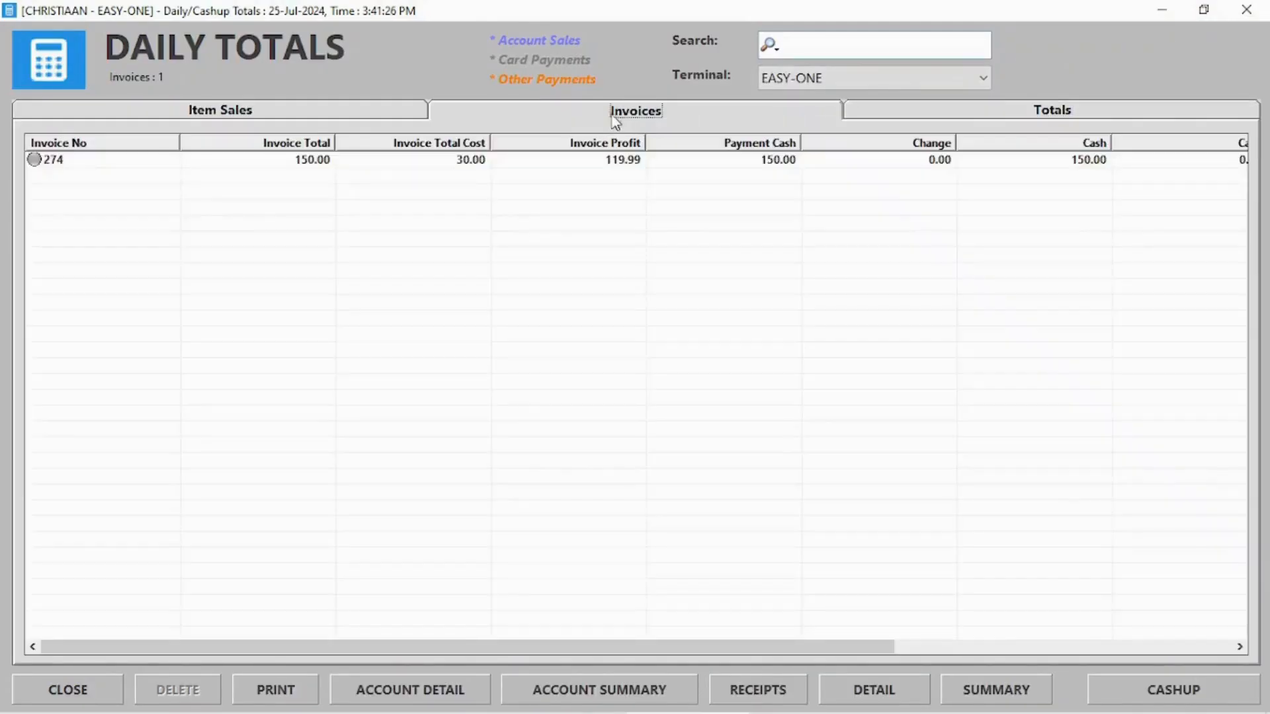
double_click(85, 161)
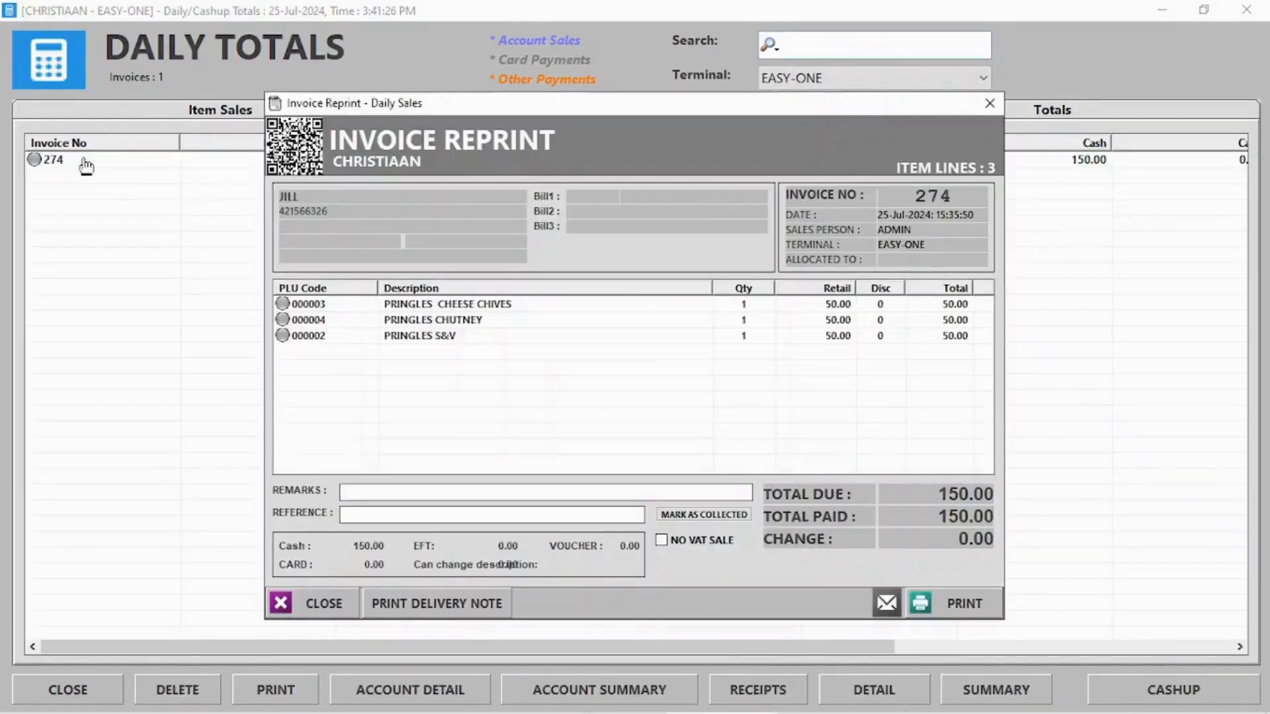
click(990, 103)
click(157, 106)
double_click(158, 163)
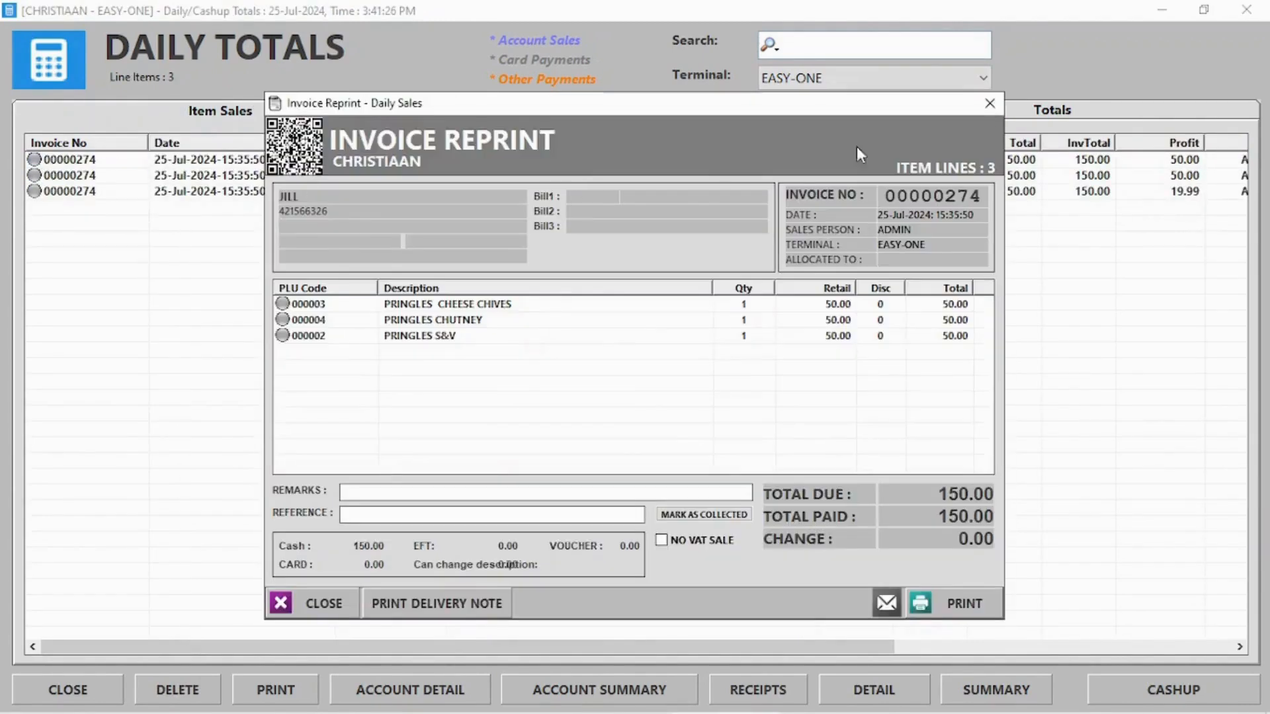
click(989, 103)
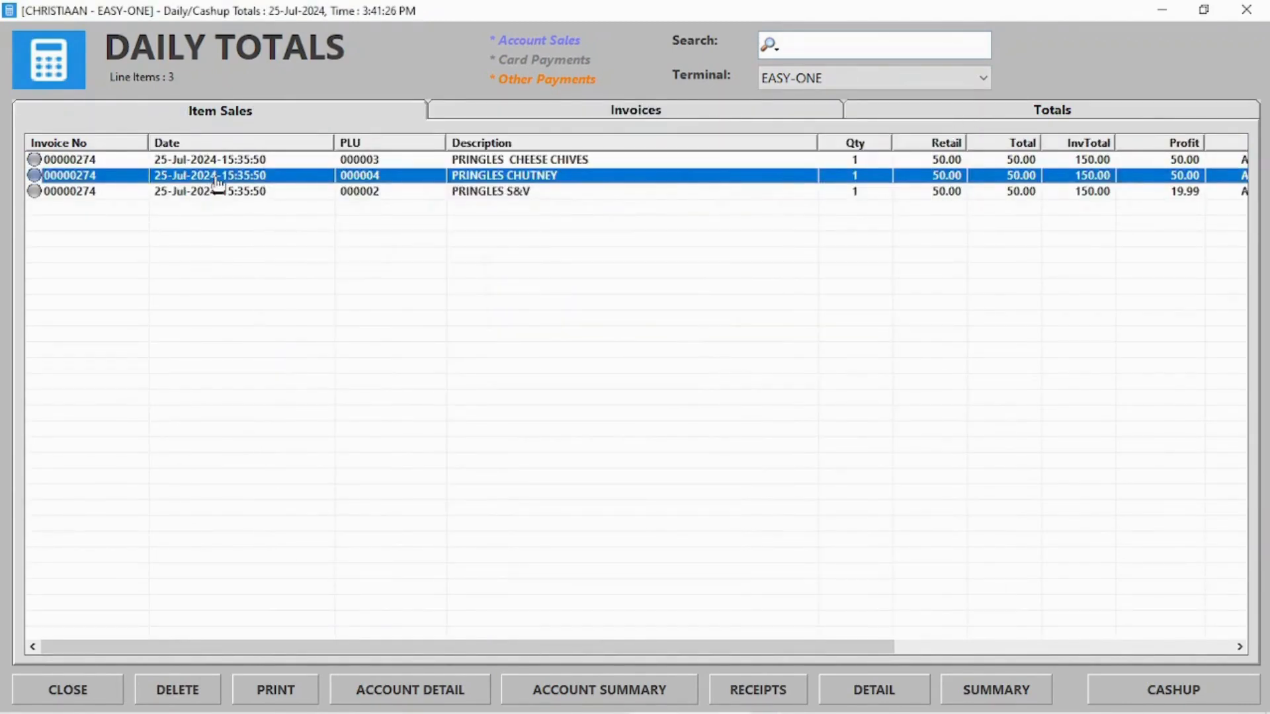
Reverse the 150.00 Pringles sale on invoice 274 with the admin password, updating stock
click(190, 694)
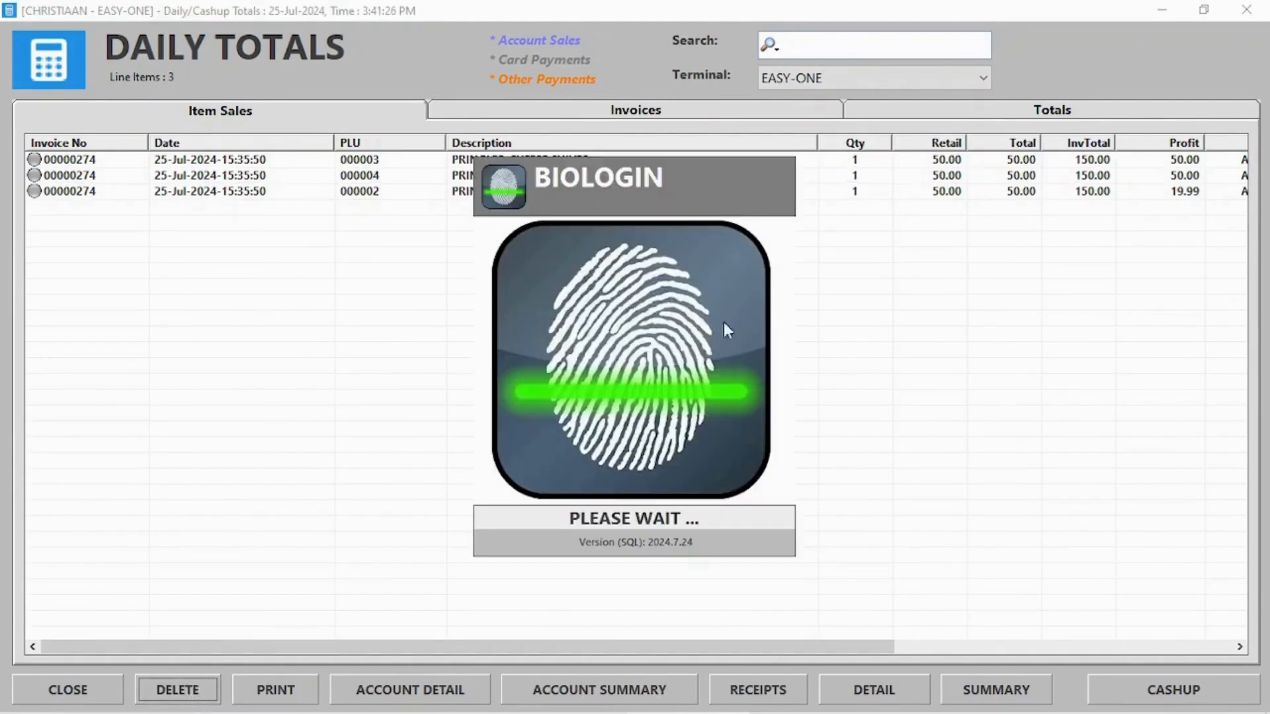
click(782, 203)
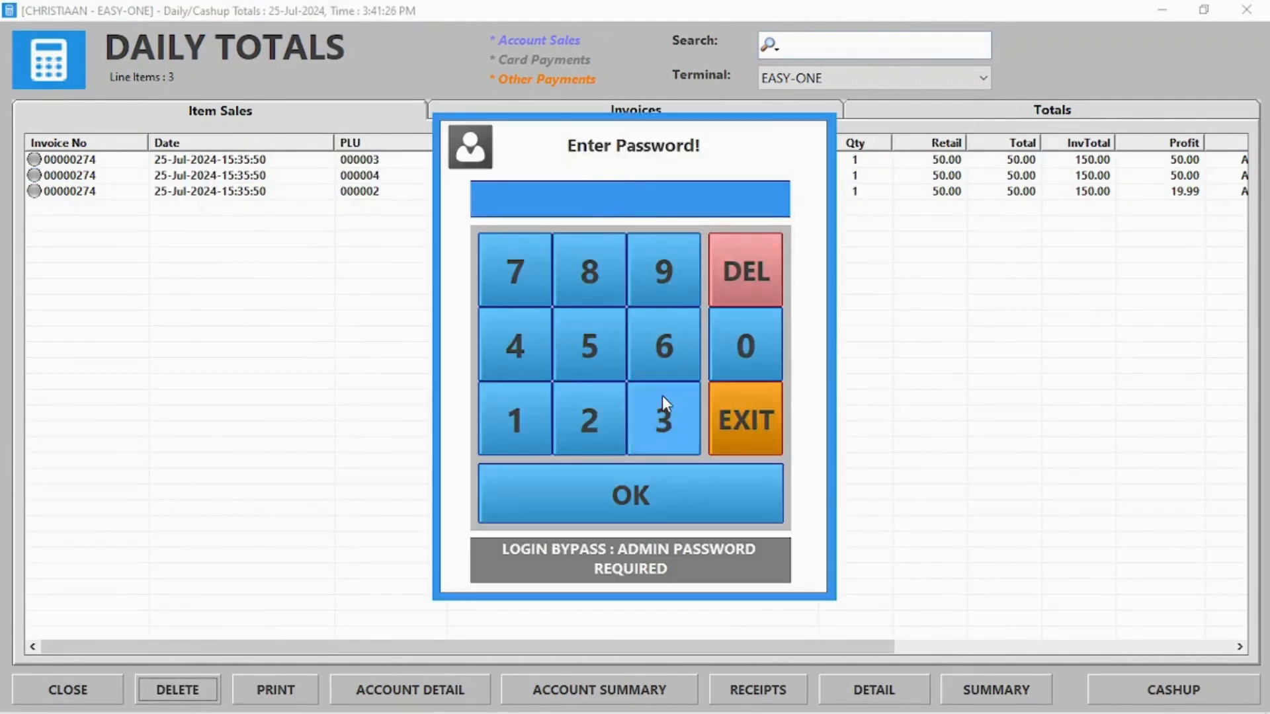
triple_click(663, 417)
click(653, 511)
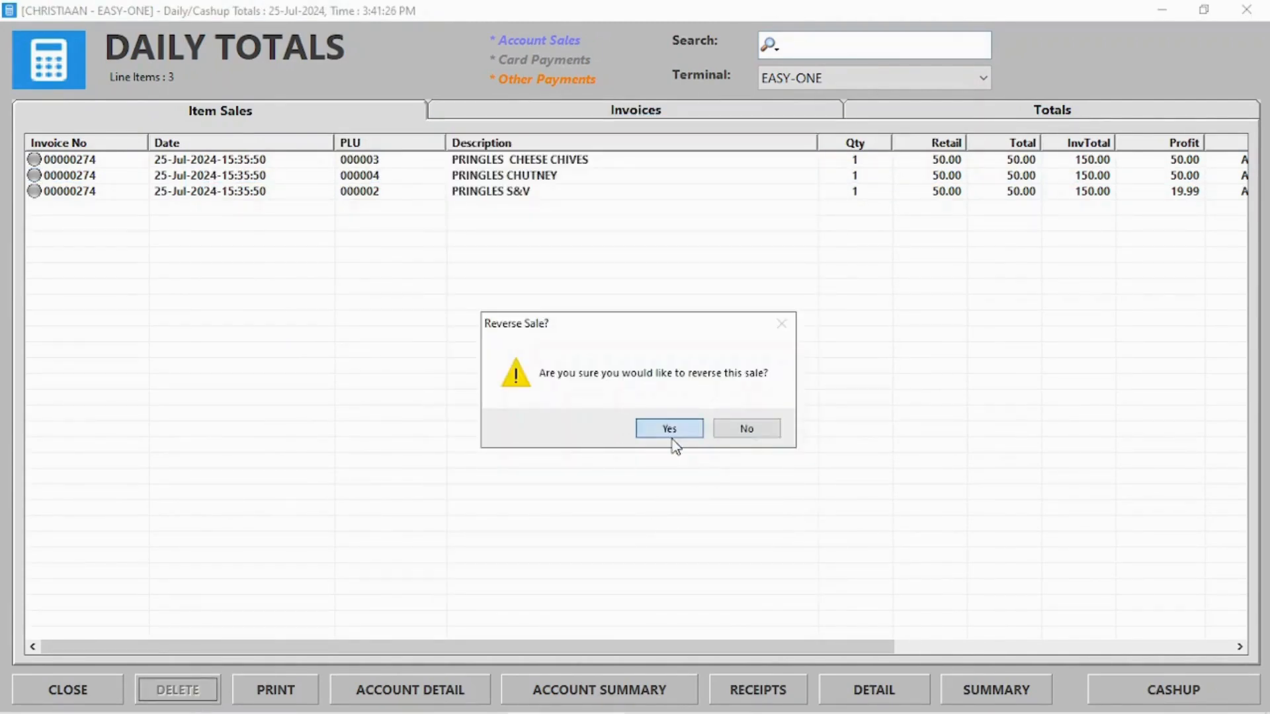
click(671, 437)
click(597, 421)
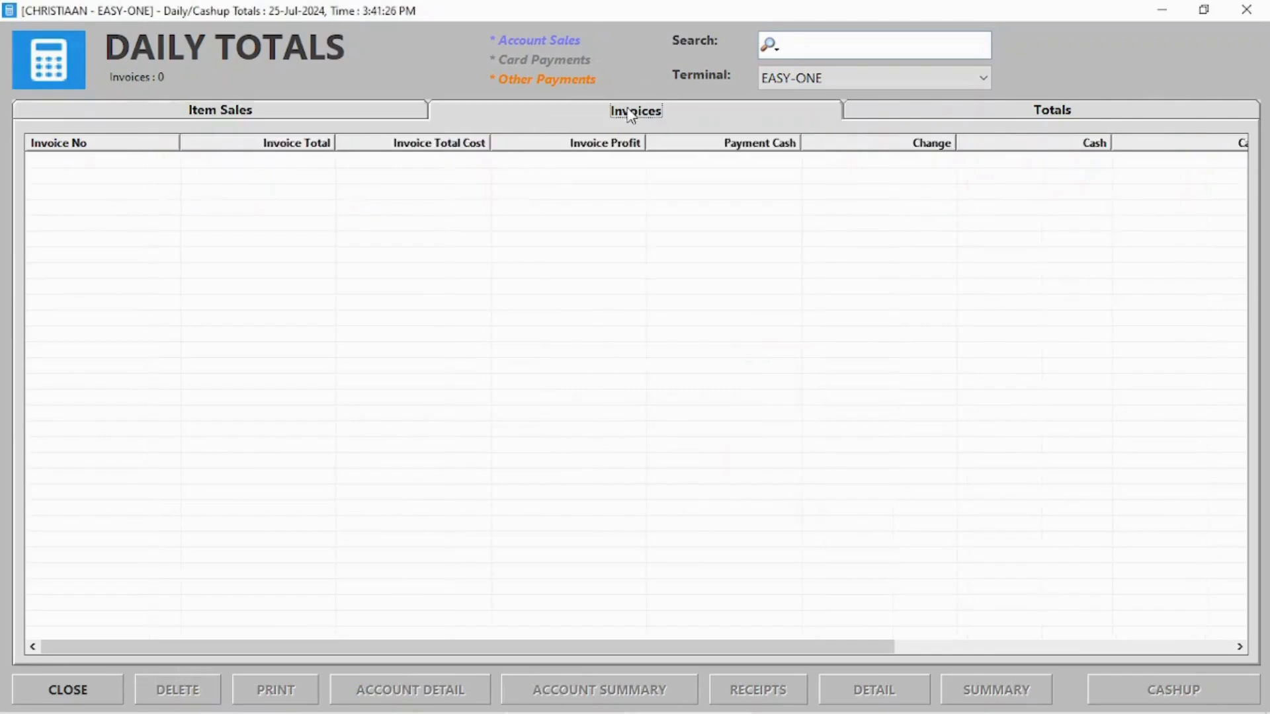
Show the daily totals for ALL terminals and review the item sales lines
click(896, 109)
click(860, 79)
click(852, 108)
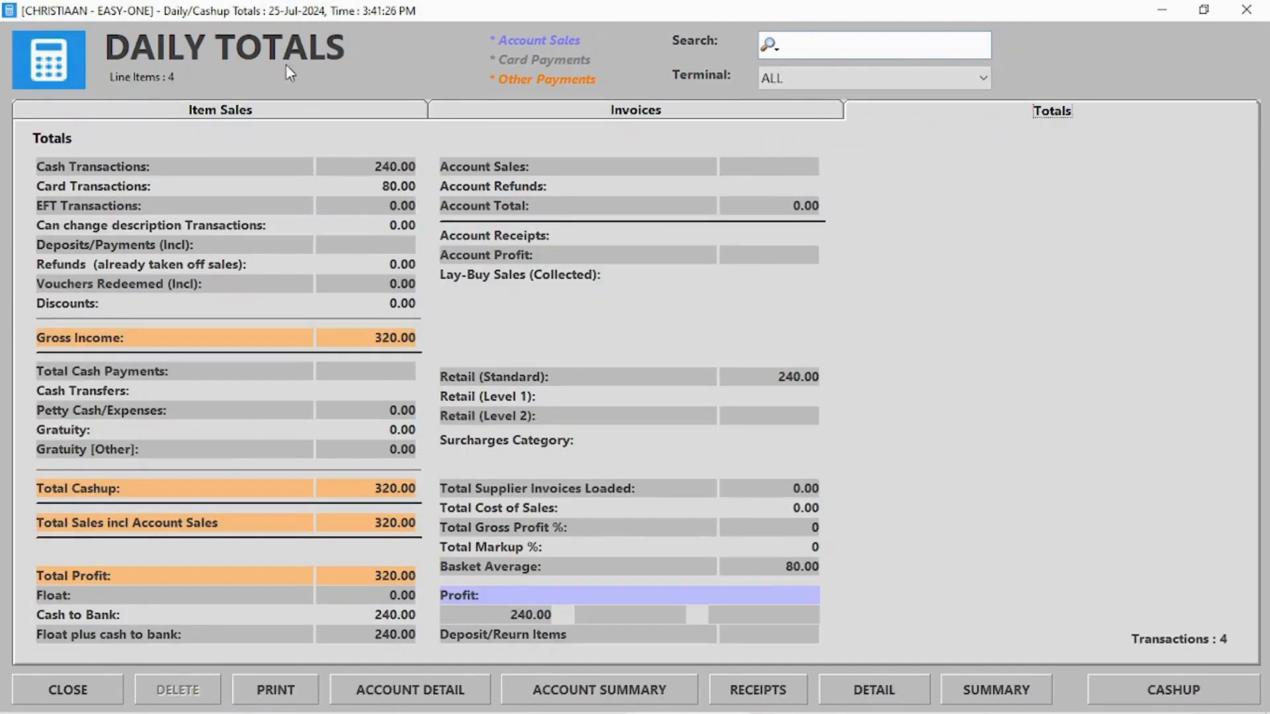
click(319, 110)
key(Right)
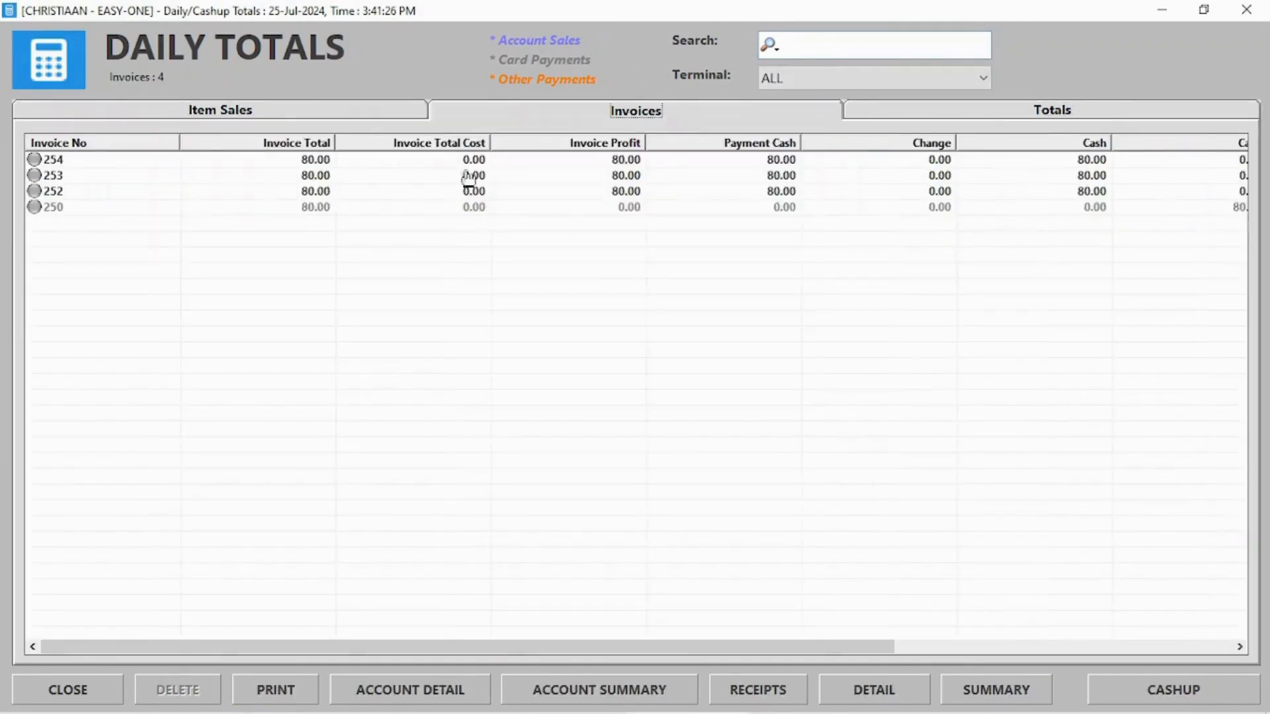
click(277, 113)
drag(567, 635, 805, 617)
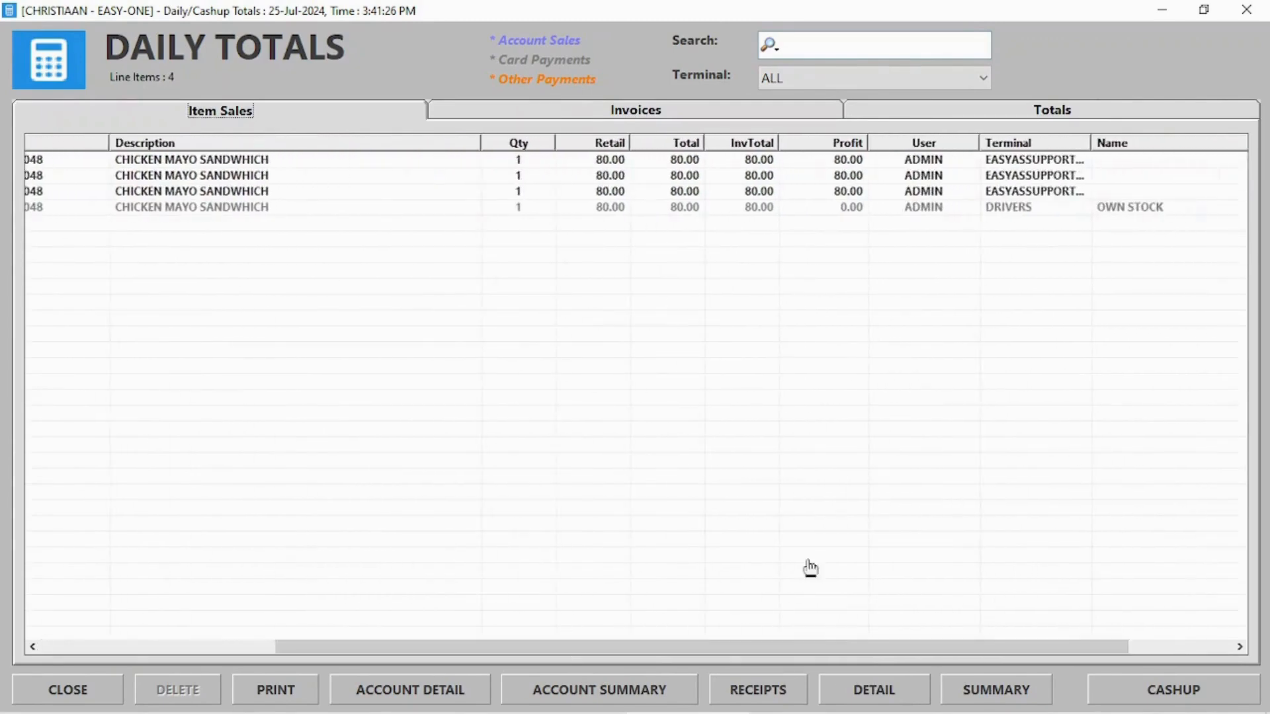
click(1022, 208)
click(1006, 192)
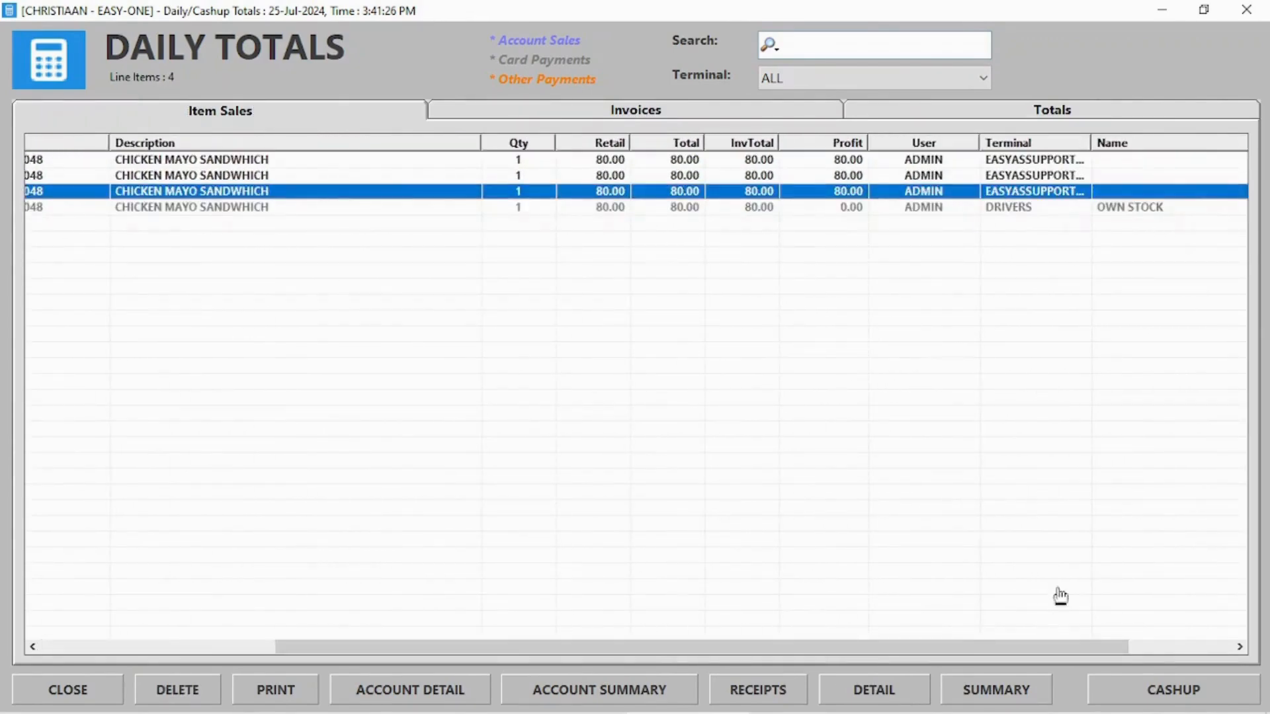
click(1246, 9)
click(569, 101)
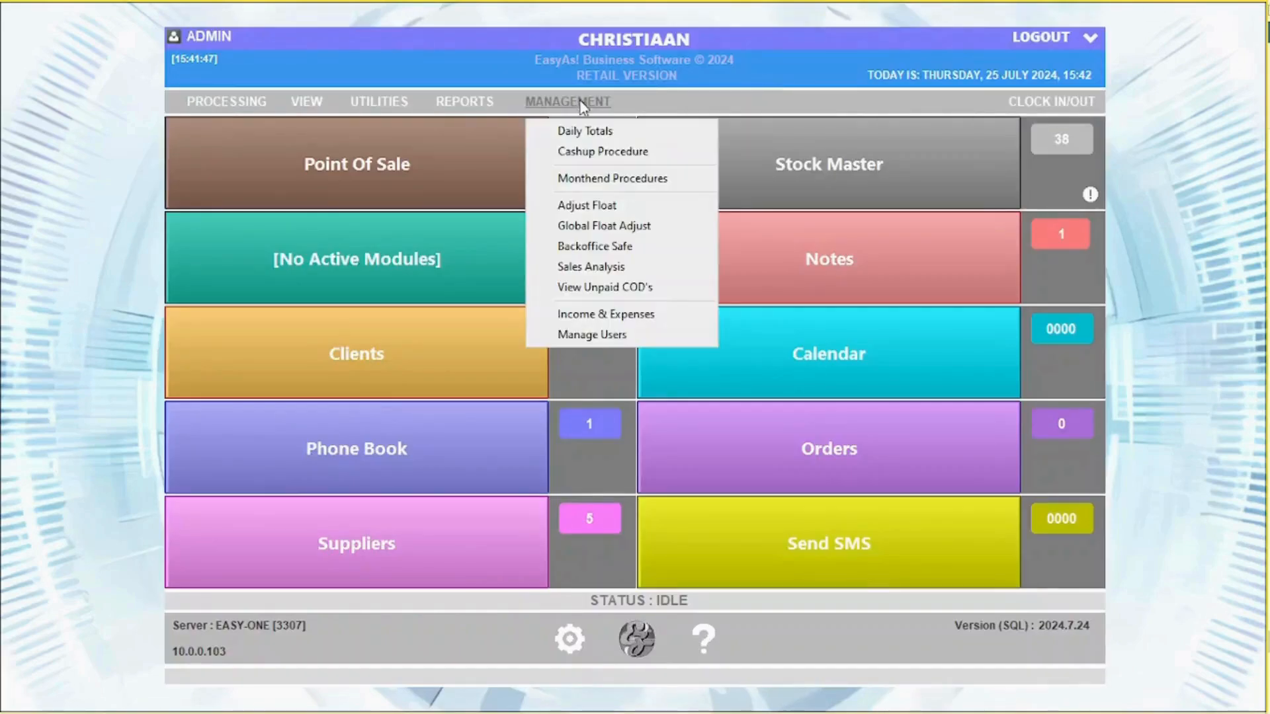
Cash up with 100.00 in card payments, skipping the denomination count, to reach the summary printout
click(587, 154)
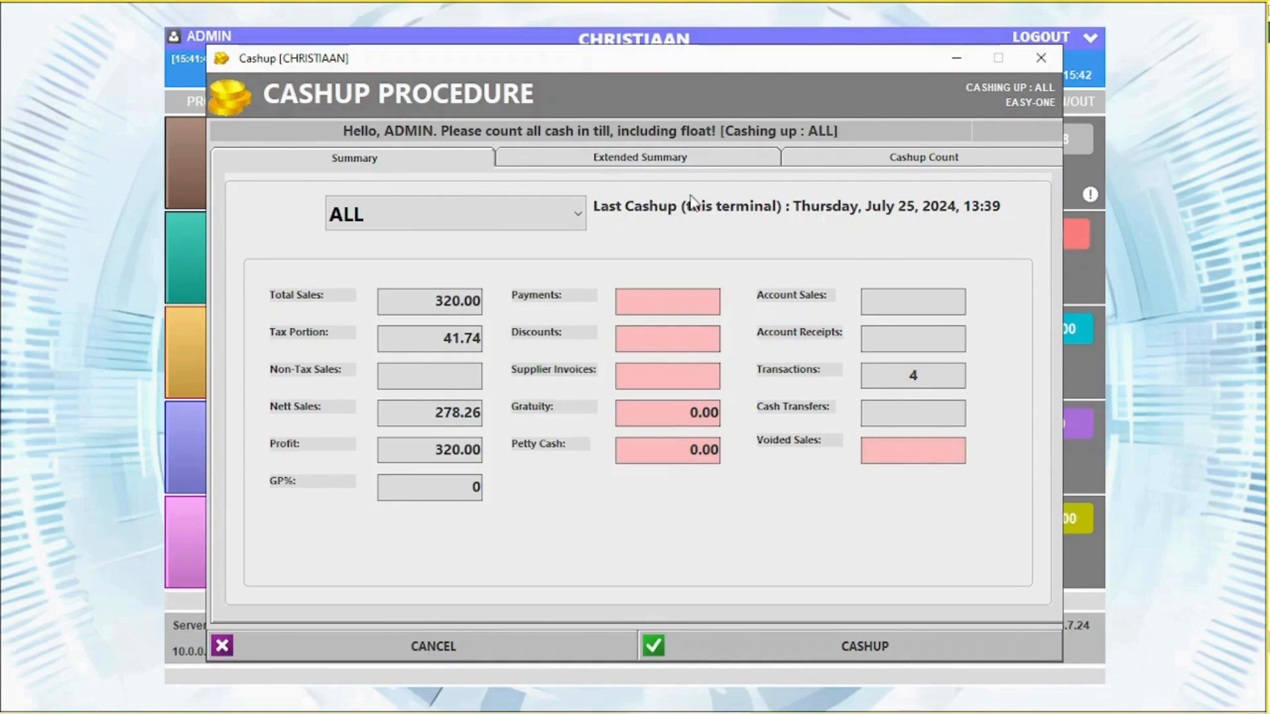
click(921, 158)
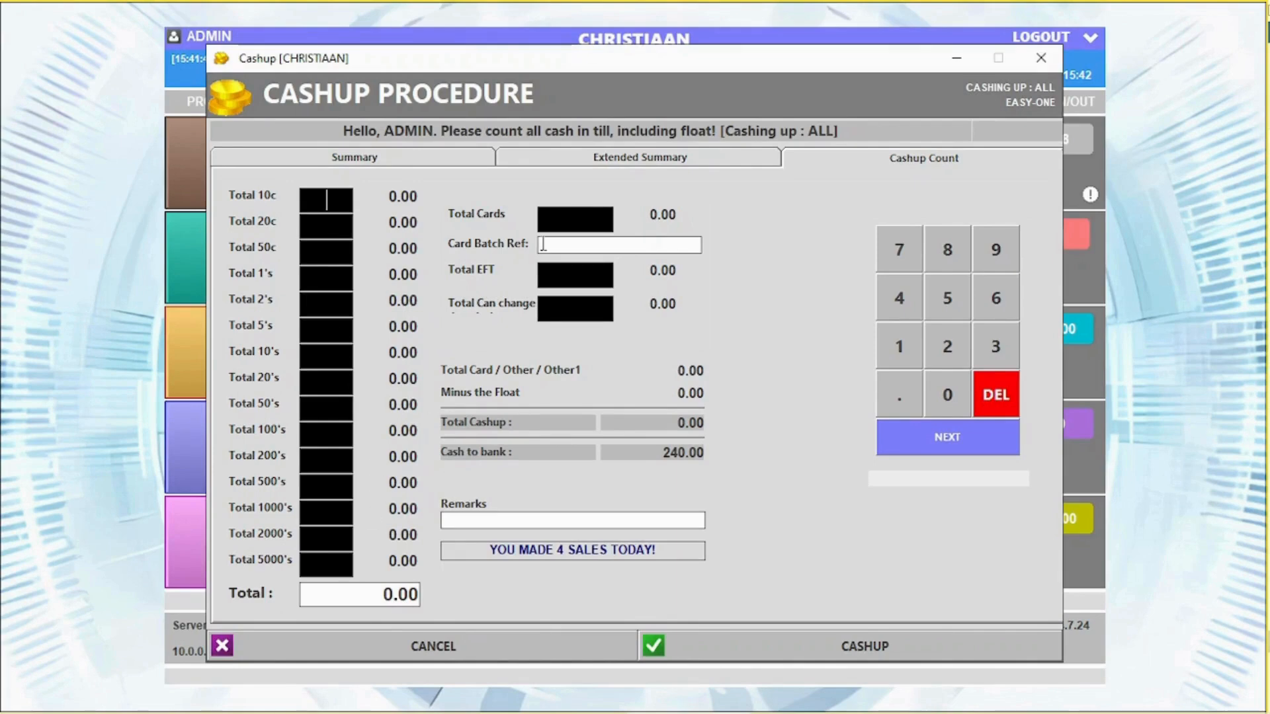
click(574, 217)
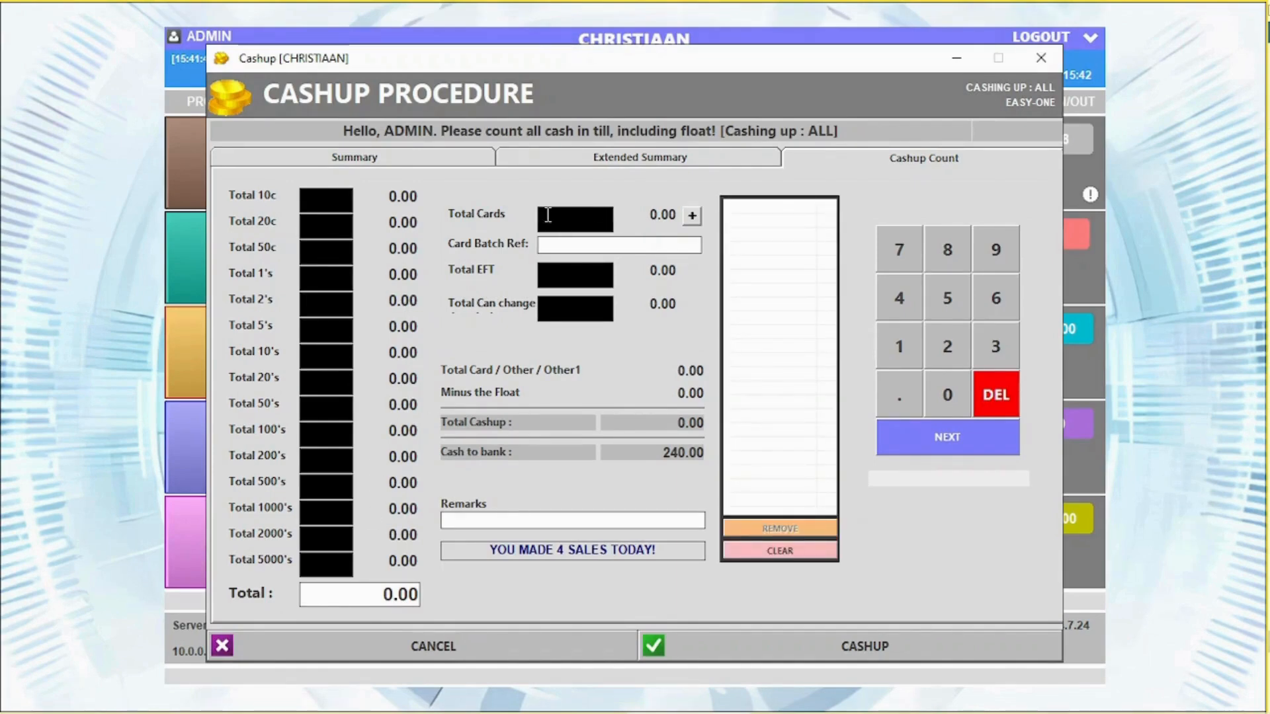
click(693, 217)
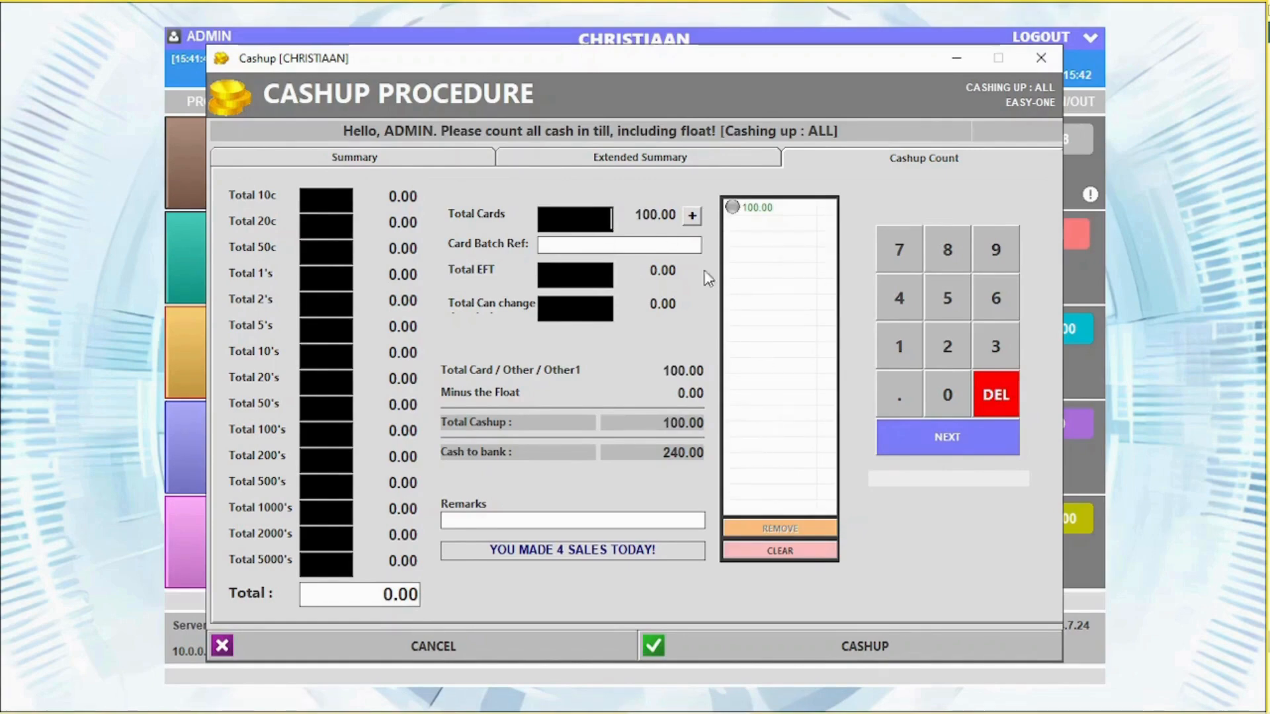
click(581, 273)
click(582, 307)
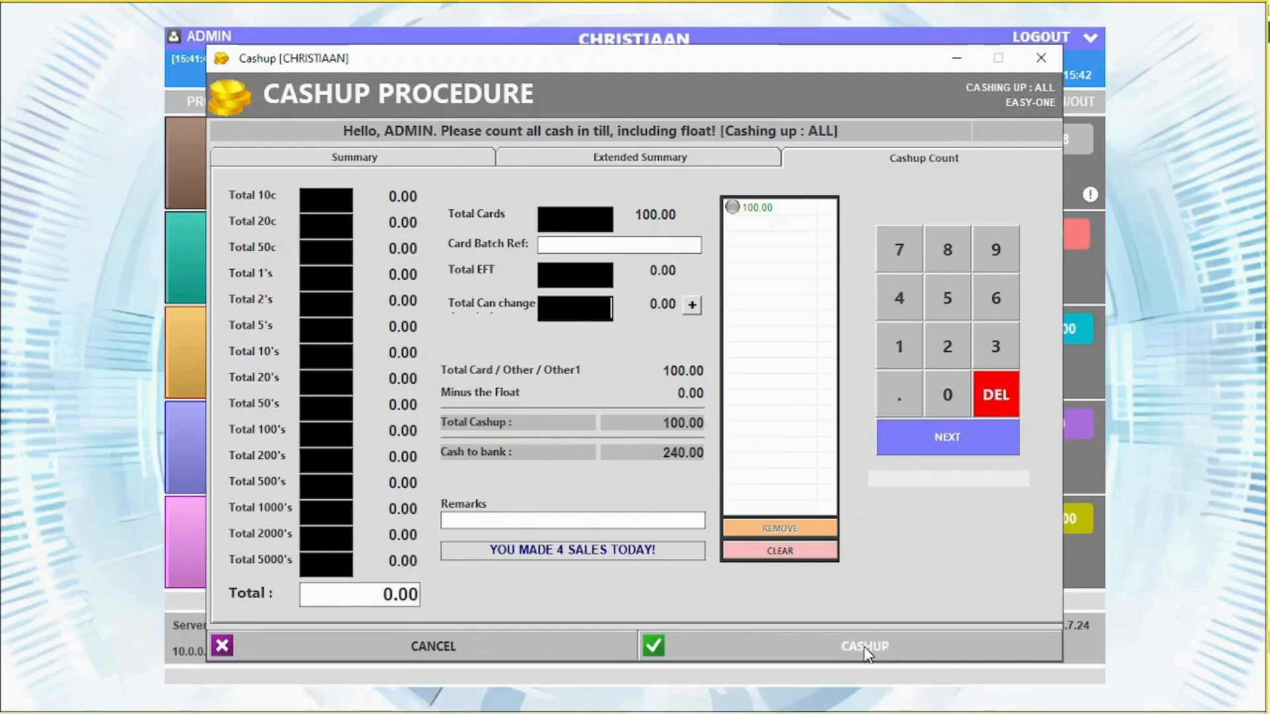
click(841, 645)
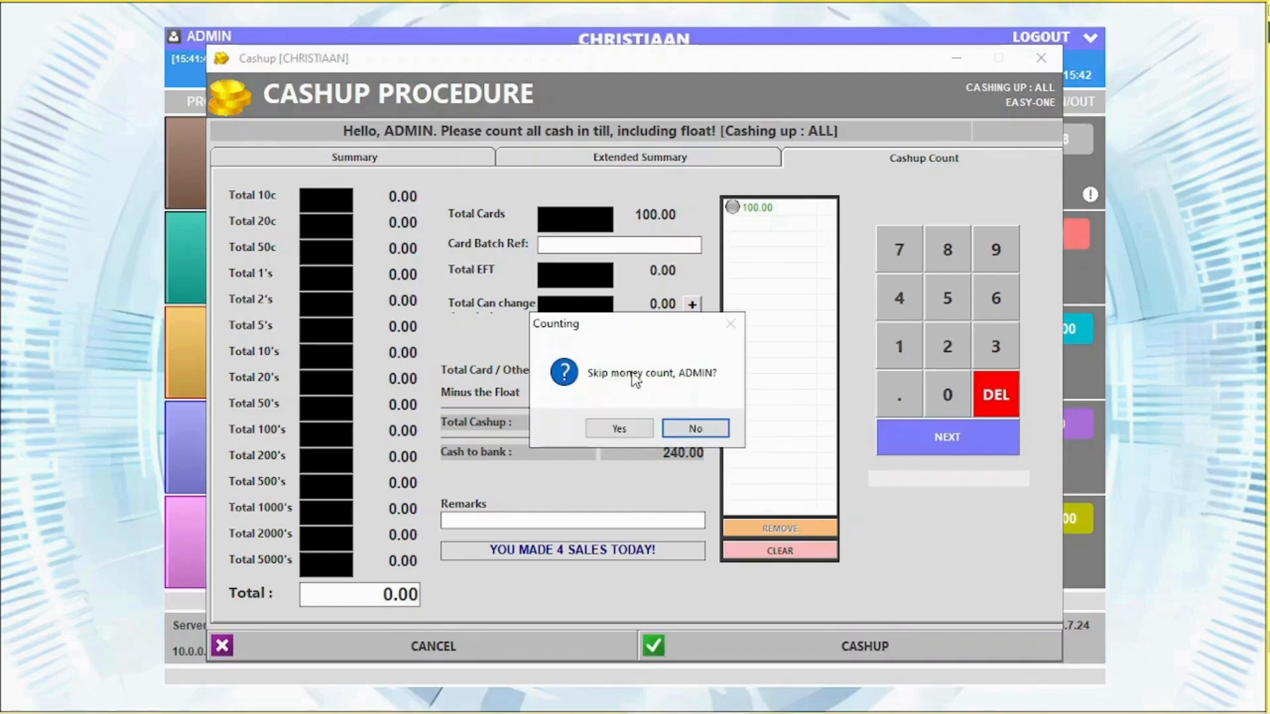
click(617, 430)
click(620, 431)
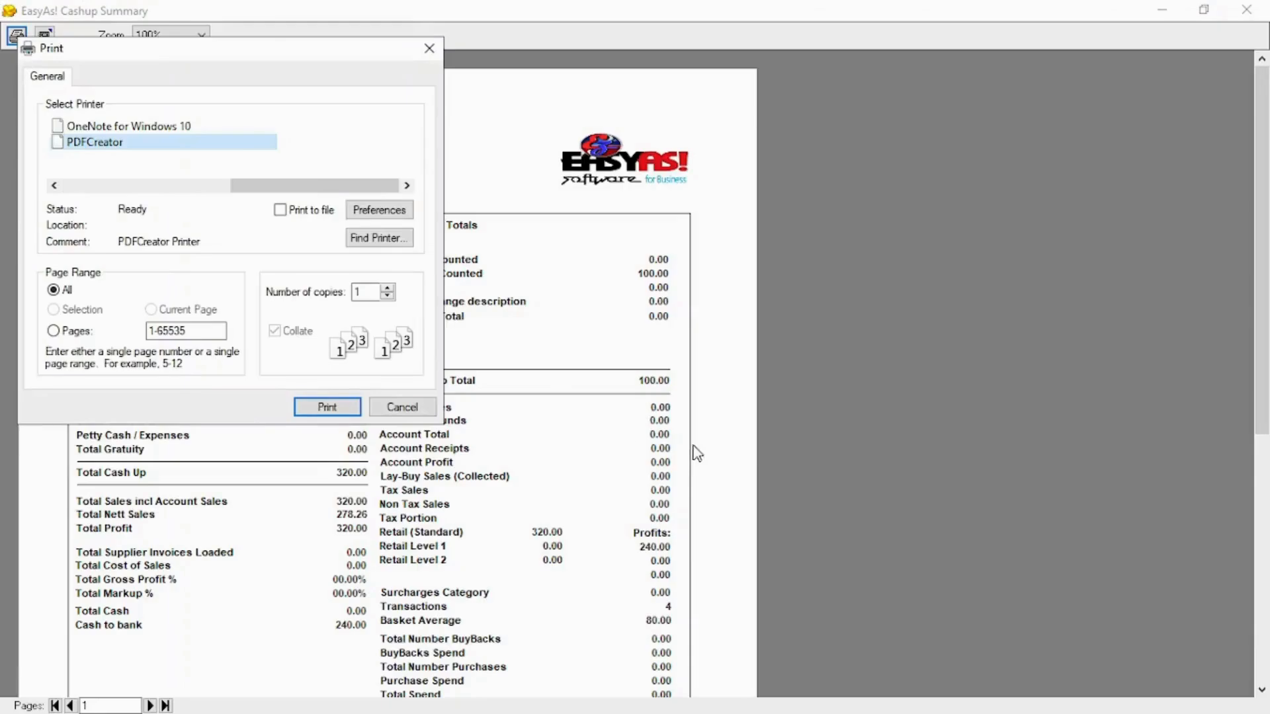